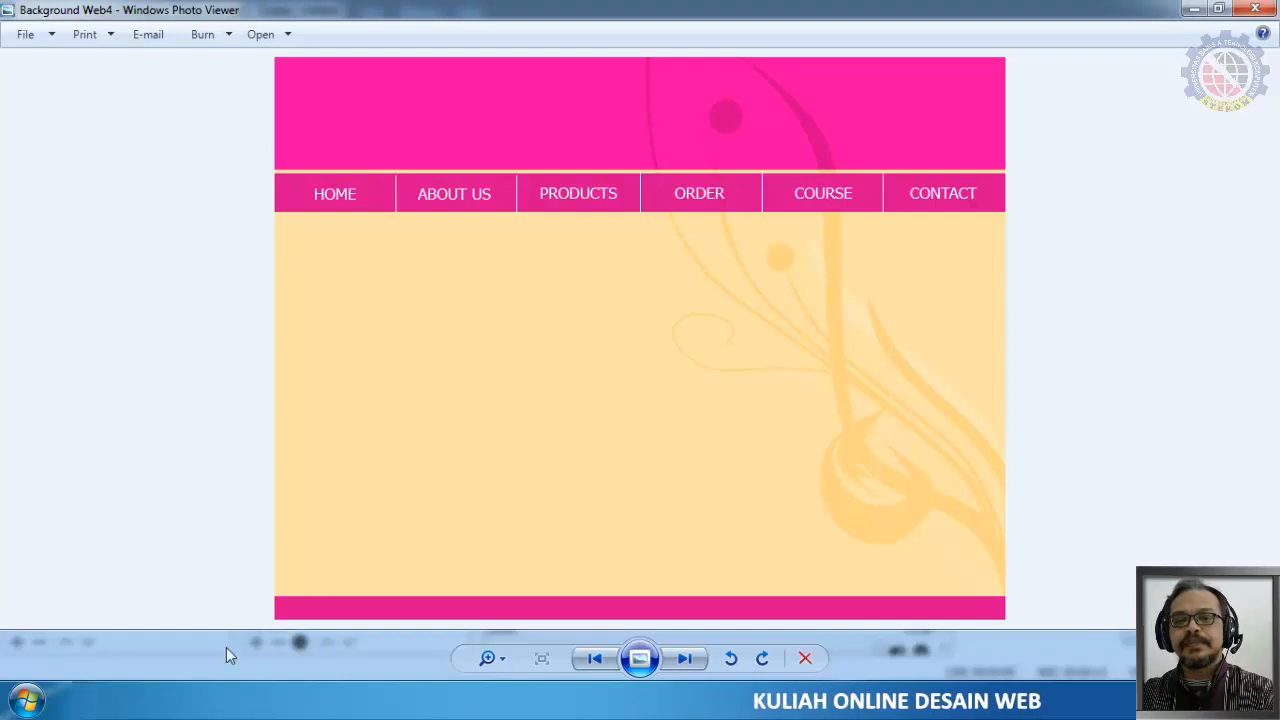
Step: Switch to Photoshop and create a new document 960 pixels wide and 650 pixels high
key("alt+Tab")
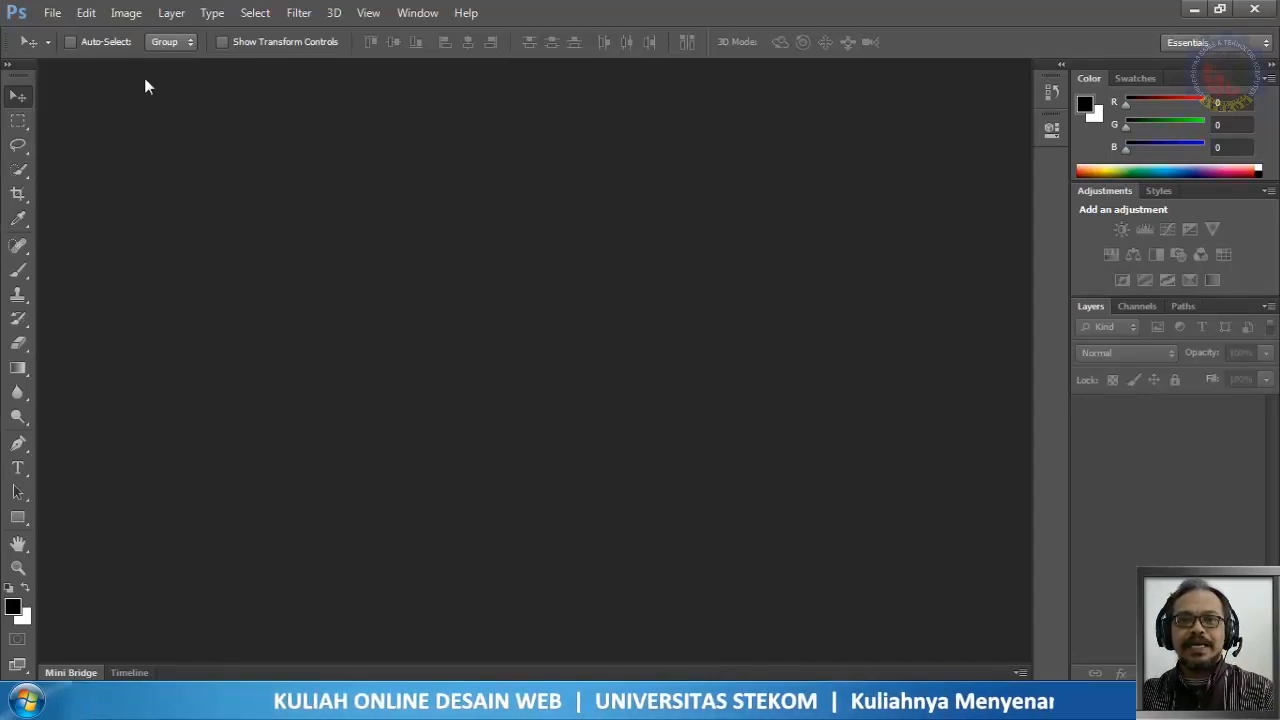
left_click(51, 14)
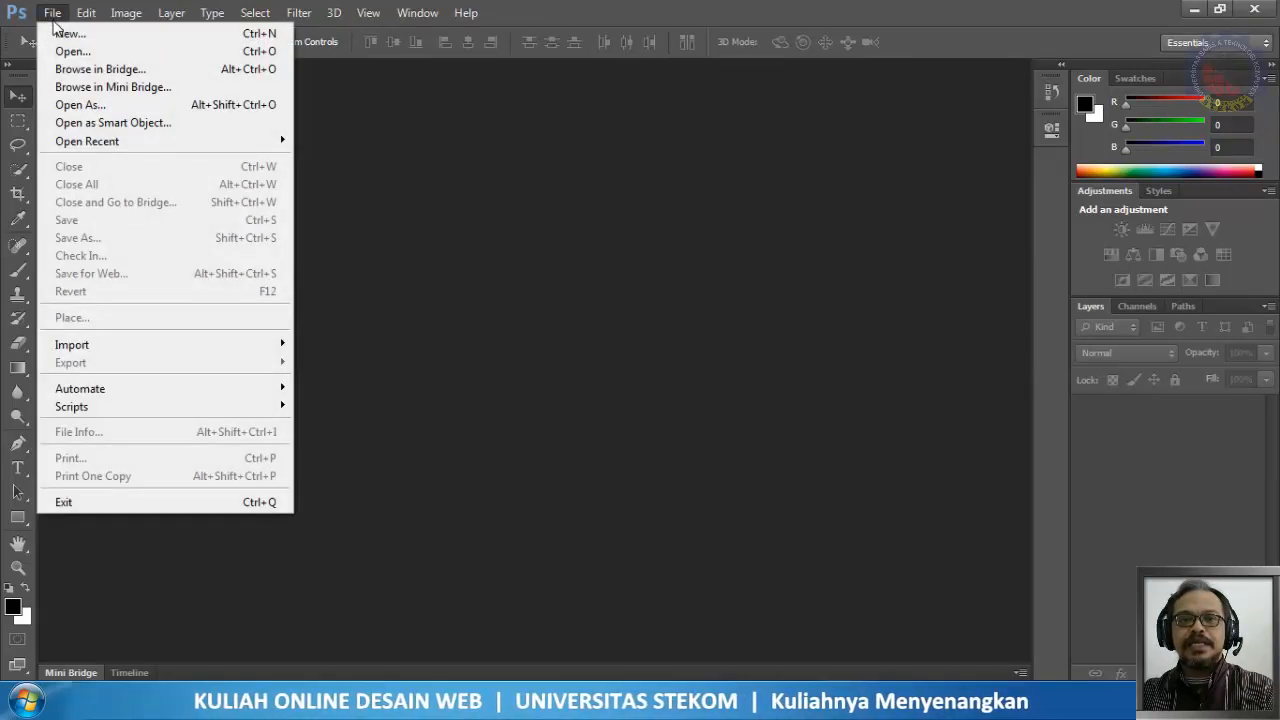
left_click(64, 35)
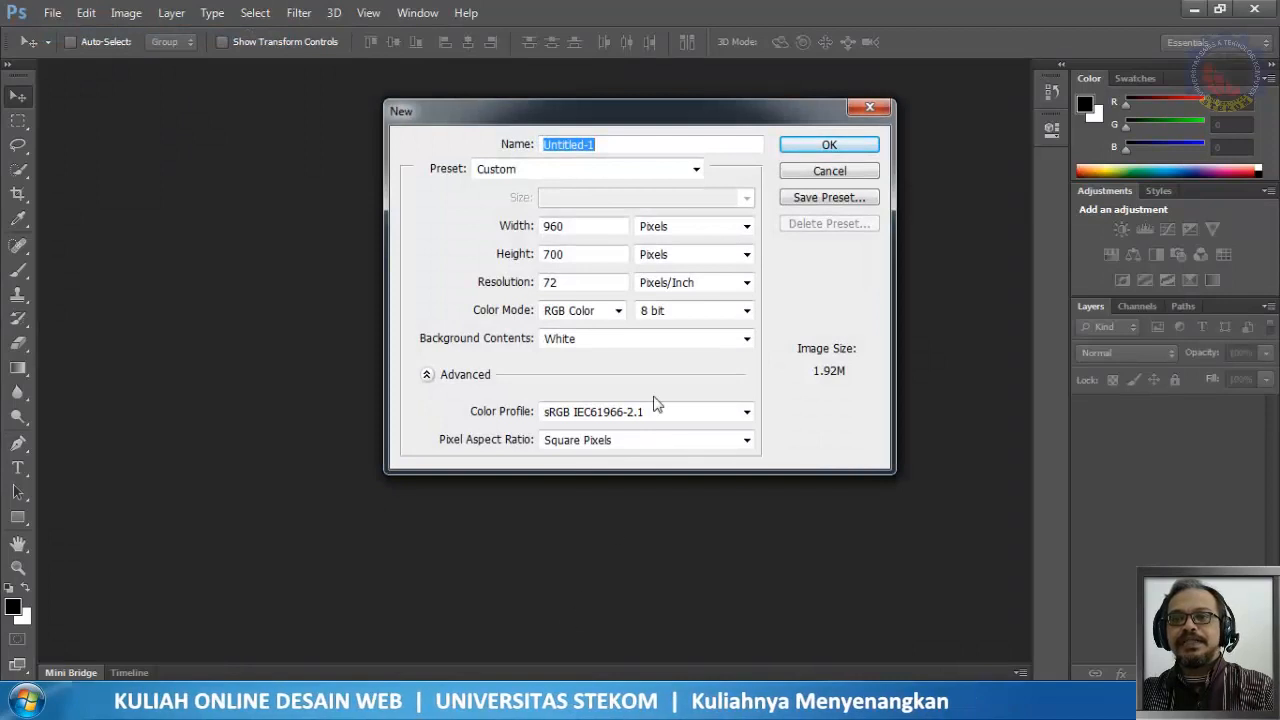
left_click(572, 226)
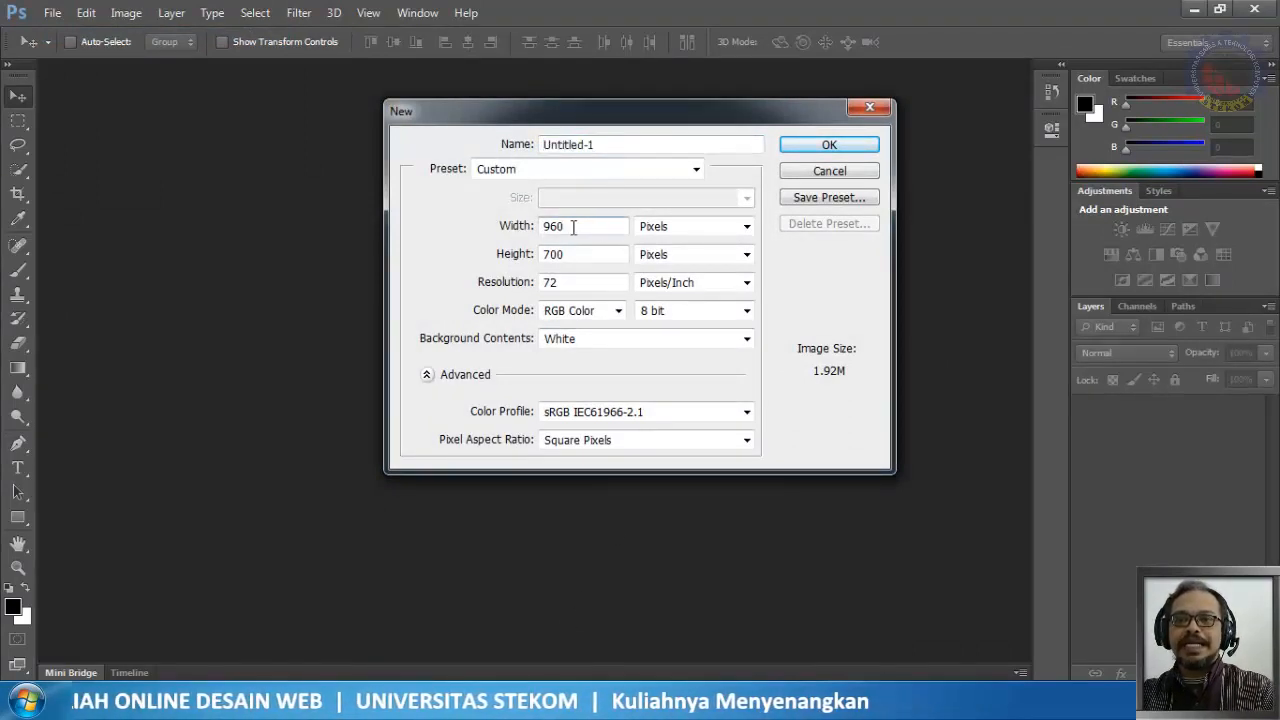
left_click(517, 226)
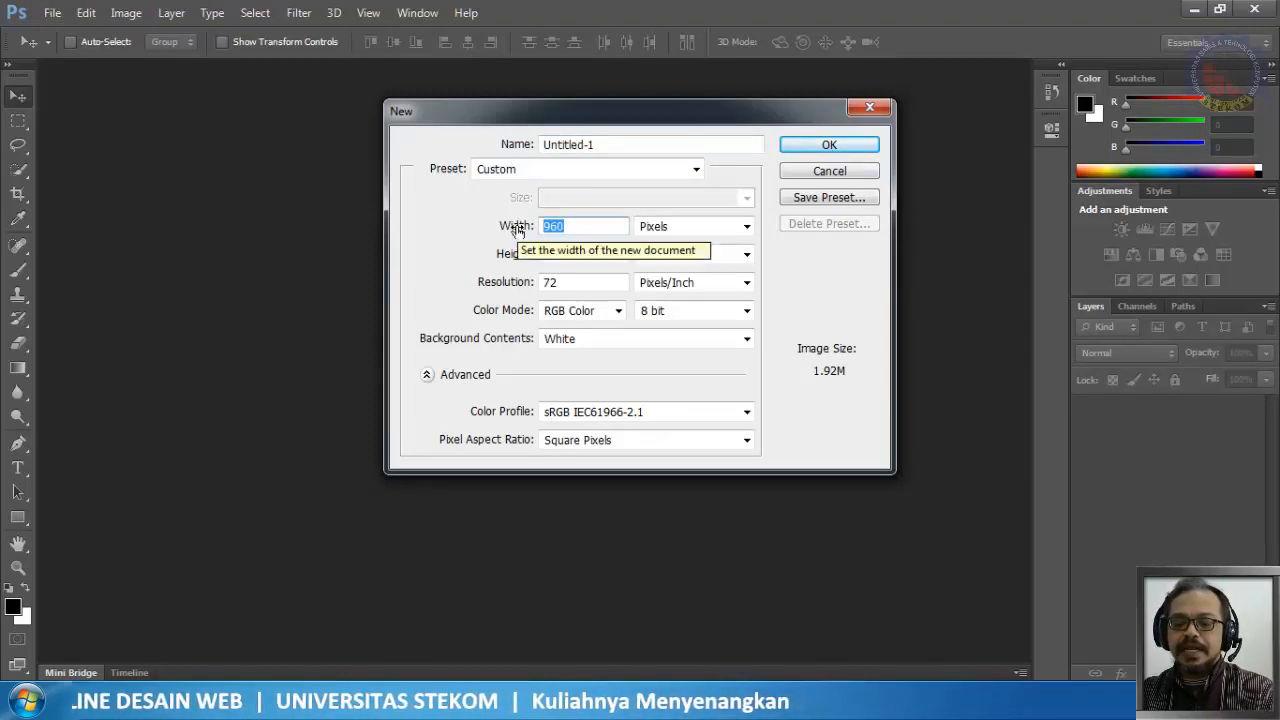
type("960")
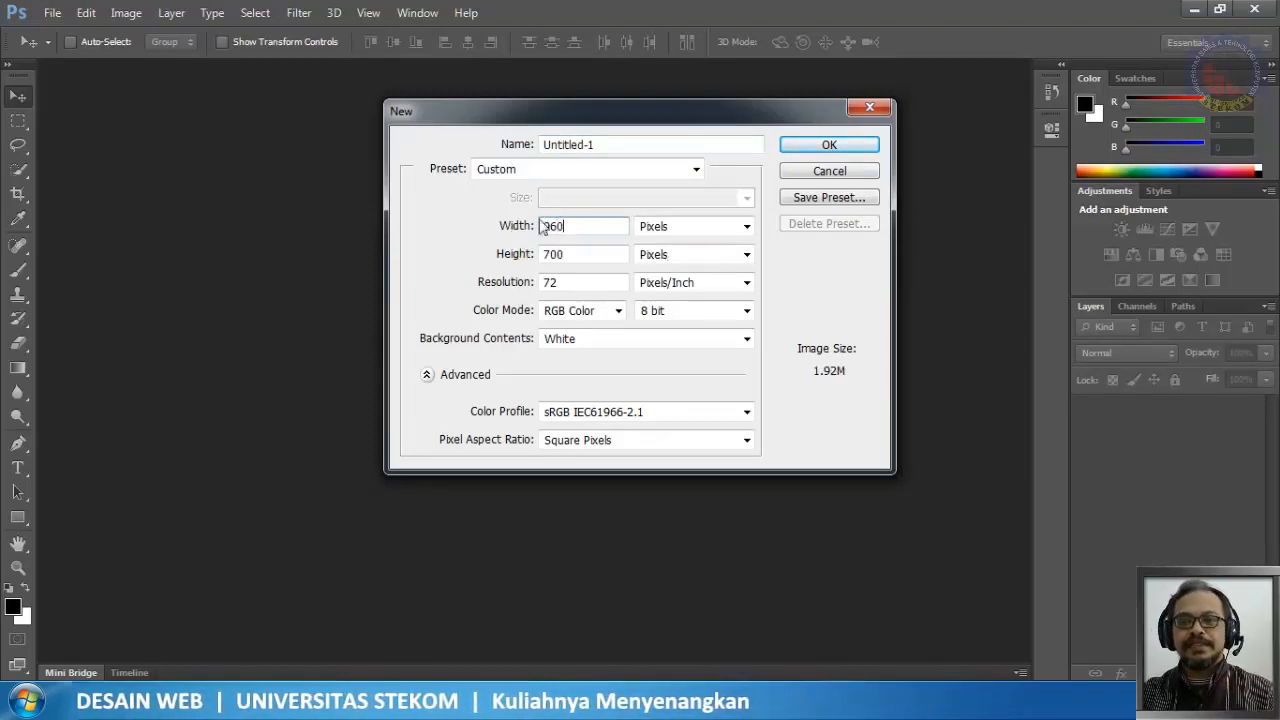
left_click(517, 254)
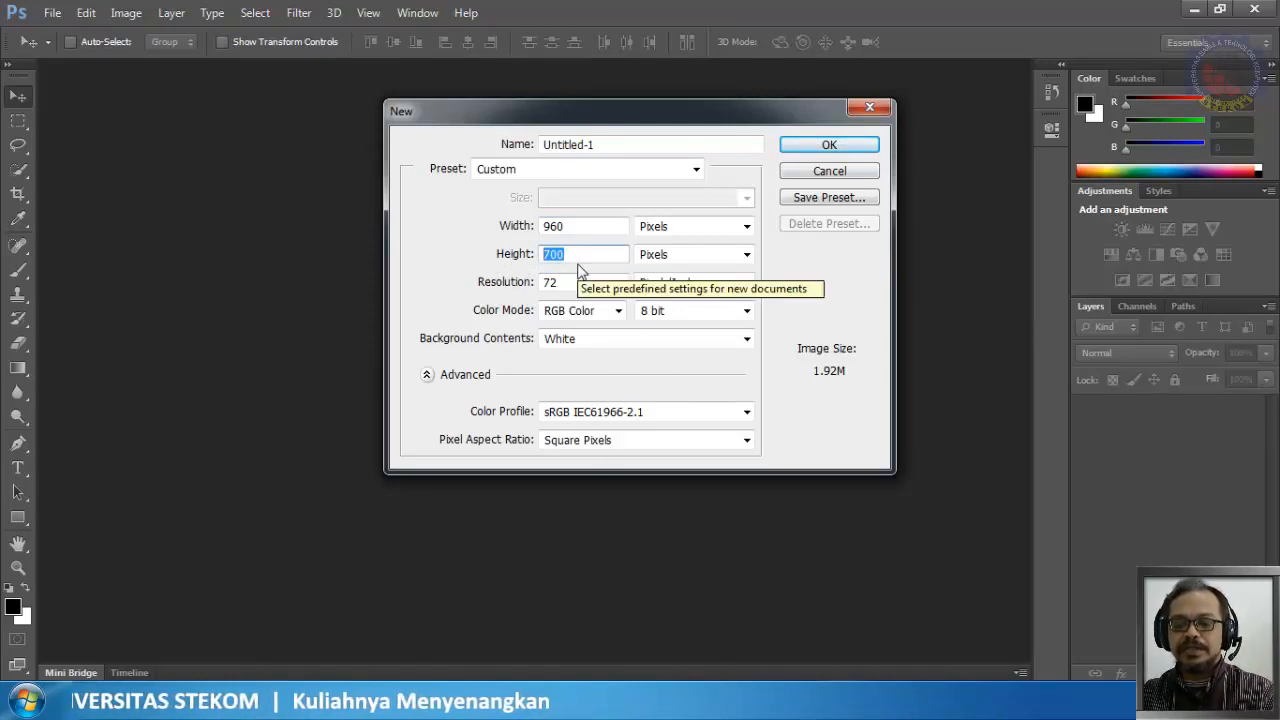
type("650")
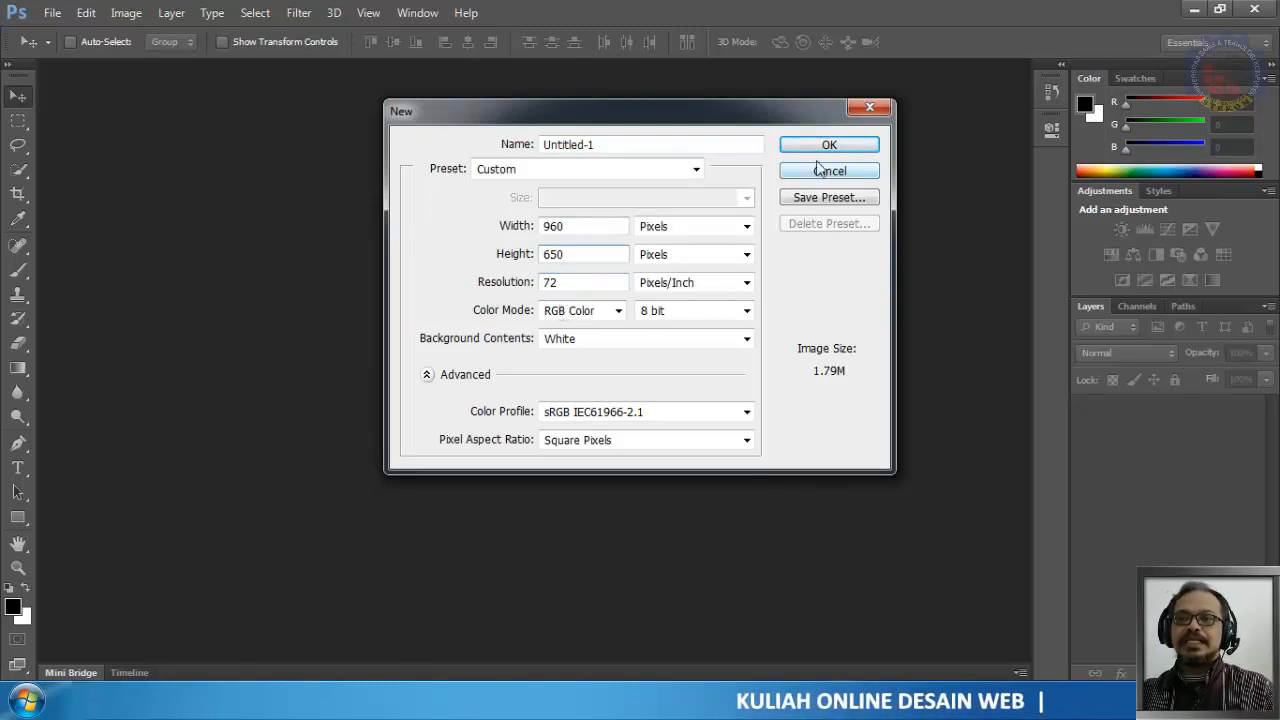
left_click(846, 150)
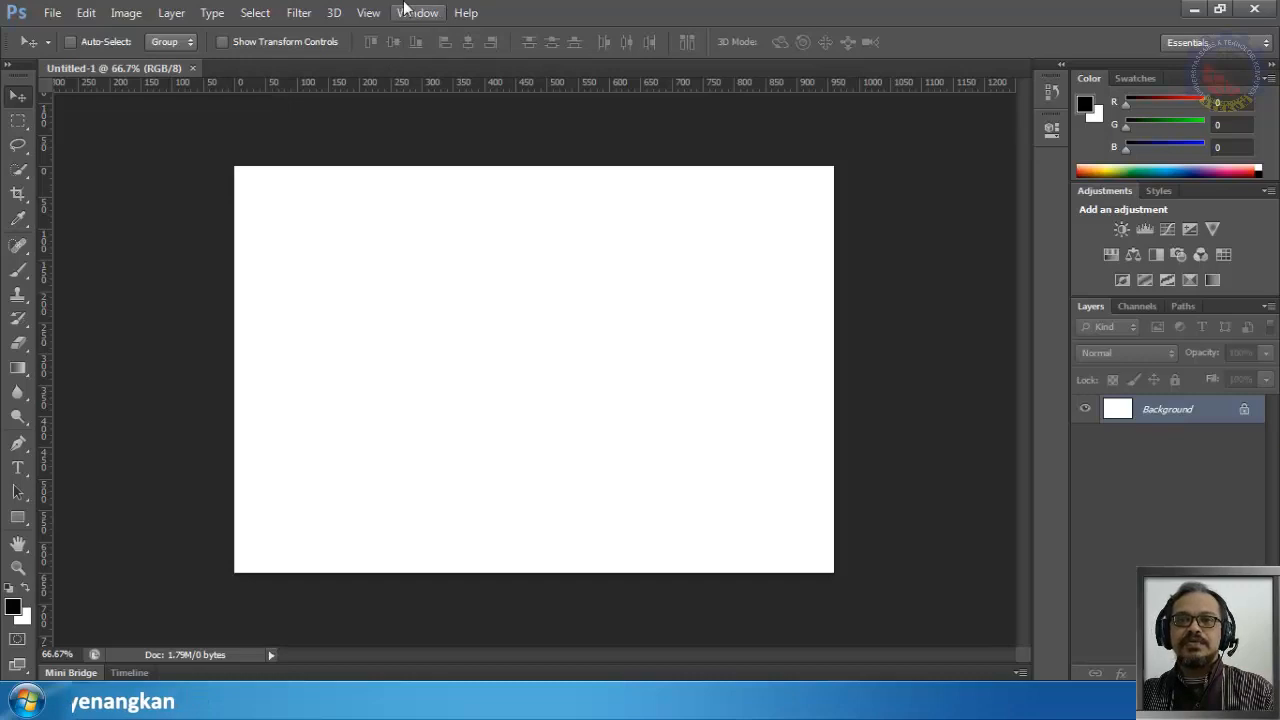
Step: Hide the document rulers and show them again
left_click(369, 14)
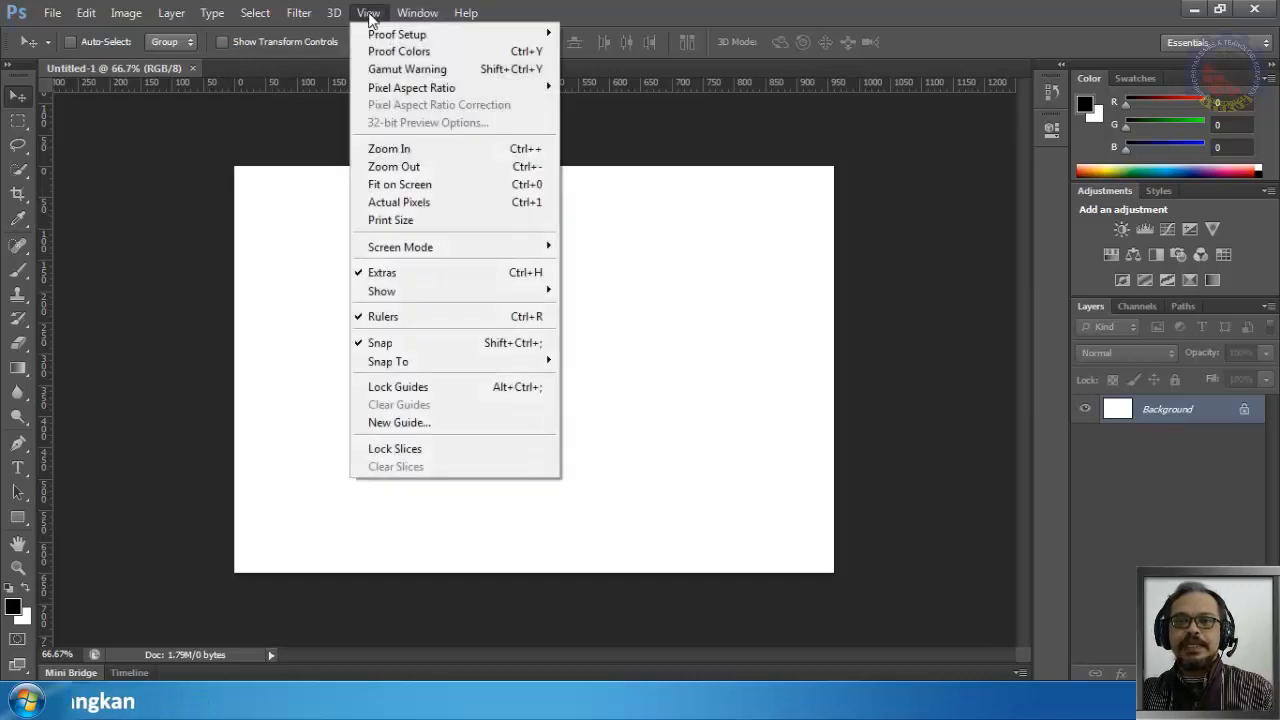
left_click(384, 318)
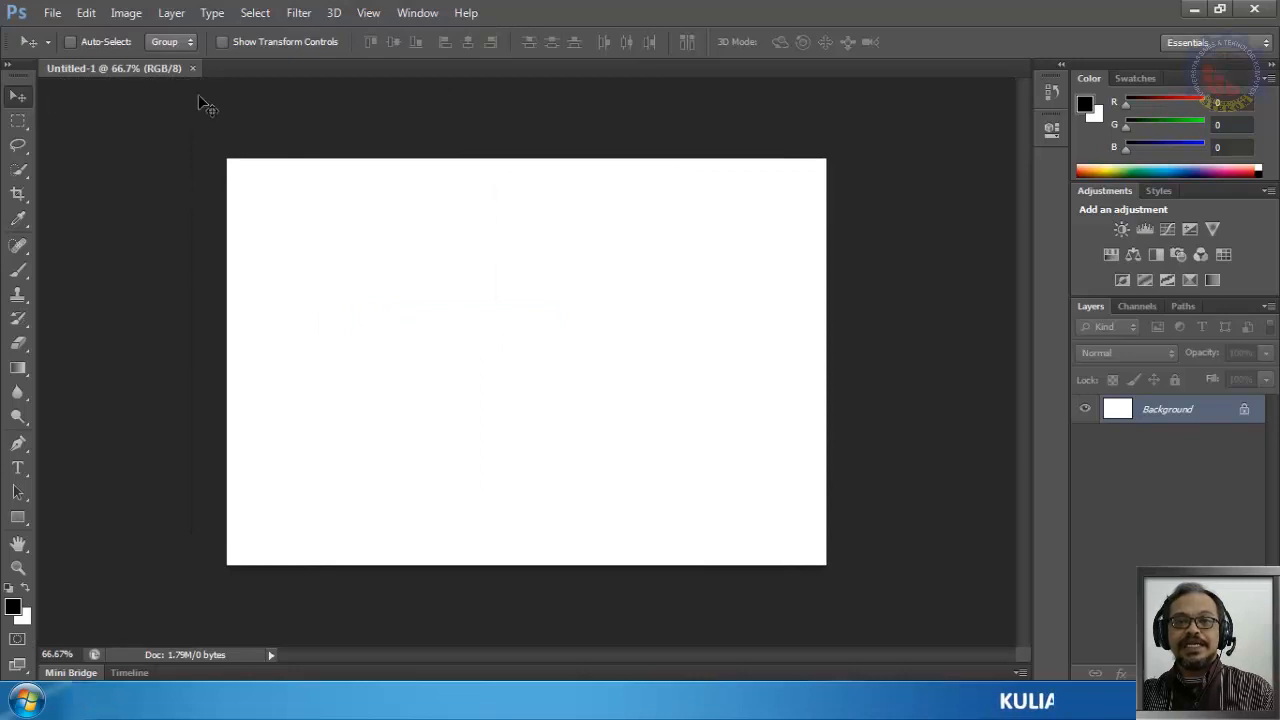
left_click(369, 13)
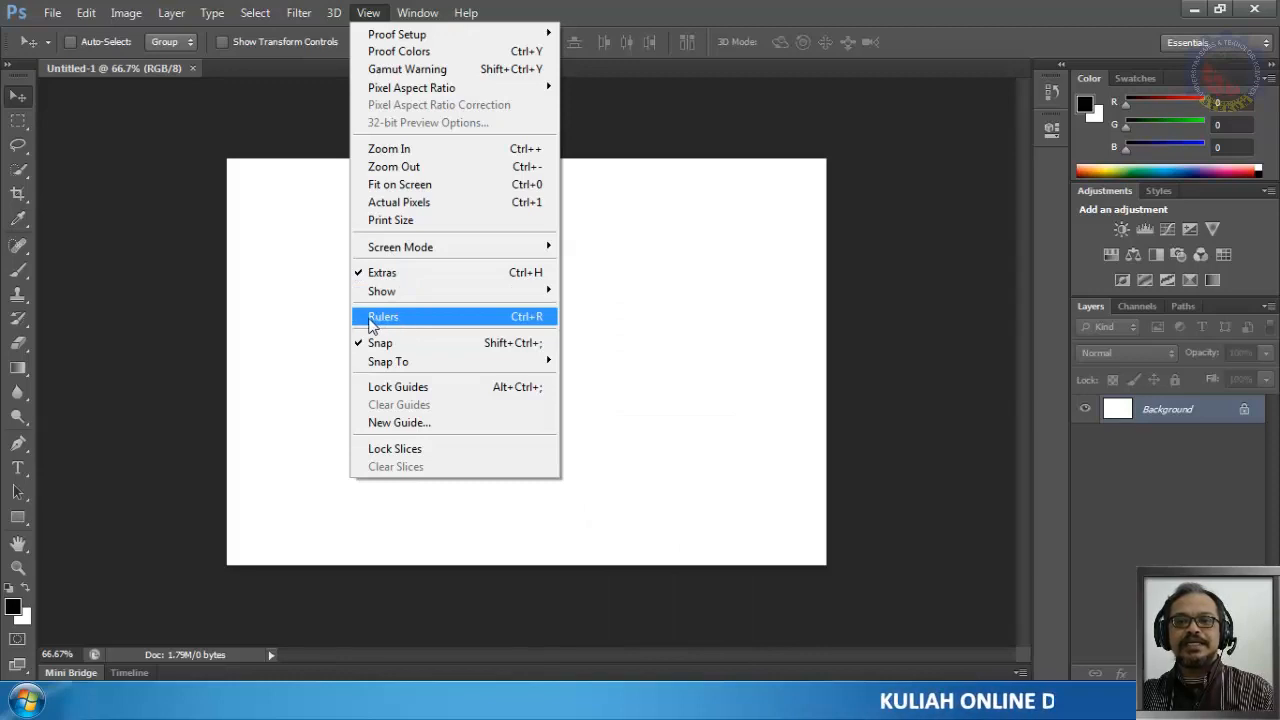
left_click(383, 316)
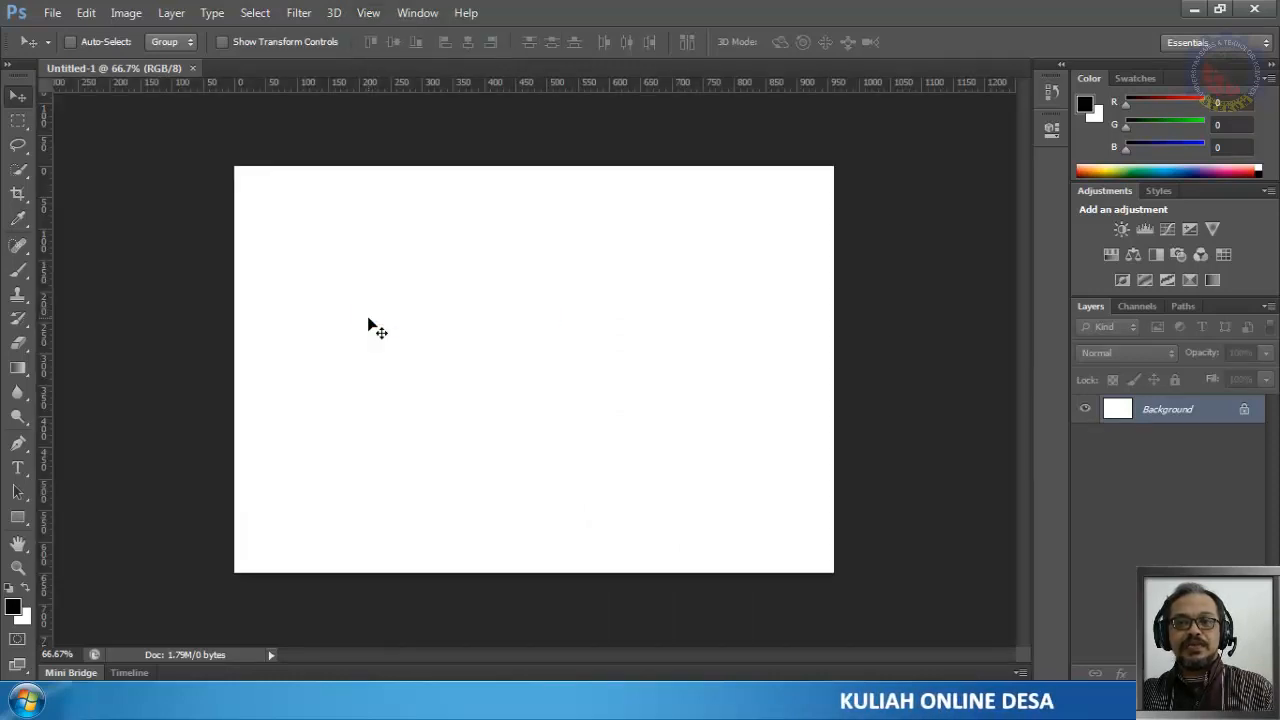
left_click(368, 12)
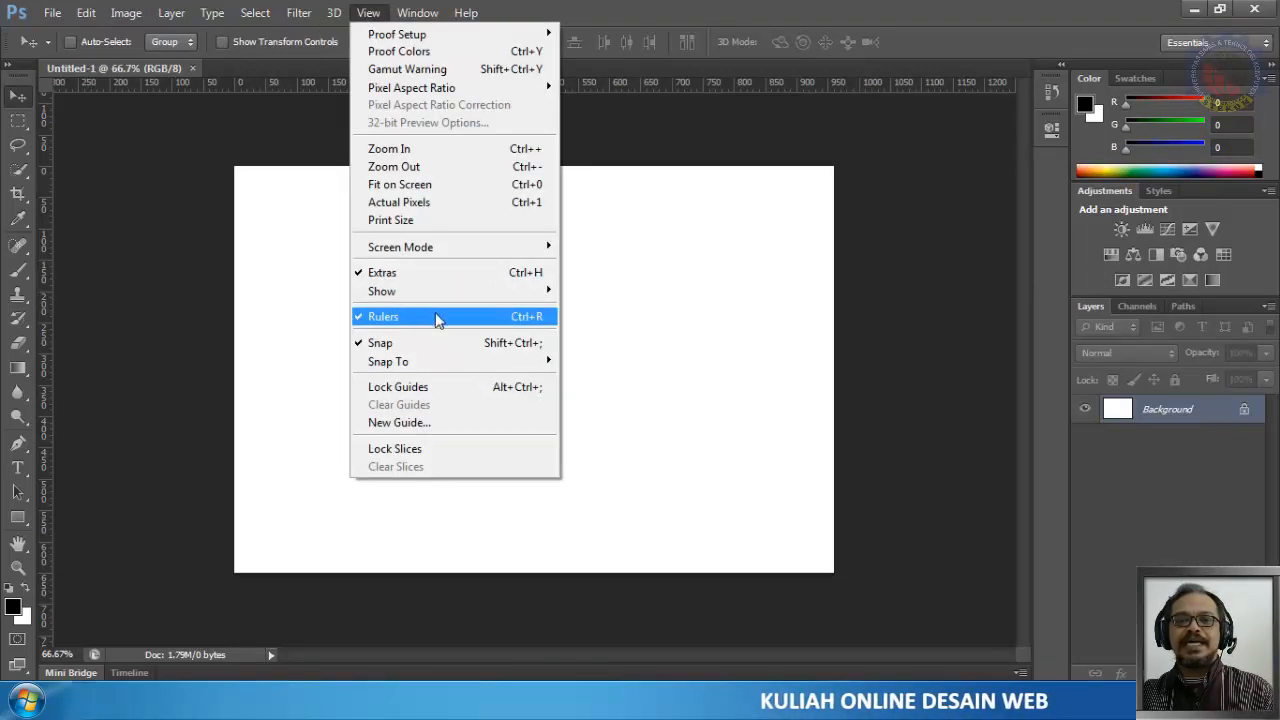
left_click(183, 317)
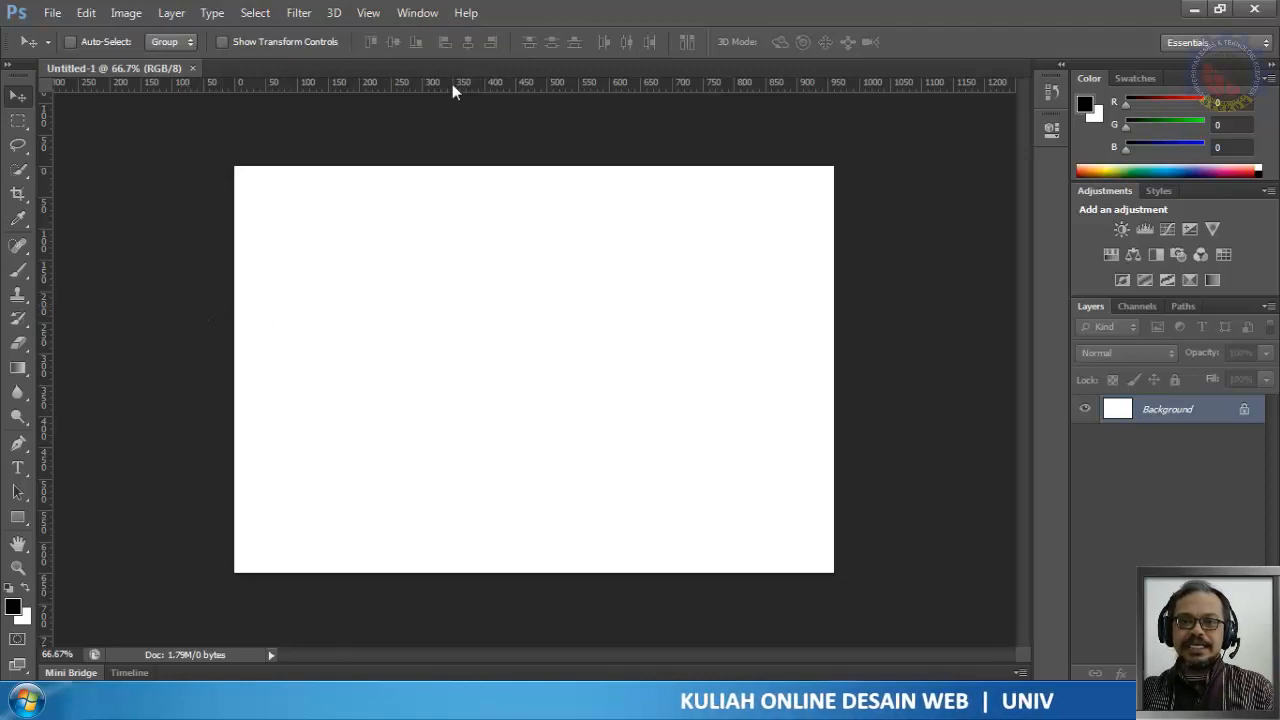
Step: Place a horizontal guide at about 150 pixels from the canvas's upper edge and remove it, twice
left_click_drag(453, 83, 447, 261)
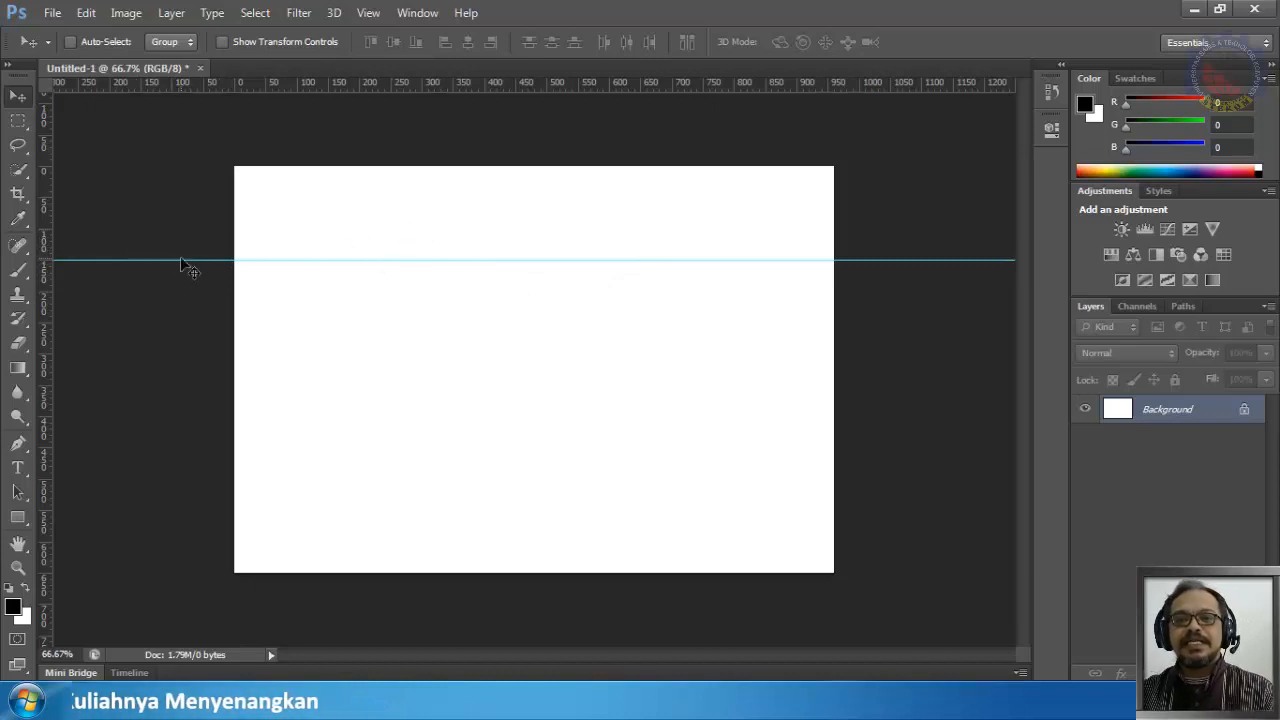
left_click_drag(180, 261, 308, 85)
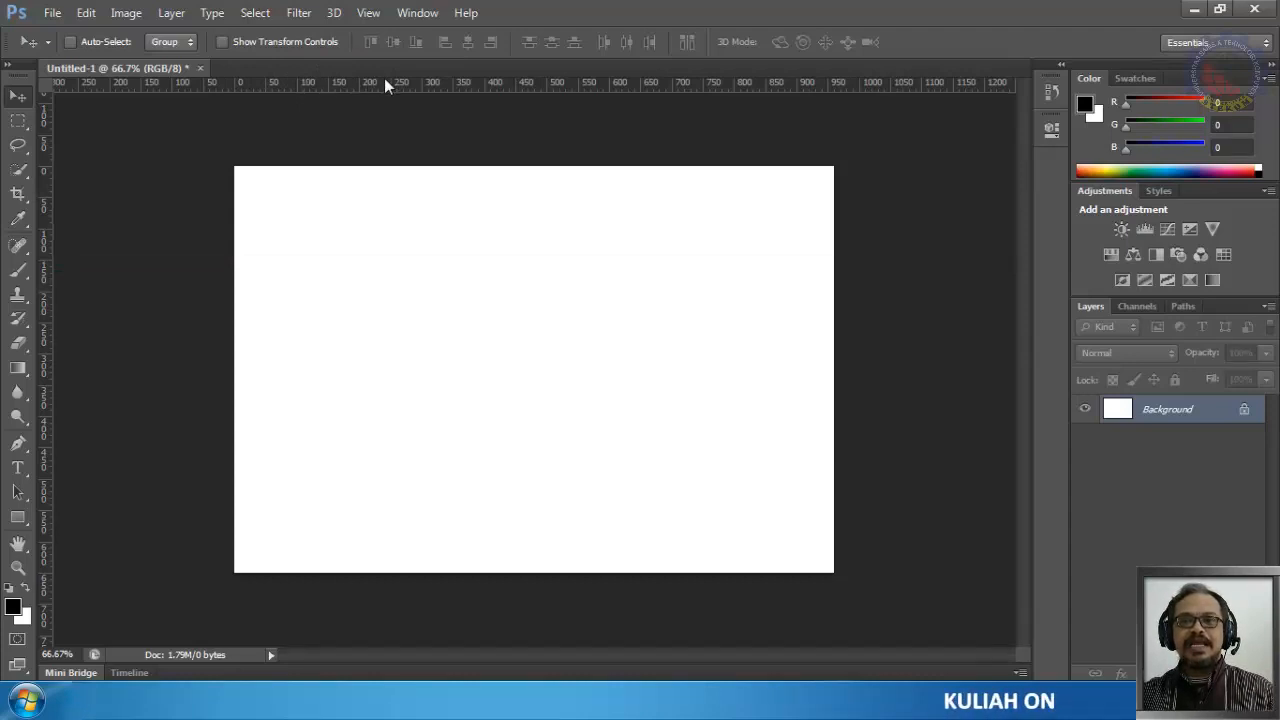
left_click_drag(385, 78, 351, 260)
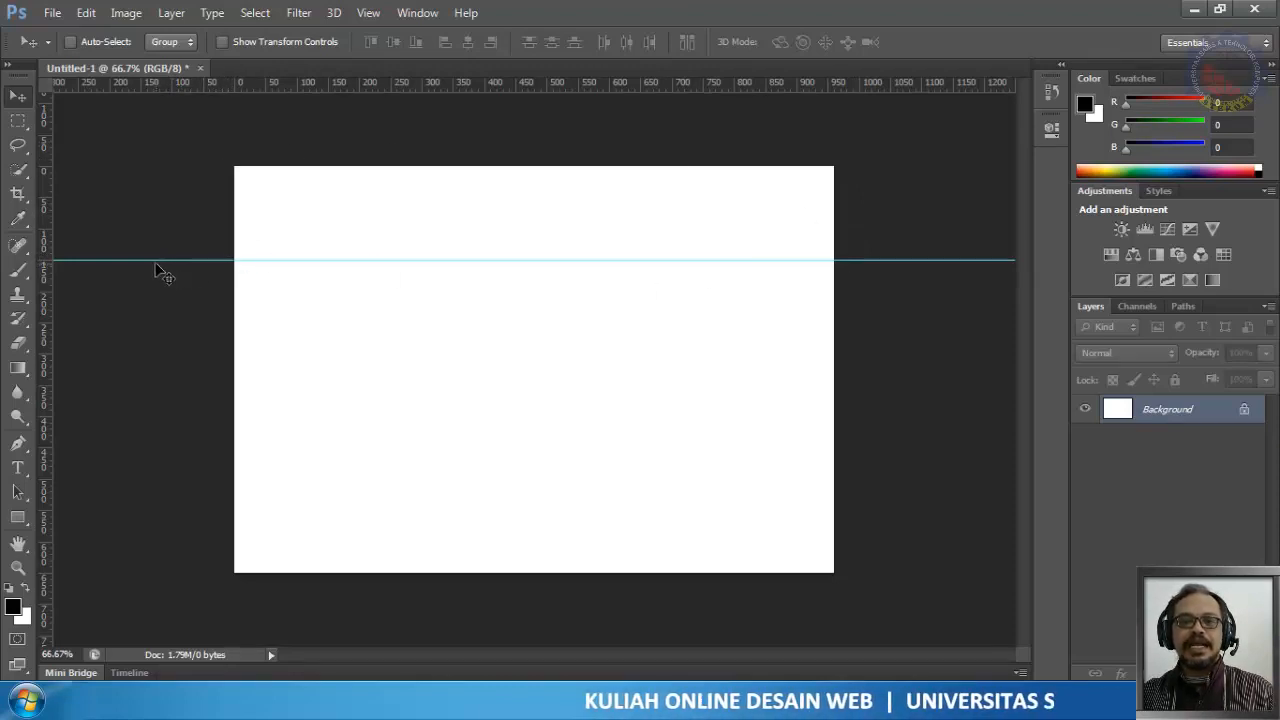
left_click_drag(156, 260, 178, 83)
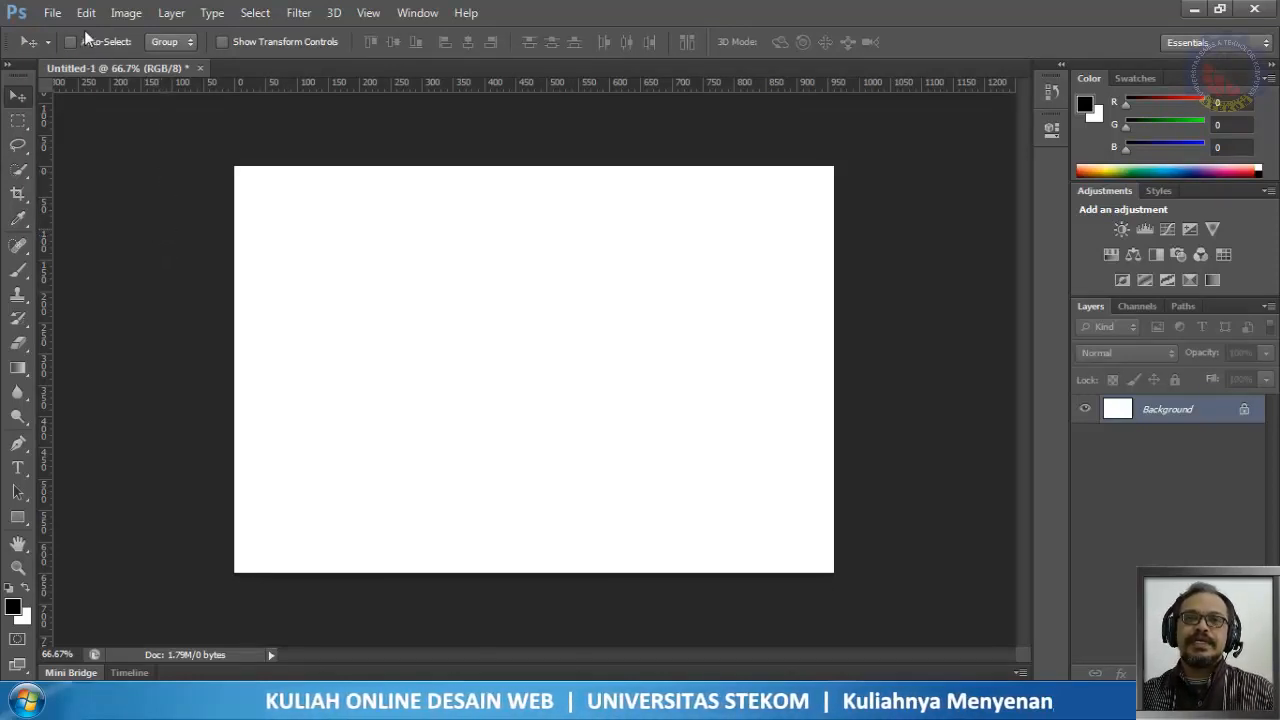
Step: Create a second new document for the header, 960 pixels wide and 150 pixels high
left_click(49, 14)
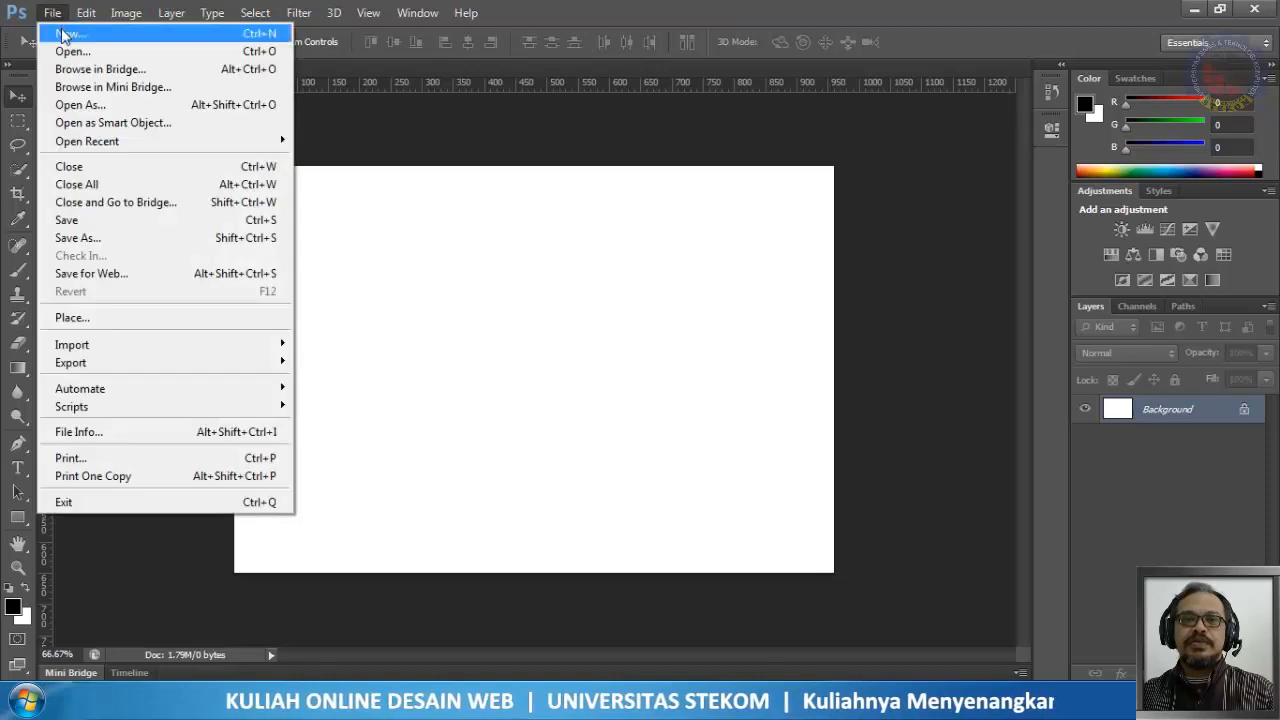
left_click(62, 33)
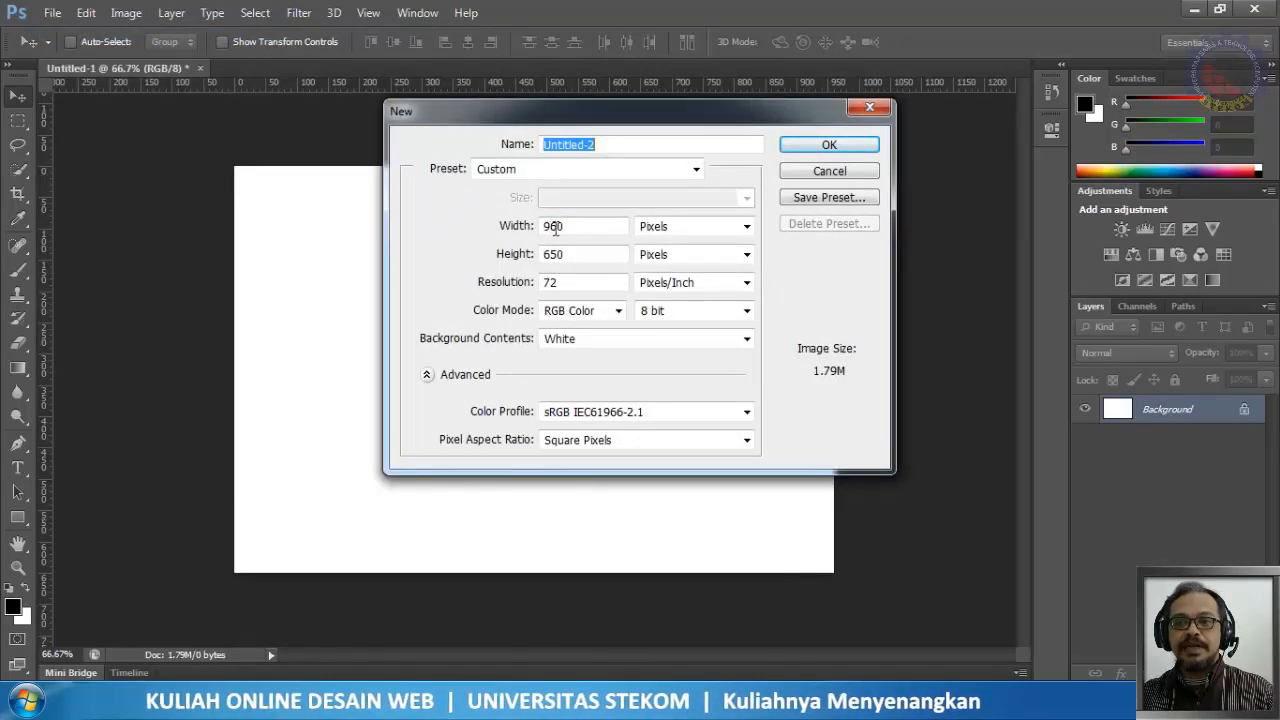
left_click(578, 254)
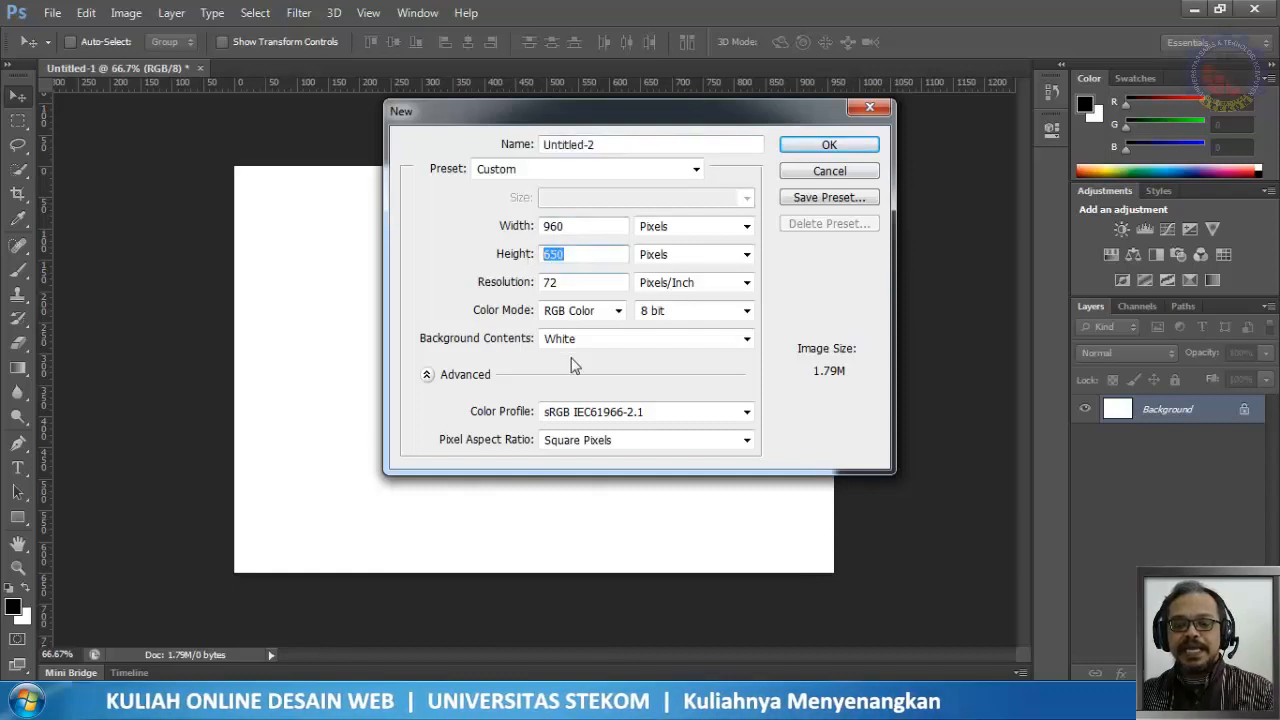
type("150")
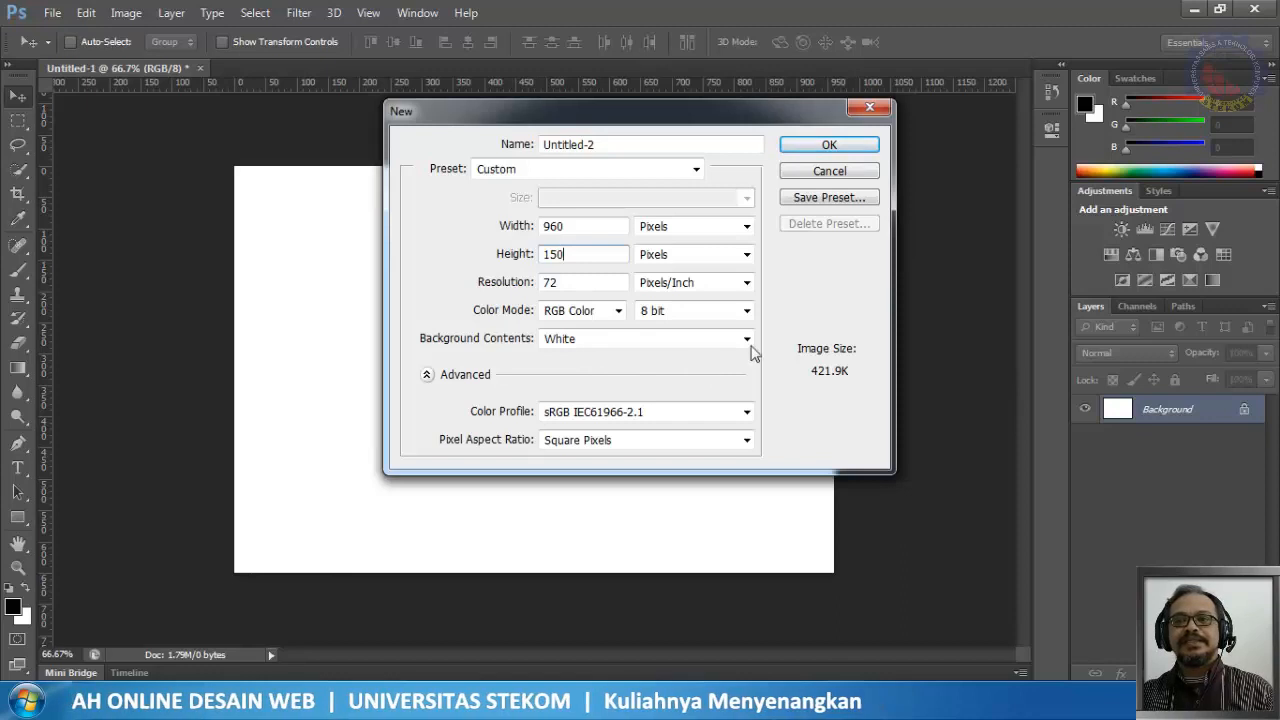
left_click(829, 147)
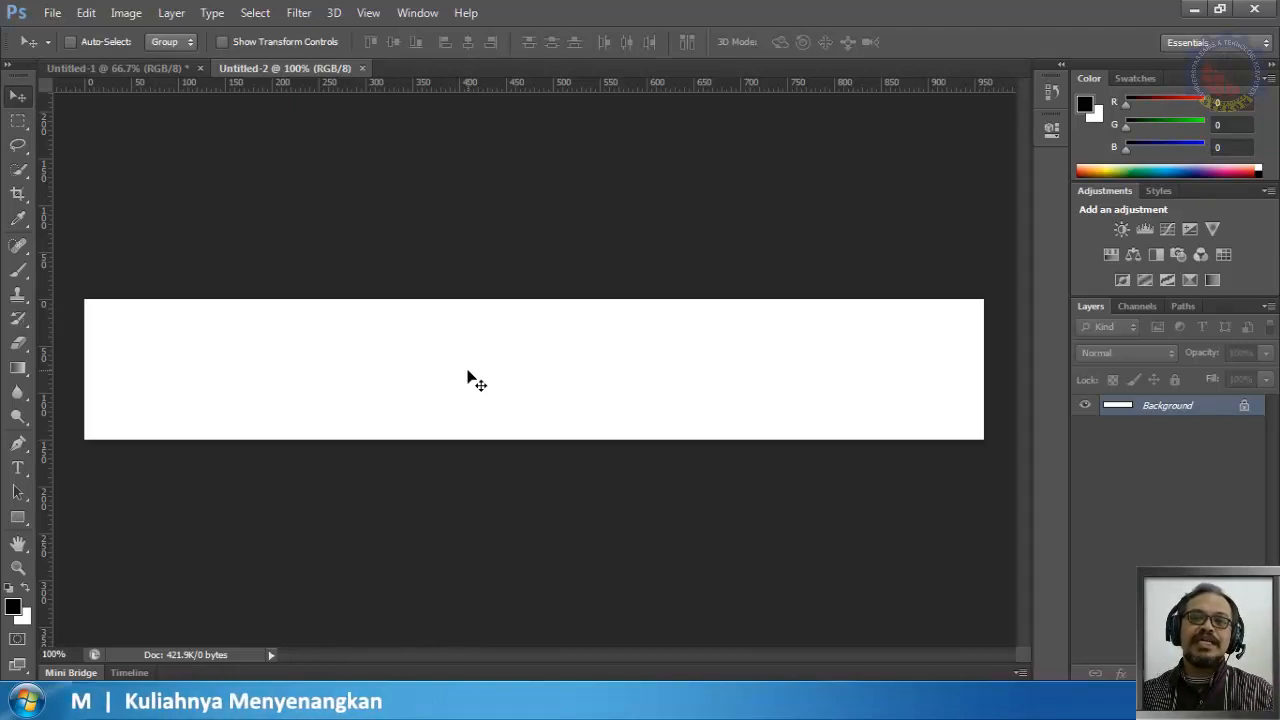
Step: Add the text "CLASSICCARS.com" near the upper left of the header canvas with the Type tool and commit it
left_click(22, 468)
left_click(11, 99)
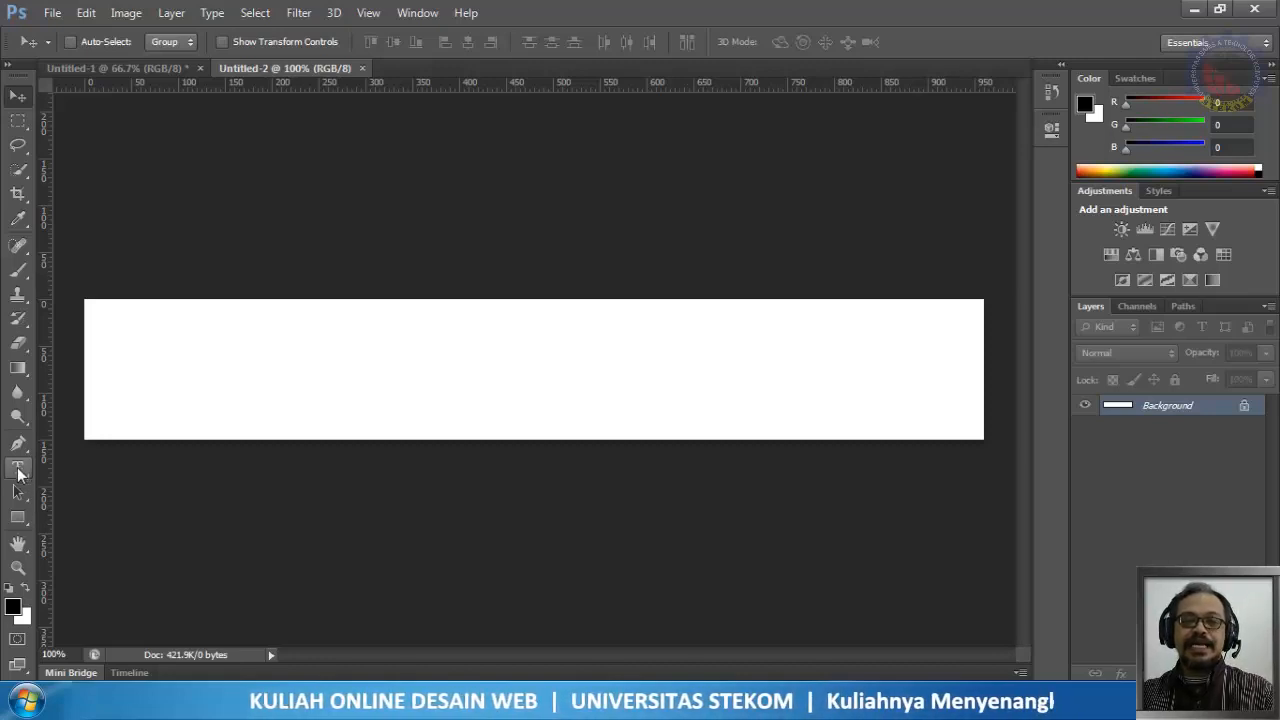
left_click(19, 471)
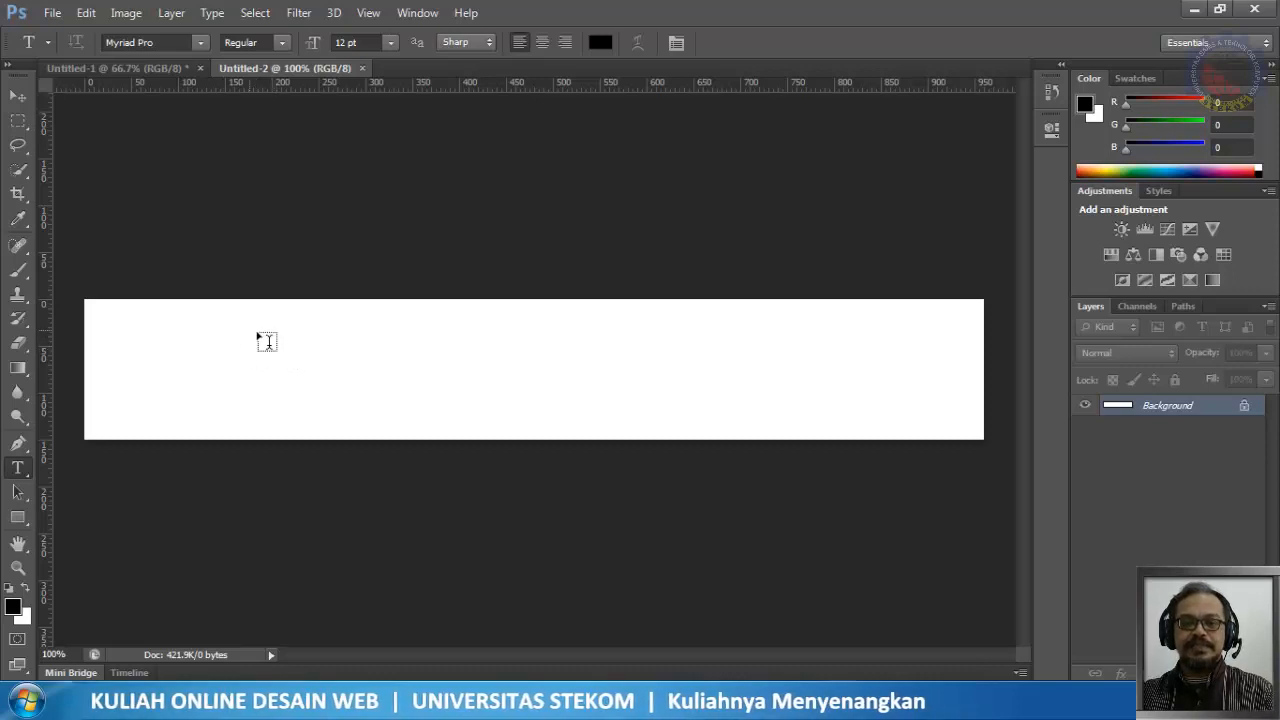
left_click(239, 323)
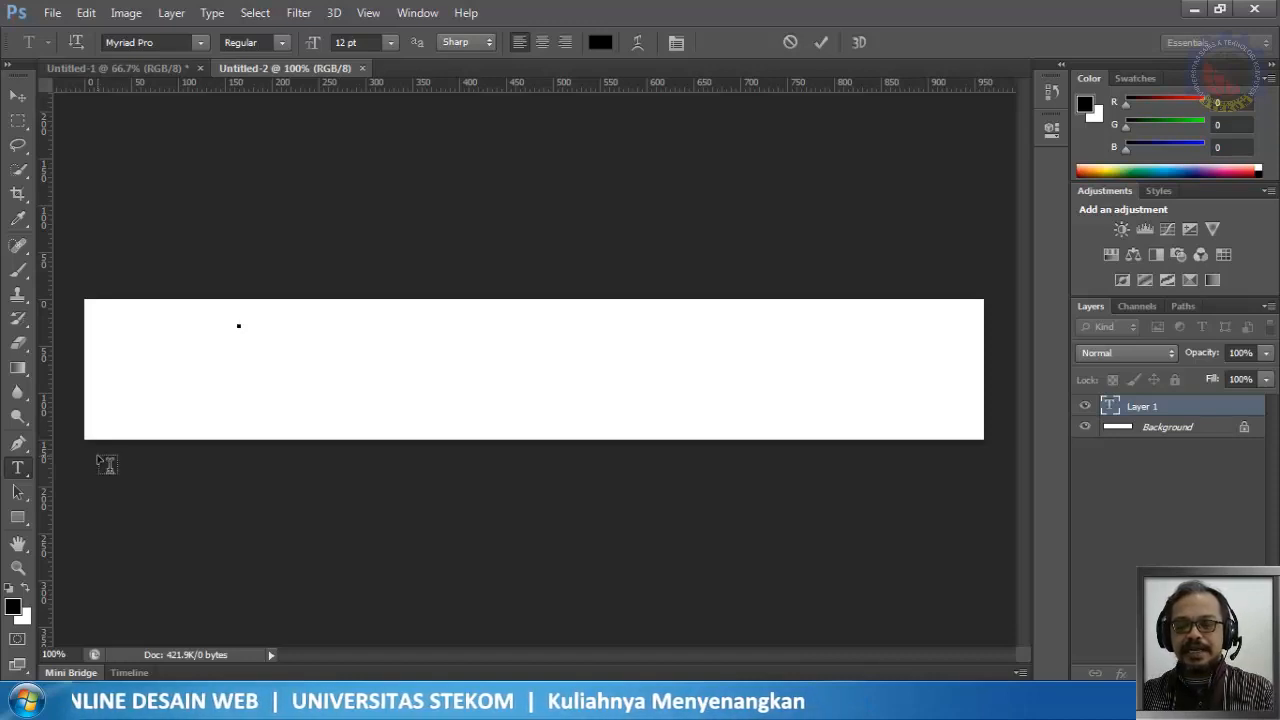
type("CLASSICCARS")
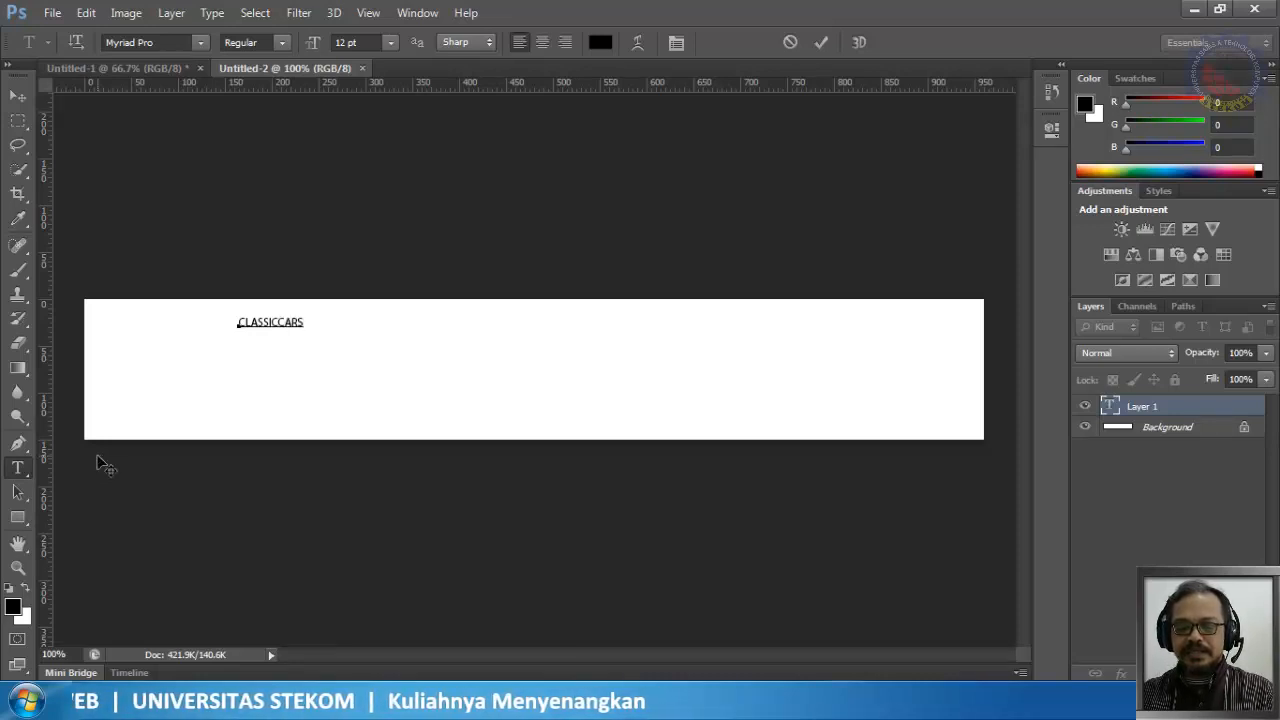
type("com")
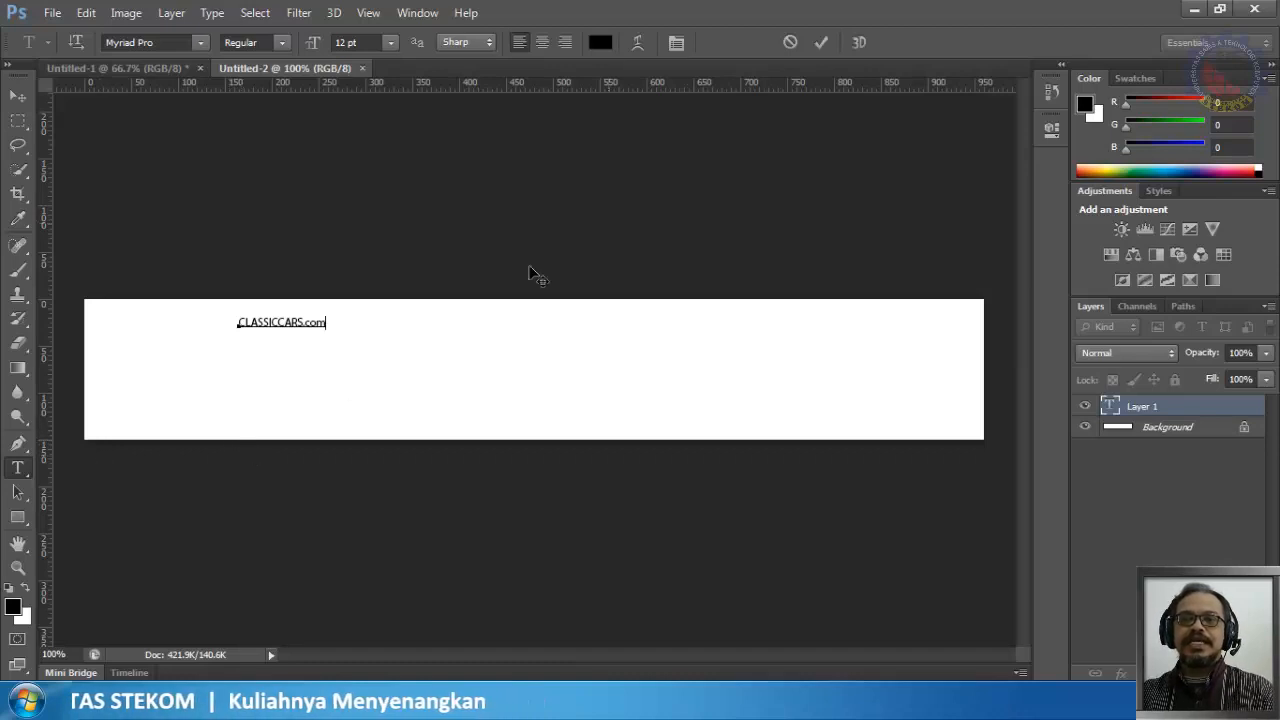
left_click(823, 42)
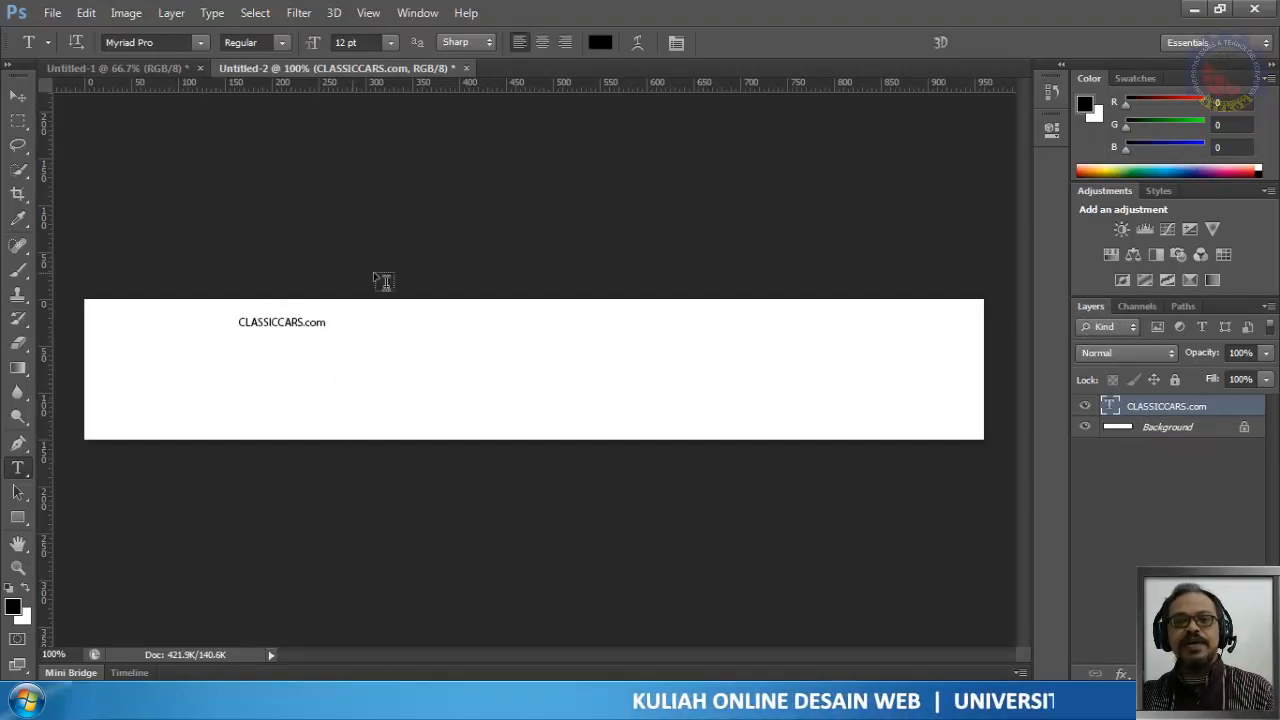
left_click(1164, 430)
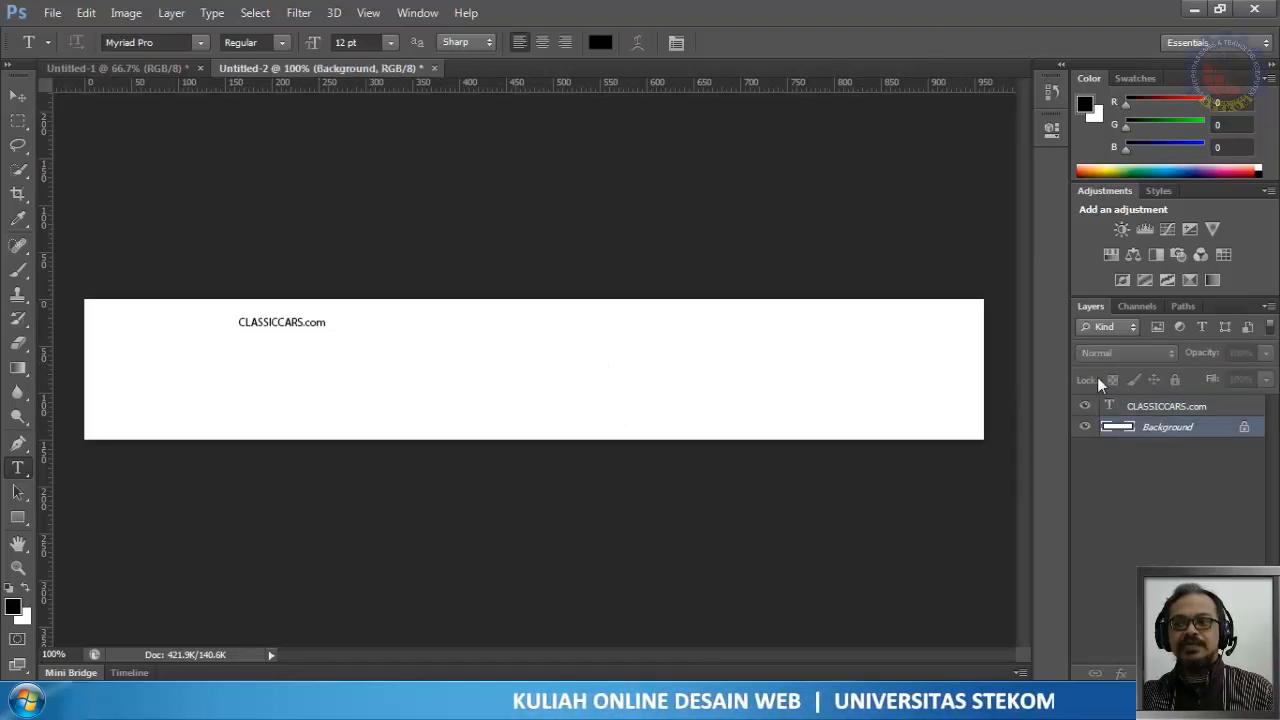
left_click(1147, 410)
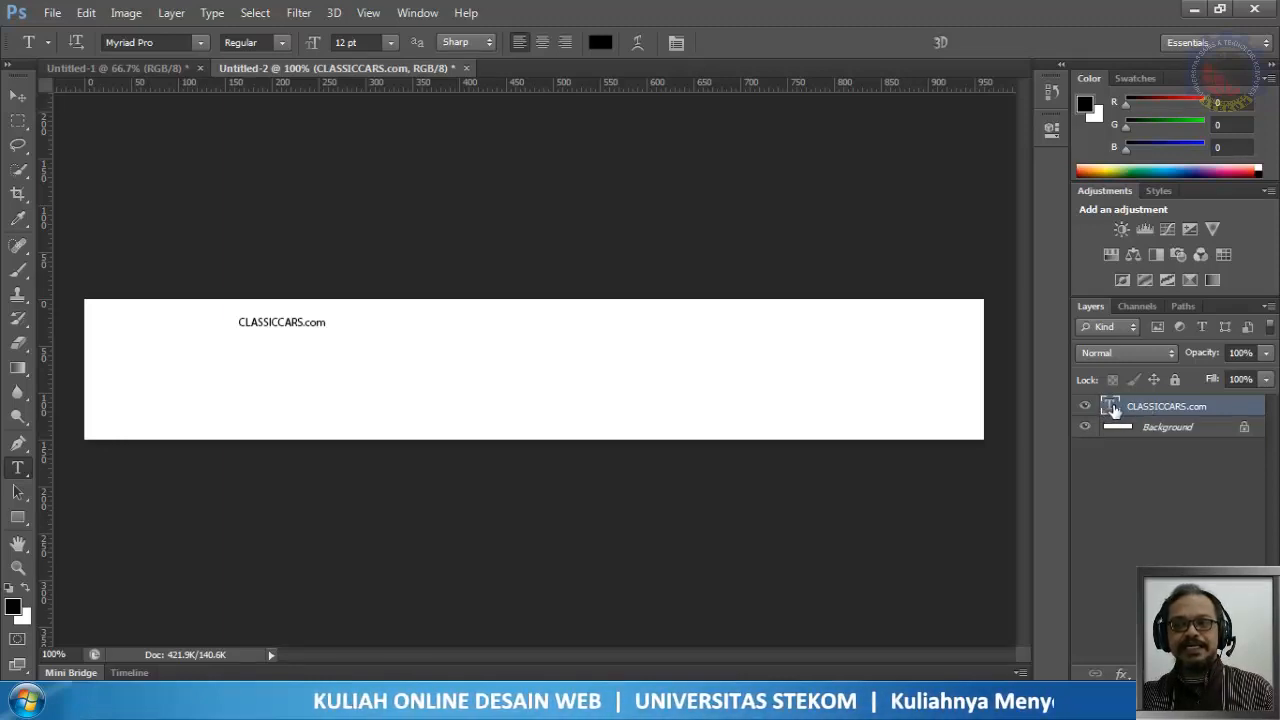
double_click(1181, 410)
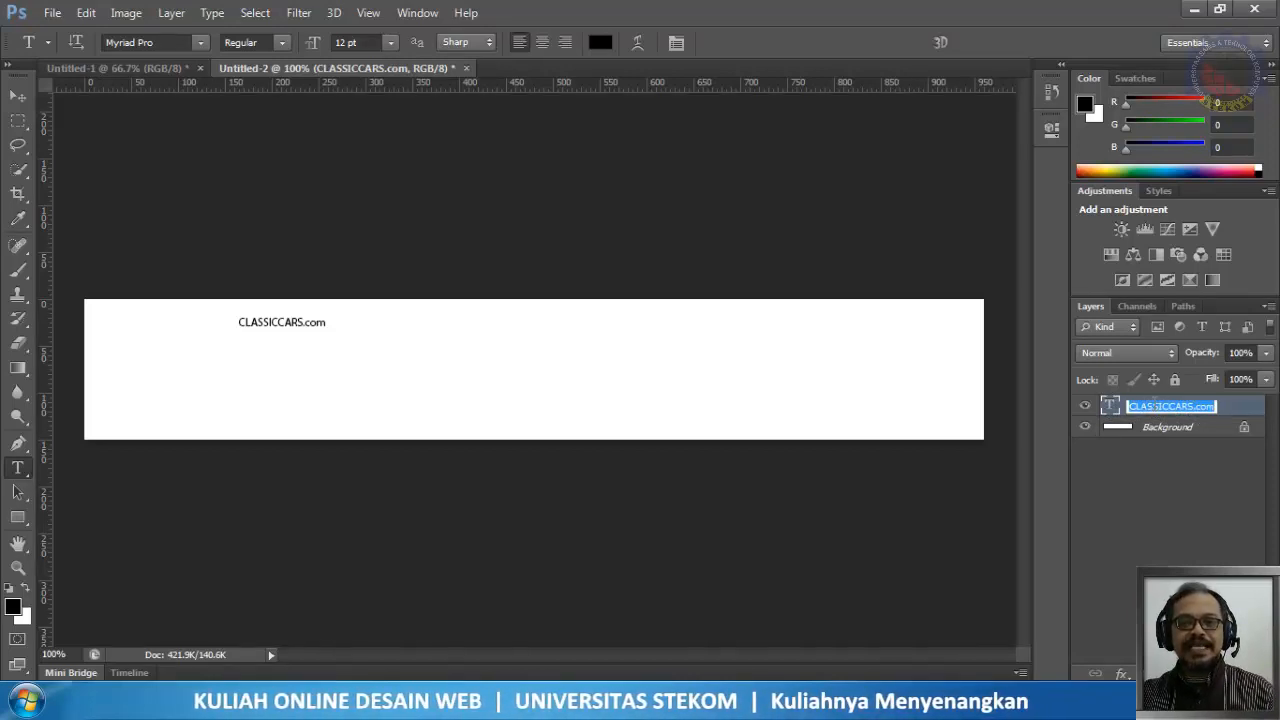
left_click(1111, 407)
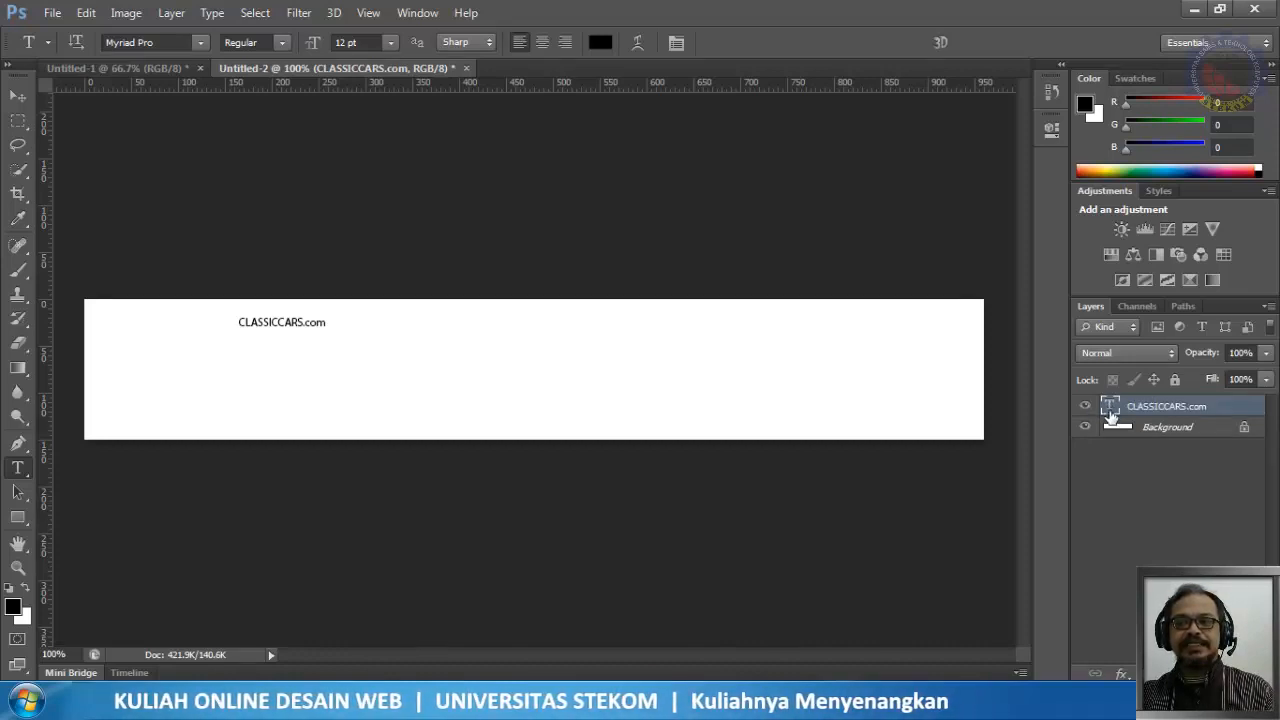
Step: Set all of the CLASSICCARS.com title text to 30 pt and the Bold style
double_click(1110, 408)
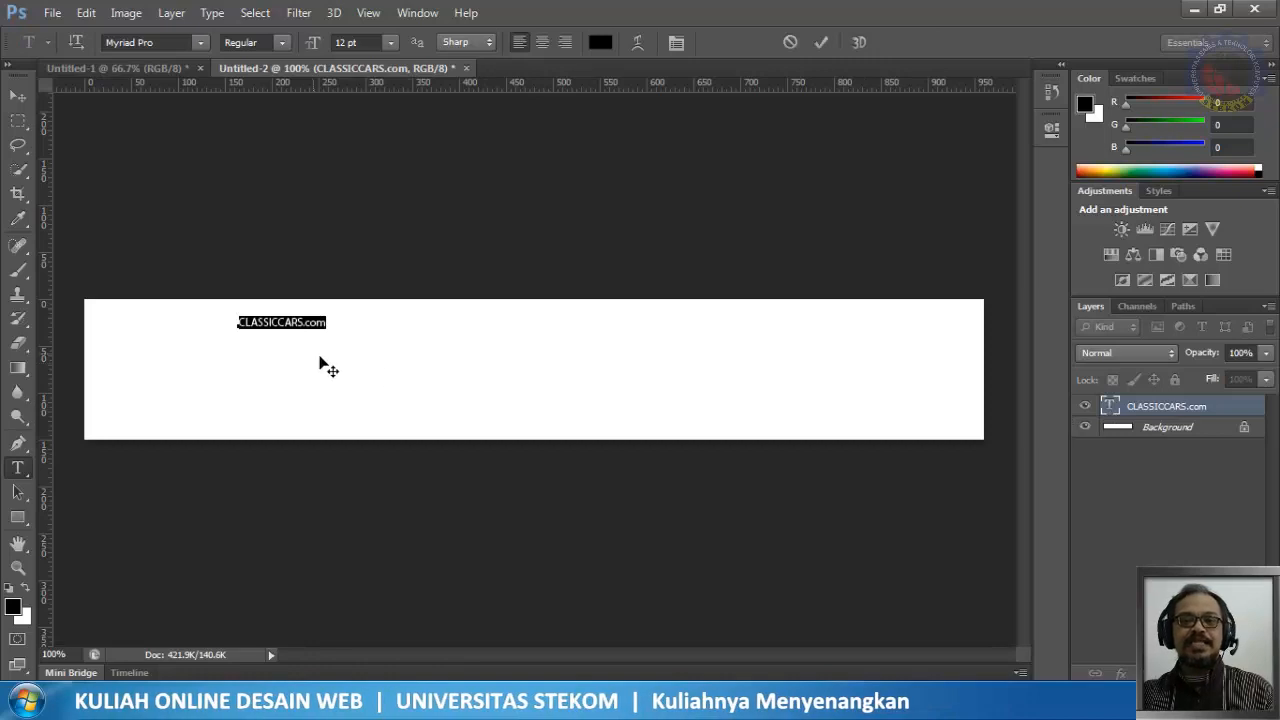
left_click(391, 42)
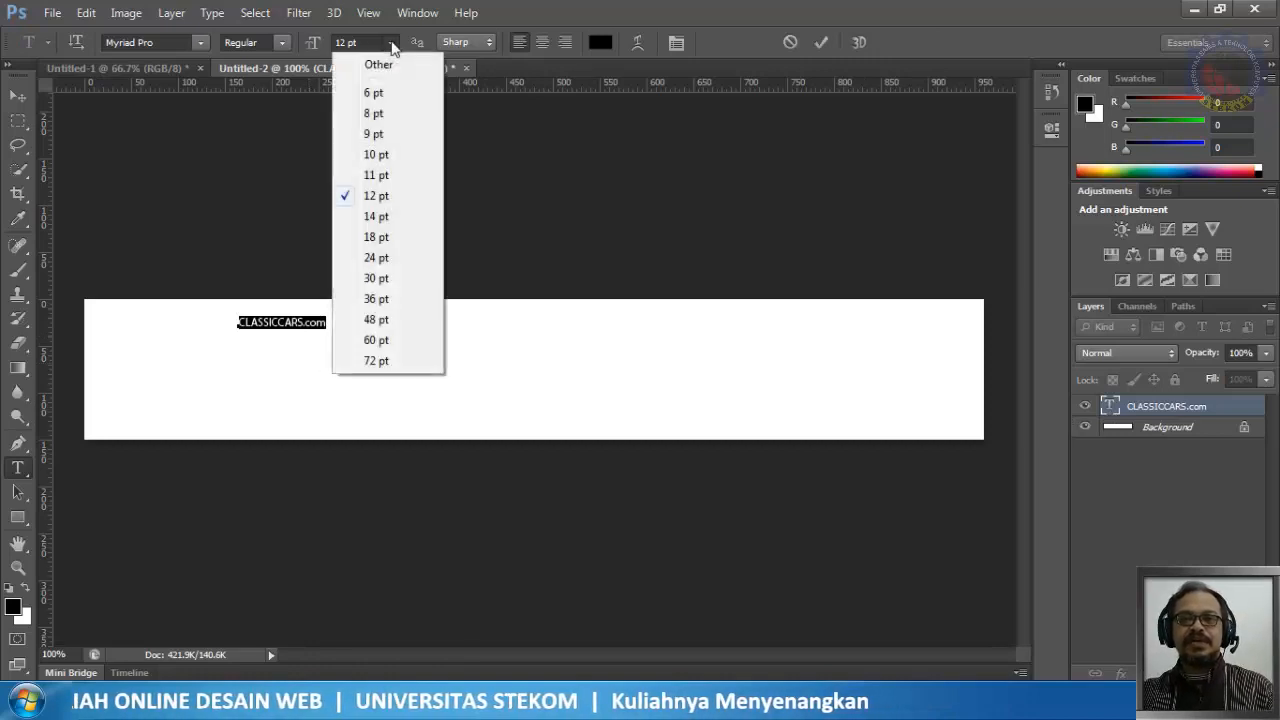
left_click(384, 279)
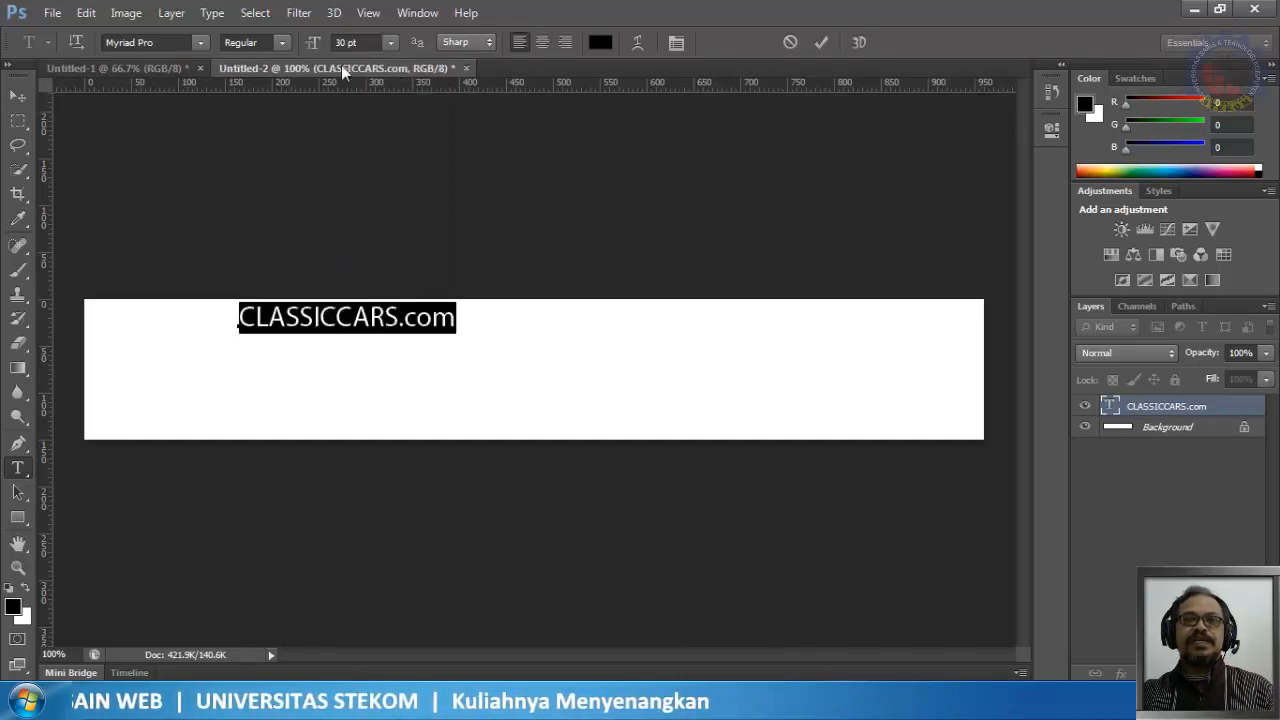
left_click(281, 46)
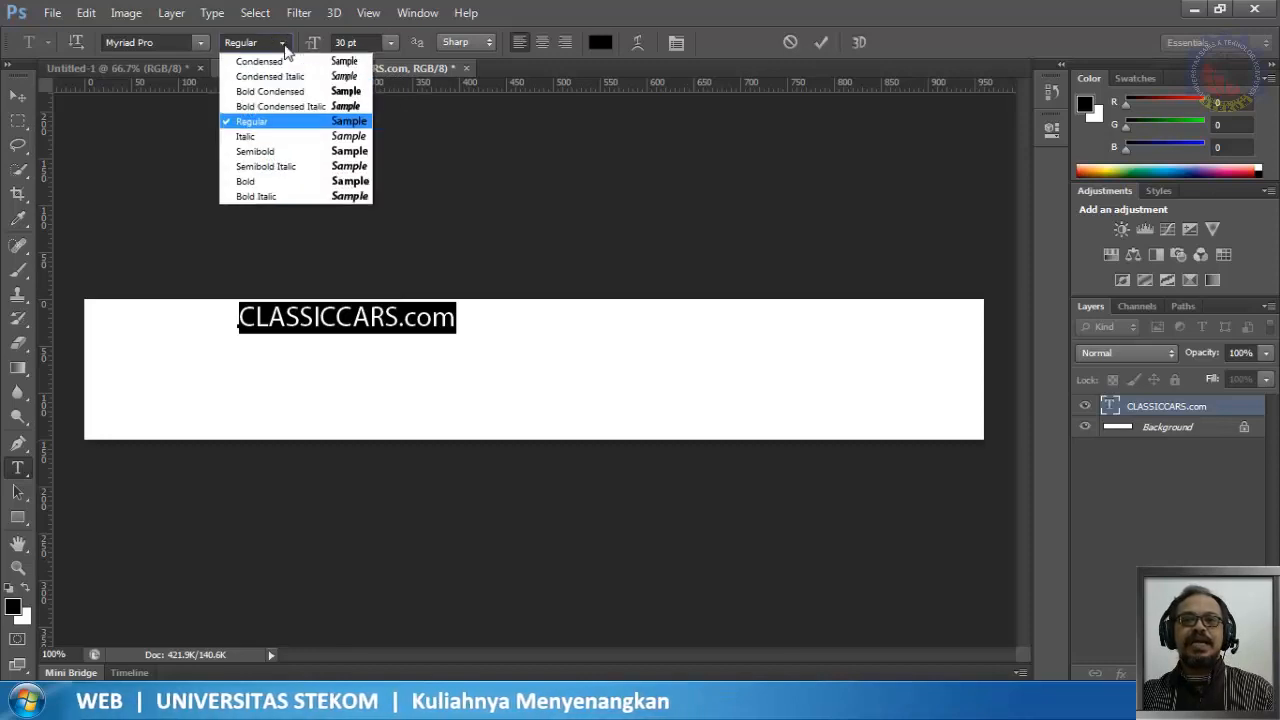
left_click(282, 181)
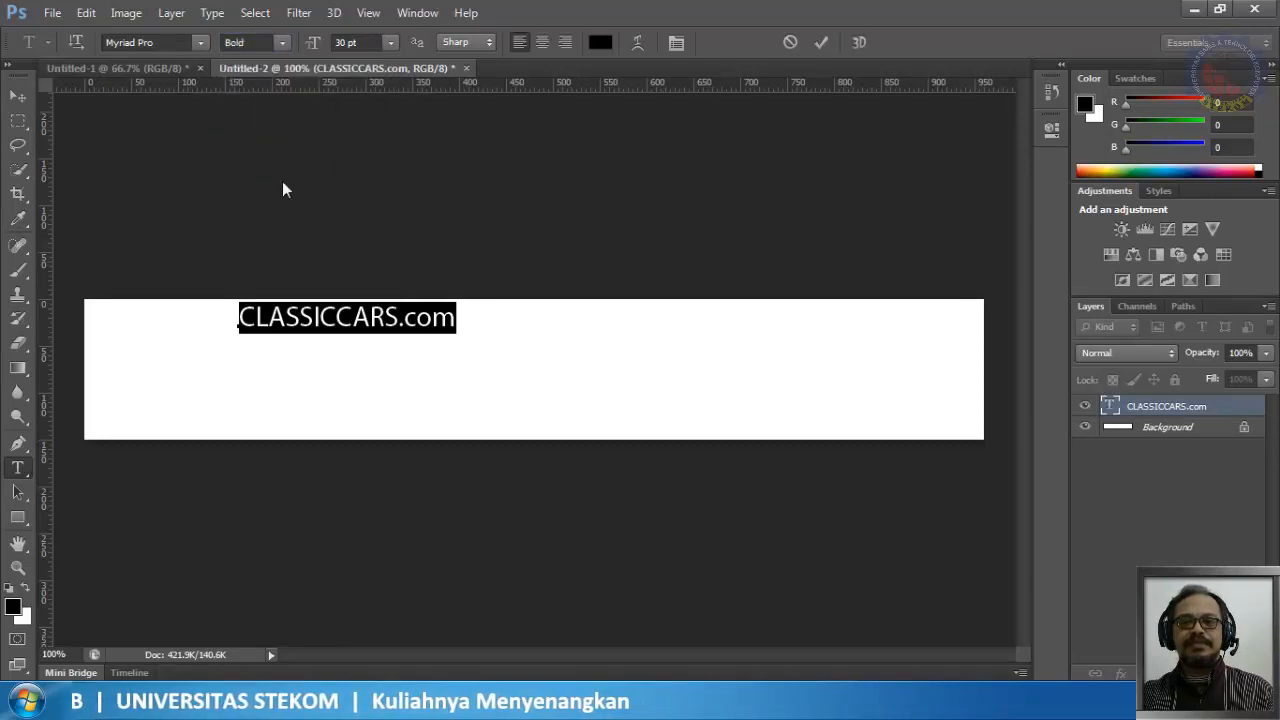
Step: Browse the available fonts and their samples for the selected title text, keeping Myriad Pro
left_click(200, 46)
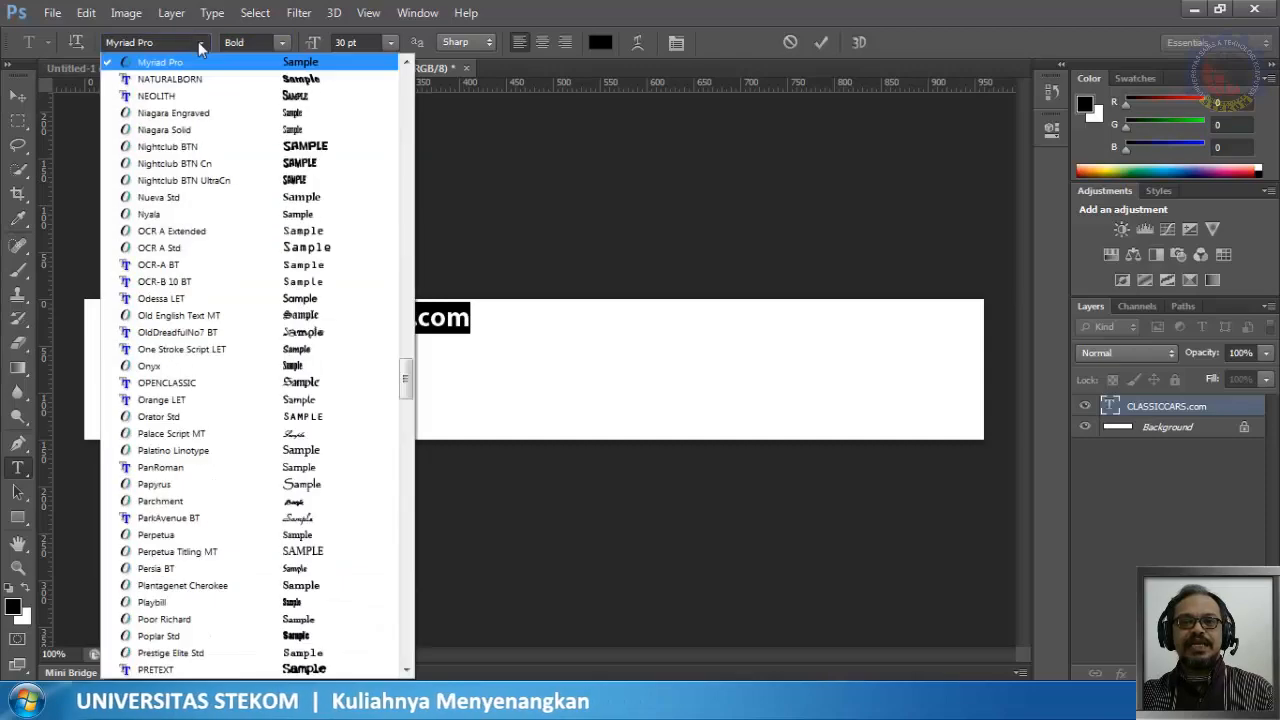
scroll(202, 234, "down", 1)
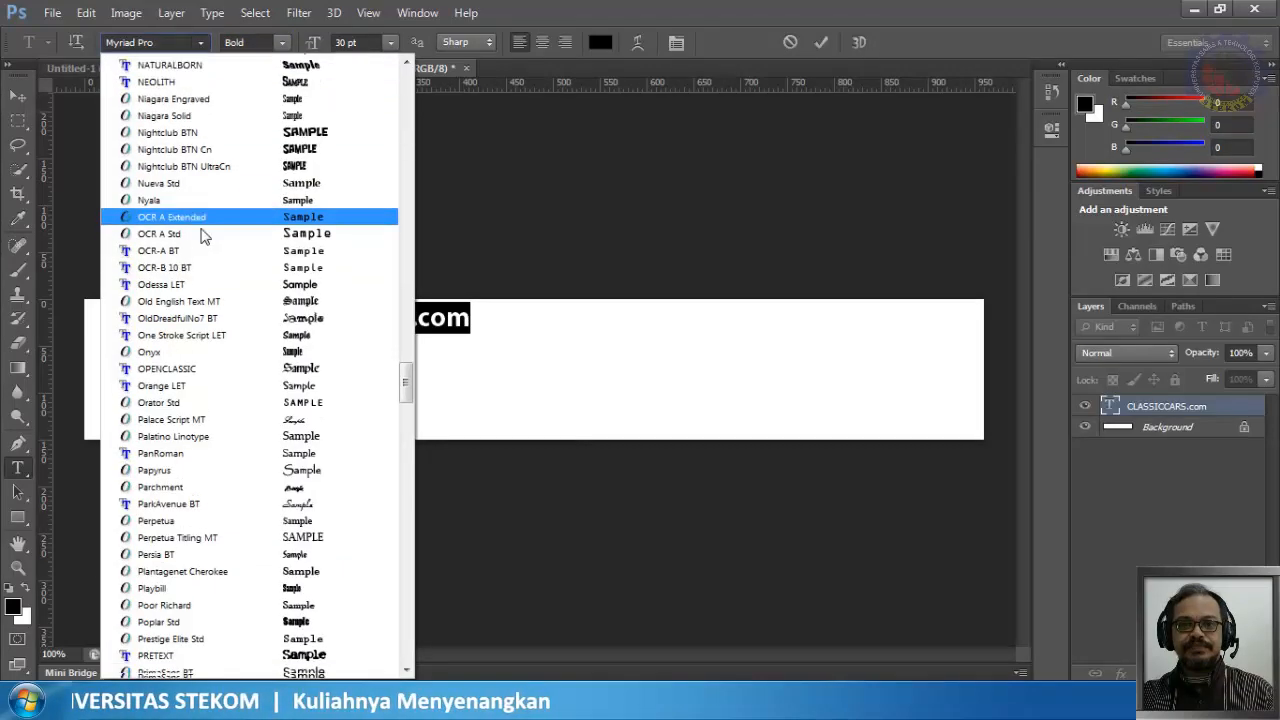
scroll(202, 234, "up", 2)
scroll(202, 234, "down", 8)
scroll(202, 234, "down", 3)
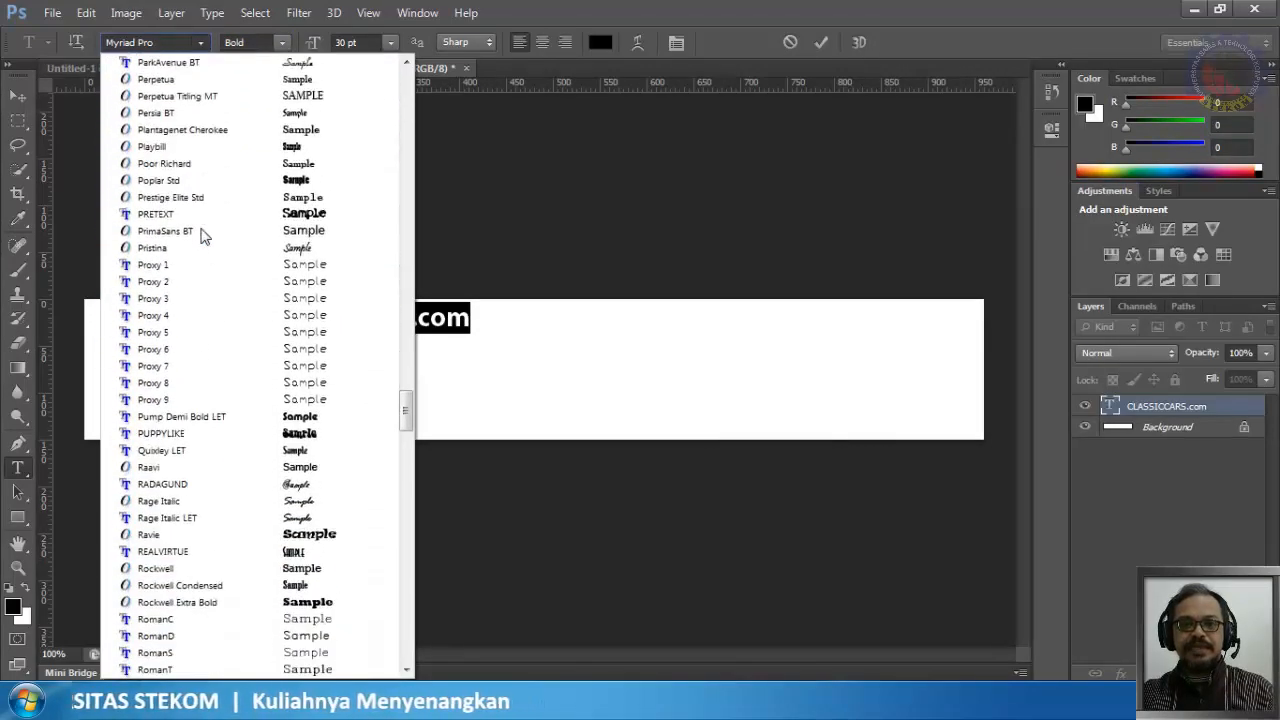
scroll(202, 234, "up", 13)
scroll(202, 234, "up", 9)
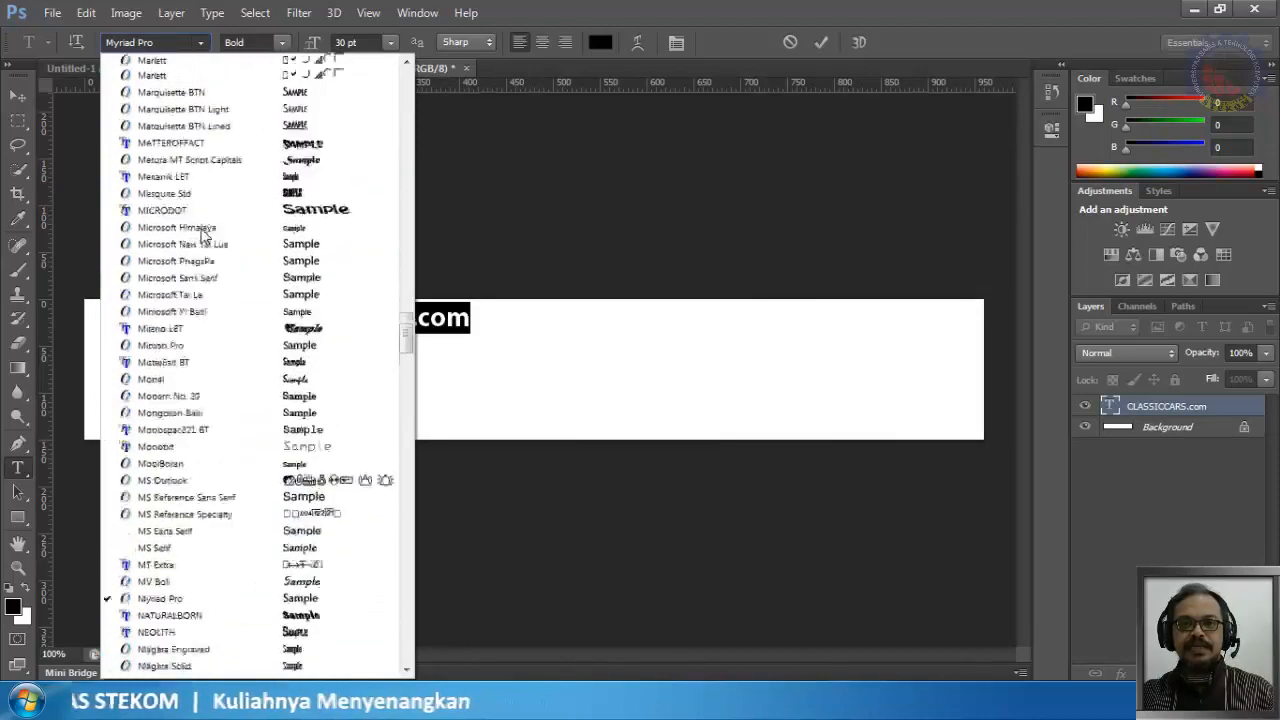
scroll(202, 234, "up", 20)
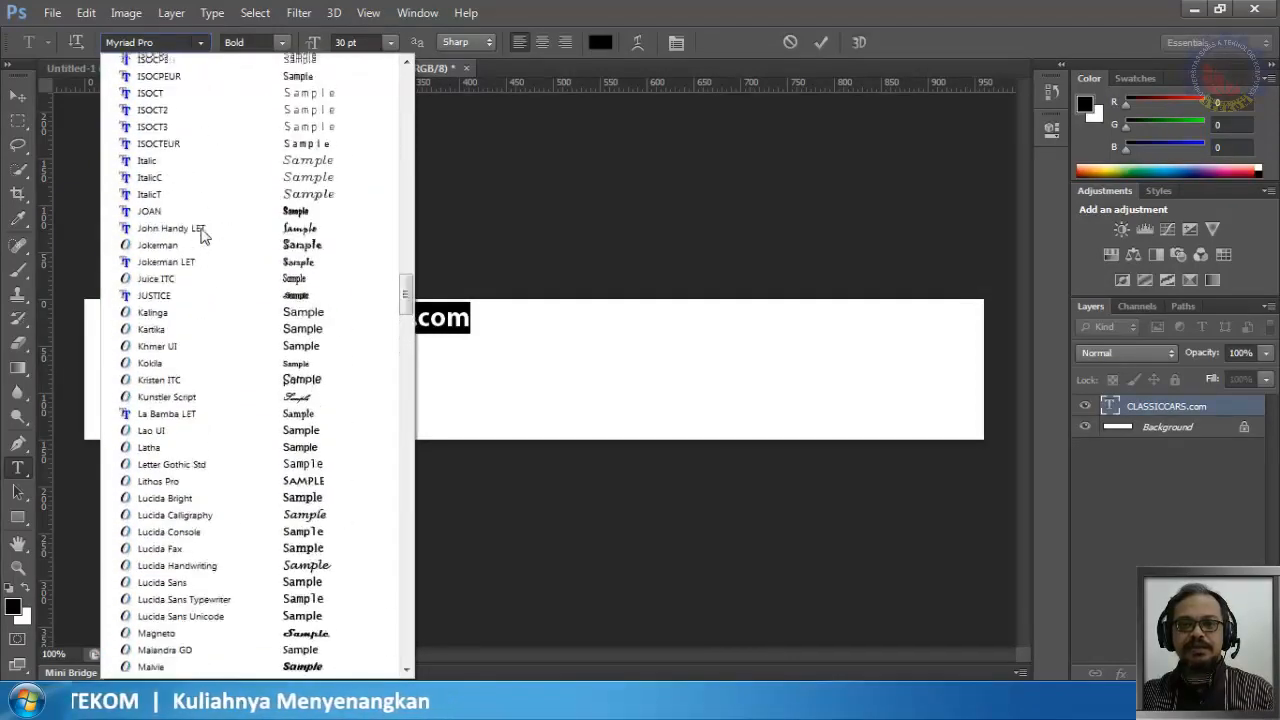
scroll(202, 234, "up", 17)
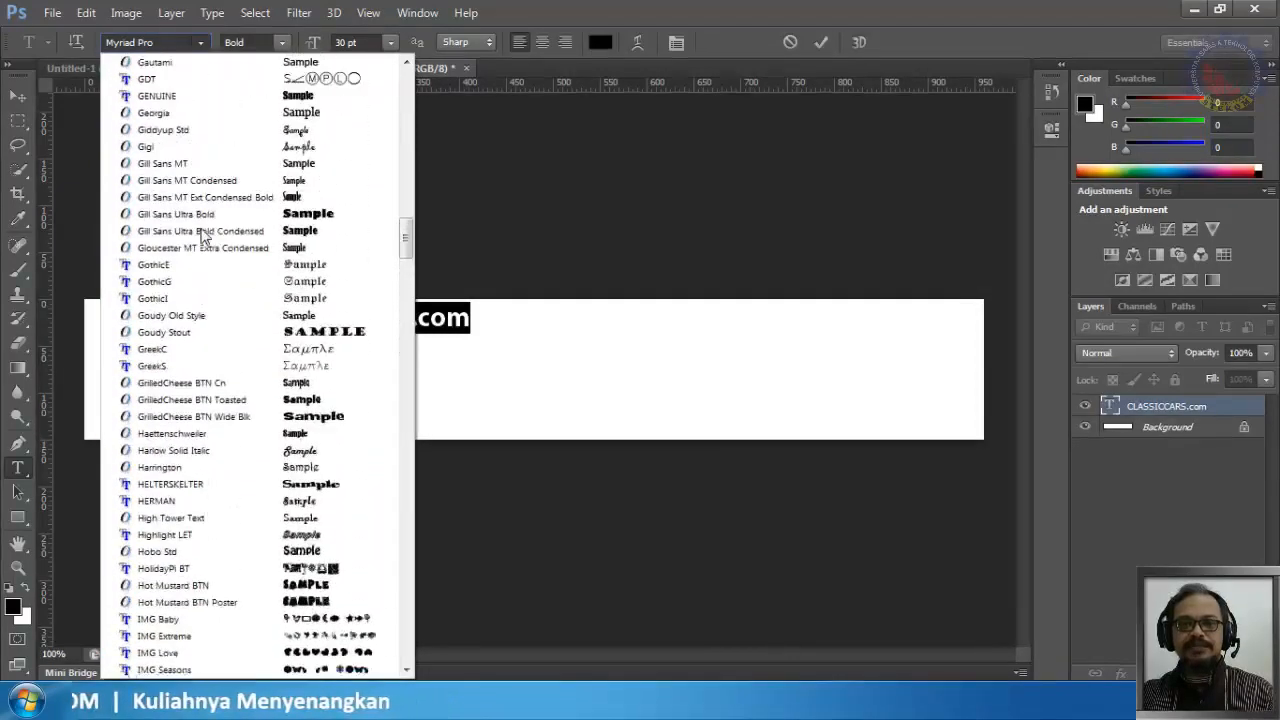
scroll(202, 234, "up", 2)
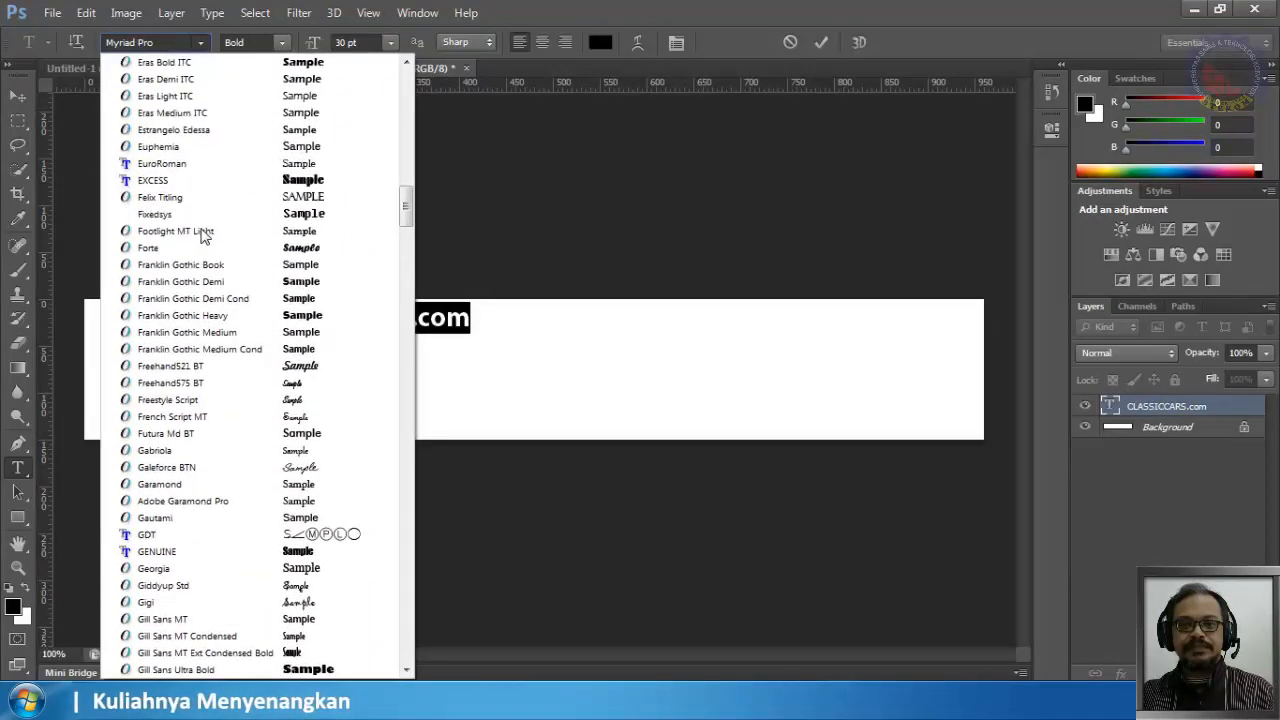
scroll(202, 234, "up", 2)
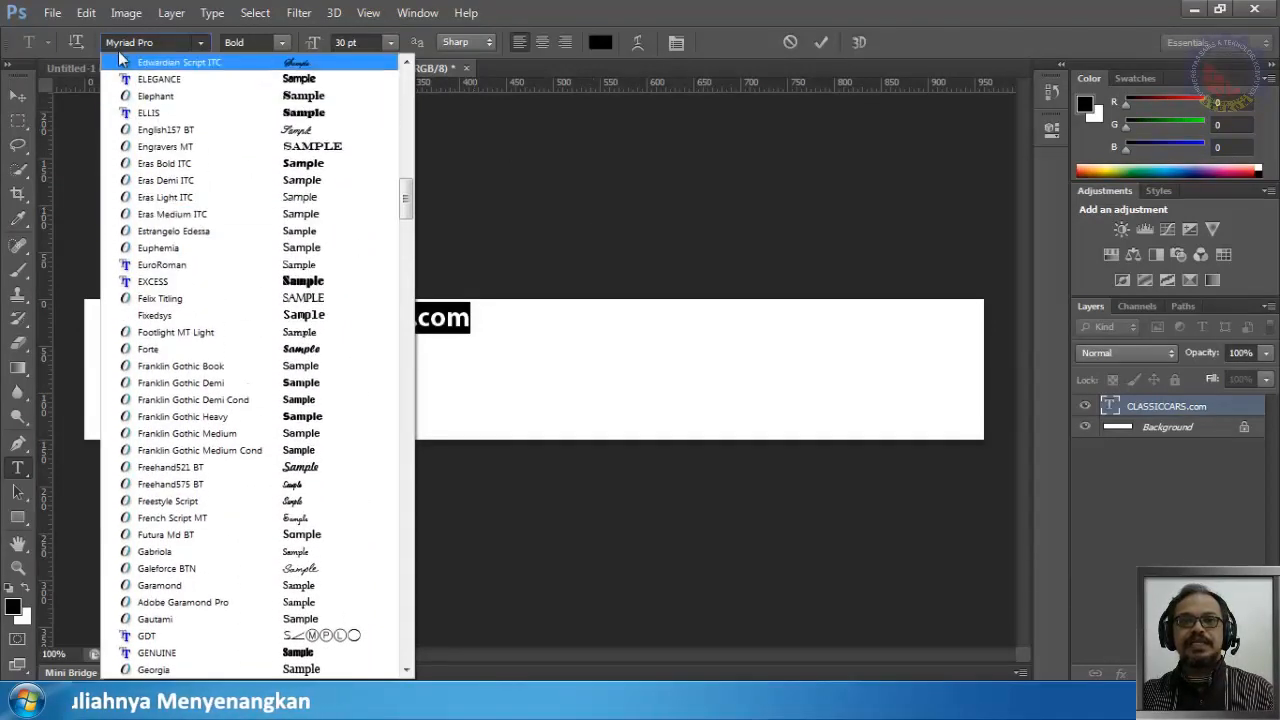
left_click(158, 43)
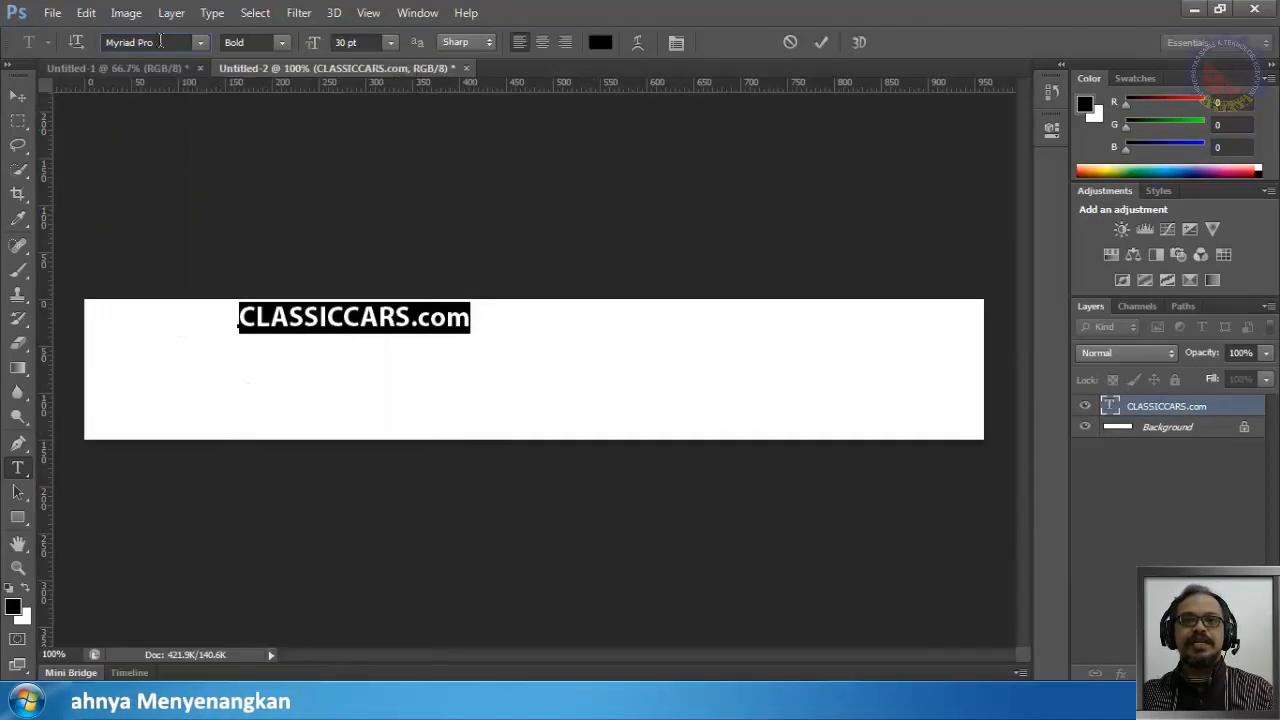
Step: Colour the whole CLASSICCARS.com title orange (ffae00) and commit the text edit
left_click(600, 45)
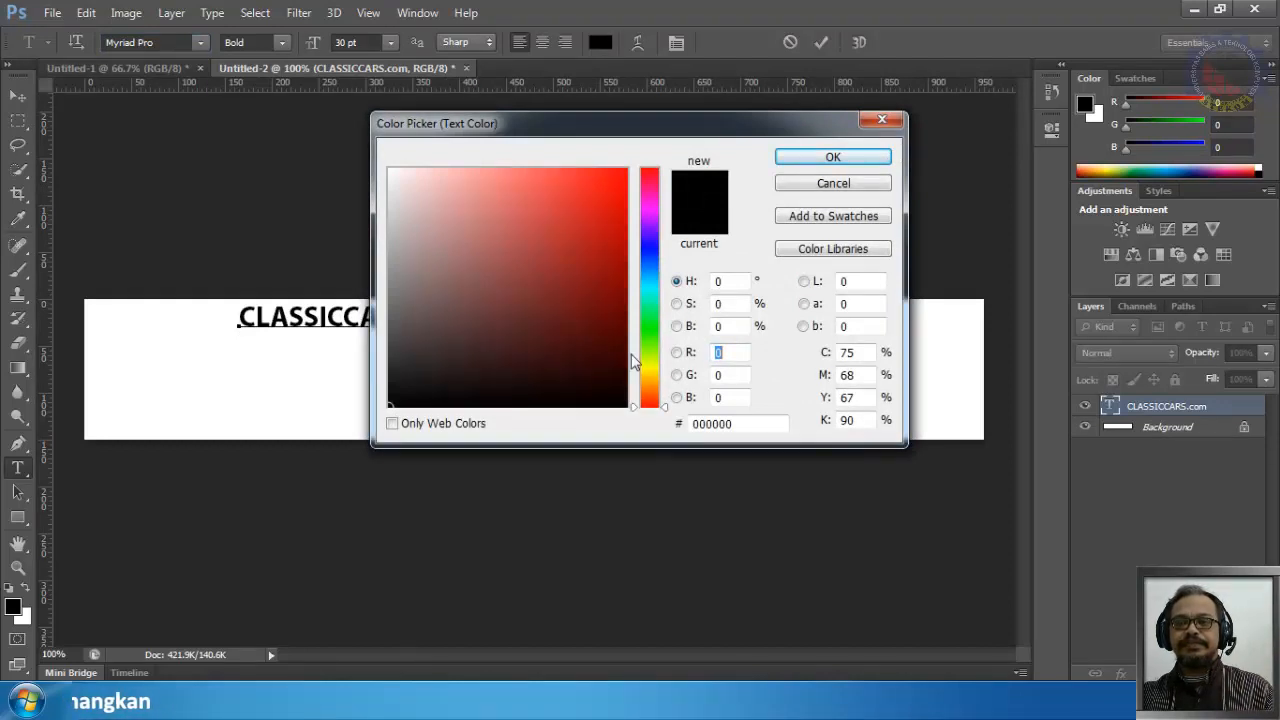
left_click_drag(652, 388, 652, 379)
left_click_drag(577, 303, 690, 151)
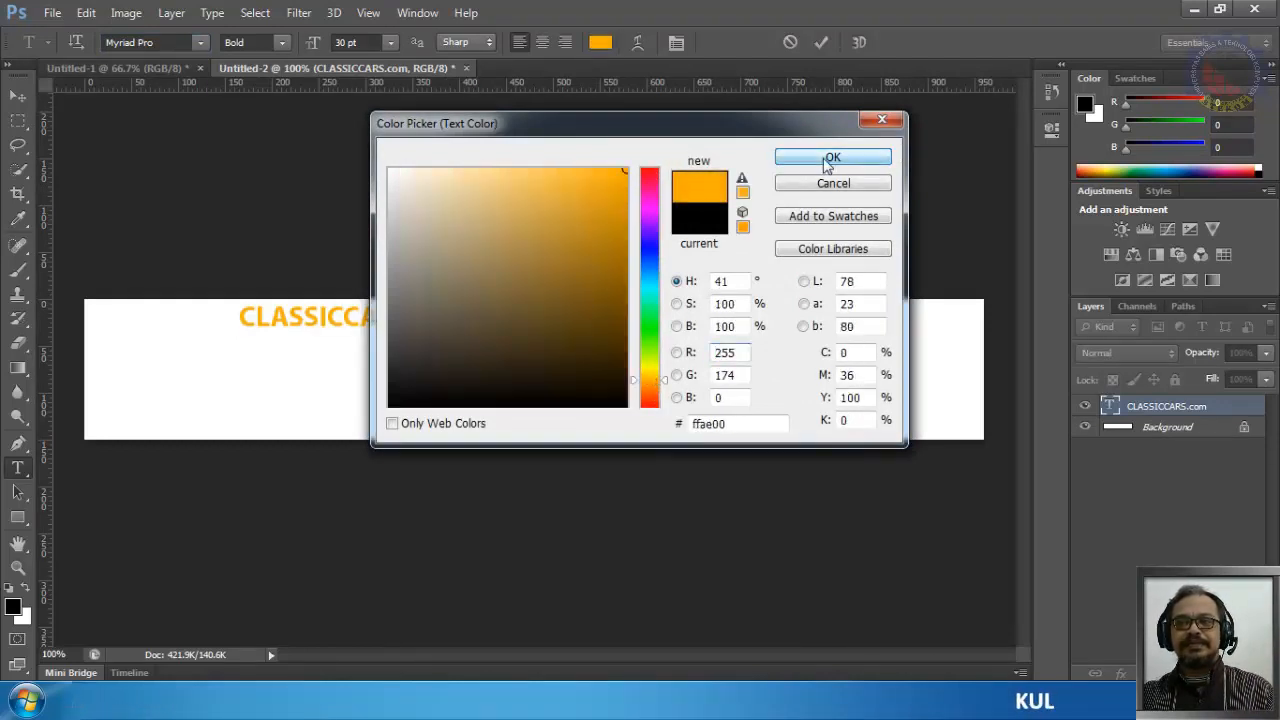
left_click(826, 157)
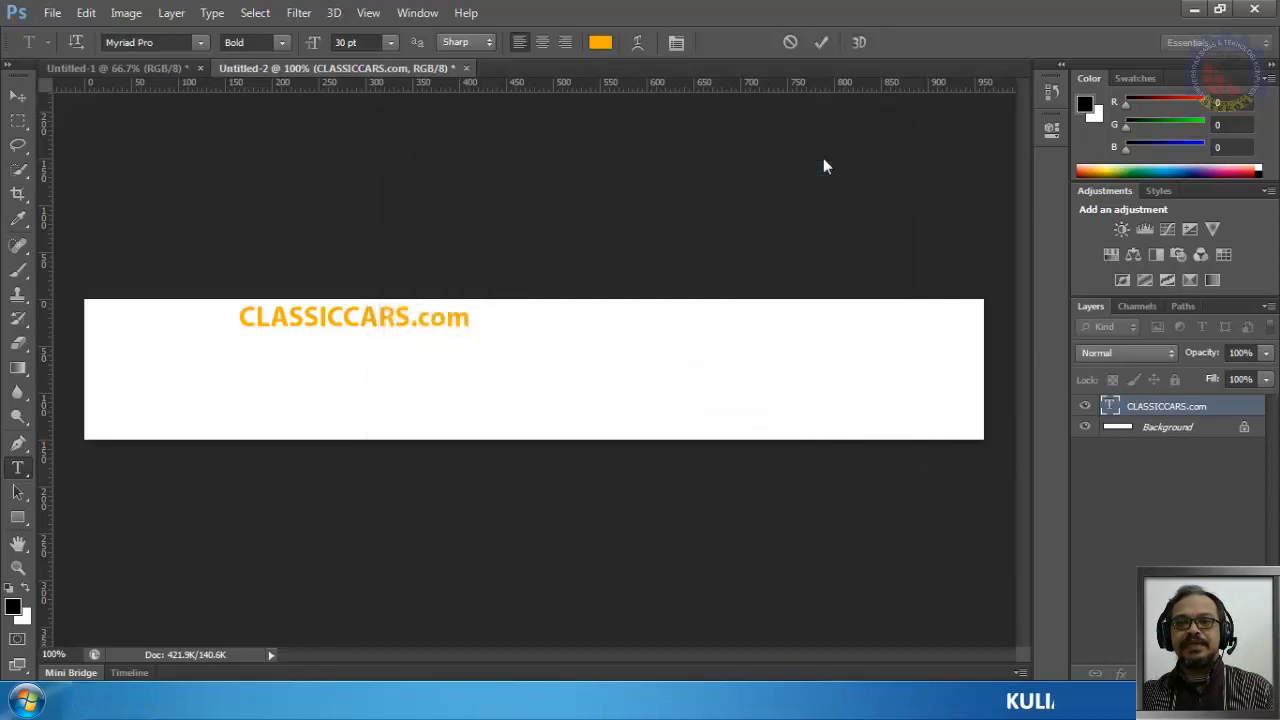
left_click(823, 44)
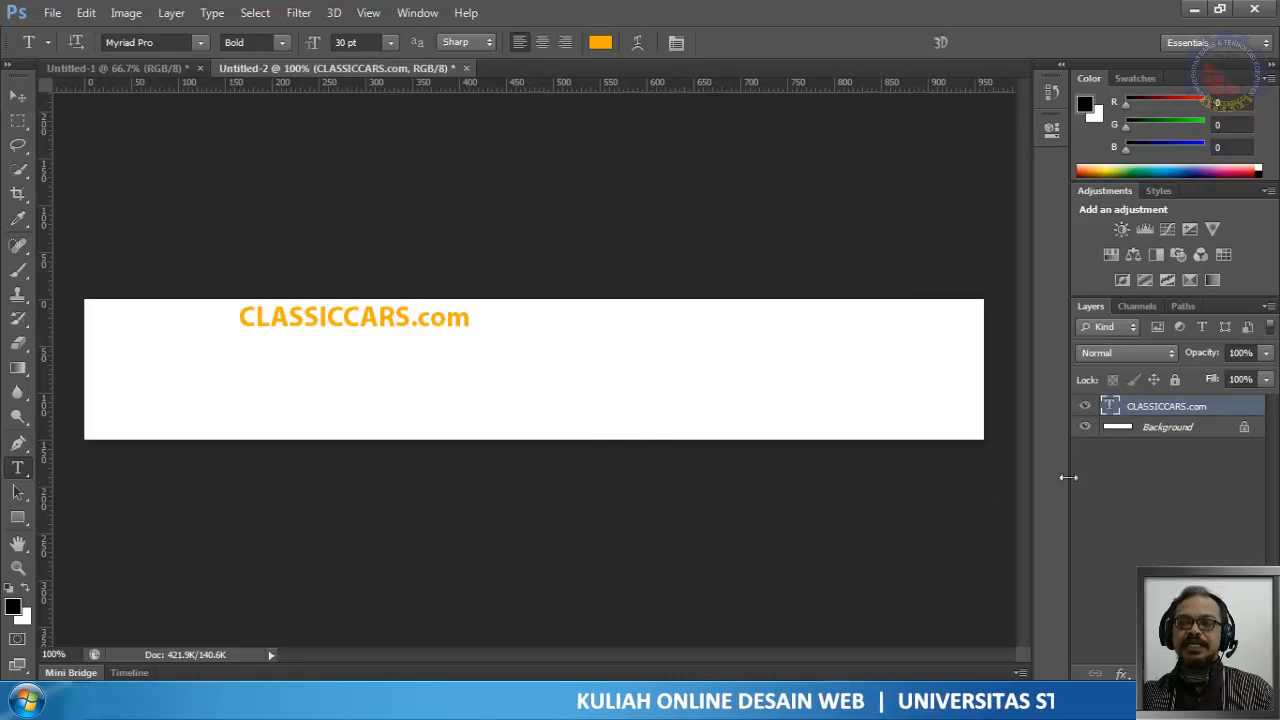
Step: Recolour only the word CARS in the title dark brown (7d5500) and commit the text edit
double_click(1110, 410)
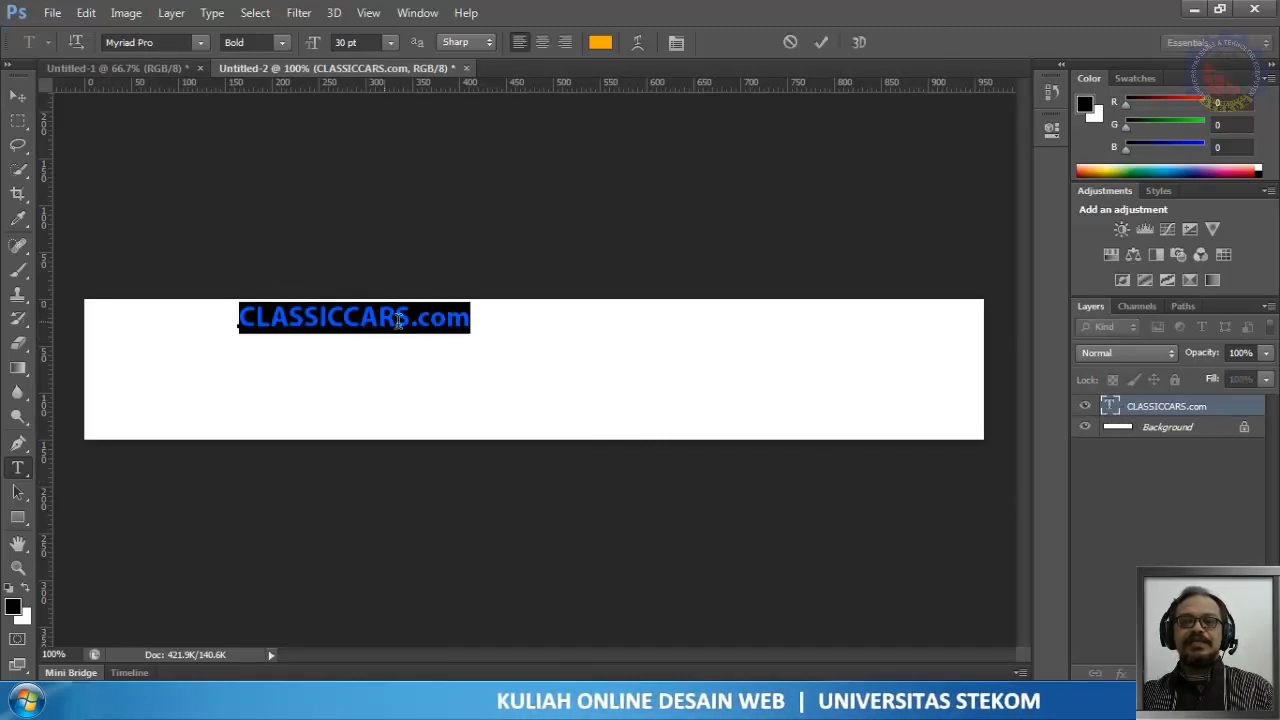
left_click_drag(359, 316, 407, 326)
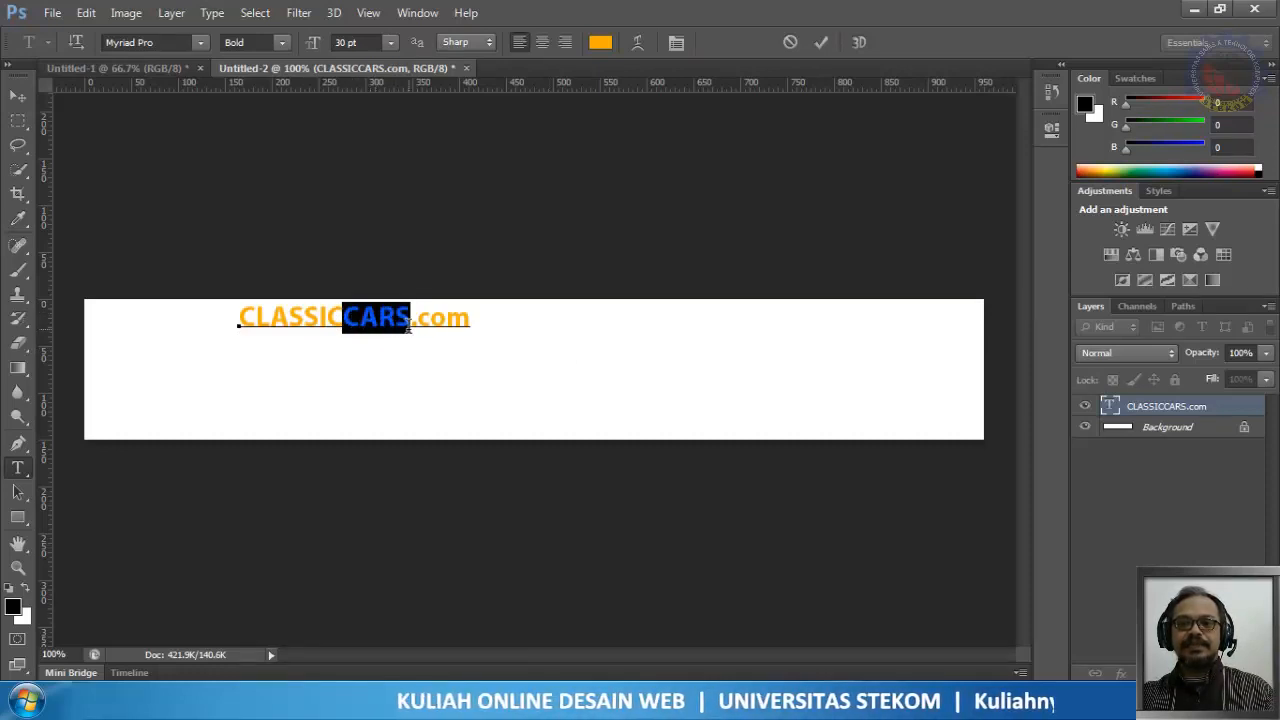
left_click(600, 42)
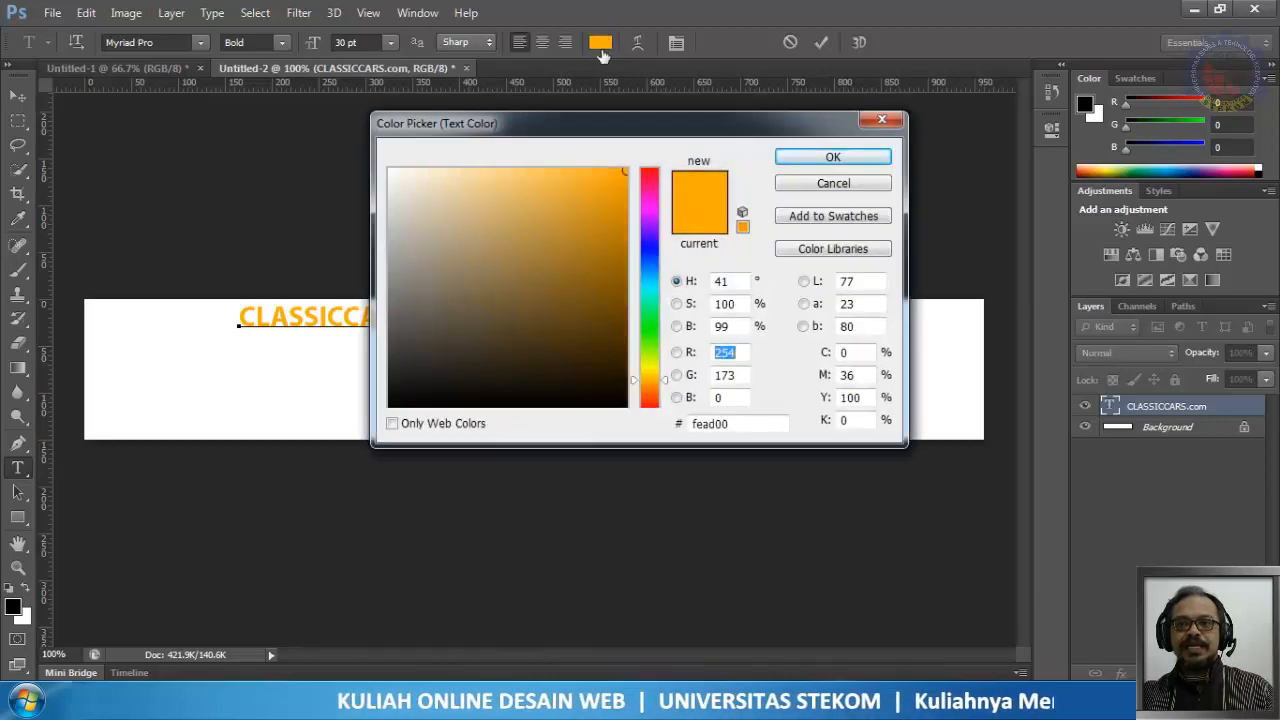
mouse_move(581, 236)
left_mouse_down()
mouse_move(660, 244)
mouse_move(697, 266)
mouse_move(640, 290)
left_mouse_up()
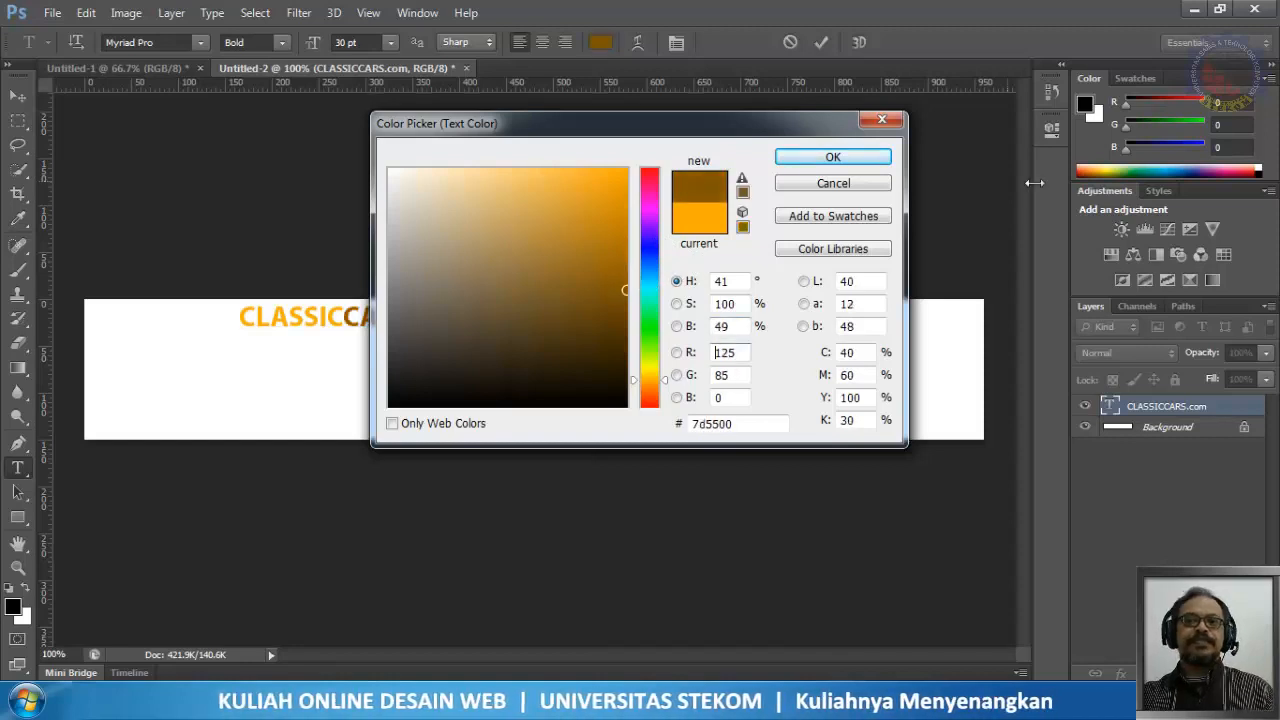
left_click(847, 160)
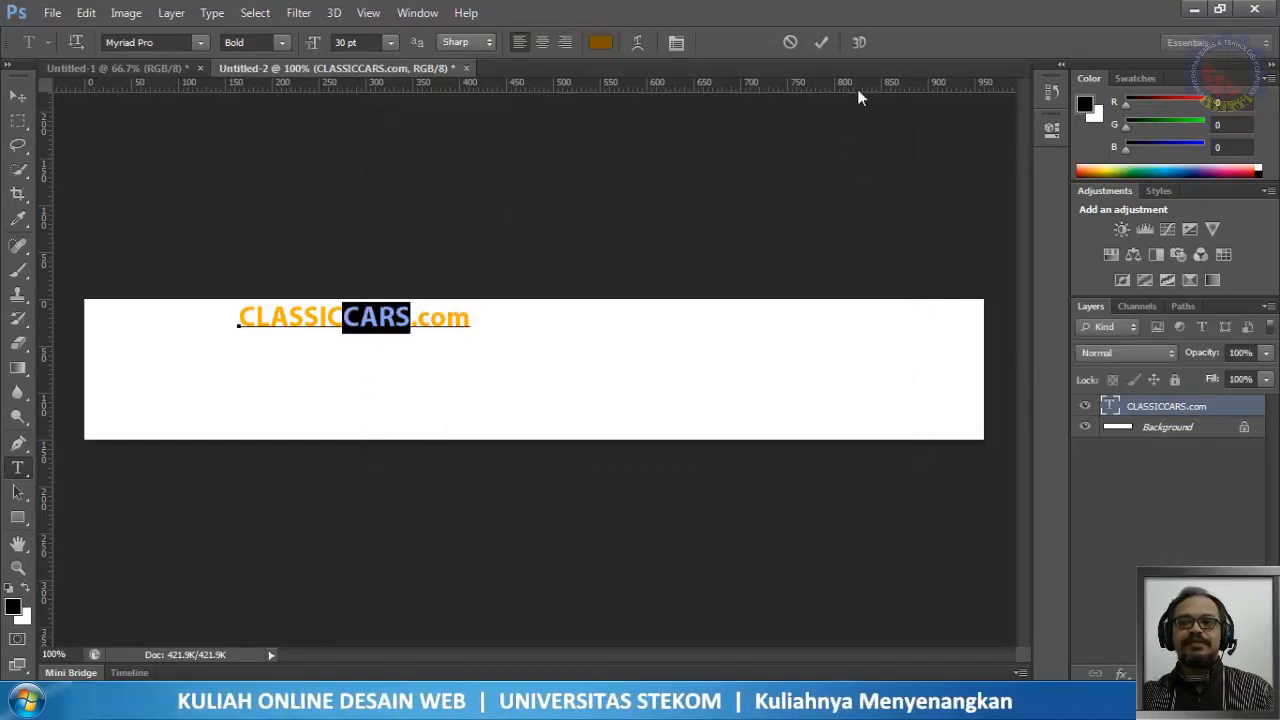
left_click(821, 47)
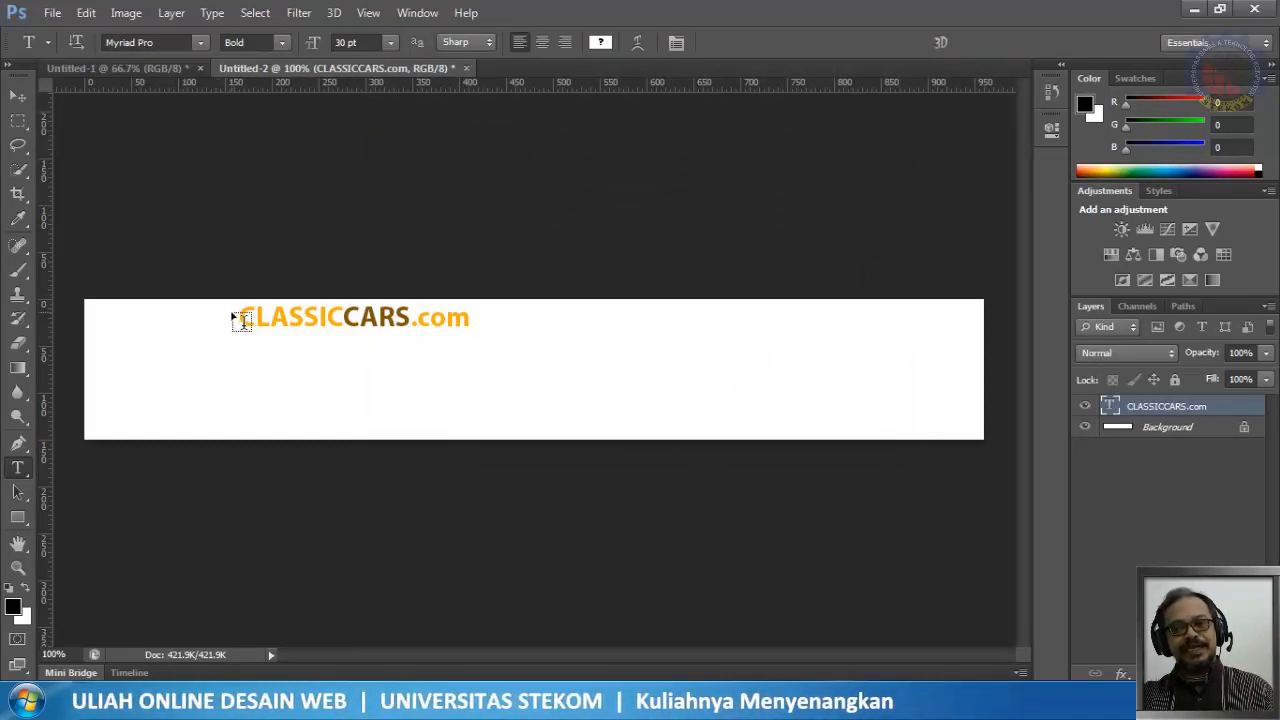
Step: Recolour only the word CLASSIC in the title a deeper orange (f18800)
double_click(1111, 406)
left_click_drag(240, 317, 343, 320)
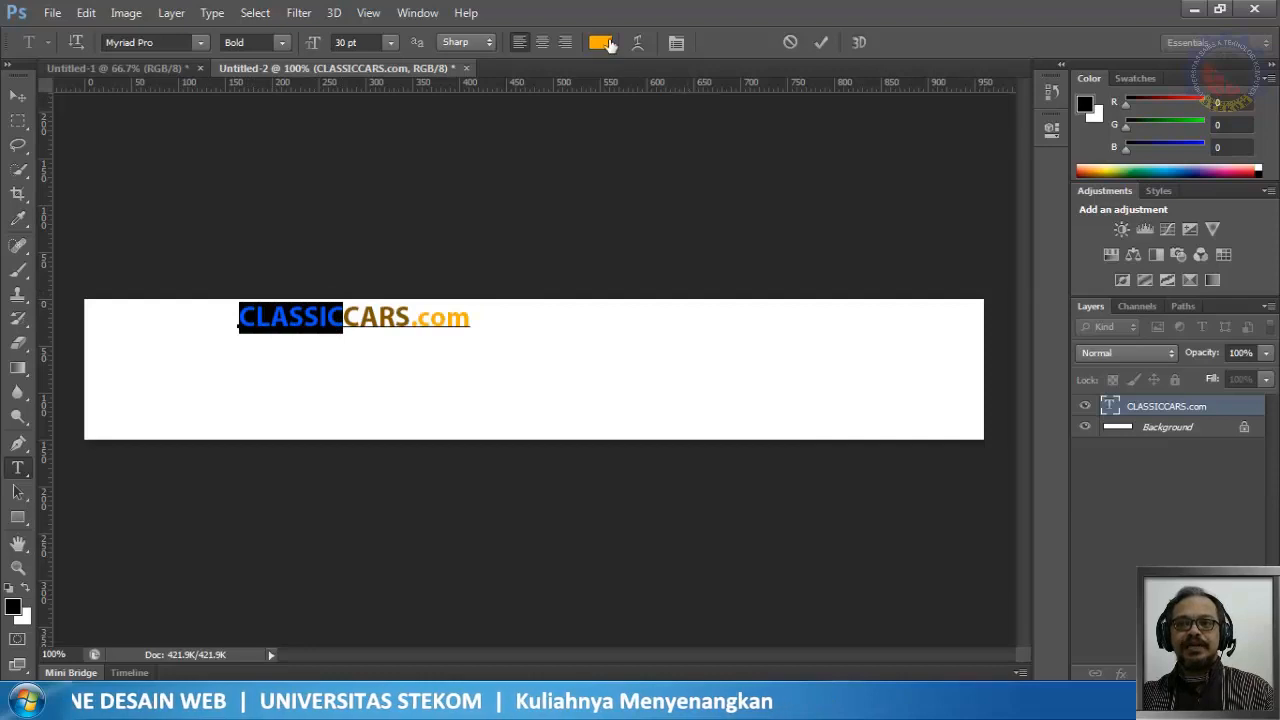
left_click(600, 42)
left_click_drag(629, 172, 625, 190)
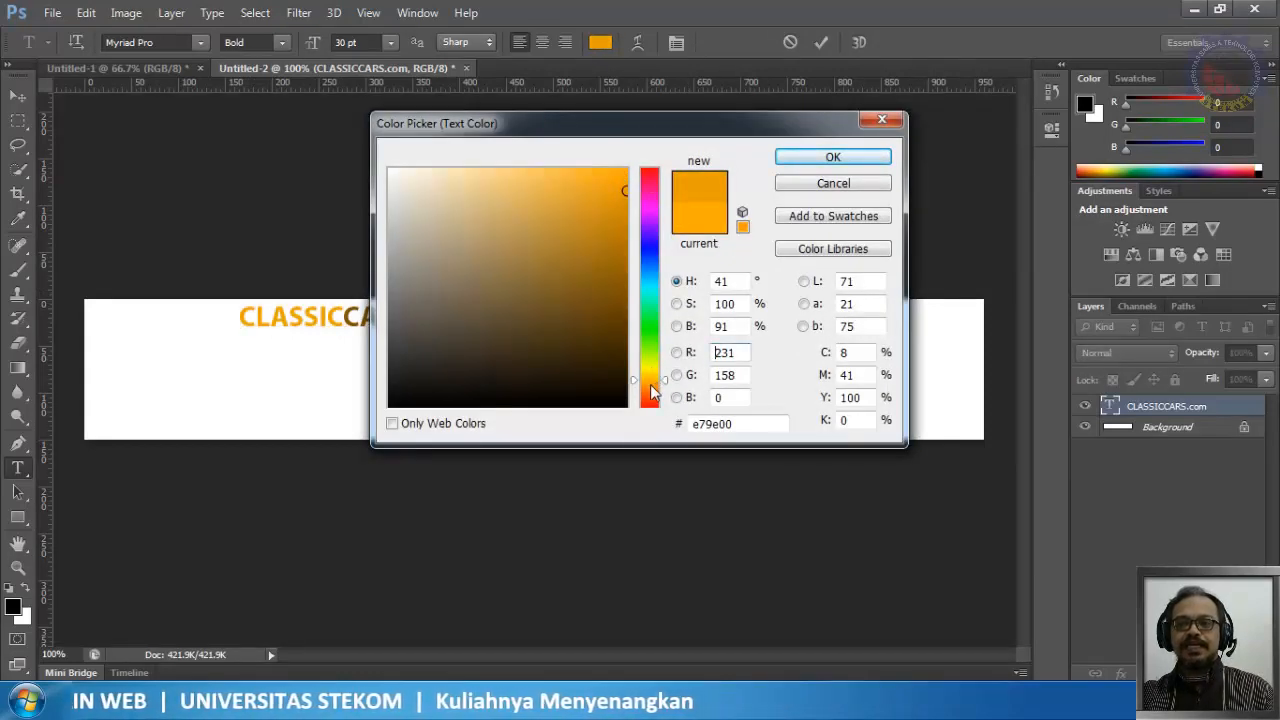
left_click(652, 386)
mouse_move(604, 200)
left_mouse_down()
mouse_move(653, 172)
mouse_move(665, 181)
left_mouse_up()
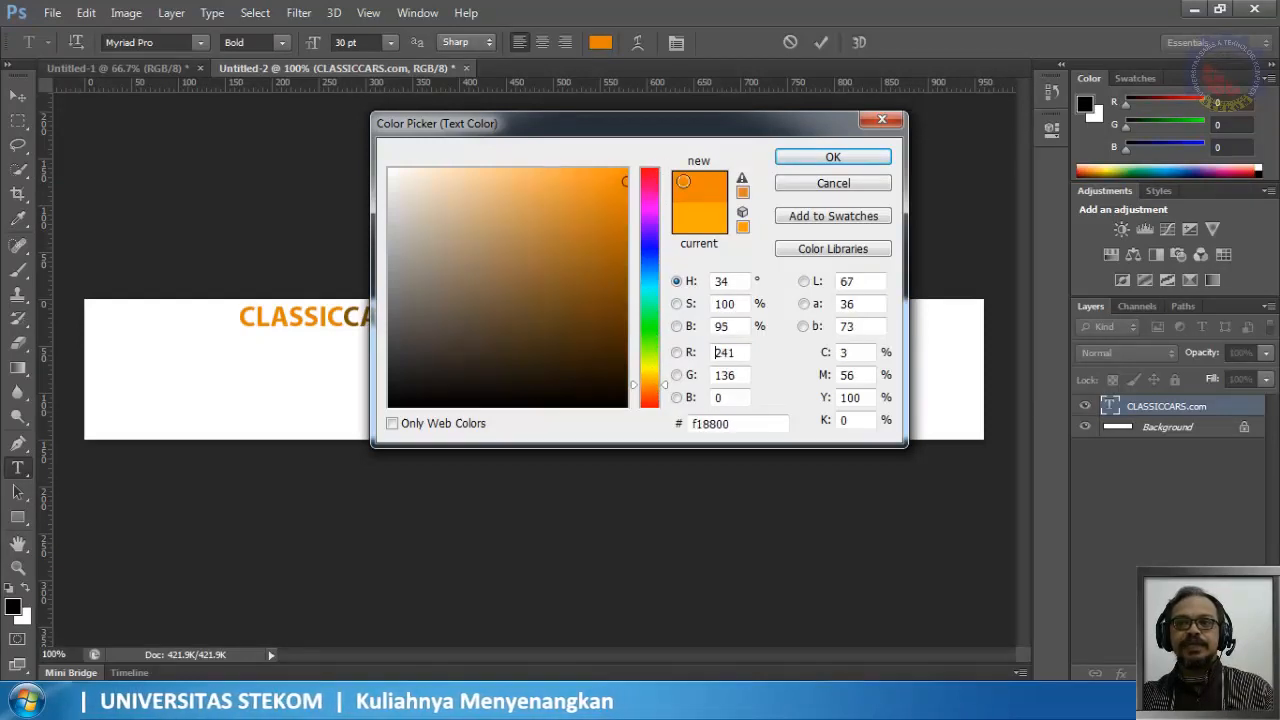
left_click(852, 160)
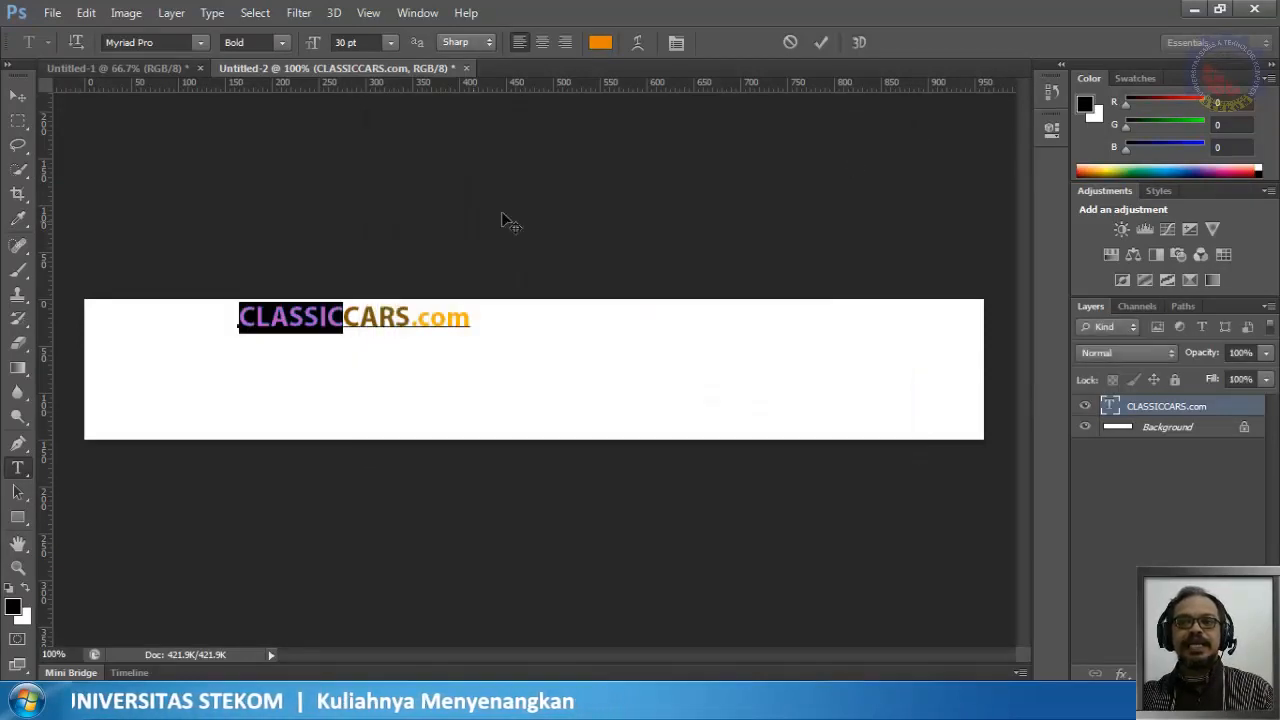
Step: Recolour only .com in the title with the orange sampled from CLASSIC (f08800) and commit the text edit
left_click_drag(410, 316, 478, 316)
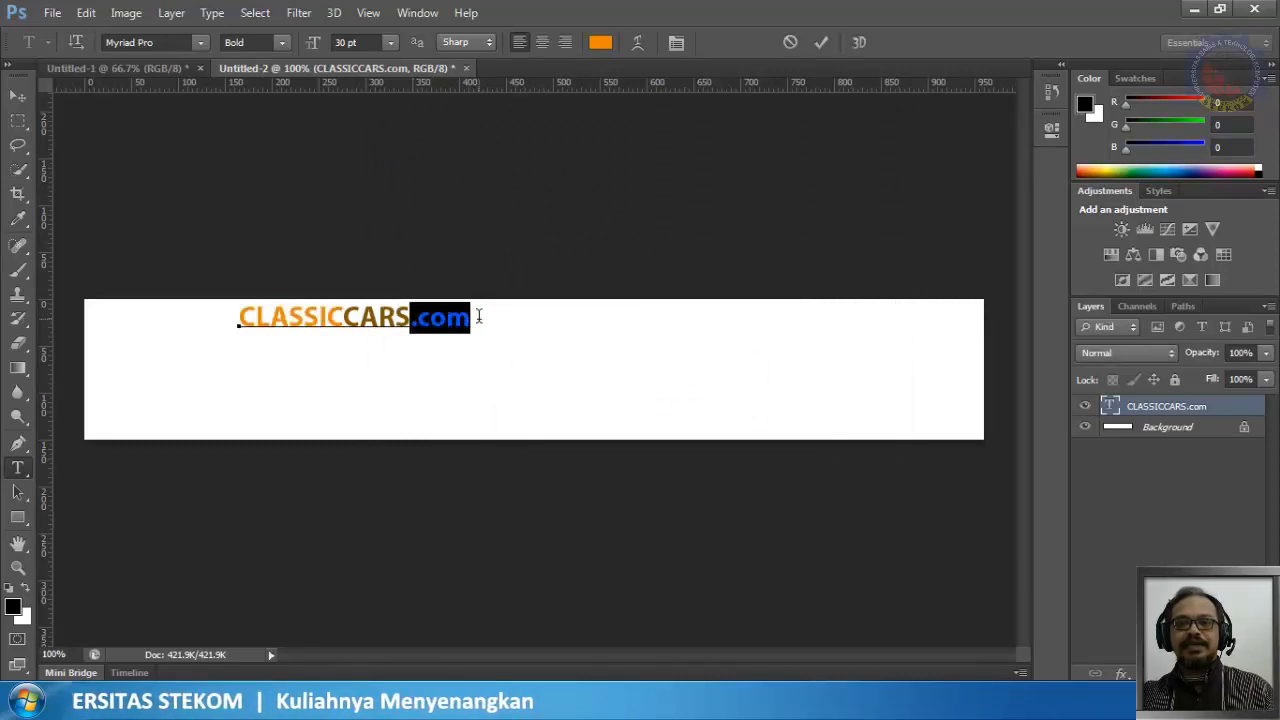
left_click(600, 42)
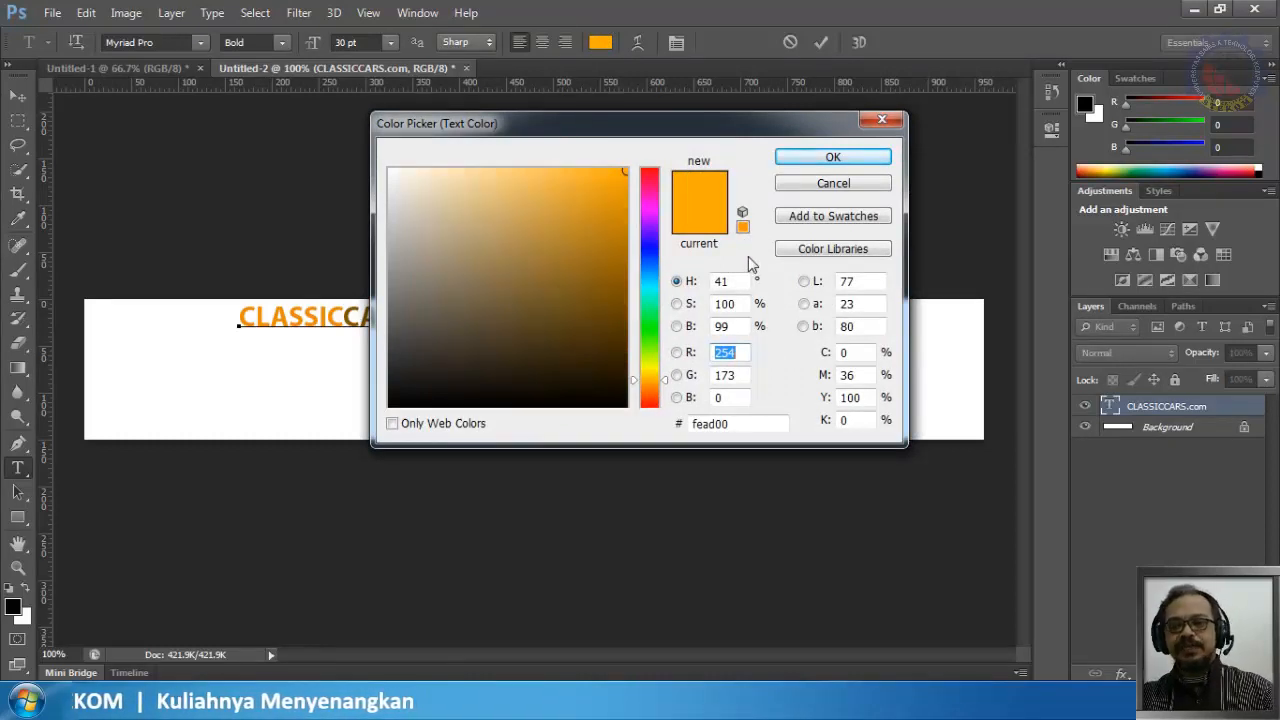
left_click_drag(746, 128, 973, 128)
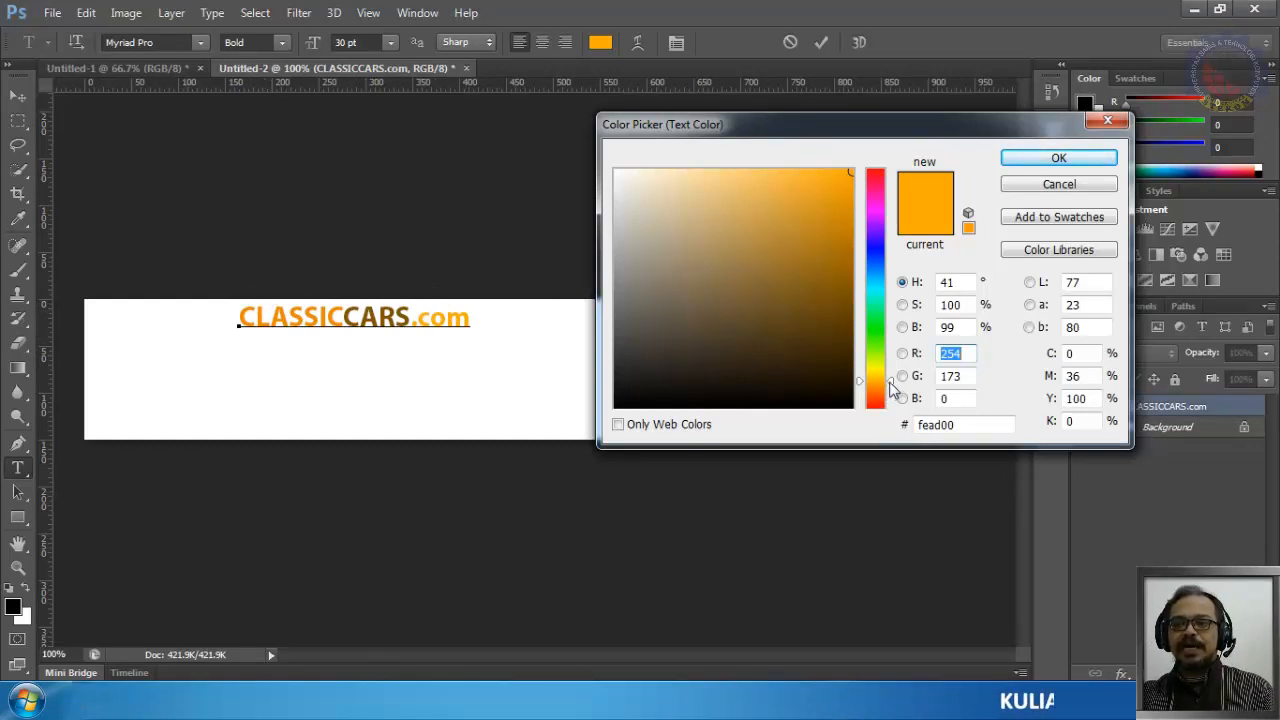
left_click_drag(890, 385, 893, 391)
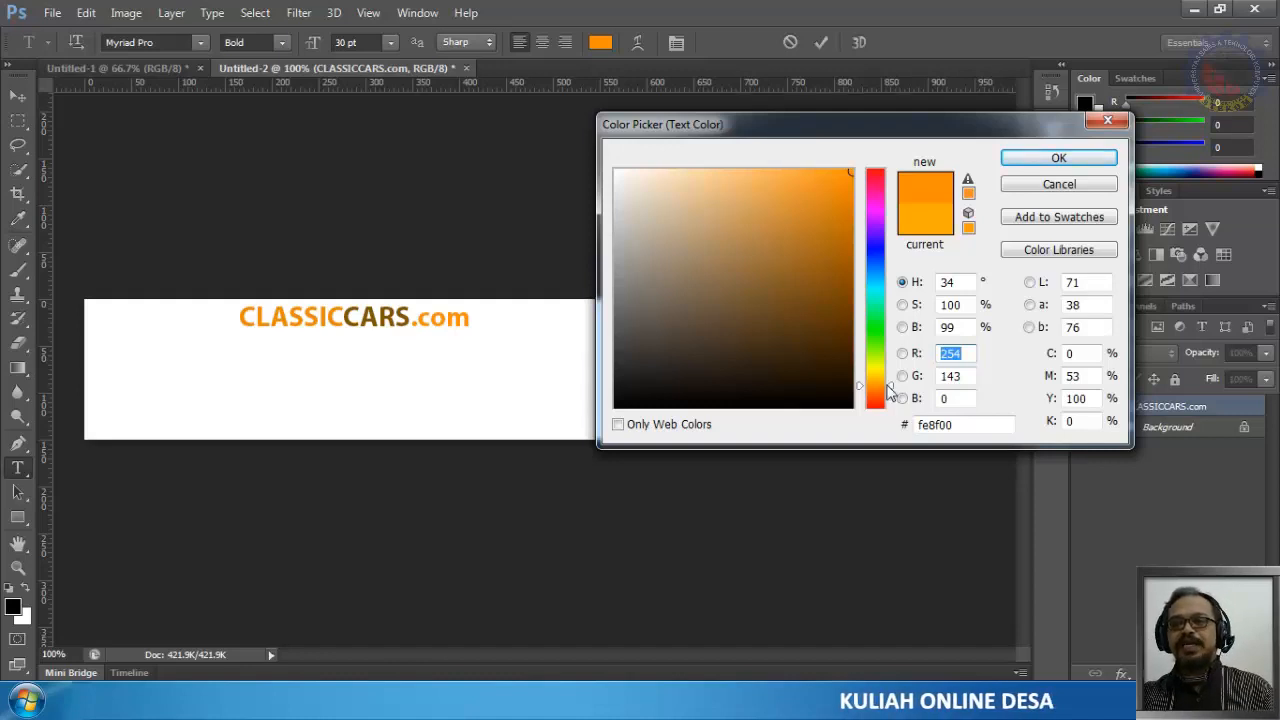
left_click(1059, 158)
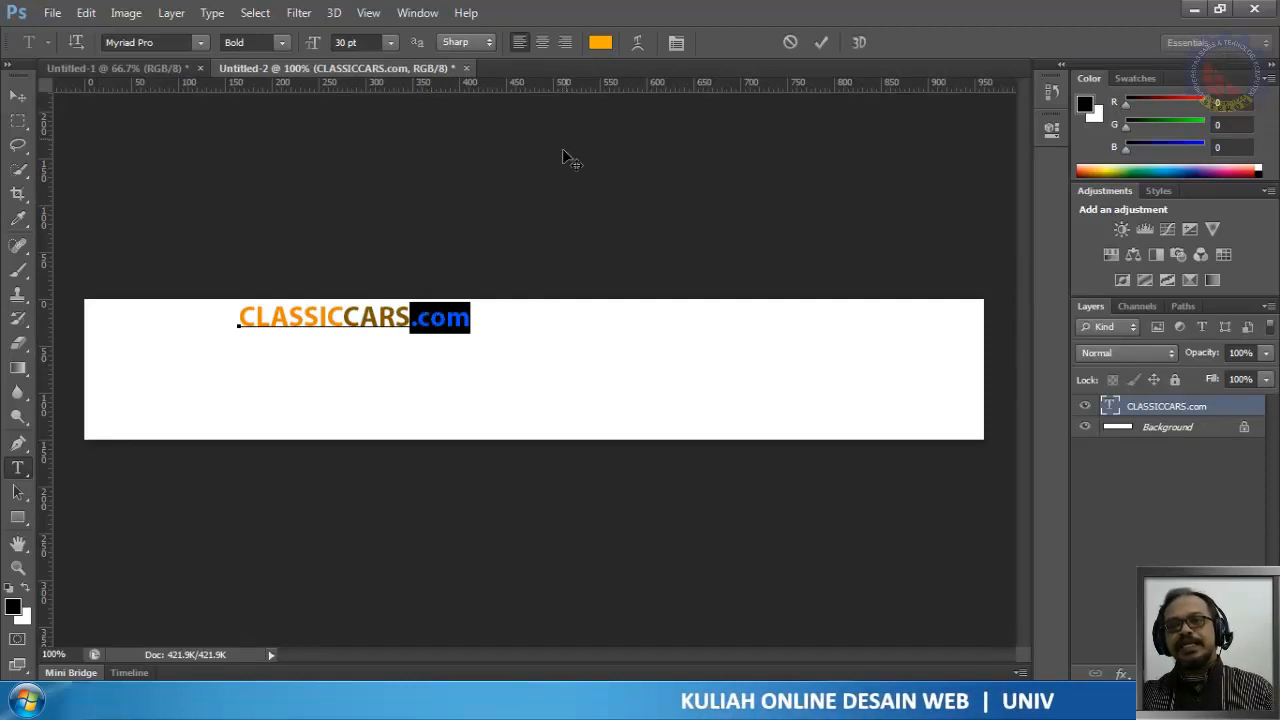
left_click(603, 43)
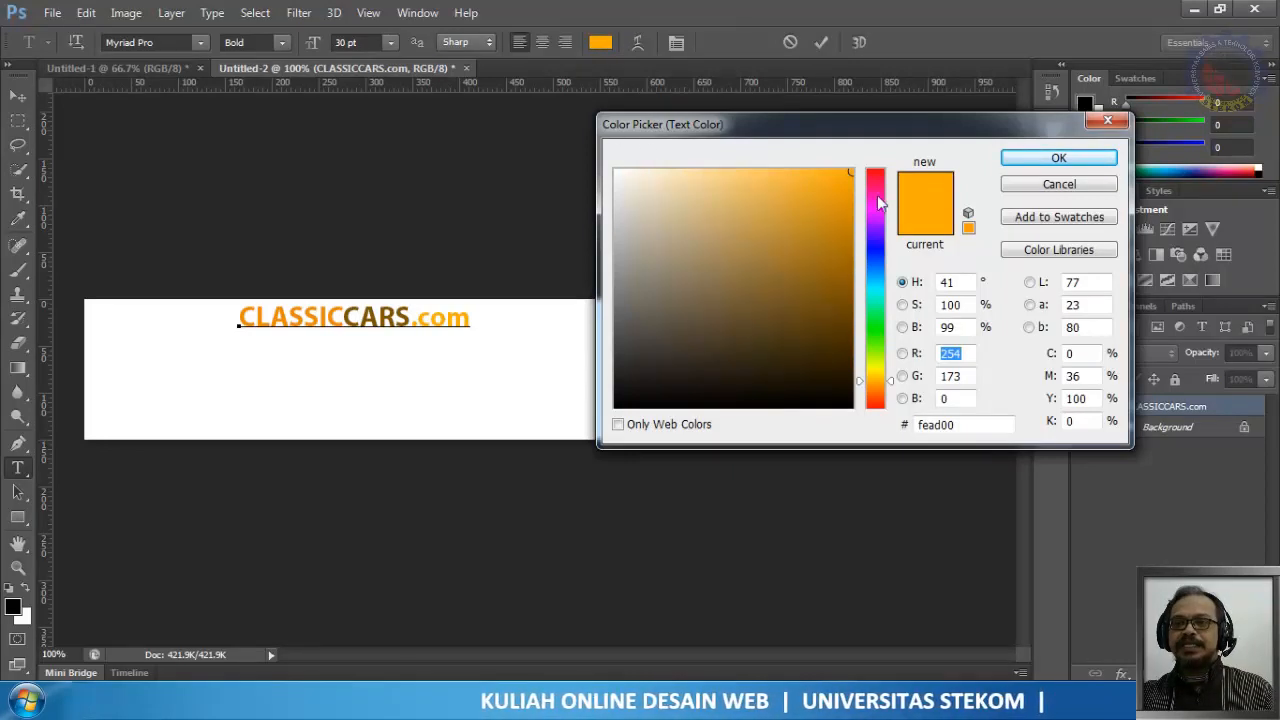
left_click(280, 318)
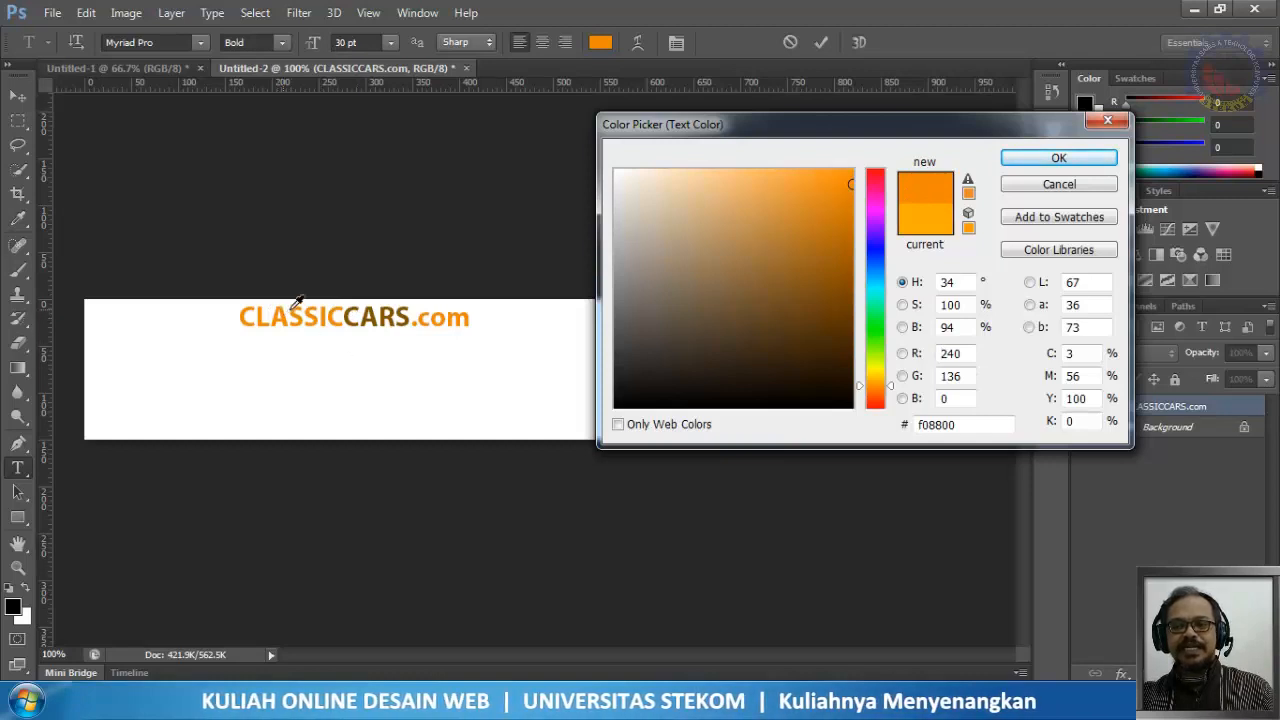
left_click(1052, 157)
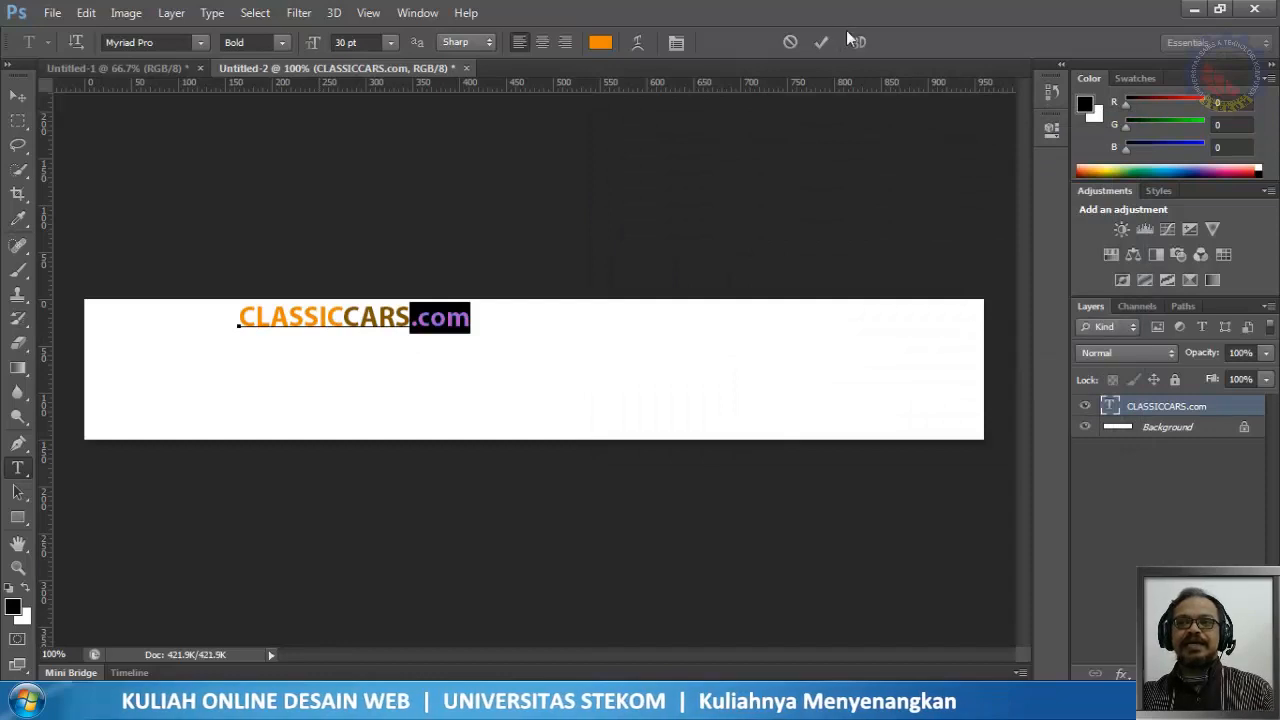
left_click(821, 43)
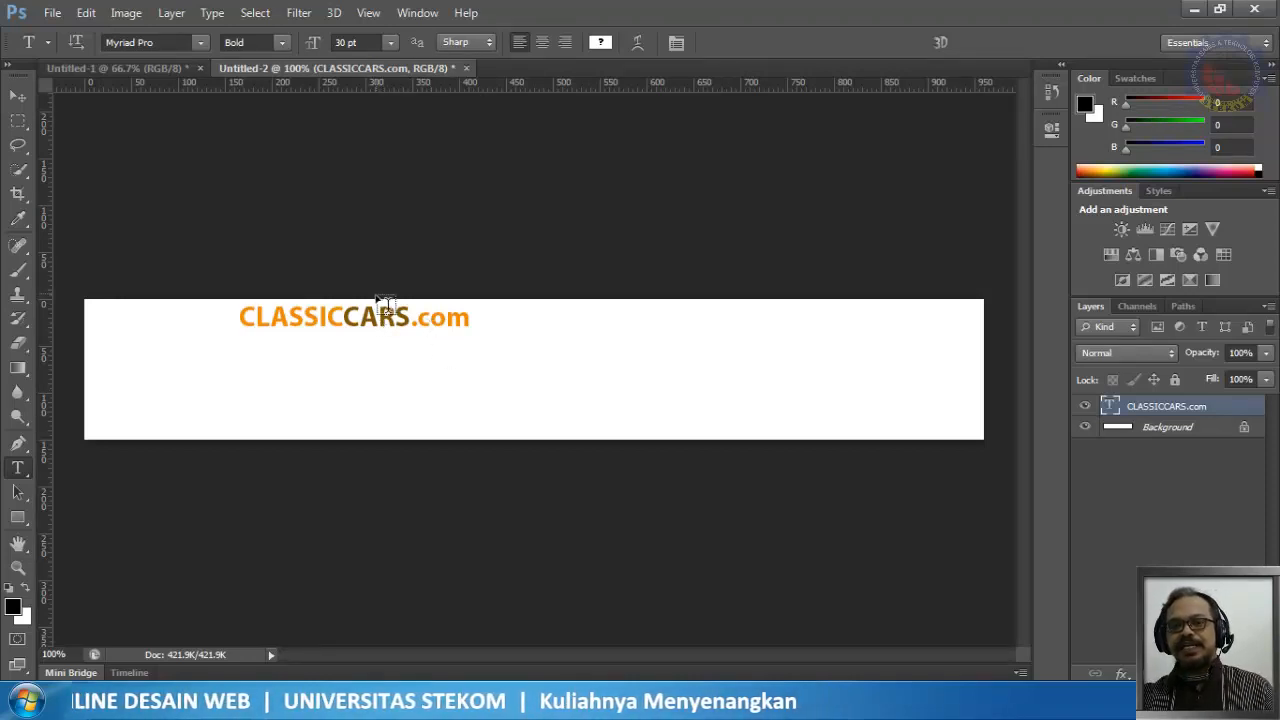
Step: Move the CLASSICCARS.com title to the banner's upper-left corner, about 15 px from its left edge
left_click(19, 100)
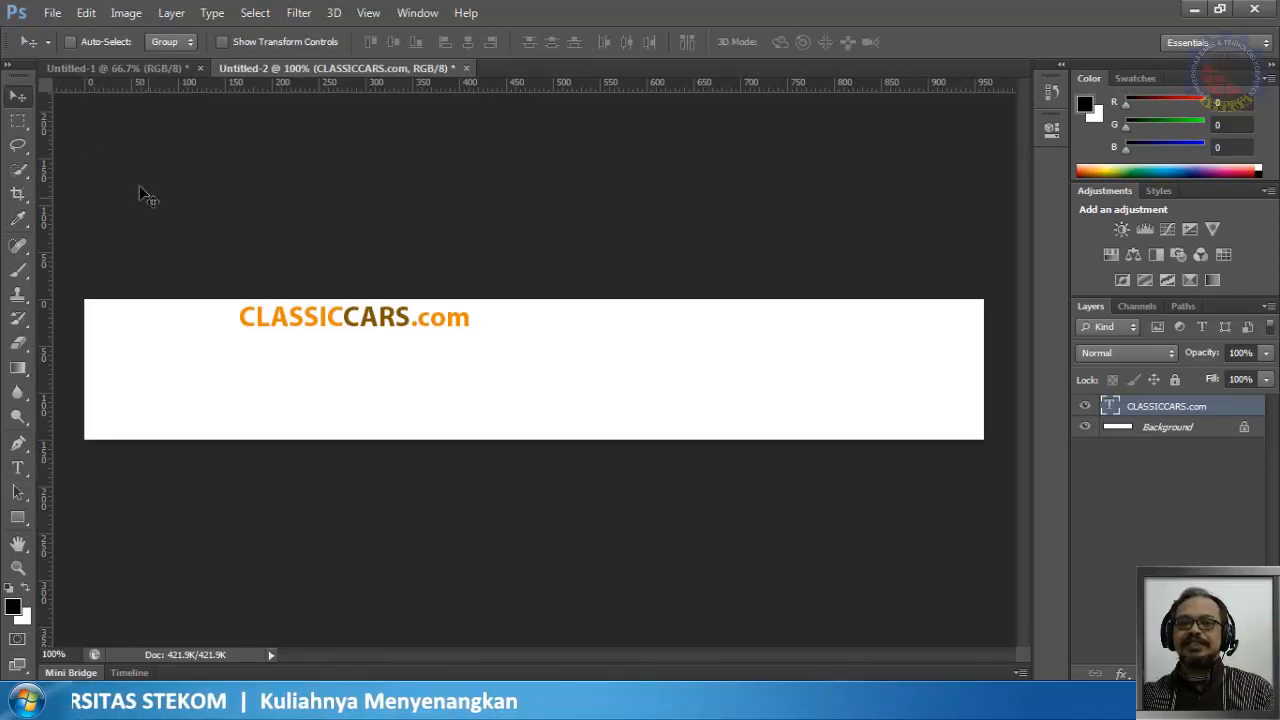
left_click_drag(388, 326, 268, 327)
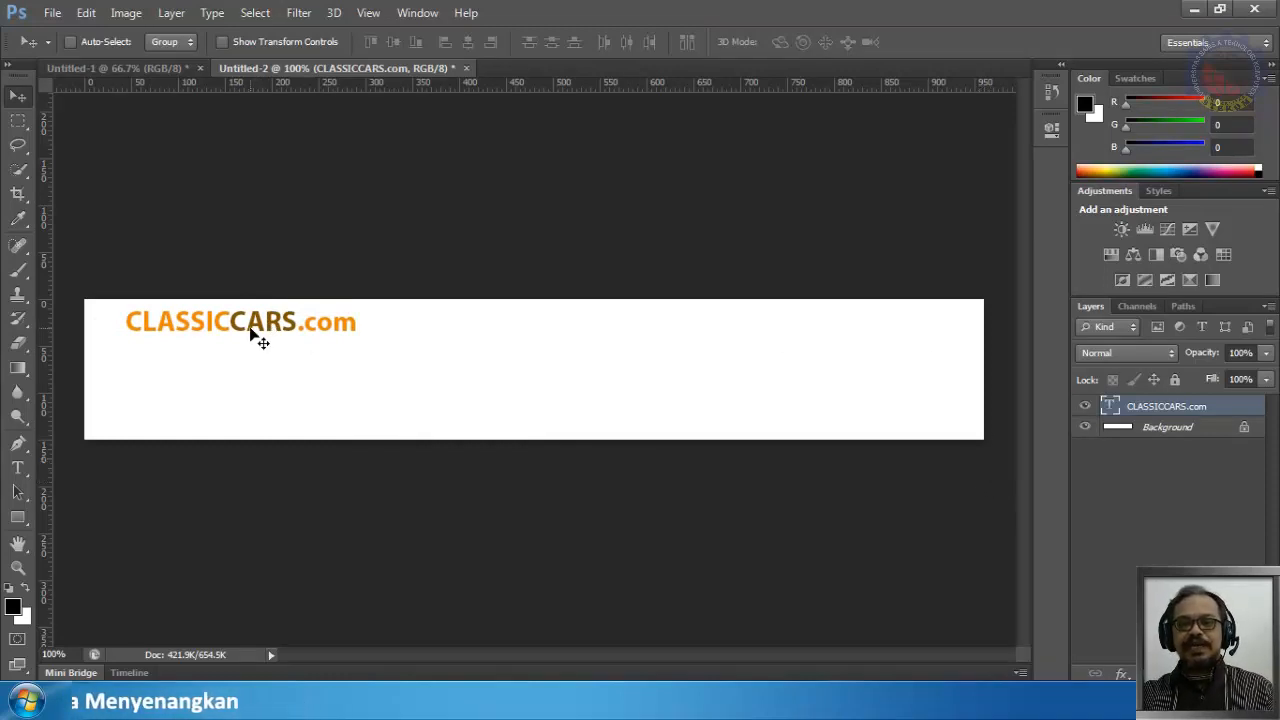
left_click_drag(251, 328, 228, 327)
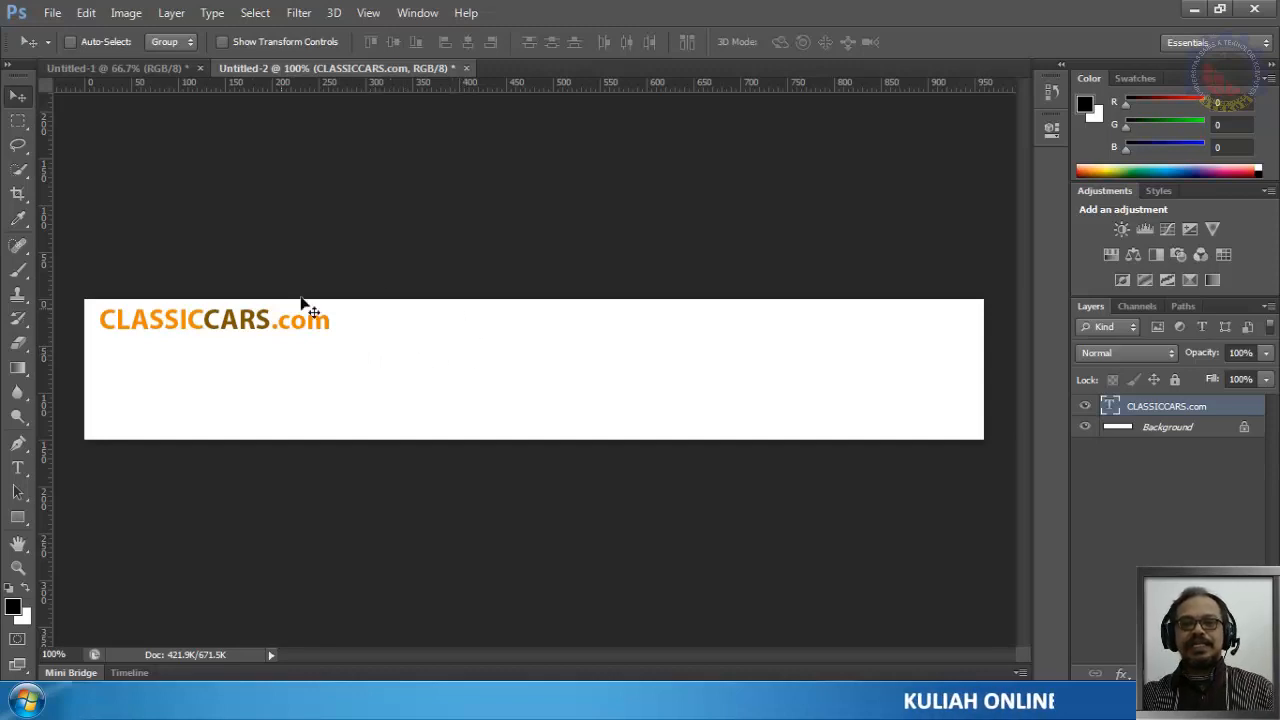
Step: Add the tagline "Timeless classic beauty" as a separate text layer just below the title and commit it
left_click(18, 468)
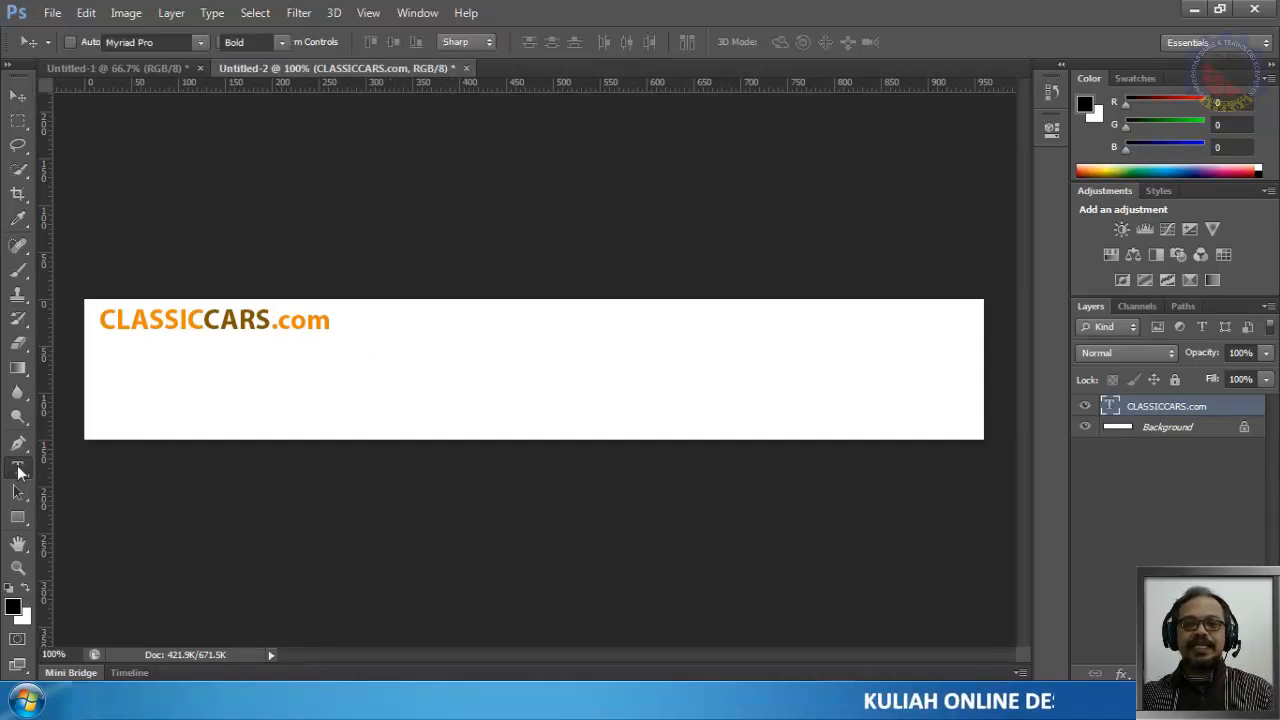
left_click(106, 349)
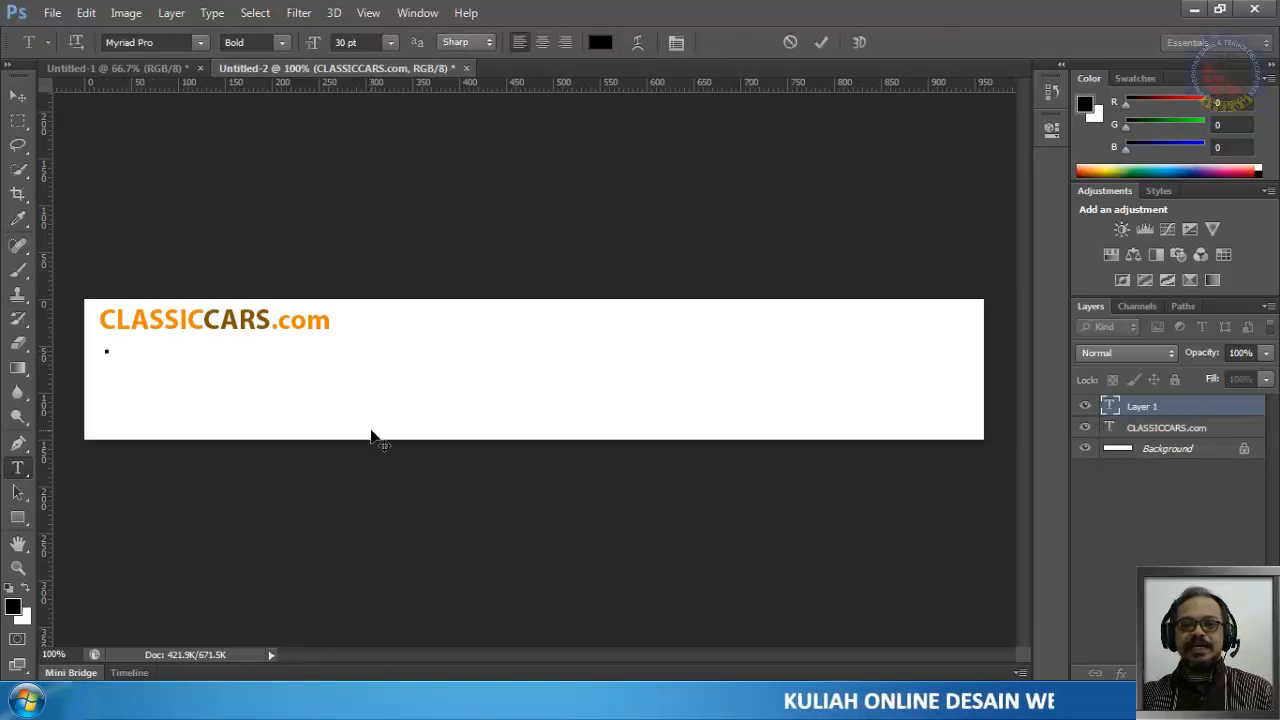
type("T")
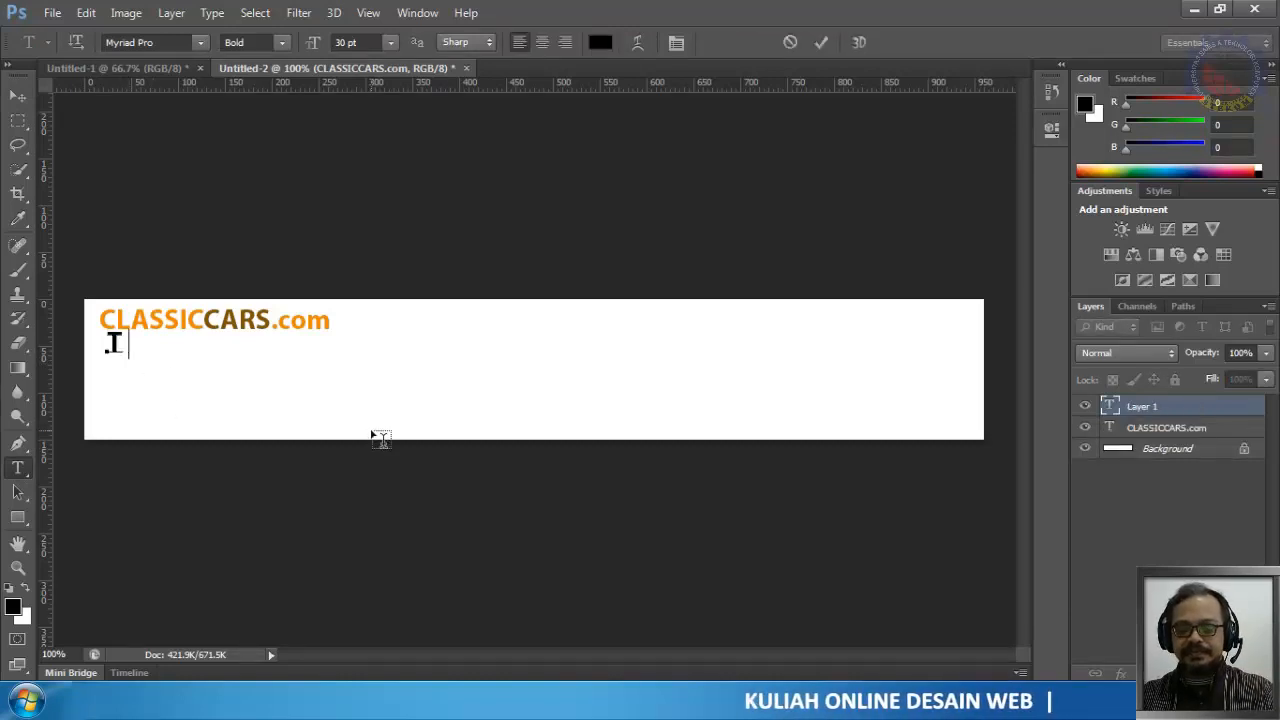
type("imele")
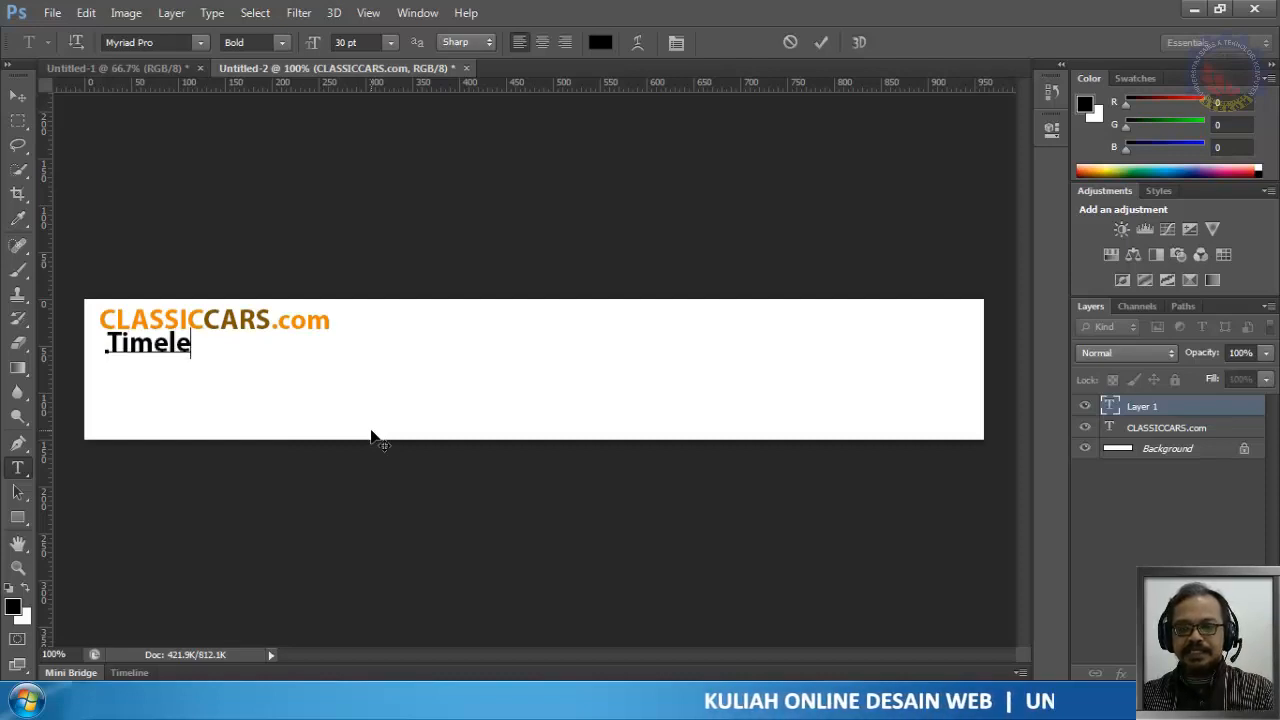
type("ss c")
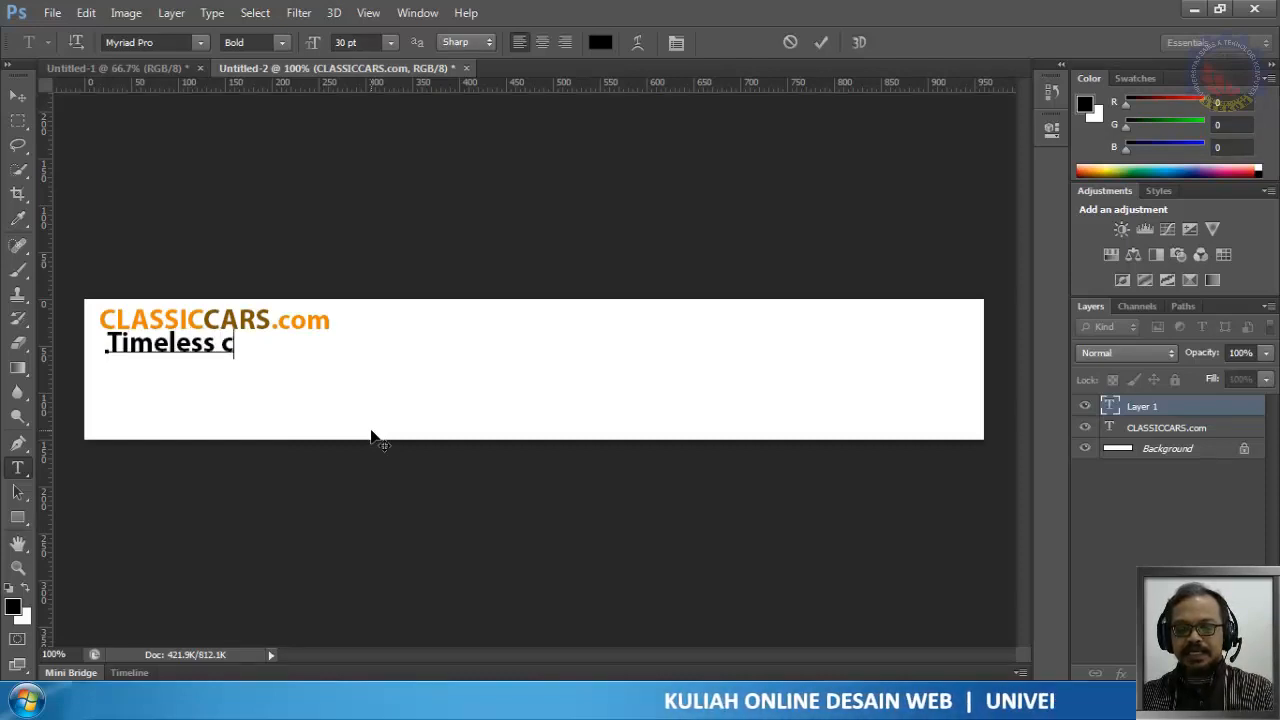
type("lassi")
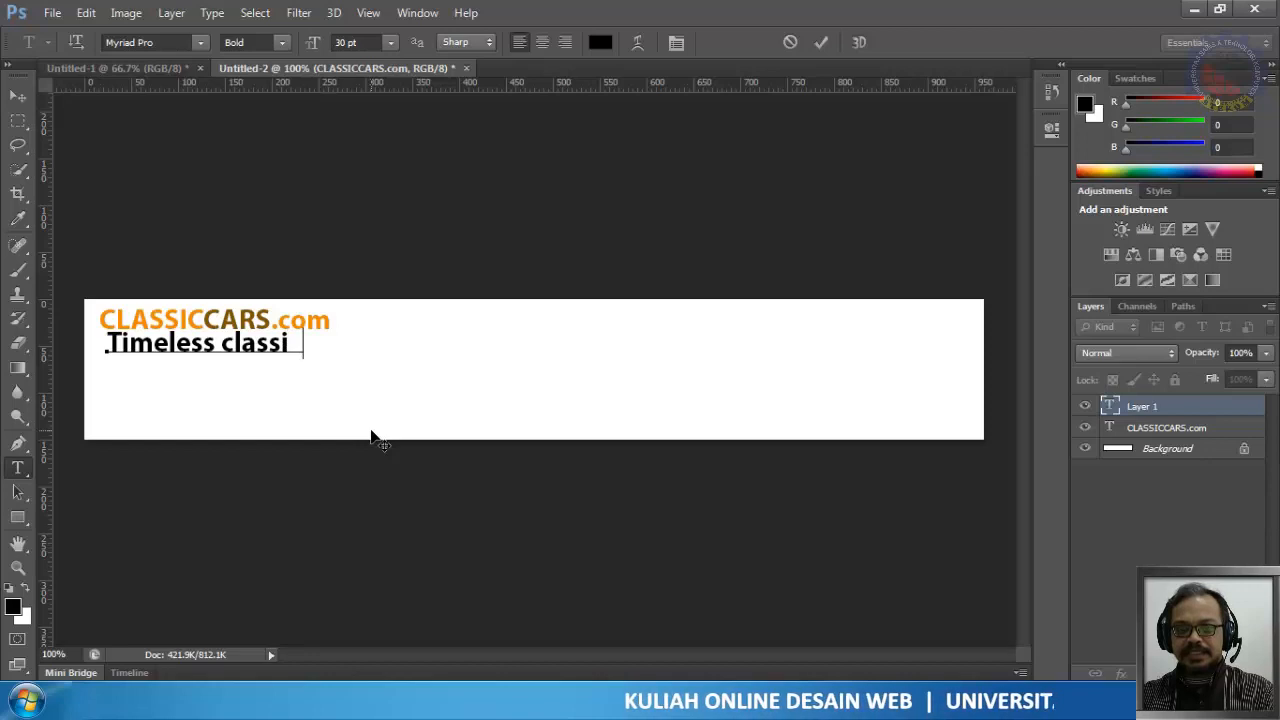
type("v")
key("BackSpace")
type("c")
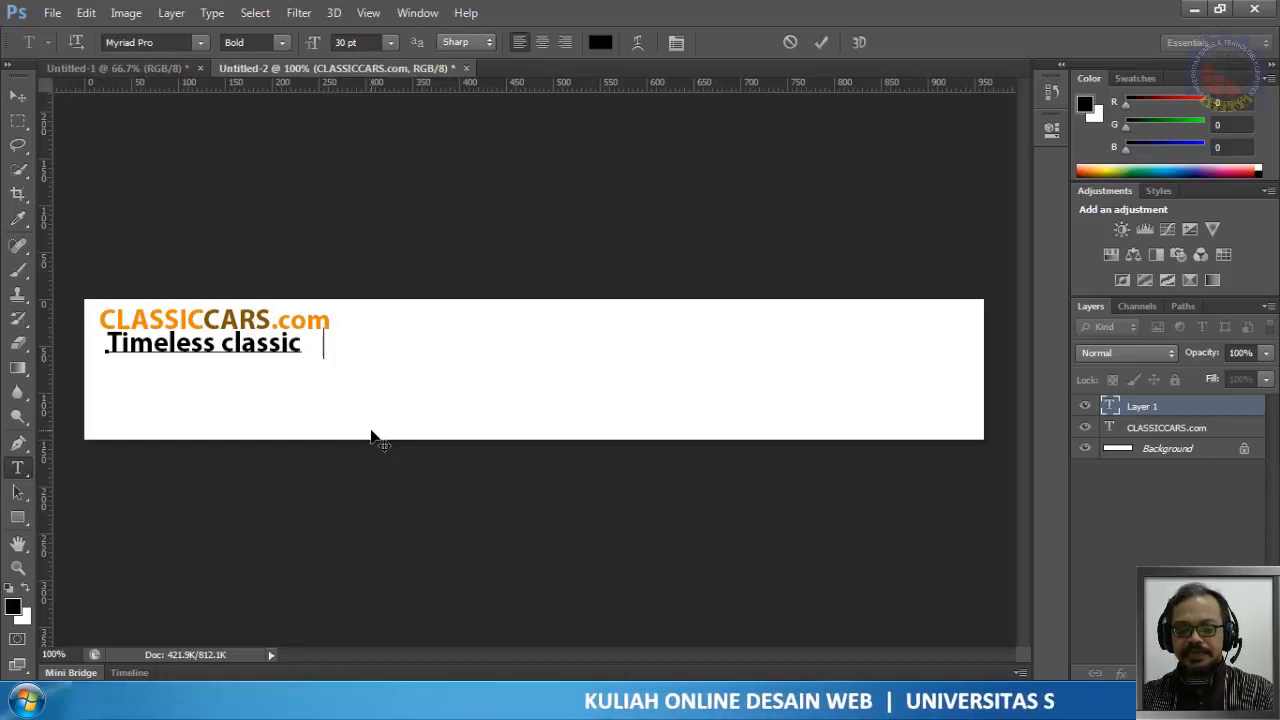
type(" b ")
type("auty")
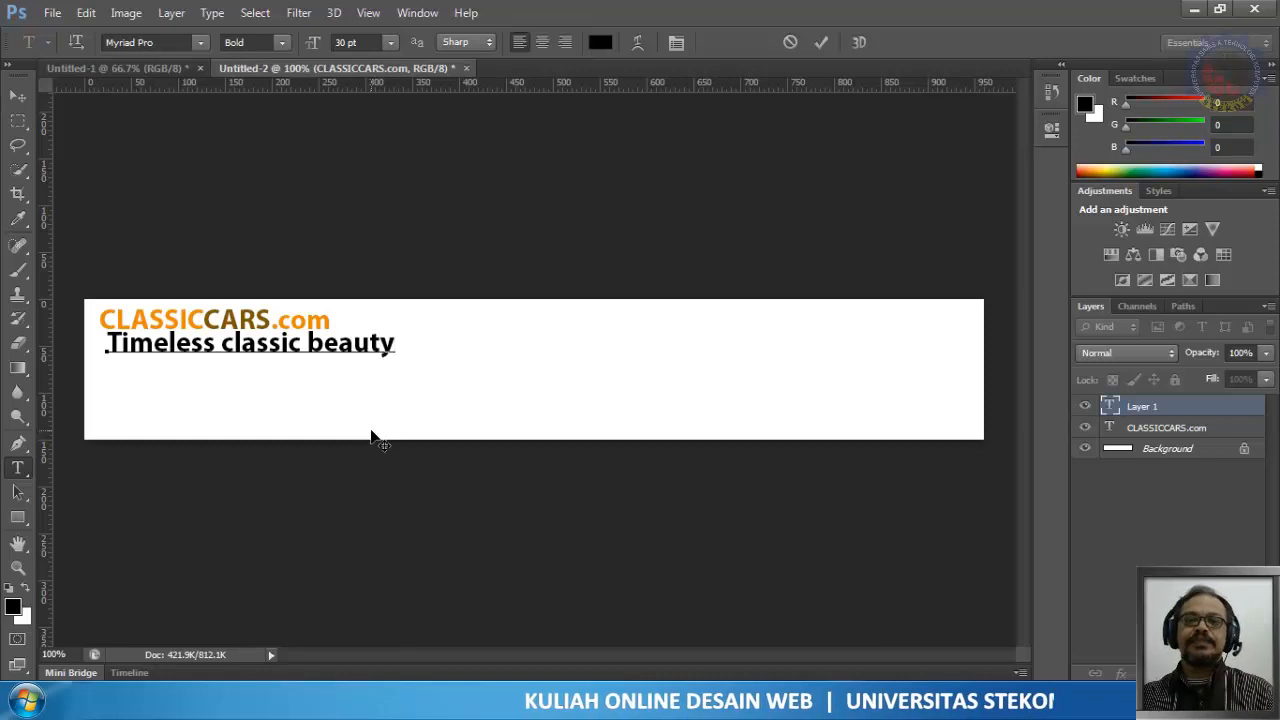
left_click(823, 43)
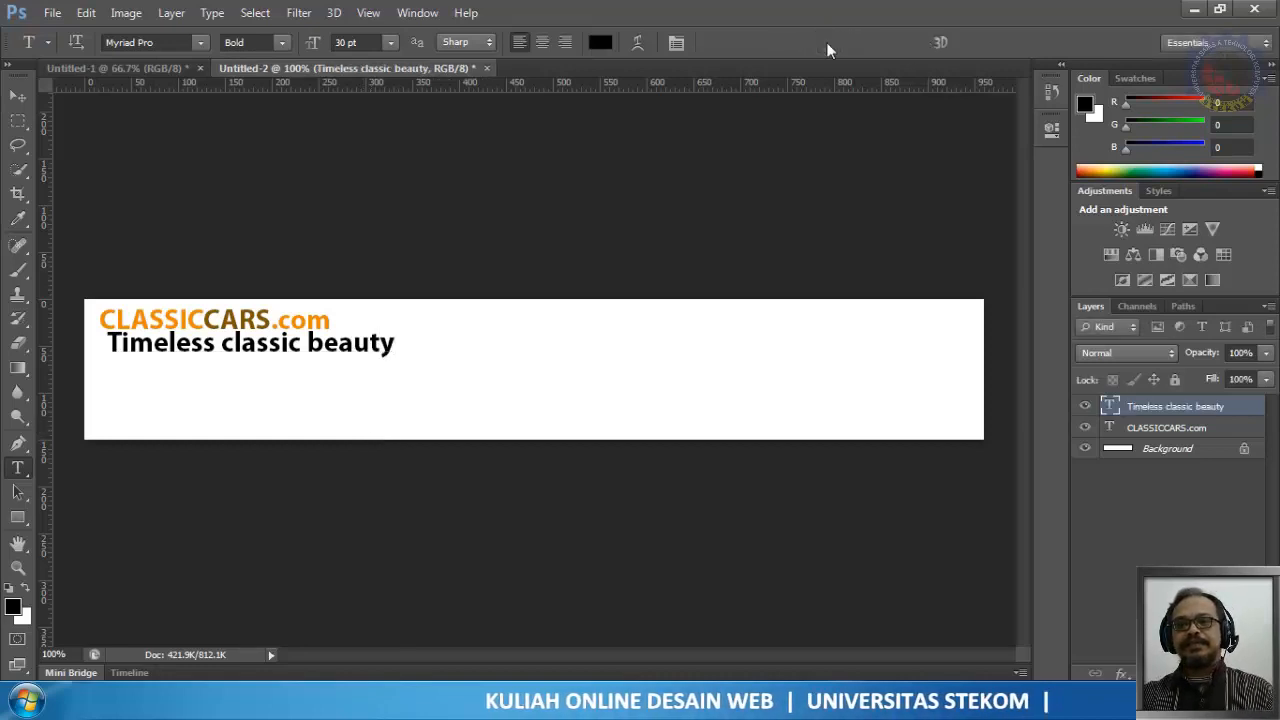
Step: Select the whole tagline text and change its style to Regular and its font to Papyrus
double_click(1110, 406)
left_click(282, 42)
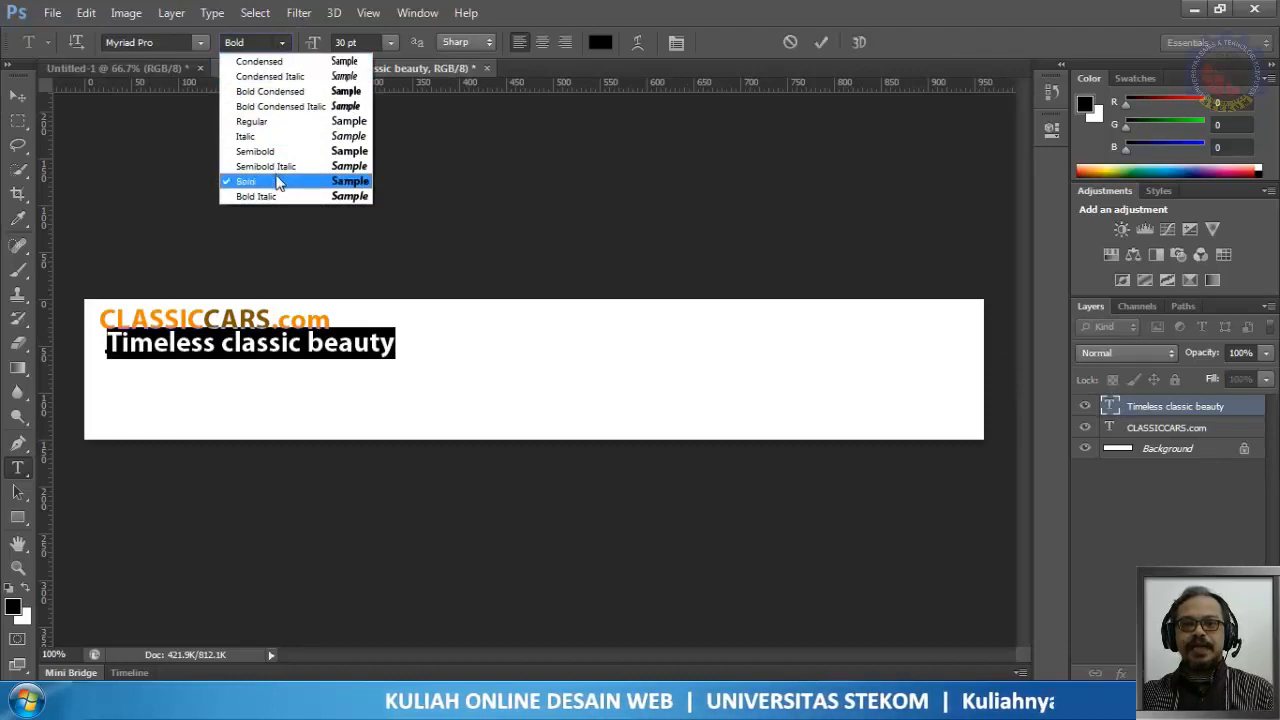
left_click(279, 121)
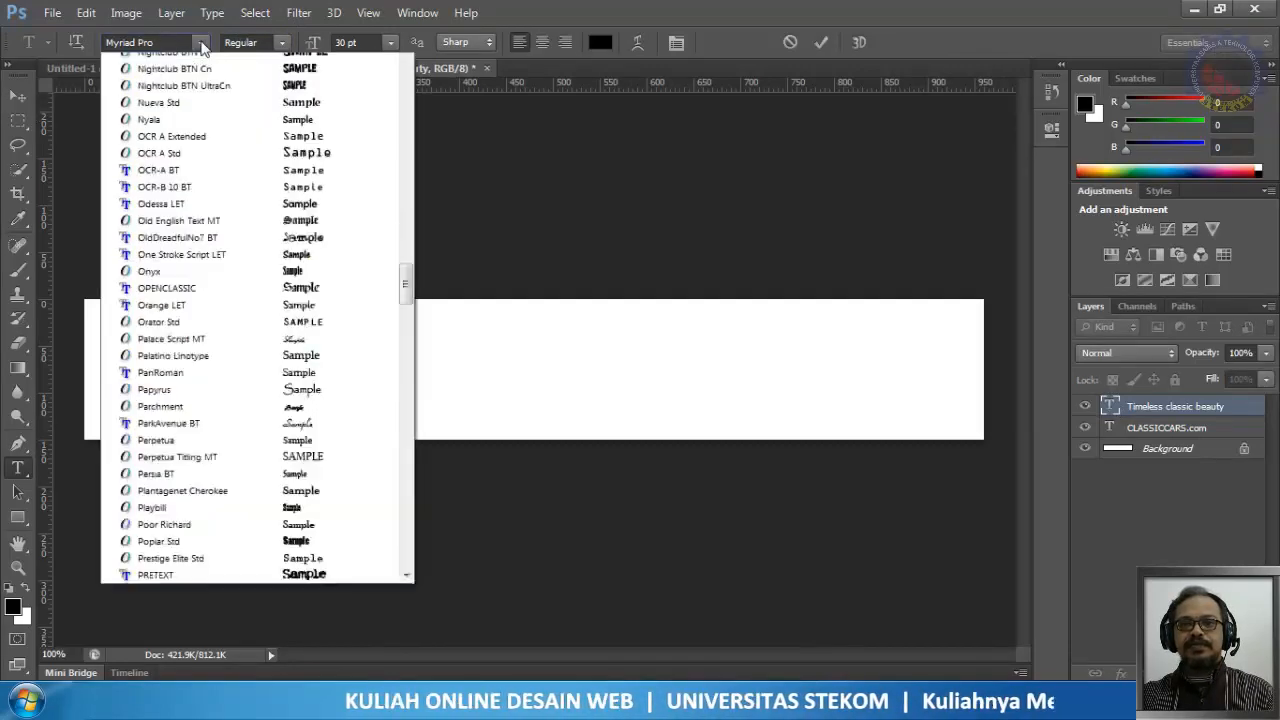
left_click(200, 43)
scroll(226, 260, "up", 2)
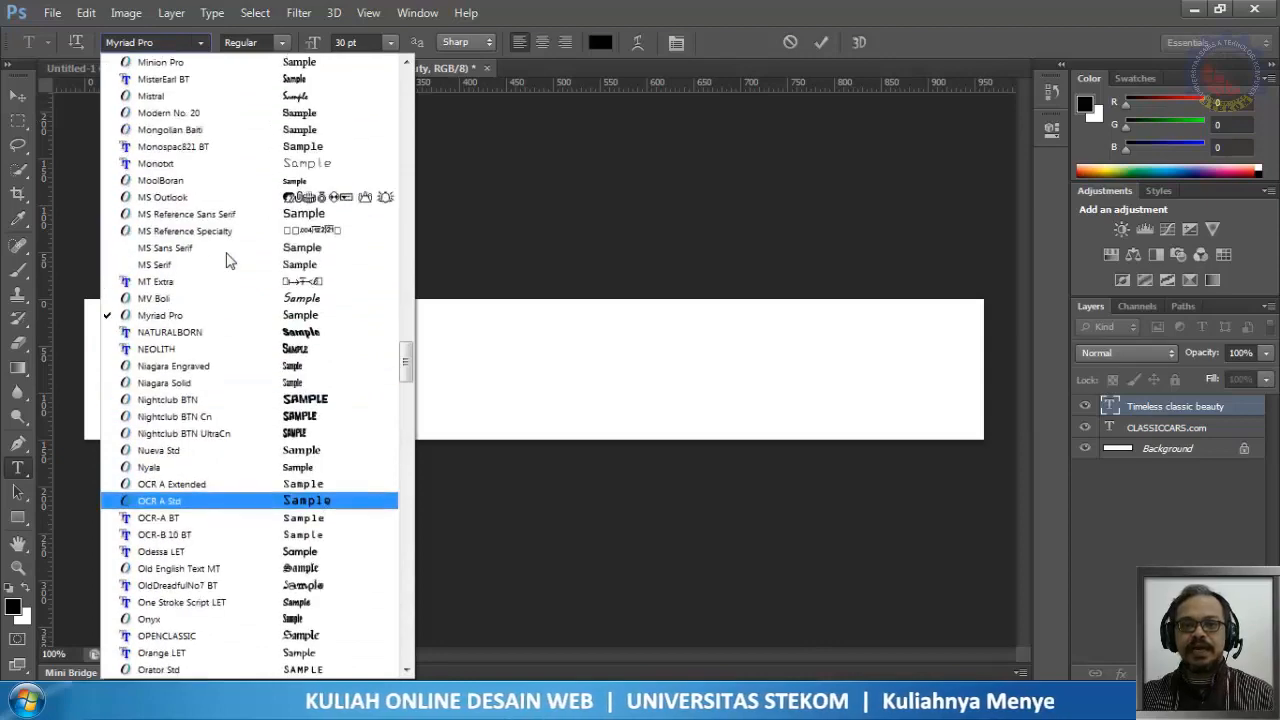
scroll(226, 260, "down", 8)
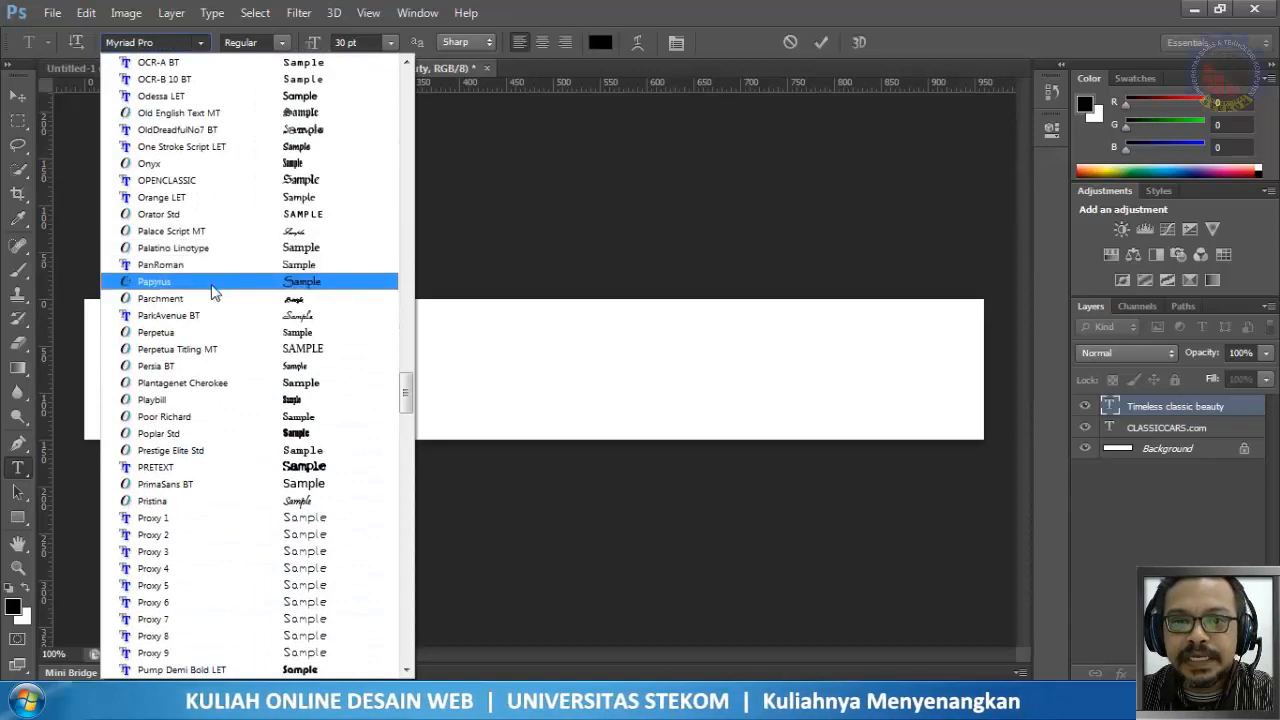
left_click(211, 283)
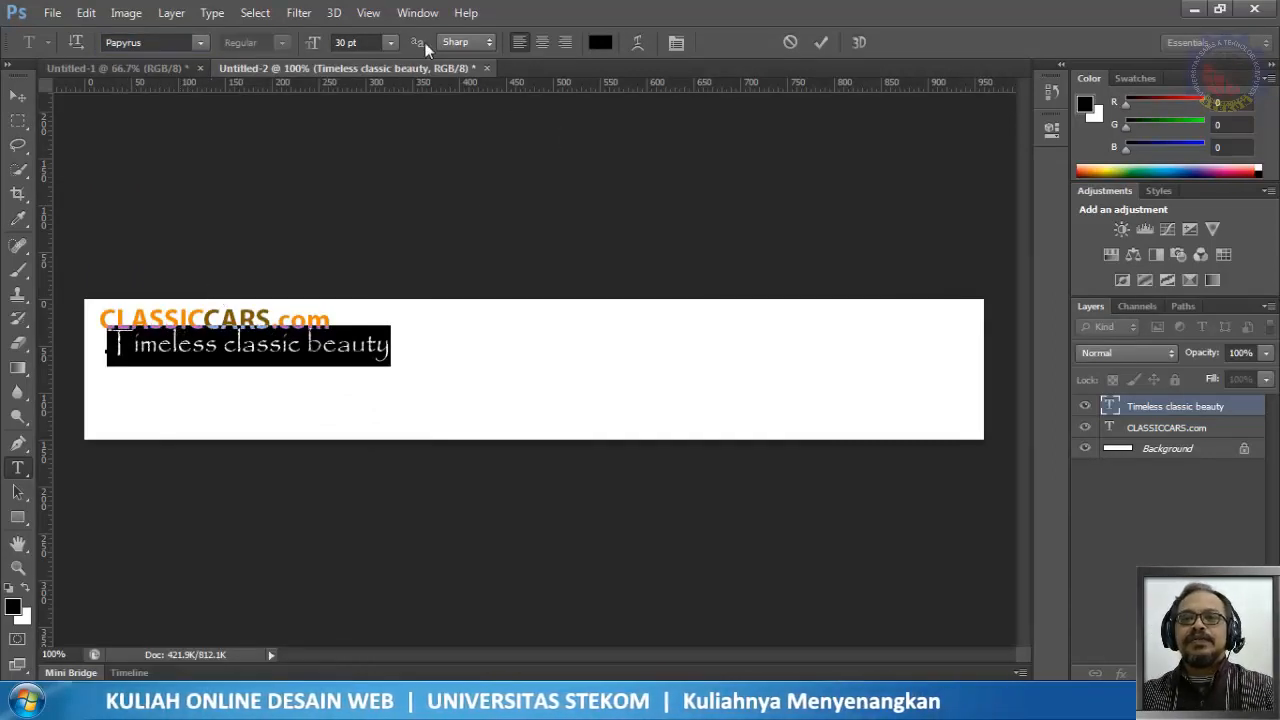
Step: Reduce the tagline's font size to 18 pt
left_click(390, 43)
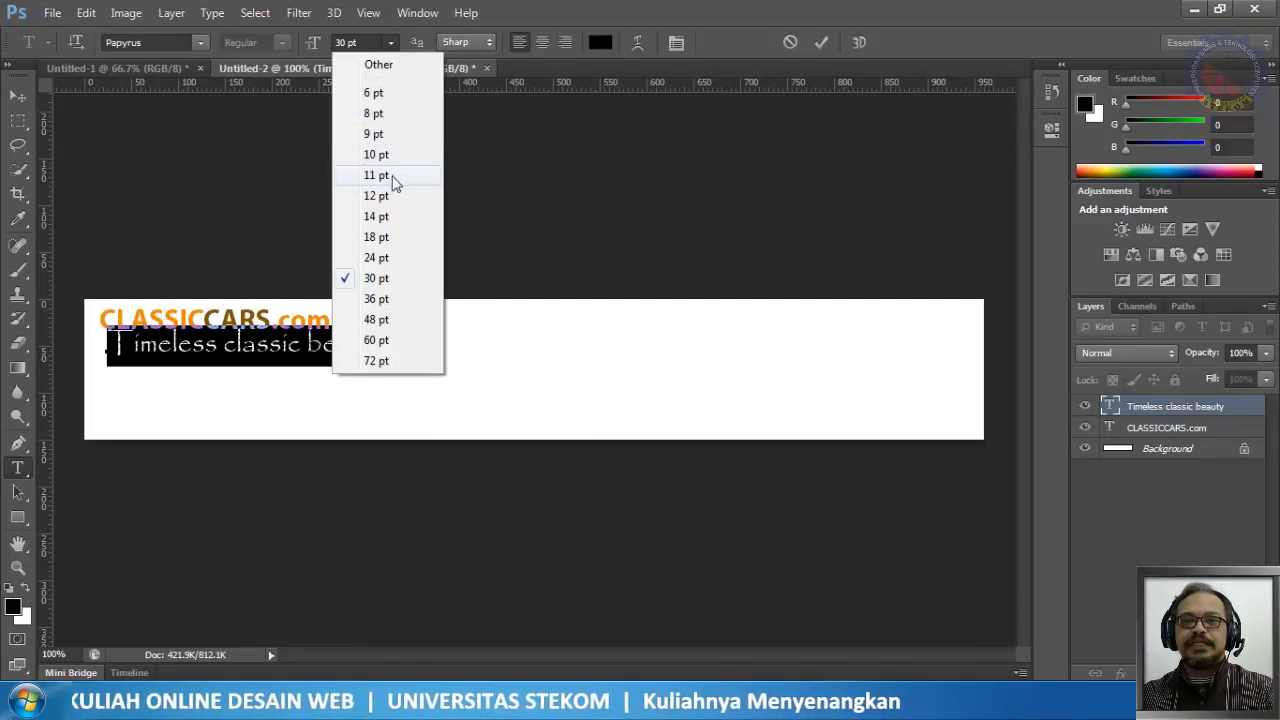
left_click(378, 216)
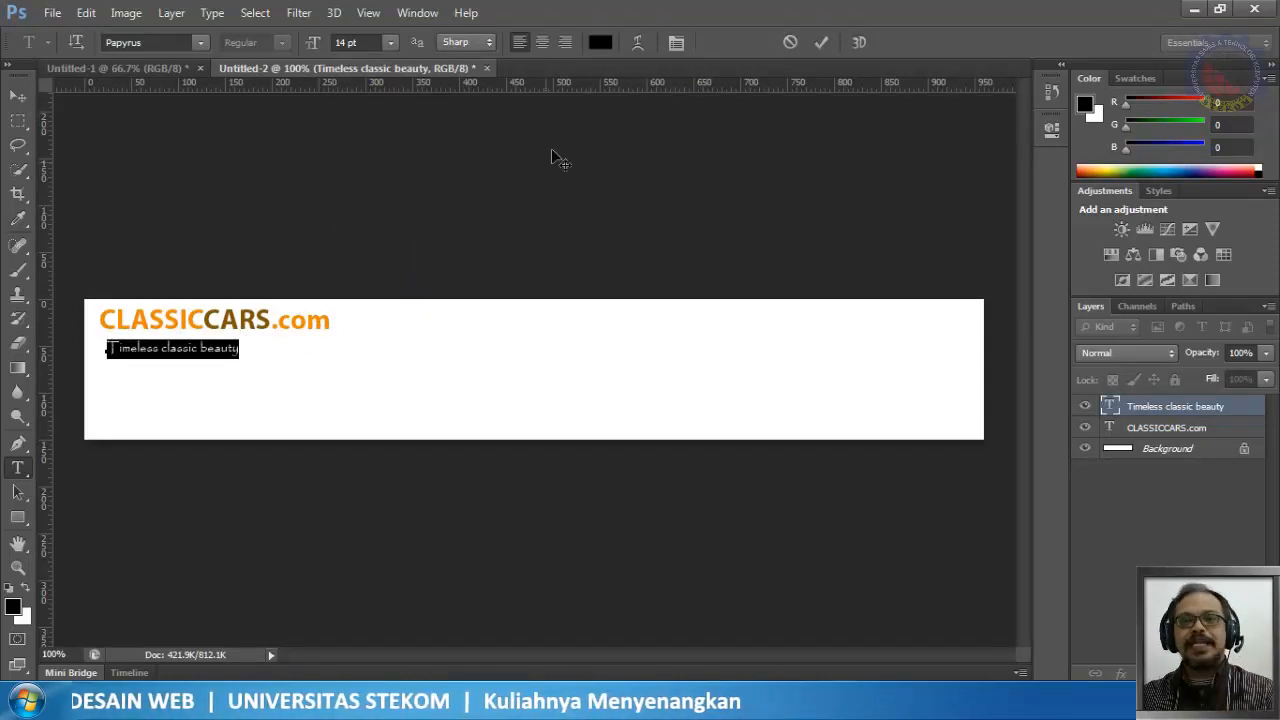
left_click(391, 43)
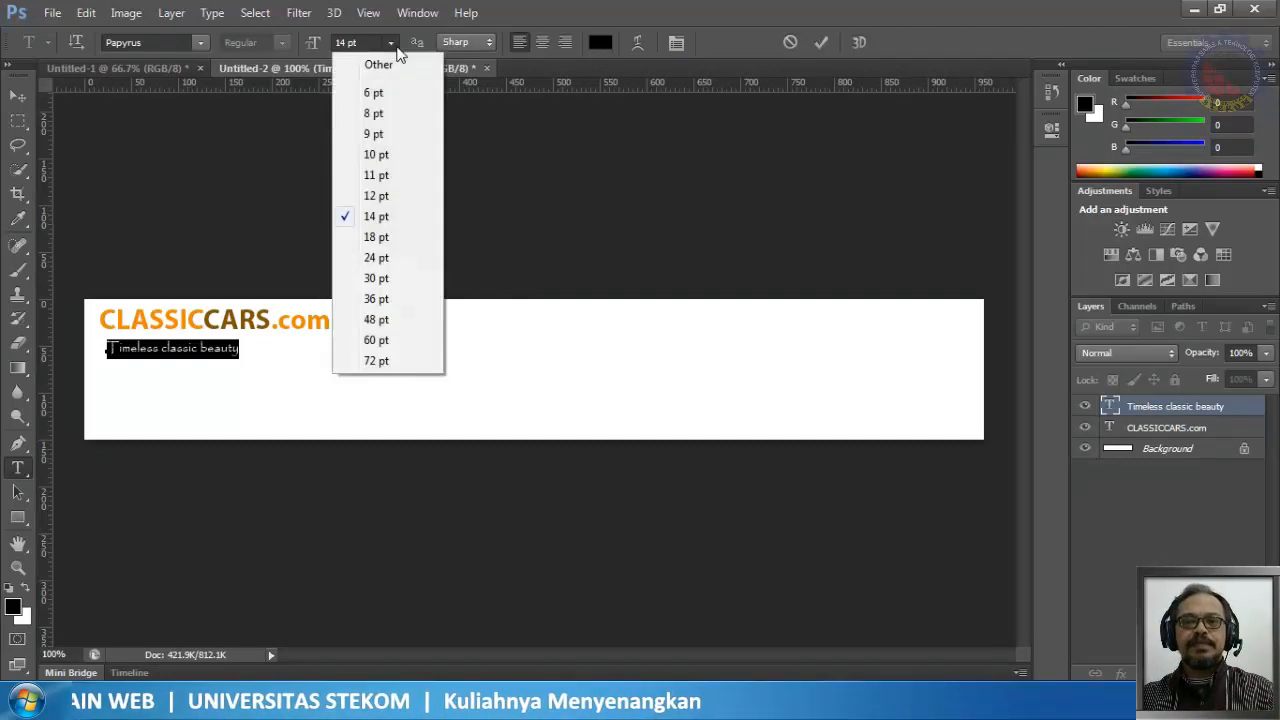
left_click(378, 237)
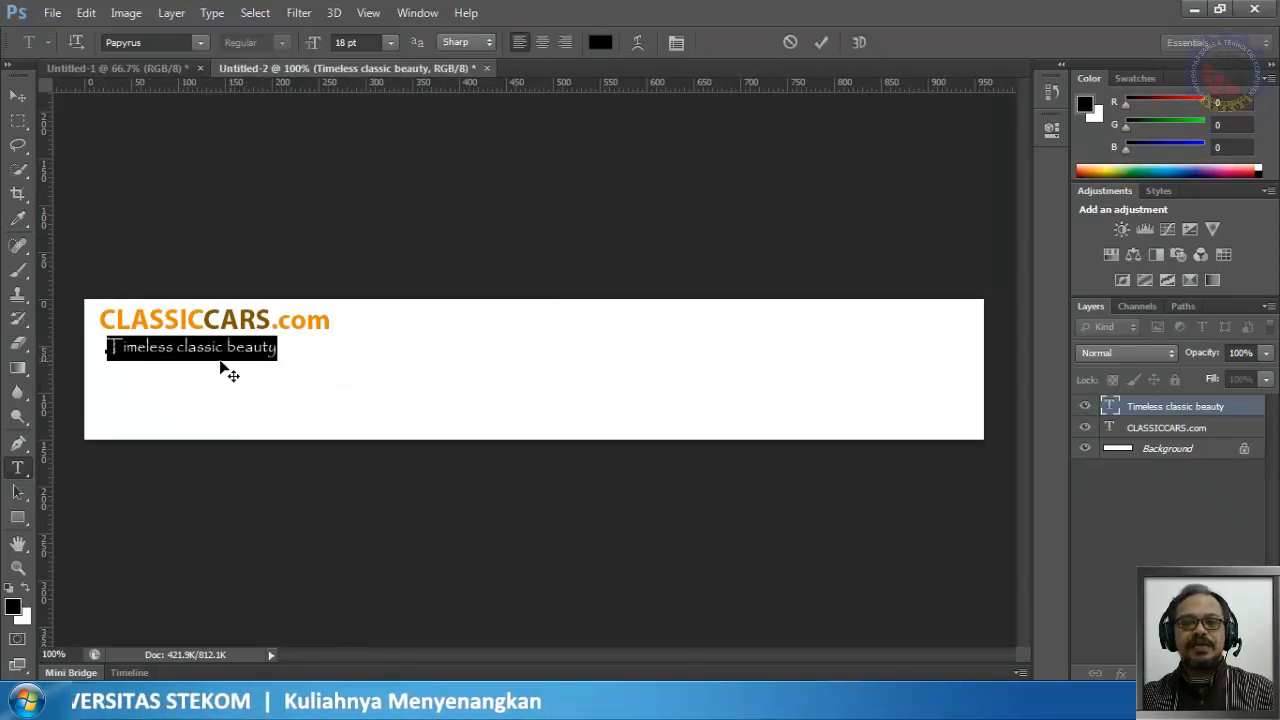
Step: Widen the tagline's letter spacing by setting its tracking to 200
left_click(675, 43)
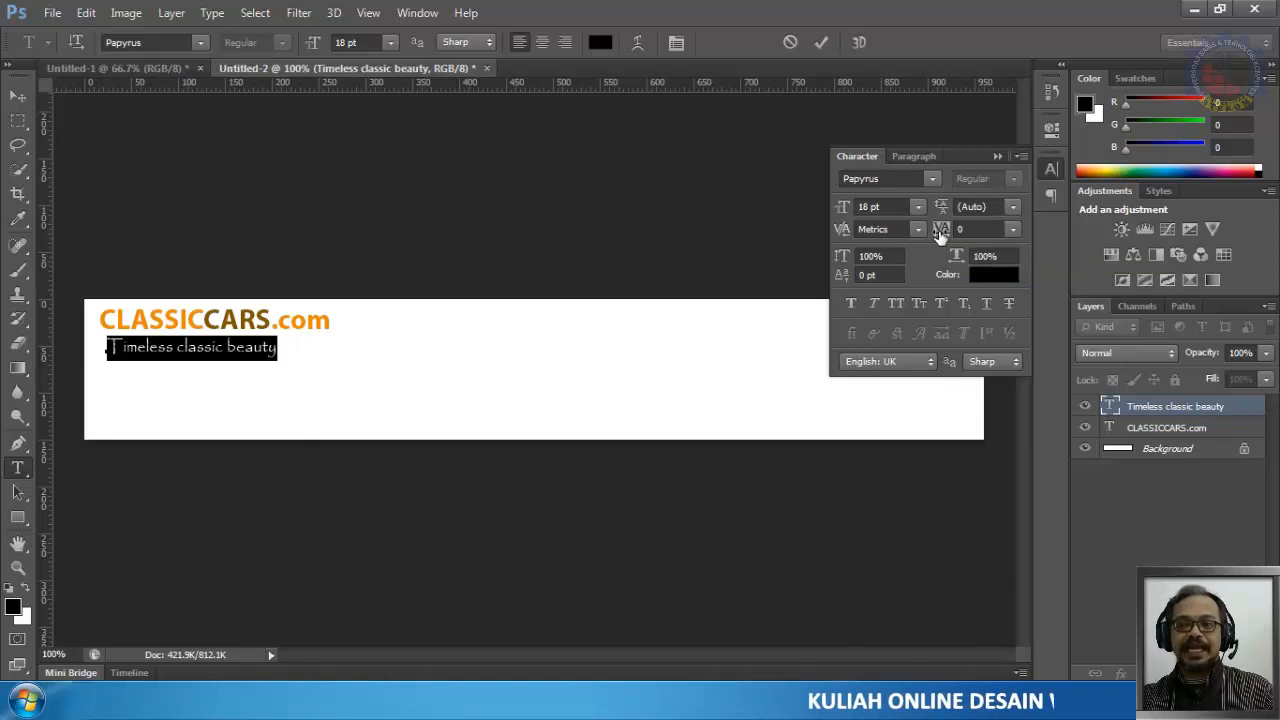
left_click(1013, 230)
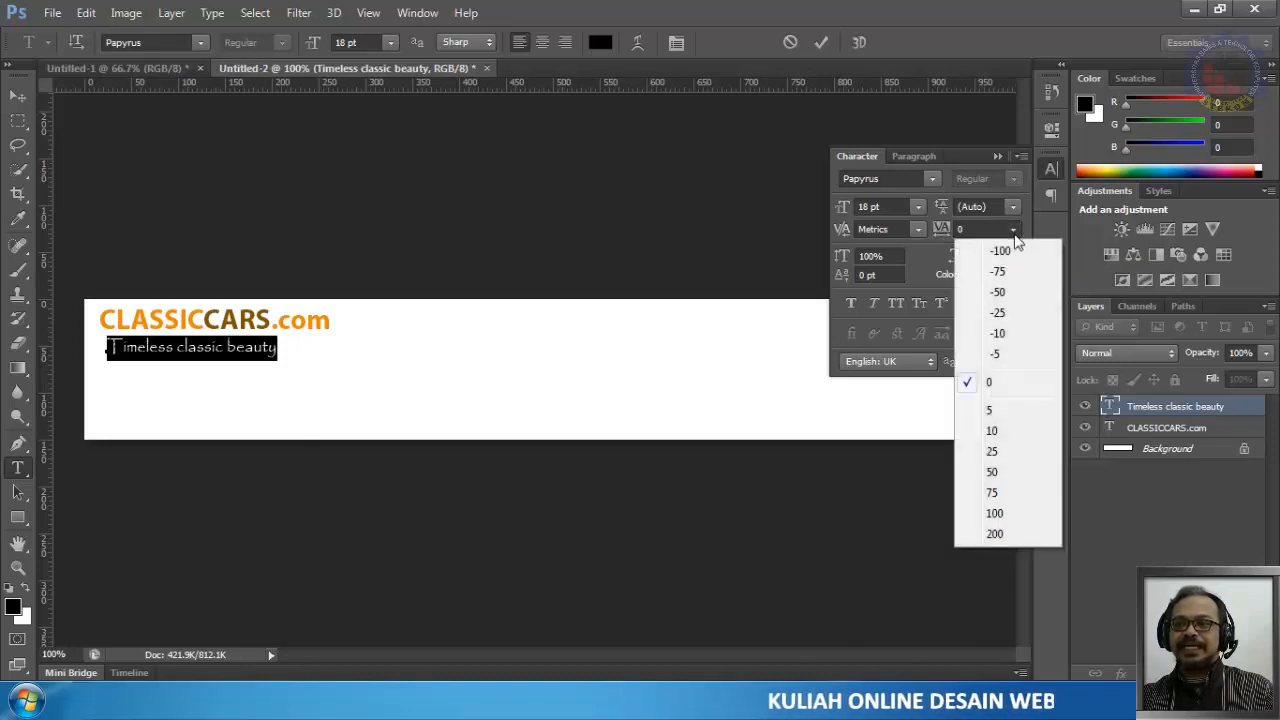
left_click(994, 514)
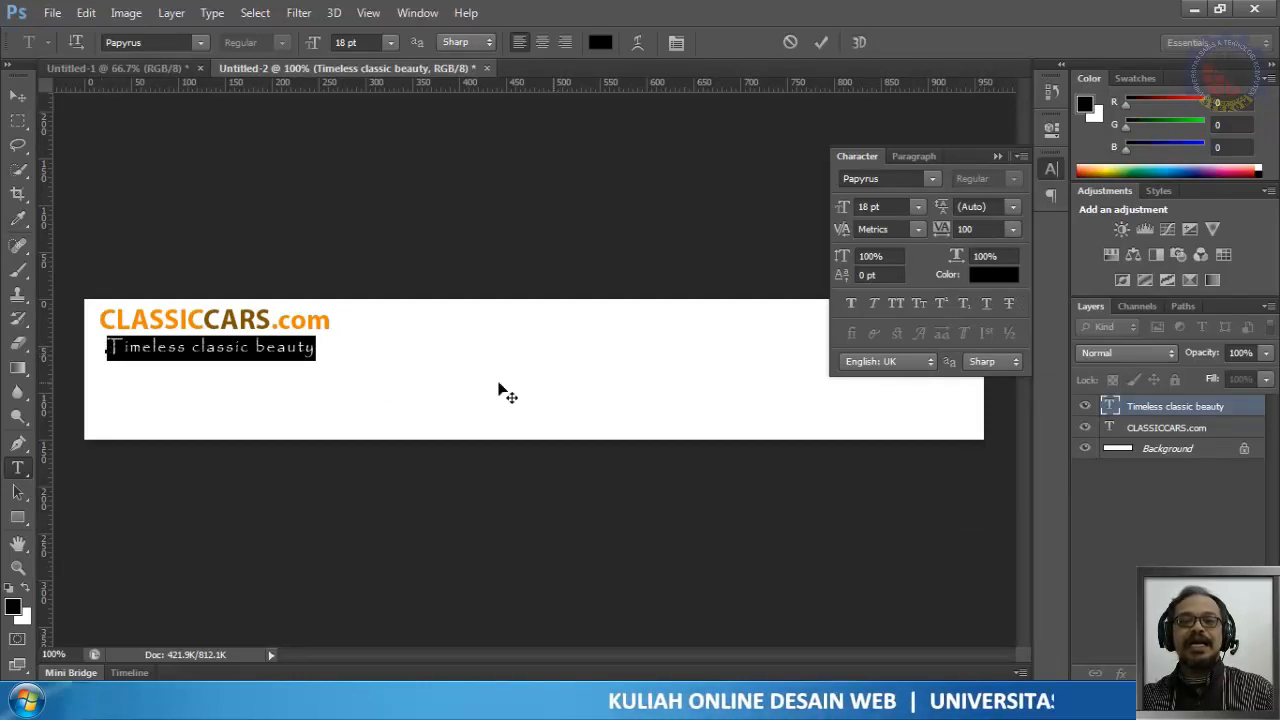
left_click(1013, 229)
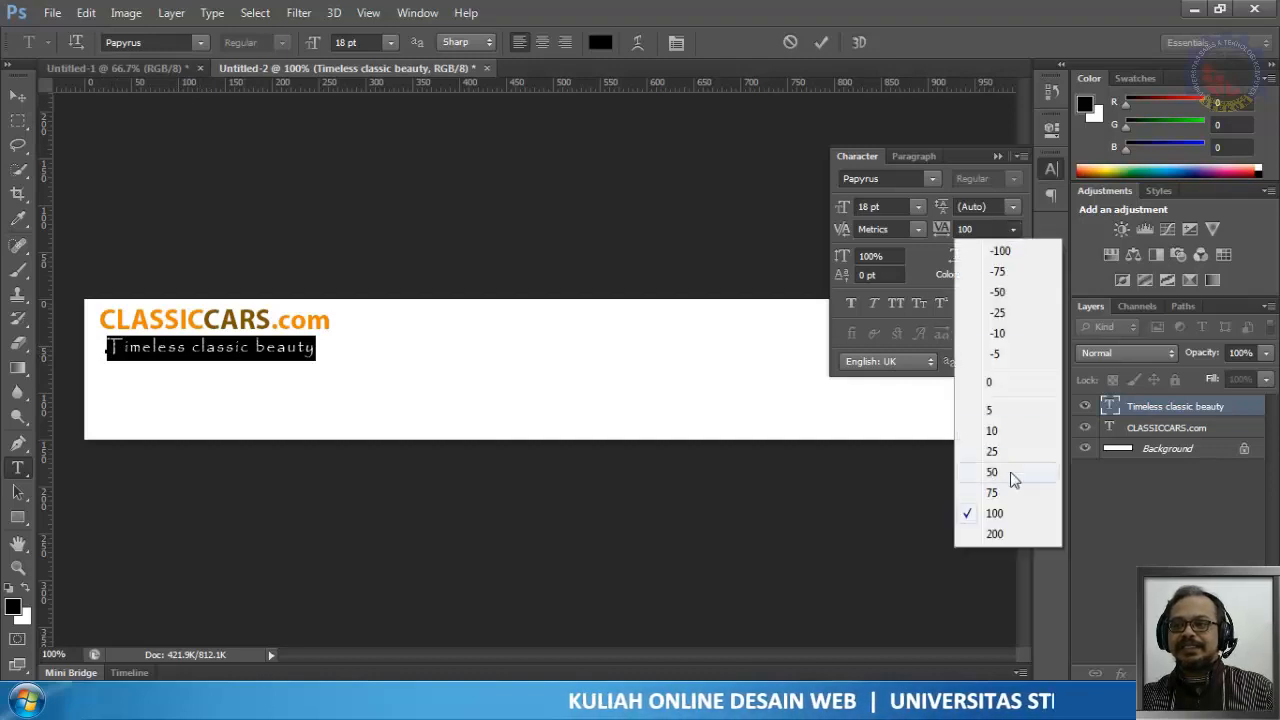
left_click(1000, 534)
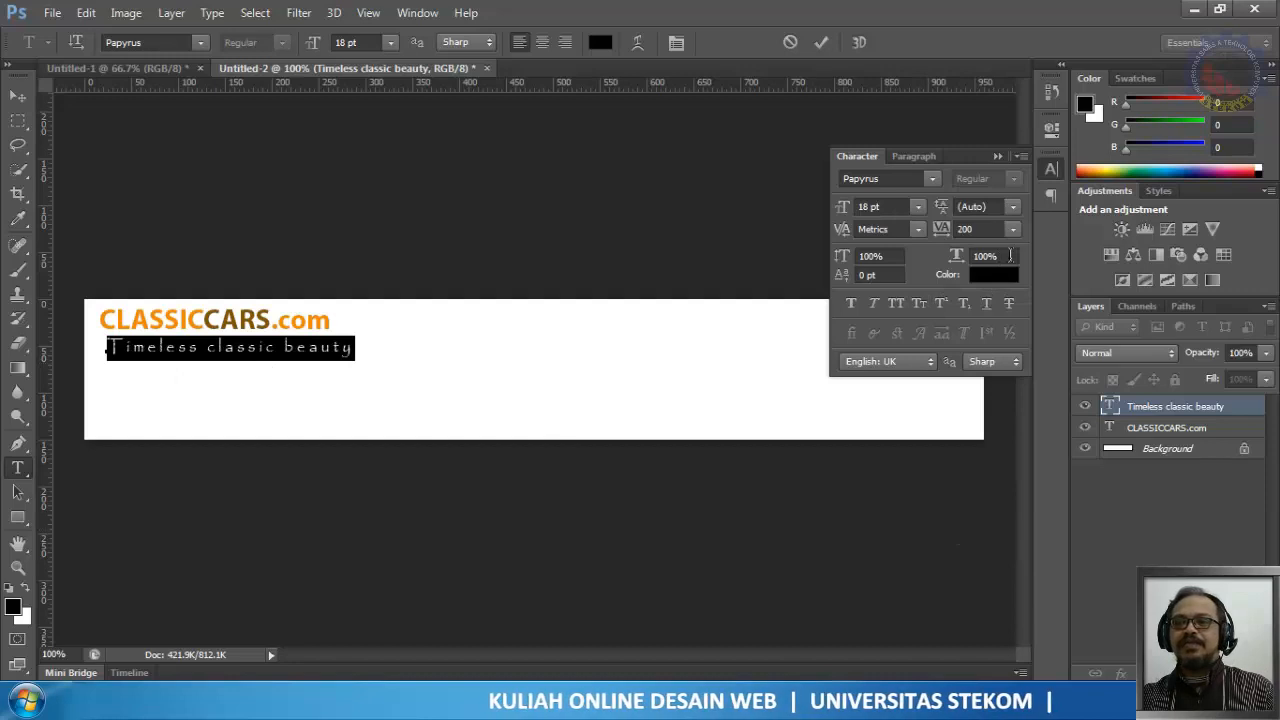
Step: Reduce the tagline's tracking to 175 and commit the text edit
left_click(976, 229)
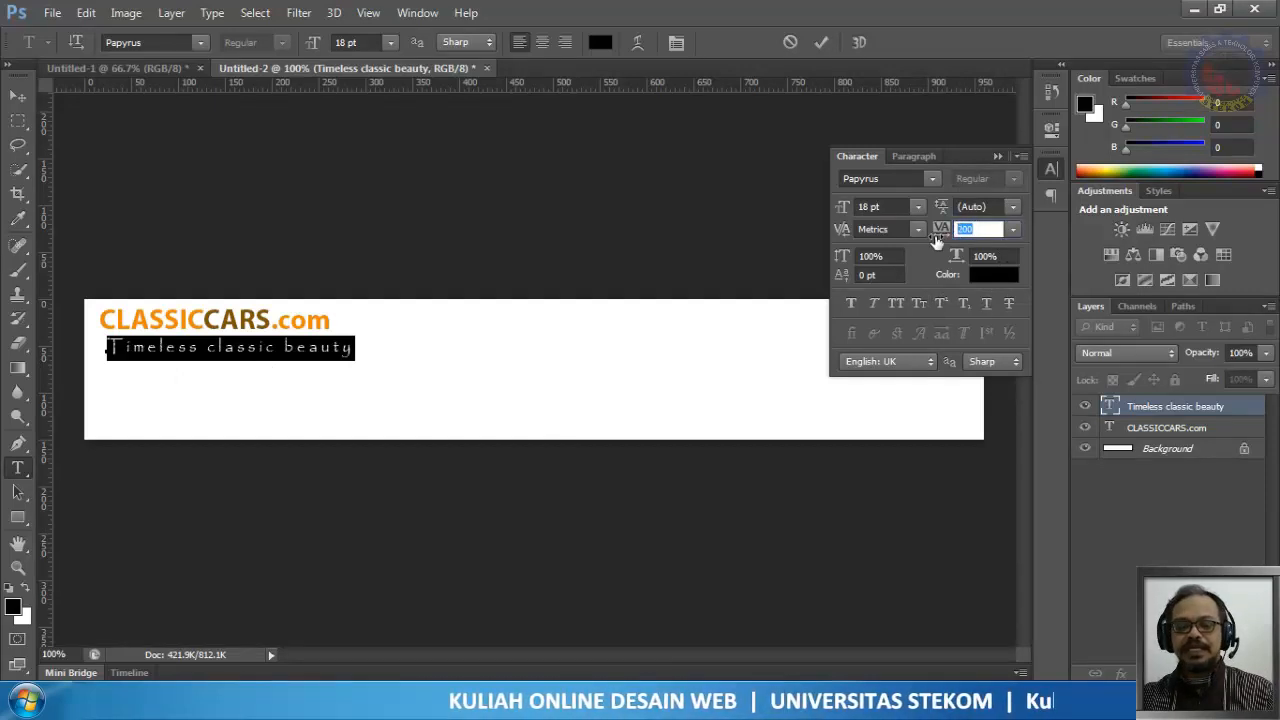
type("175")
key("Return")
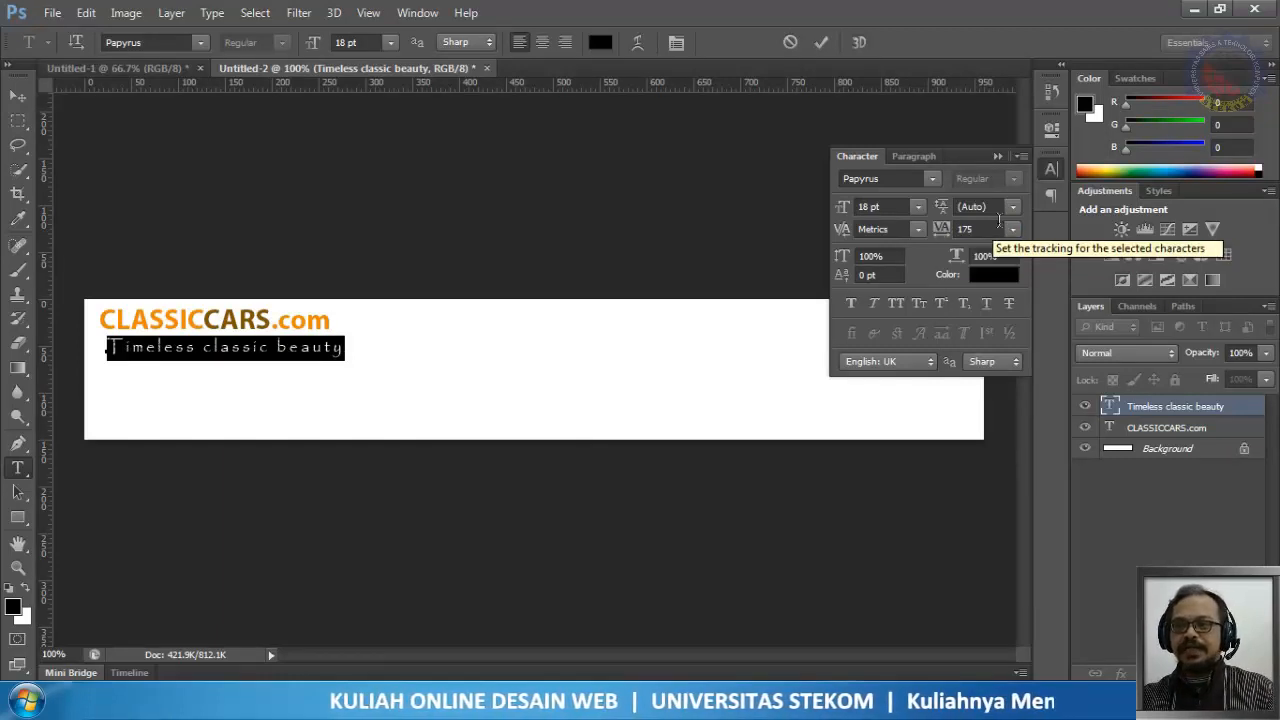
left_click(990, 229)
left_click(958, 229)
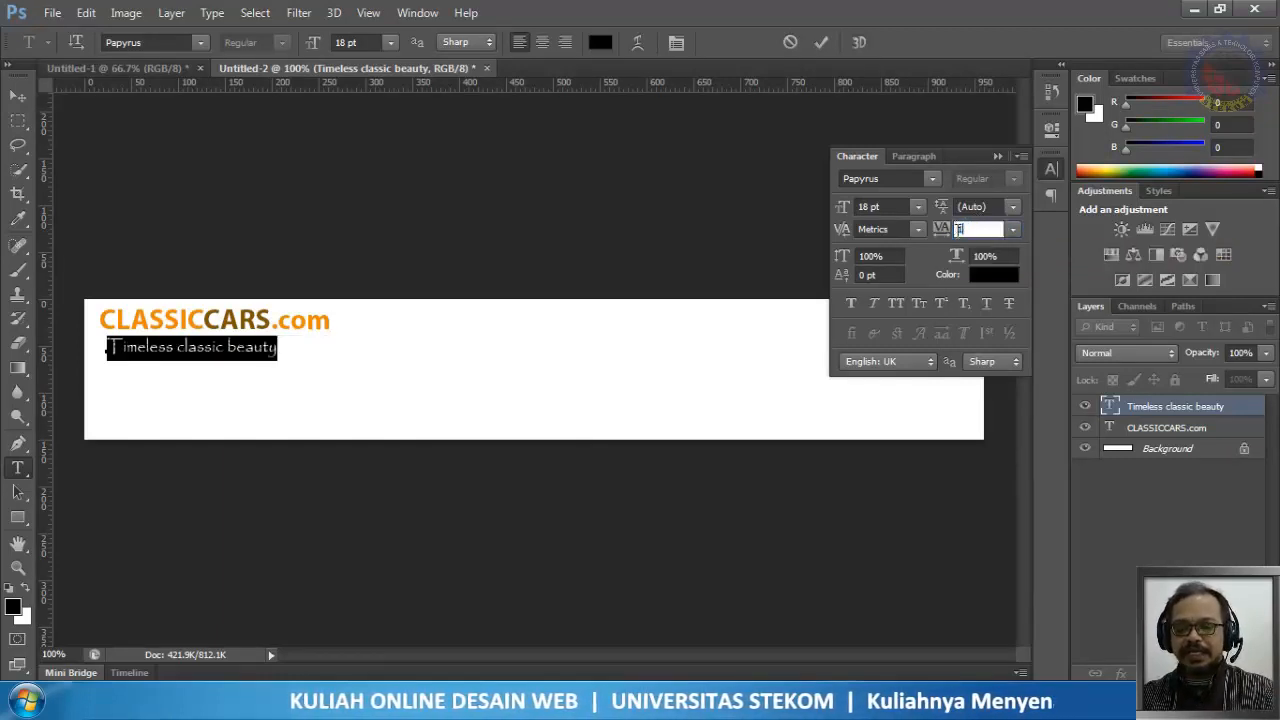
key("Return")
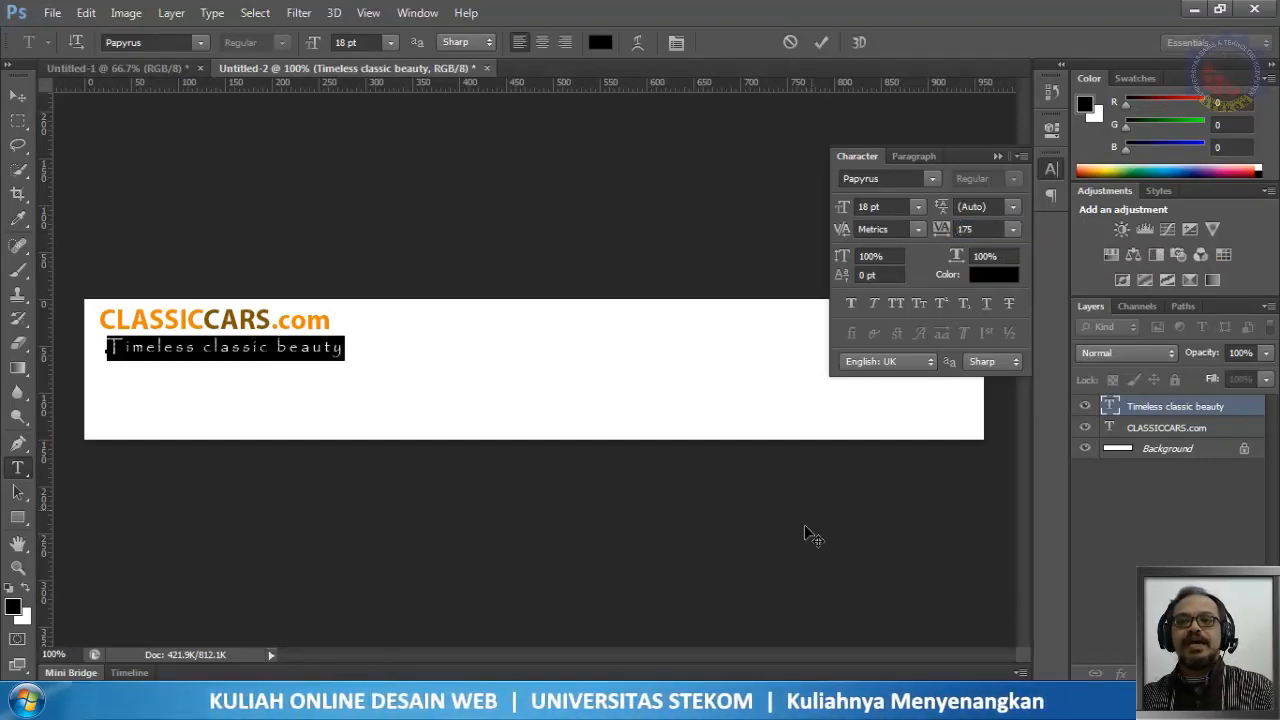
left_click(819, 43)
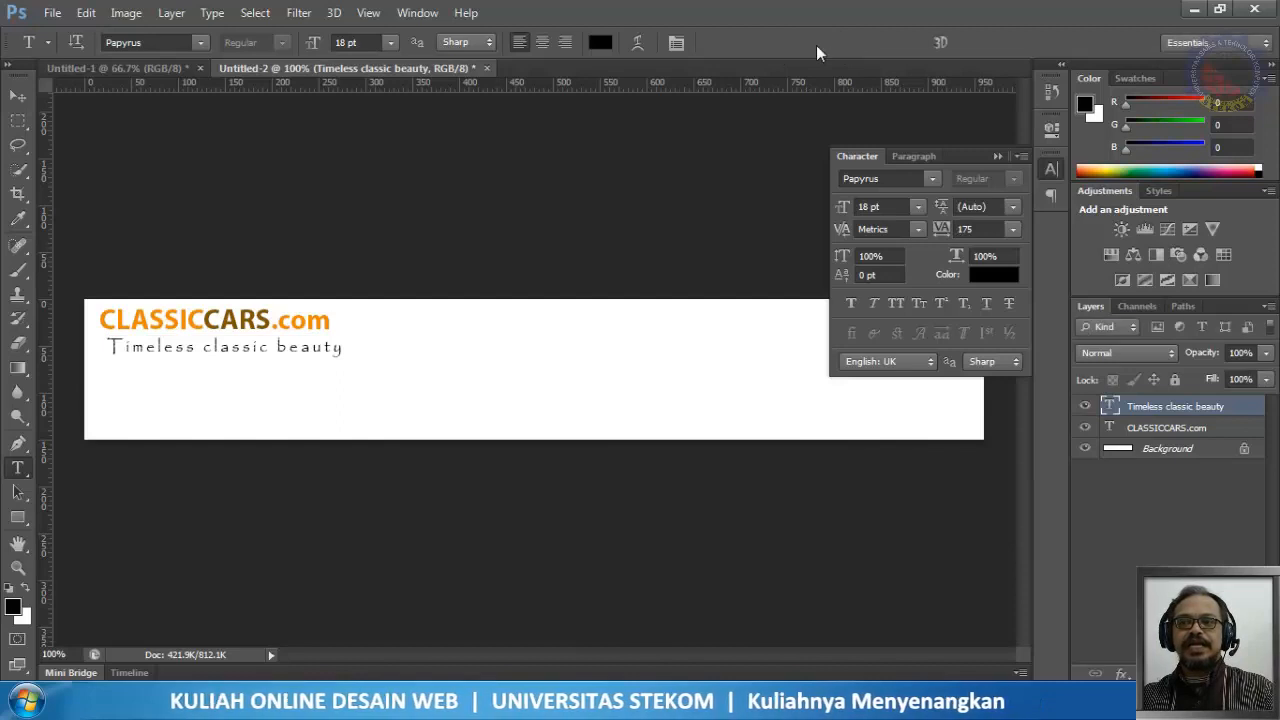
Step: Move the tagline slightly down so it starts flush with the title's left edge, and set its tracking to 160
left_click(13, 100)
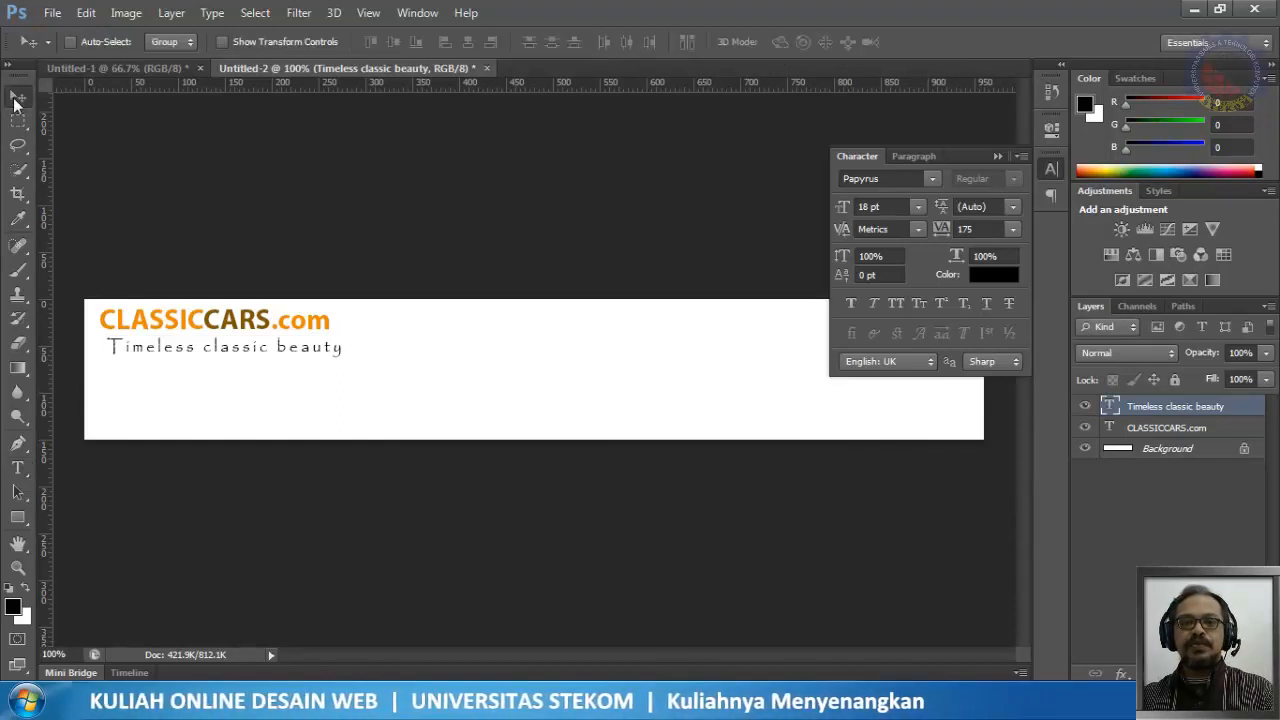
left_click_drag(253, 350, 251, 358)
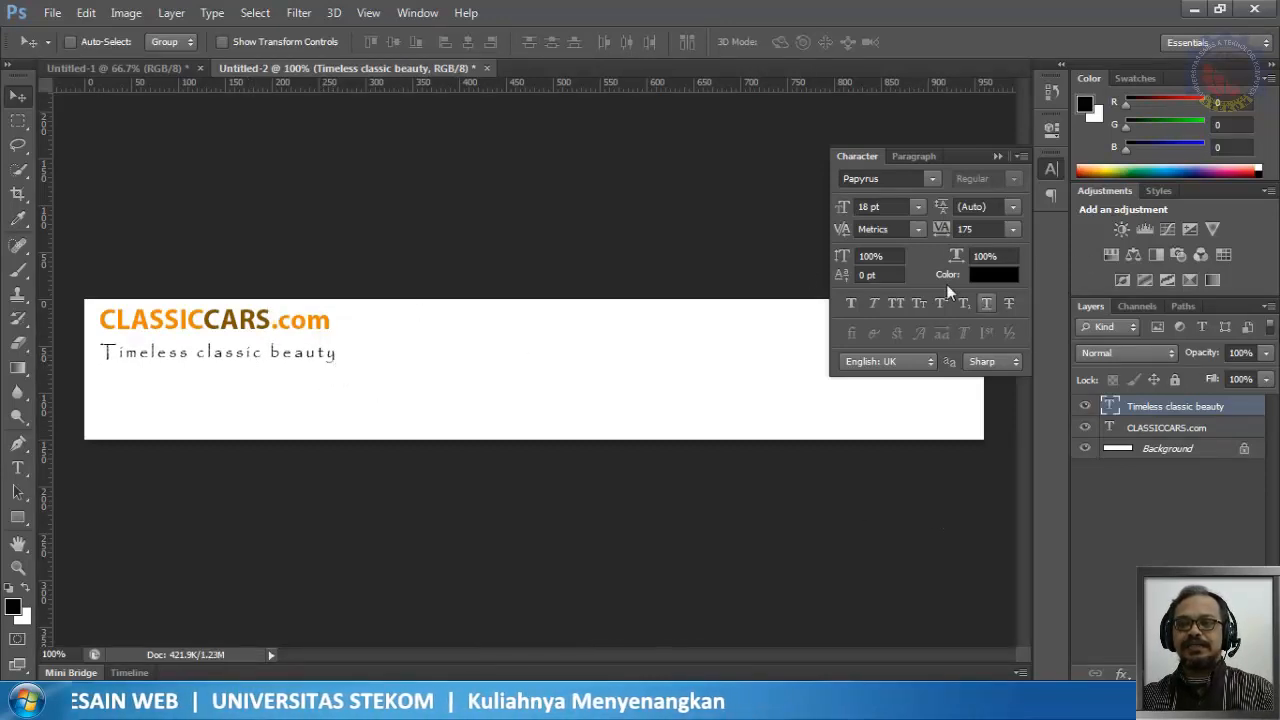
left_click(985, 230)
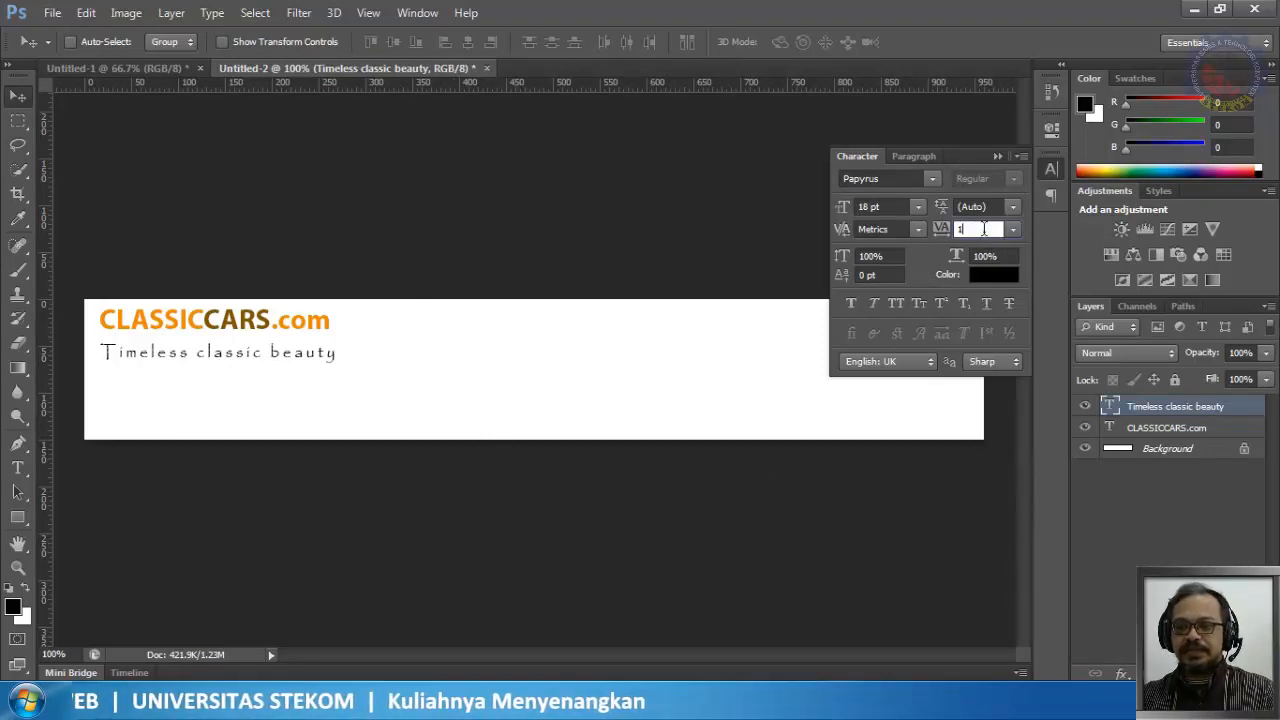
type("60")
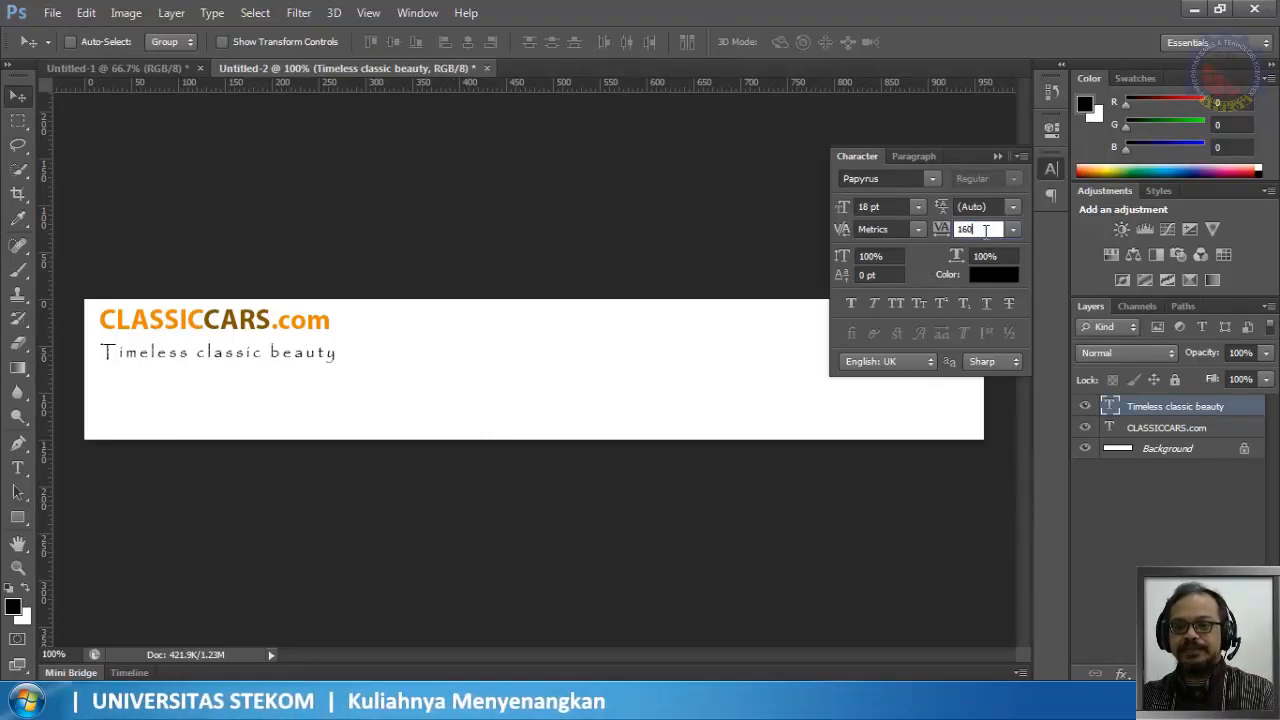
key("Return")
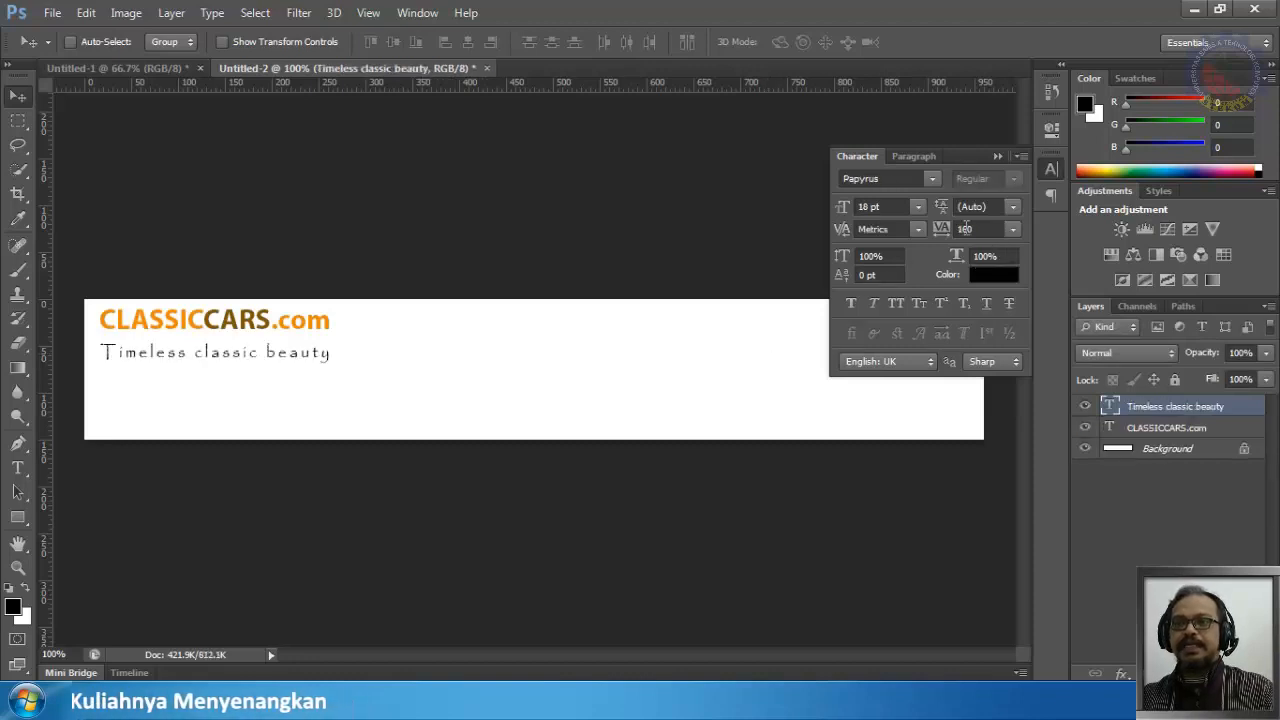
Step: Tighten the tagline's tracking to 155 and finally to 150 so it fits the title's width, and put the character settings away
left_click(983, 229)
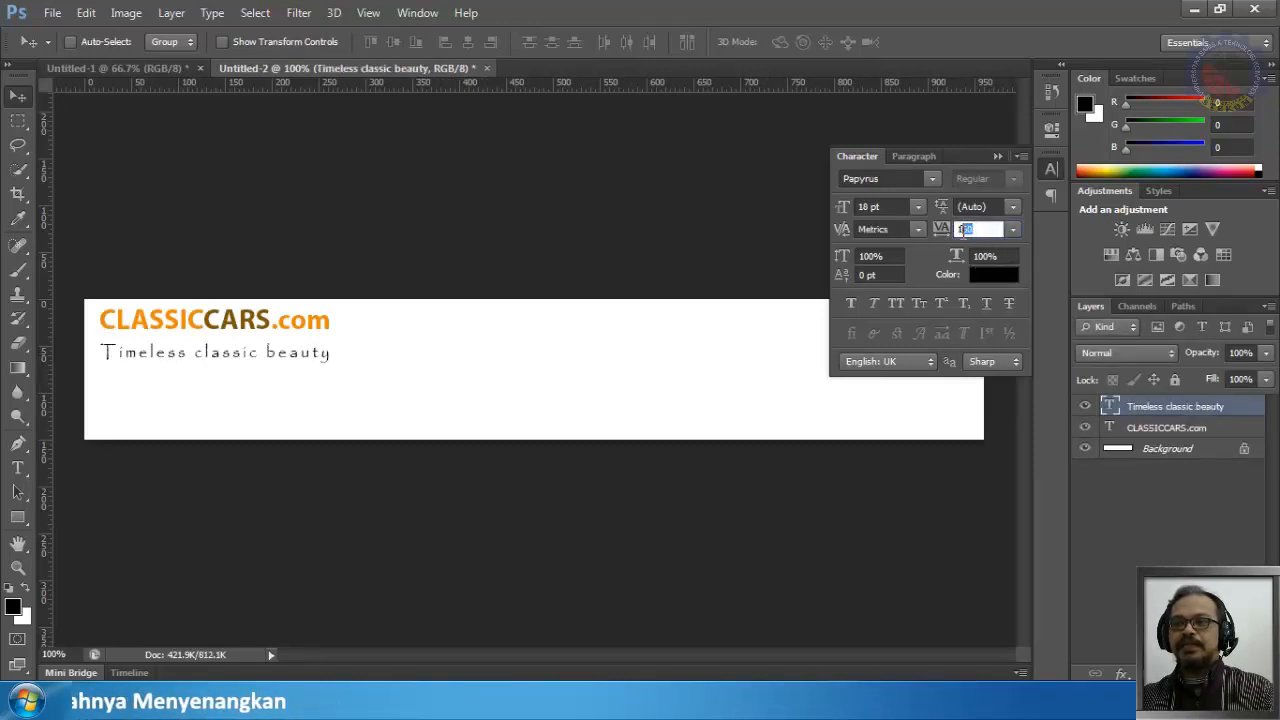
type("155")
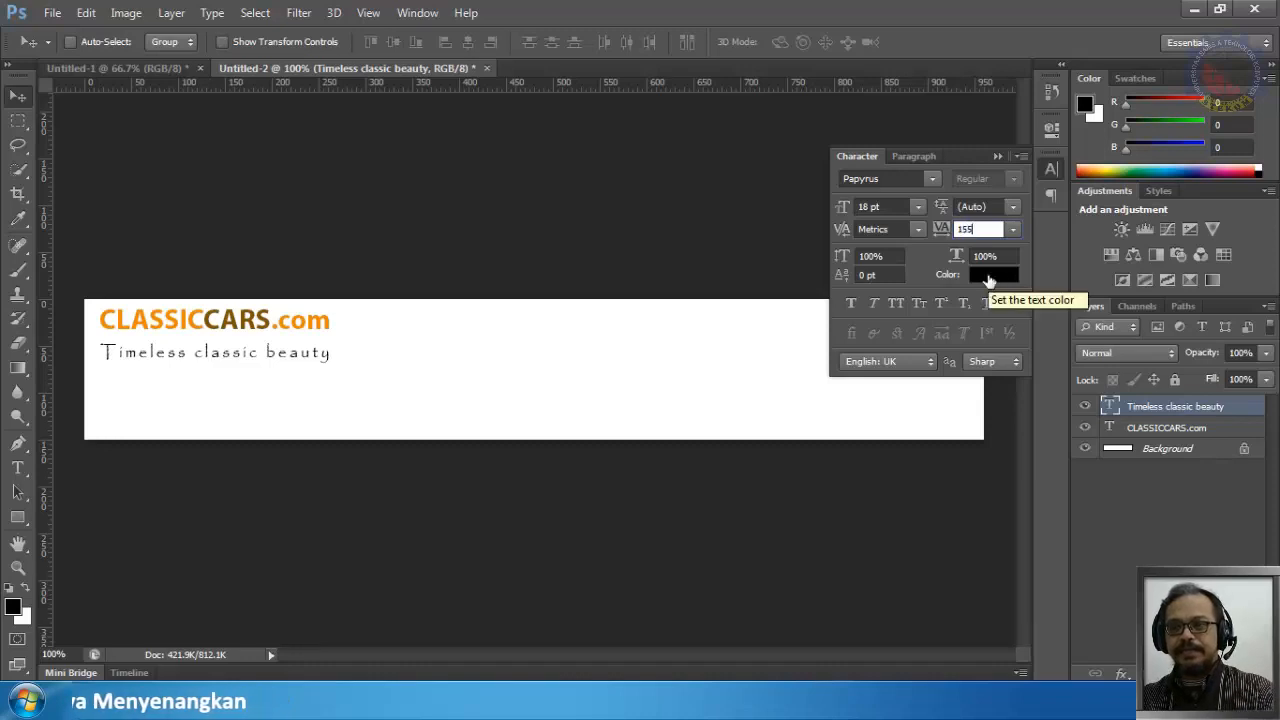
key("Return")
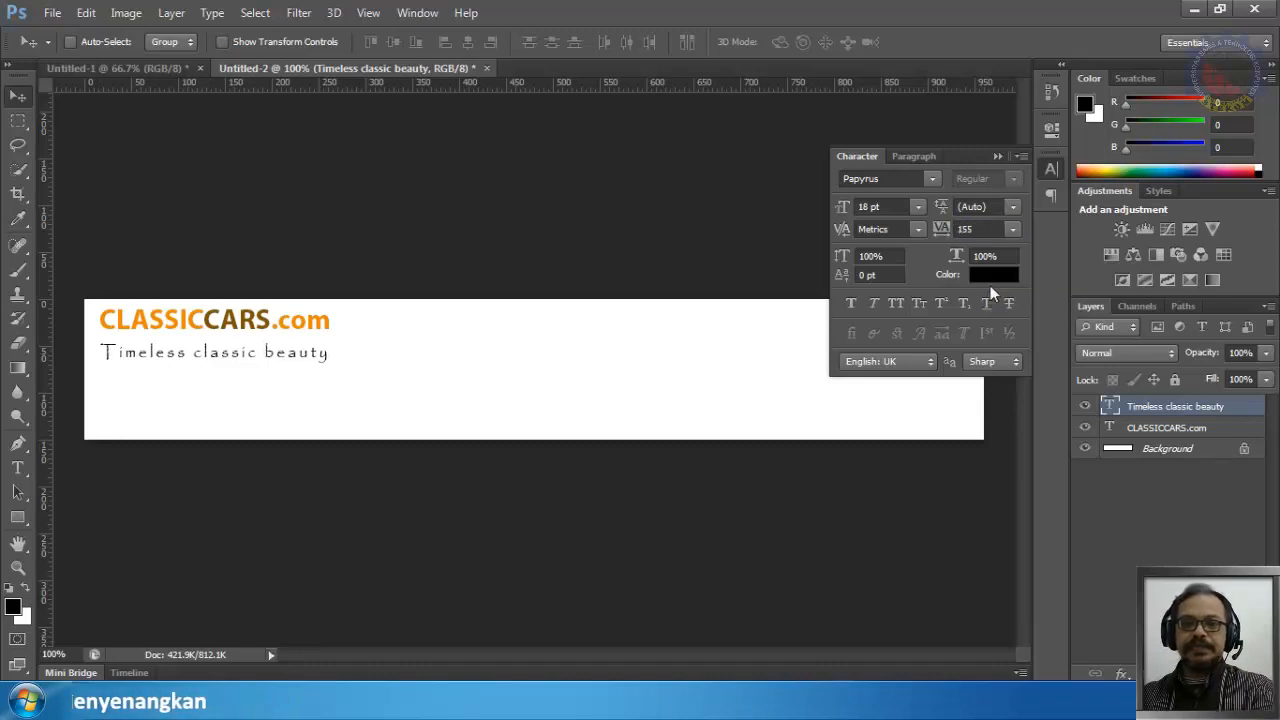
left_click(979, 229)
type("150")
key("Return")
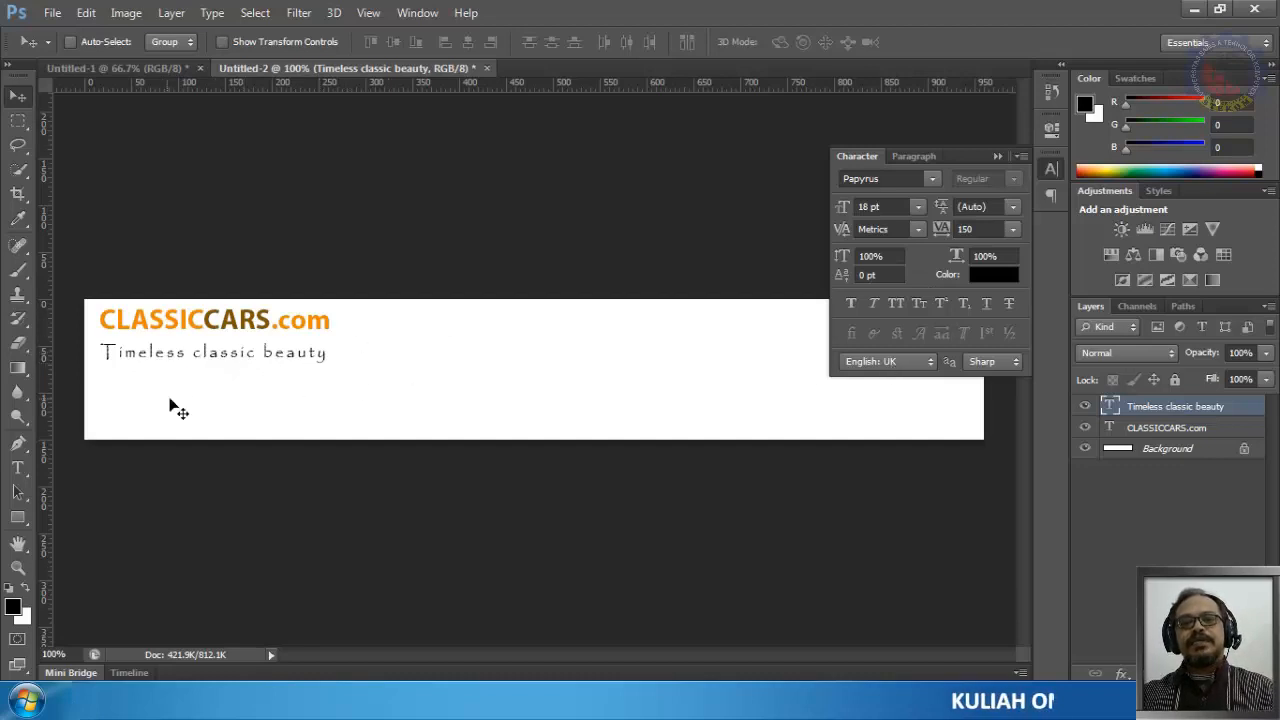
left_click(1051, 170)
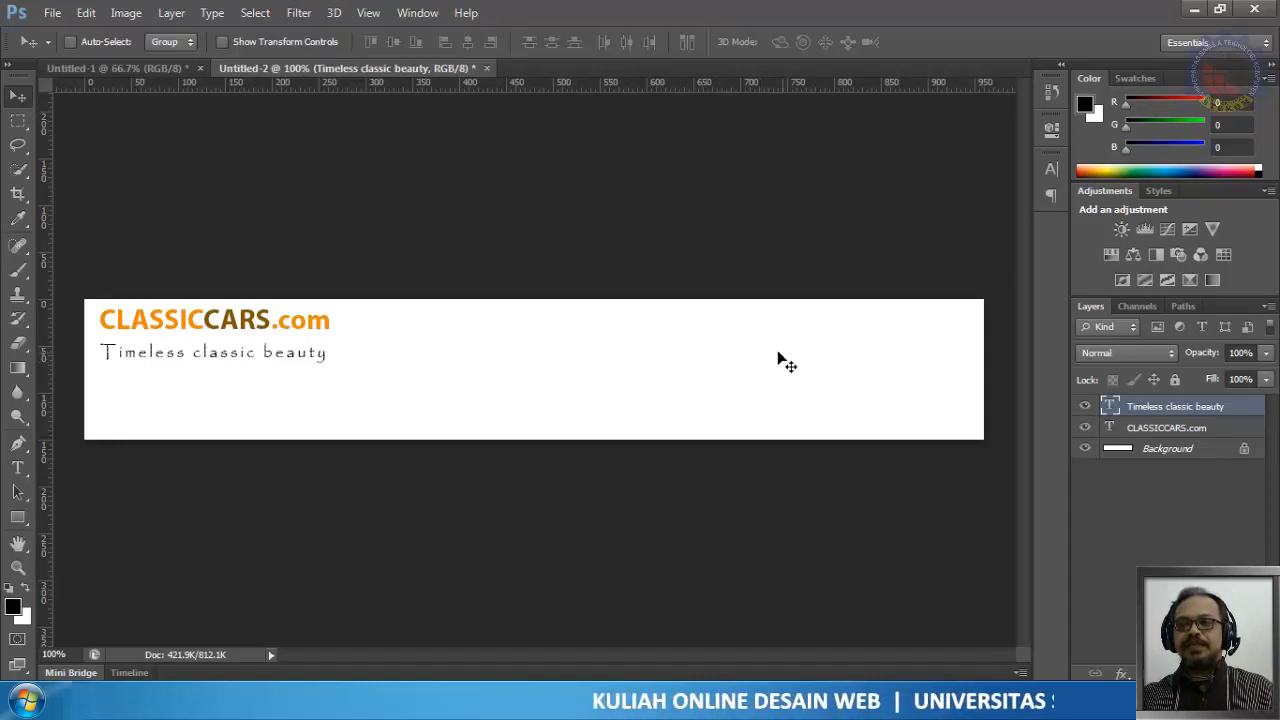
Step: Fill the Background layer with the solid blue colour 006de8 in Normal mode at 100% opacity
left_click(1174, 452)
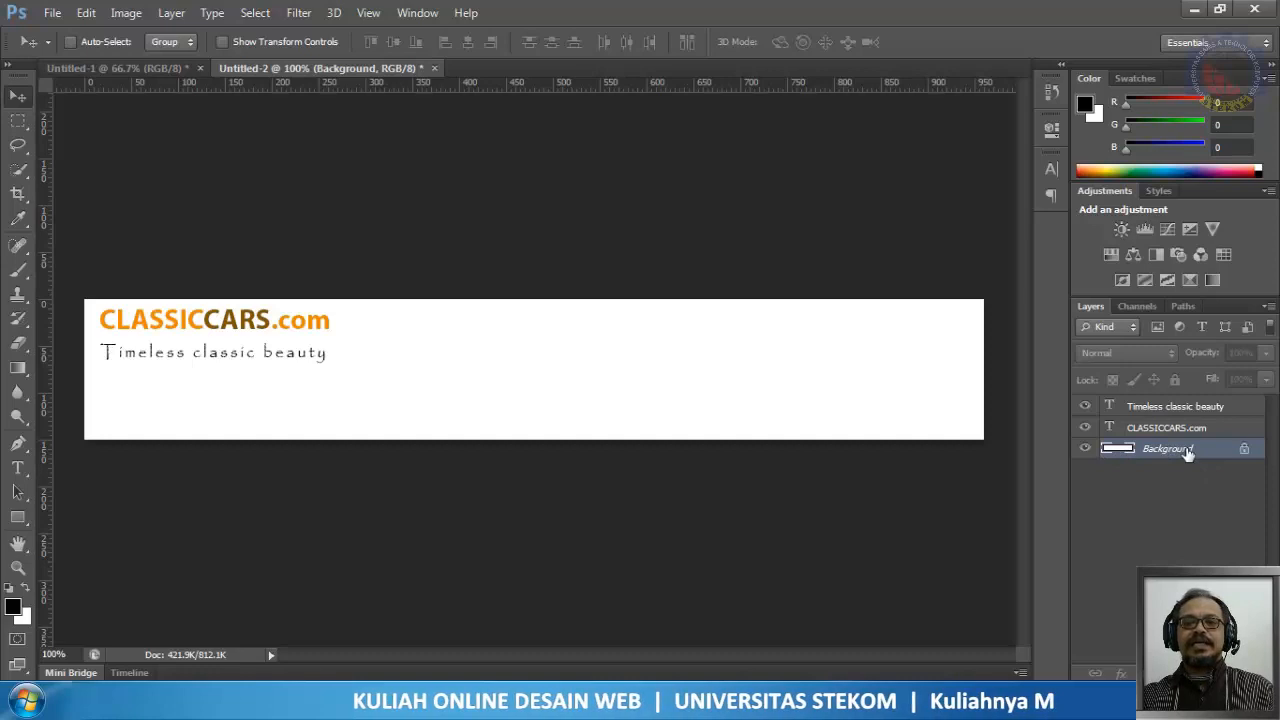
left_click(86, 14)
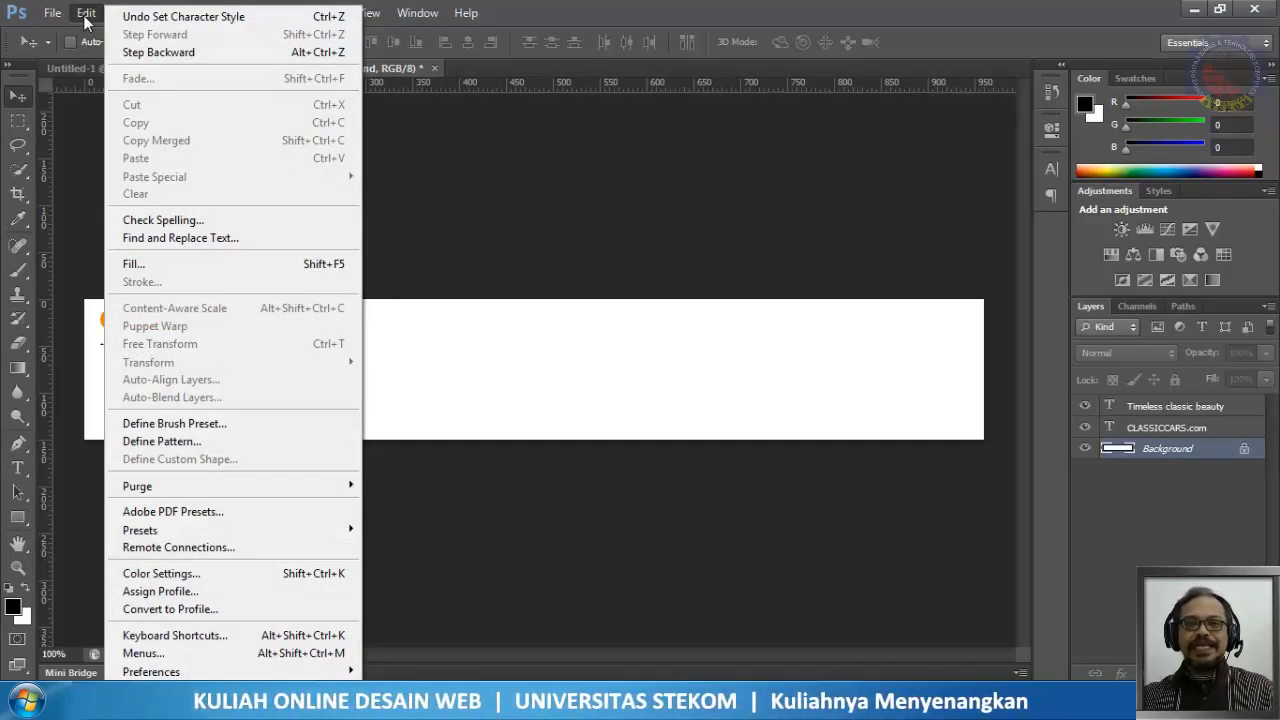
left_click(182, 266)
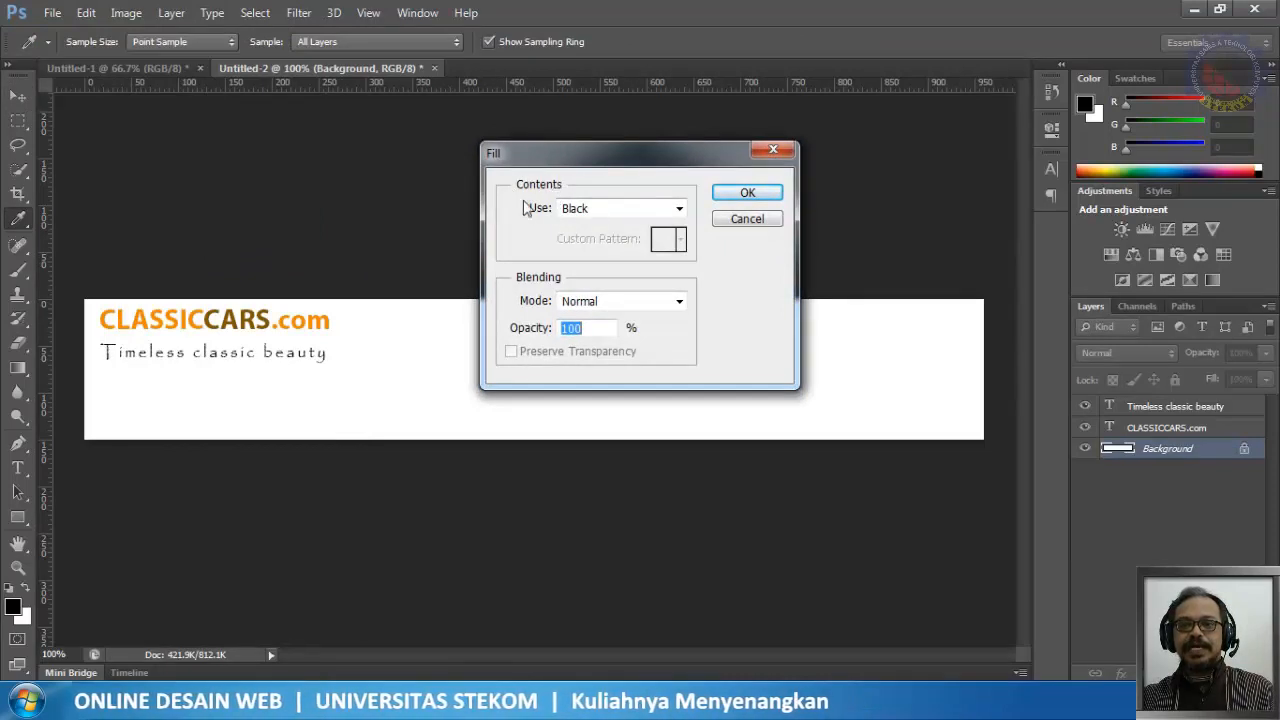
left_click(679, 209)
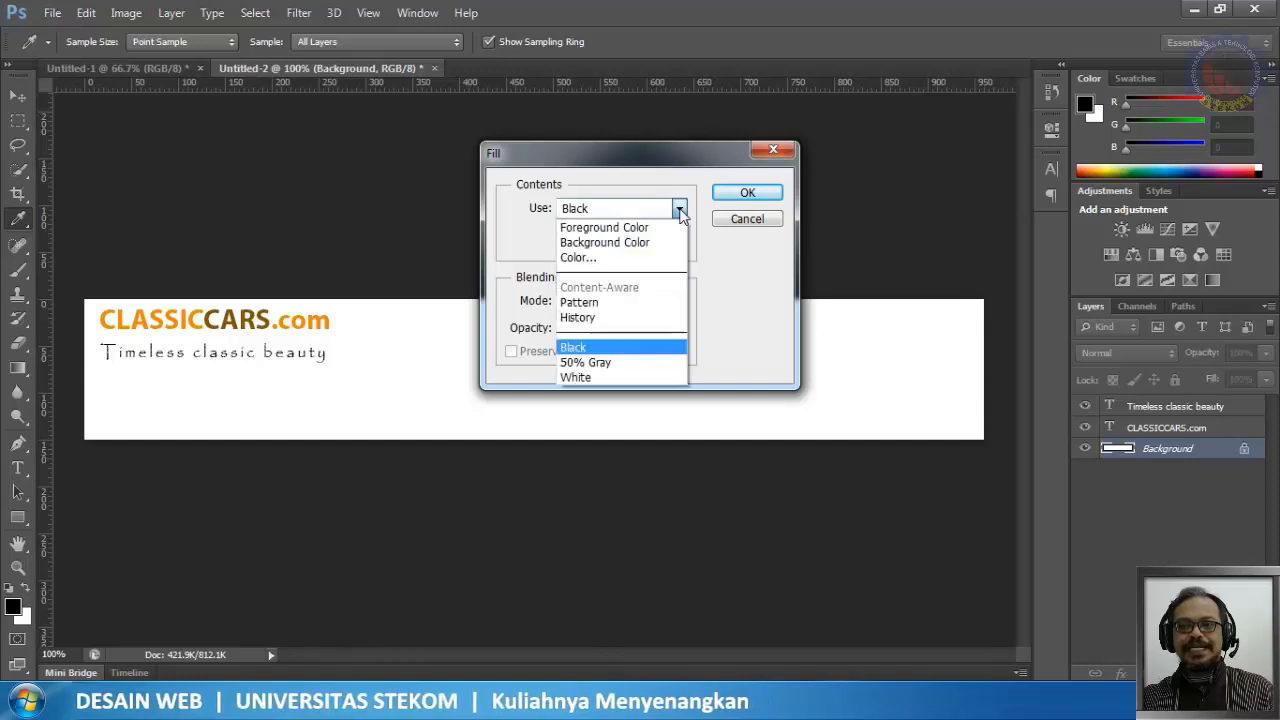
left_click(581, 259)
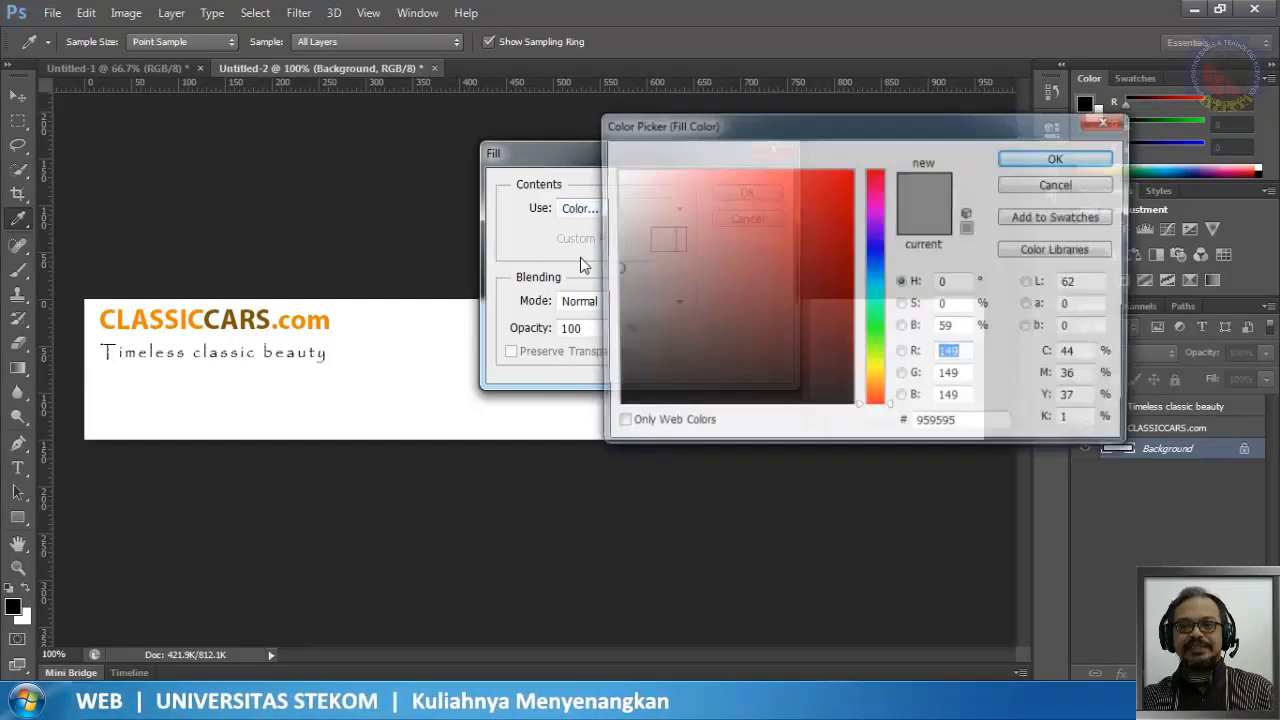
left_click(874, 267)
mouse_move(807, 235)
left_mouse_down()
mouse_move(906, 157)
mouse_move(894, 143)
mouse_move(815, 142)
mouse_move(868, 118)
mouse_move(890, 113)
mouse_move(950, 200)
mouse_move(967, 192)
left_mouse_up()
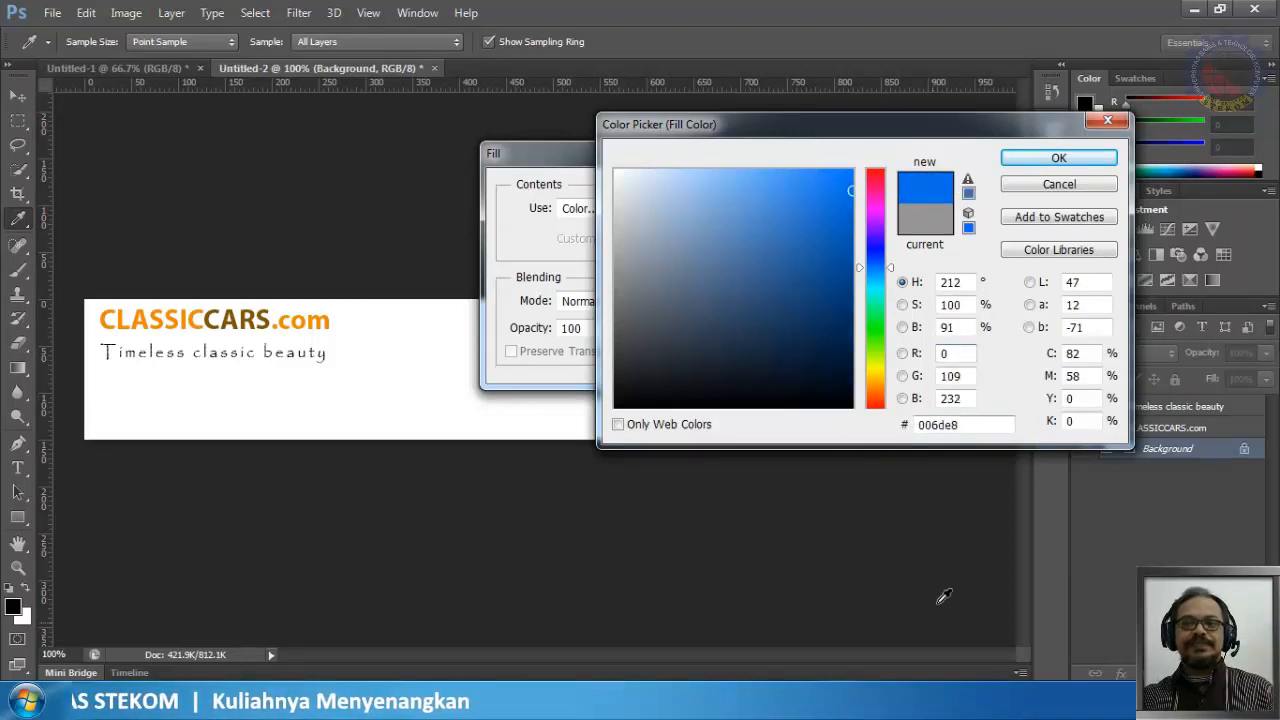
left_click(1080, 160)
left_click(757, 193)
key("v")
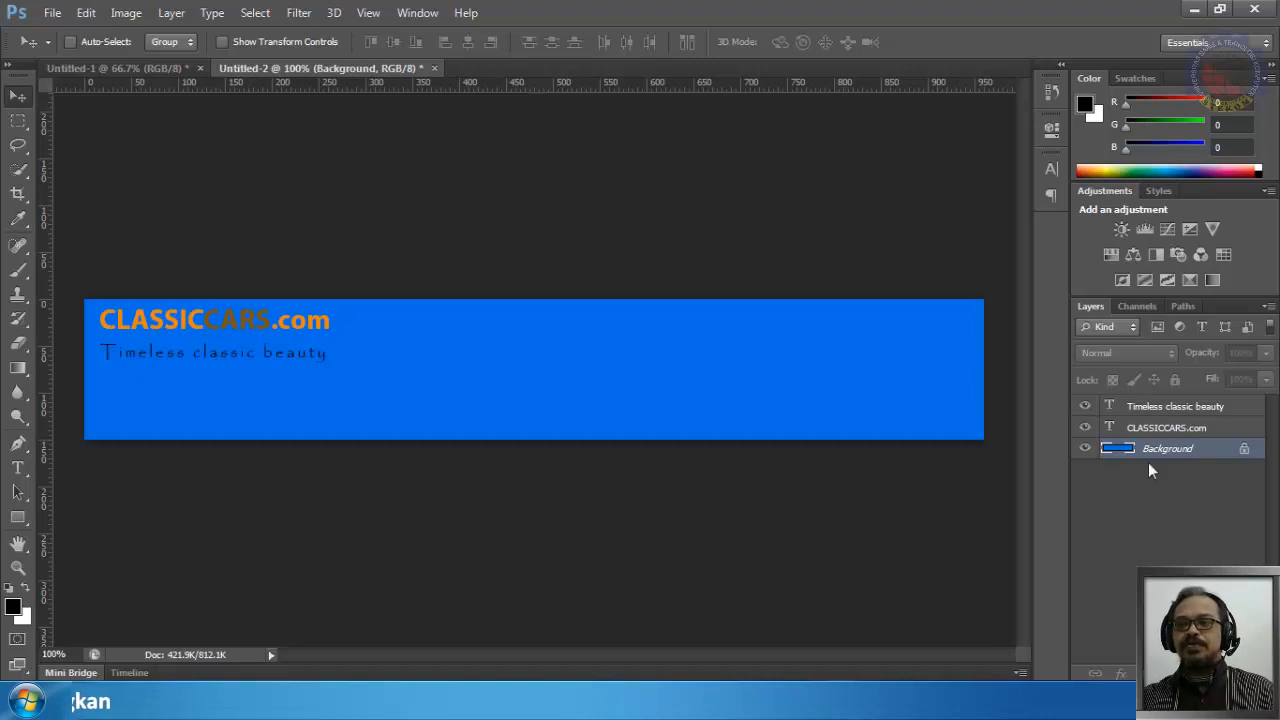
Step: Recolour the word CARS in the title to dark brown 462c00 after trying darker and lighter shades, and commit the text
double_click(1113, 430)
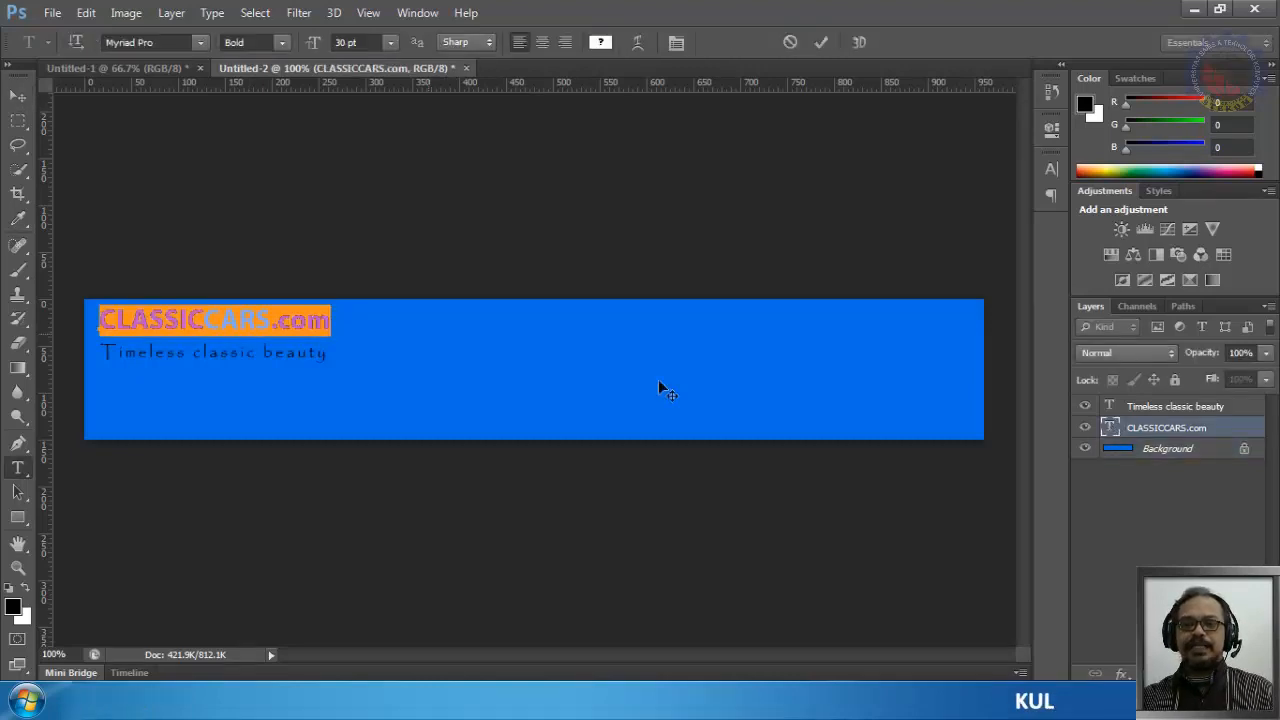
left_click_drag(208, 323, 267, 327)
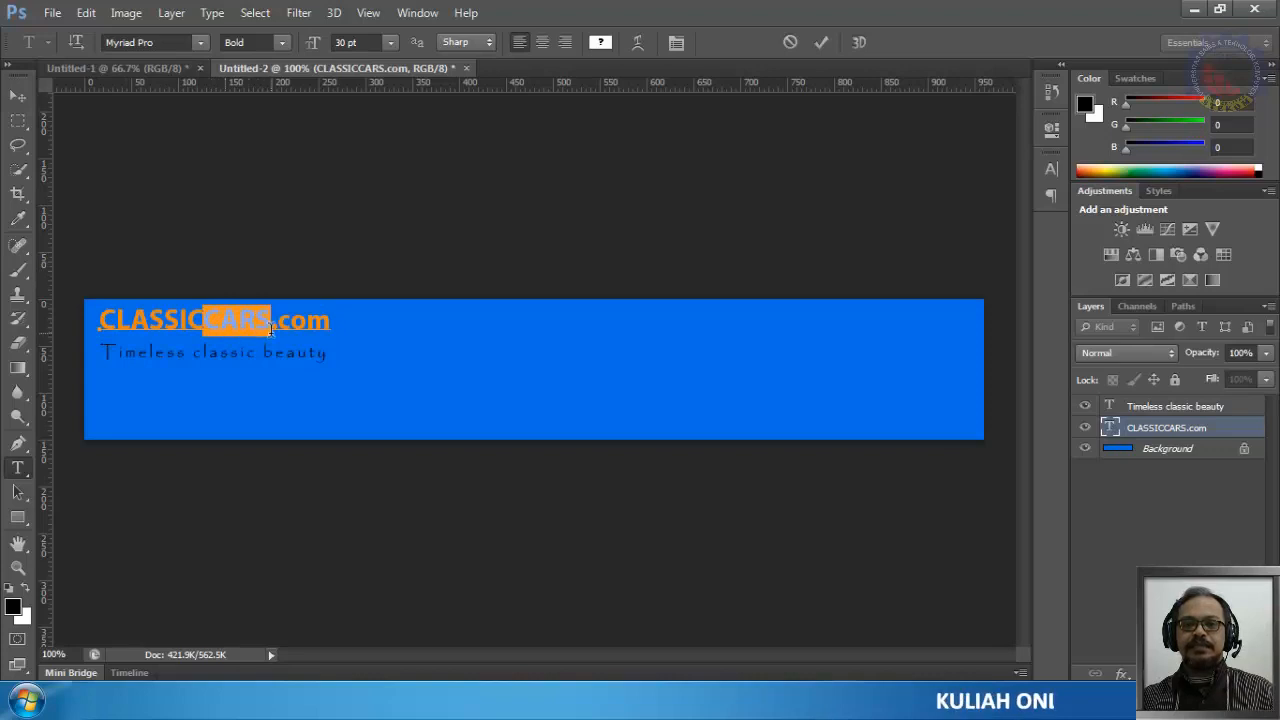
left_click(600, 42)
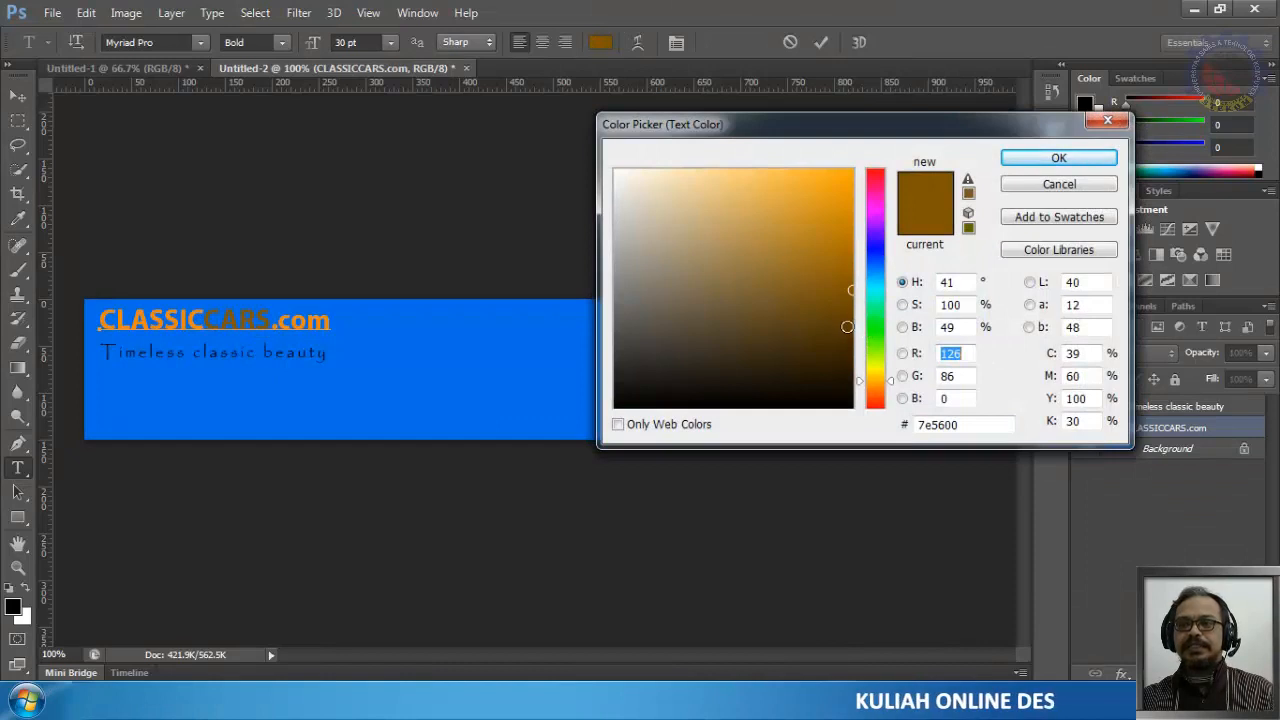
mouse_move(858, 328)
left_mouse_down()
mouse_move(854, 358)
mouse_move(892, 372)
mouse_move(900, 356)
mouse_move(942, 375)
left_mouse_up()
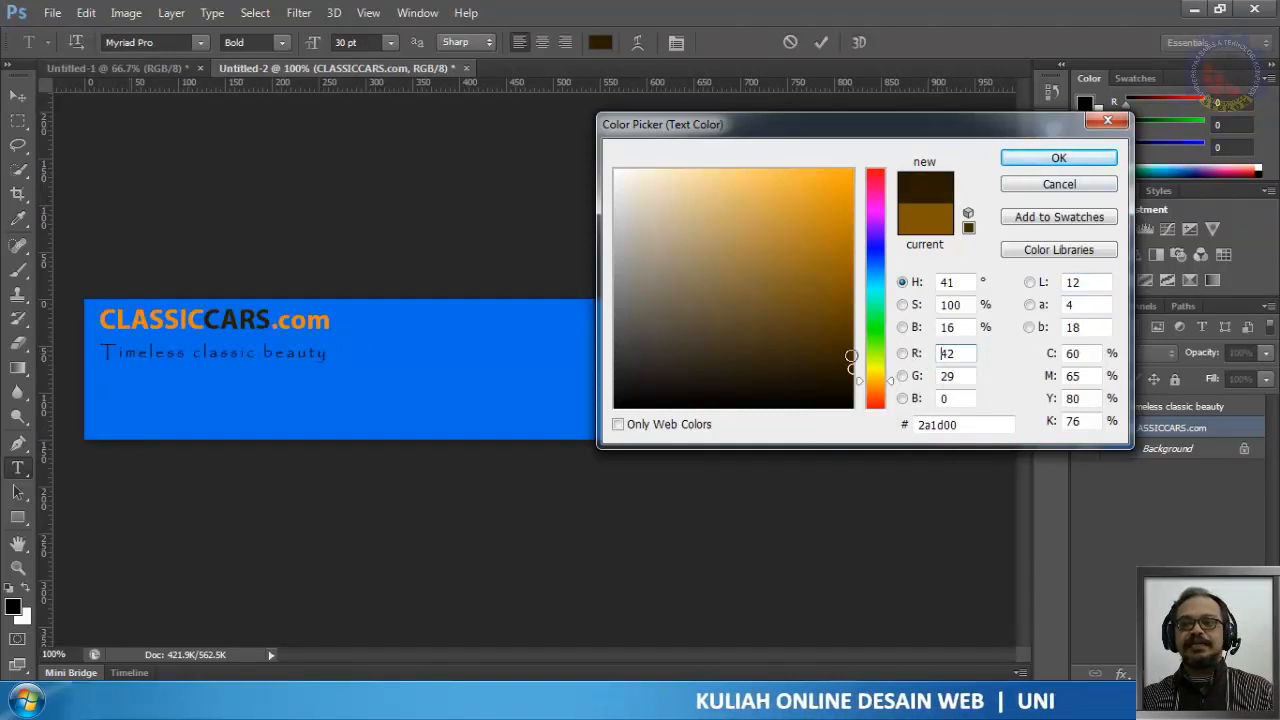
left_click_drag(851, 356, 897, 414)
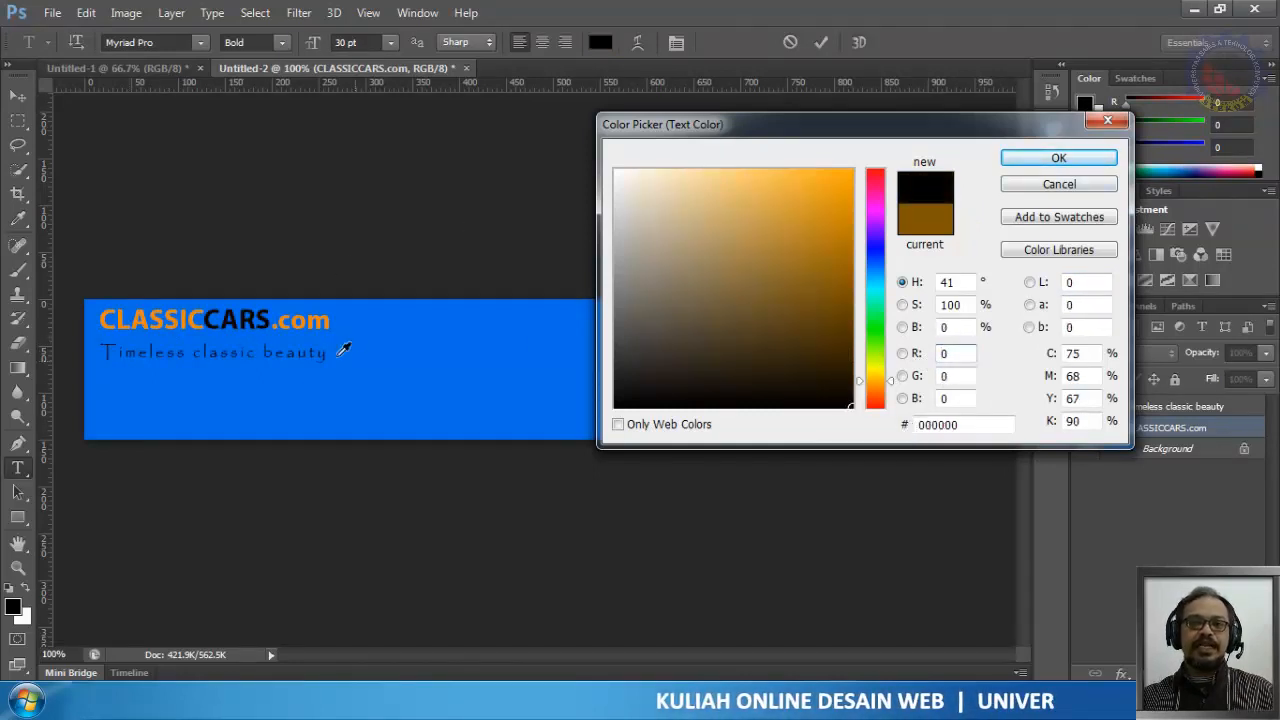
left_click_drag(852, 397, 850, 390)
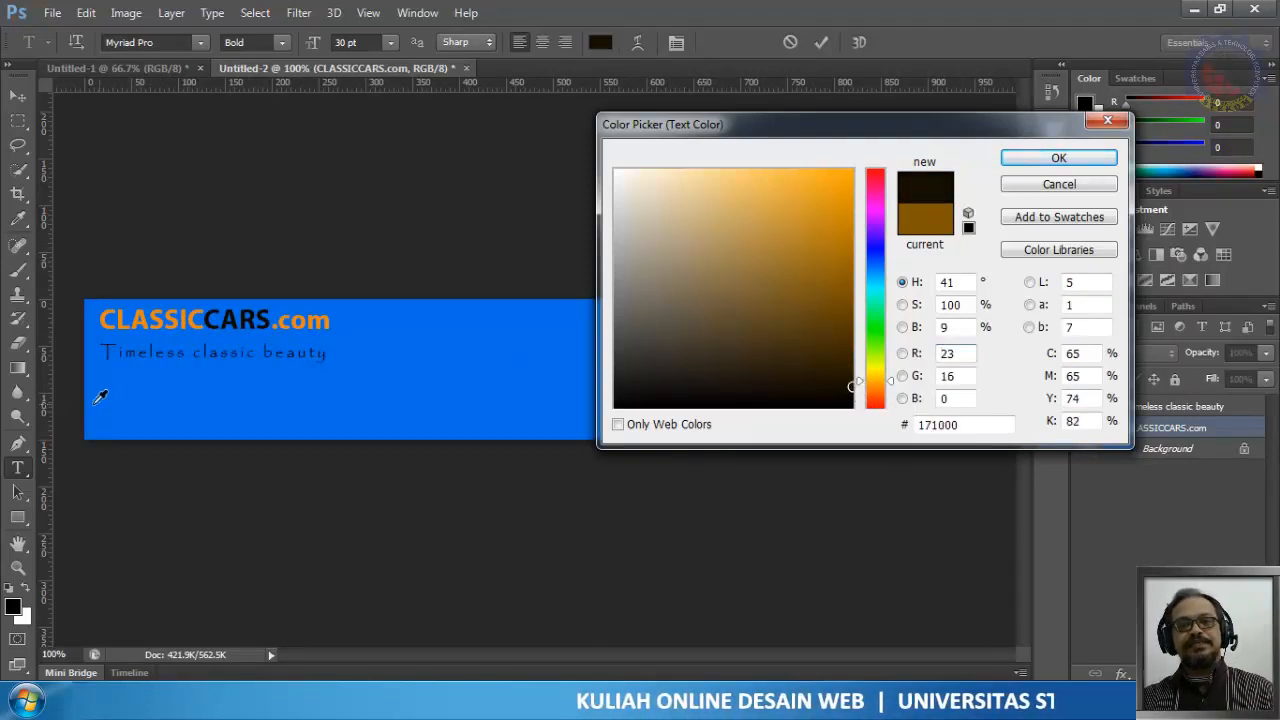
left_click(879, 383)
left_click_drag(851, 386, 851, 279)
left_click_drag(948, 283, 959, 270)
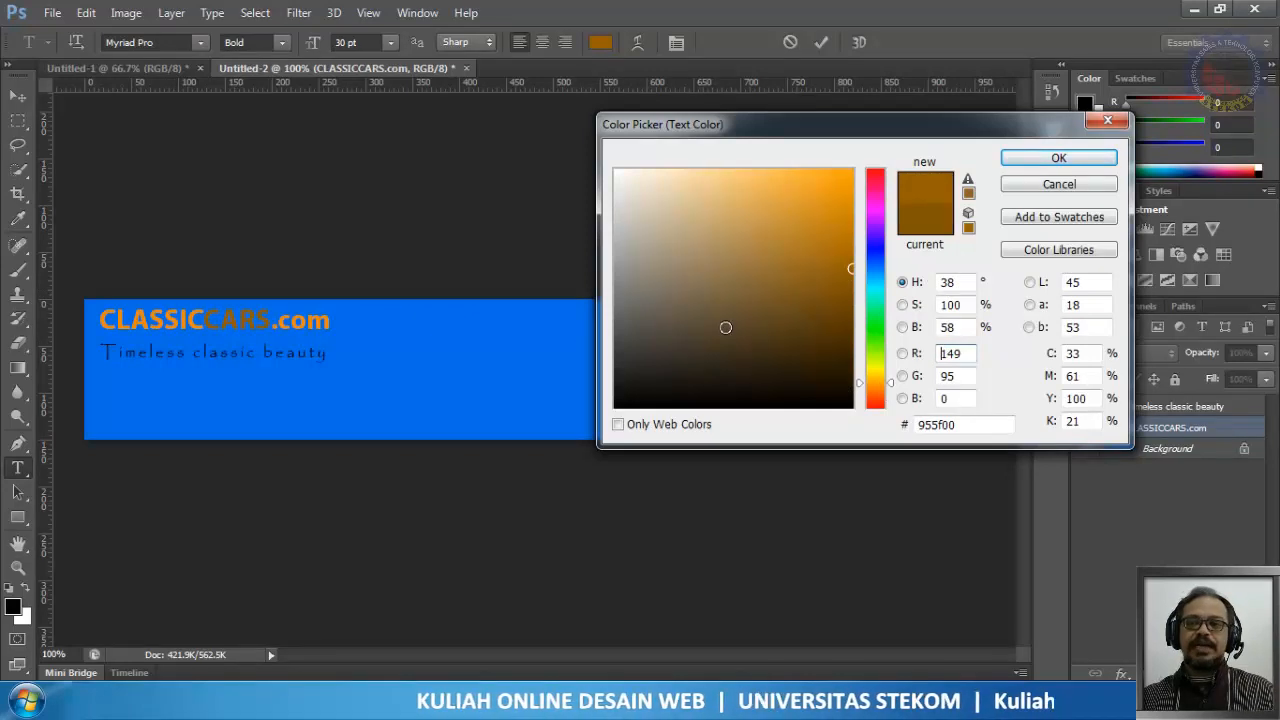
left_click_drag(851, 298, 851, 326)
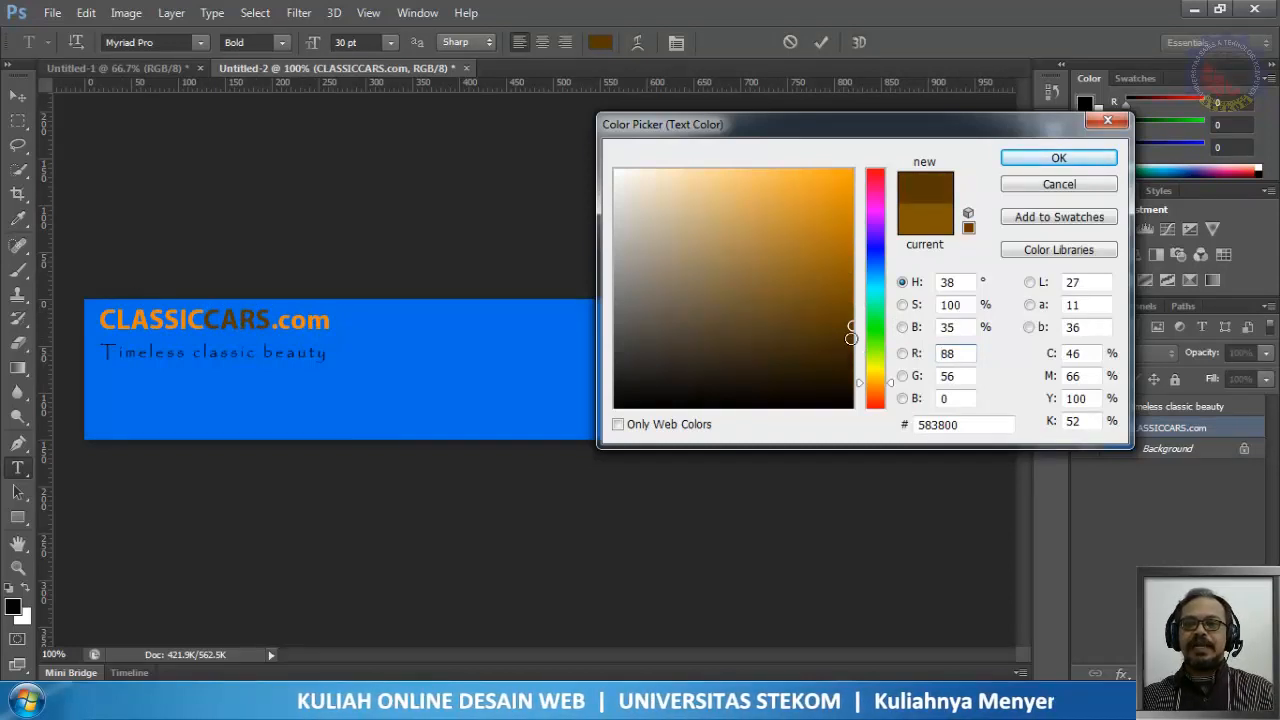
left_click_drag(851, 338, 851, 343)
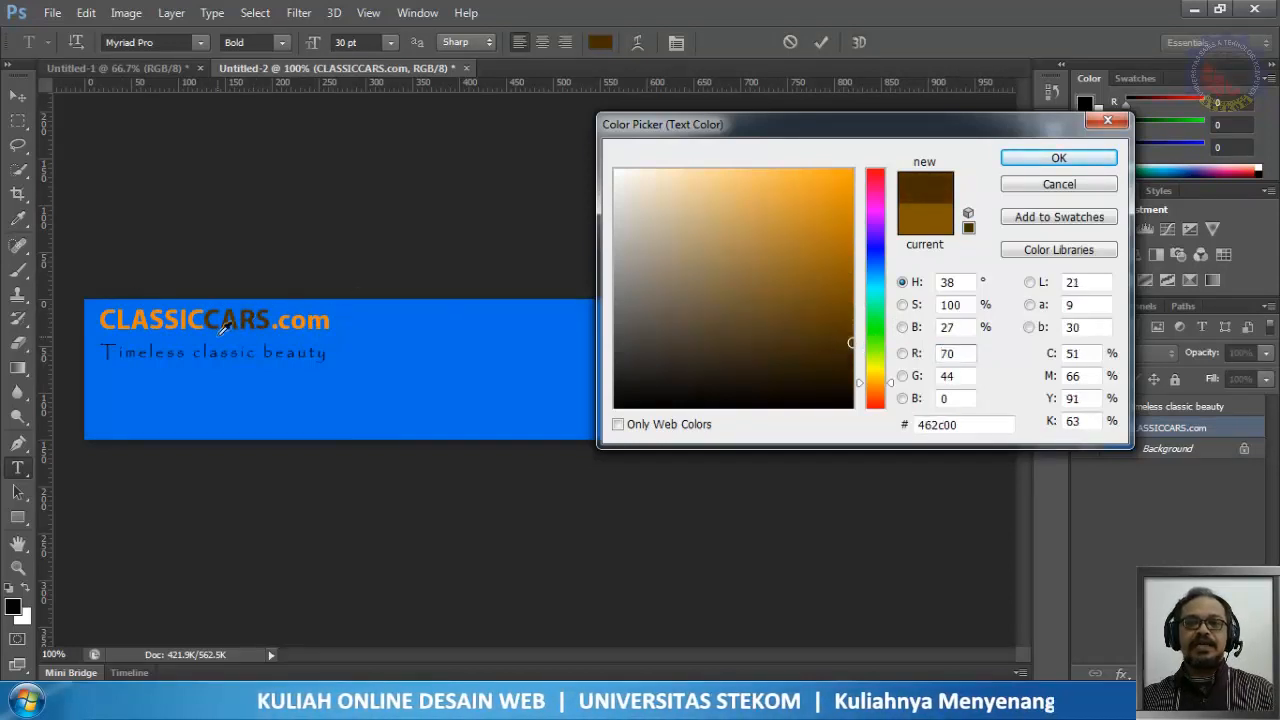
left_click(1058, 158)
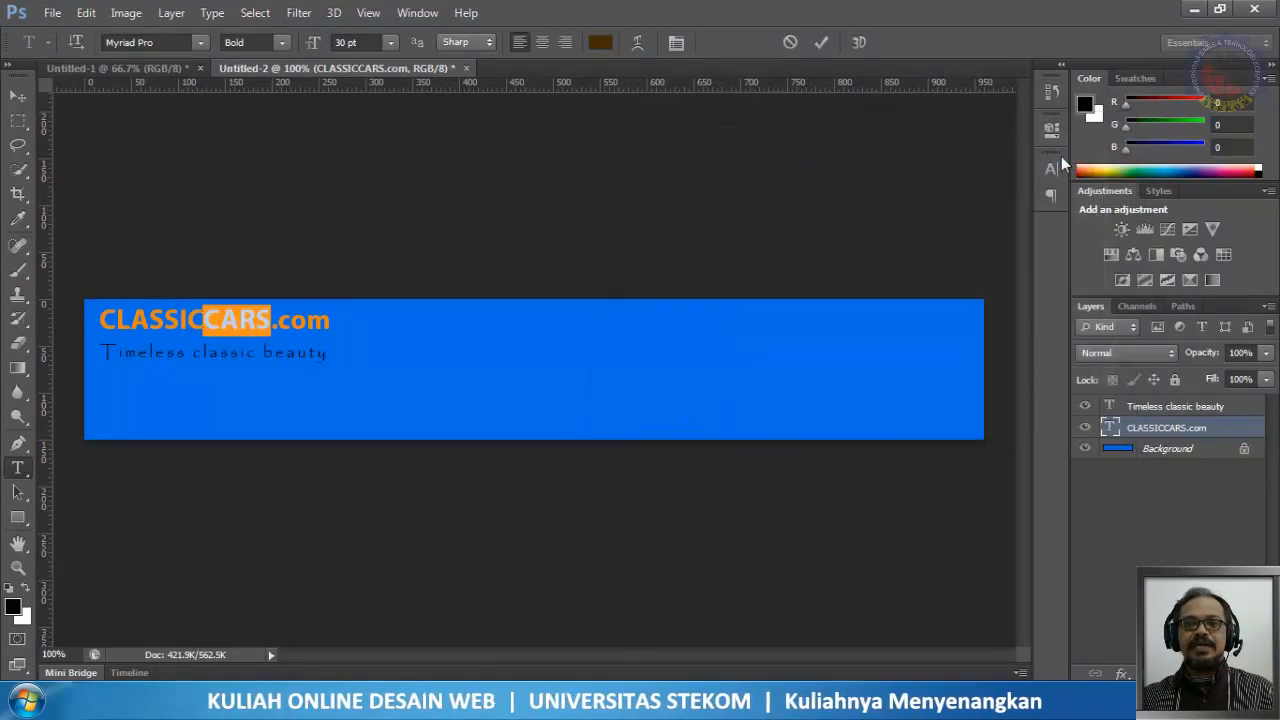
left_click(821, 42)
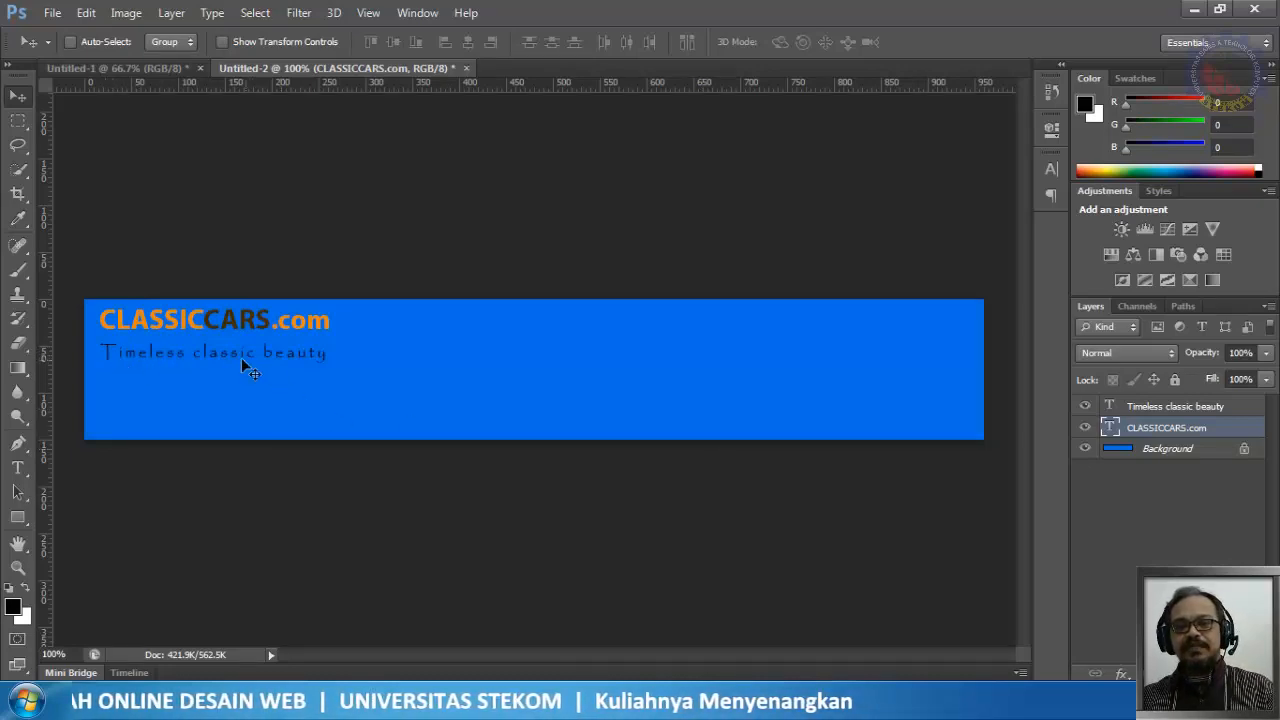
Step: Recolour the whole tagline "Timeless classic beauty" to white ffffff and commit the text
double_click(1110, 406)
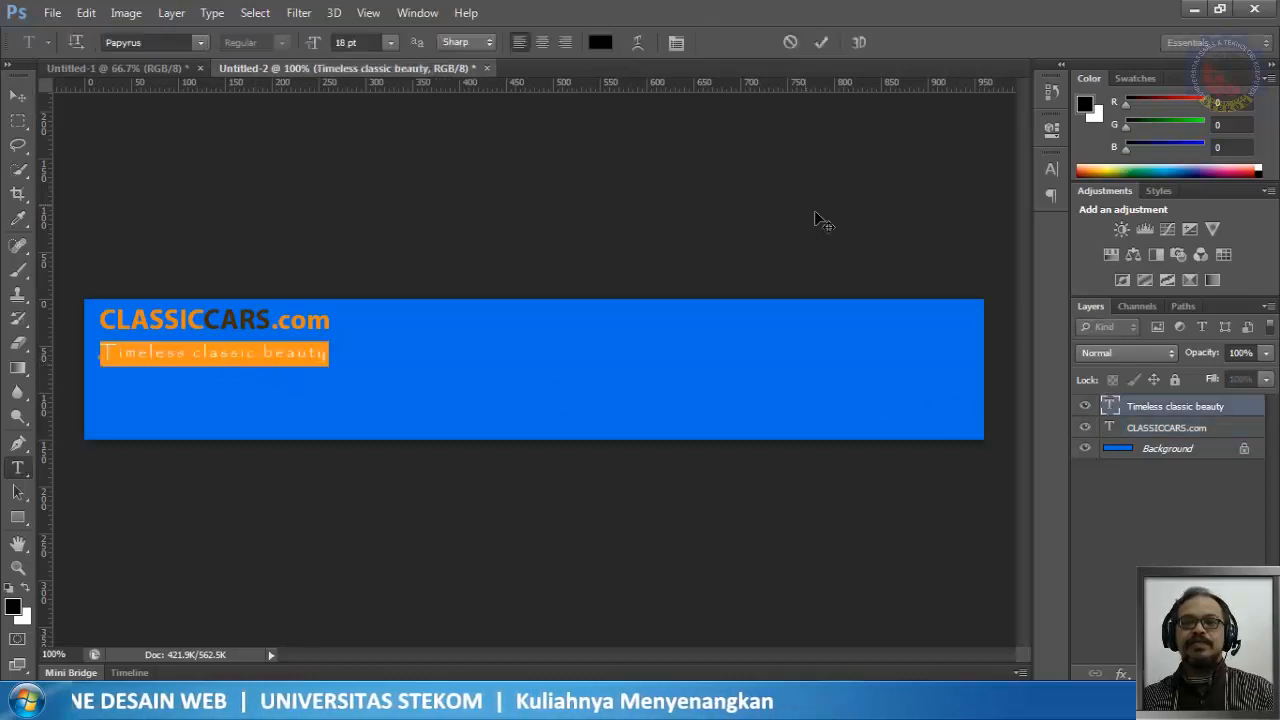
left_click(600, 42)
mouse_move(646, 204)
left_mouse_down()
mouse_move(620, 200)
mouse_move(579, 161)
left_mouse_up()
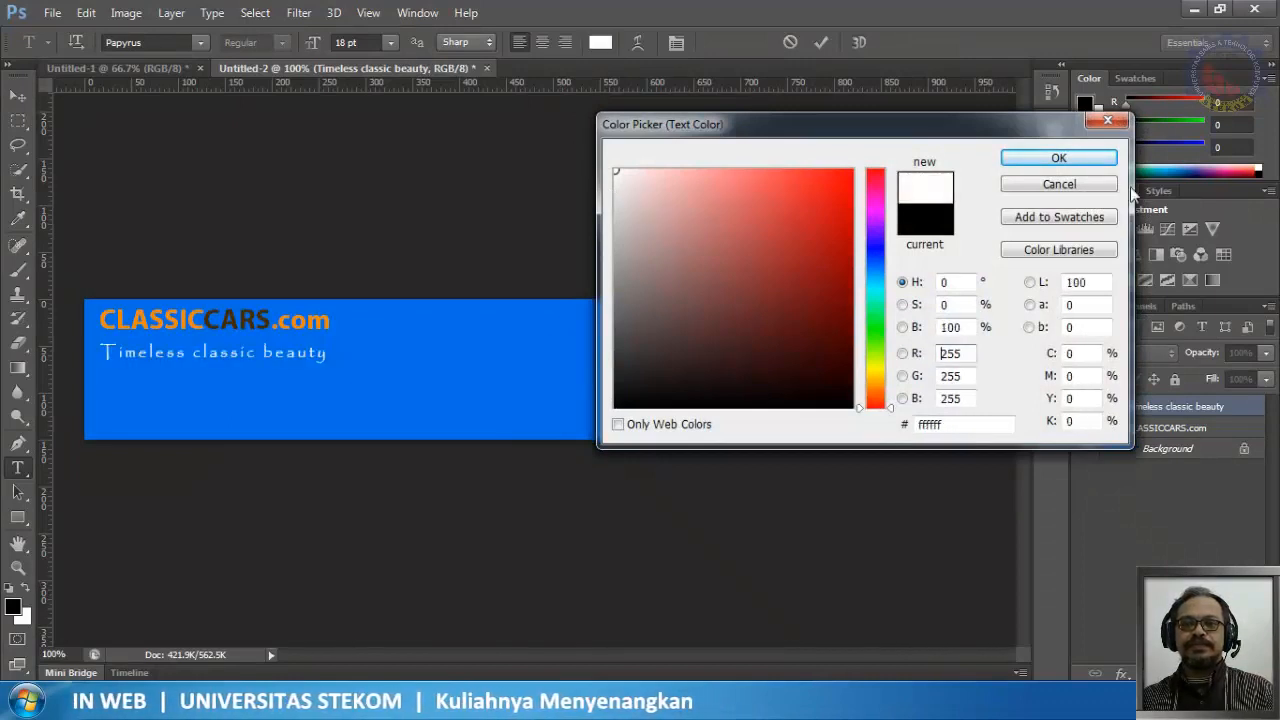
left_click(1058, 159)
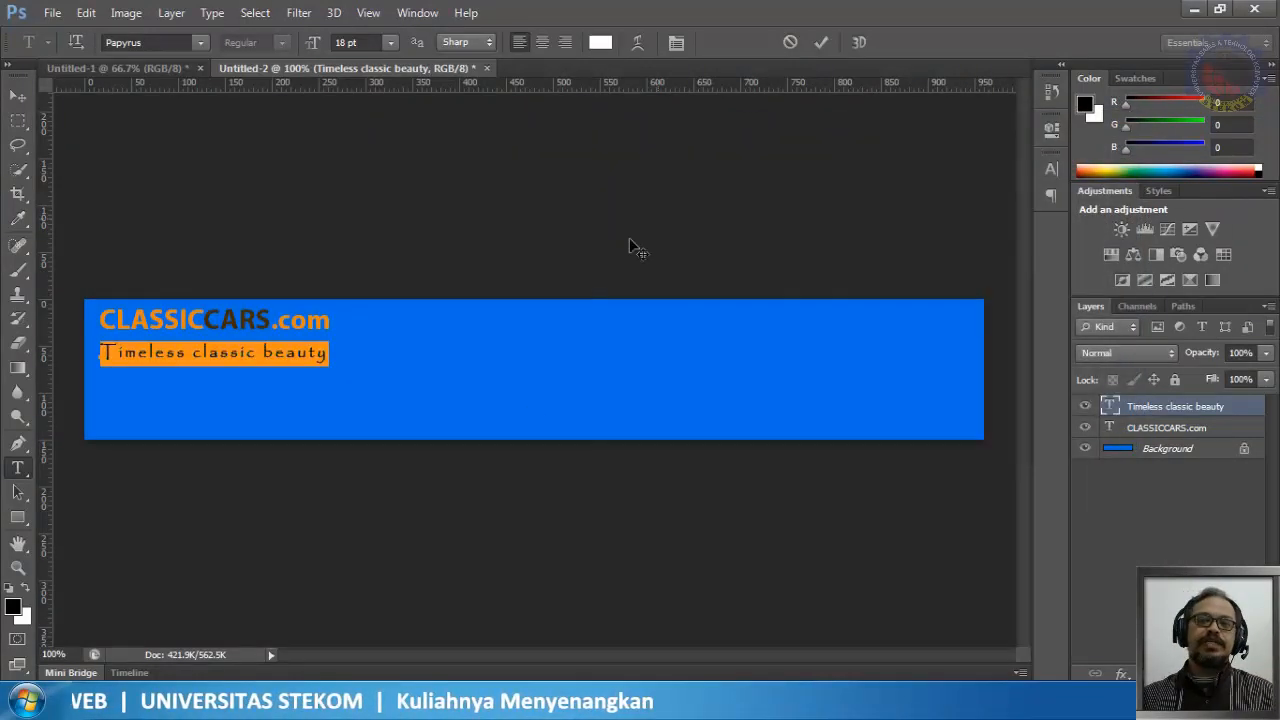
left_click(820, 44)
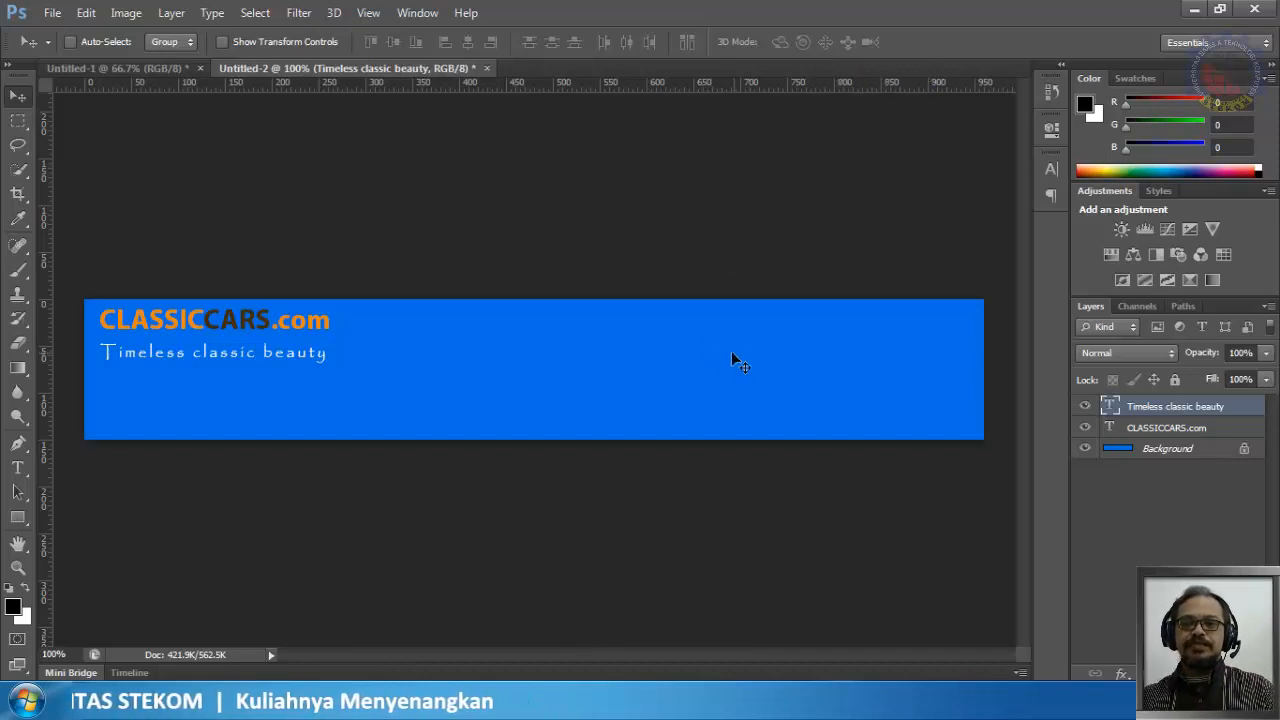
Step: Fill the Background layer with the darker blue 0052ae in Normal mode at 100% opacity
left_click(1120, 451)
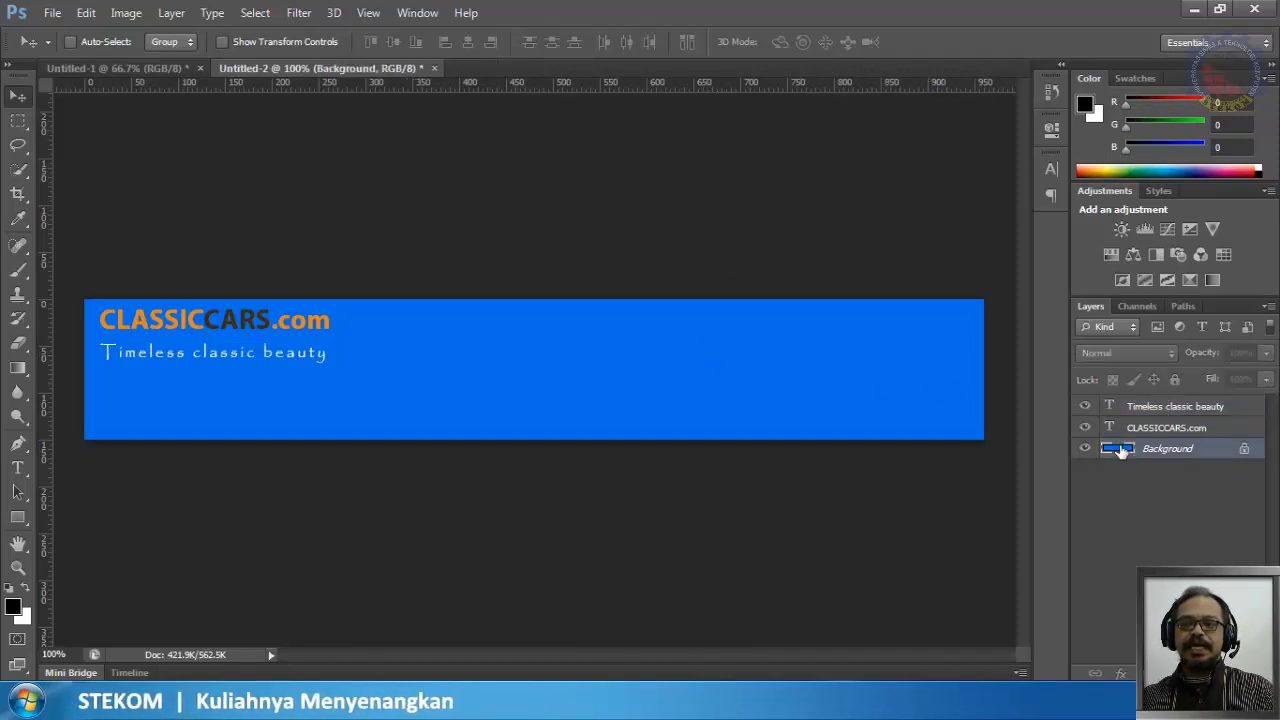
left_click(91, 17)
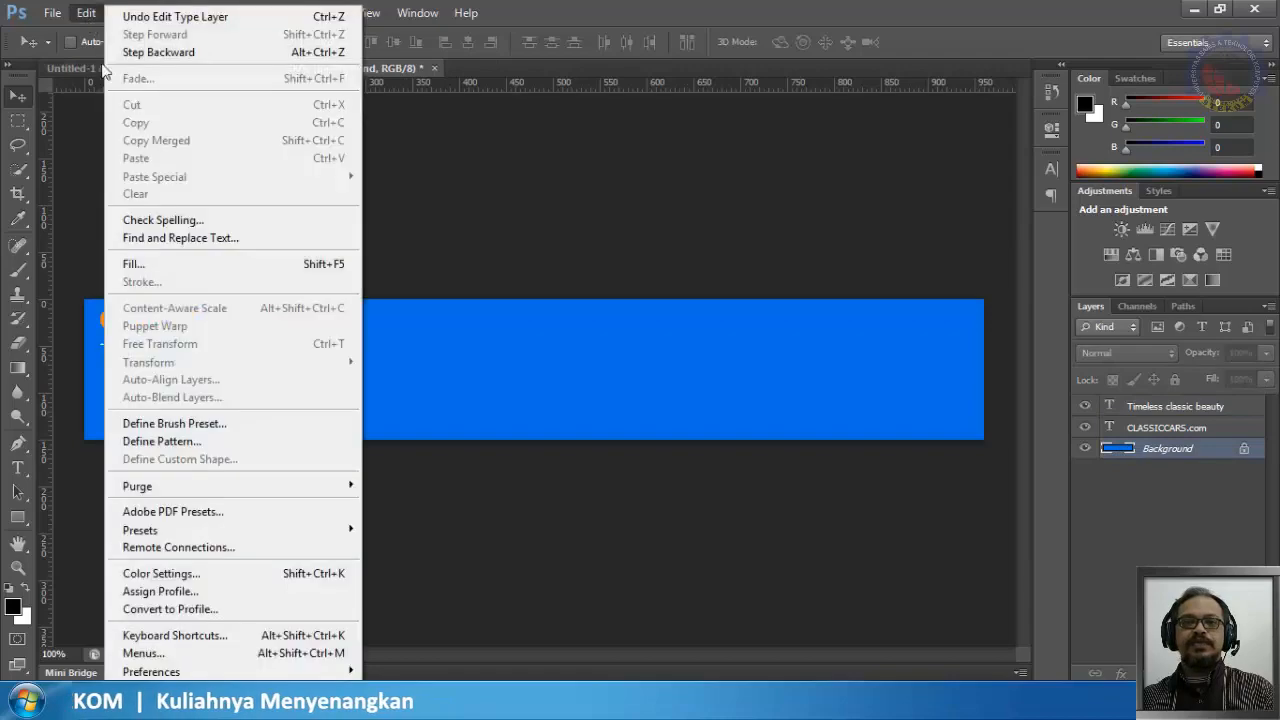
left_click(147, 262)
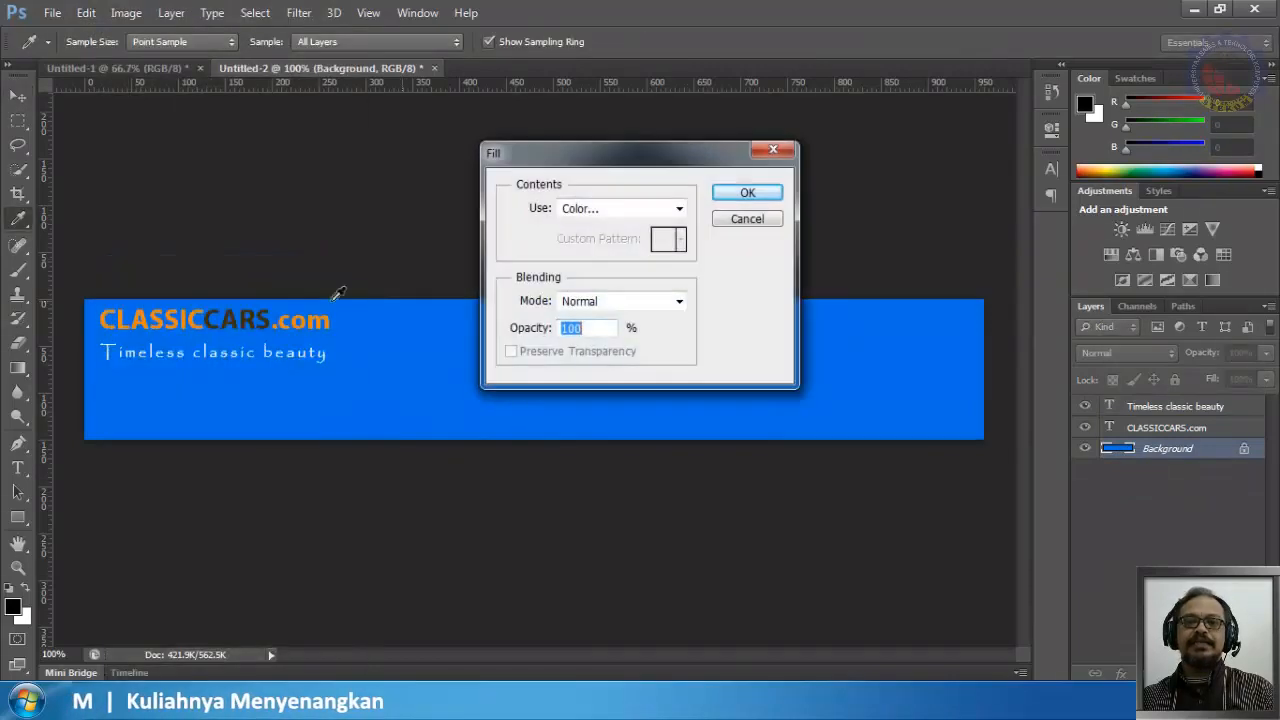
left_click(618, 208)
left_click(612, 258)
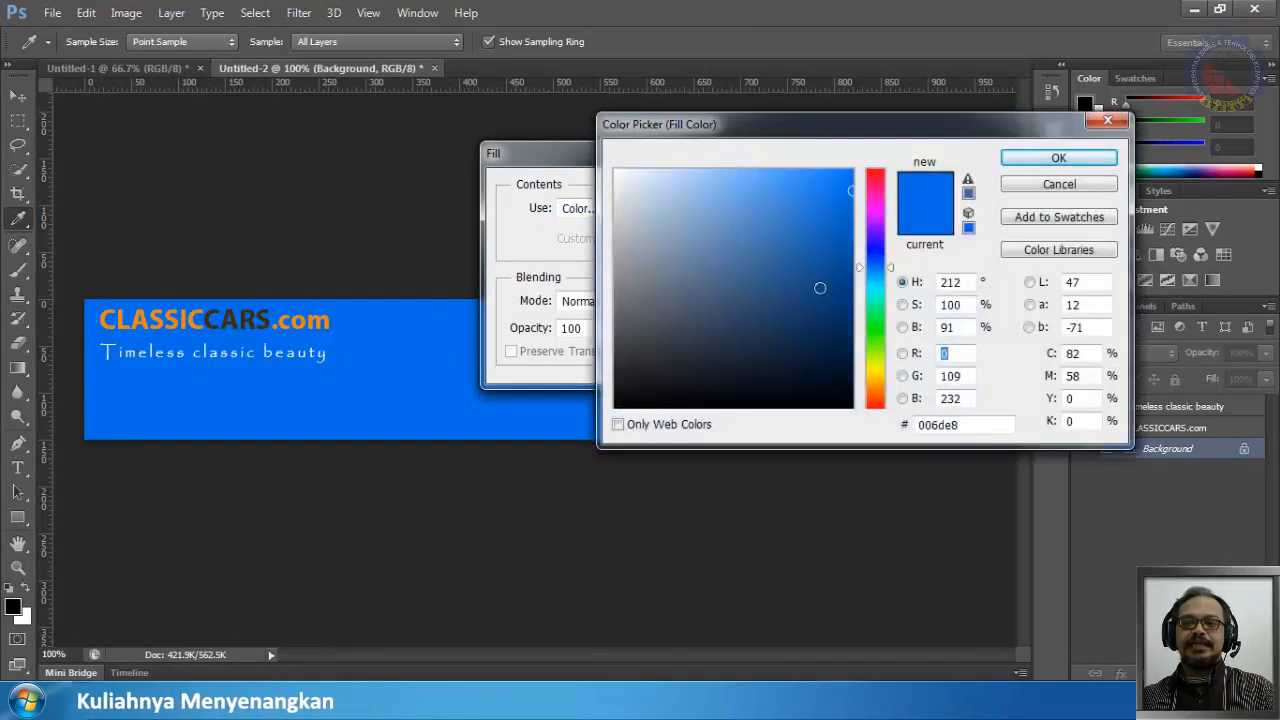
left_click_drag(852, 244, 887, 244)
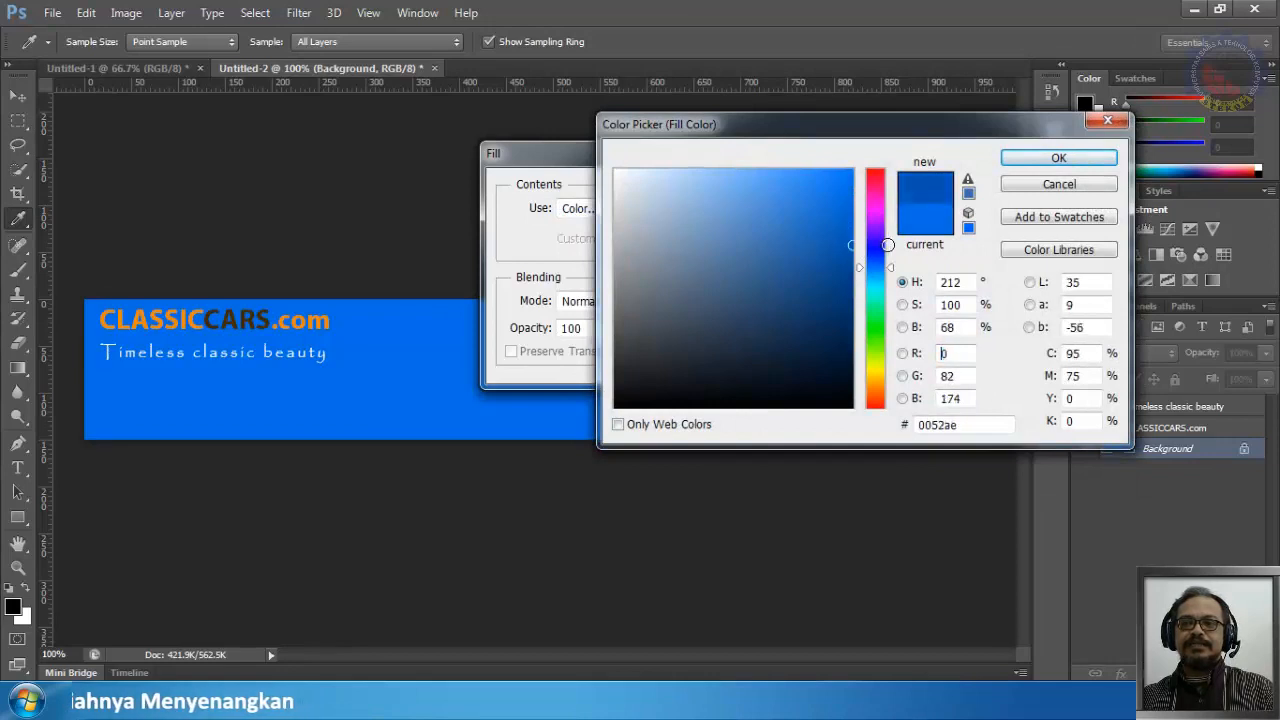
left_click(1064, 158)
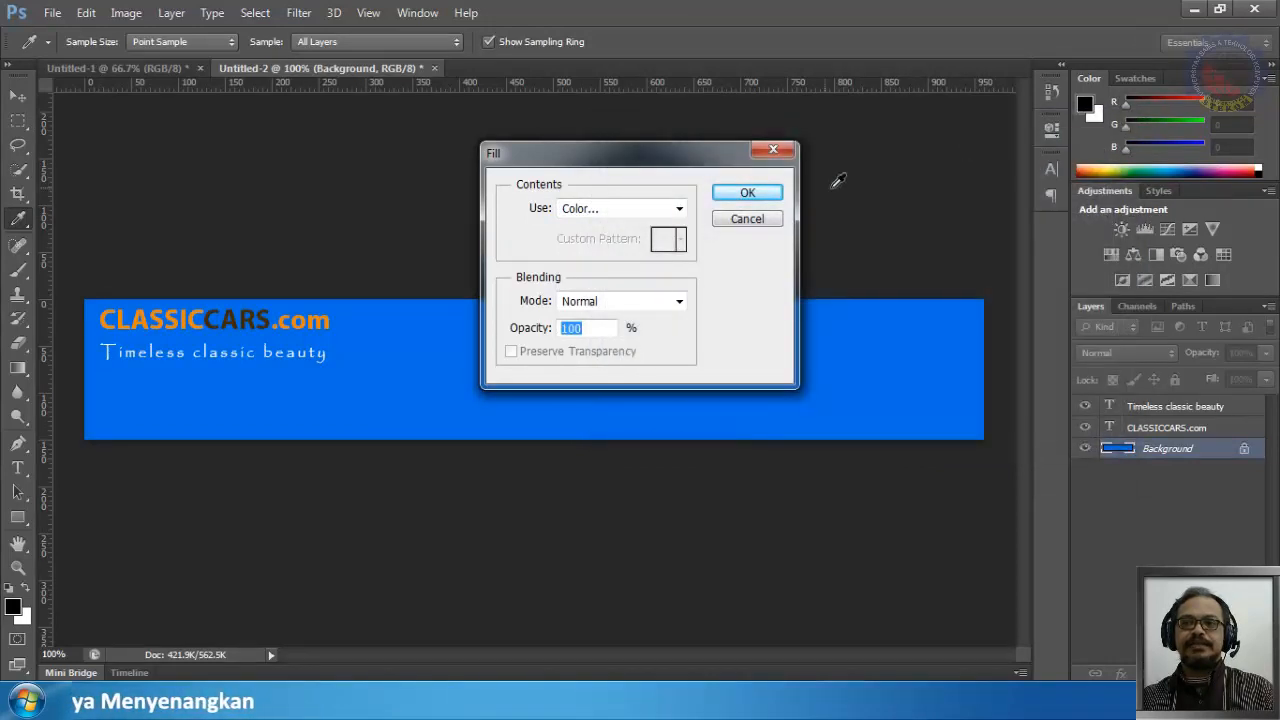
left_click(752, 198)
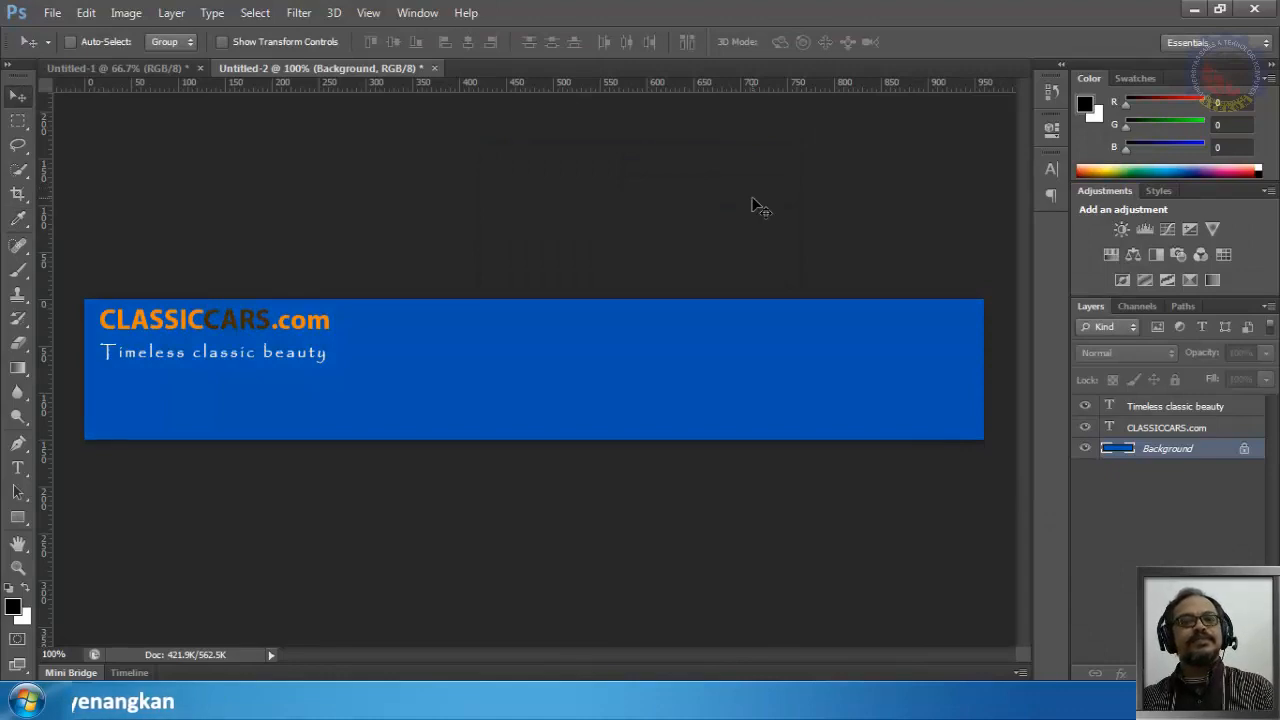
Step: Select the word CARS in the title and recolour it through orange shades to the orange-red ec3d00
double_click(1111, 428)
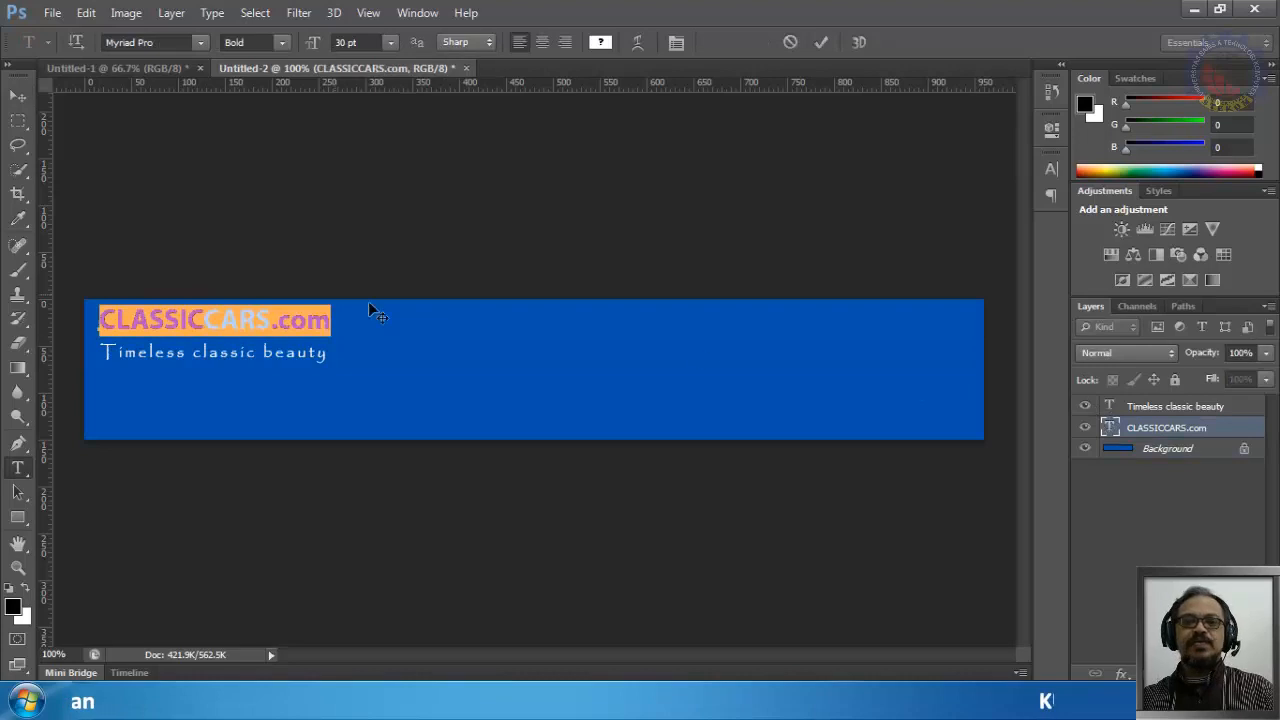
left_click_drag(202, 320, 270, 321)
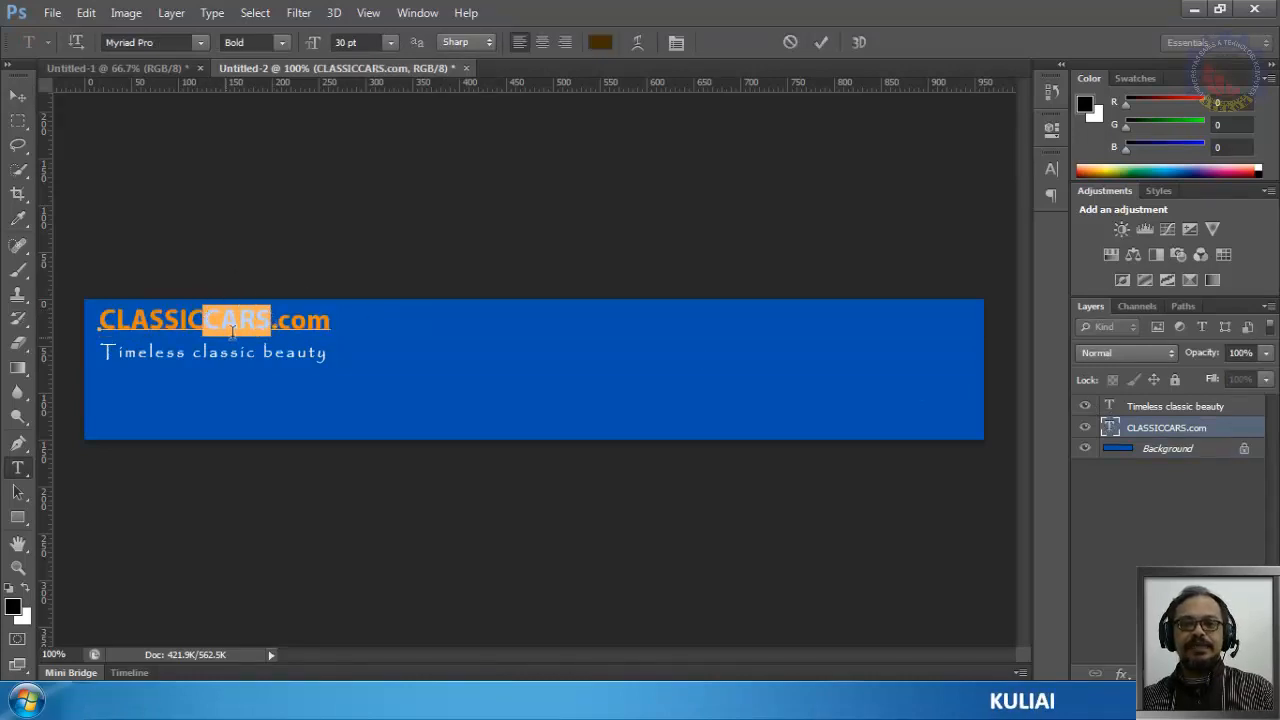
left_click(599, 44)
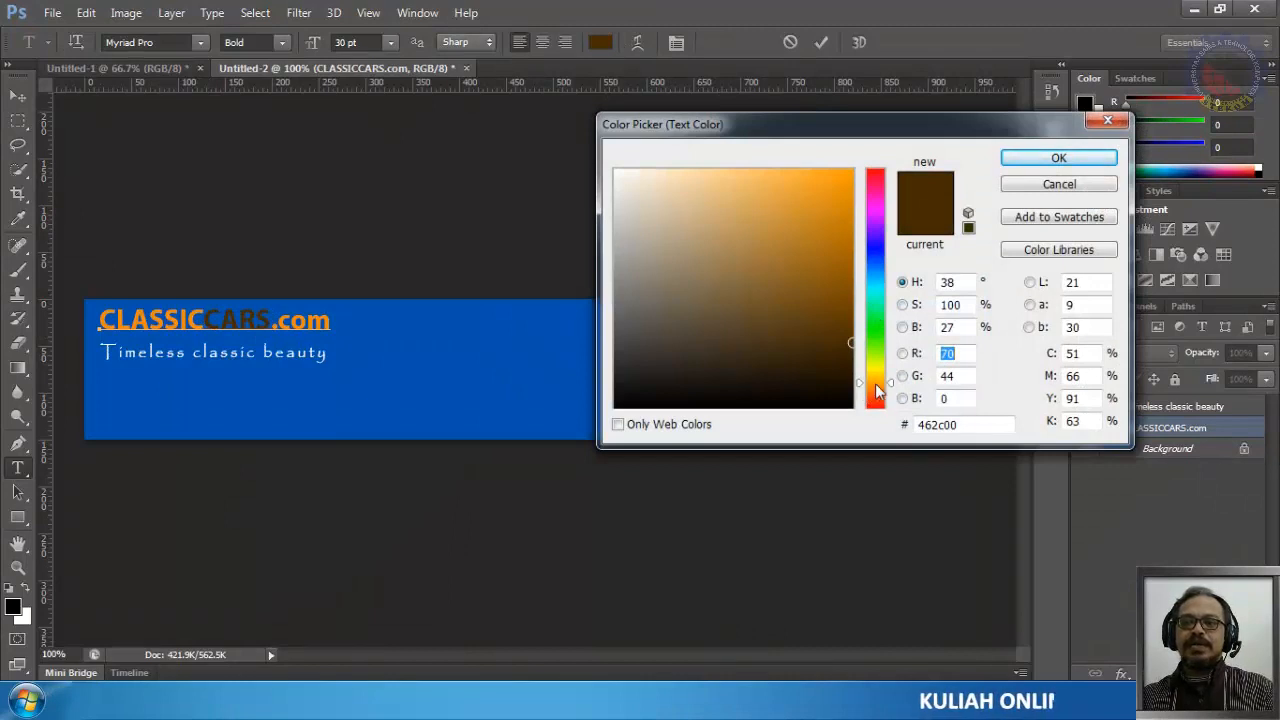
left_click(842, 292)
left_click_drag(842, 292, 923, 206)
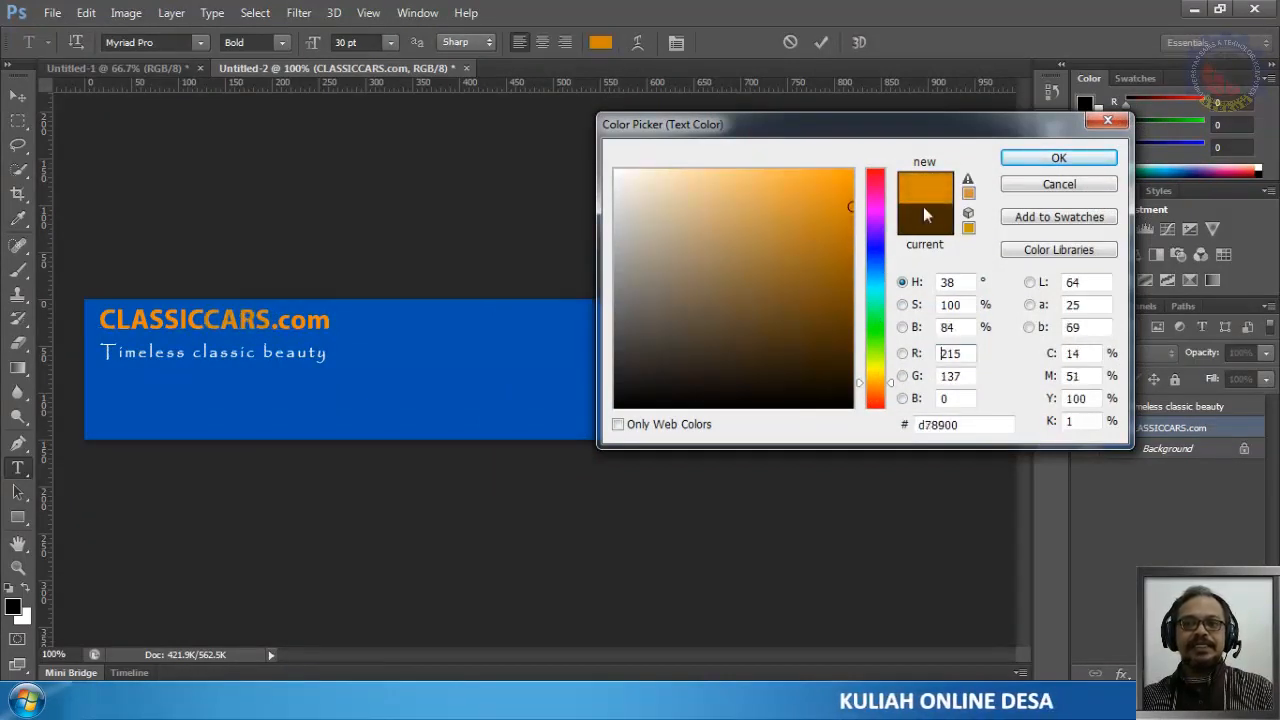
mouse_move(848, 233)
left_mouse_down()
mouse_move(849, 246)
mouse_move(791, 263)
mouse_move(800, 237)
mouse_move(781, 237)
left_mouse_up()
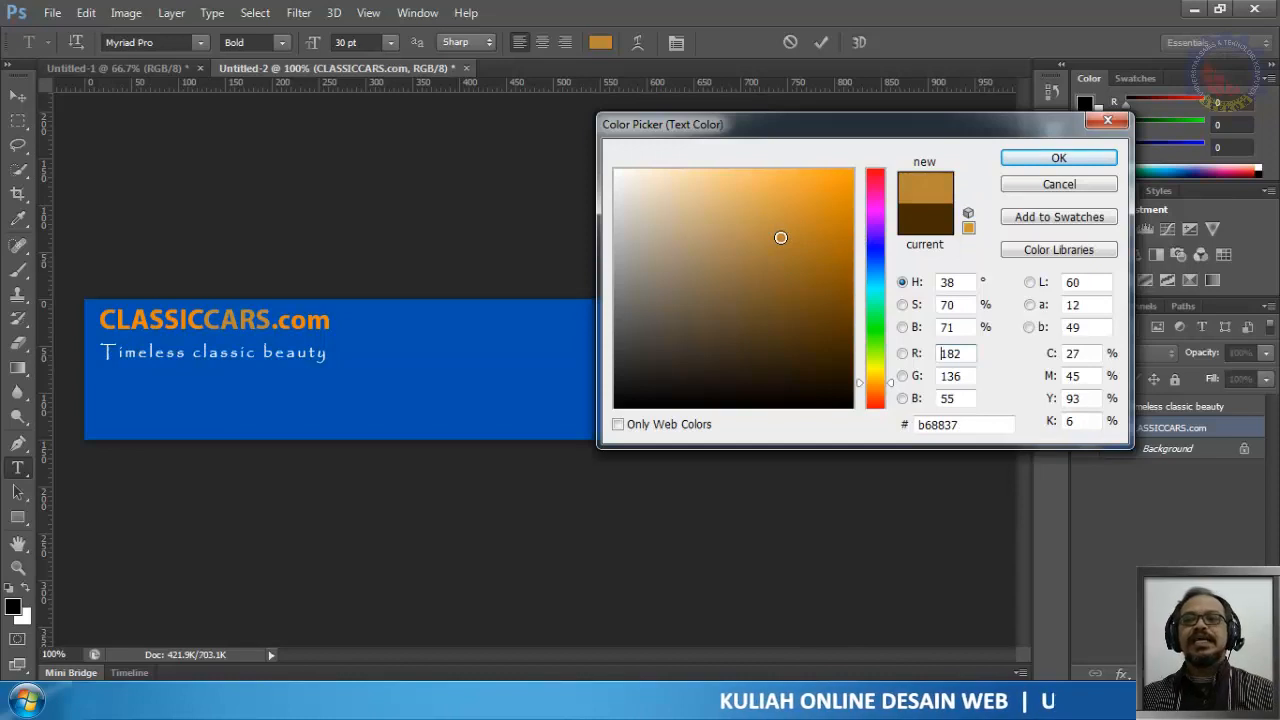
left_click(885, 389)
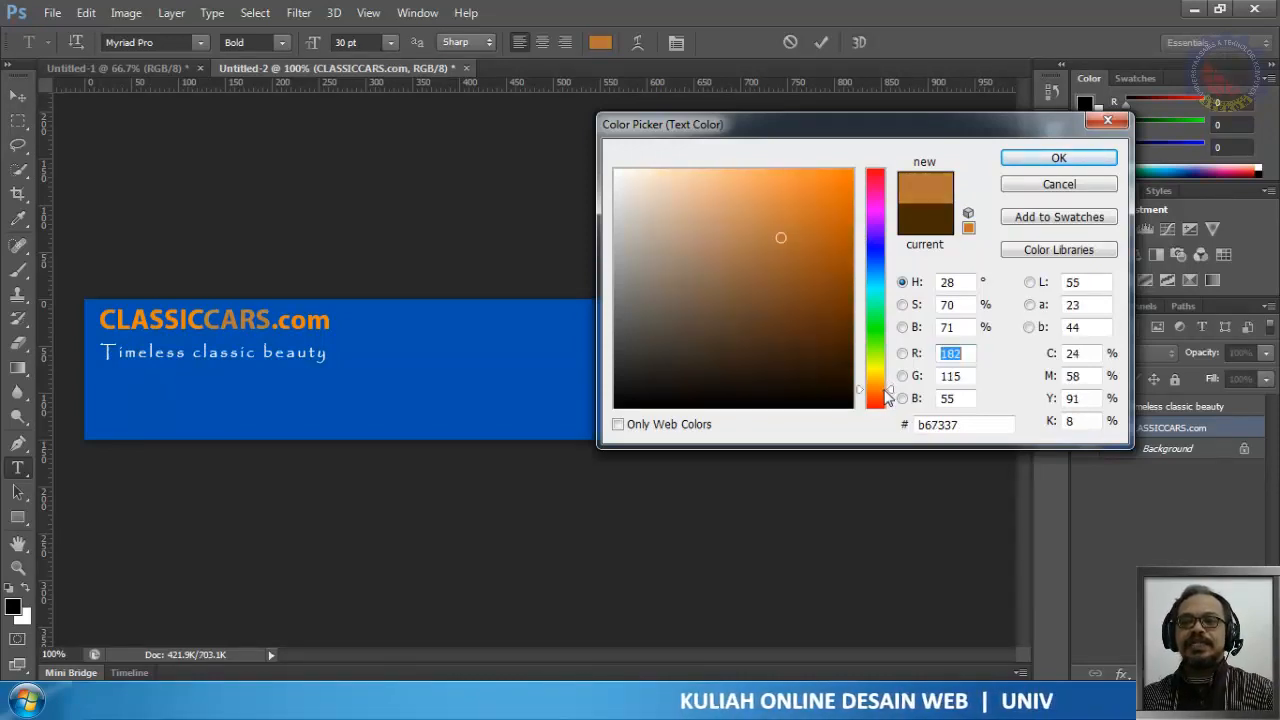
left_click_drag(884, 393, 884, 396)
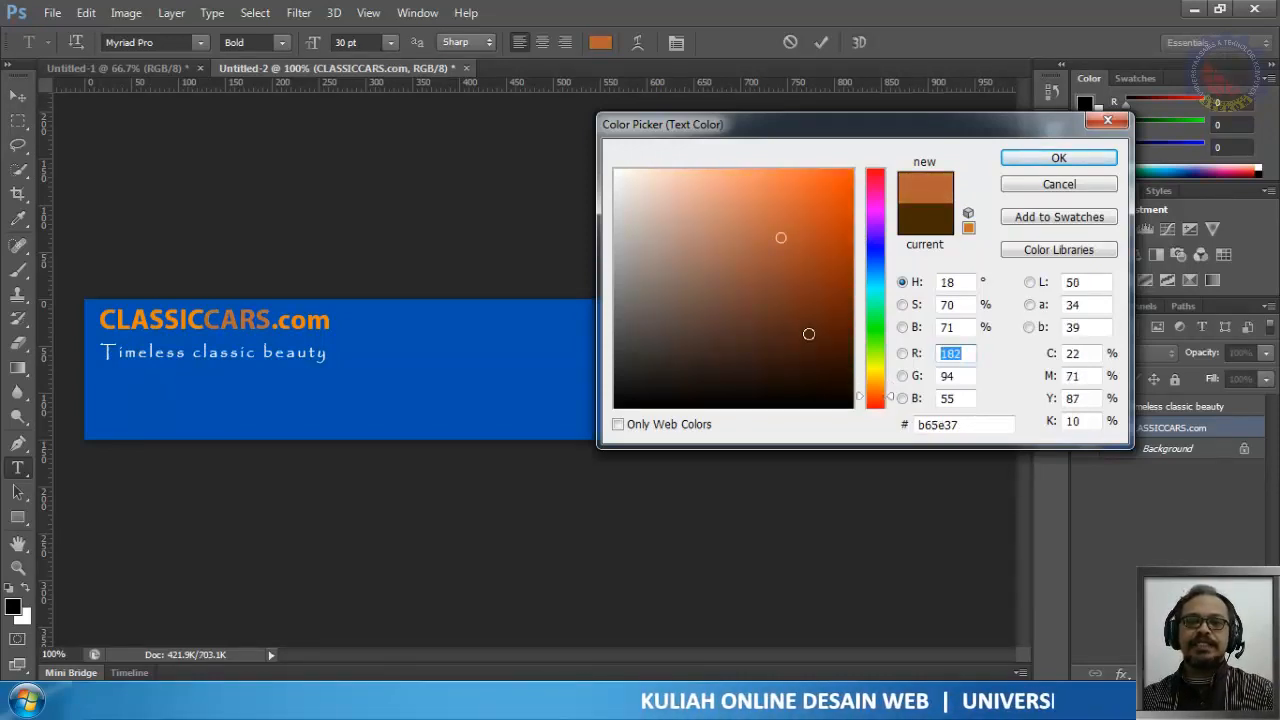
left_click_drag(826, 266, 906, 238)
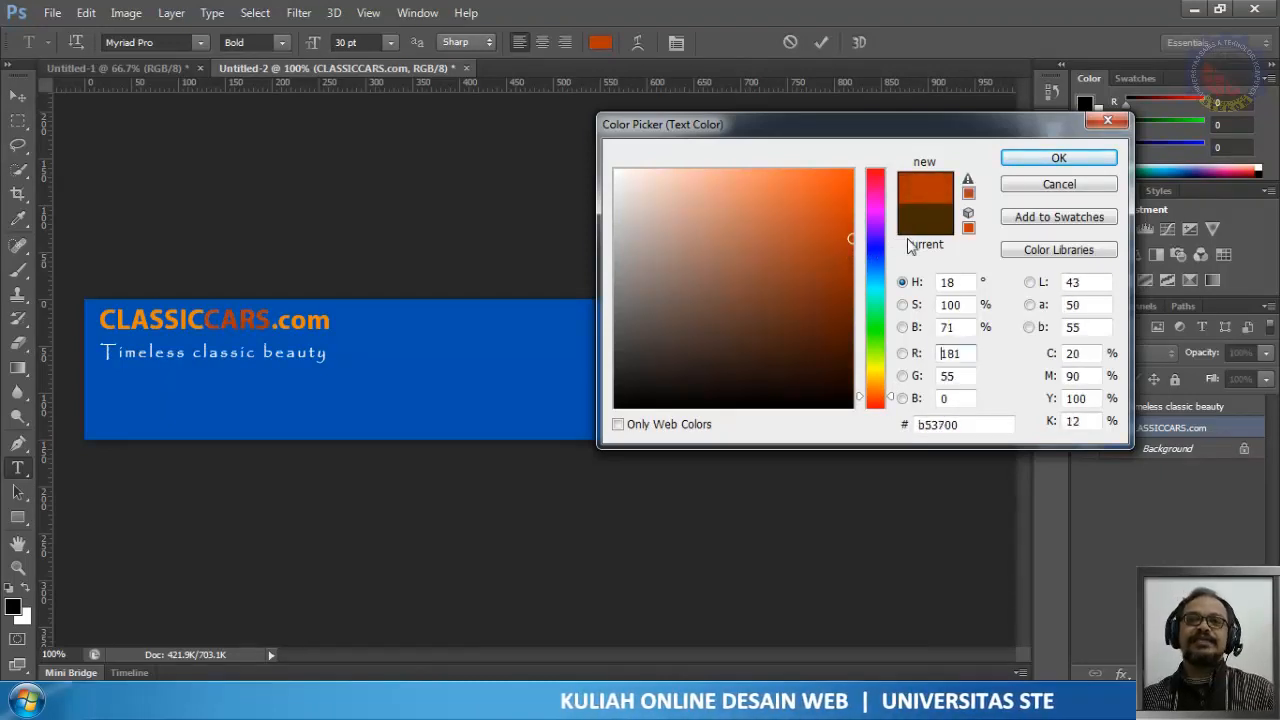
left_click_drag(820, 215, 912, 198)
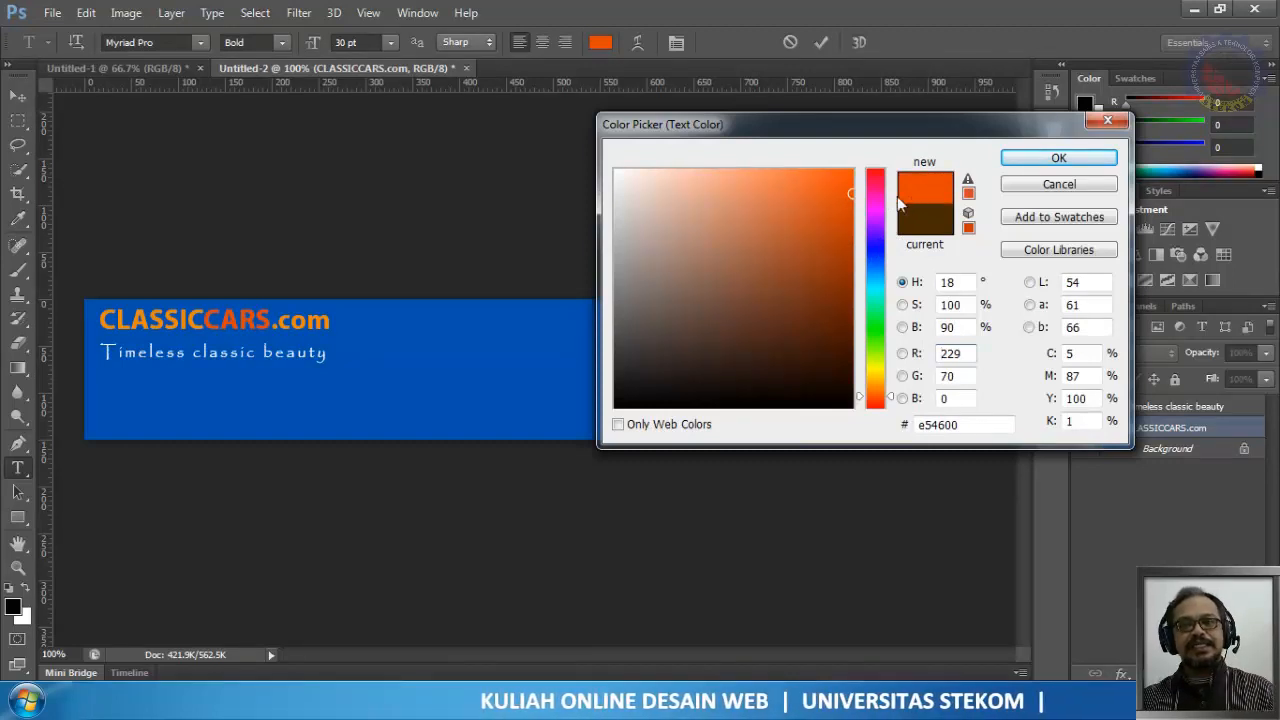
left_click(872, 397)
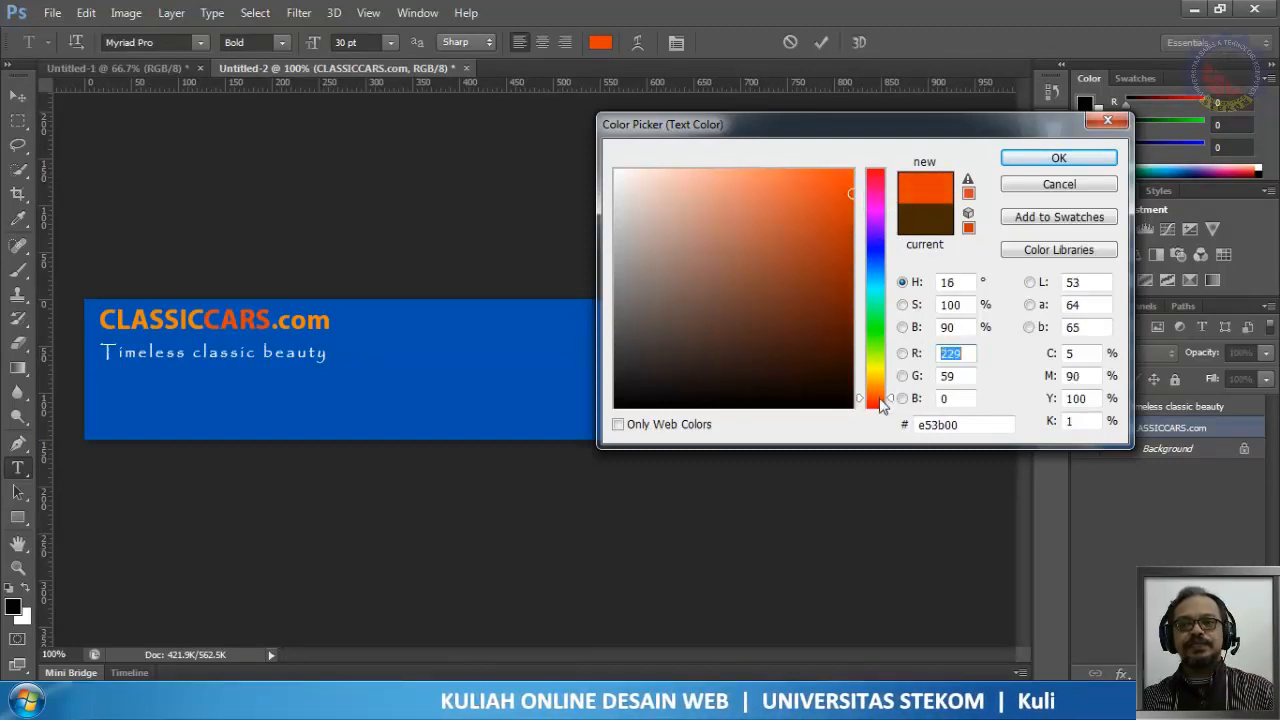
left_click(851, 189)
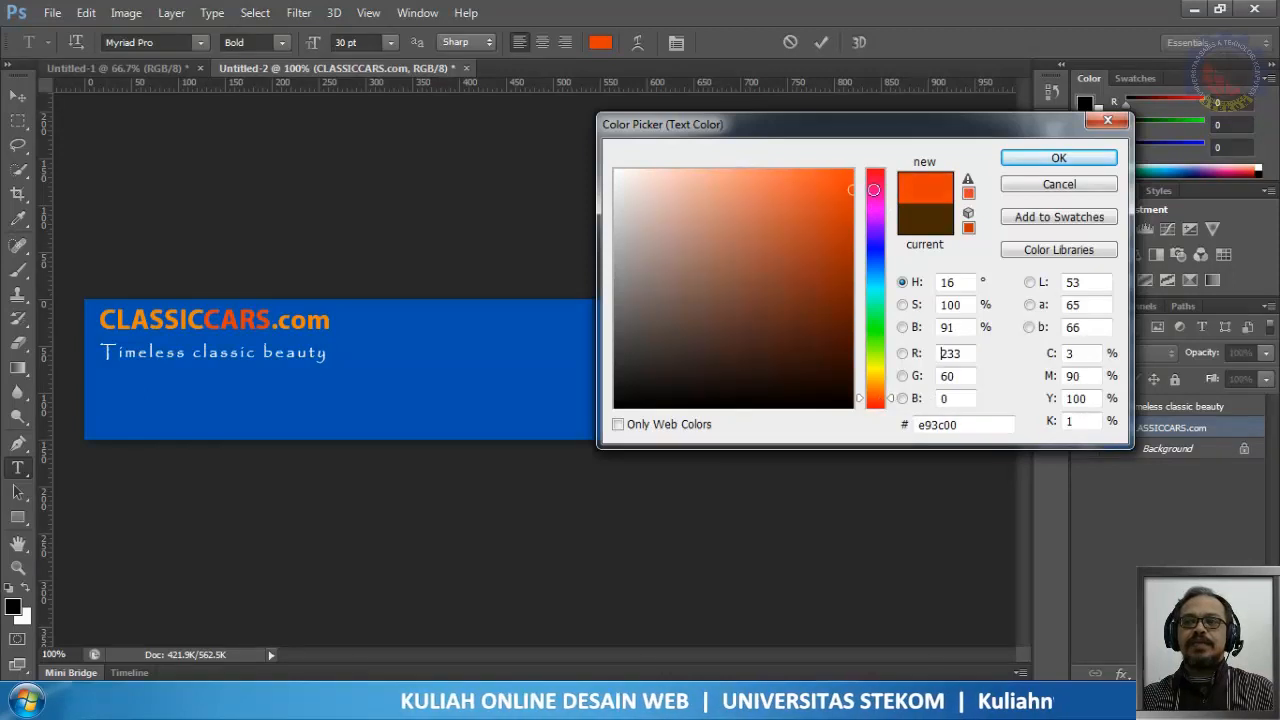
mouse_move(897, 190)
left_mouse_down()
mouse_move(917, 211)
mouse_move(939, 186)
left_mouse_up()
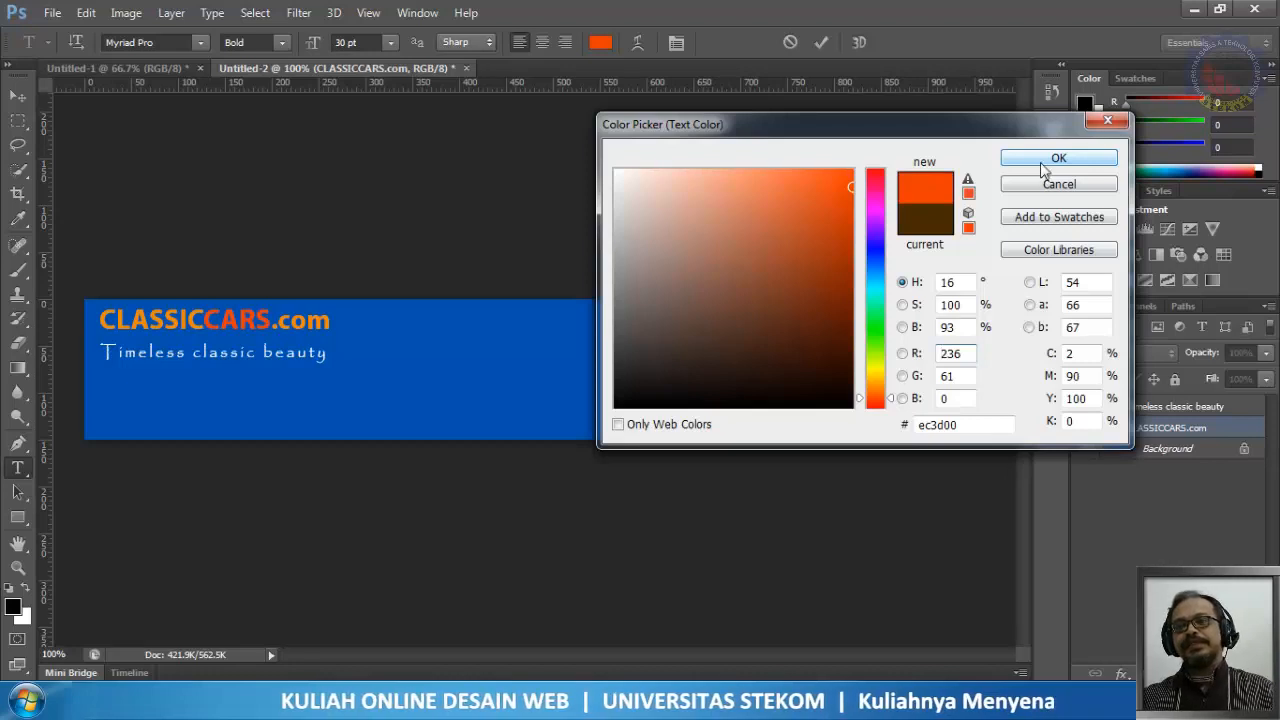
Step: Change the word CARS to light peach ffb9a0 after trying white and other peach tints, and commit the text
mouse_move(734, 203)
left_mouse_down()
mouse_move(534, 186)
mouse_move(540, 138)
left_mouse_up()
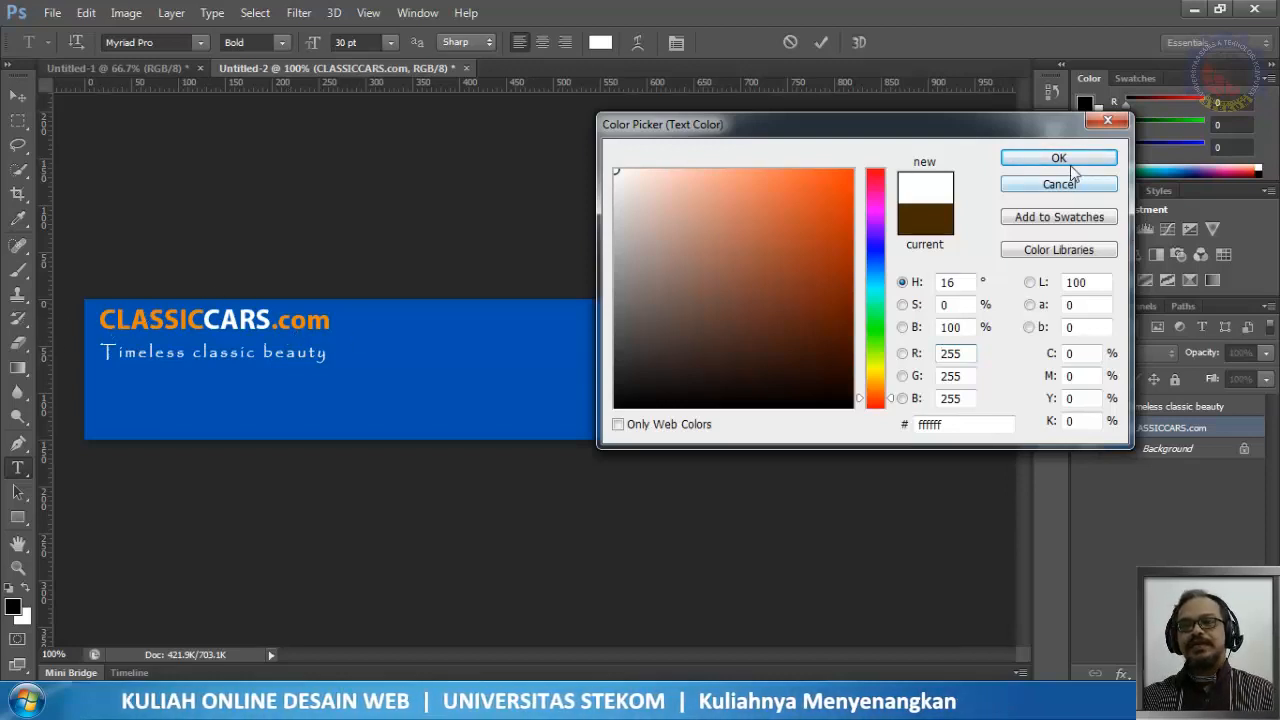
mouse_move(650, 192)
left_mouse_down()
mouse_move(556, 180)
mouse_move(686, 166)
mouse_move(674, 163)
left_mouse_up()
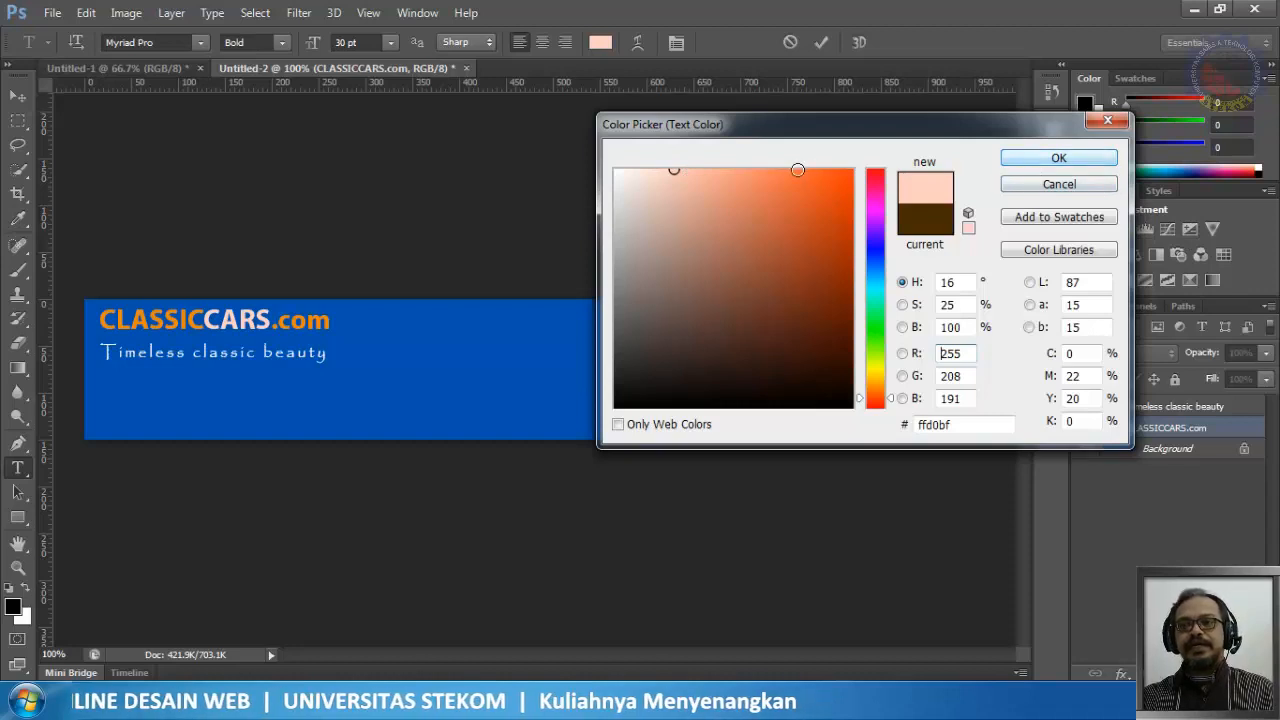
left_click_drag(707, 172, 719, 152)
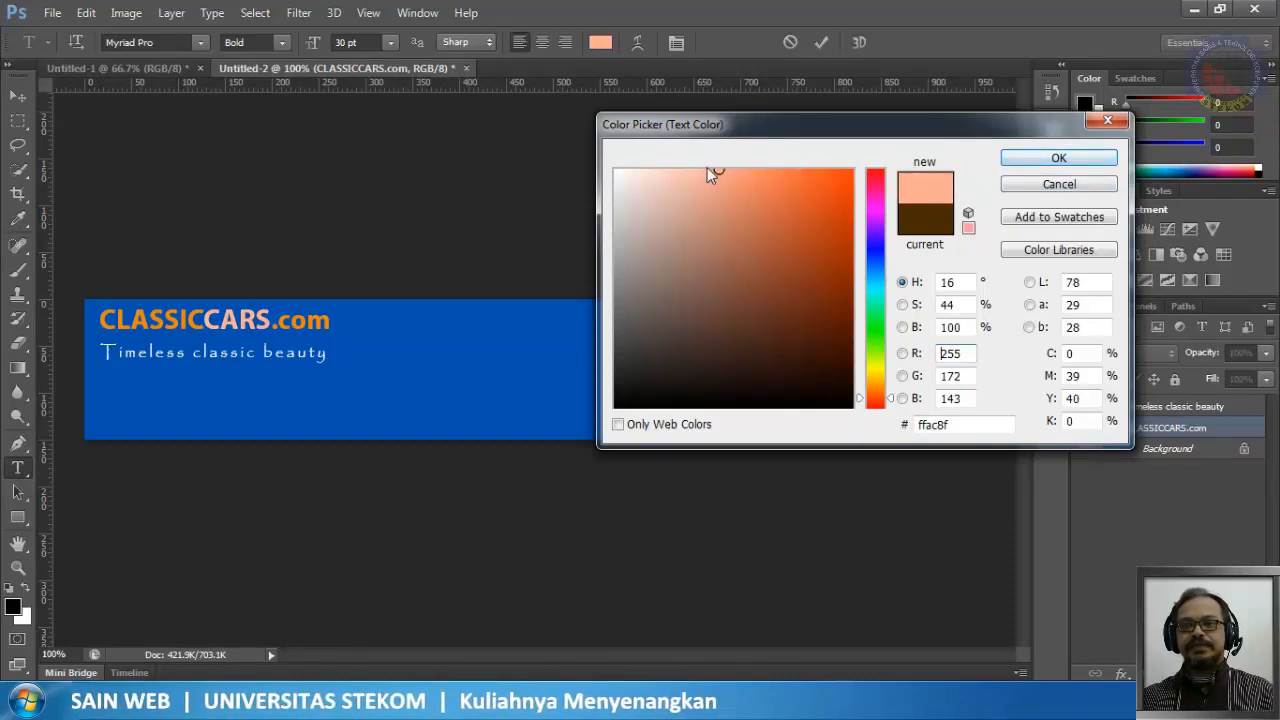
key("Tab")
mouse_move(703, 176)
left_mouse_down()
mouse_move(691, 171)
mouse_move(703, 160)
left_mouse_up()
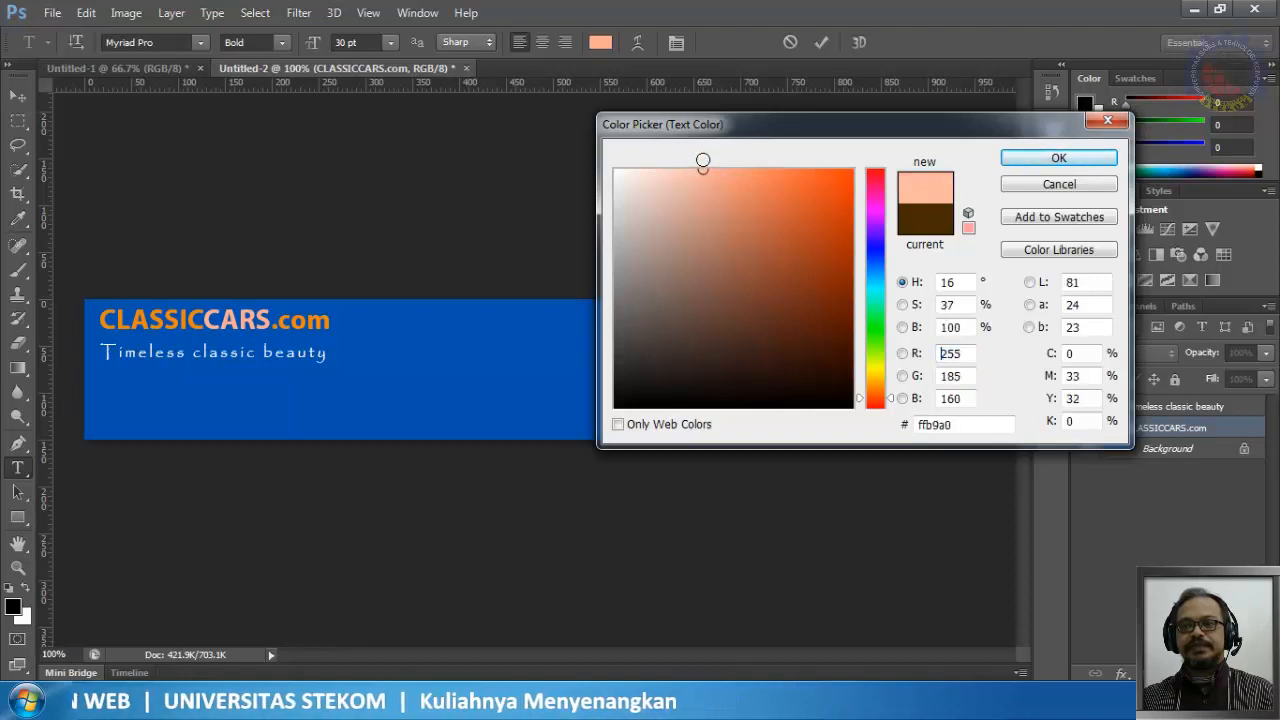
left_click(1016, 160)
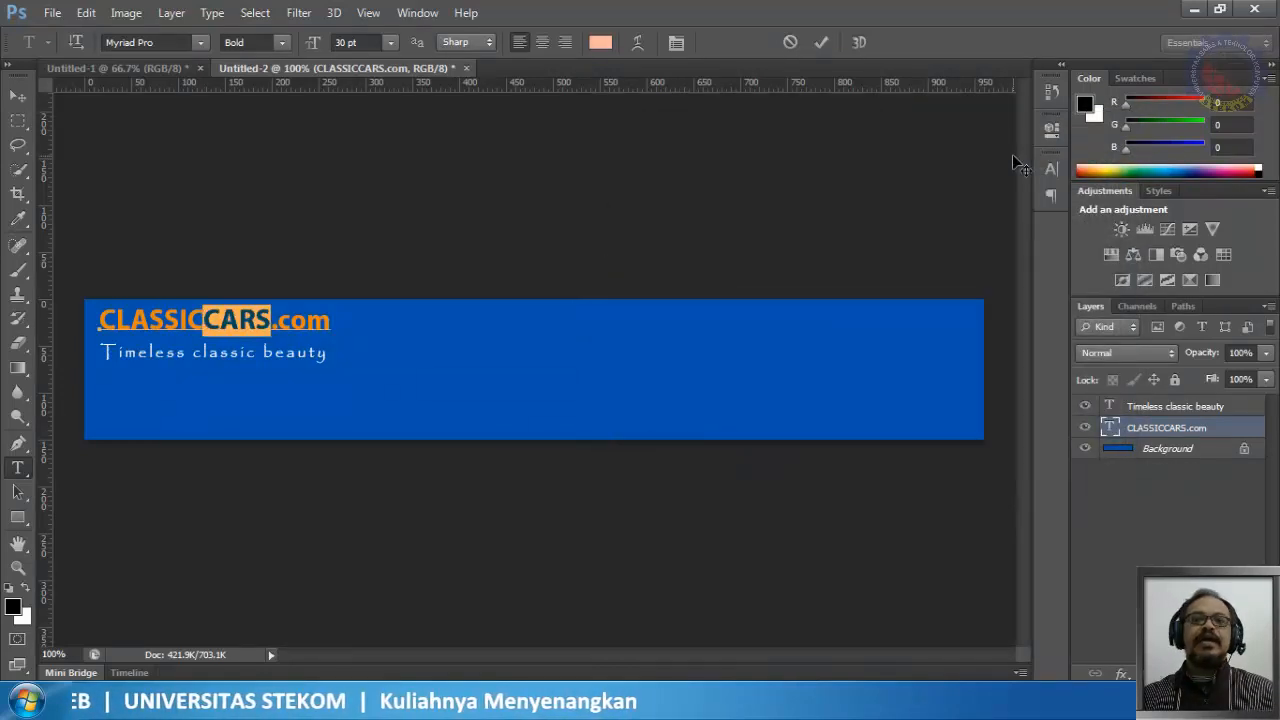
left_click(822, 42)
key("v")
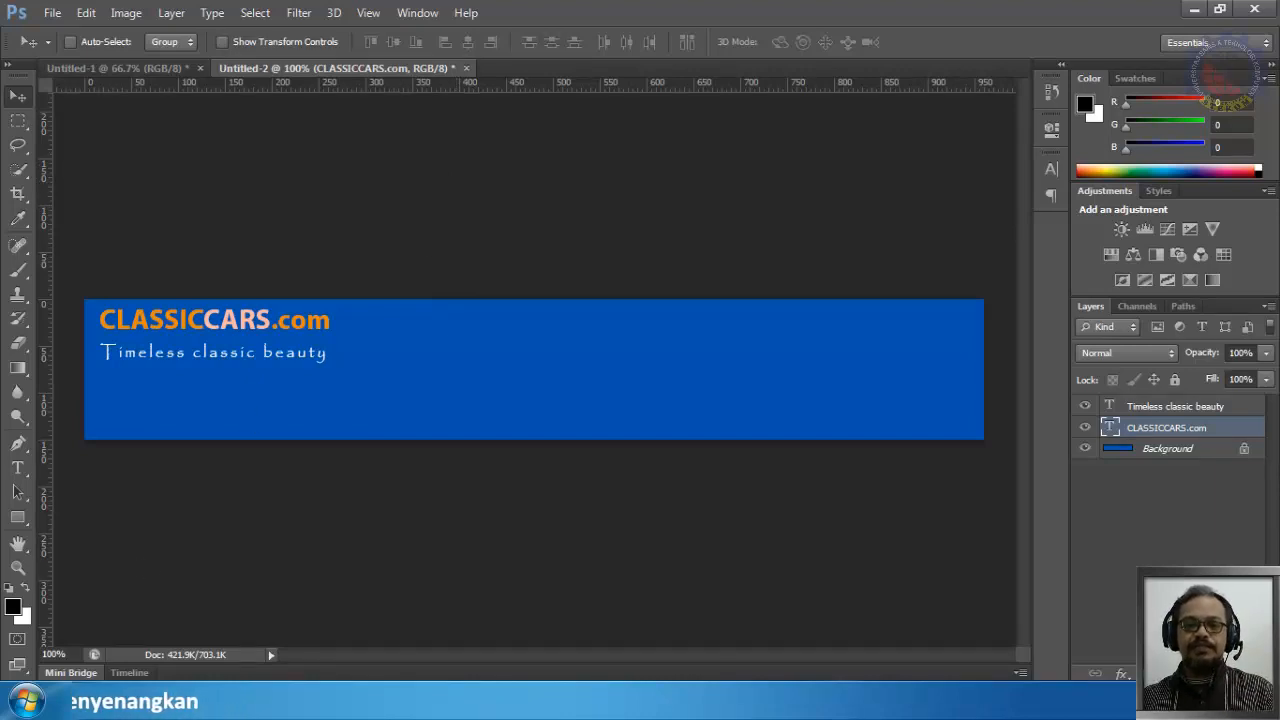
Step: Switch to the file explorer and open the pngkit_dodge-charger image from the Documents library in Adobe Photoshop CS6
key("alt+Tab")
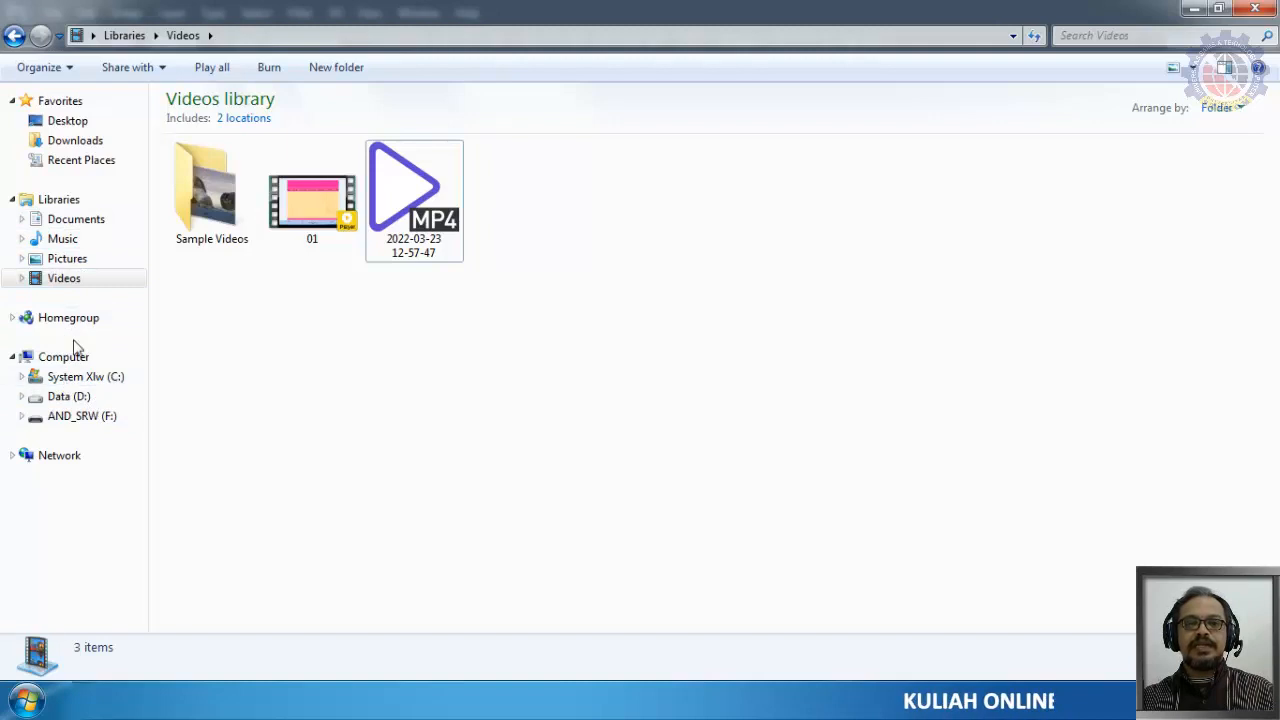
left_click(68, 219)
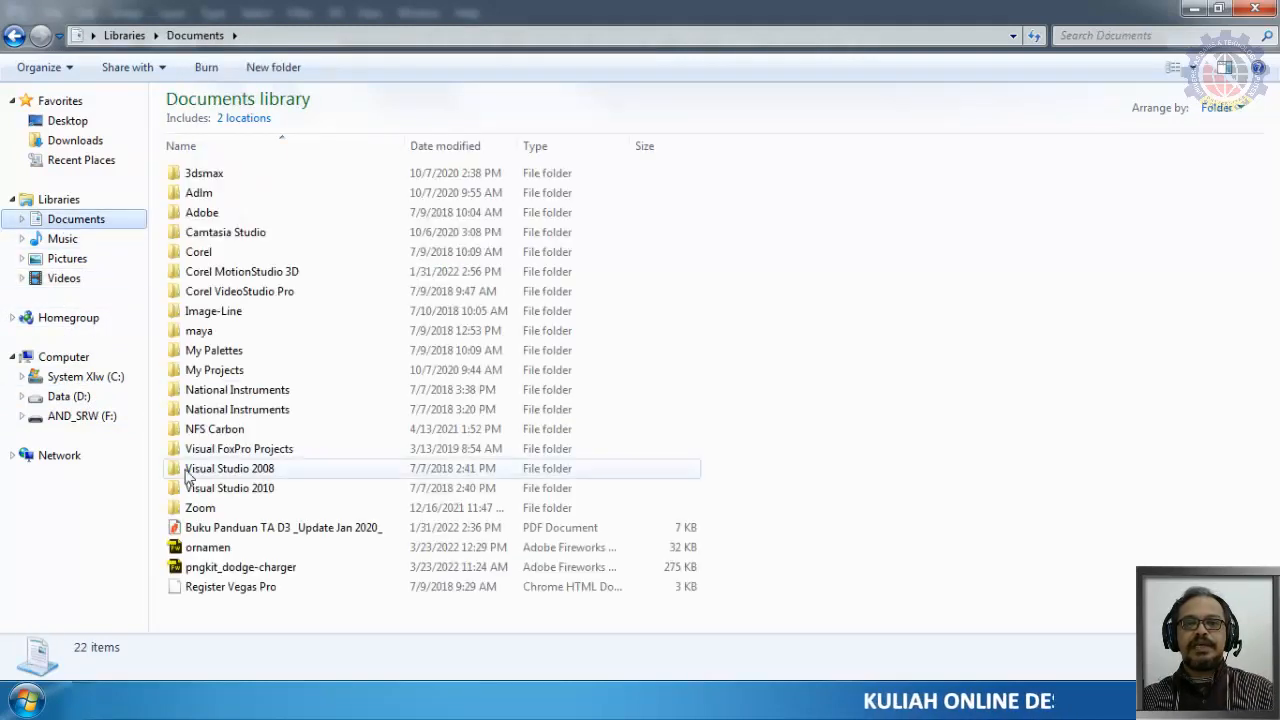
left_click(210, 566)
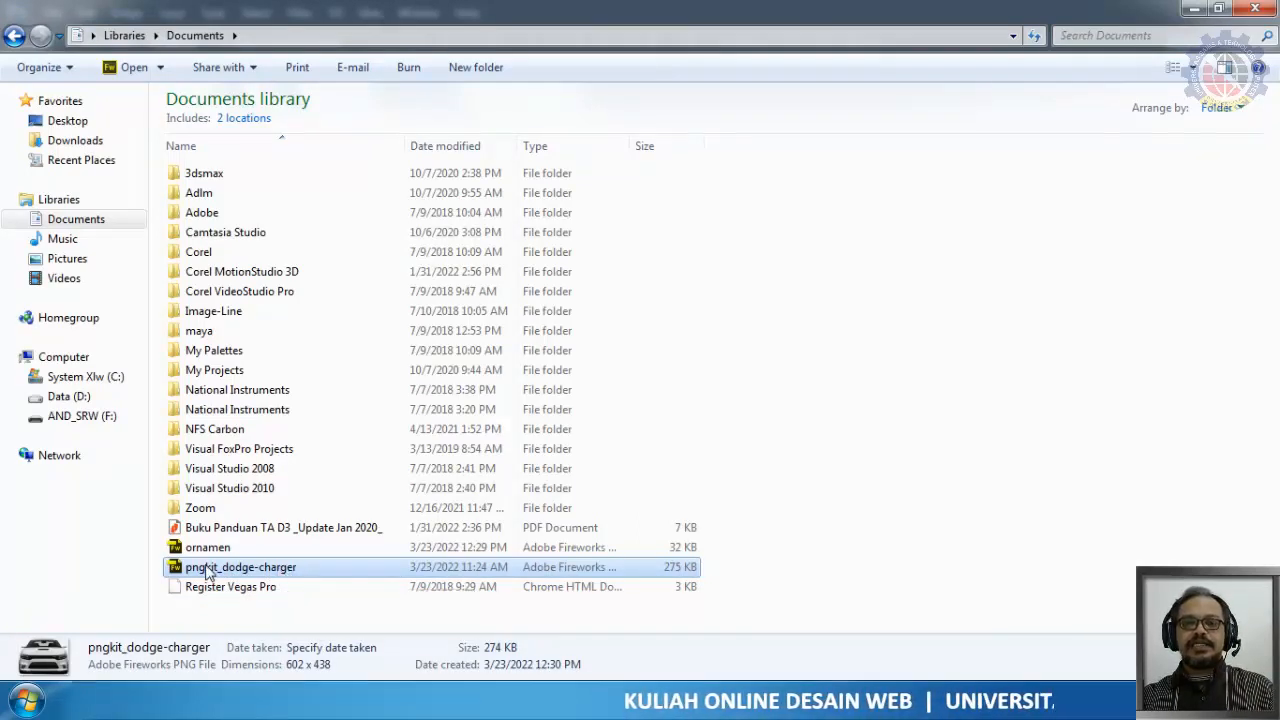
left_click_drag(210, 572, 243, 570)
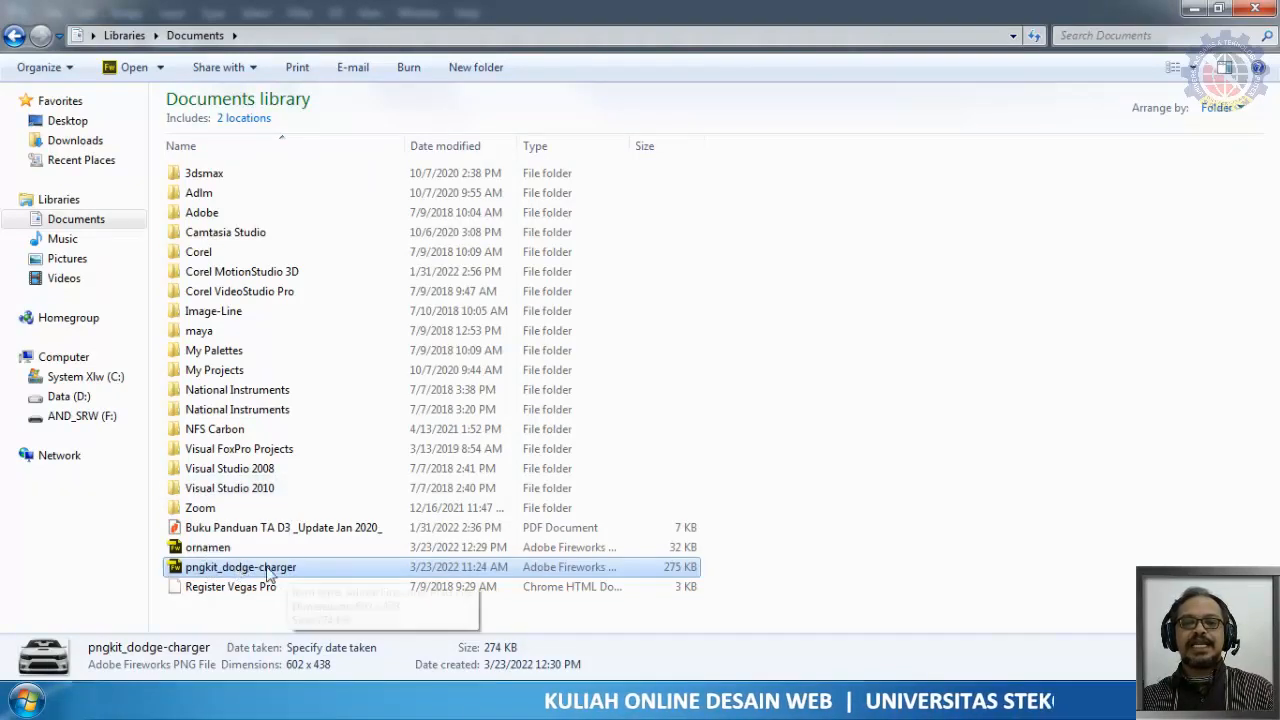
right_click(265, 573)
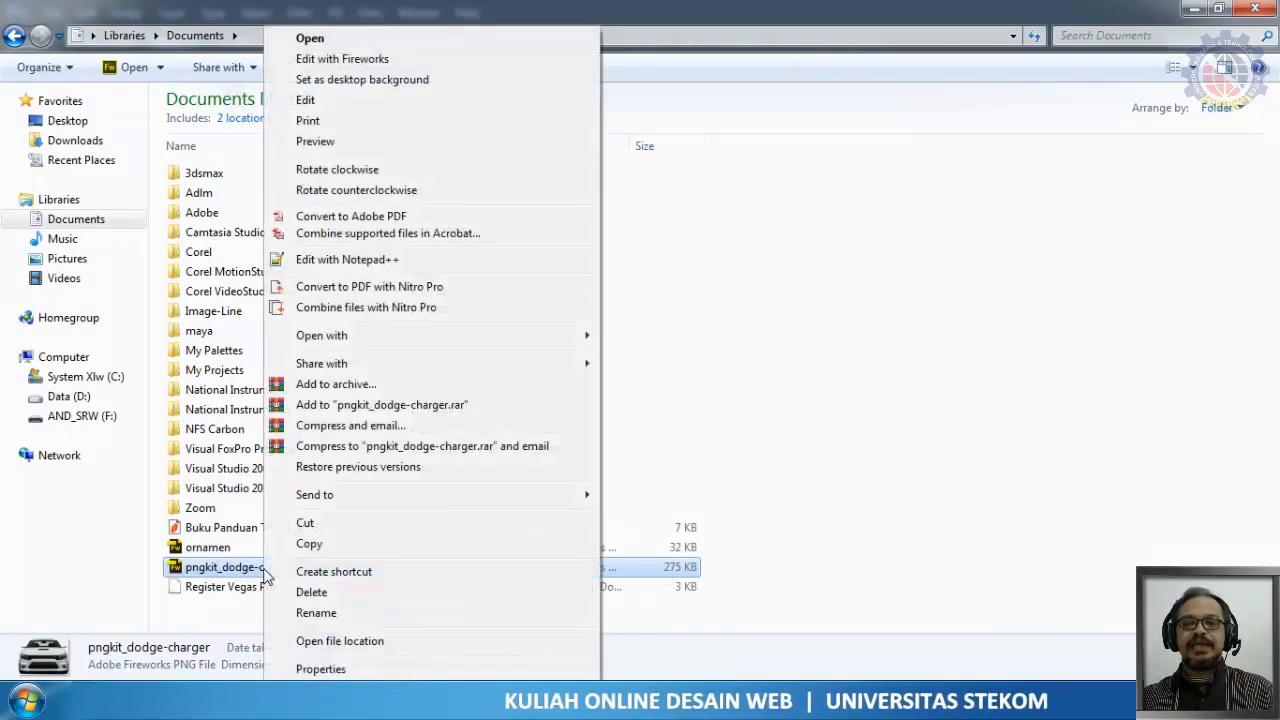
mouse_move(370, 341)
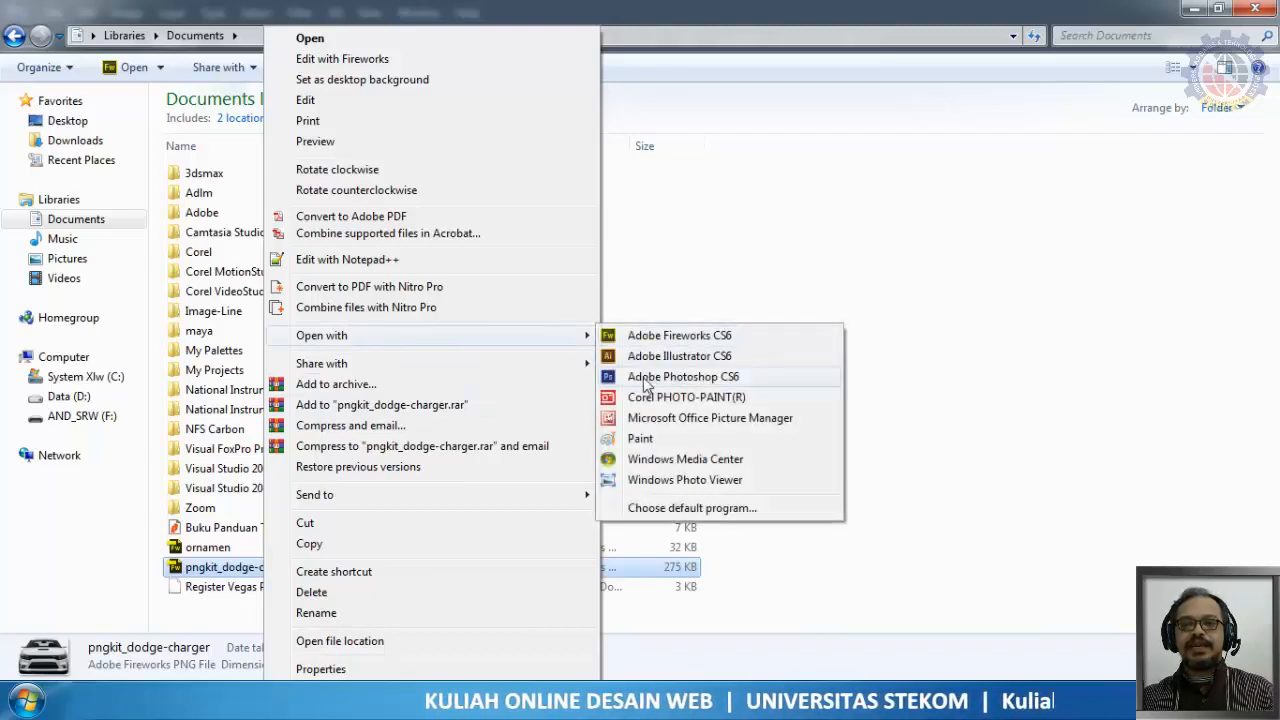
left_click(727, 385)
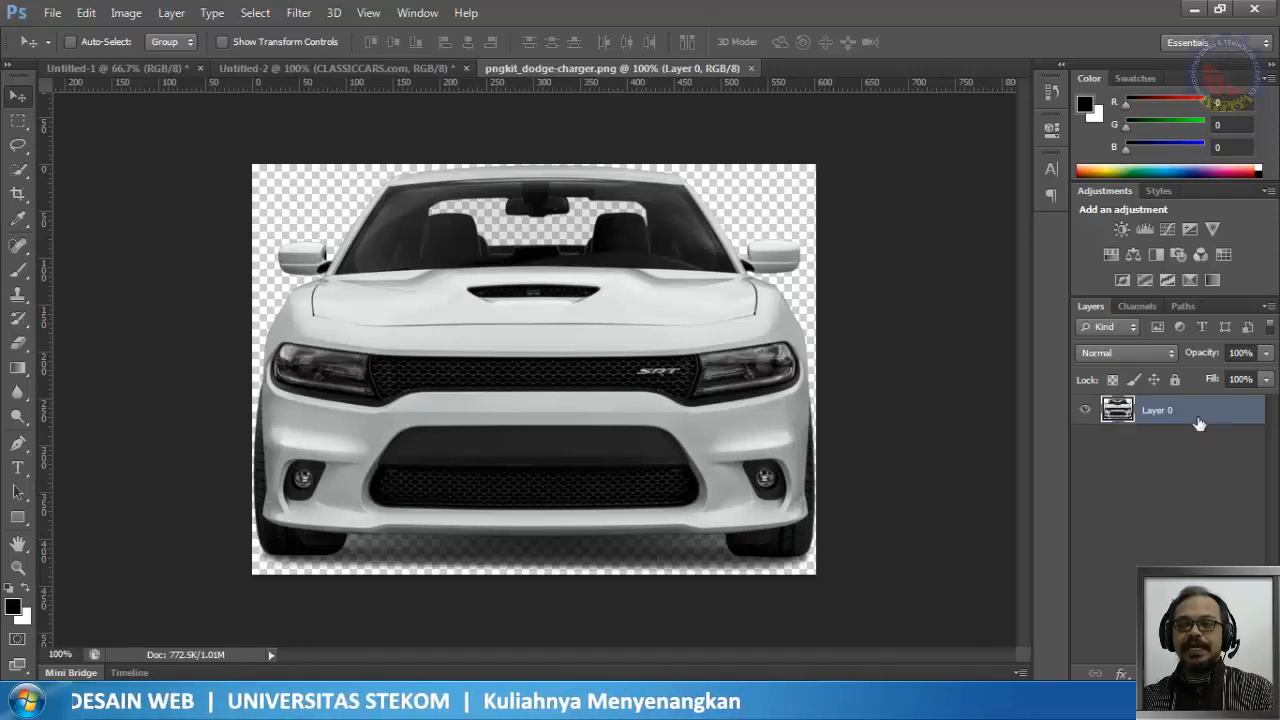
Step: Select the car's pixels, paste a copy into the Untitled-2 banner and move it towards the banner's right end
left_click(1117, 414, "ctrl")
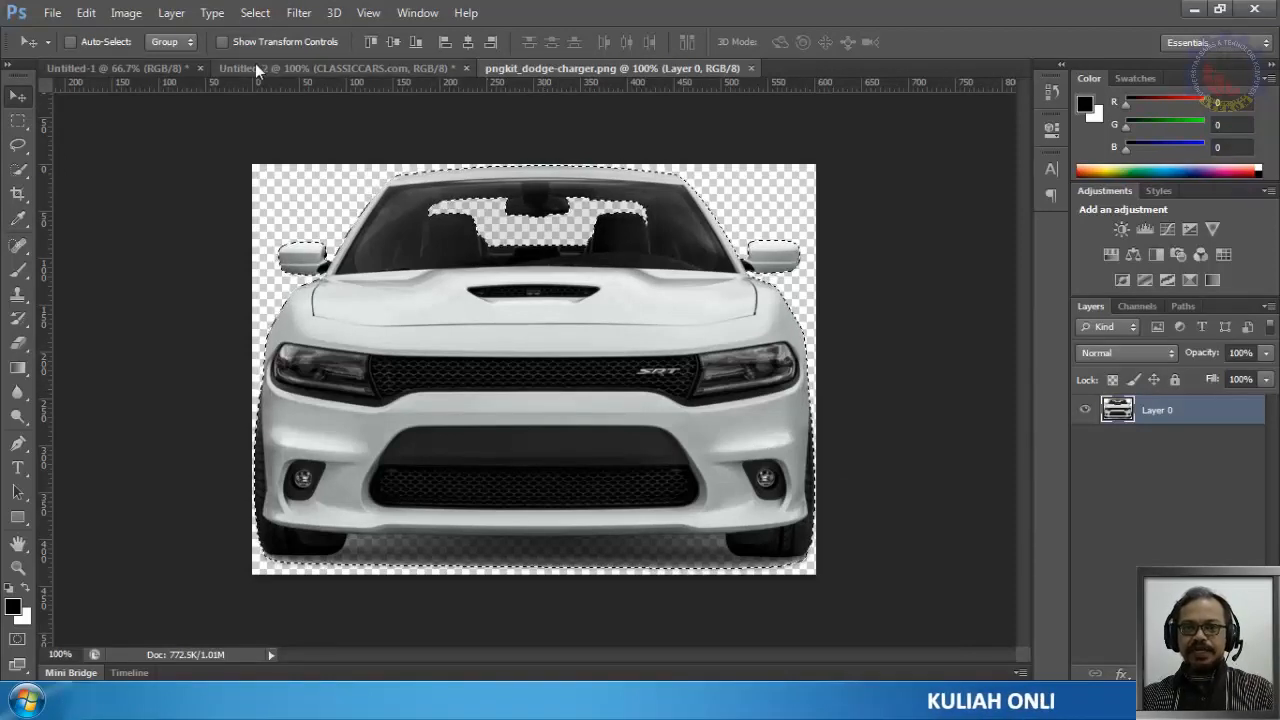
left_click(165, 68)
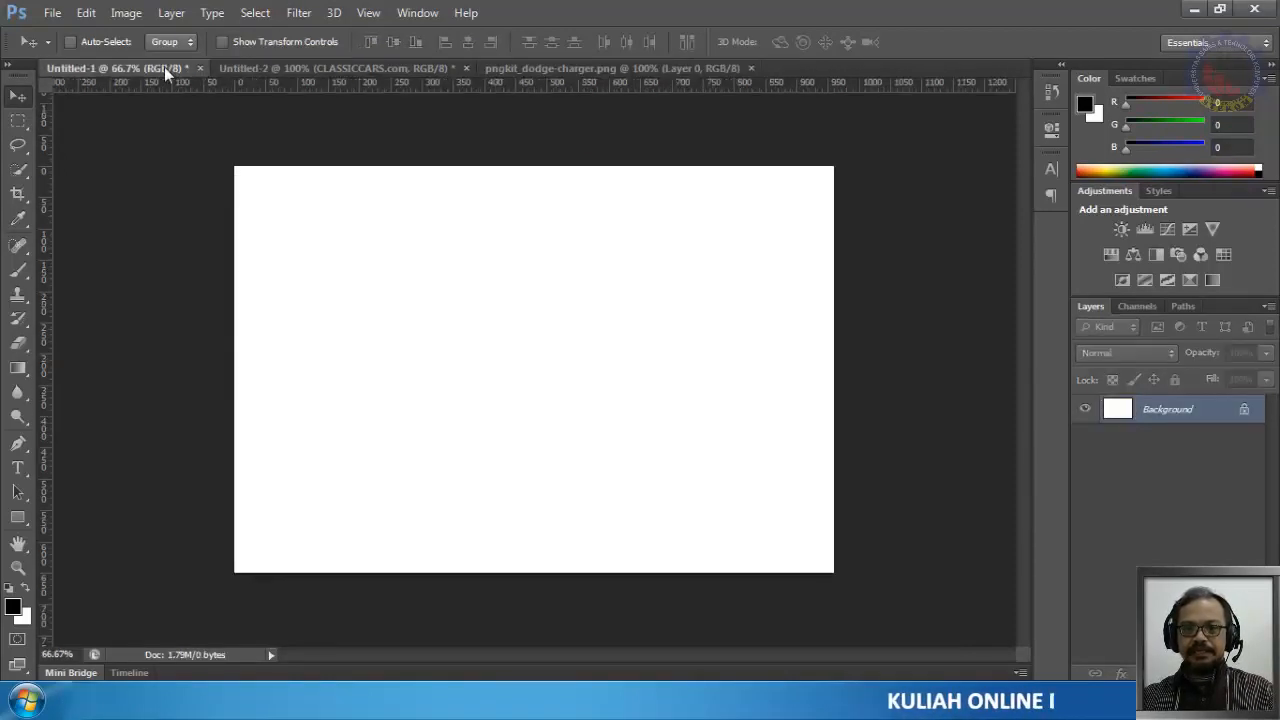
left_click(276, 67)
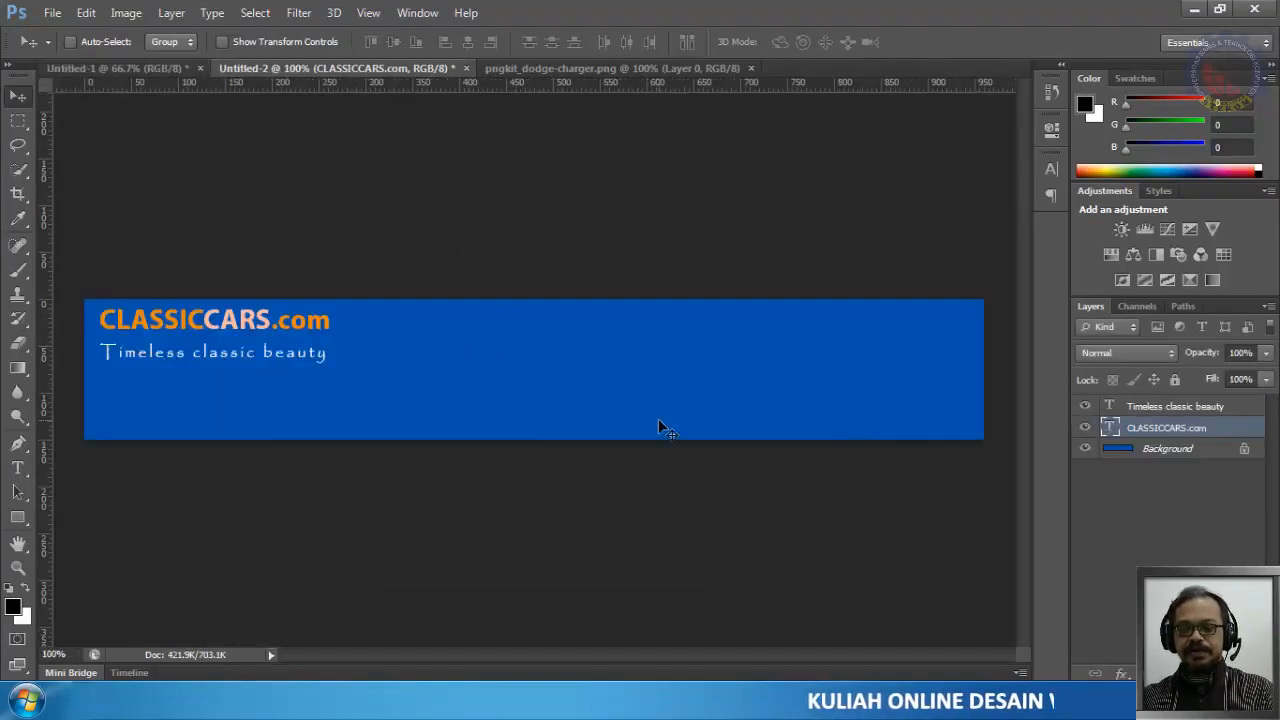
key("ctrl+v")
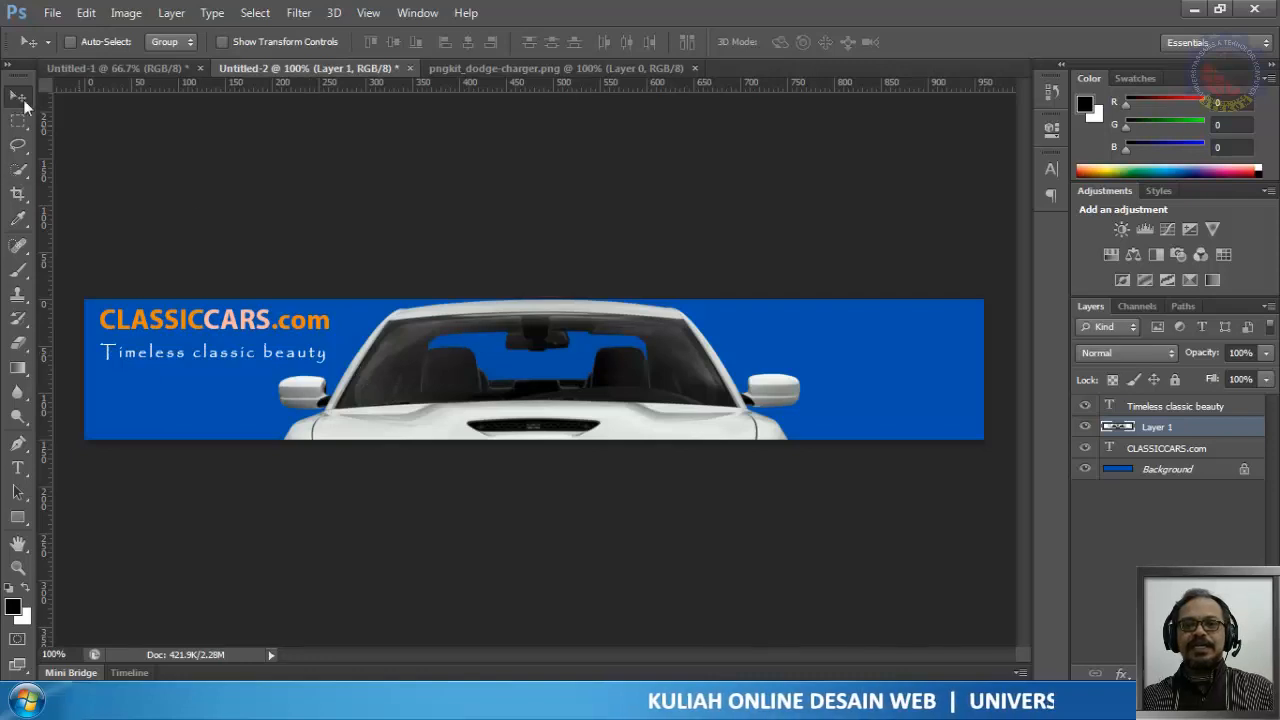
left_click_drag(626, 390, 810, 387)
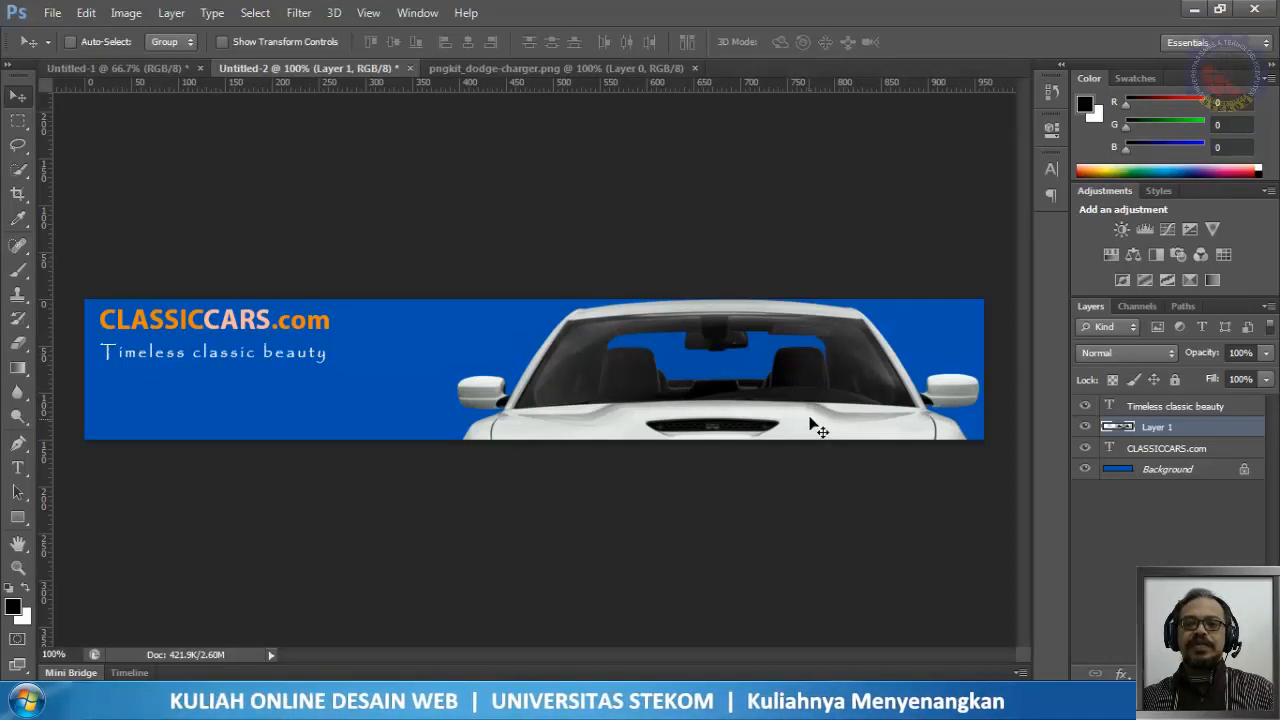
Step: Show transform controls, scale the car down to about 41%, commit it and move it to the banner's right edge
left_click(244, 42)
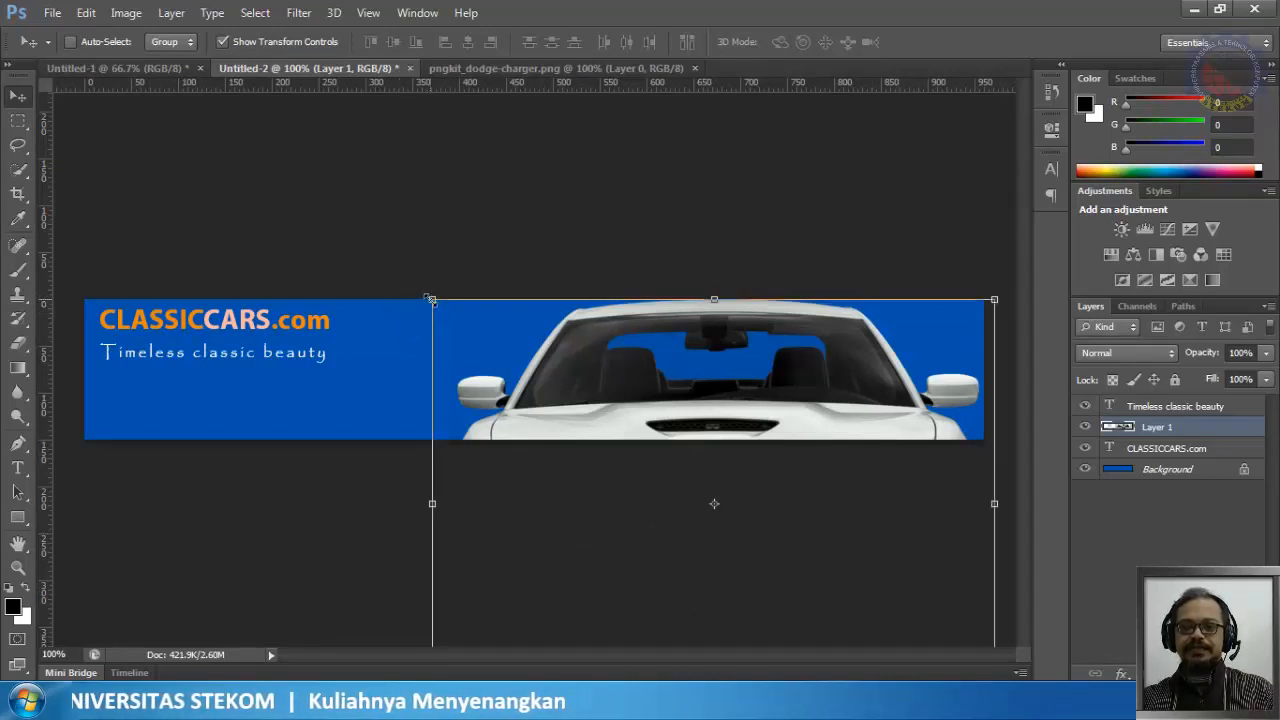
left_click_drag(432, 300, 567, 459)
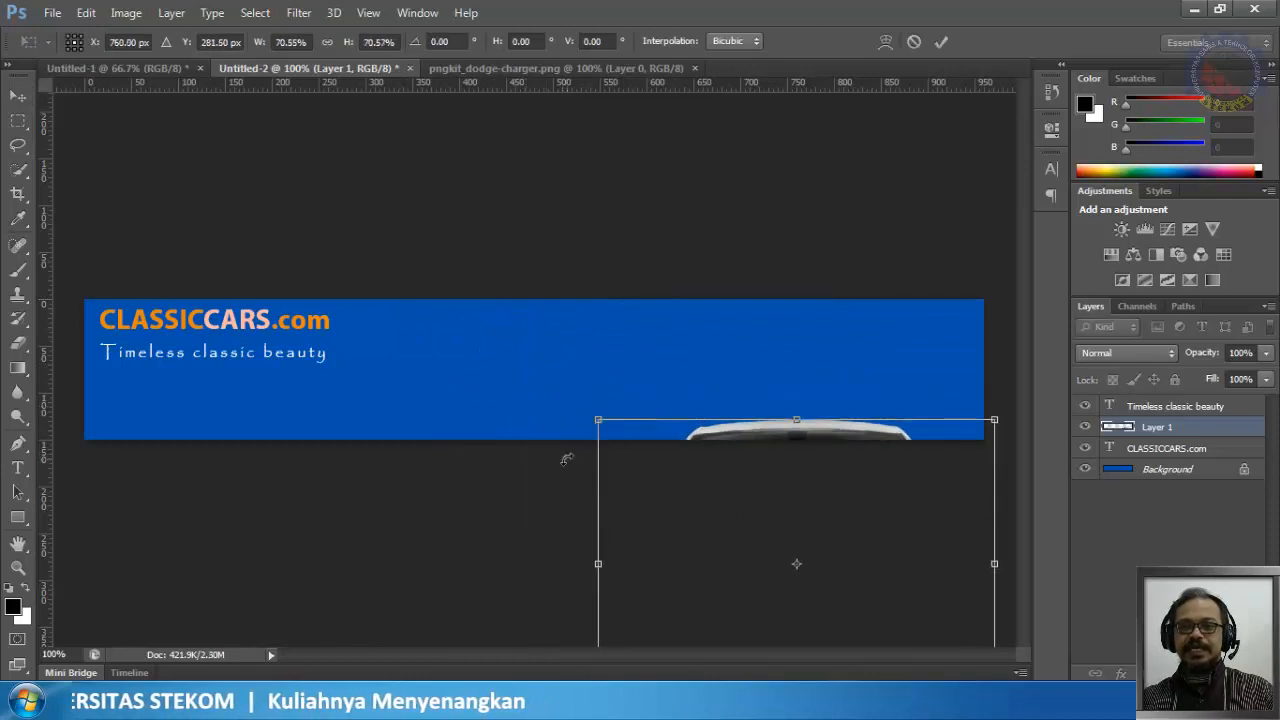
left_click_drag(816, 436, 813, 318)
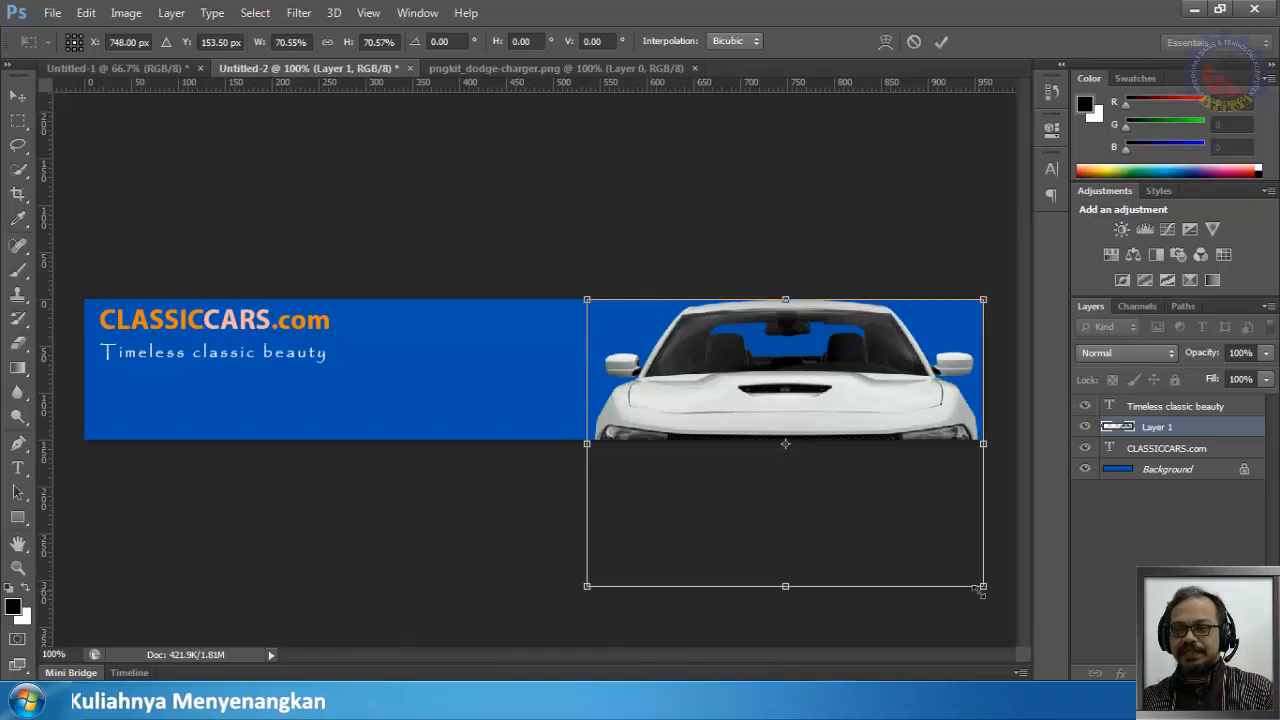
left_click_drag(979, 590, 834, 443)
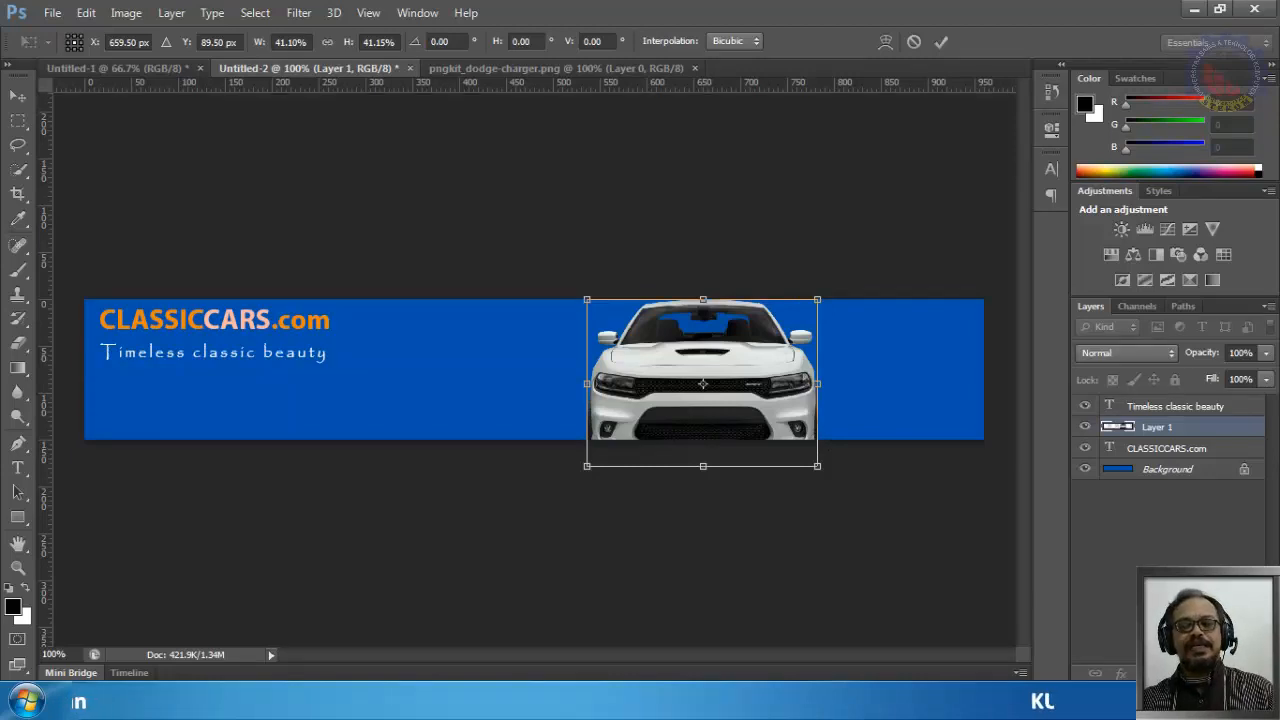
left_click(941, 42)
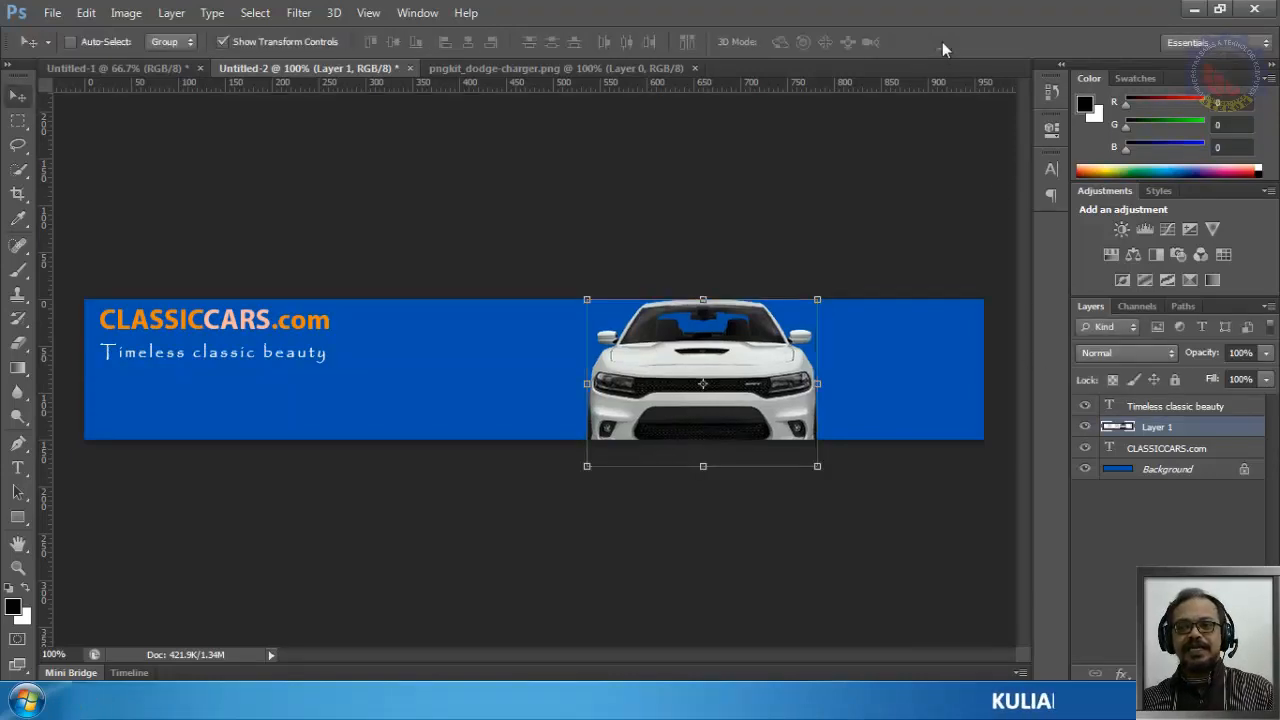
left_click_drag(742, 386, 916, 397)
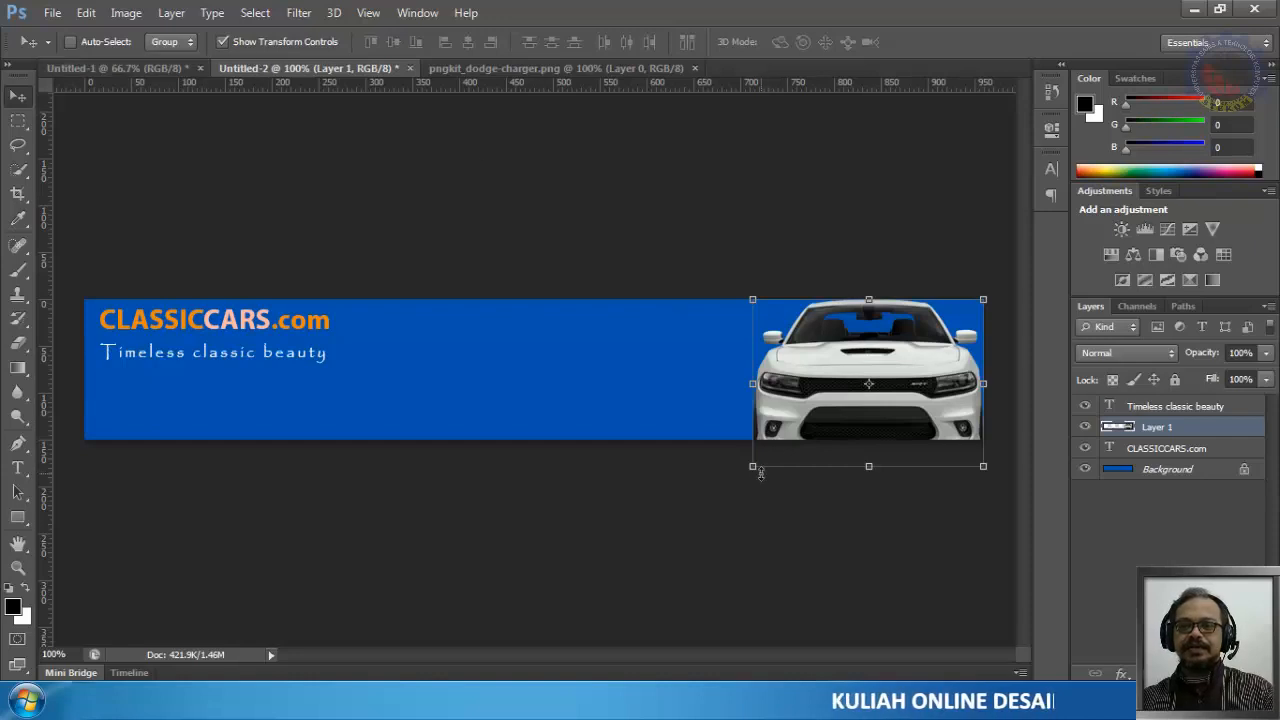
Step: Enlarge the car to about 173% with its top-right corner fixed, commit the transform and nudge it slightly down
left_click_drag(758, 470, 505, 664)
left_click_drag(421, 697, 624, 650)
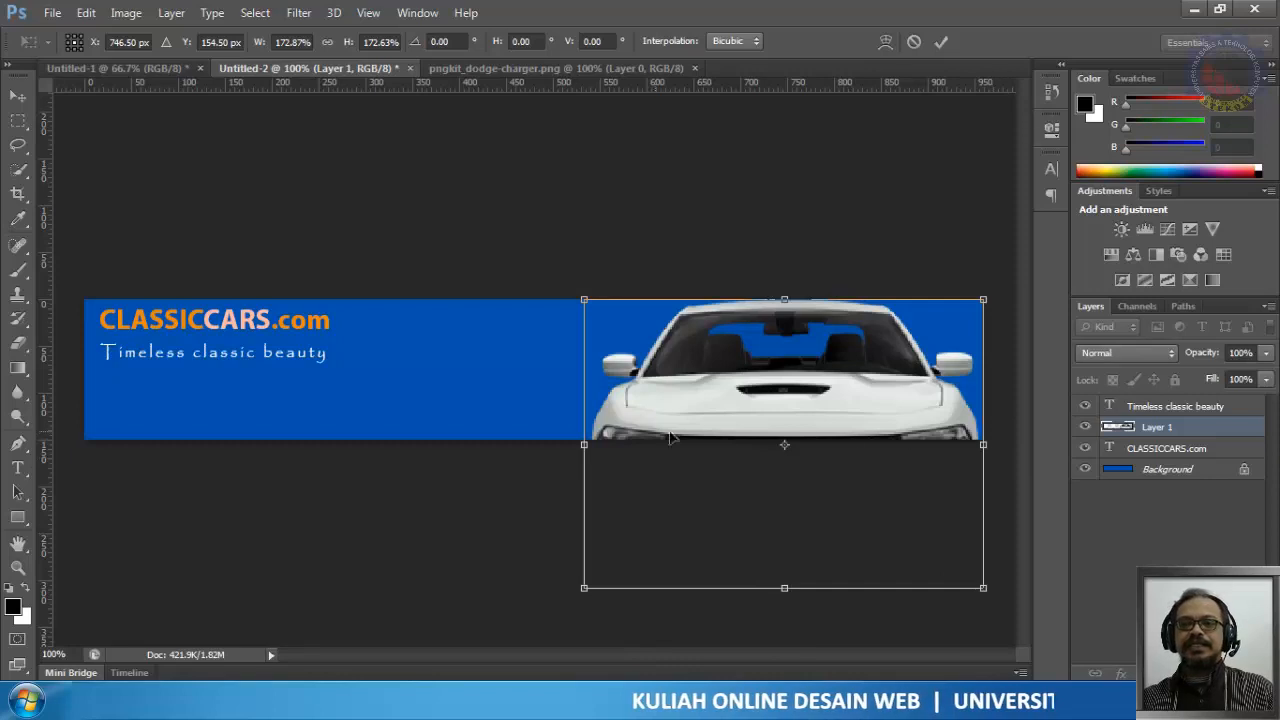
left_click(941, 42)
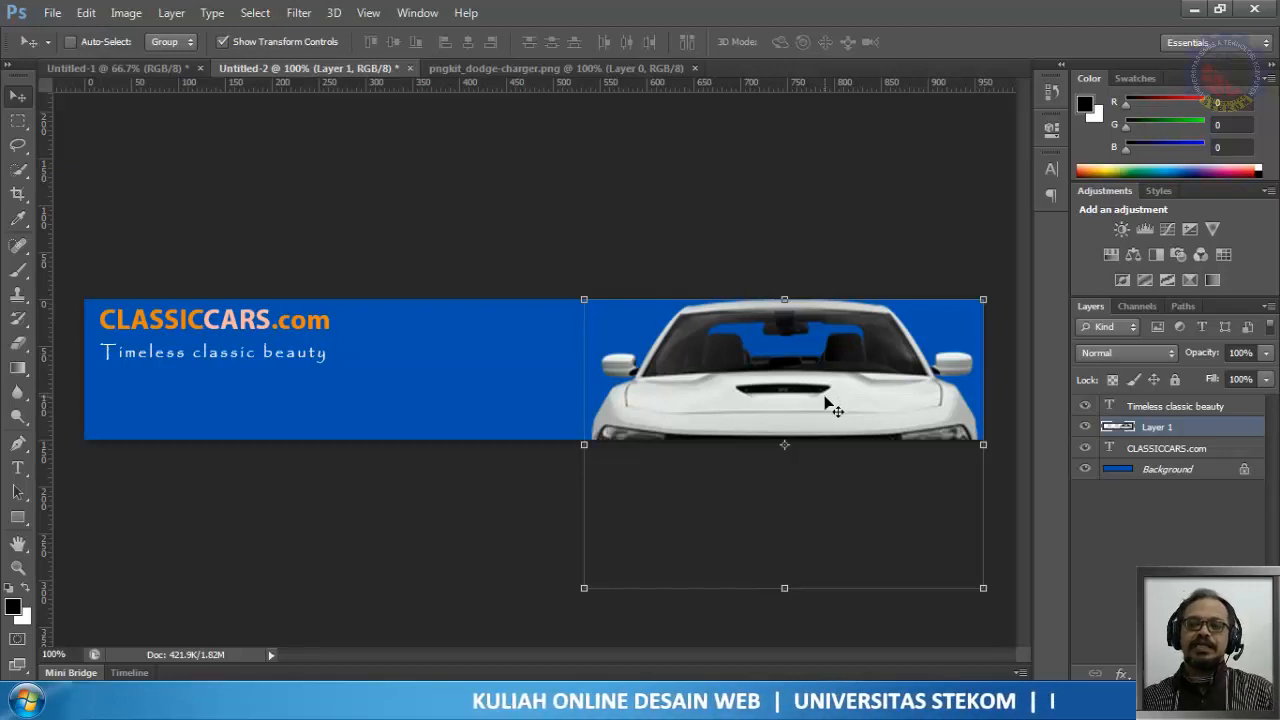
key("Down")
key("Down")
key("Down")
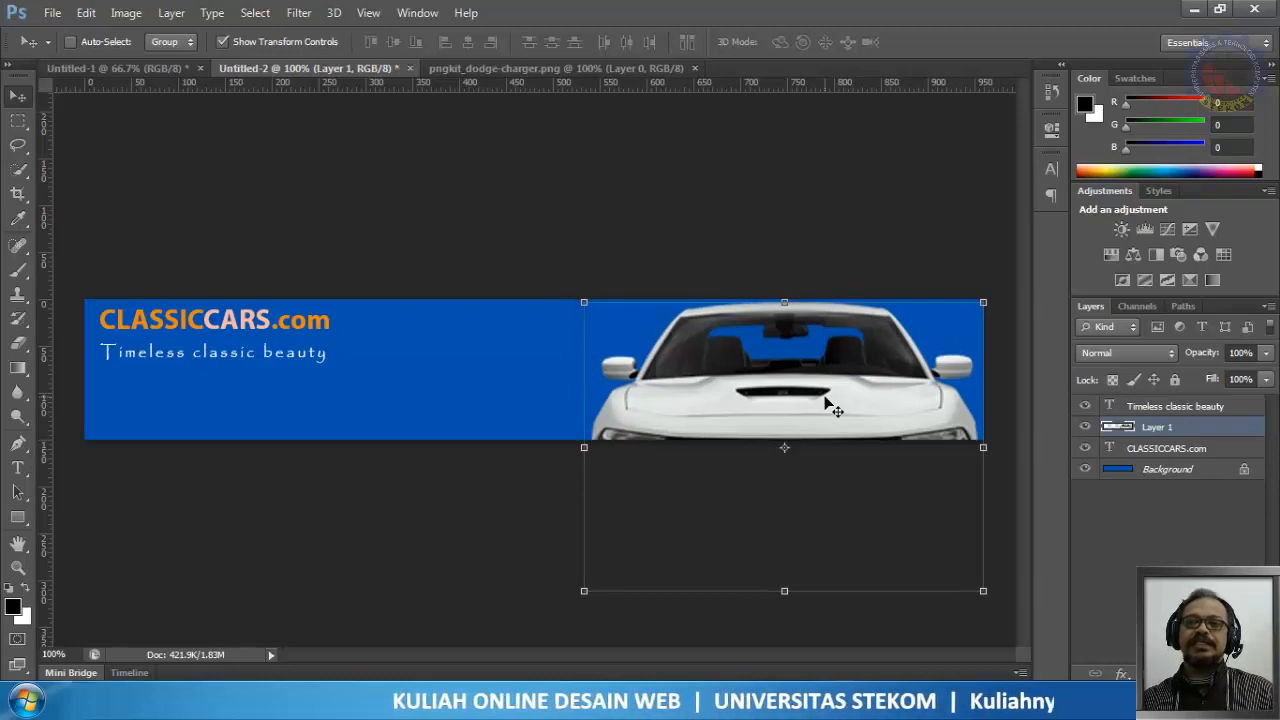
key("Up")
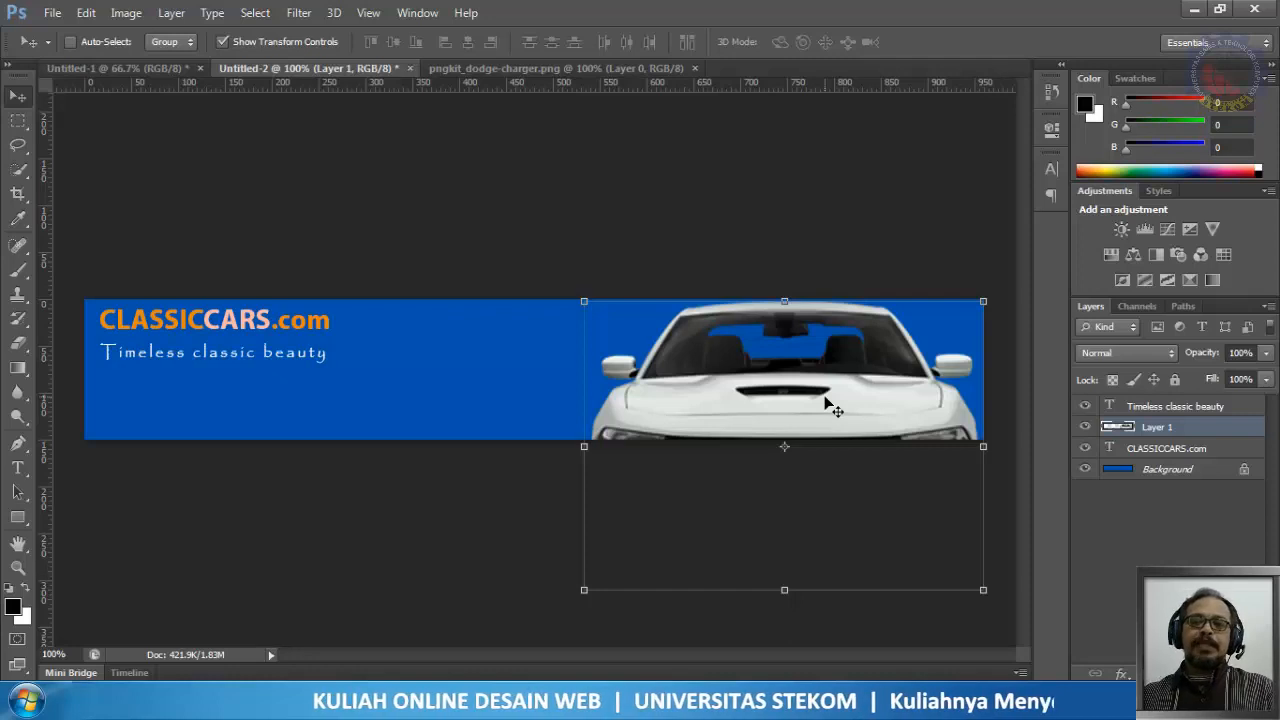
Step: Enlarge the car further to about 125%, commit the transform and nudge it slightly right and up
left_click_drag(584, 590, 485, 659)
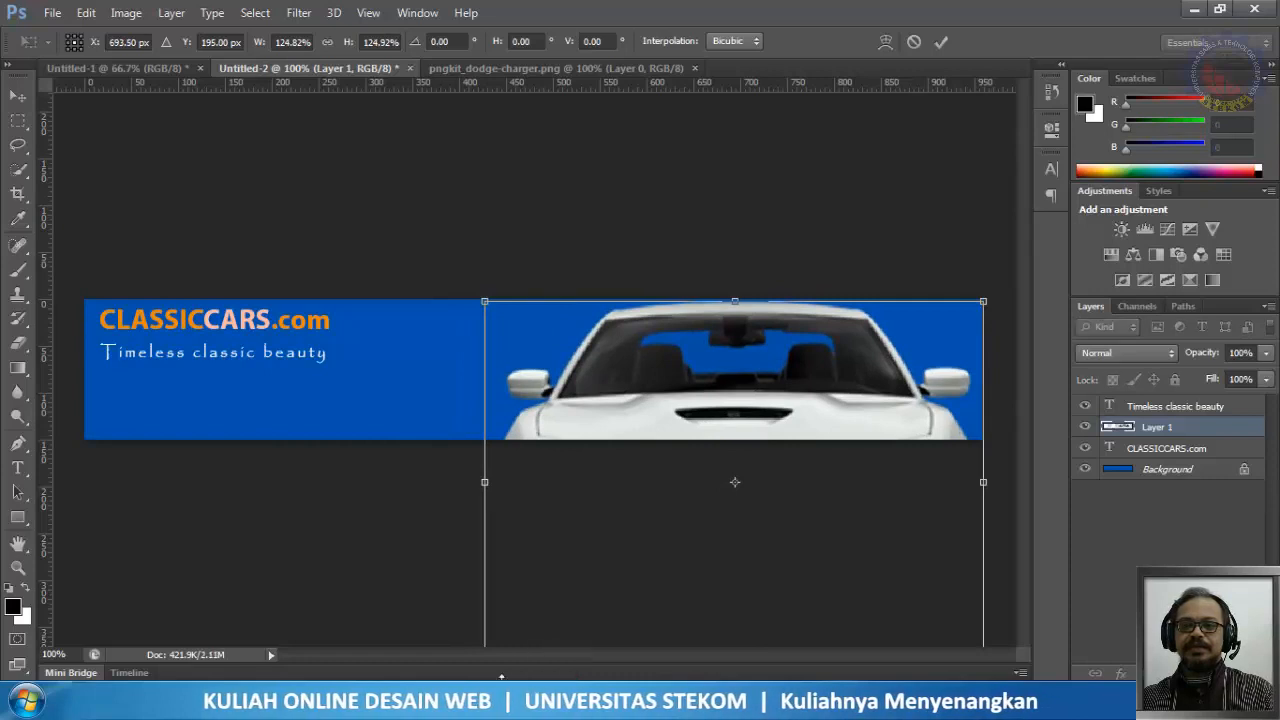
left_click(943, 42)
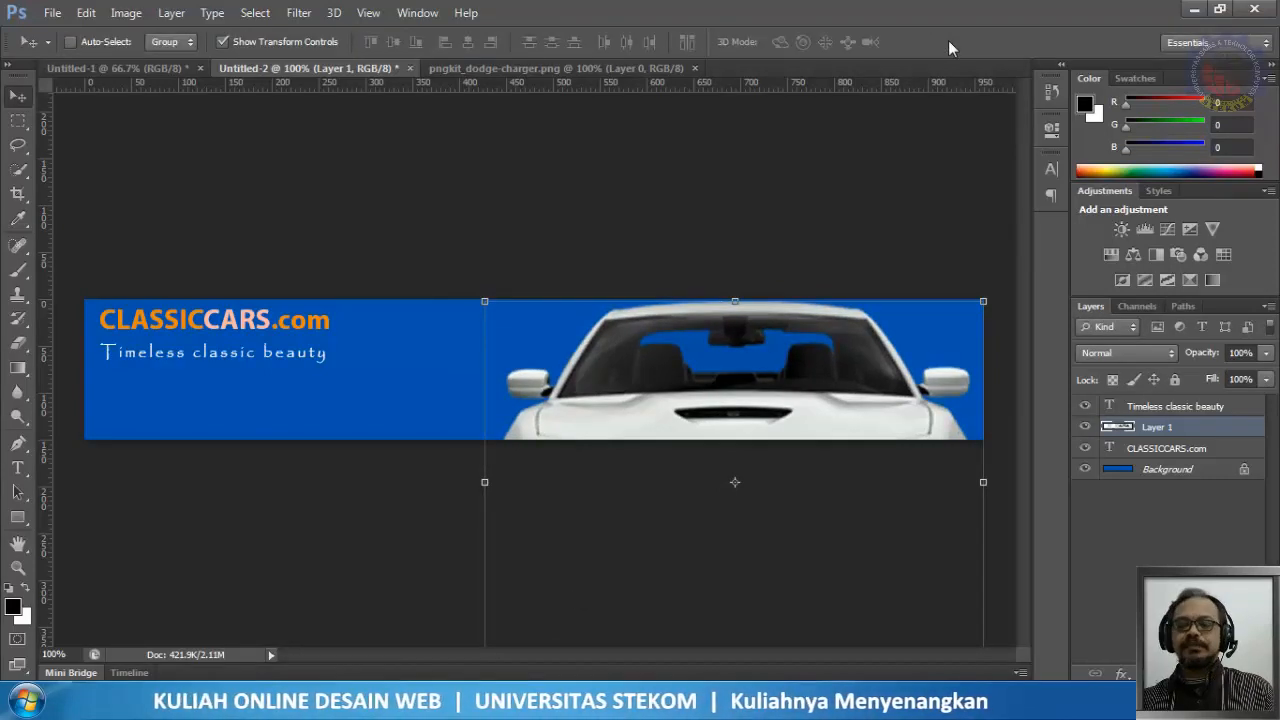
key("Right")
key("Right")
key("Up")
key("Up")
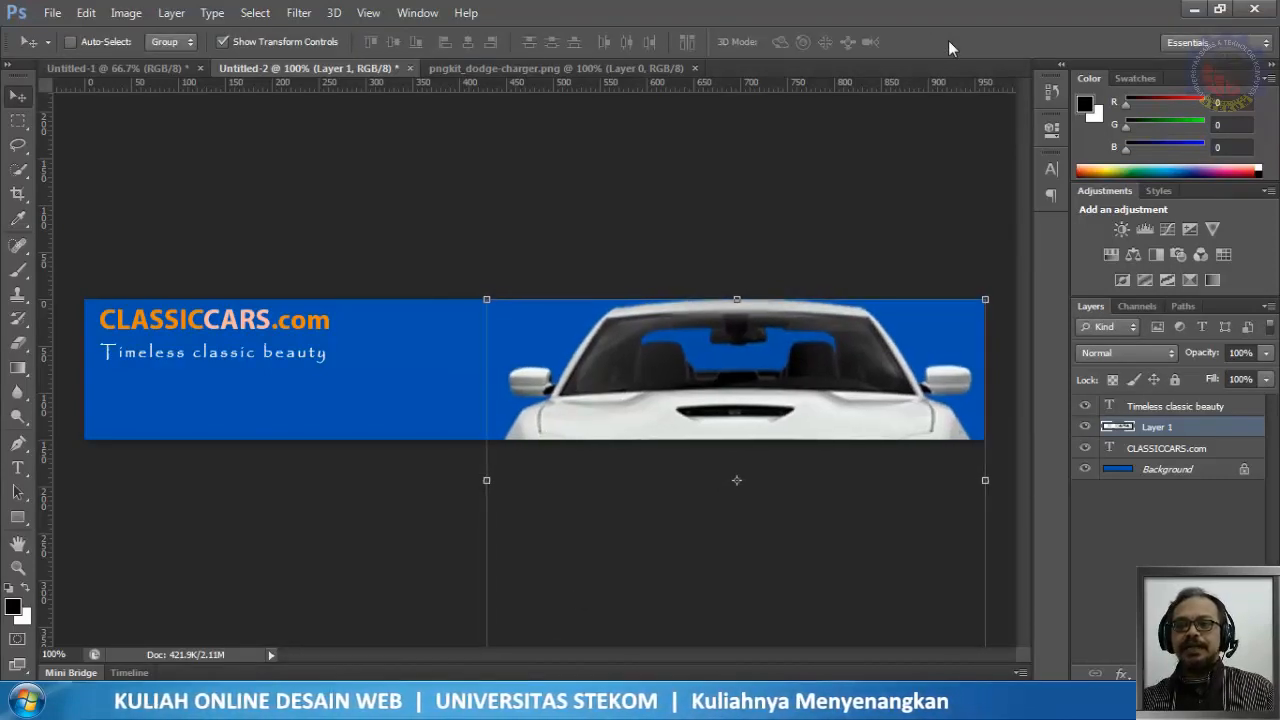
Step: Nudge the car further right and slightly down against the banner's right edge, and hide the transform controls
key("Right")
key("Right")
key("Right")
key("Right")
key("Right")
key("Right")
key("Right")
key("Right")
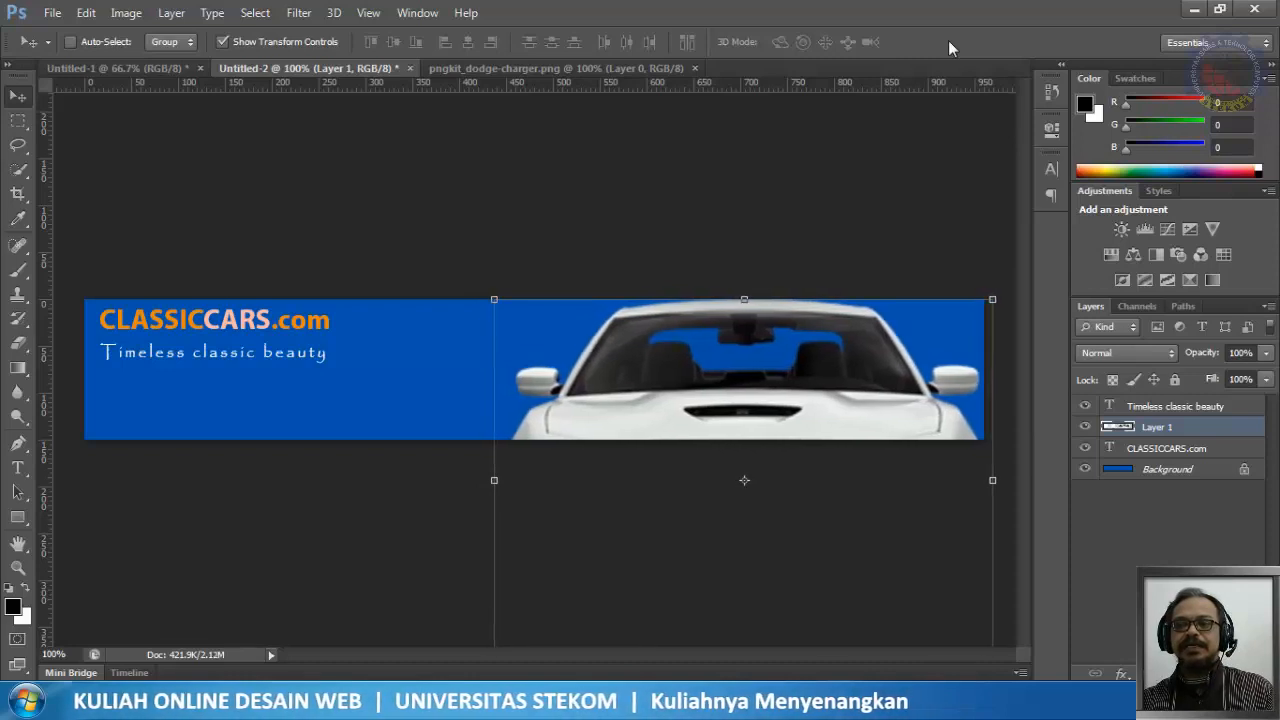
key("Down")
key("Down")
key("Down")
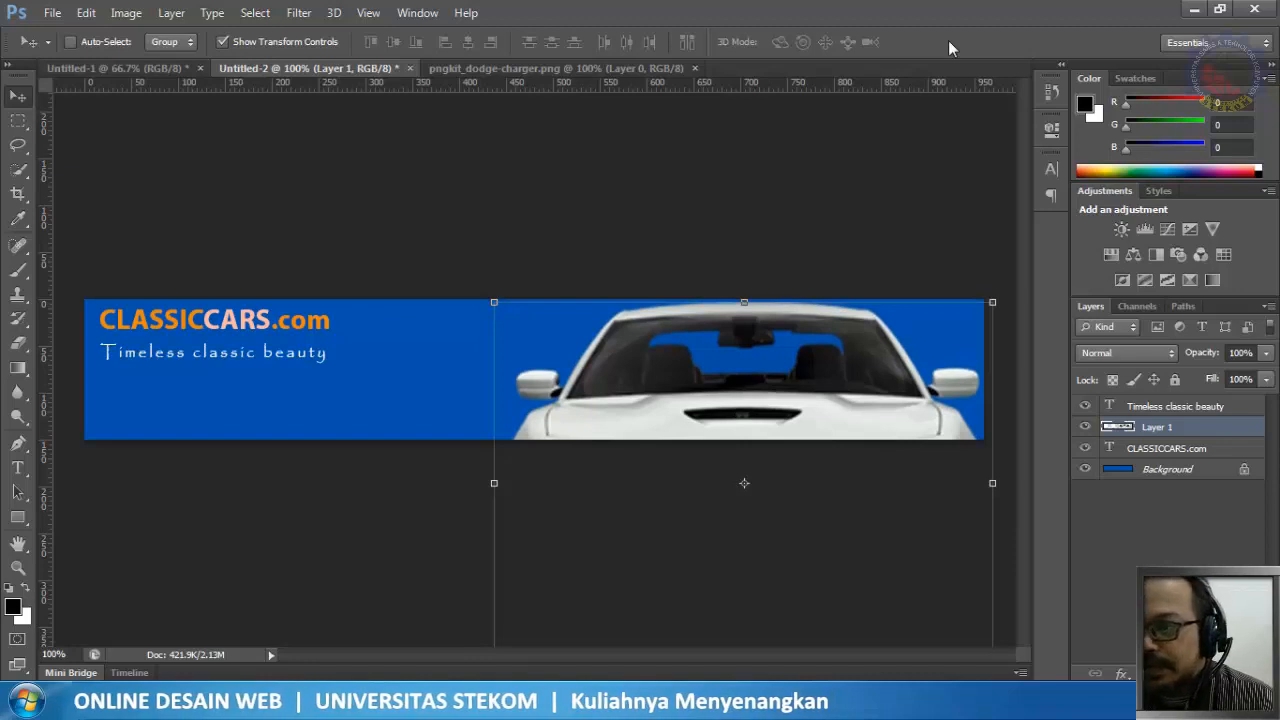
key("Right")
key("Right")
key("Up")
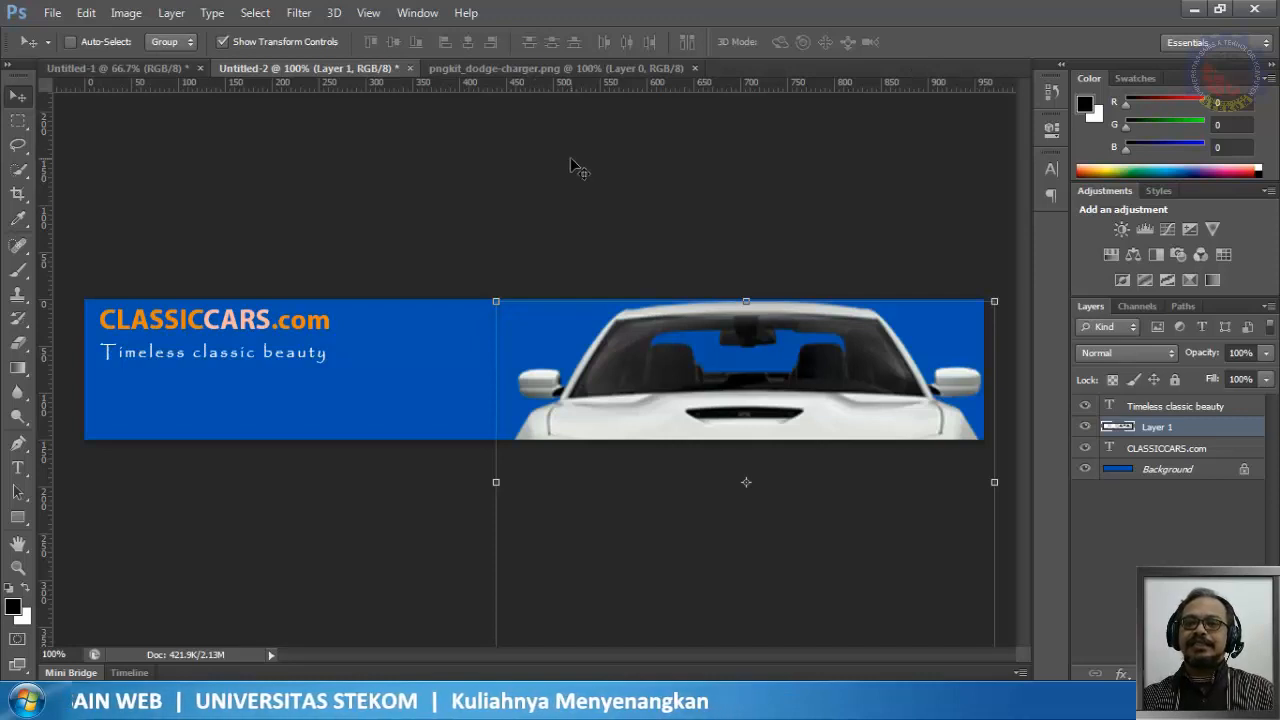
left_click(297, 41)
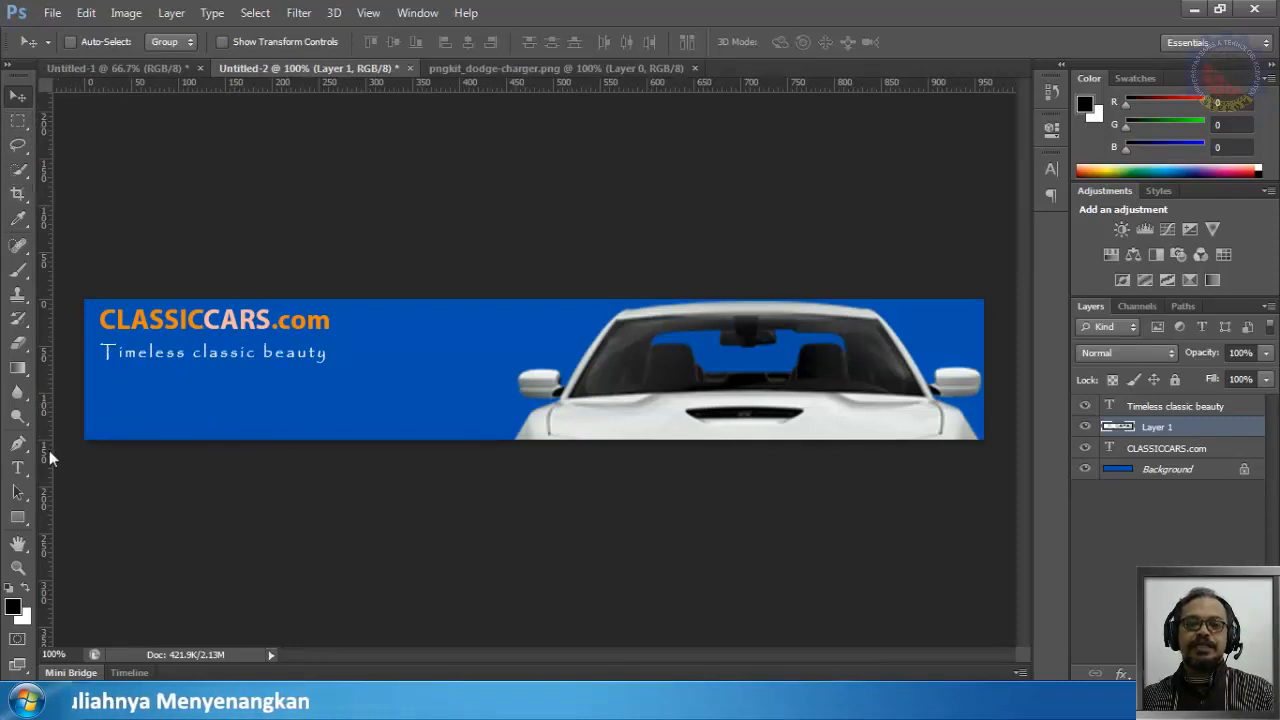
Step: Draw a black 1 px horizontal line about 423 px long from the banner's left edge below the tagline, and select the tagline layer
left_click(18, 518)
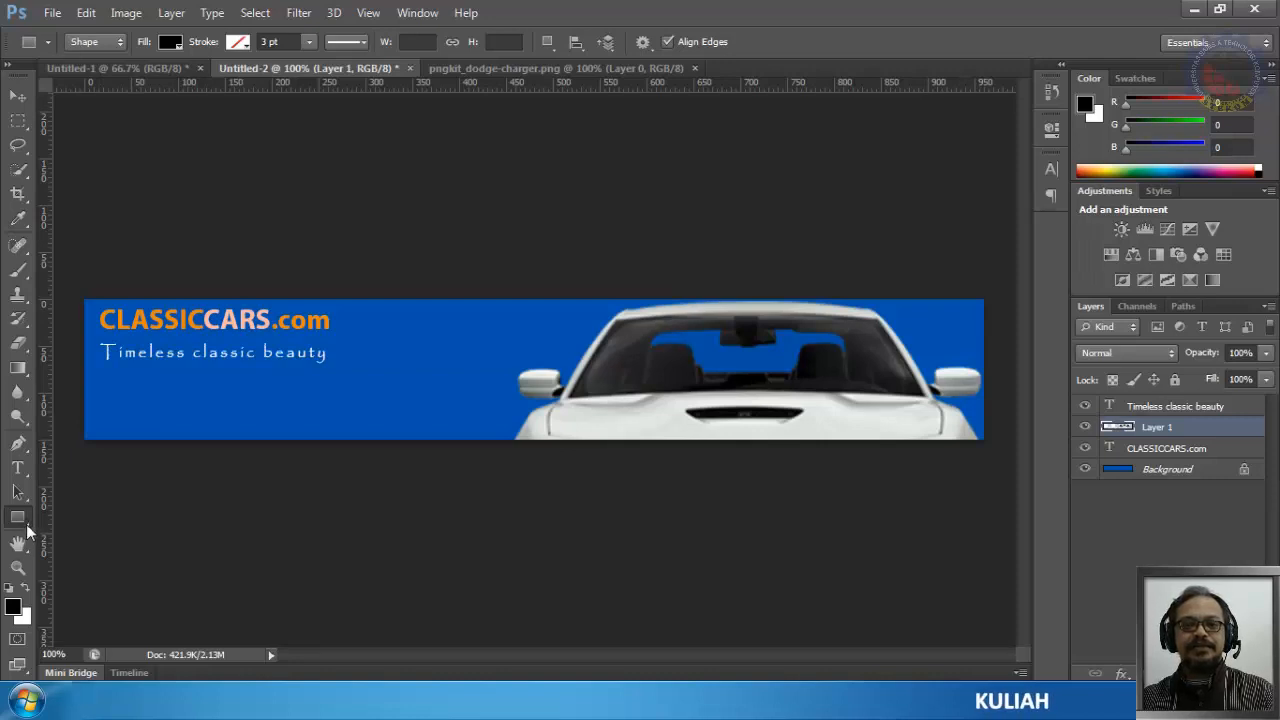
right_click(27, 530)
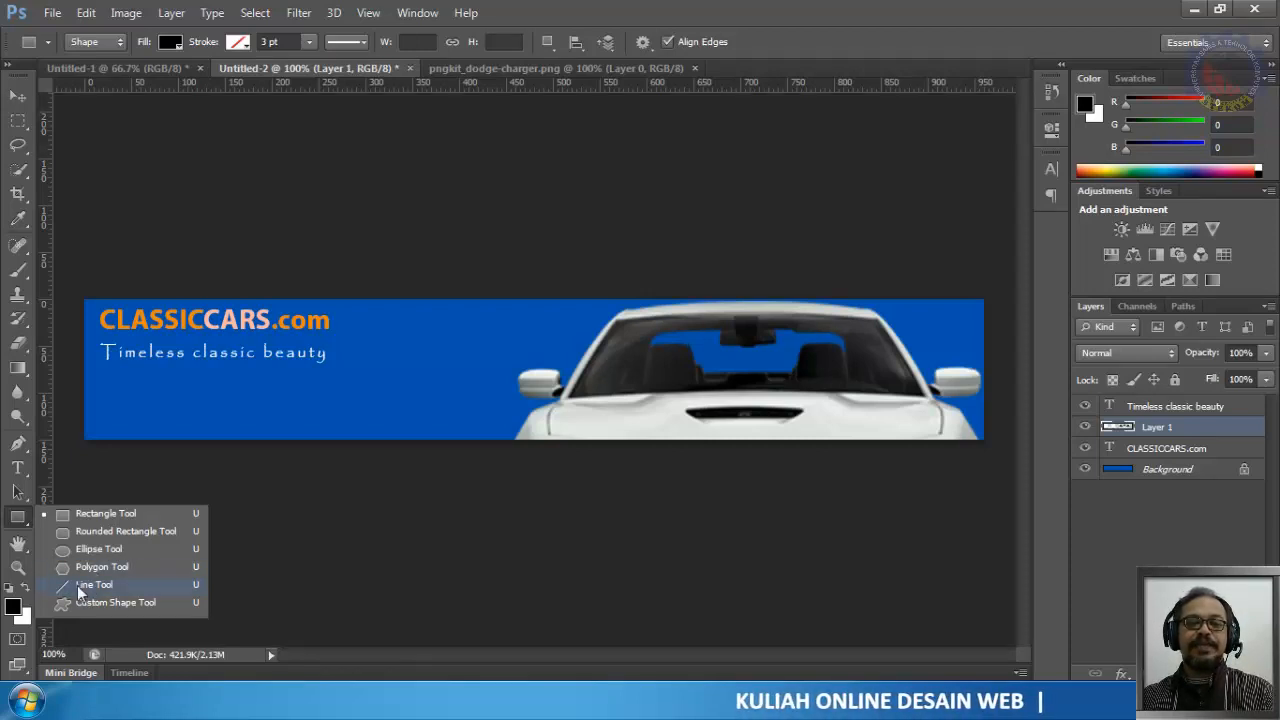
left_click(103, 588)
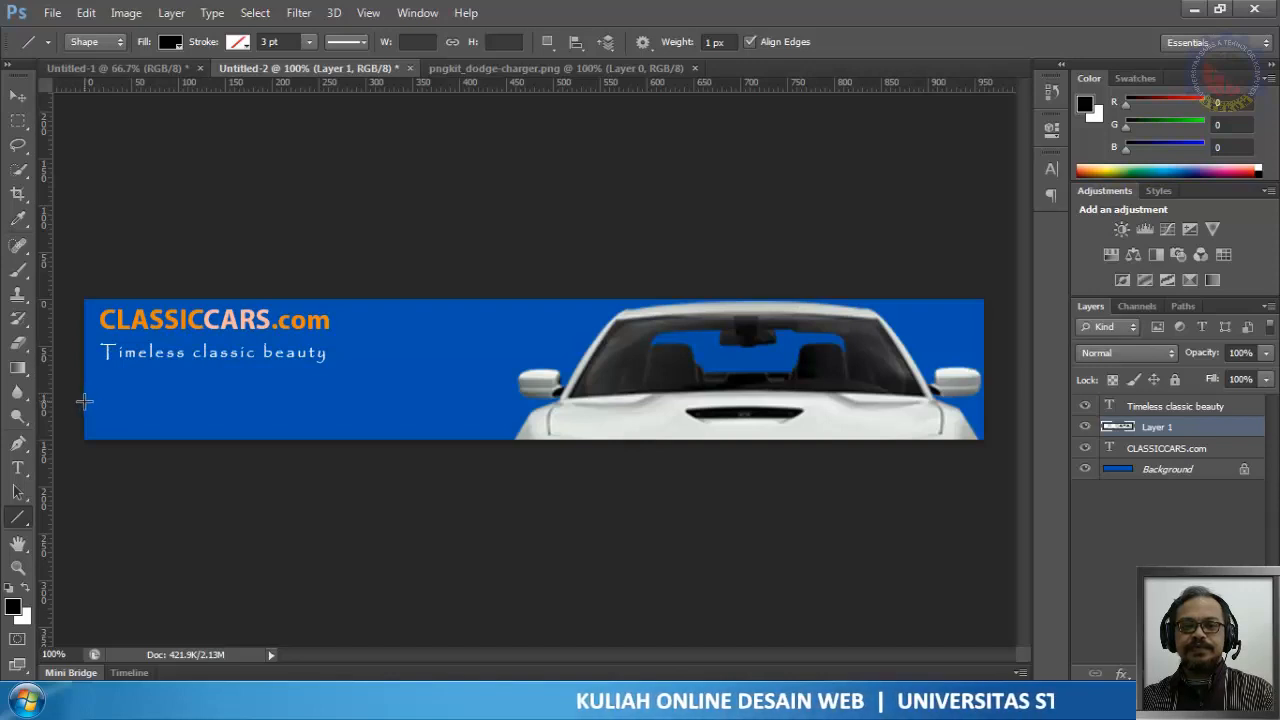
left_click_drag(84, 401, 481, 410)
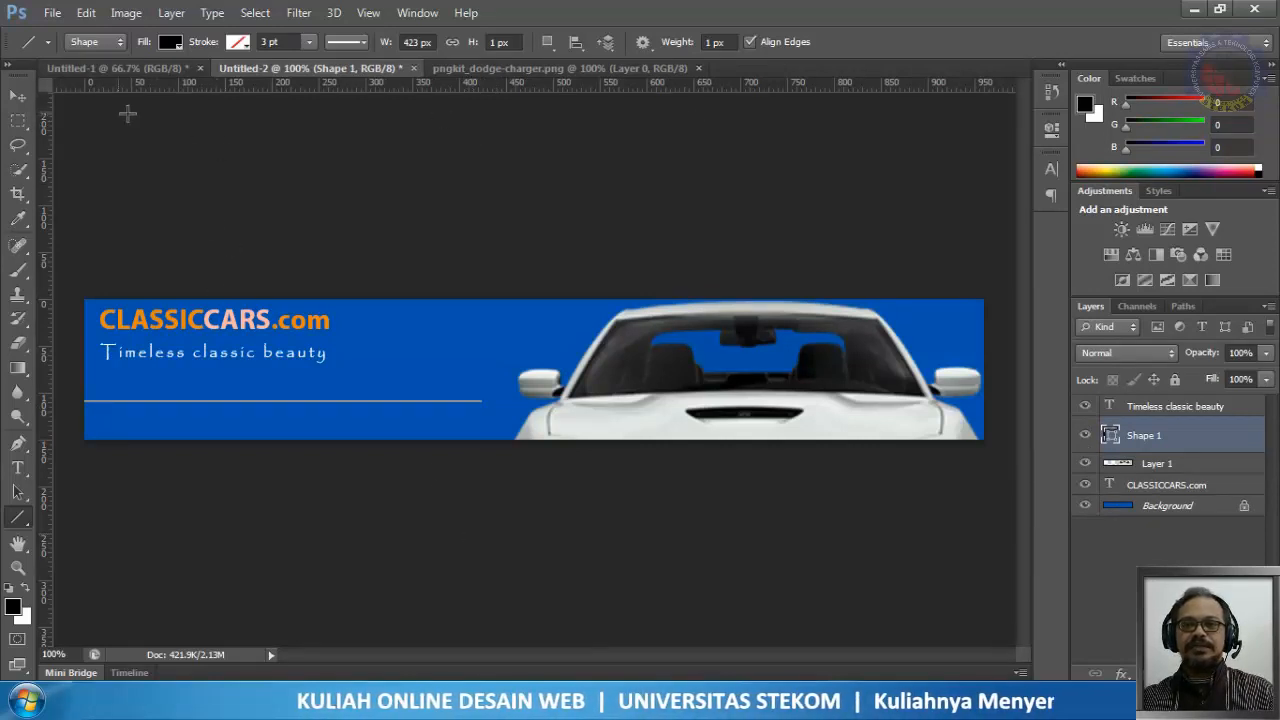
left_click(18, 96)
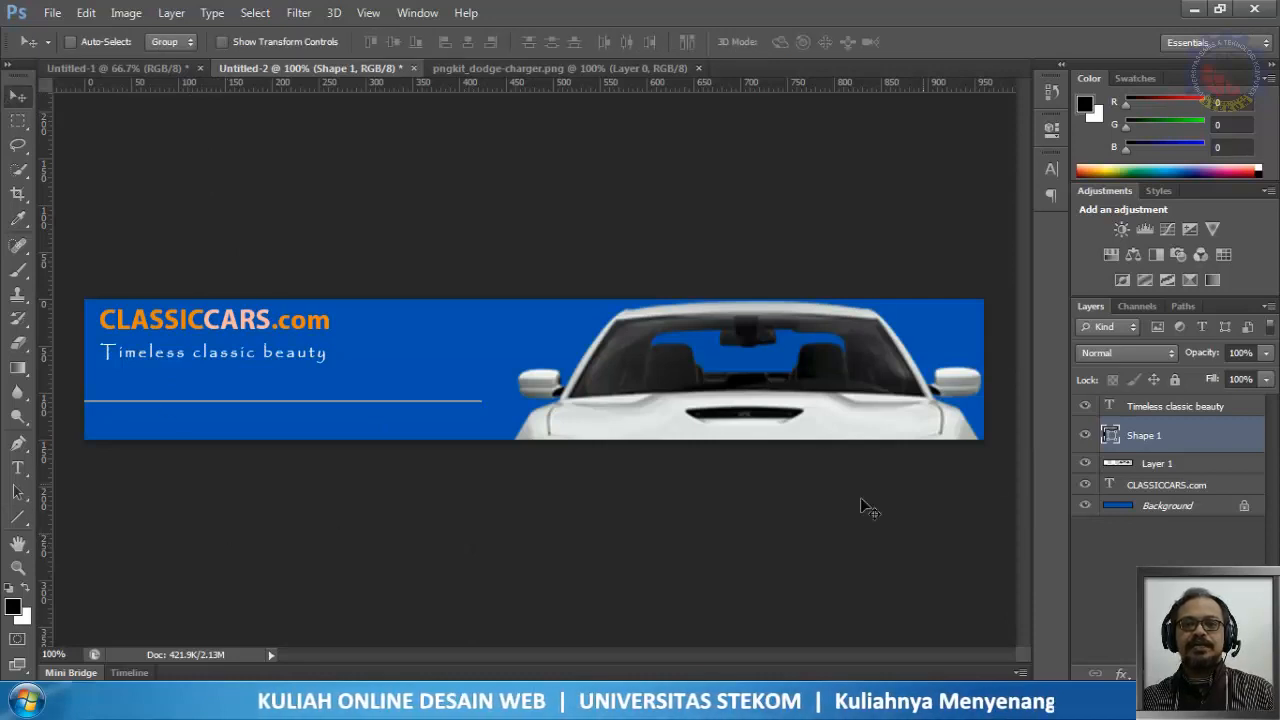
left_click(1162, 410)
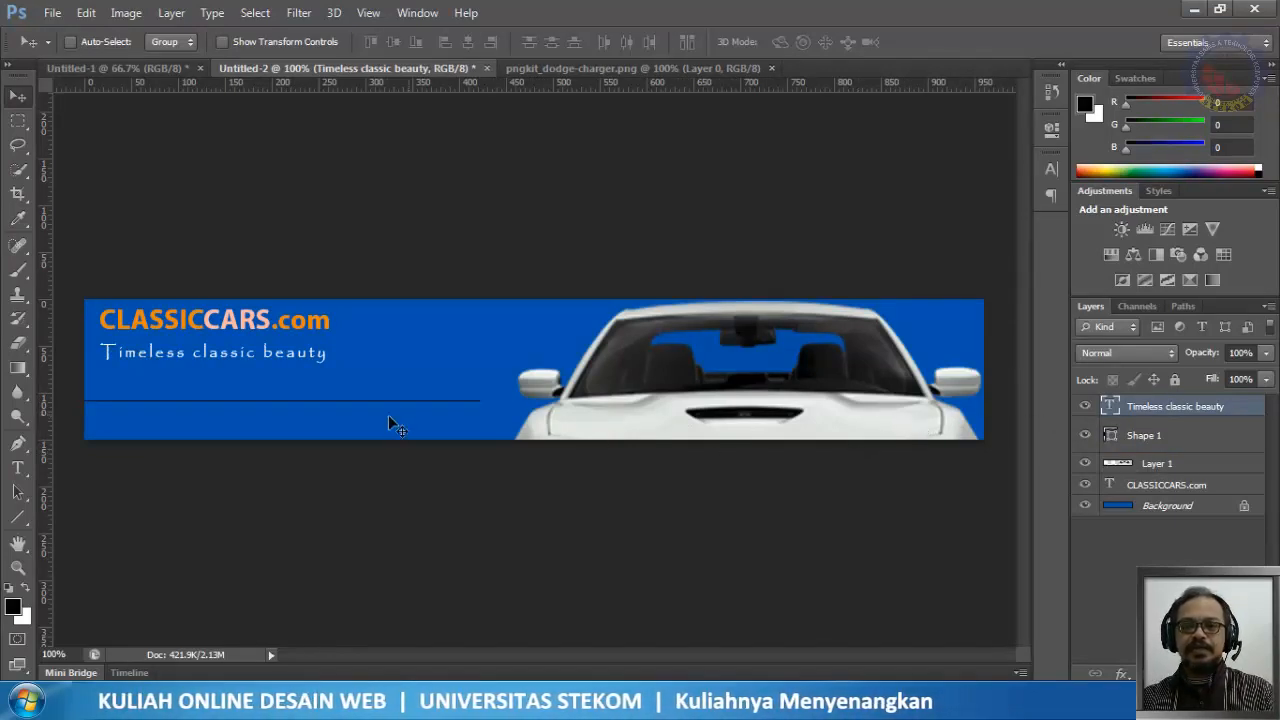
Step: Change the fill colour of the horizontal line below the tagline to white
left_click(1130, 436)
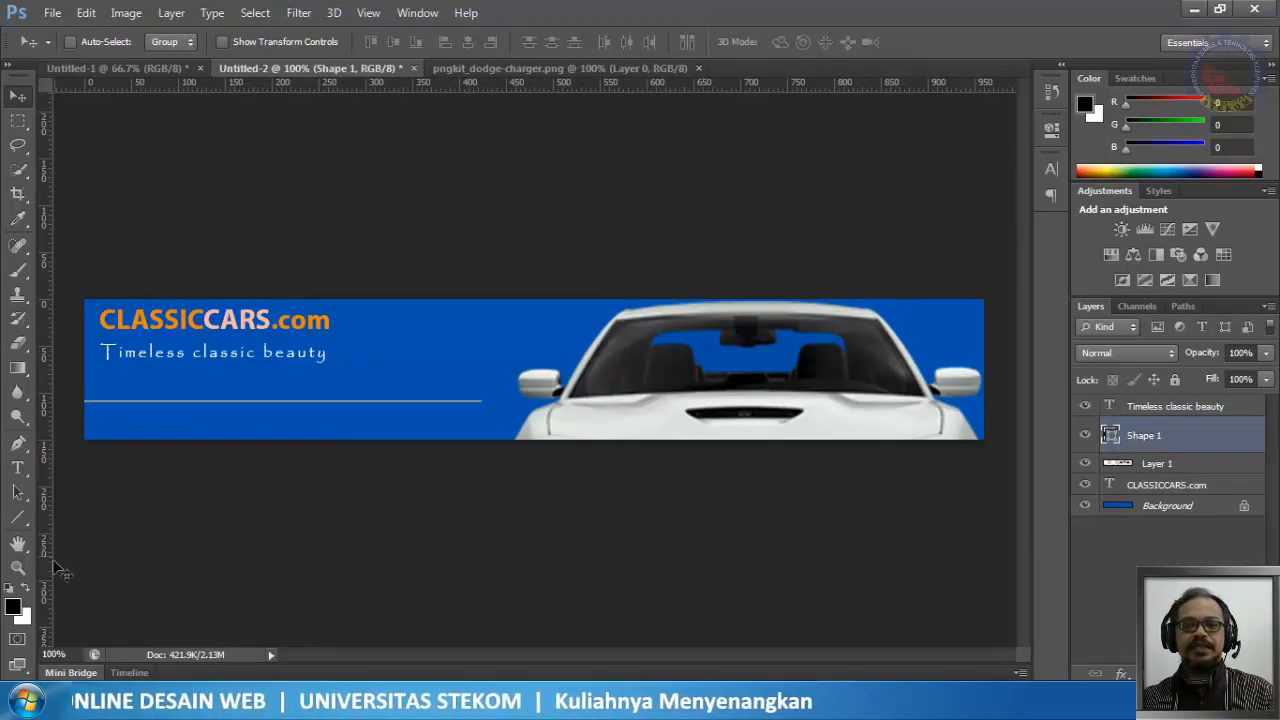
left_click(17, 518)
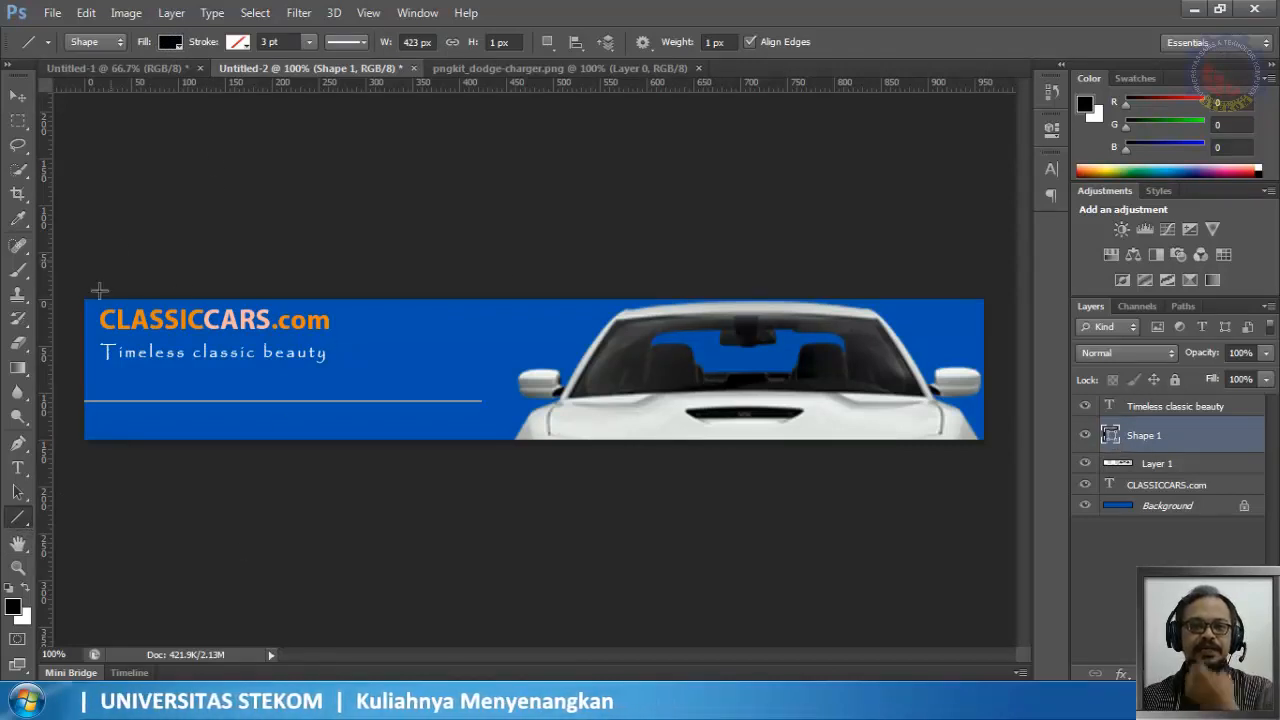
left_click(170, 42)
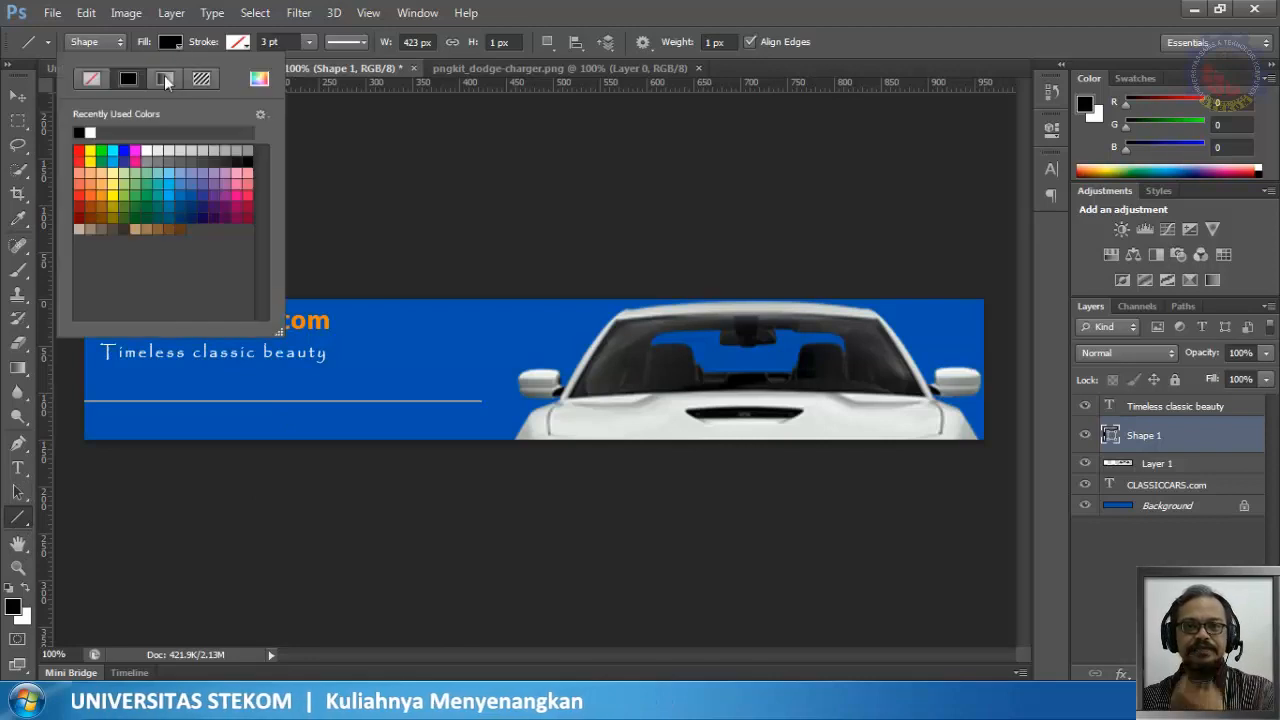
left_click(91, 131)
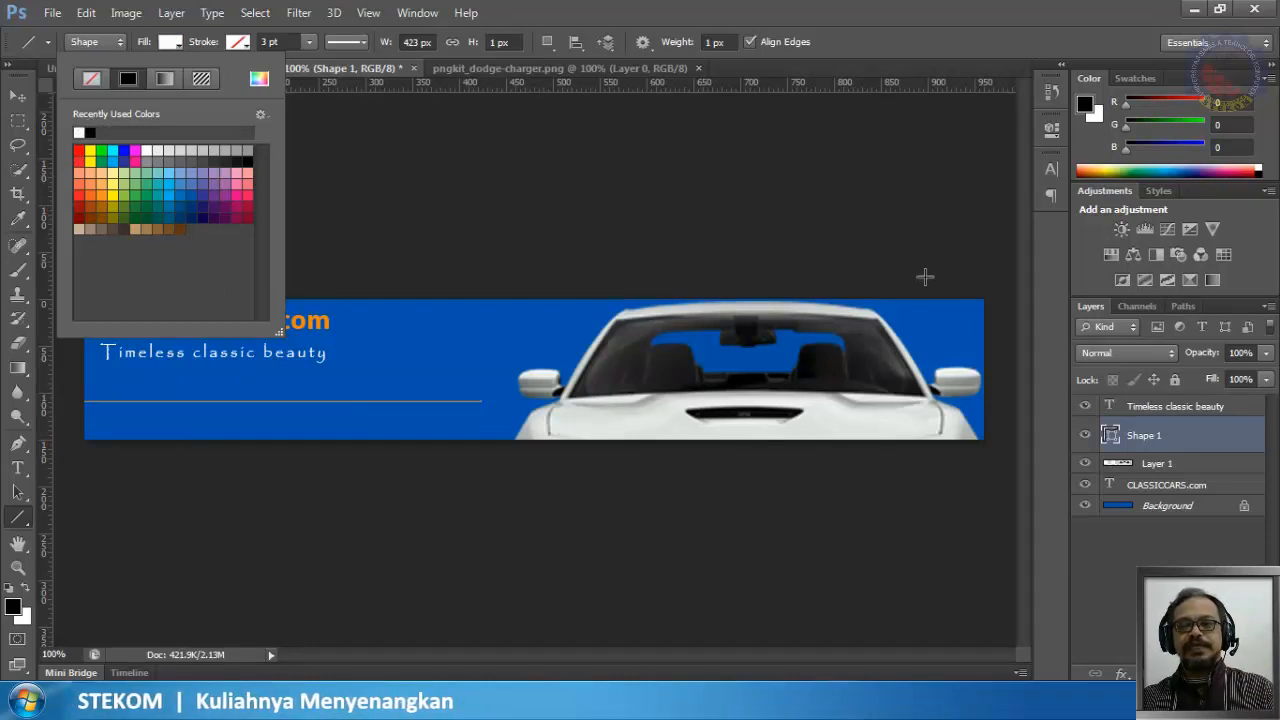
left_click(19, 97)
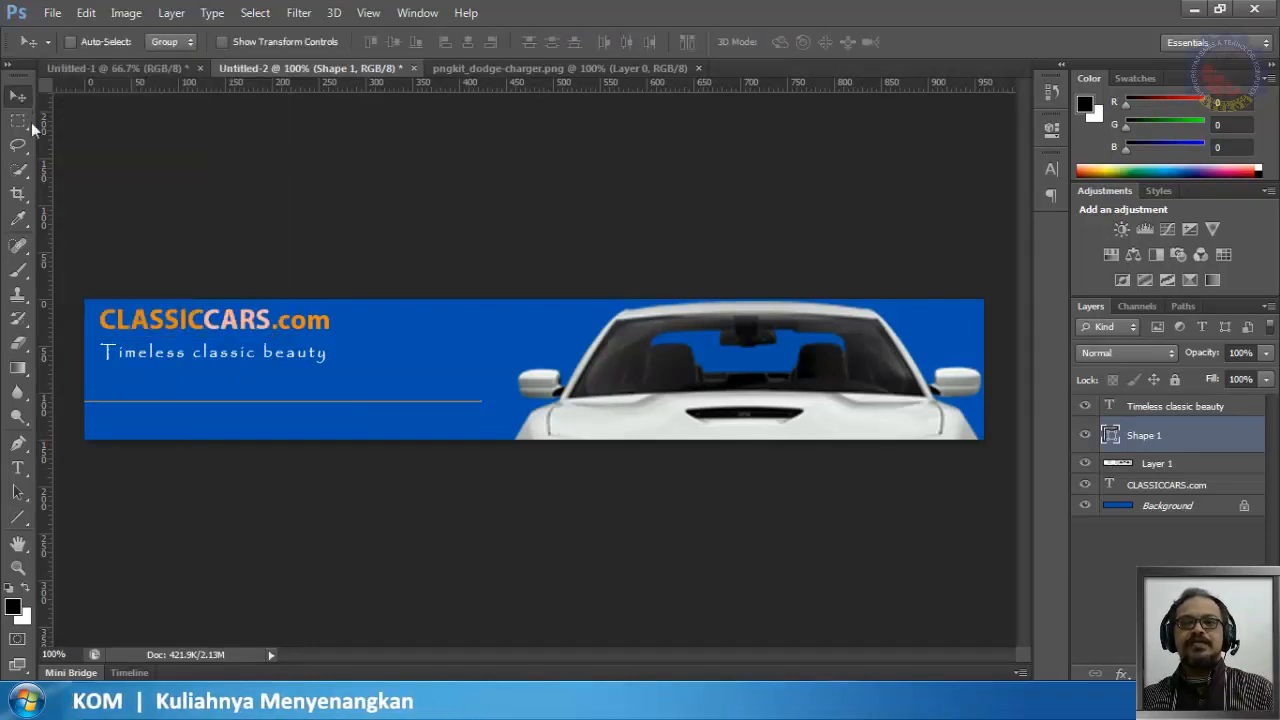
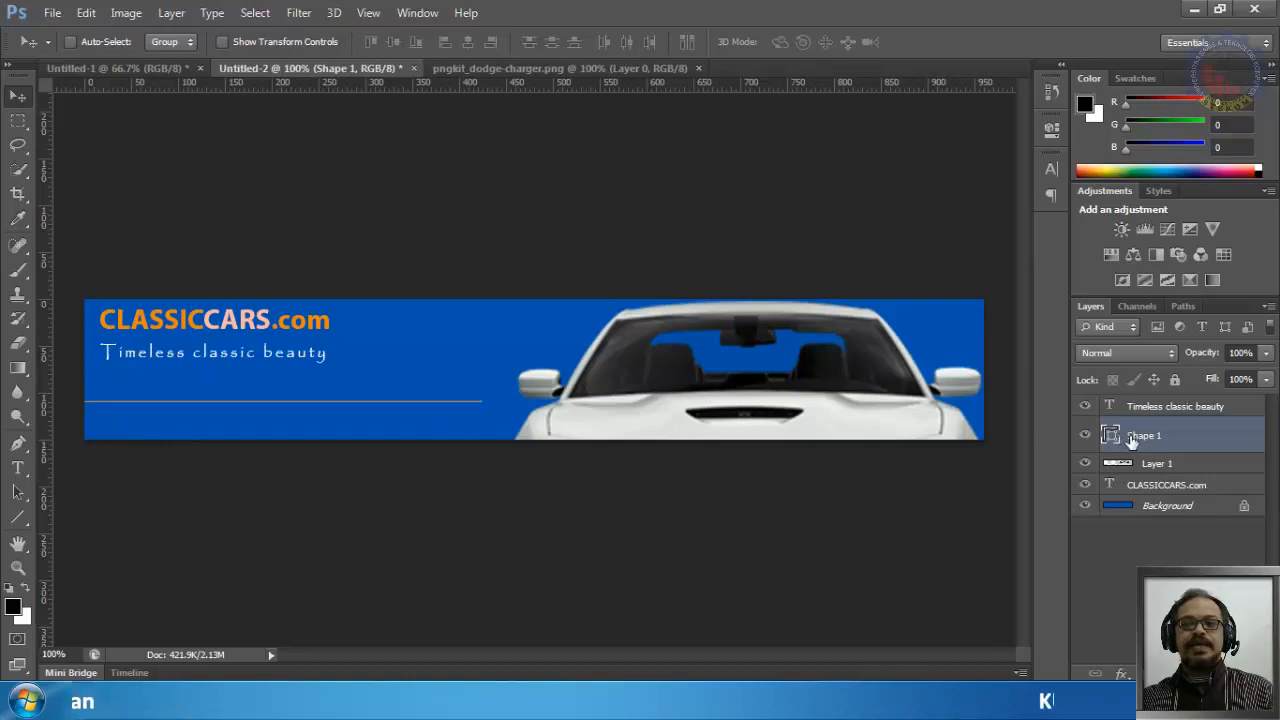
Step: Duplicate the white line's layer and move the copy straight down near the banner's bottom edge, leaving no layer selected
right_click(1134, 441)
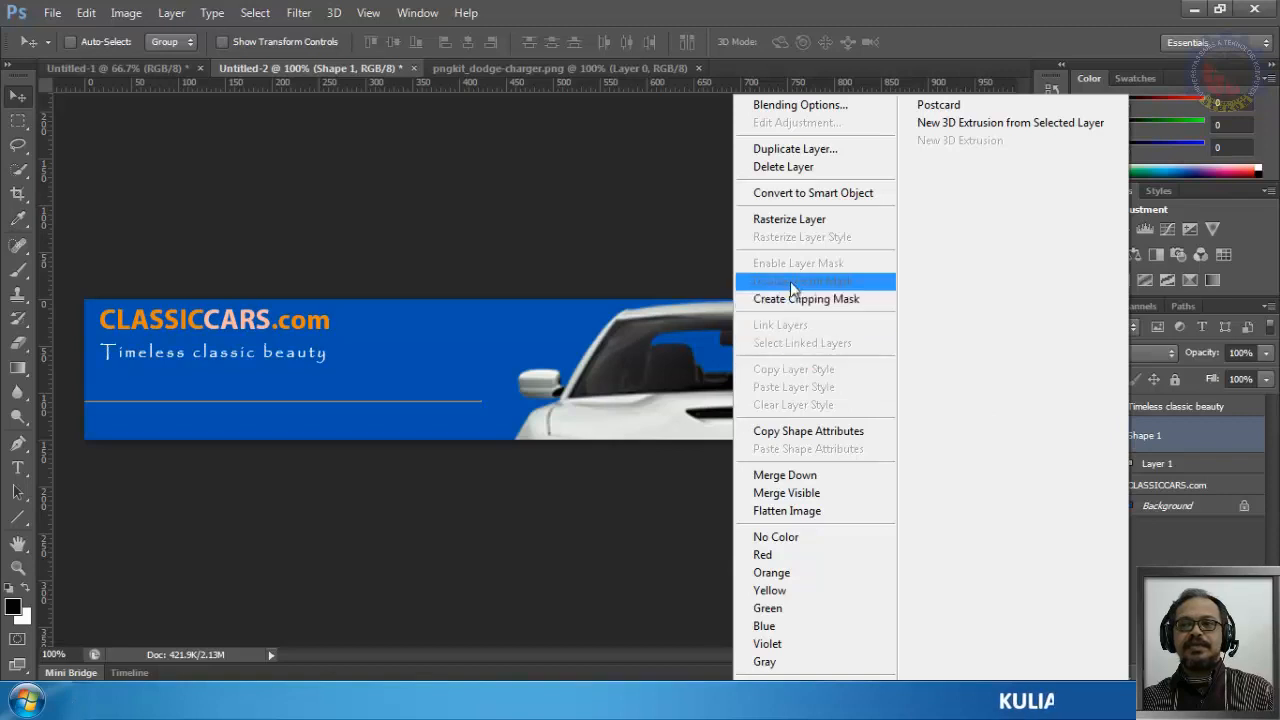
left_click(796, 152)
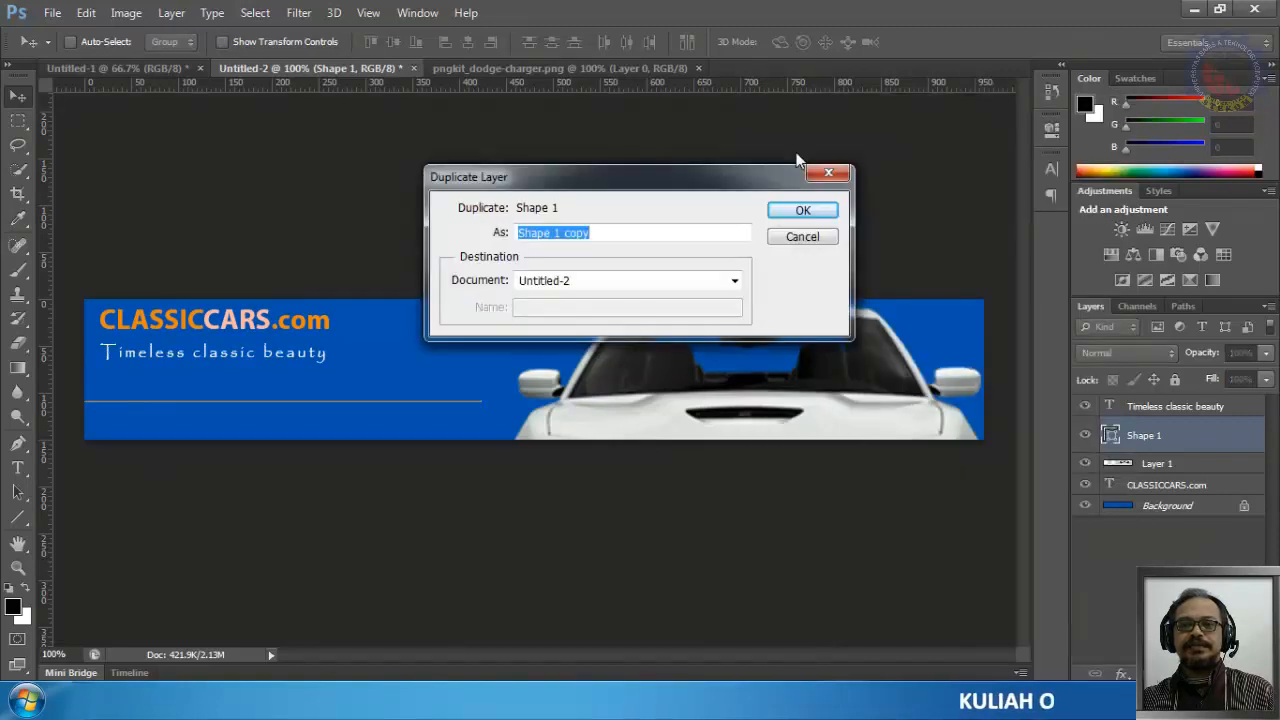
left_click(801, 214)
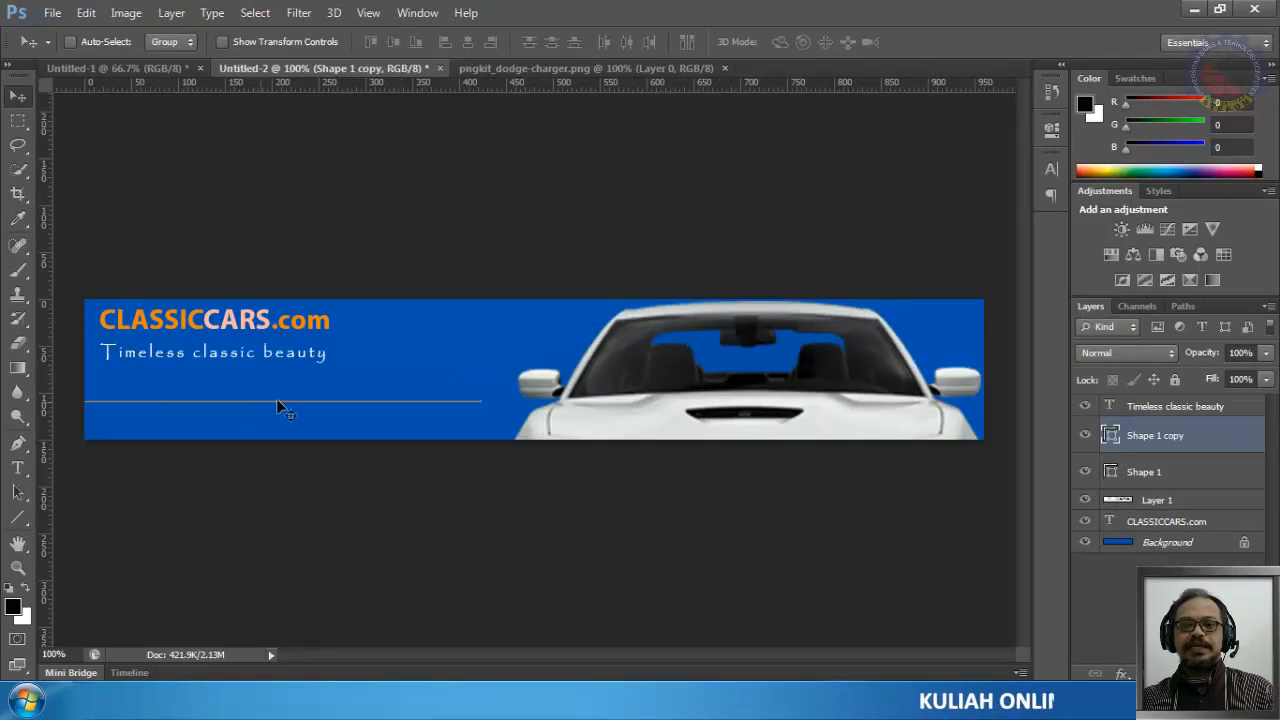
left_click_drag(241, 403, 241, 432)
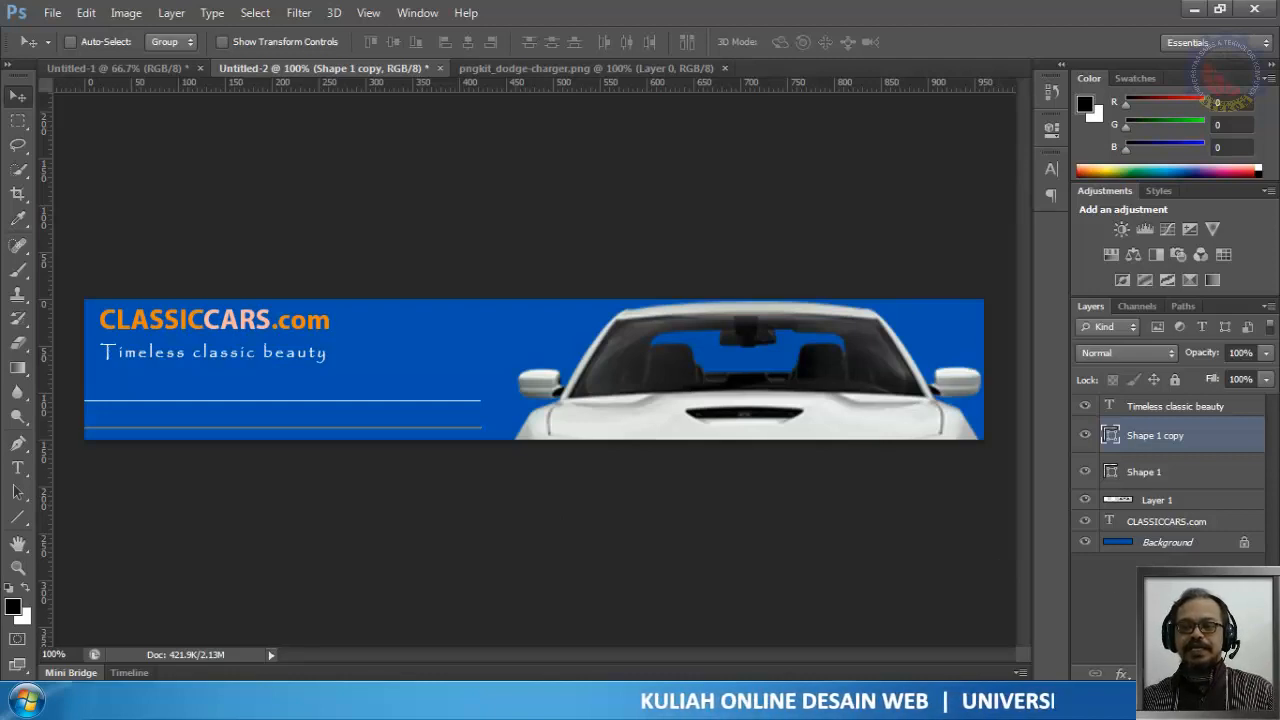
left_click(1170, 560)
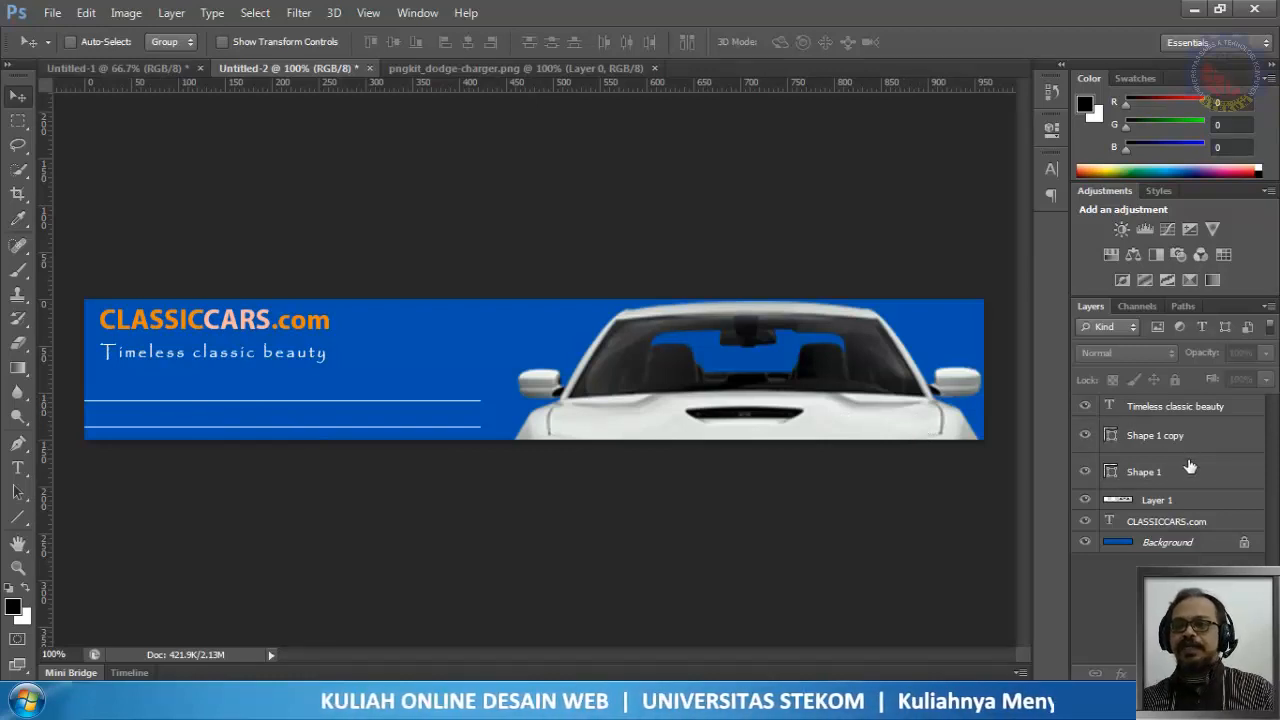
Step: Stretch both white lines together to the right to about 207% width so they run across the car, and commit the transform
left_click(1148, 436)
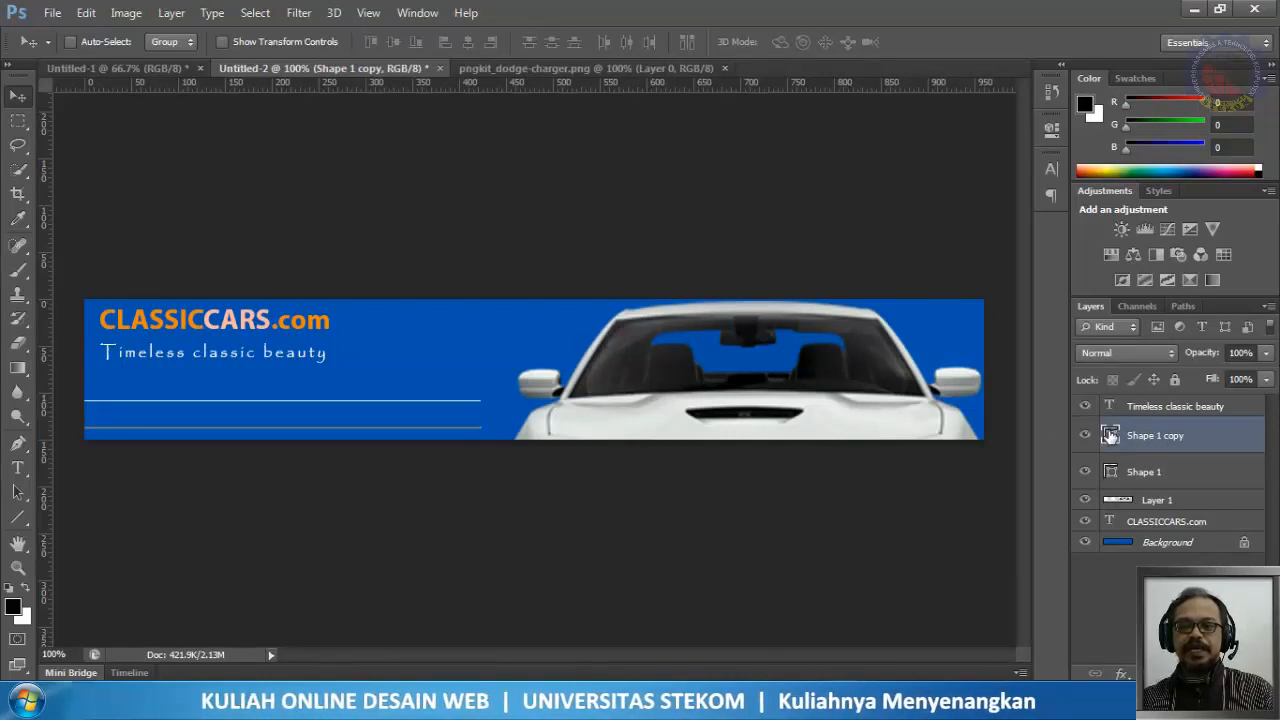
left_click(1150, 478, "shift")
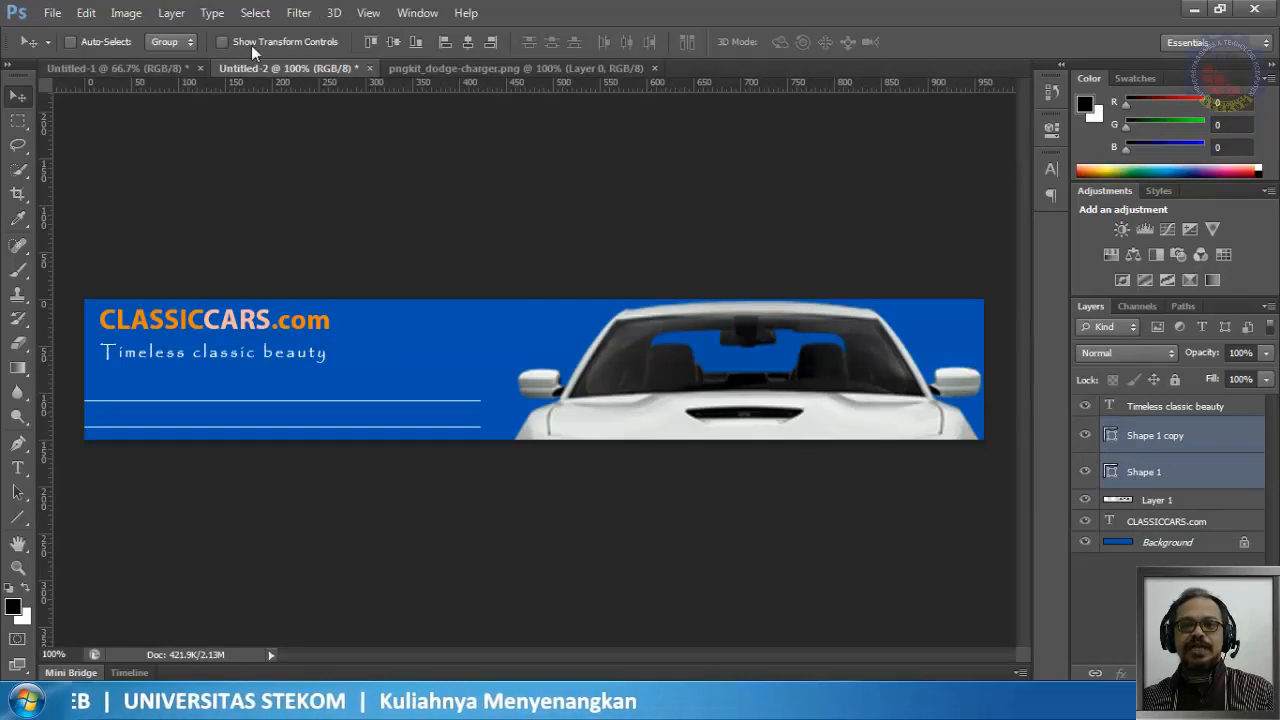
left_click(224, 42)
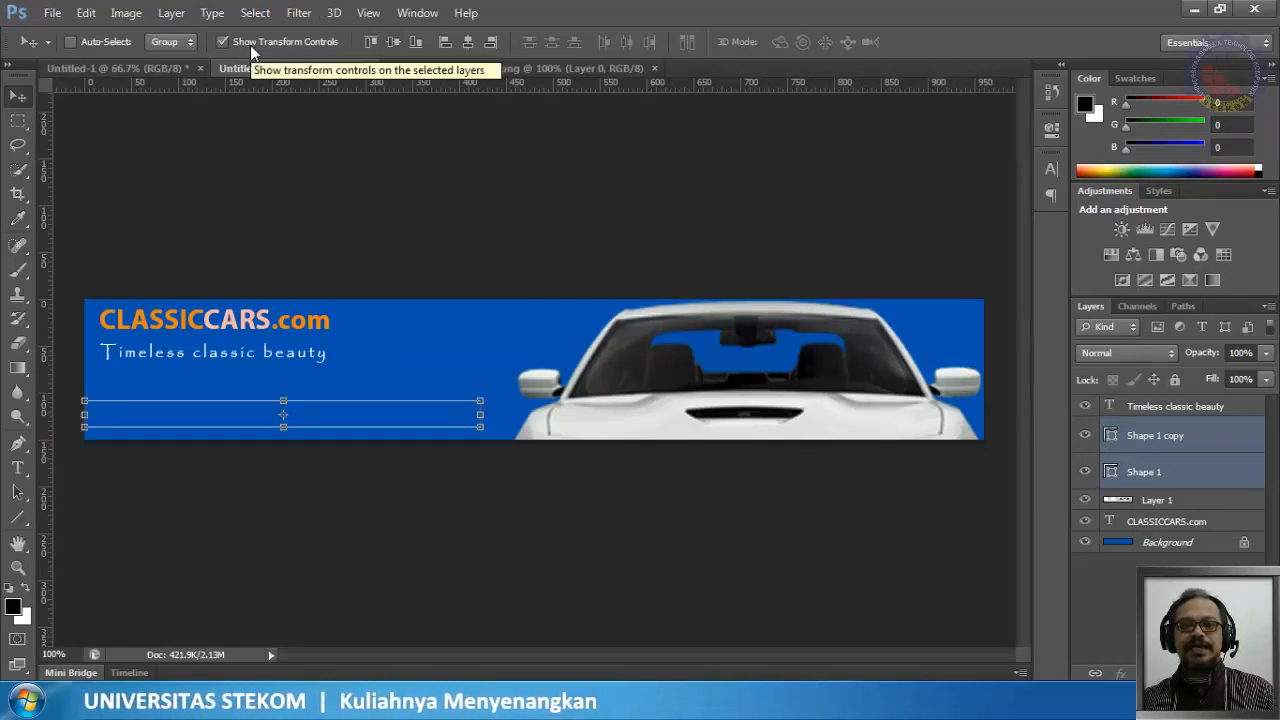
left_click(481, 414)
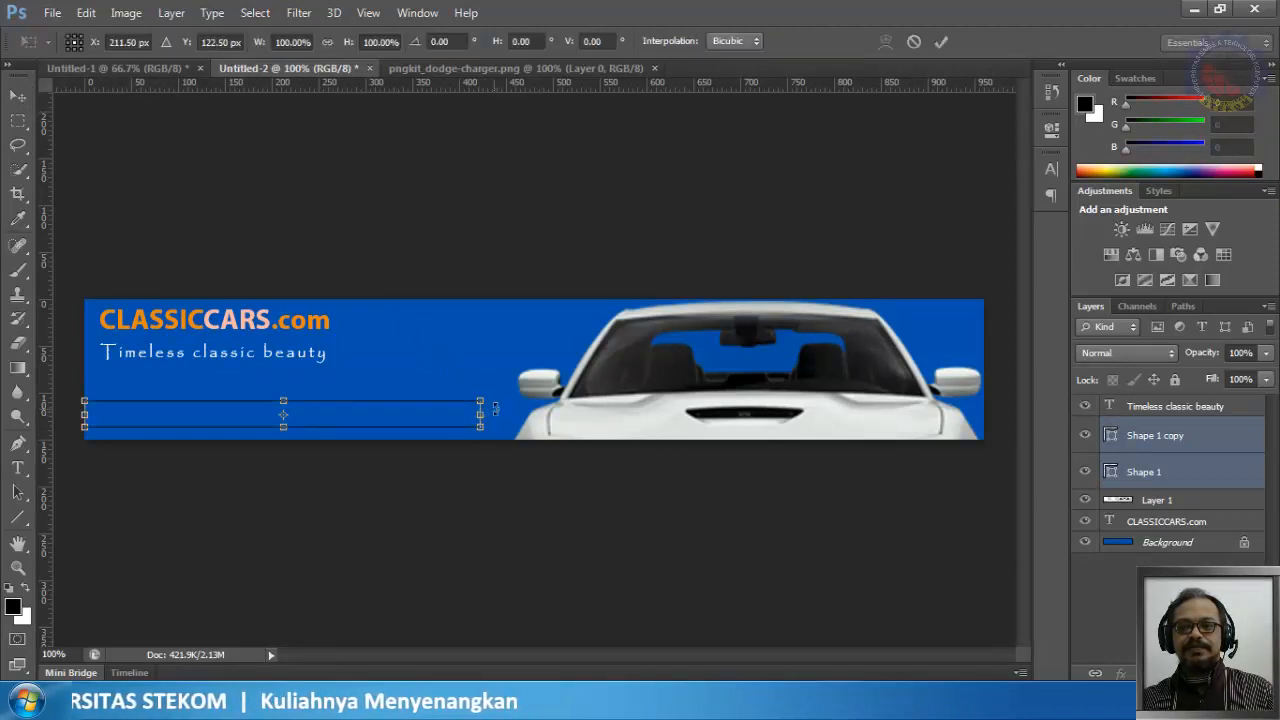
left_click_drag(481, 414, 906, 427)
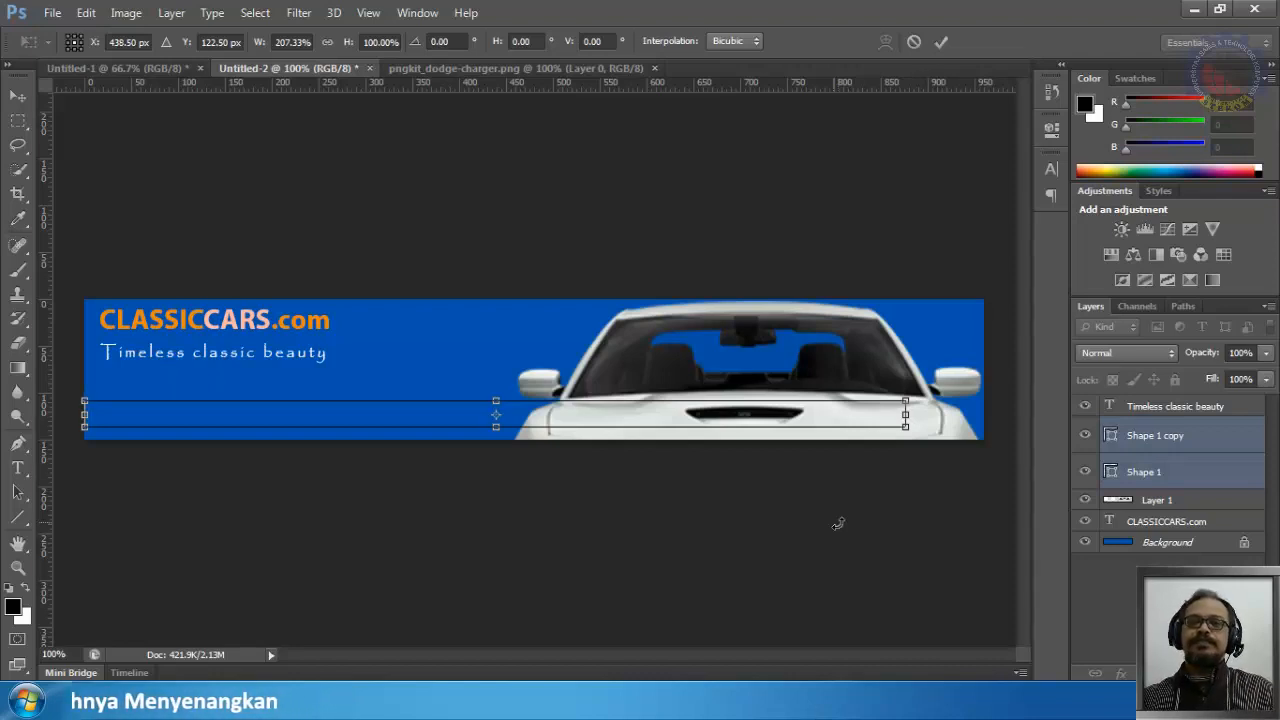
left_click(941, 42)
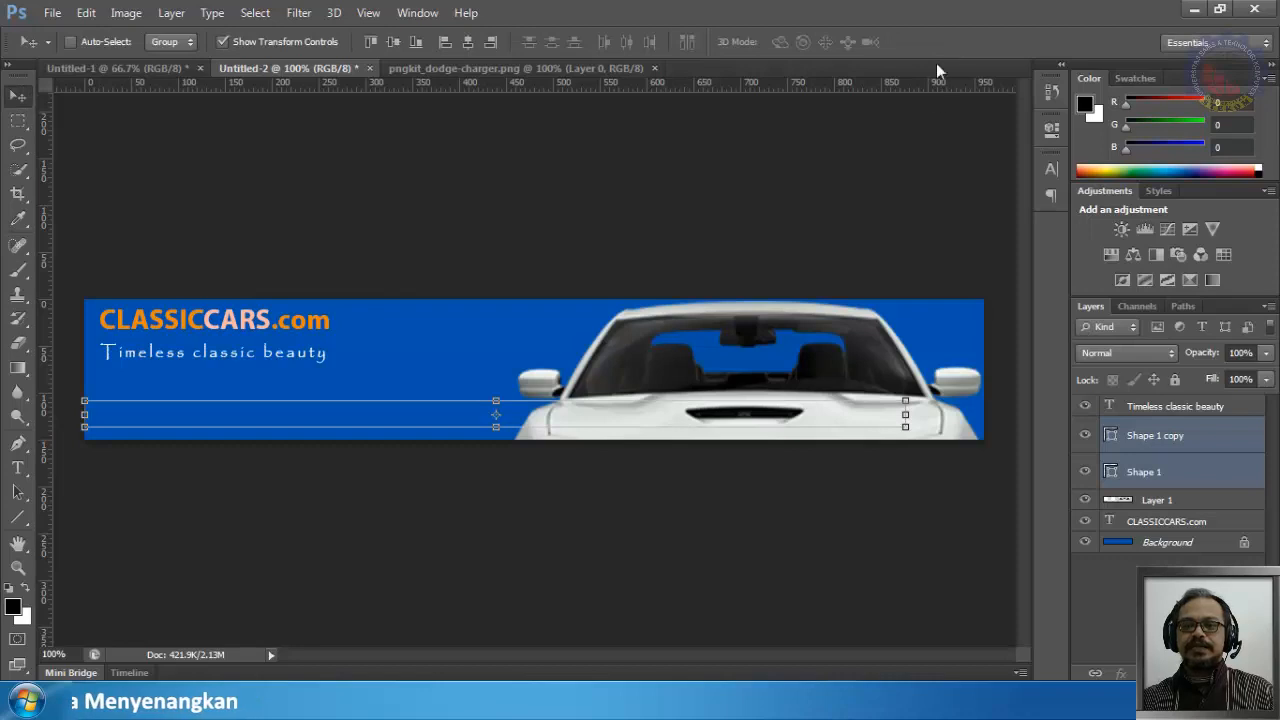
left_click(1168, 602)
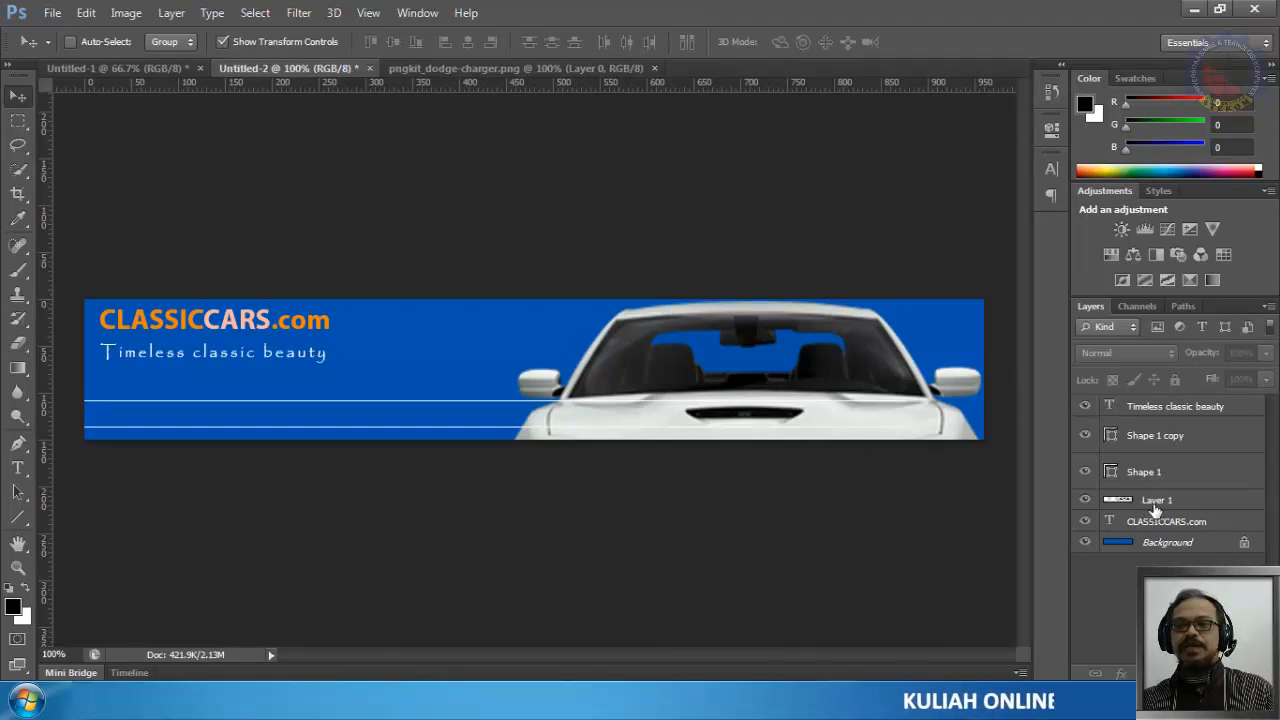
Step: Rename the original line's layer as "Line Awal"
left_click(1148, 440)
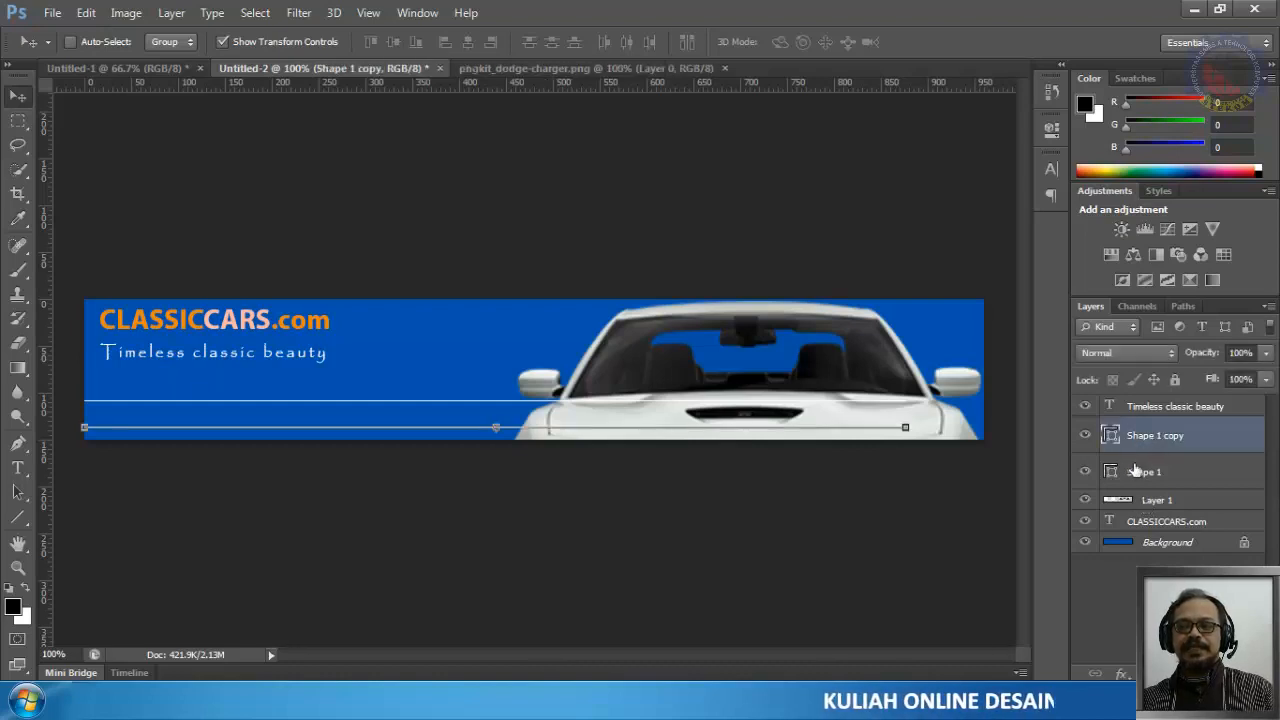
double_click(1134, 475)
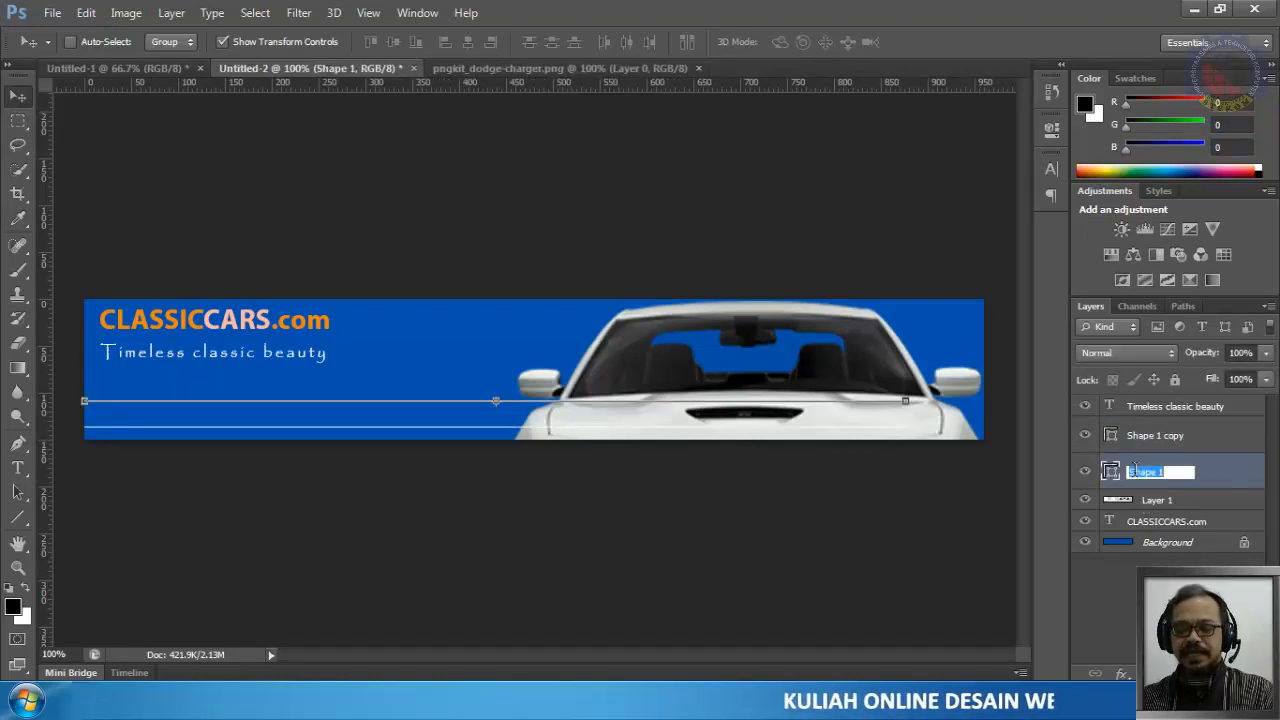
type("Line Awal")
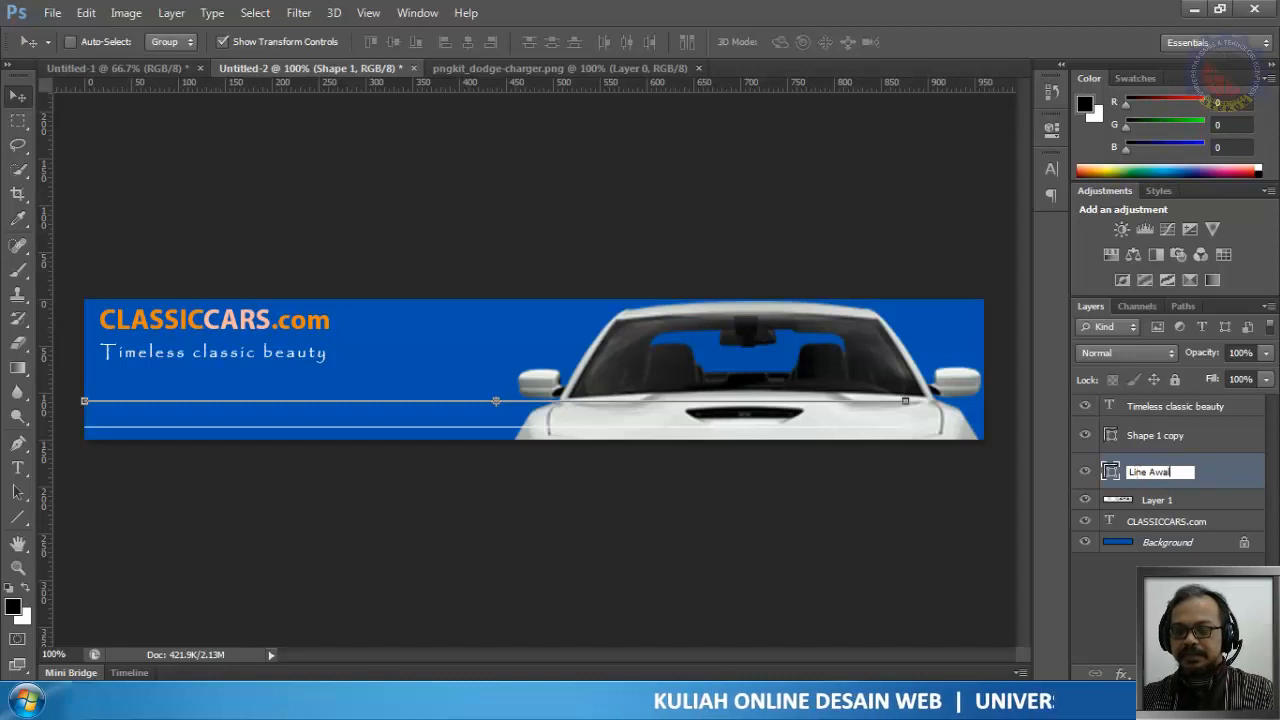
key("Return")
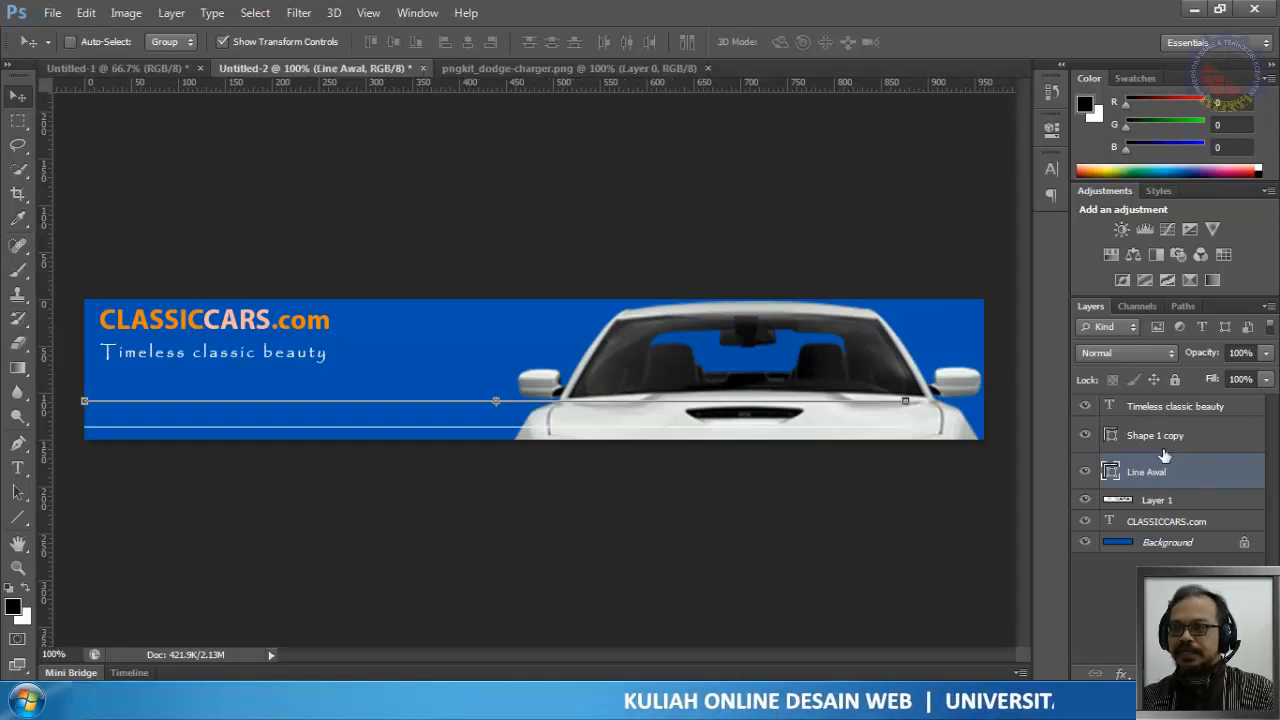
Step: Rename the duplicated line's layer as "Line atas"
double_click(1157, 436)
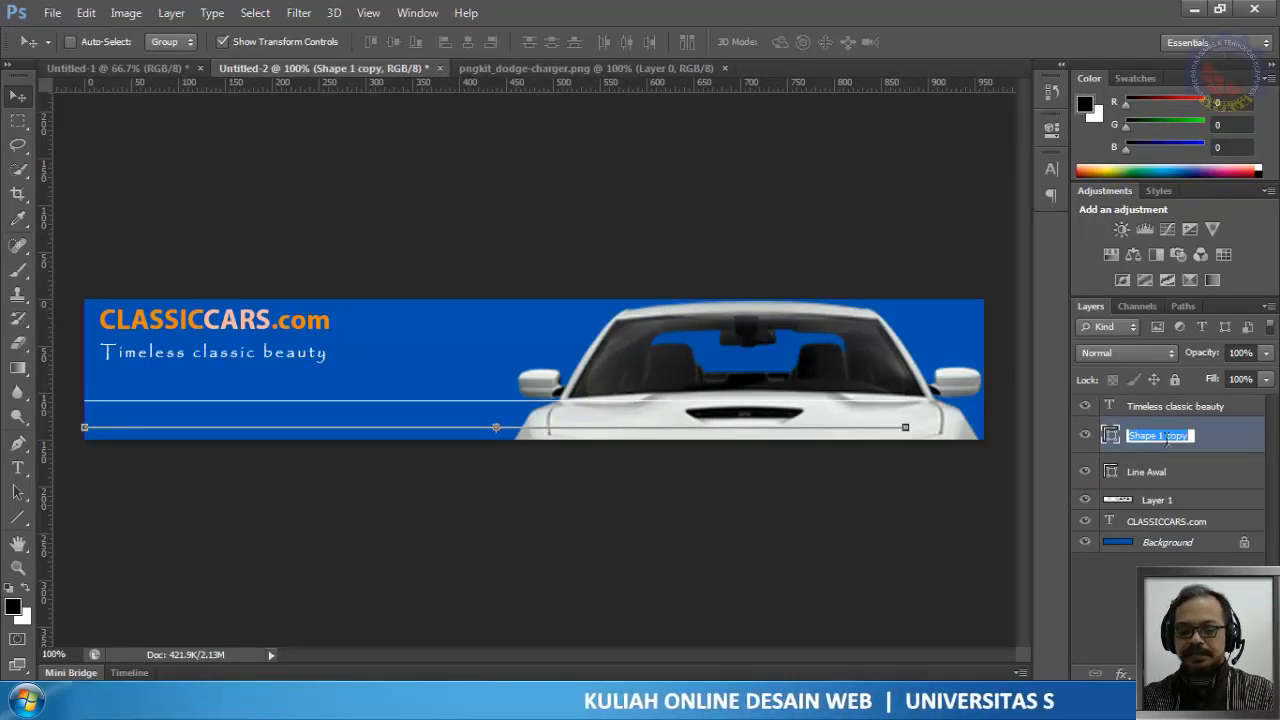
type("Li")
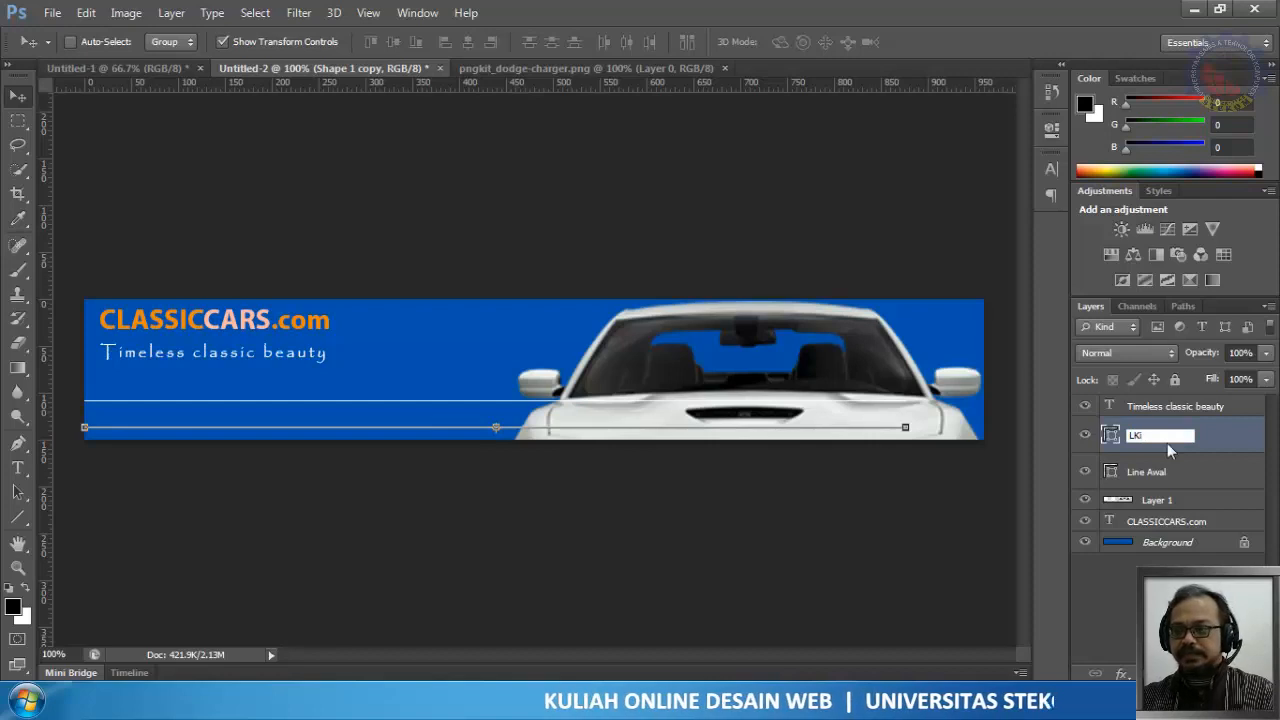
key("BackSpace")
key("BackSpace")
key("BackSpace")
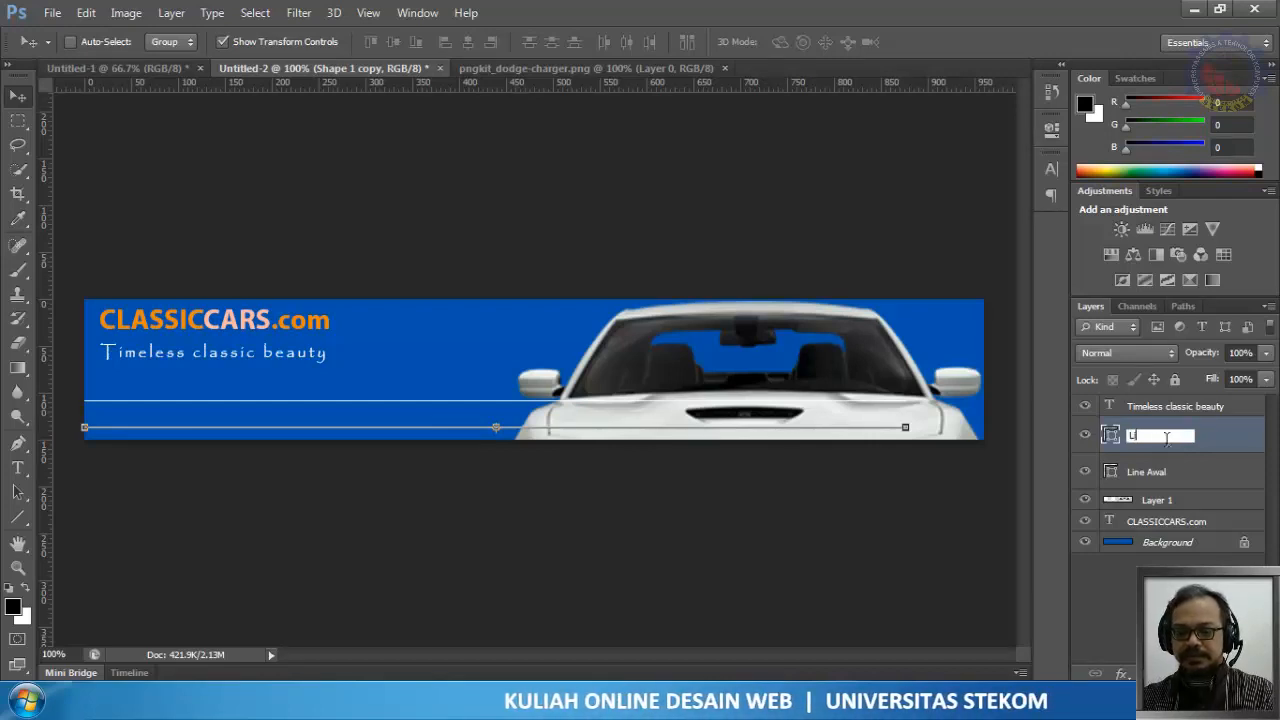
type("Line at")
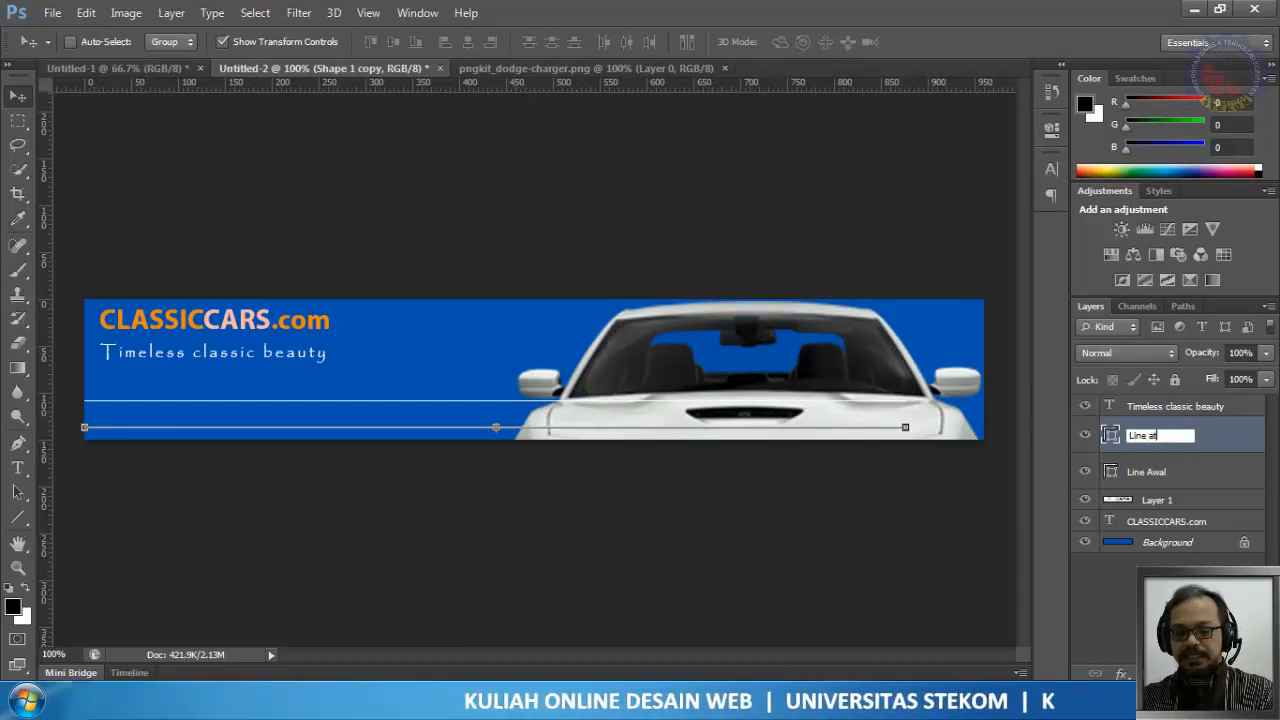
type("as")
key("Return")
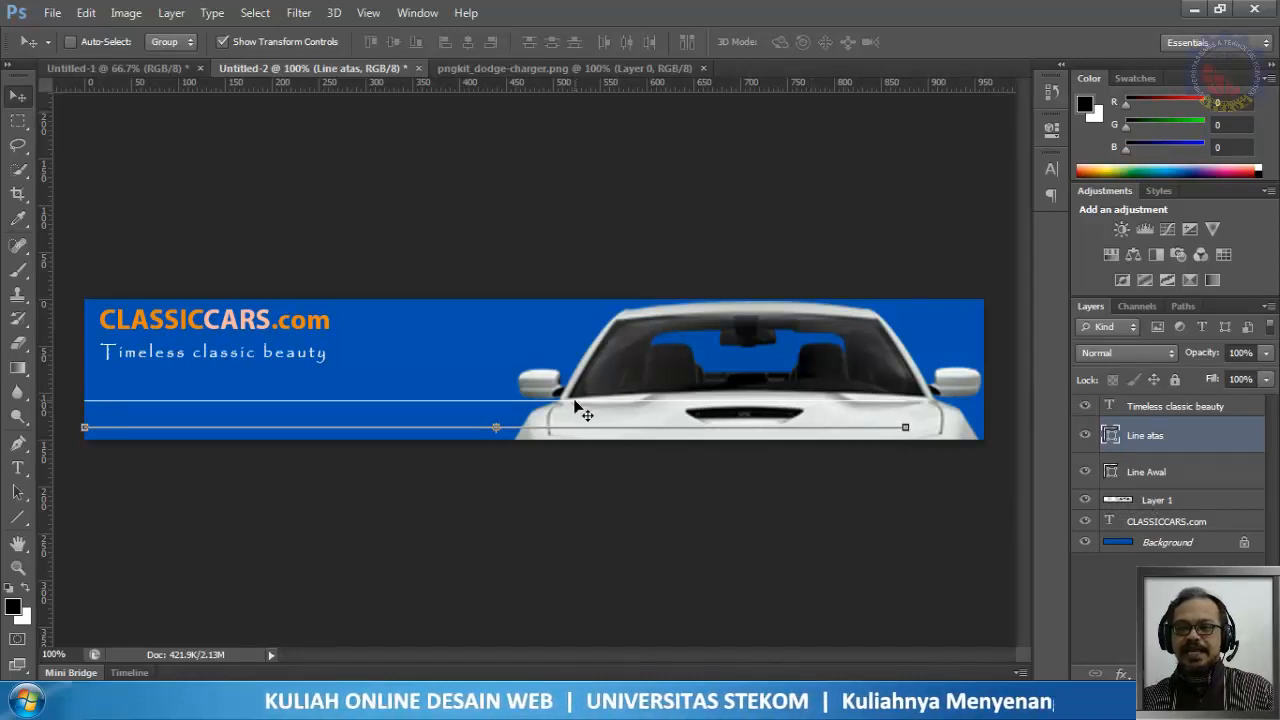
Step: Rename the car image's layer as "Mobil"
left_click(1174, 503)
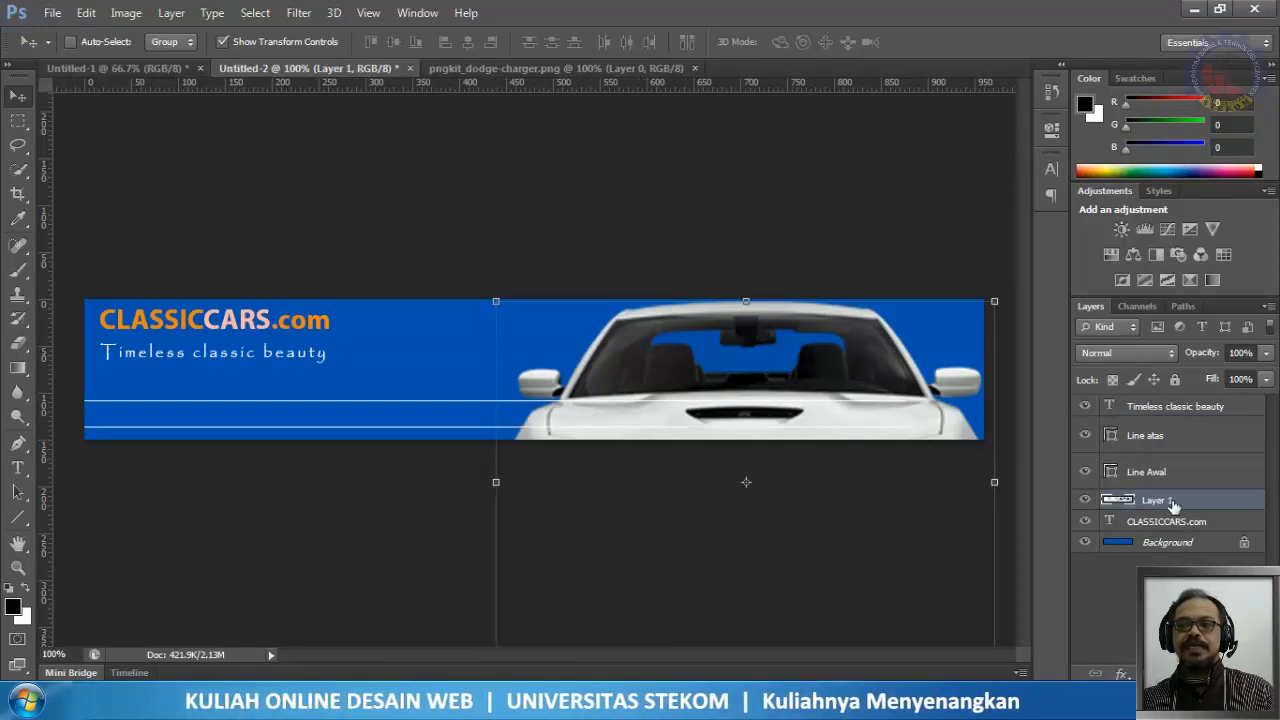
double_click(1158, 502)
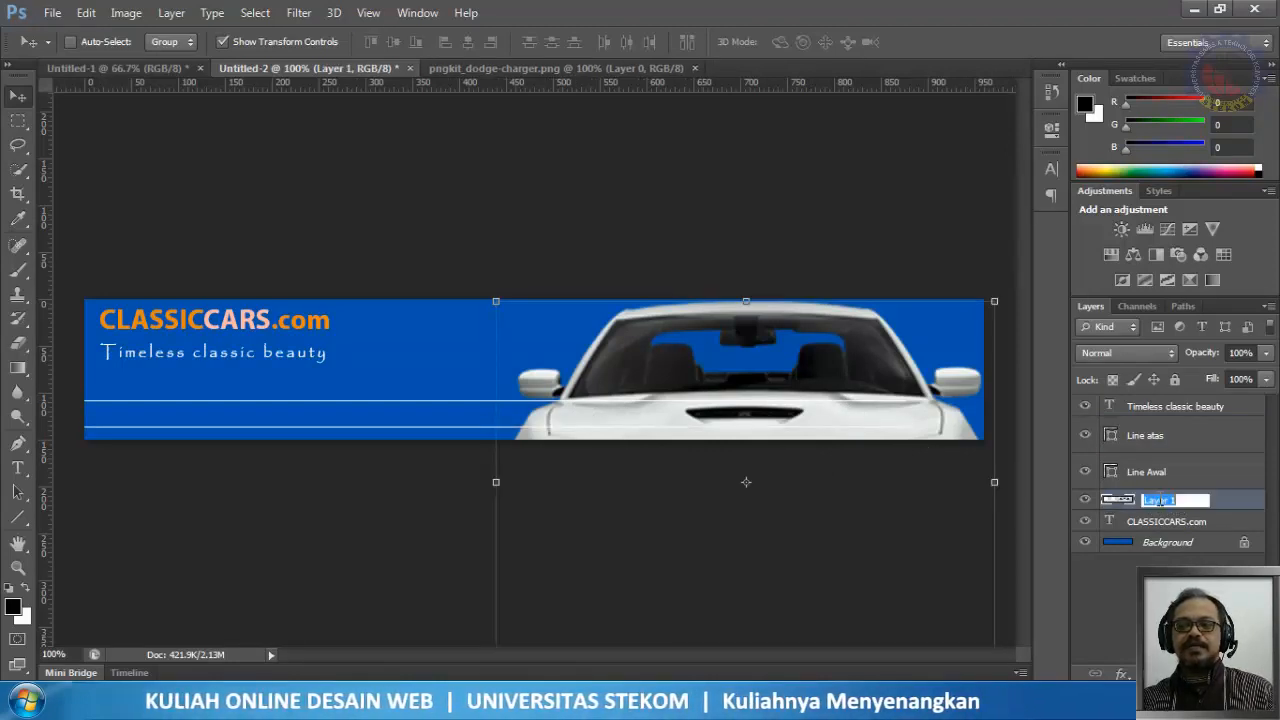
type("Mo")
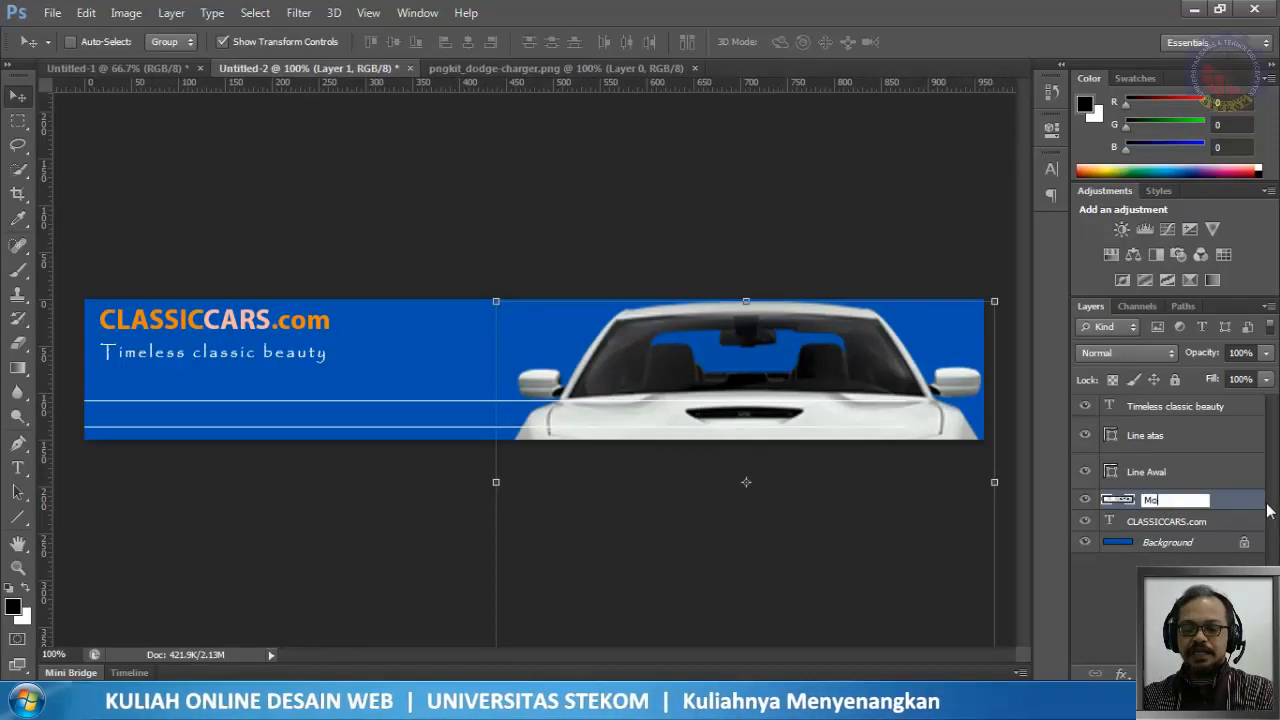
type("bil")
key("Return")
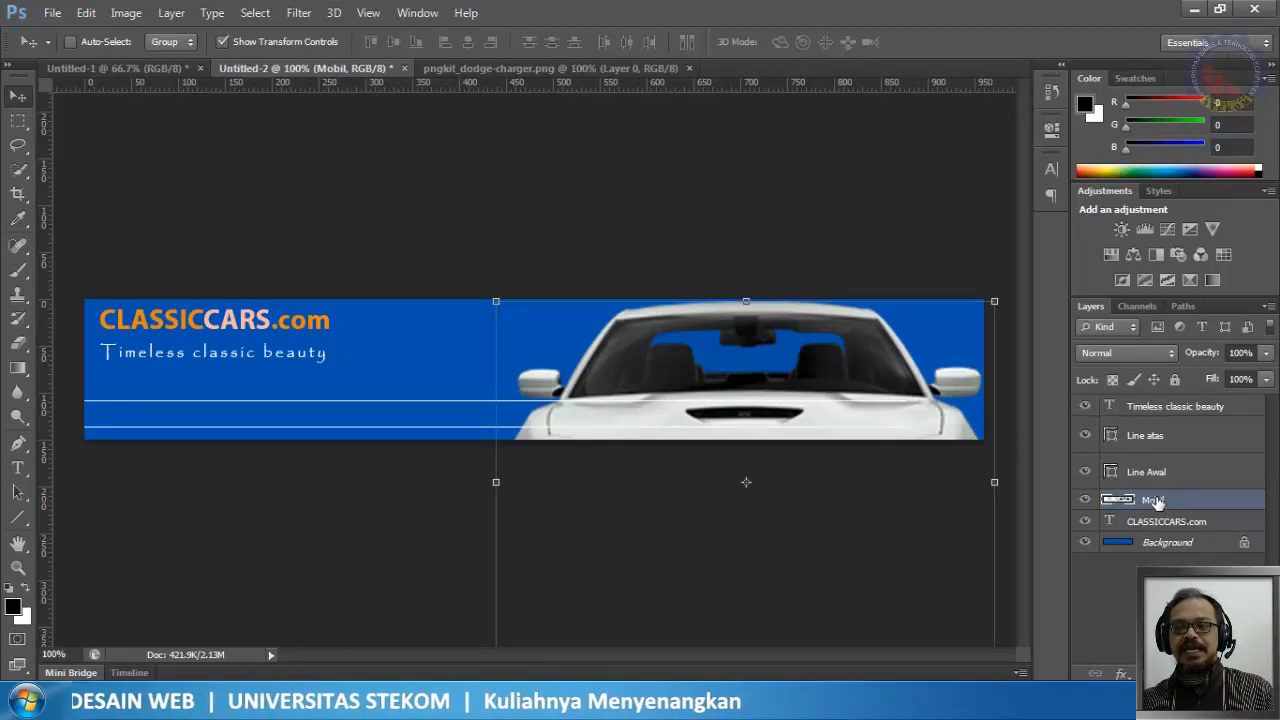
Step: Move the Mobil layer above both line layers and the CLASSICCARS.com layer above Mobil, and select the tagline layer
left_click_drag(1157, 502, 1204, 432)
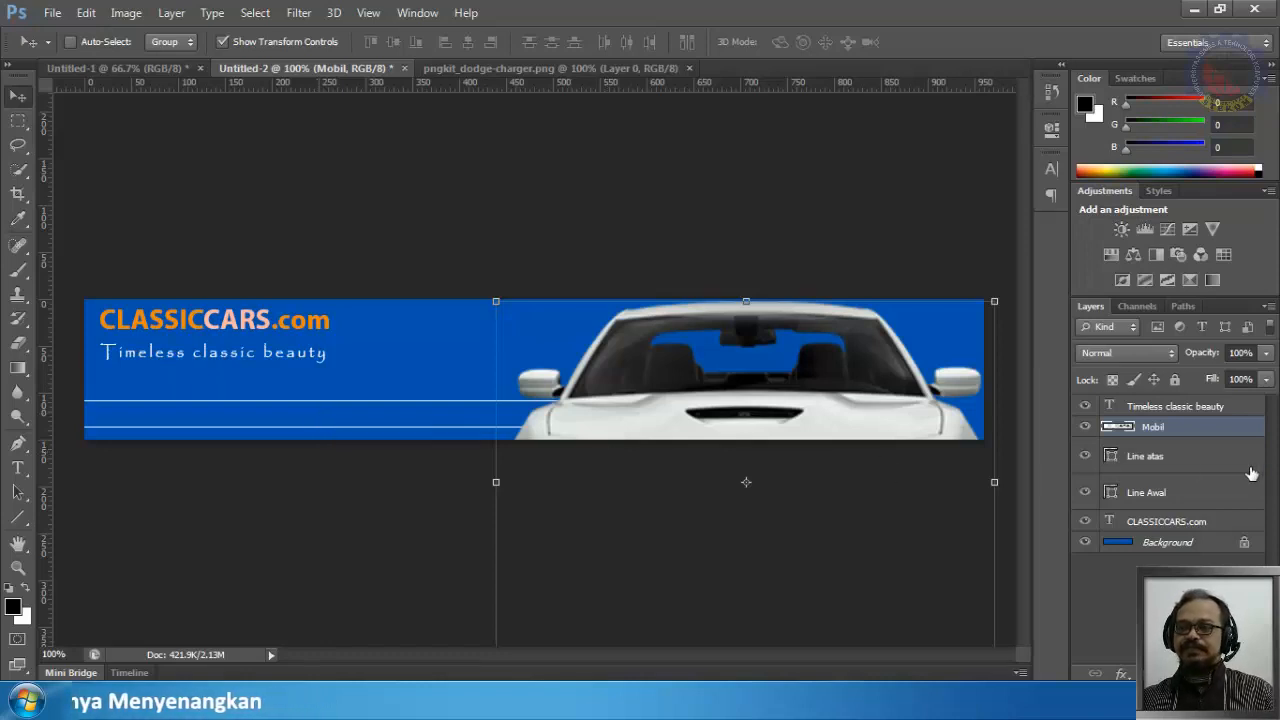
left_click(1163, 528)
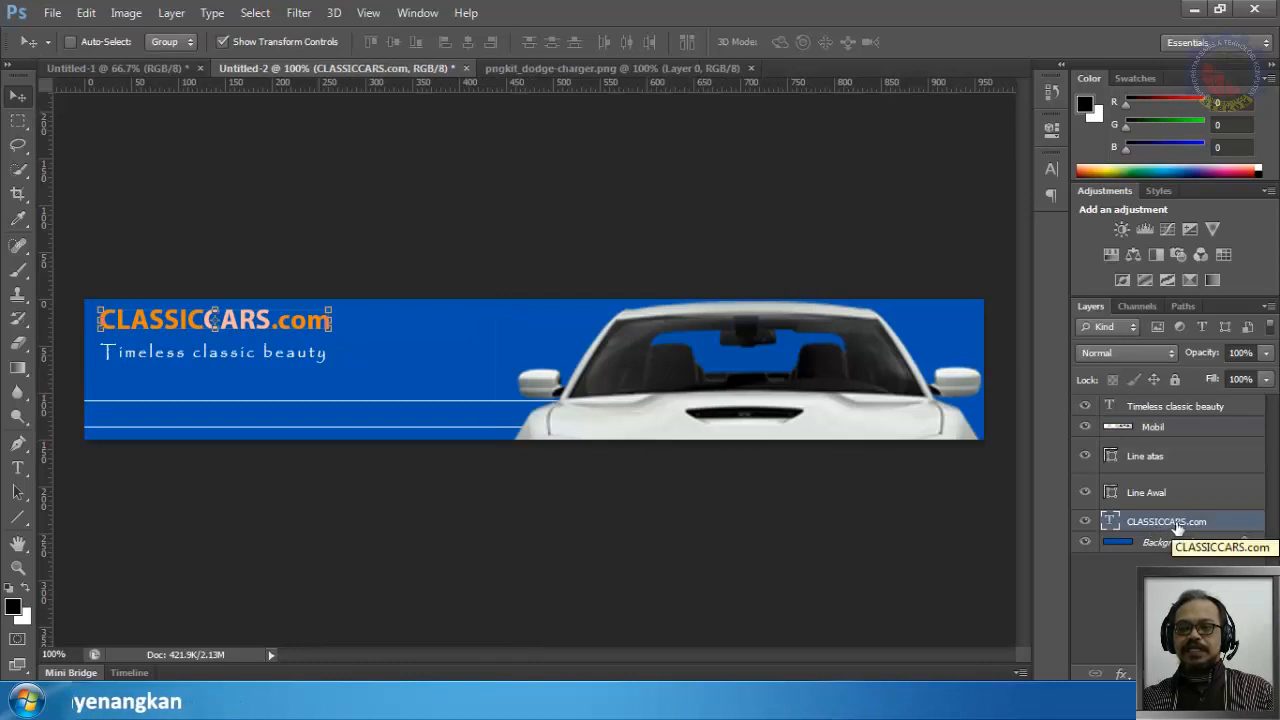
left_click_drag(1177, 529, 1178, 424)
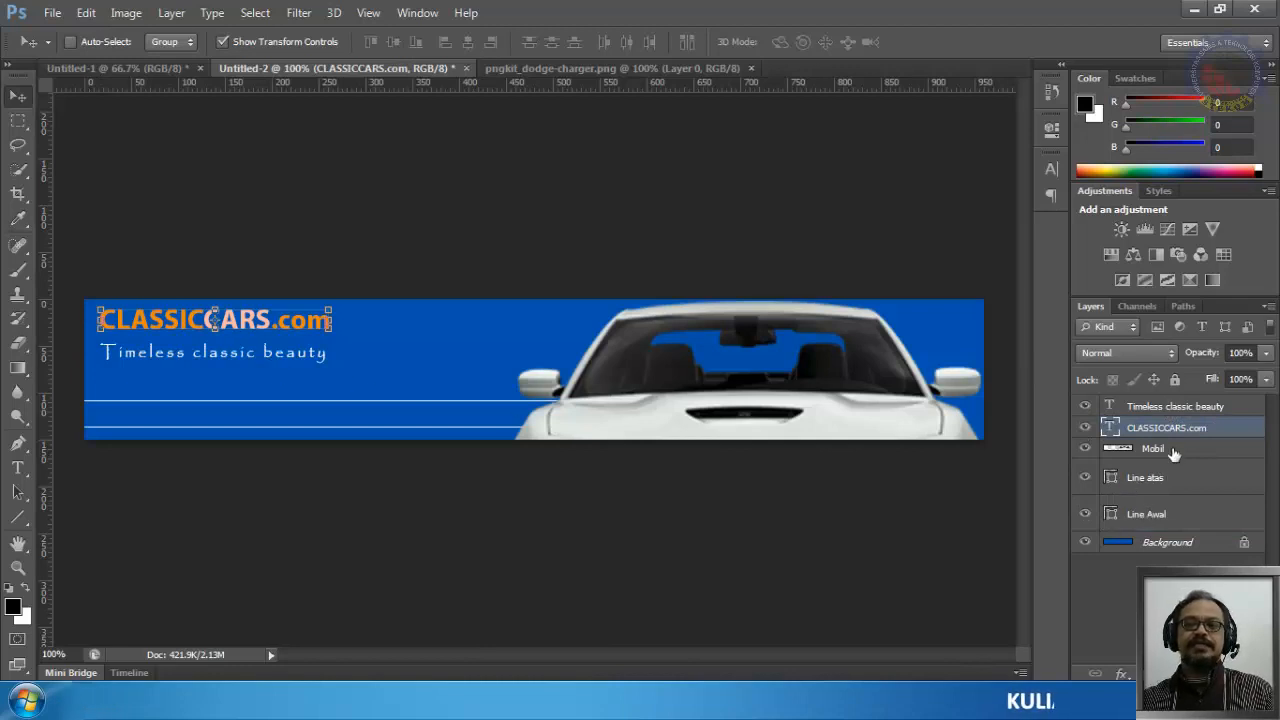
left_click(1166, 408)
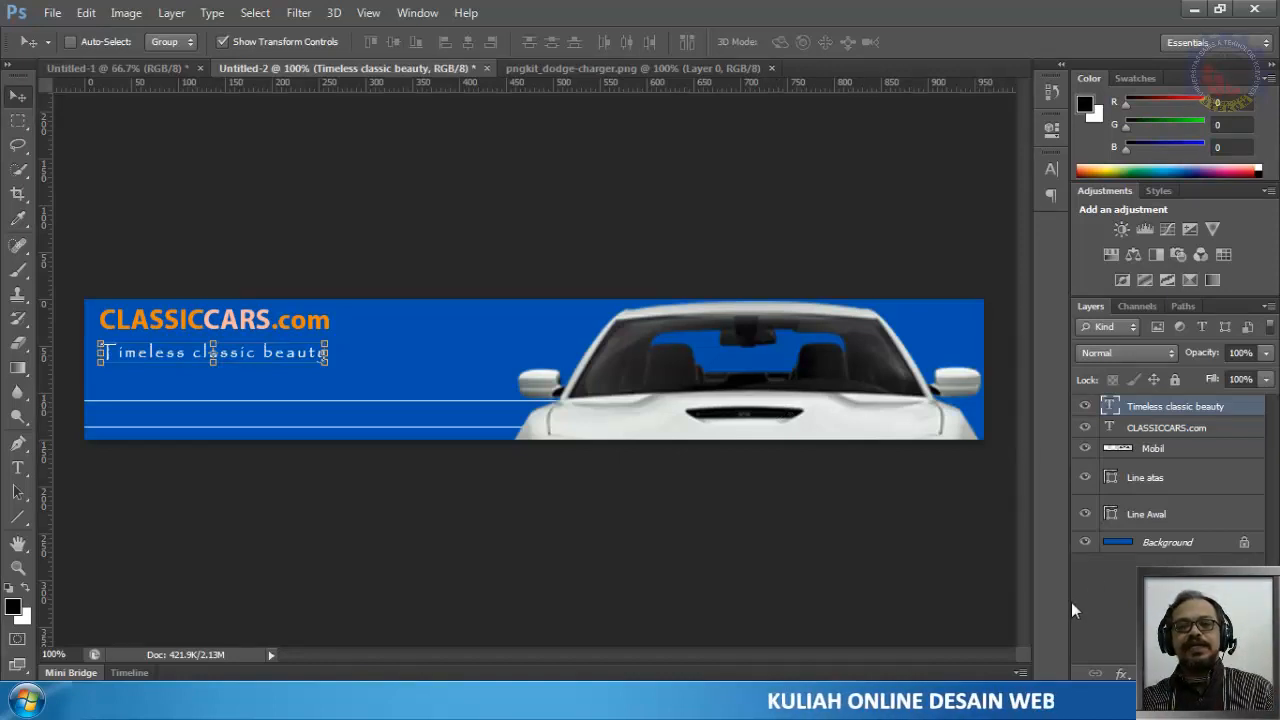
Step: Select the CLASSICCARS.com and tagline layers together and move both texts slightly down and to the right
left_click(1163, 429, "shift")
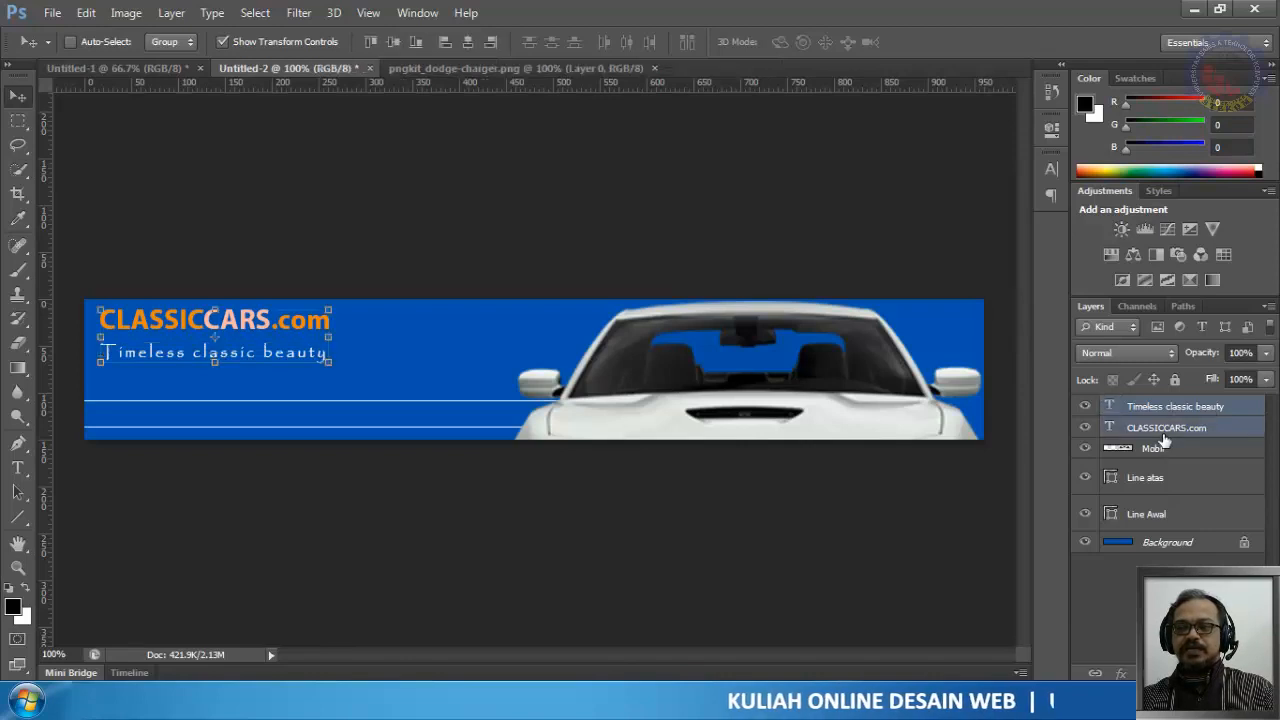
left_click_drag(265, 330, 271, 340)
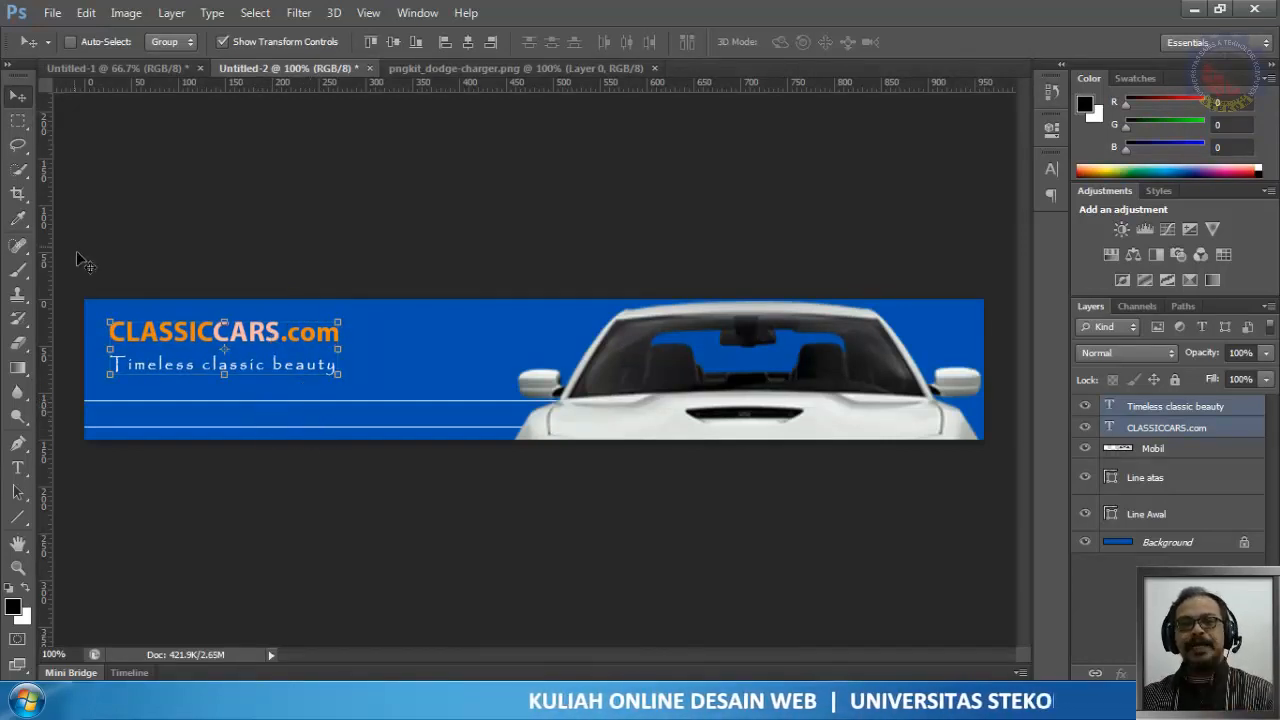
Step: Add a new text line reading "Custom cars projects" below the tagline, starting on the upper white line near the banner's left edge
left_click(20, 469)
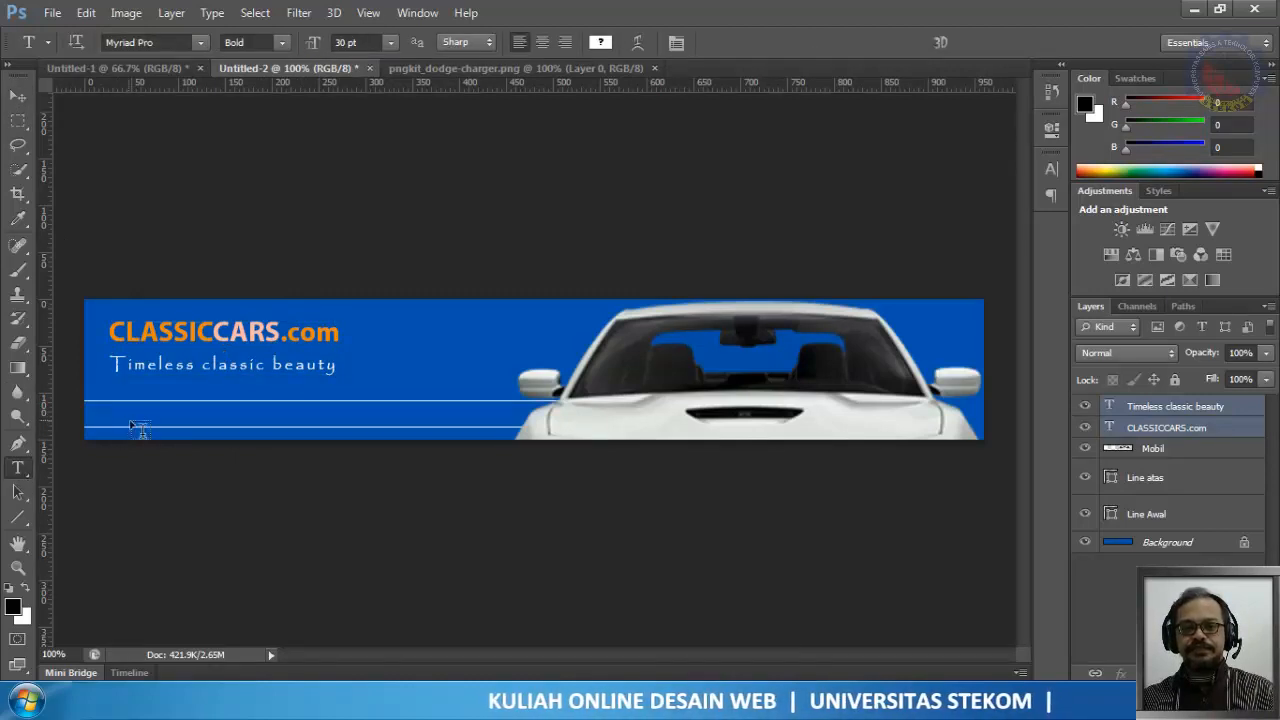
left_click(101, 401)
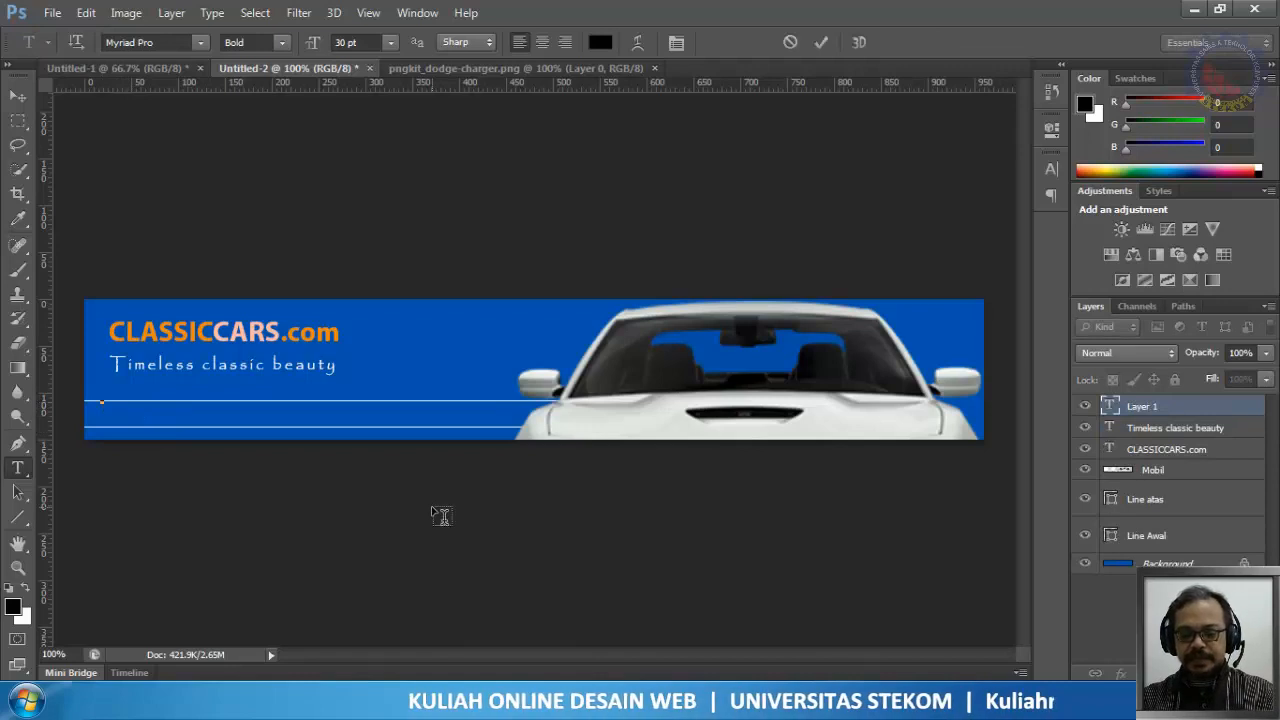
type("Custo")
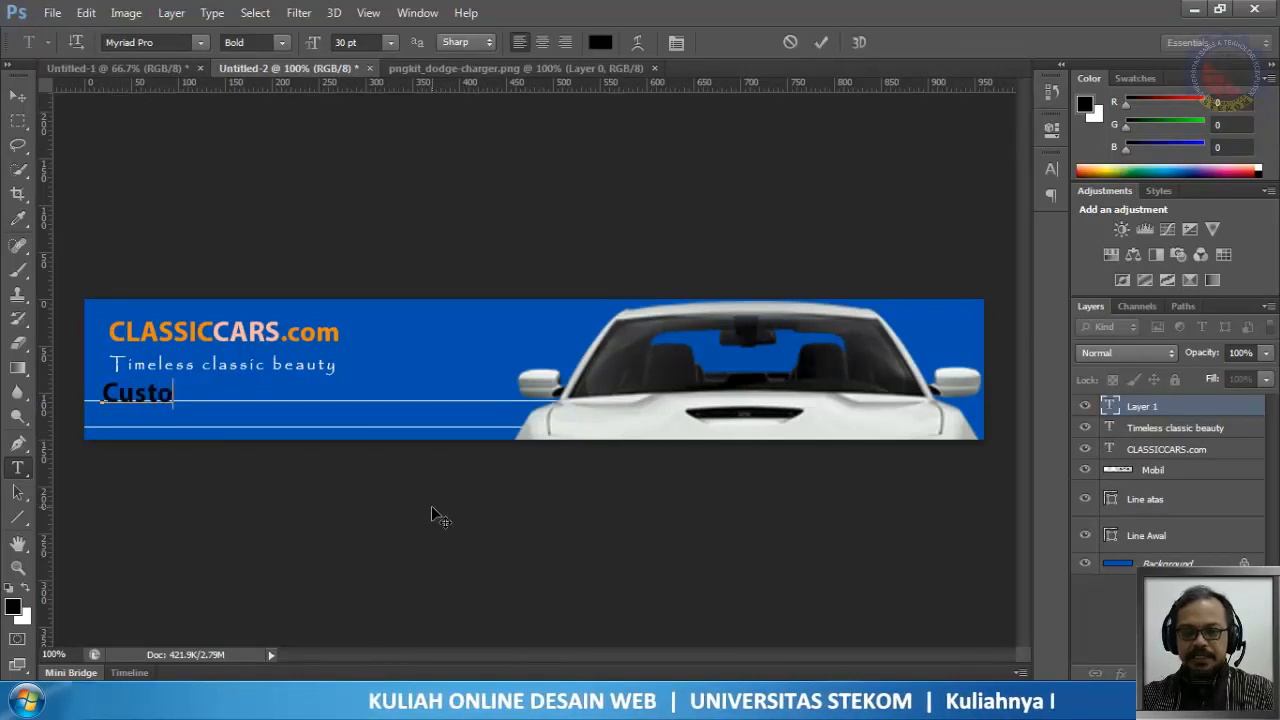
type("n")
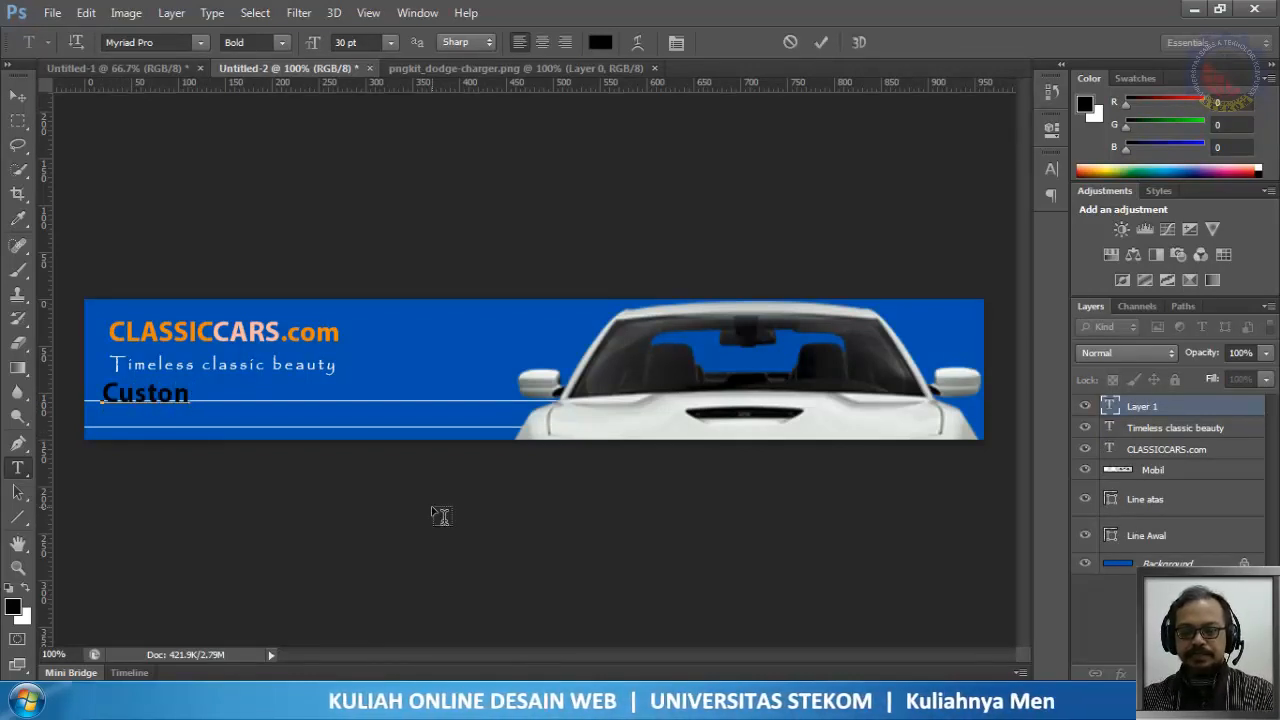
key("BackSpace")
type("m ")
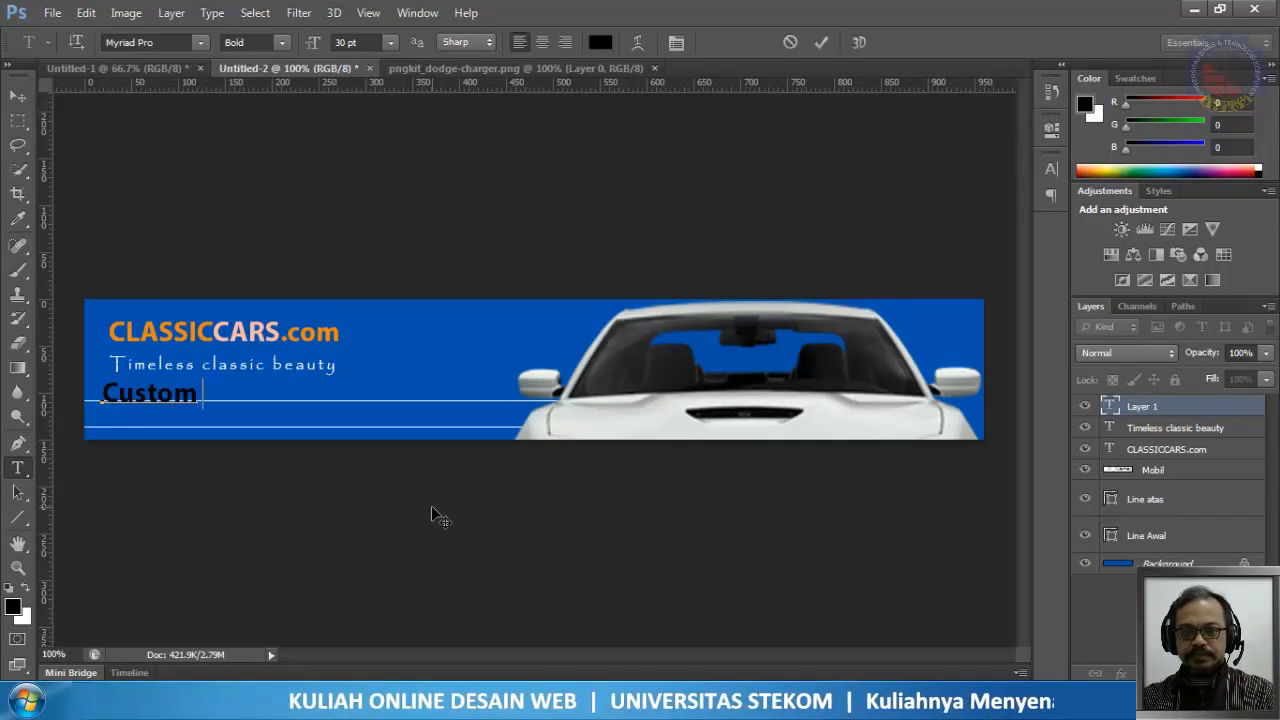
type("cars")
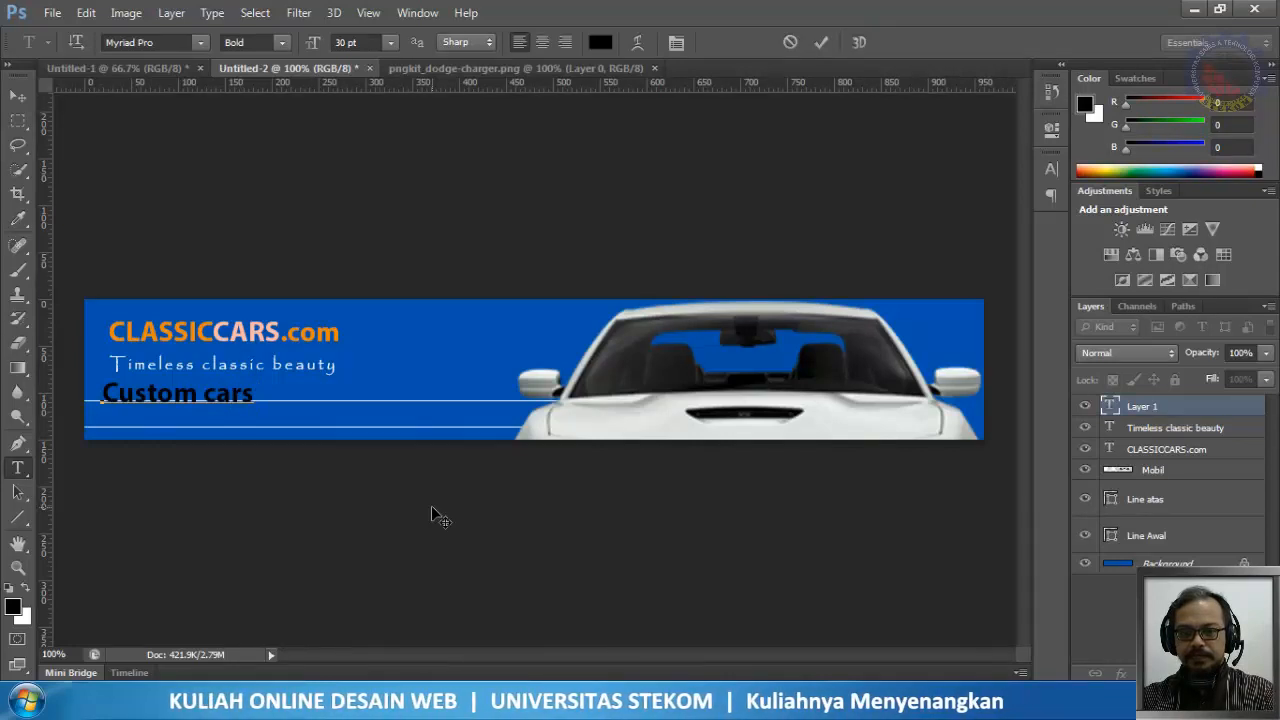
type(" pro ")
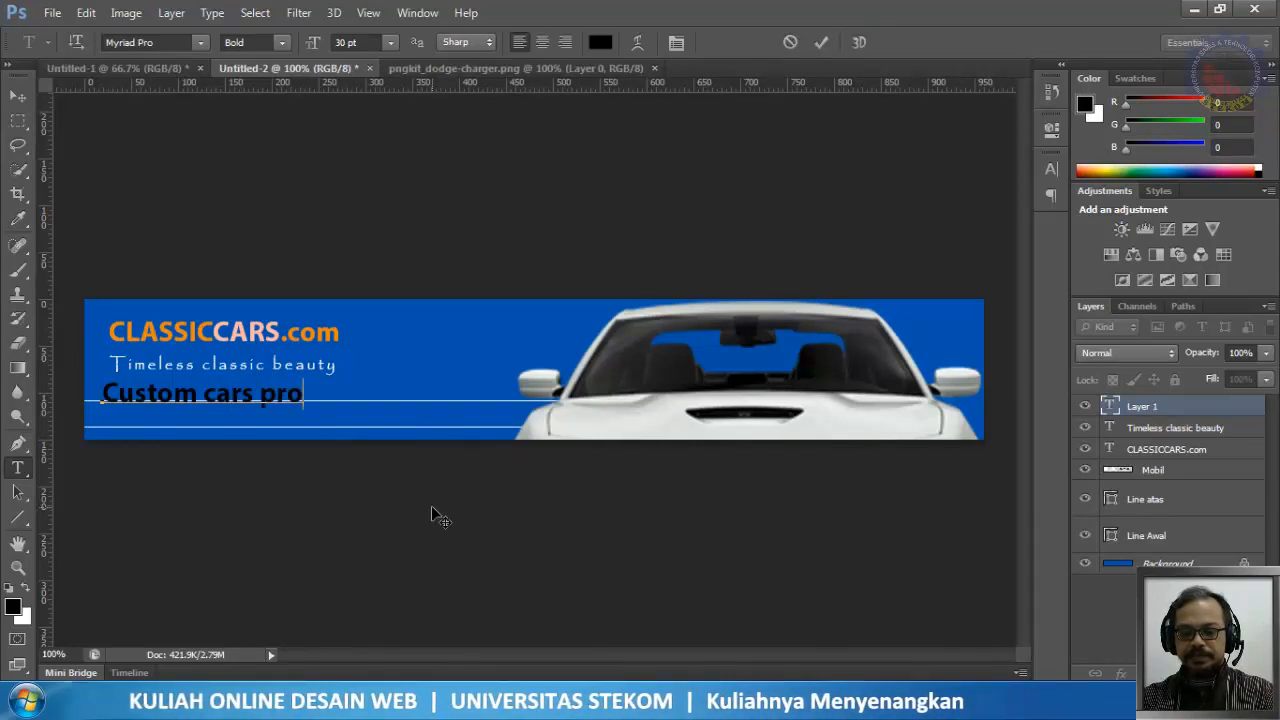
type("jec")
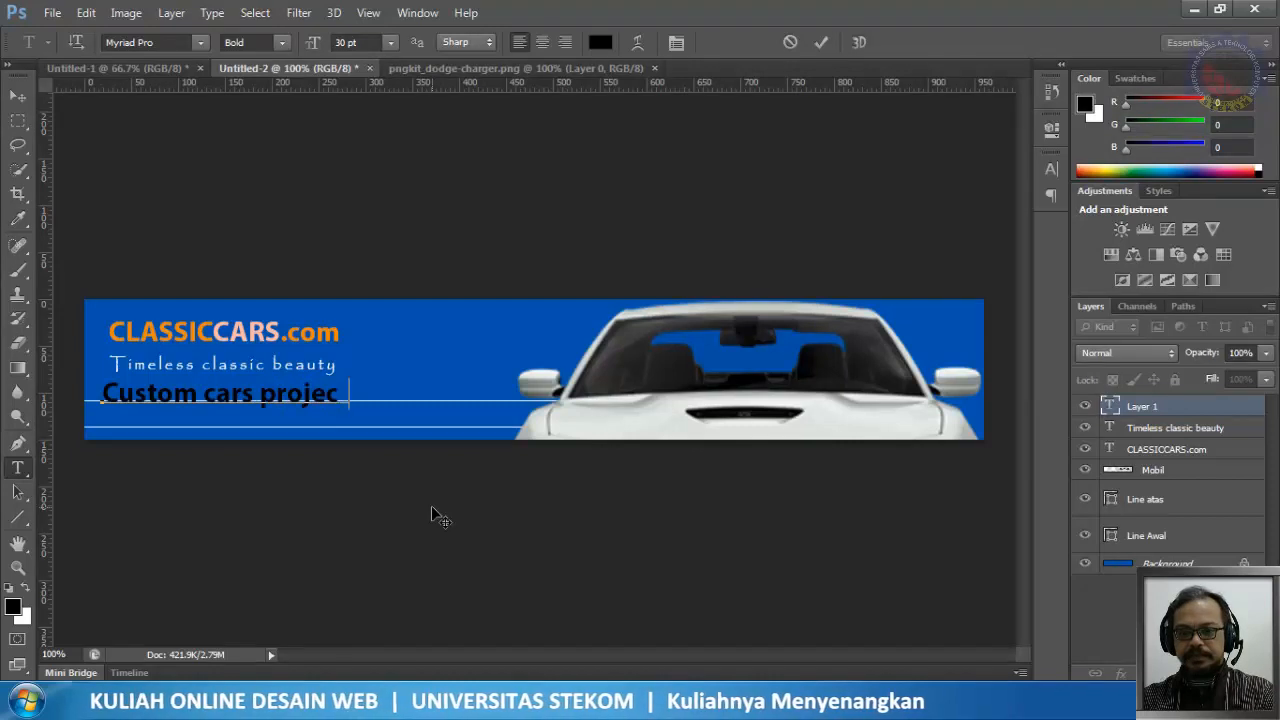
type("ts")
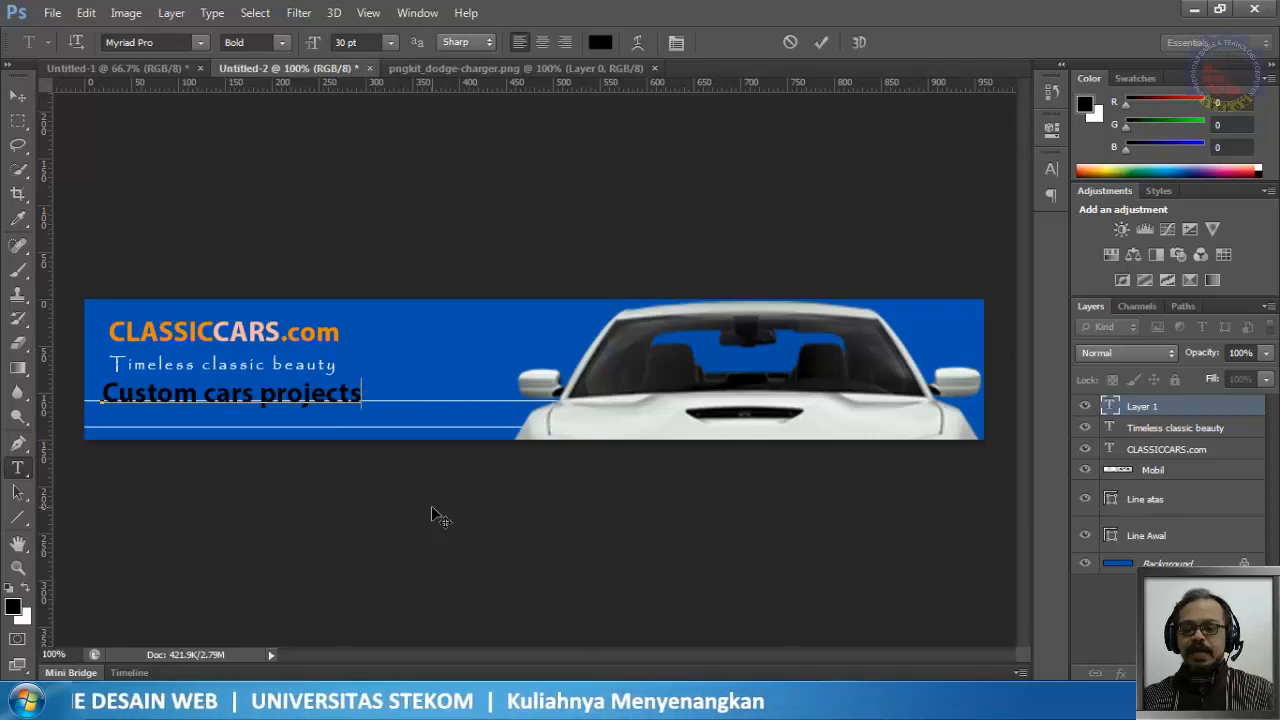
Step: Edit the new text line to read "Custom classic car projects" and commit it
key("ctrl")
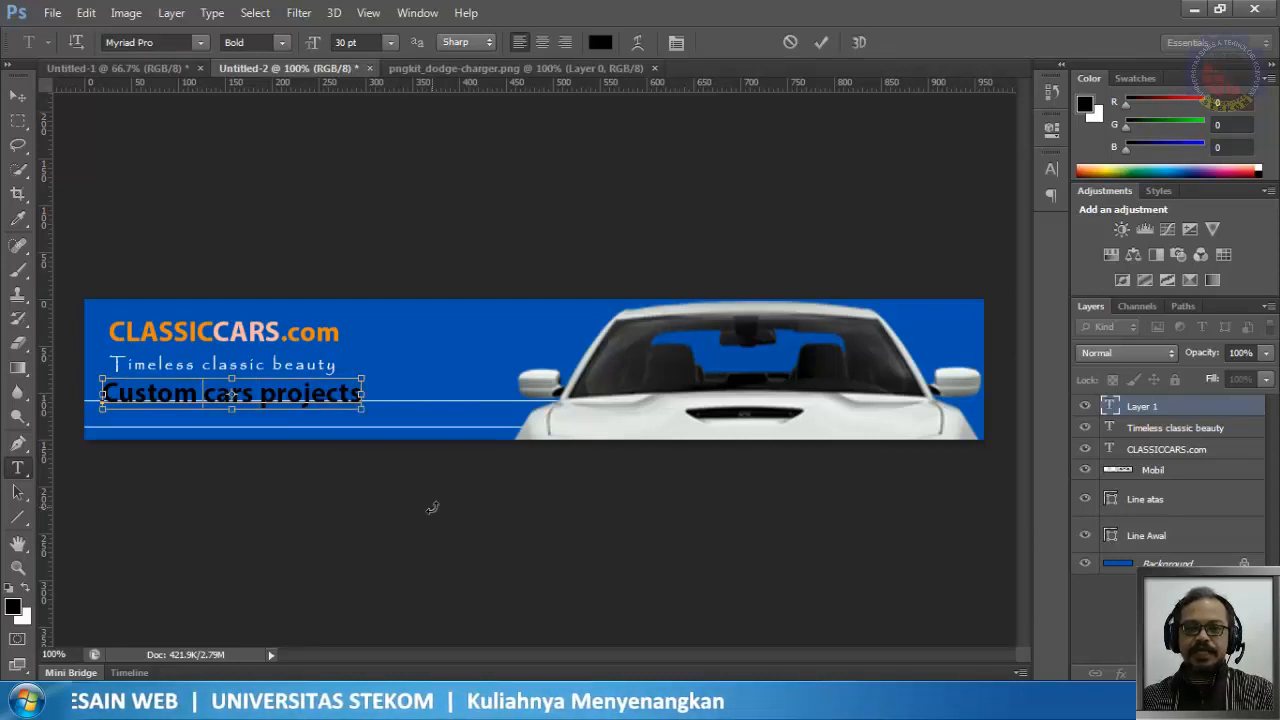
type("classic")
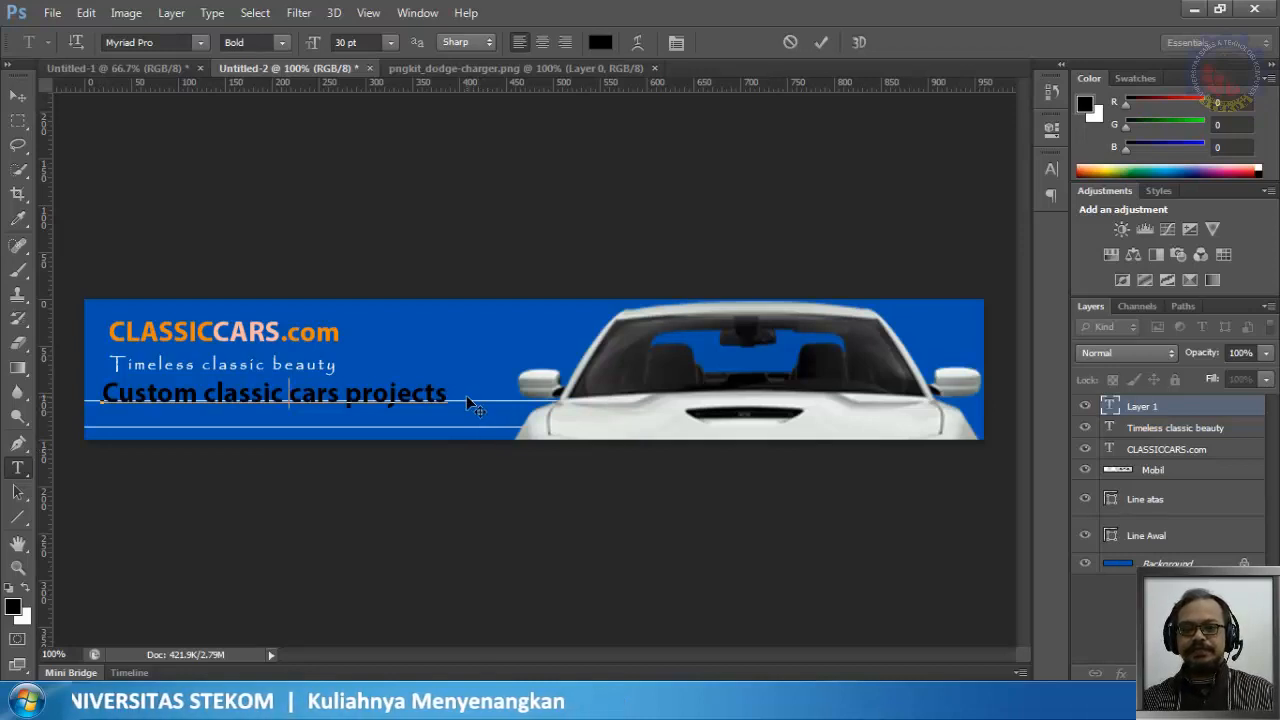
key("Right")
key("Right")
key("Right")
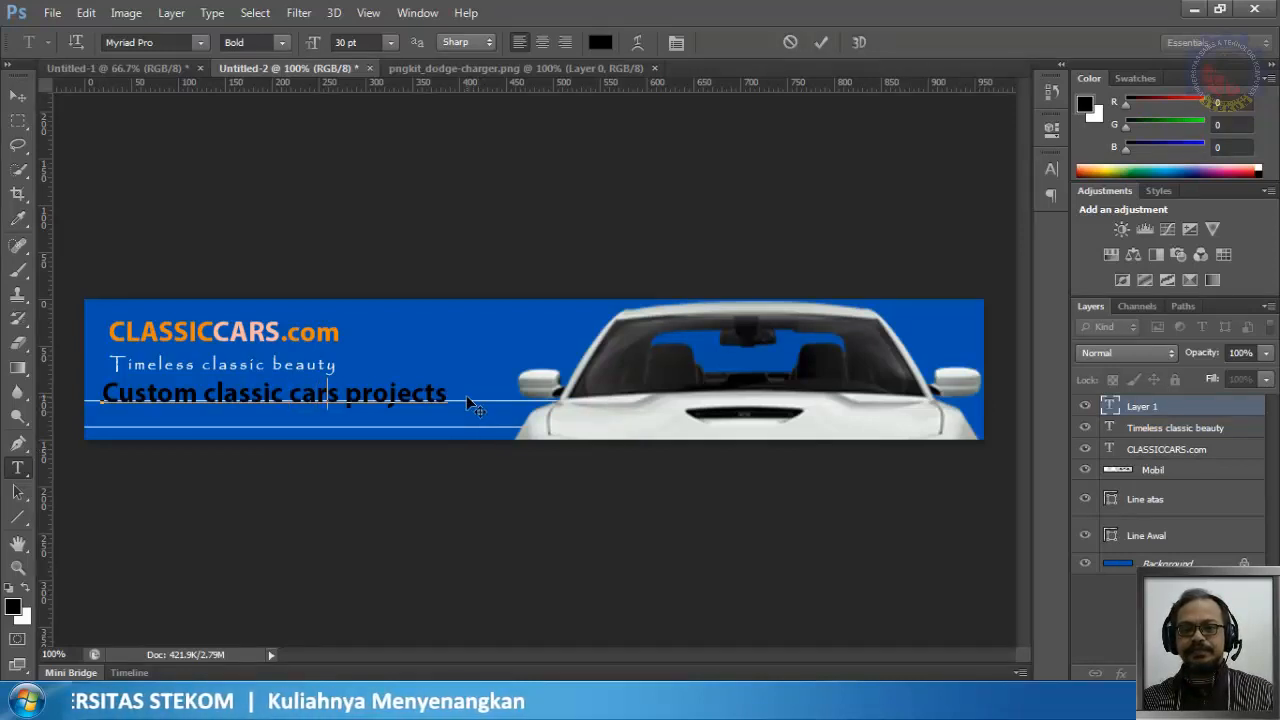
key("Delete")
key("Right")
key("Right")
key("Right")
key("Right")
key("Right")
key("Right")
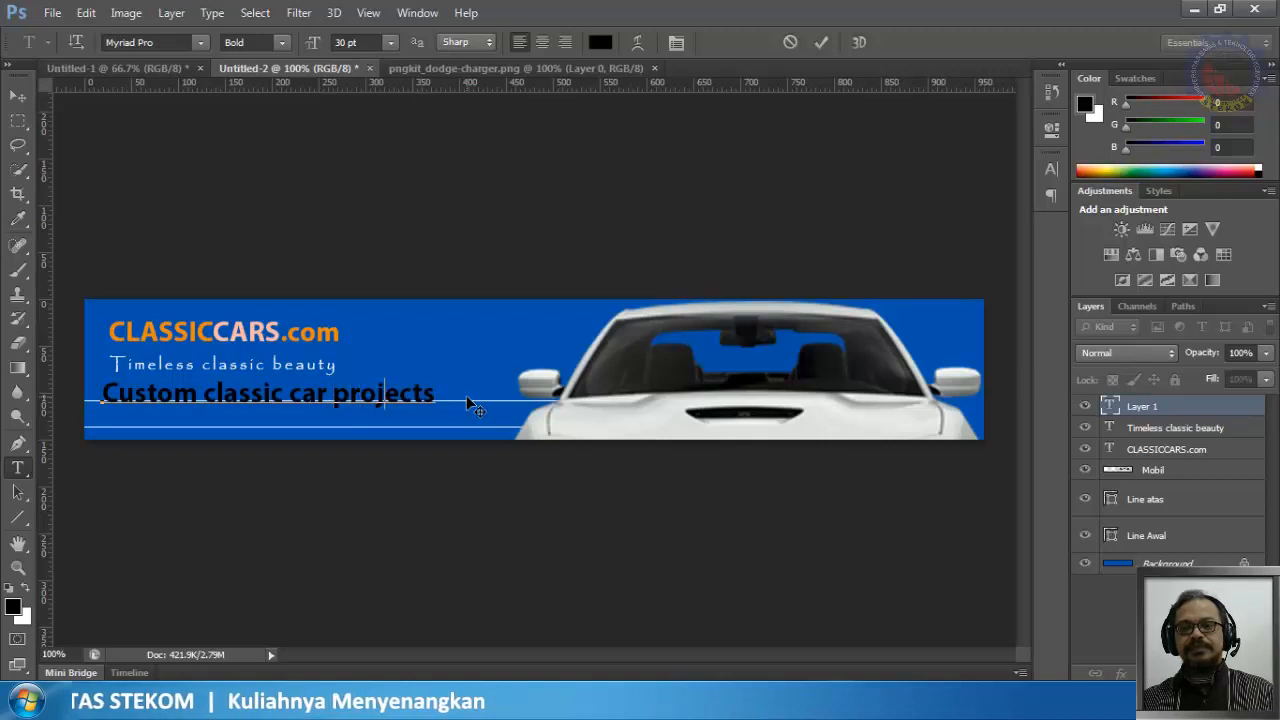
left_click(824, 44)
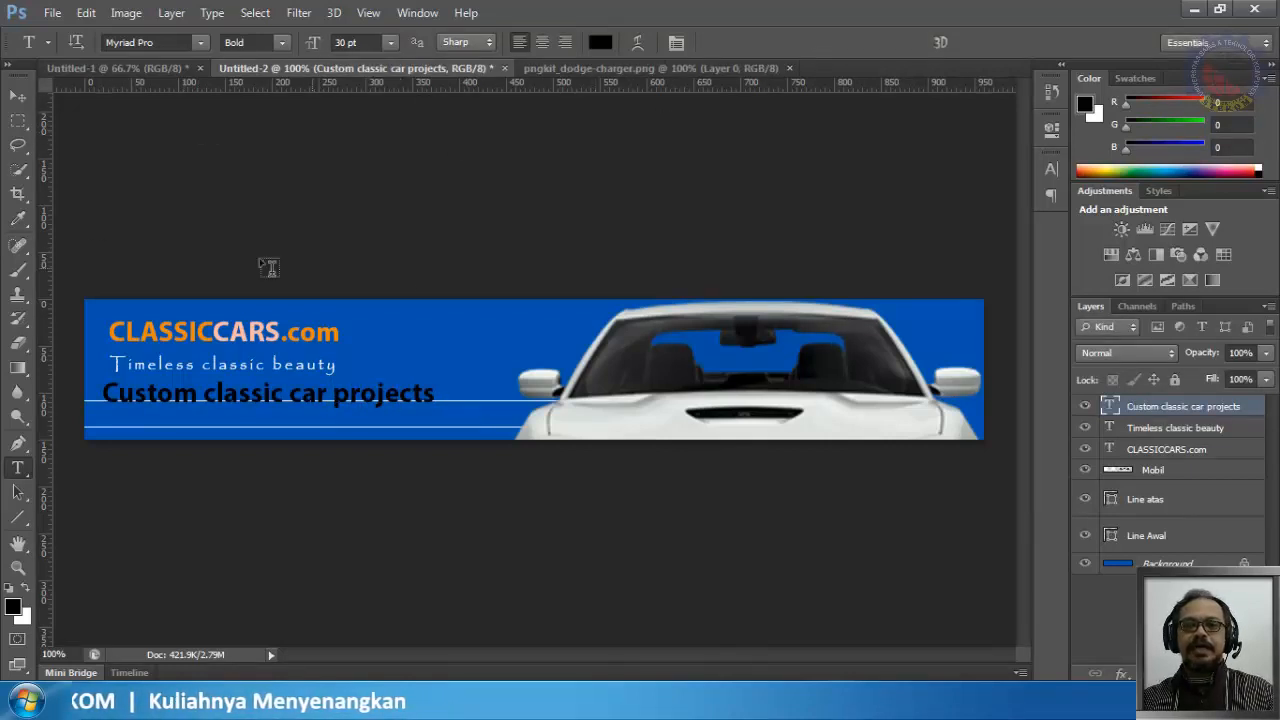
Step: Set all of the "Custom classic car projects" text to the Regular style at 18 pt
double_click(1112, 407)
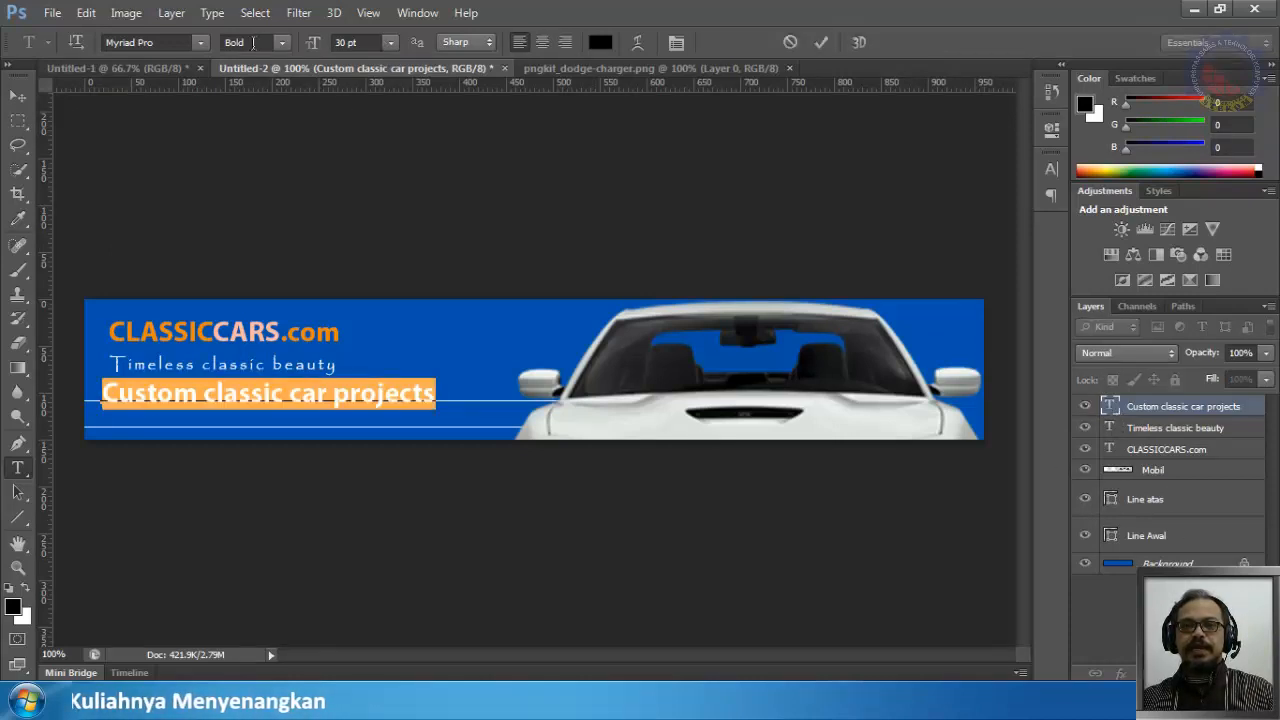
left_click(254, 42)
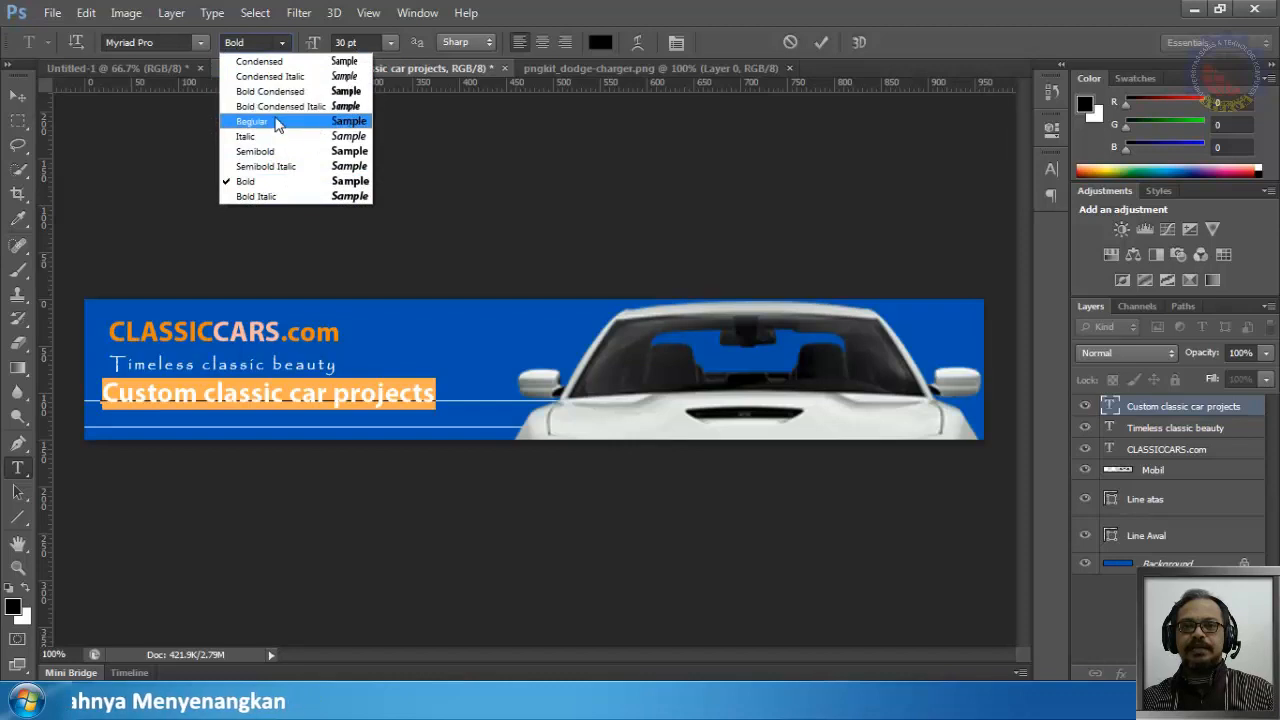
left_click(277, 121)
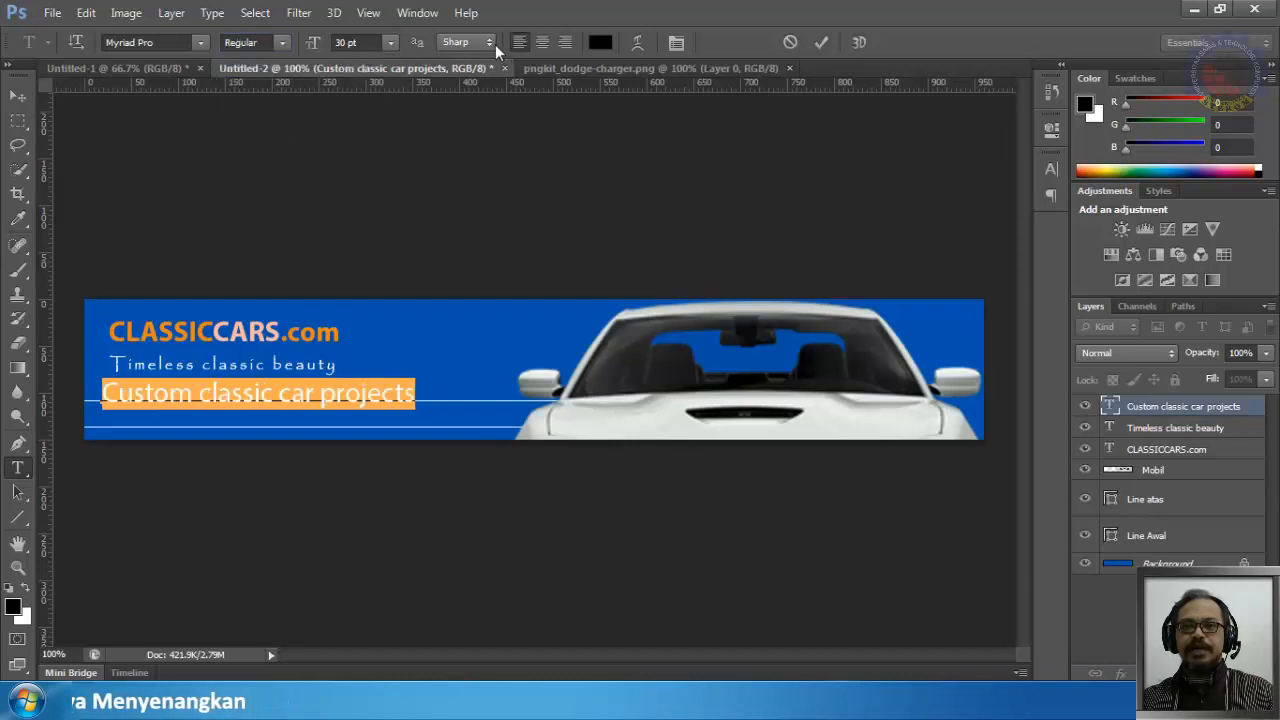
left_click(390, 43)
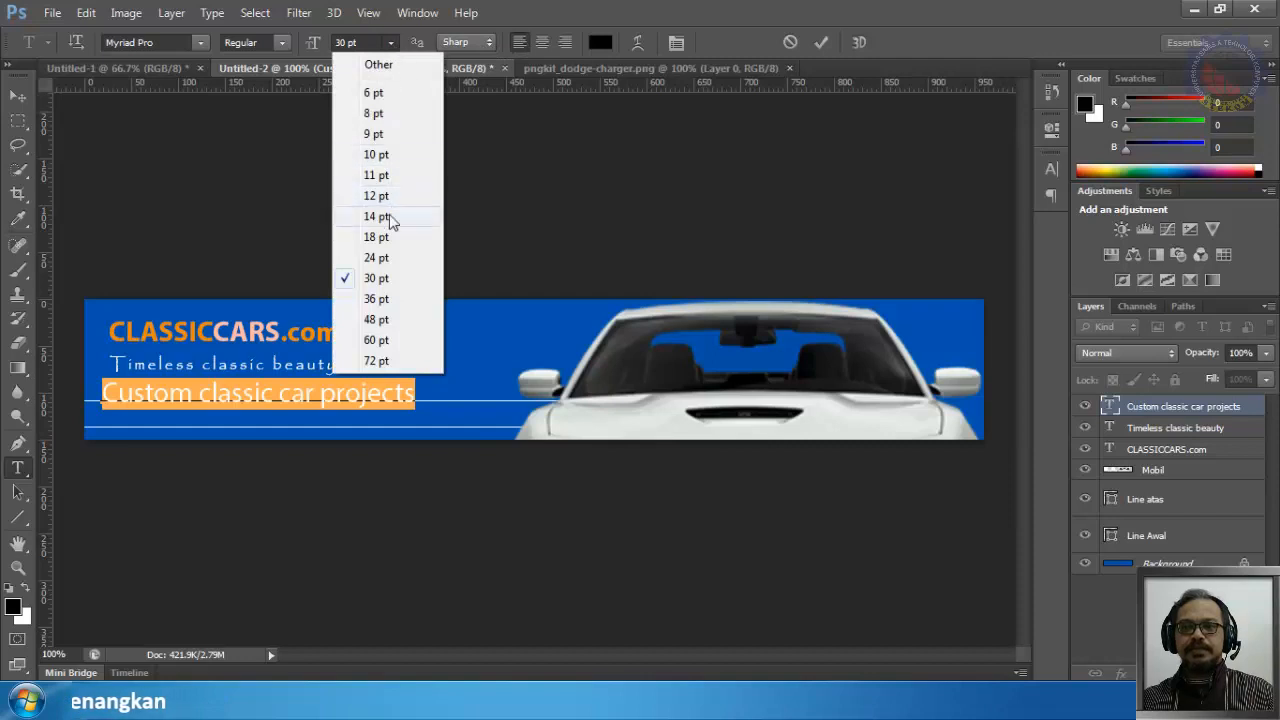
left_click(378, 237)
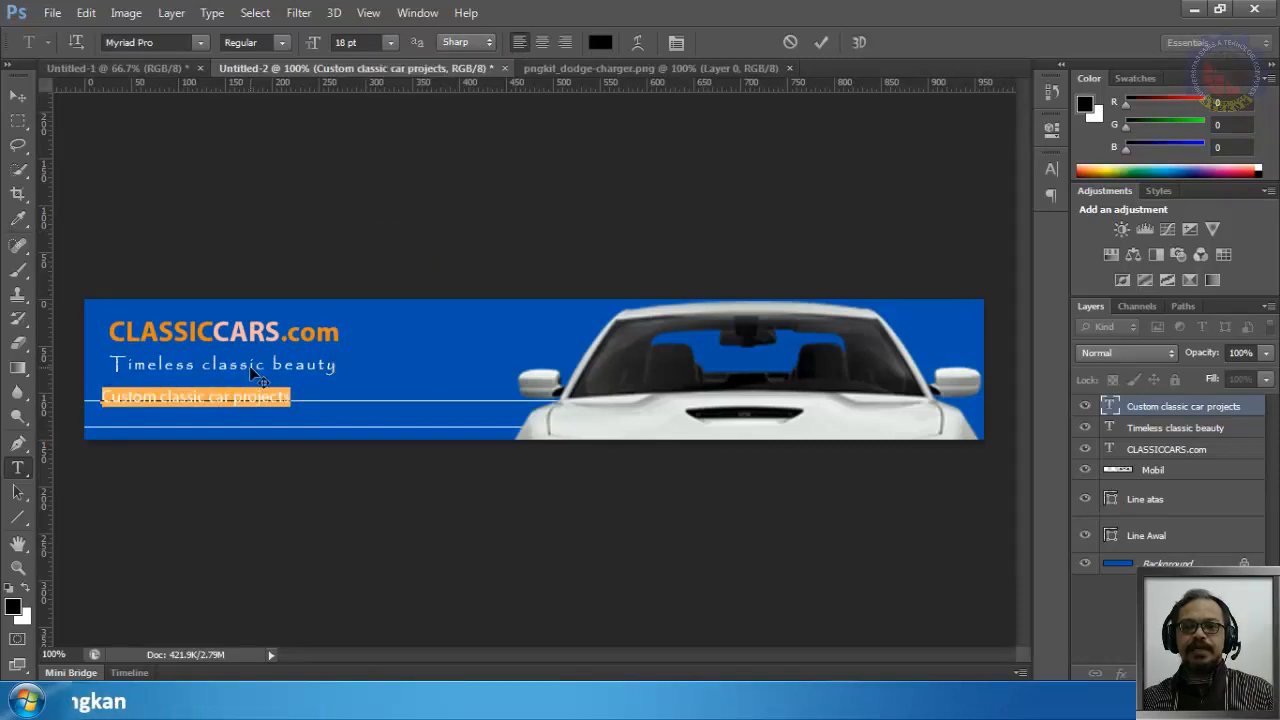
Step: Set the tracking of the "Custom classic car projects" text to 175 and commit the text edit
left_click(676, 42)
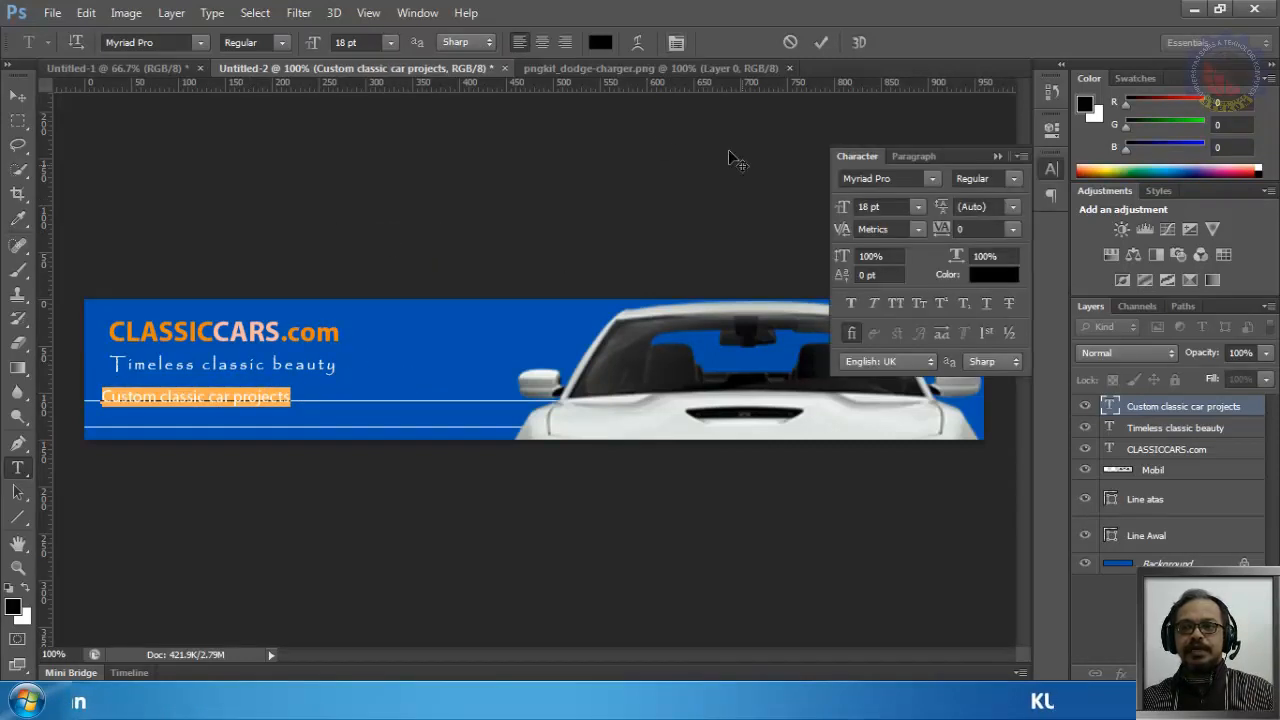
left_click(976, 227)
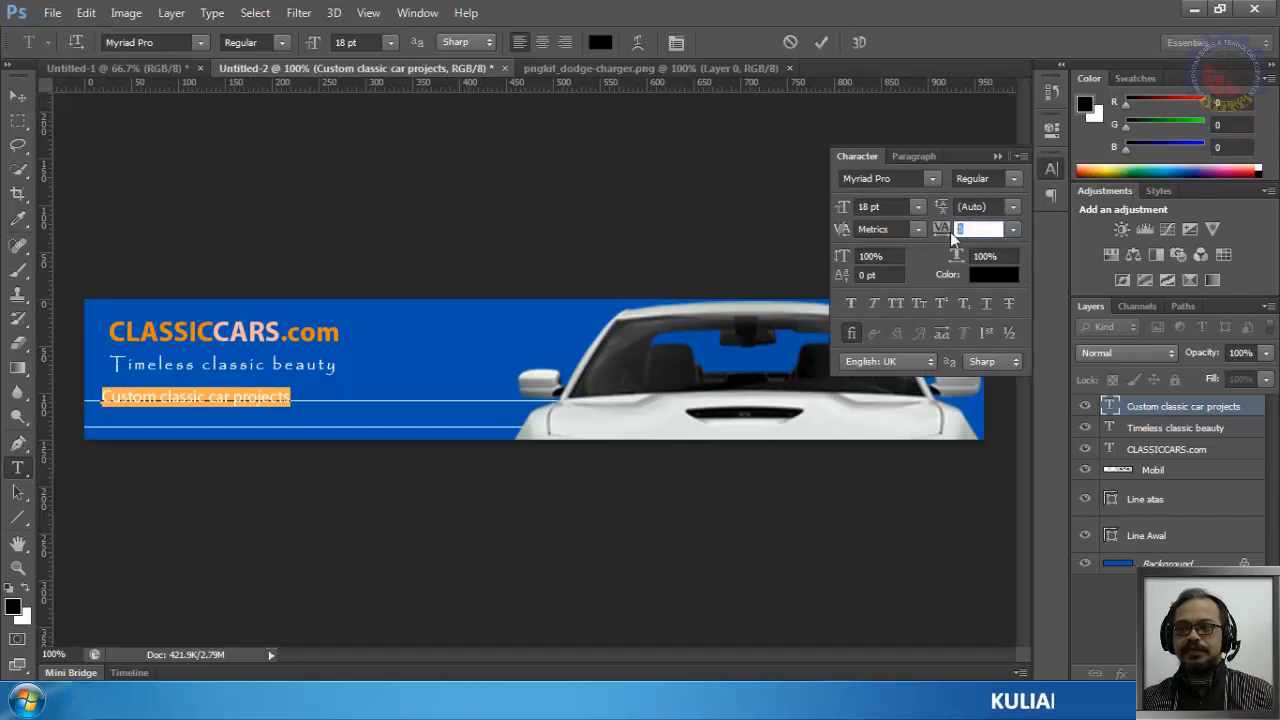
type("150")
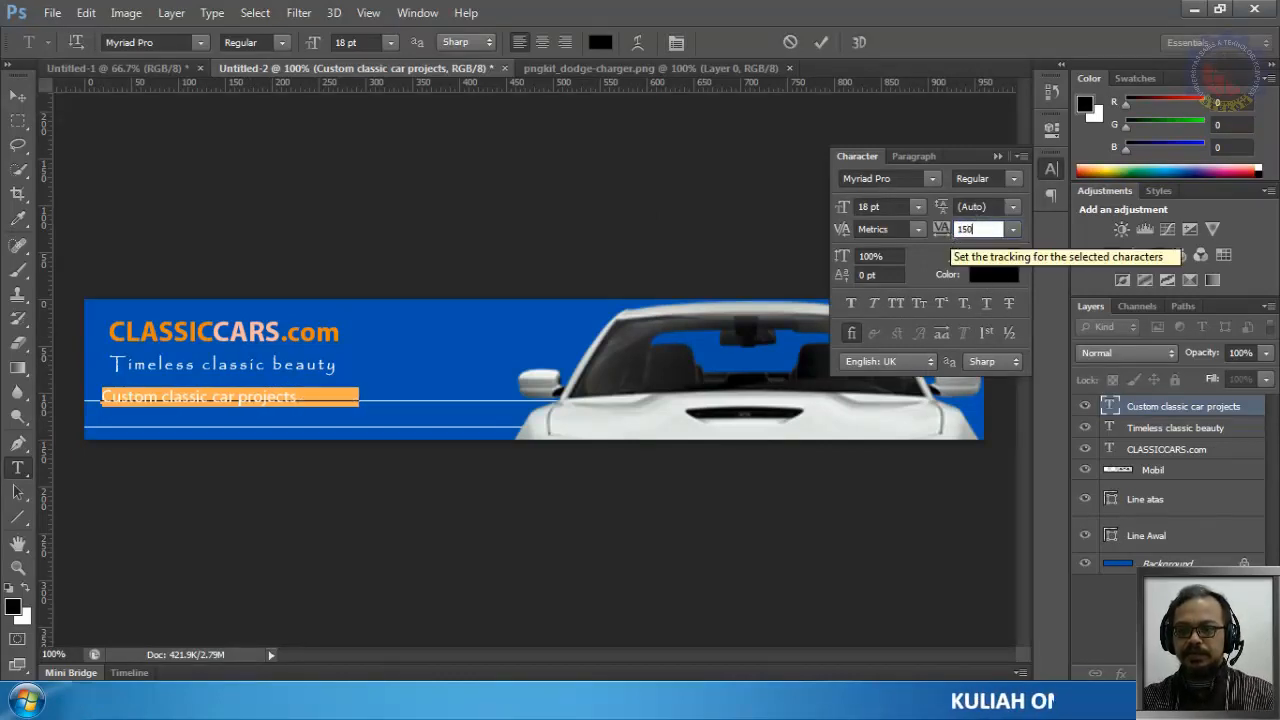
key("Return")
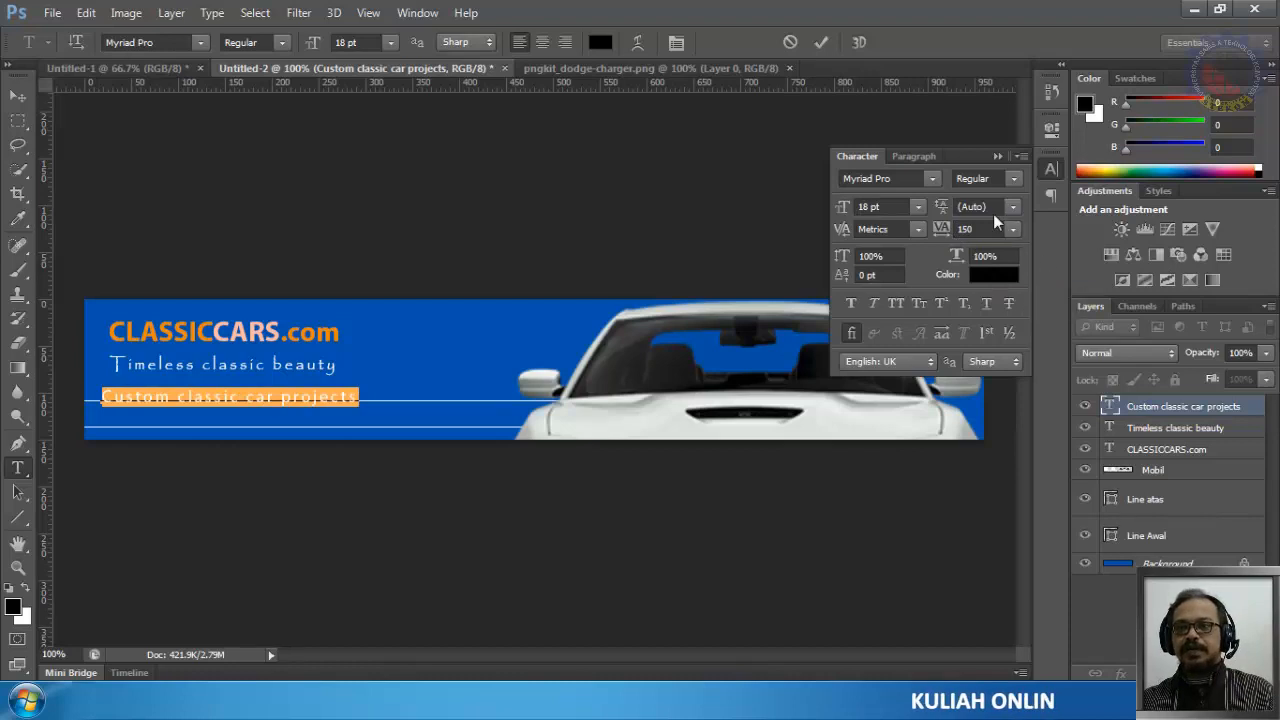
left_click(985, 227)
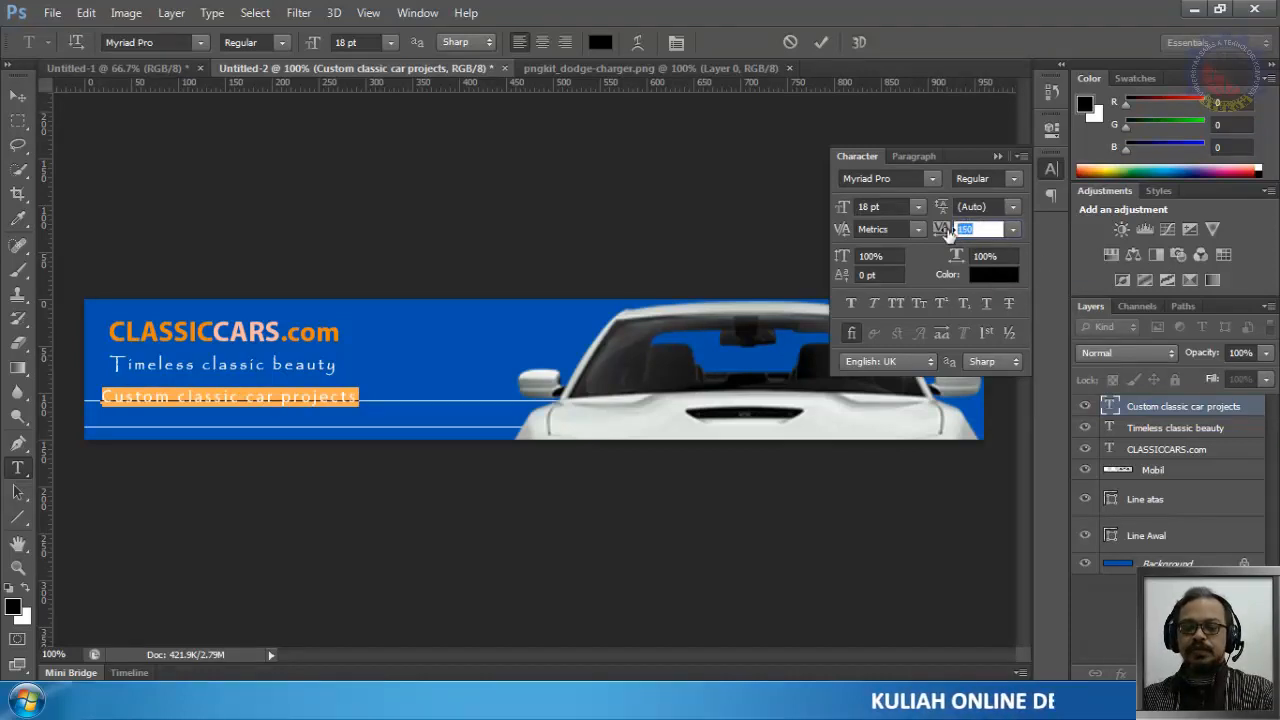
type("17")
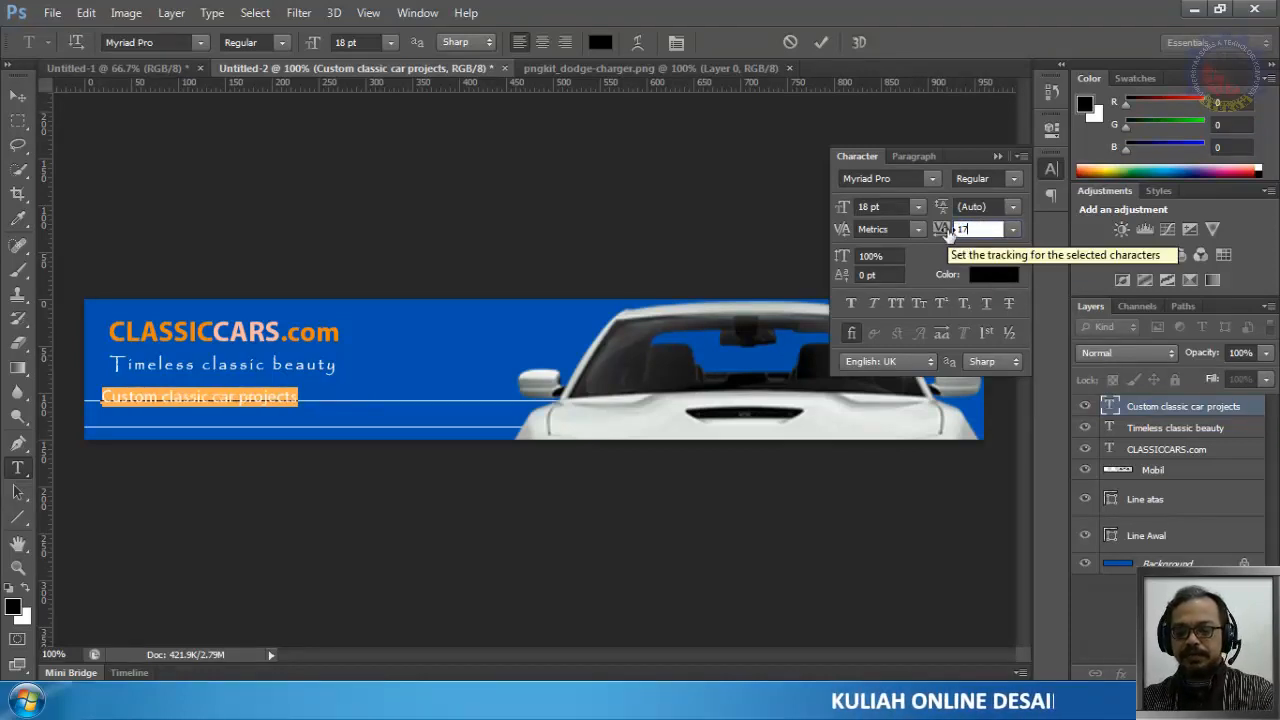
type("5")
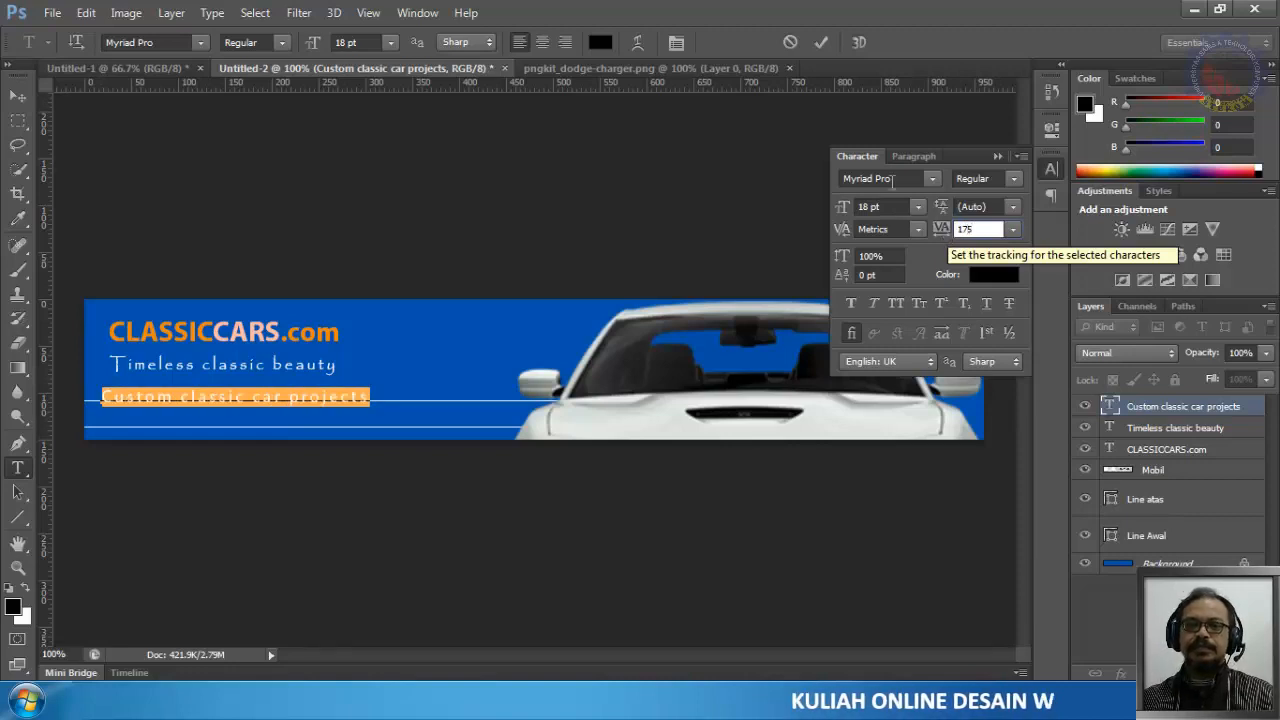
left_click(820, 42)
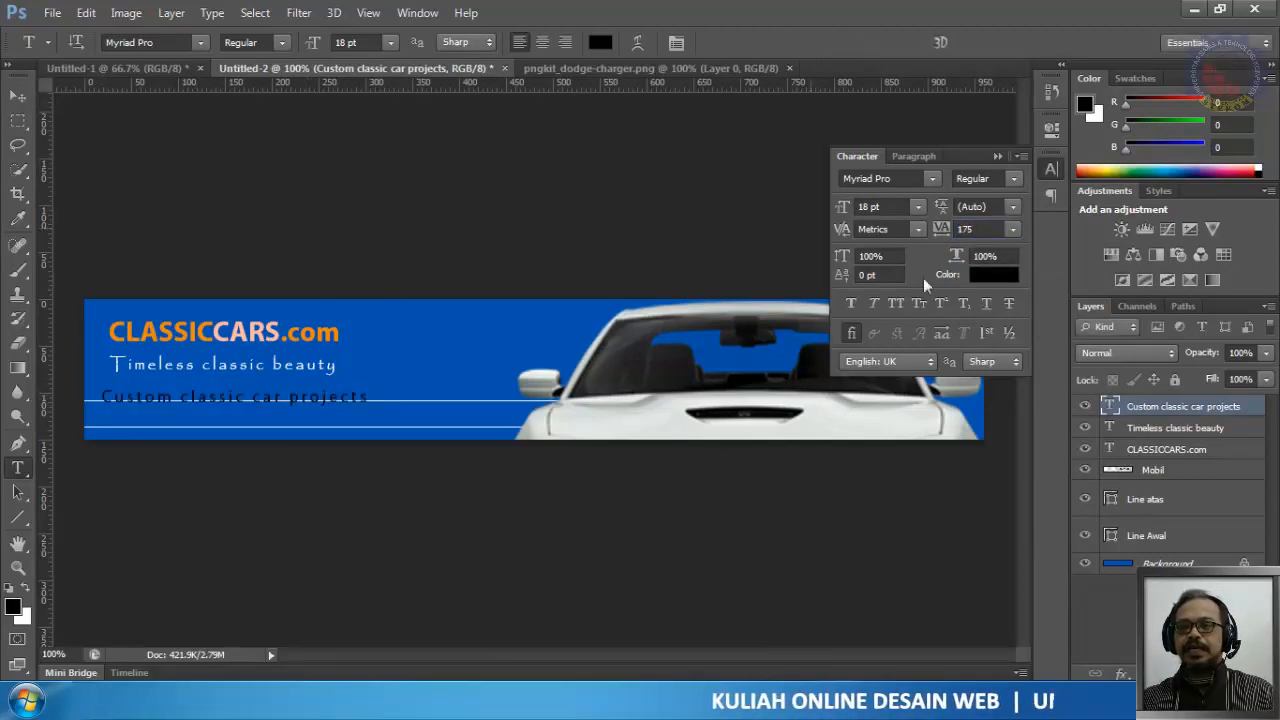
Step: Colour the "Custom classic car projects" text orange (RGB 240, 136, 0) by sampling the word CLASSIC in the title
left_click(600, 42)
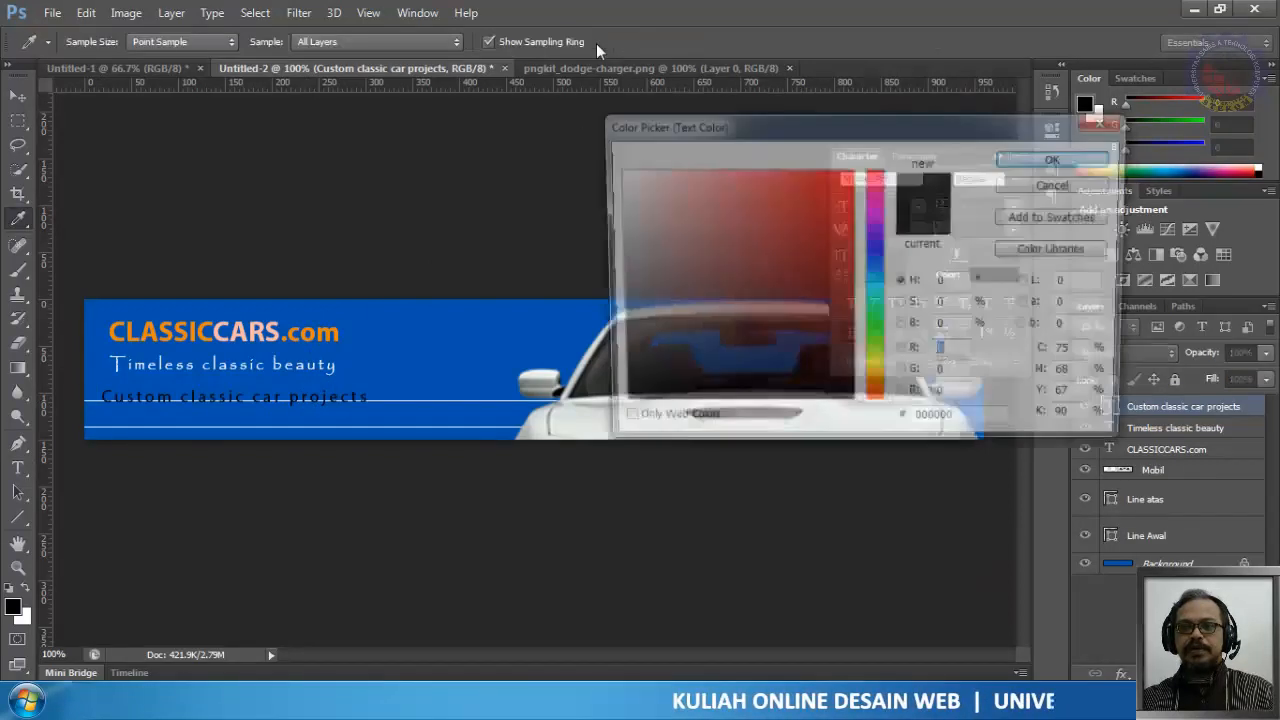
left_click(662, 227)
left_click_drag(662, 227, 614, 170)
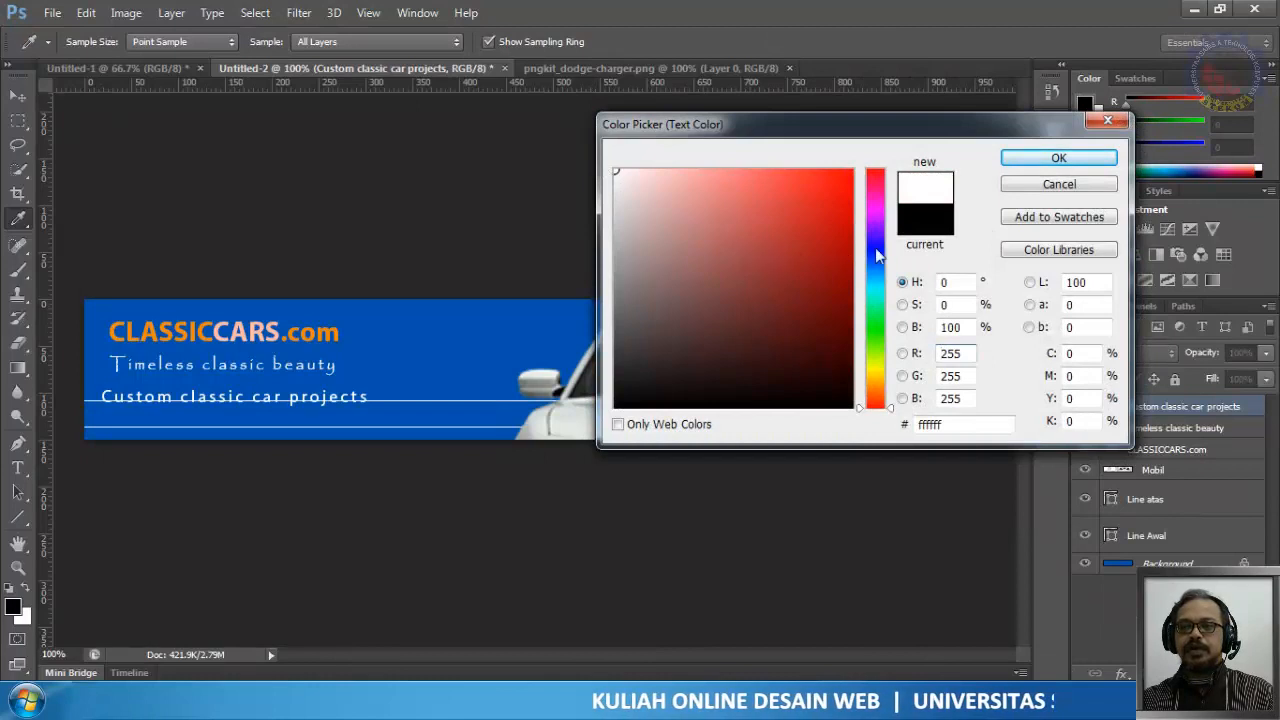
left_click_drag(818, 220, 866, 171)
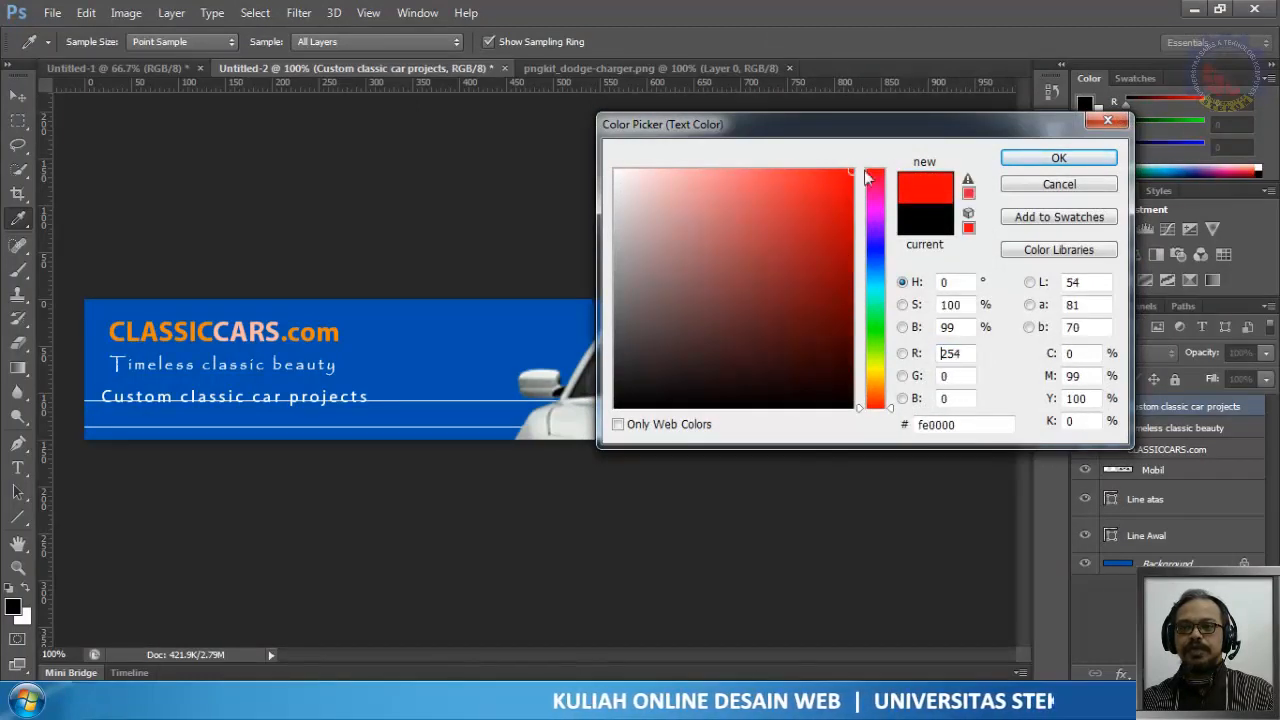
left_click(874, 383)
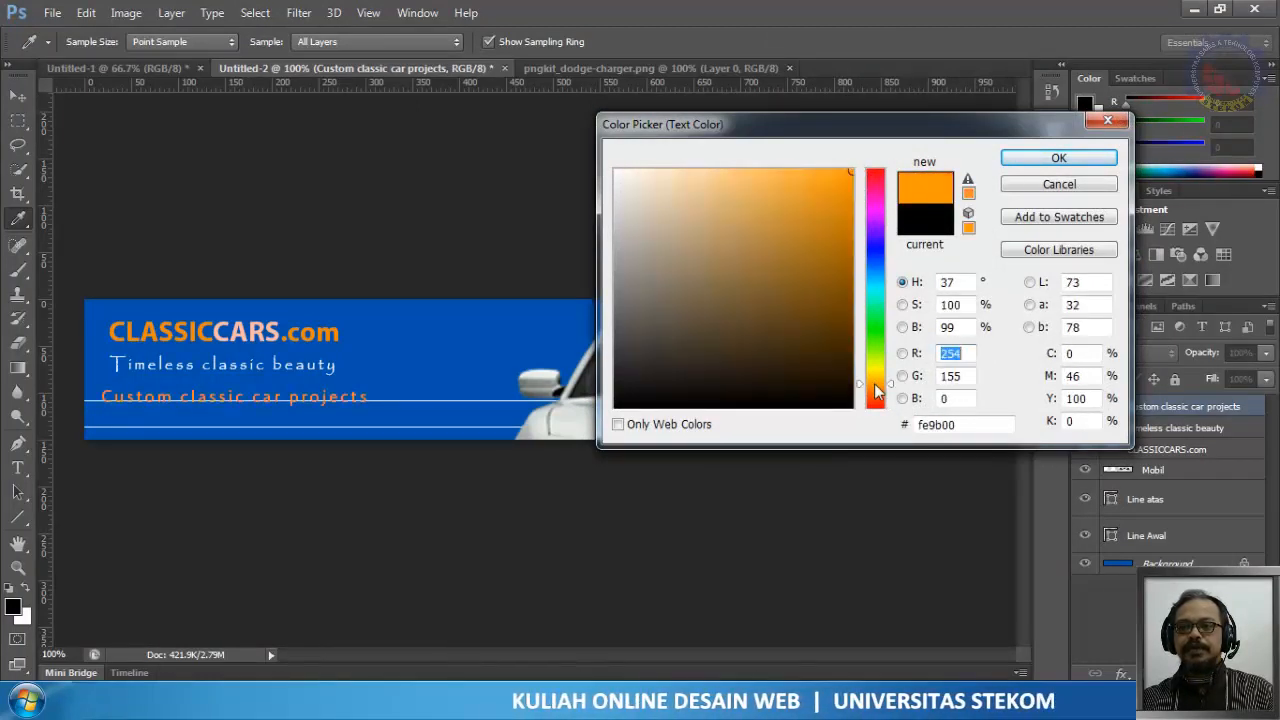
left_click(166, 326)
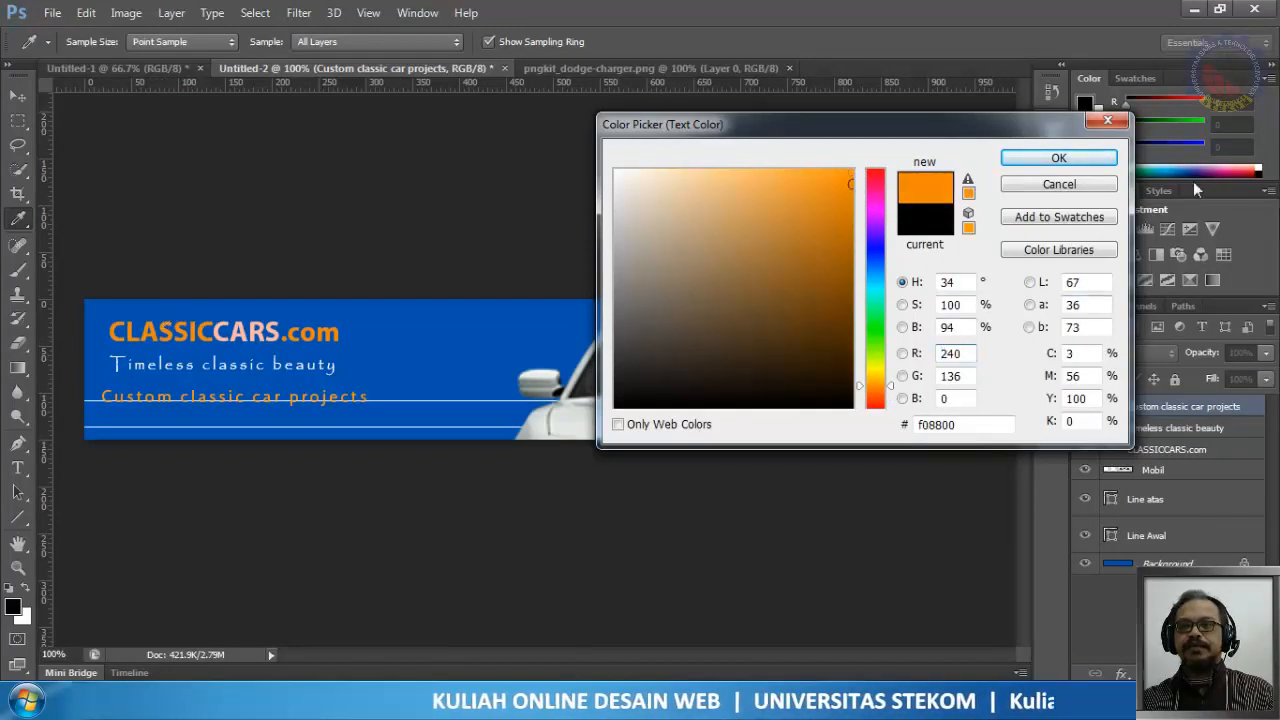
left_click(1060, 158)
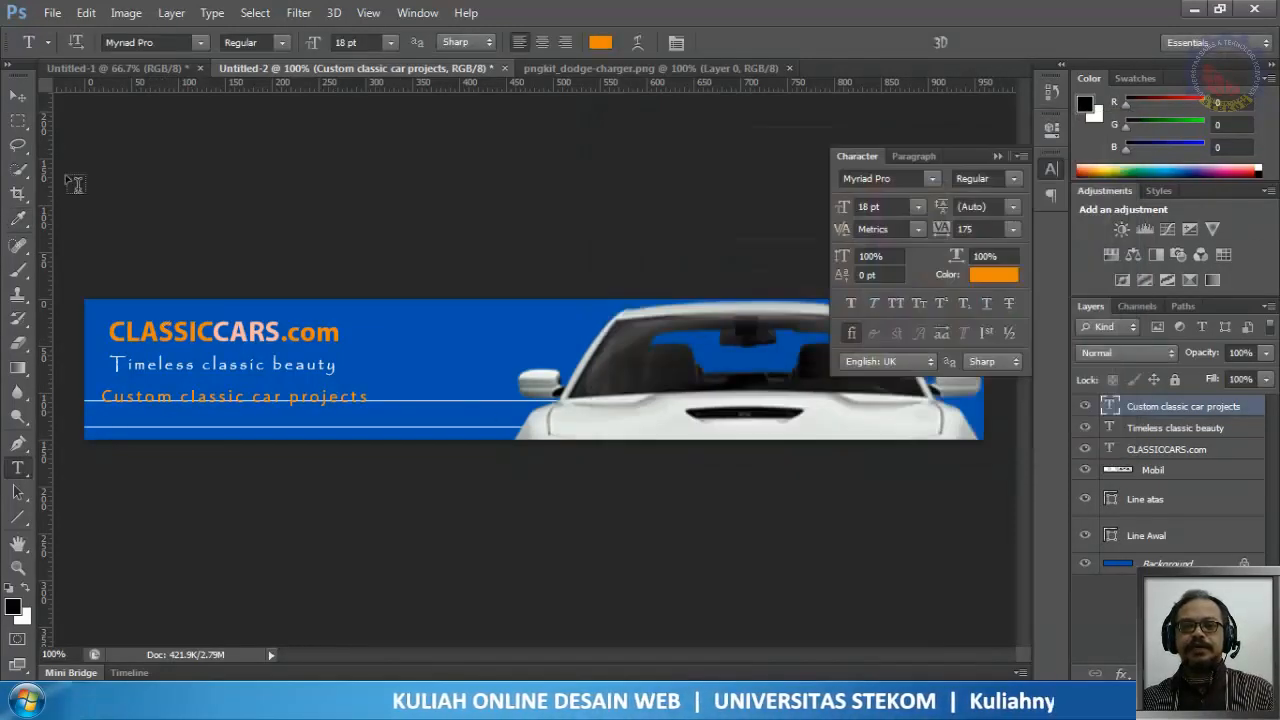
Step: Move the "Custom classic car projects" text down between the two white lines, centre it vertically there and collapse the character settings
left_click(17, 95)
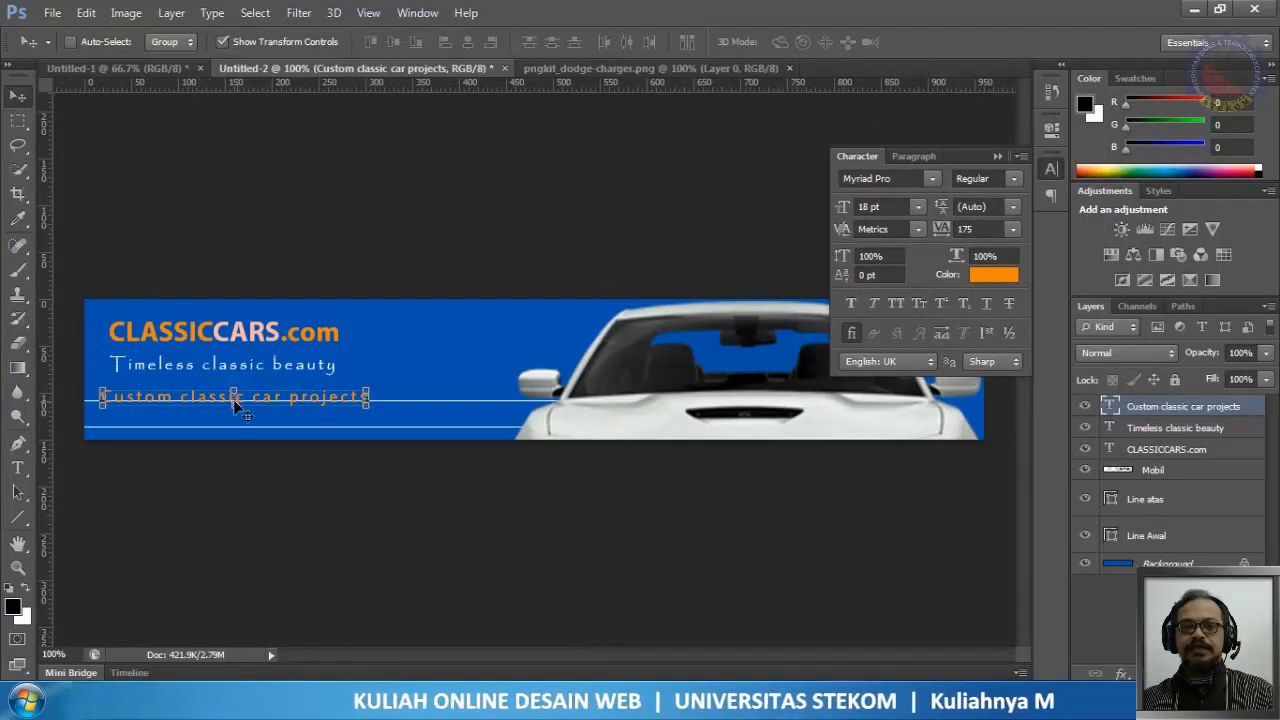
left_click_drag(266, 398, 270, 420)
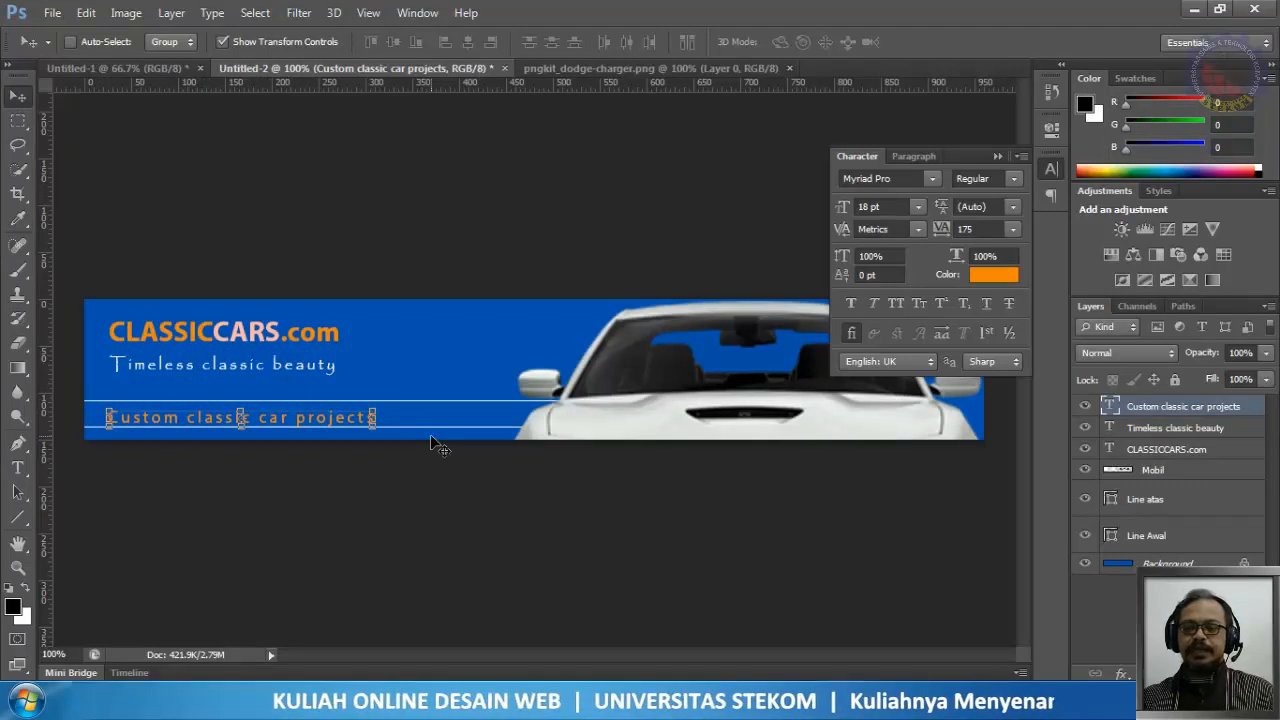
key("Up")
key("Up")
key("Up")
key("Up")
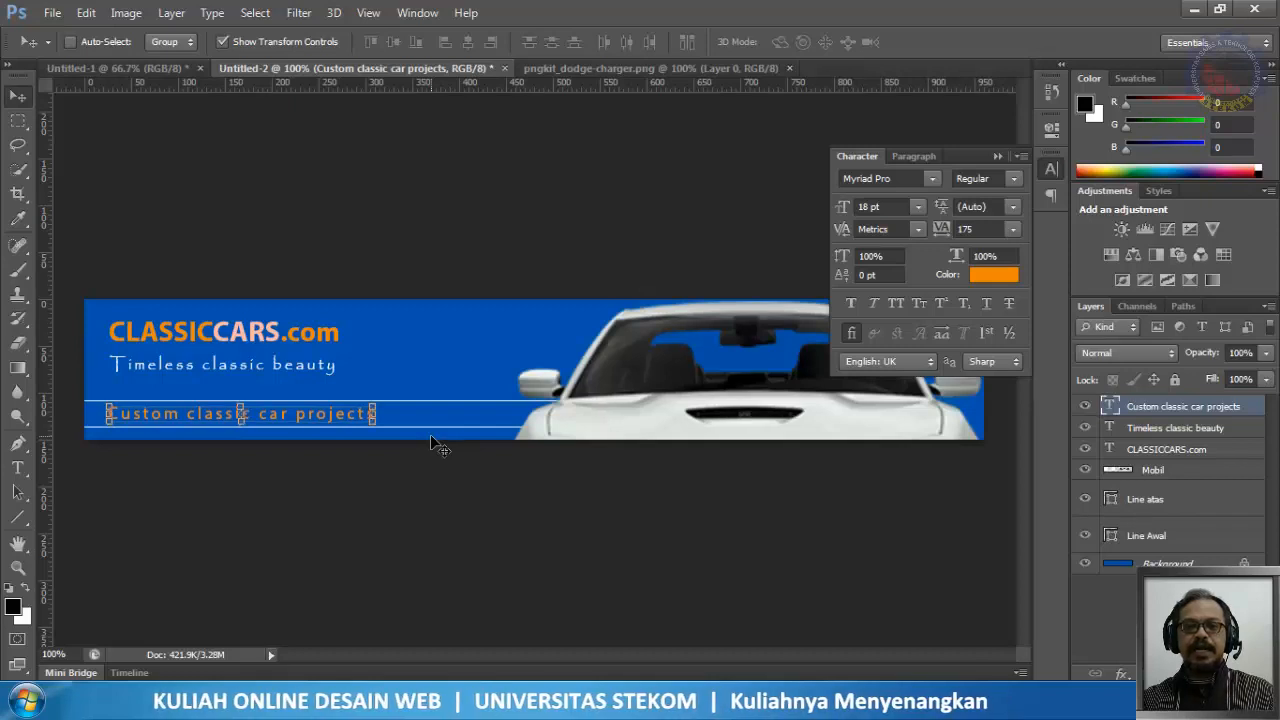
key("Up")
key("Up")
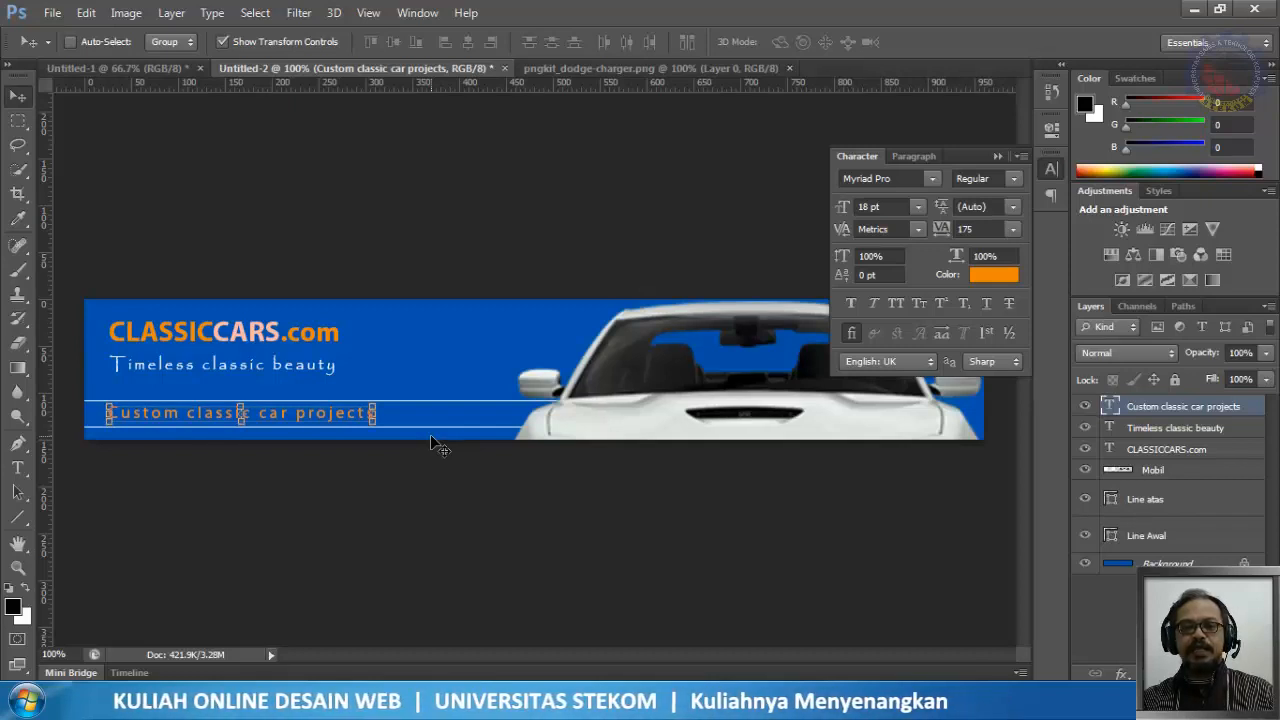
key("Down")
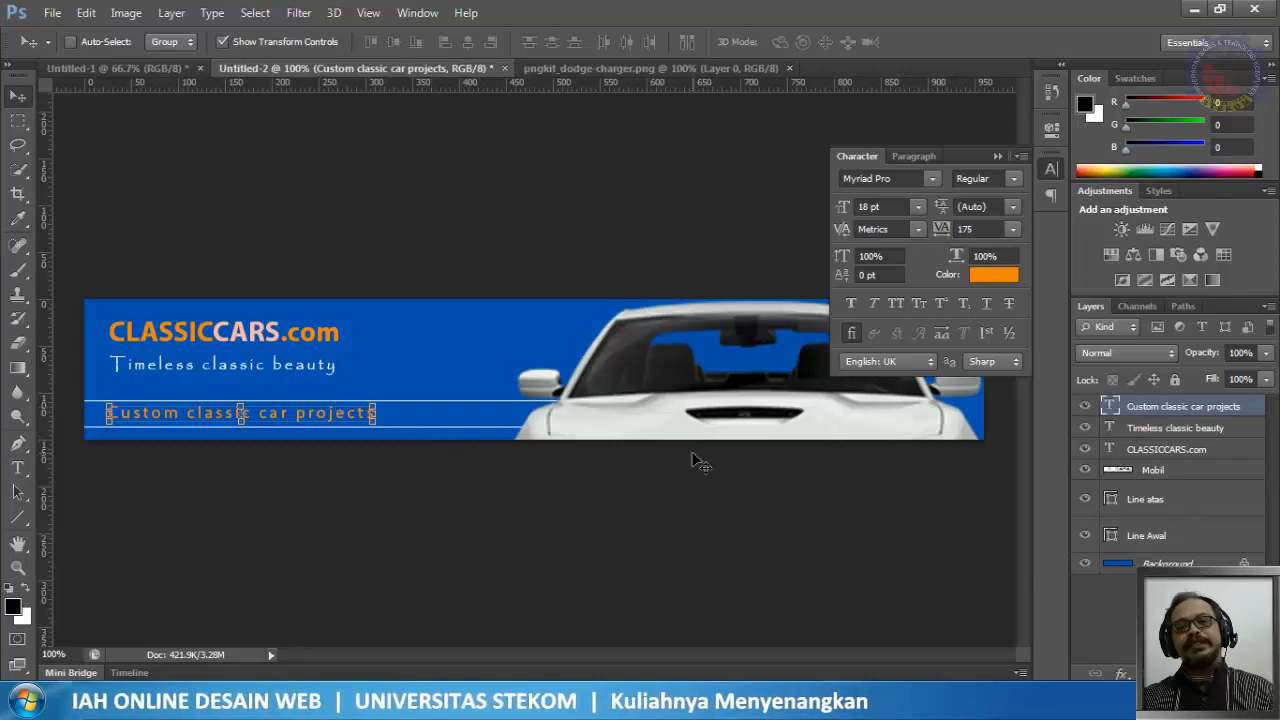
left_click(1047, 172)
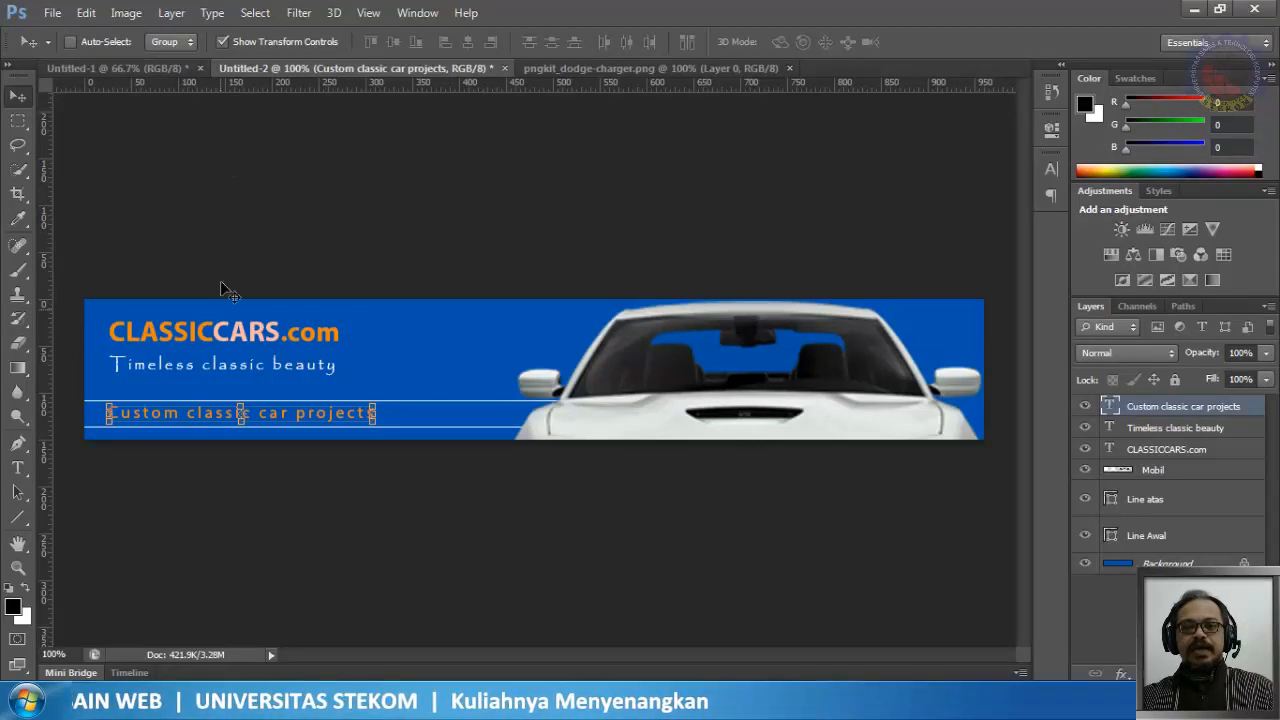
Step: Change the font of the "Custom classic car projects" text to Papyrus and commit the text edit
double_click(1113, 407)
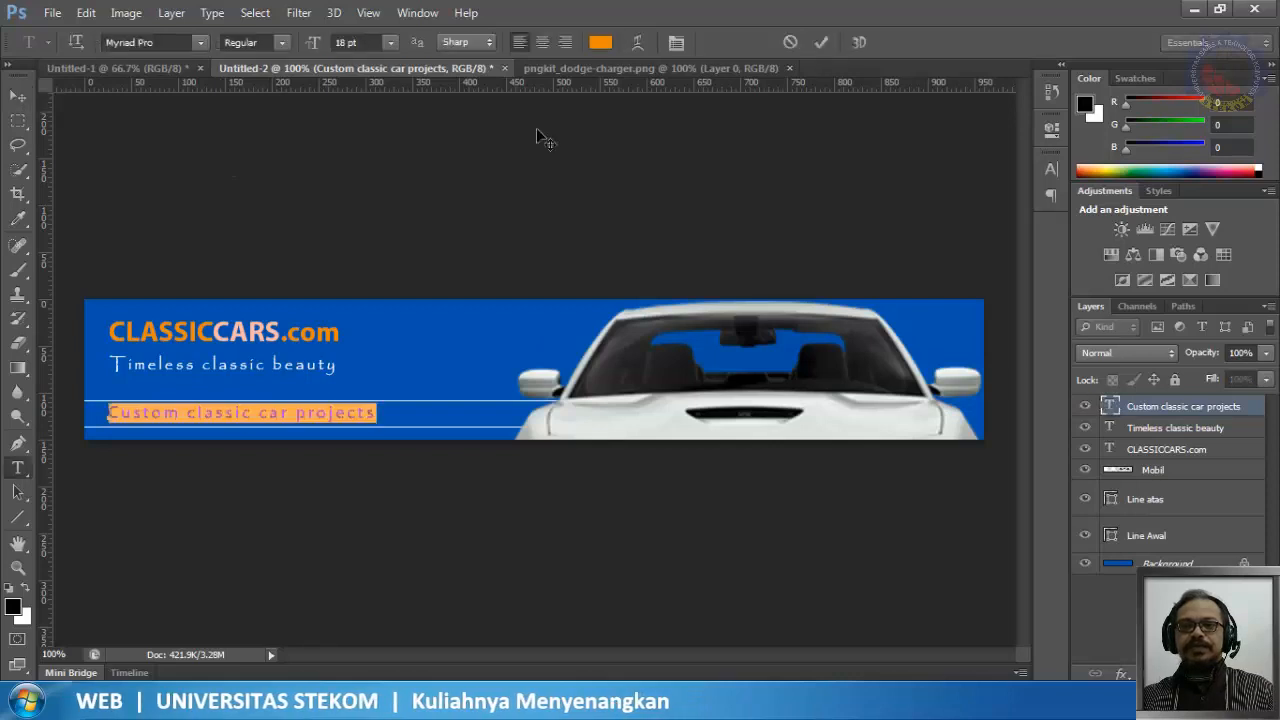
left_click(200, 44)
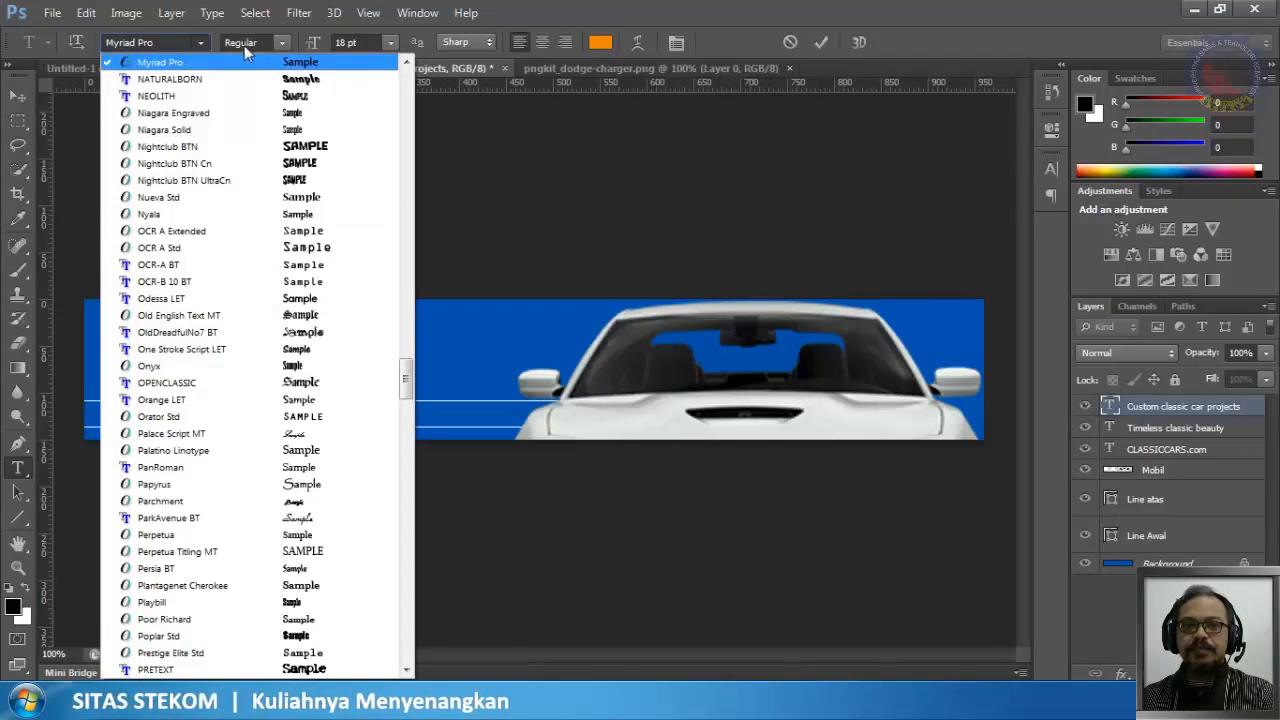
left_click(184, 42)
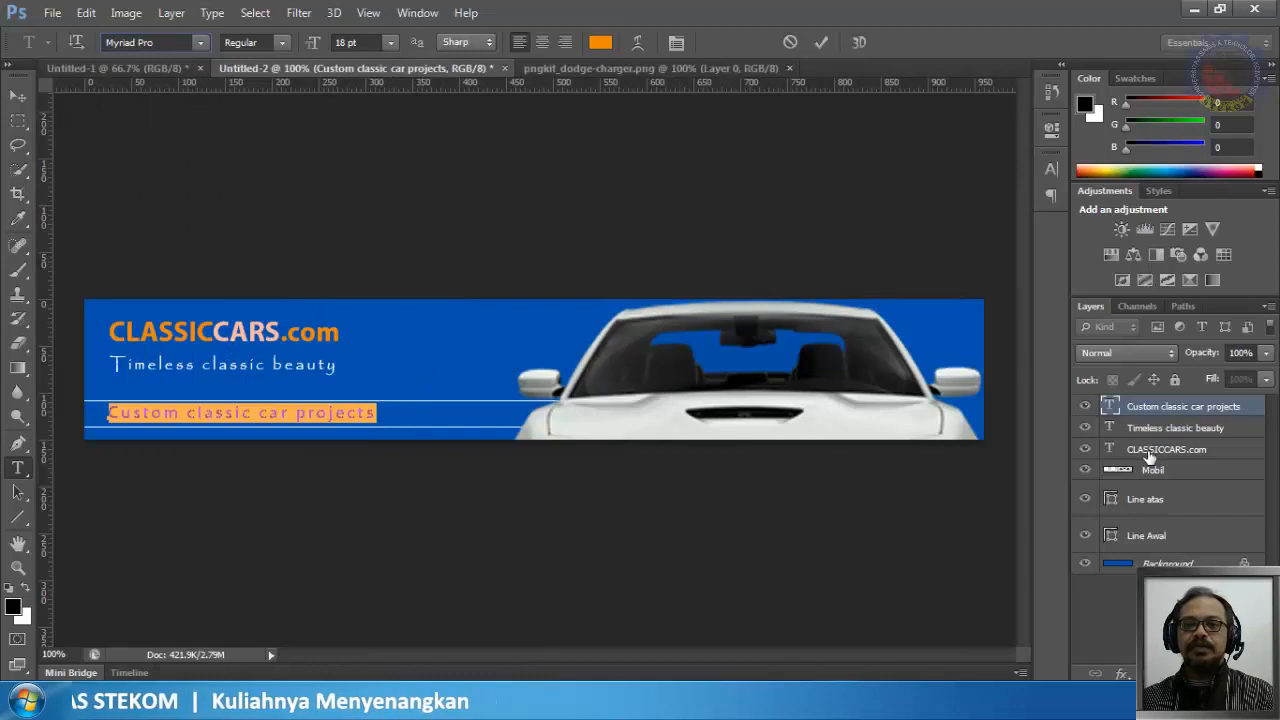
left_click(201, 45)
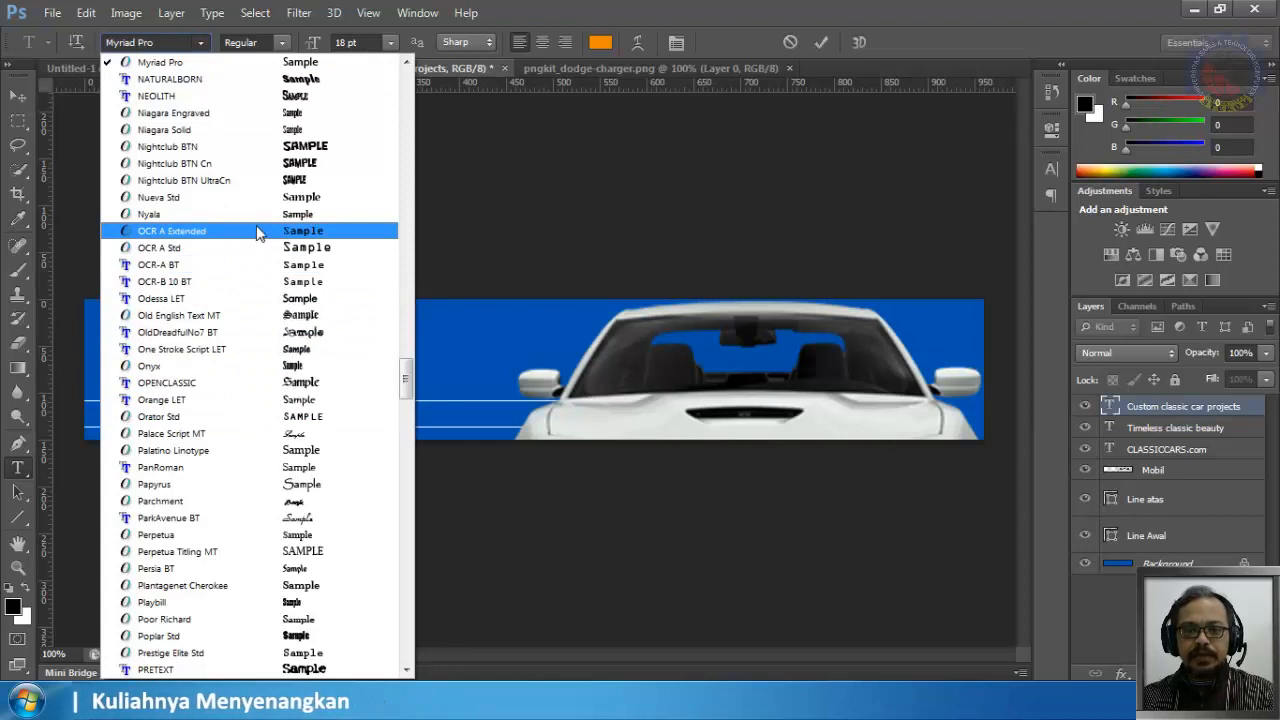
left_click(288, 487)
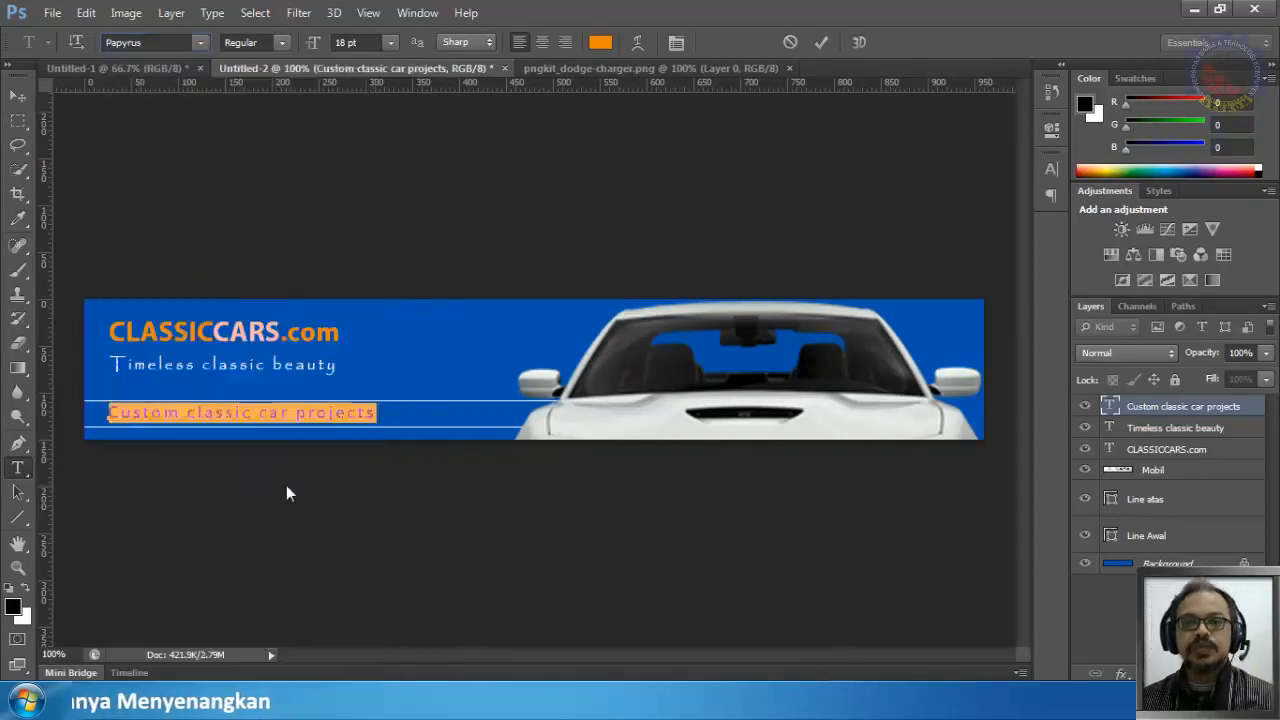
left_click(819, 42)
key("v")
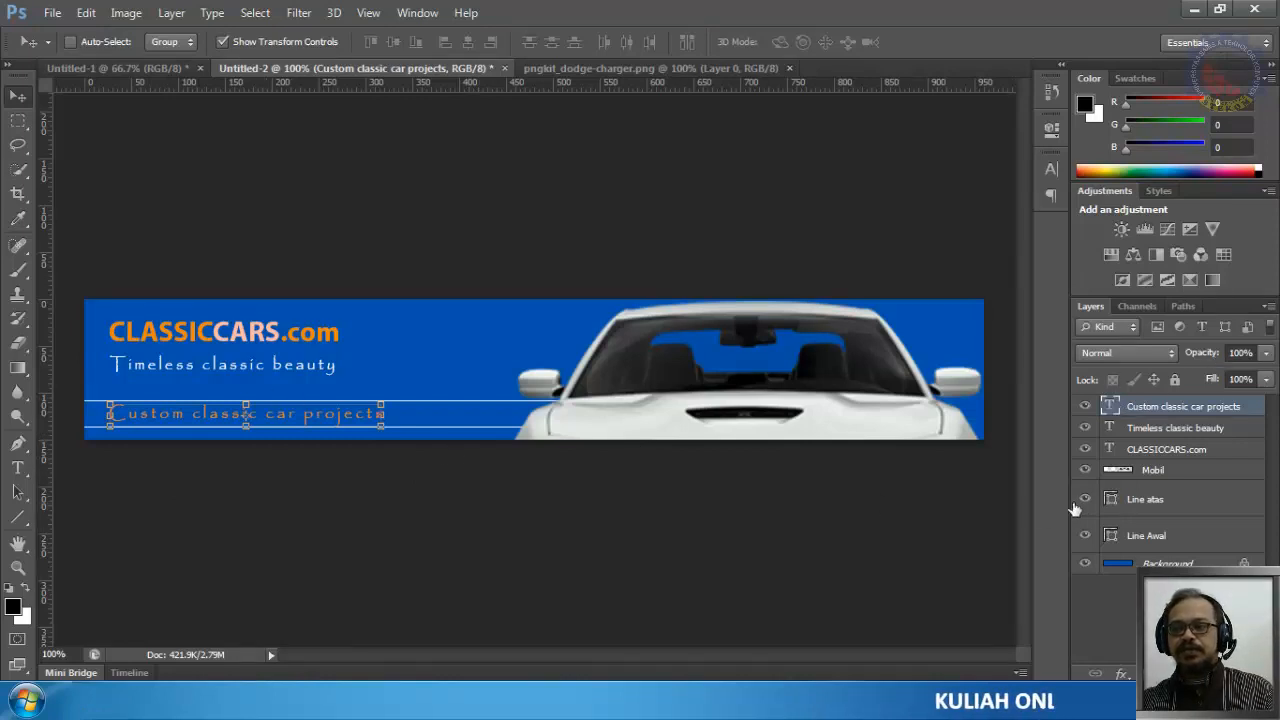
left_click(1150, 540)
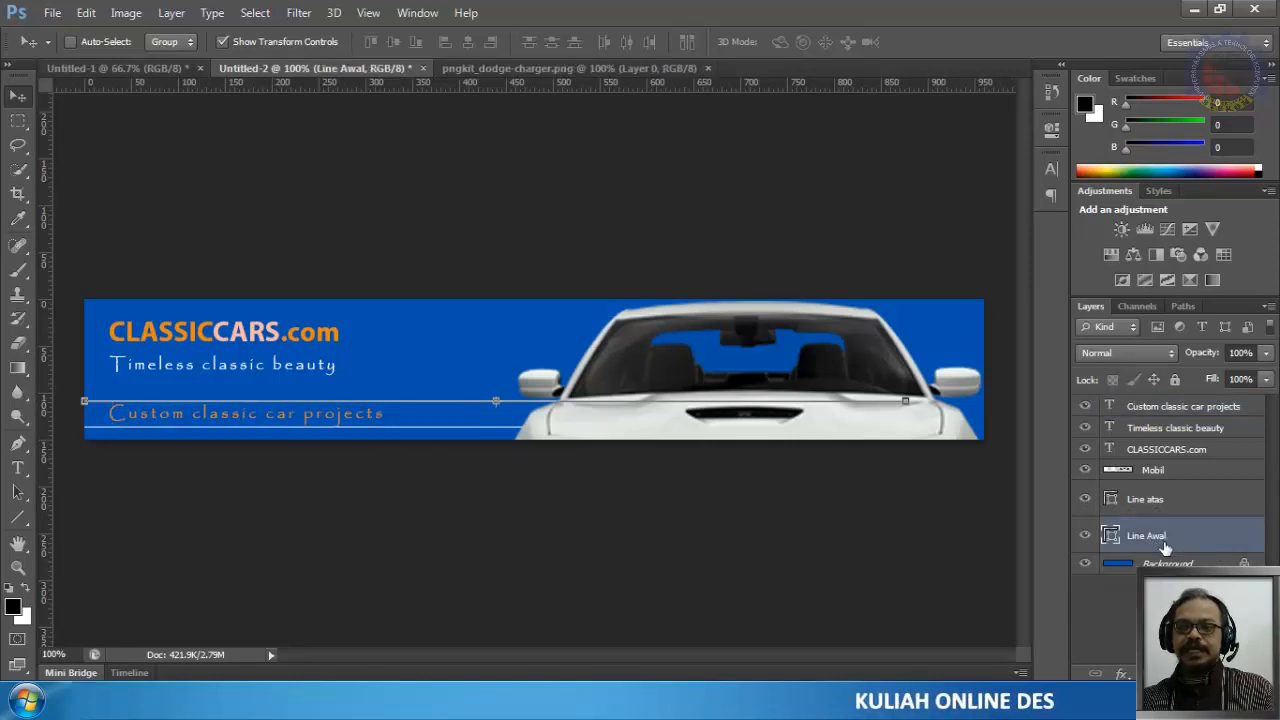
key("Down")
key("Down")
key("Up")
key("Up")
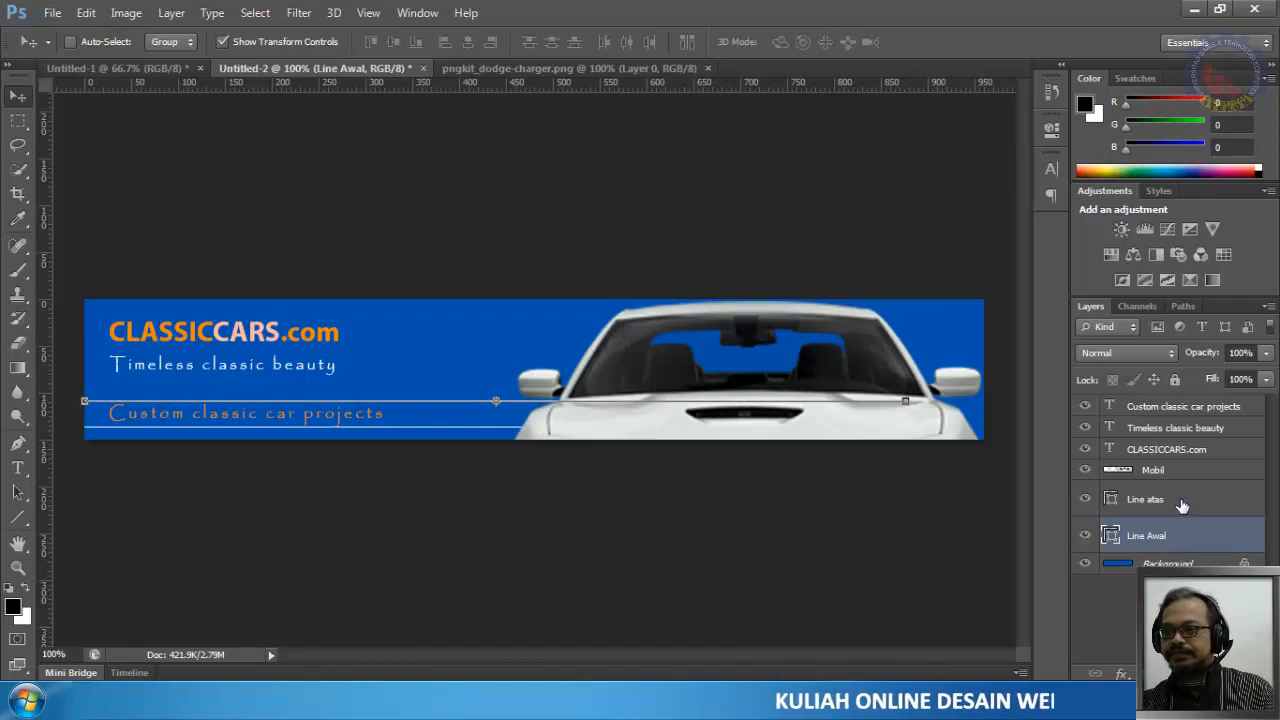
Step: Nudge the lower white line on the Line atas layer down by about 3 pixels
left_click(1182, 503)
key("Down")
key("Down")
key("Down")
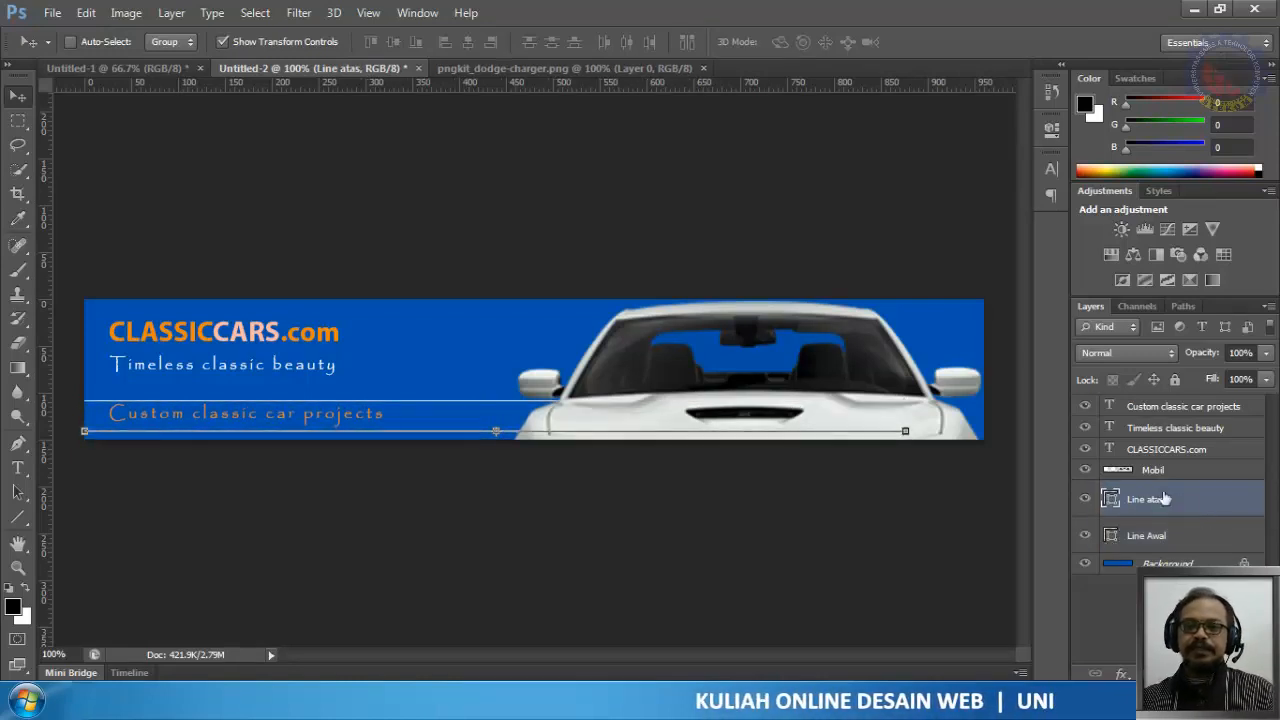
Step: Nudge the "Custom classic car projects" text down by about 3 pixels to centre it between the two white lines
left_click(1198, 410)
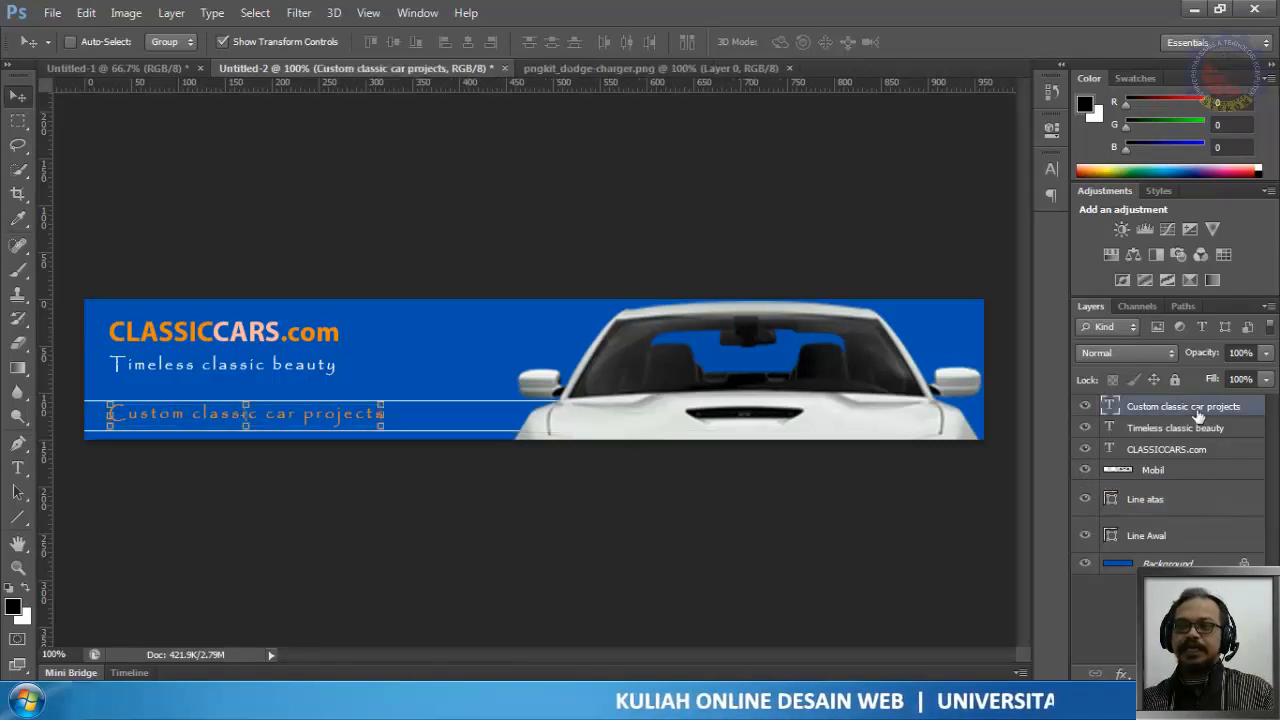
key("Down")
key("Down")
key("Down")
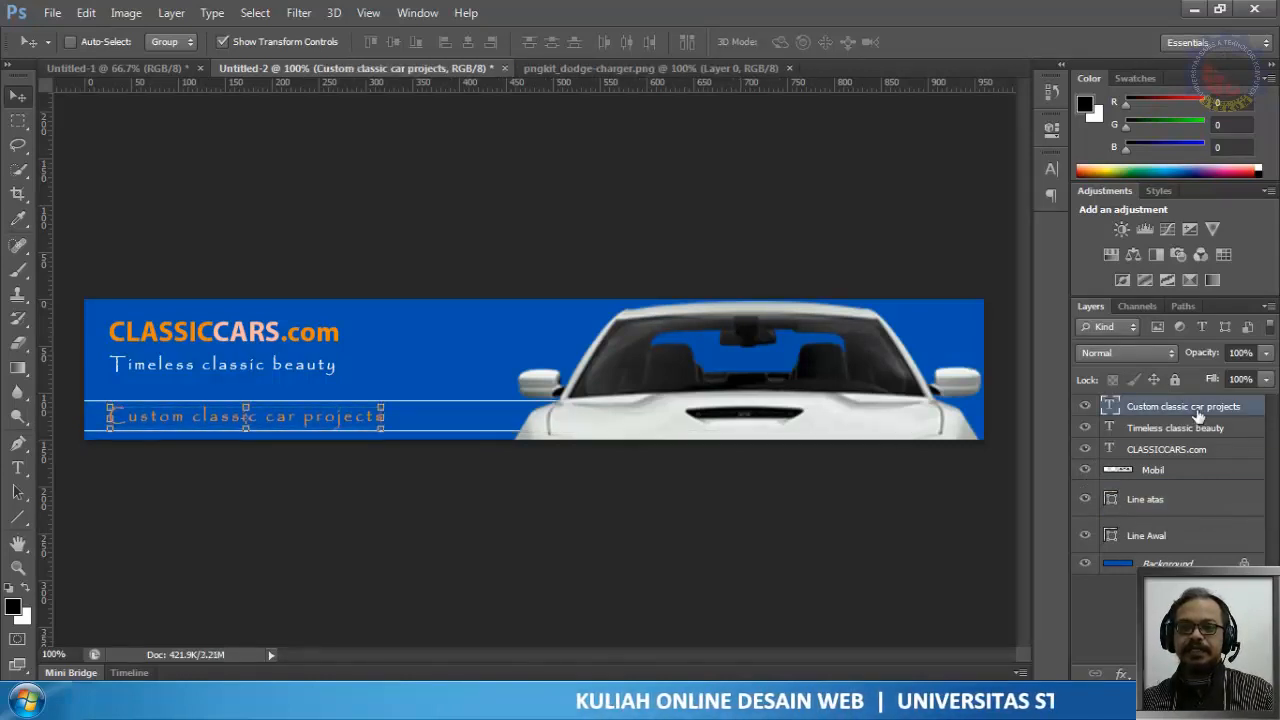
key("Up")
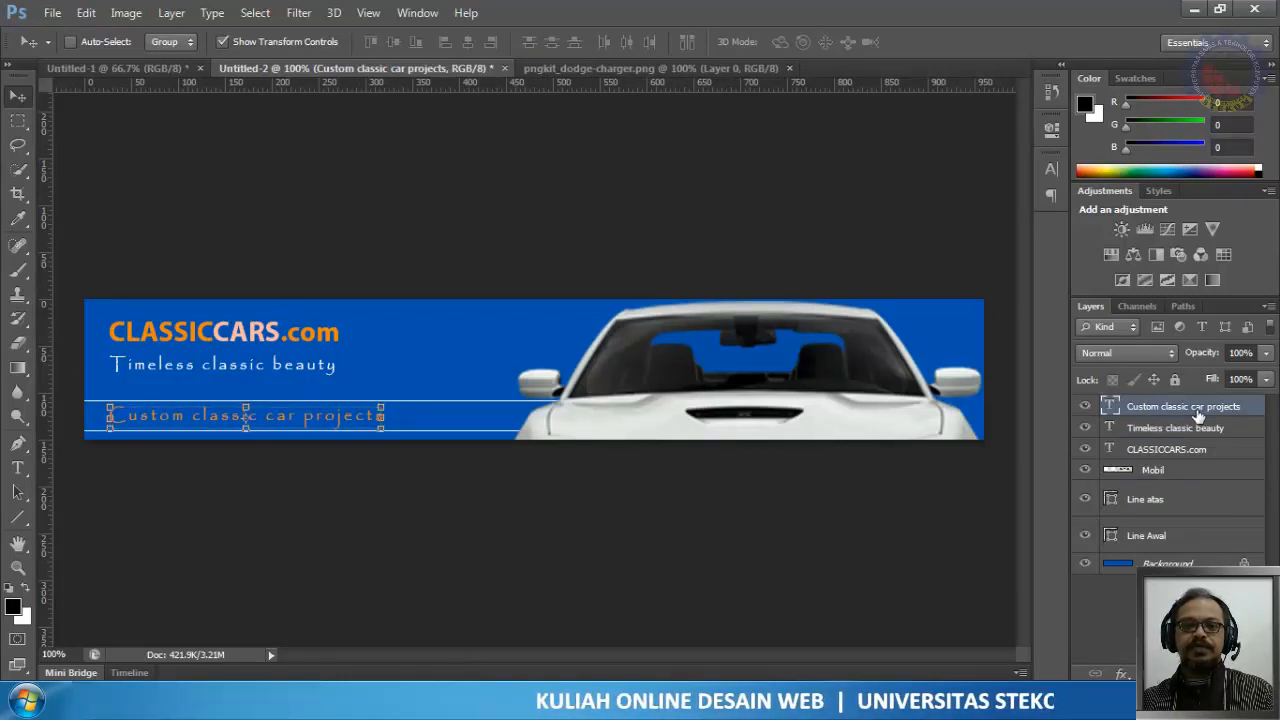
key("Down")
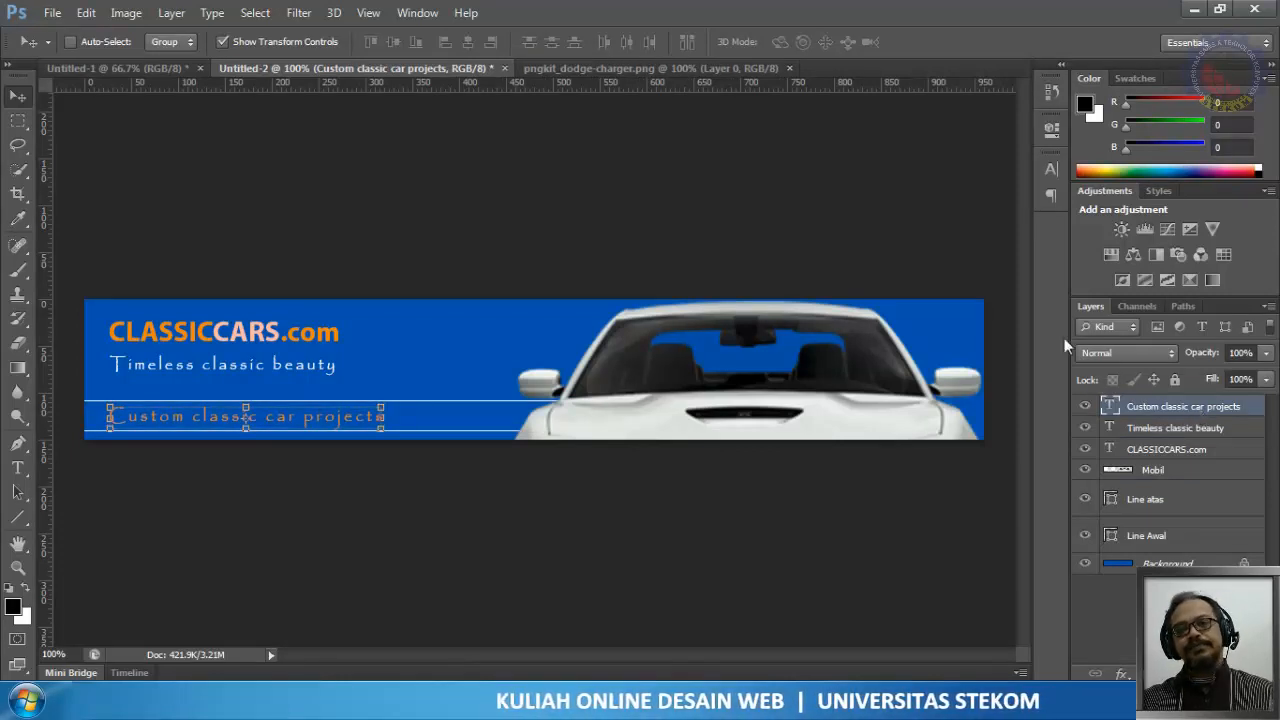
Step: Turn off the transform controls display and deselect all layers
left_click(1160, 536)
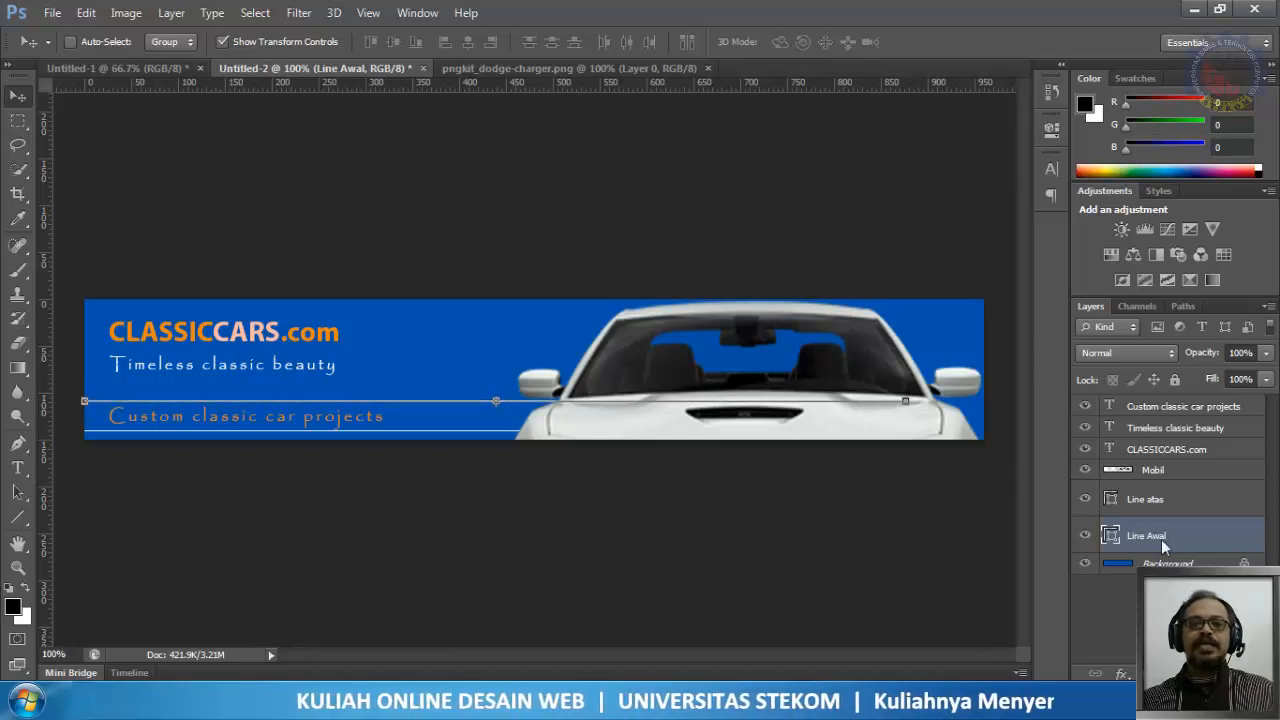
left_click(297, 48)
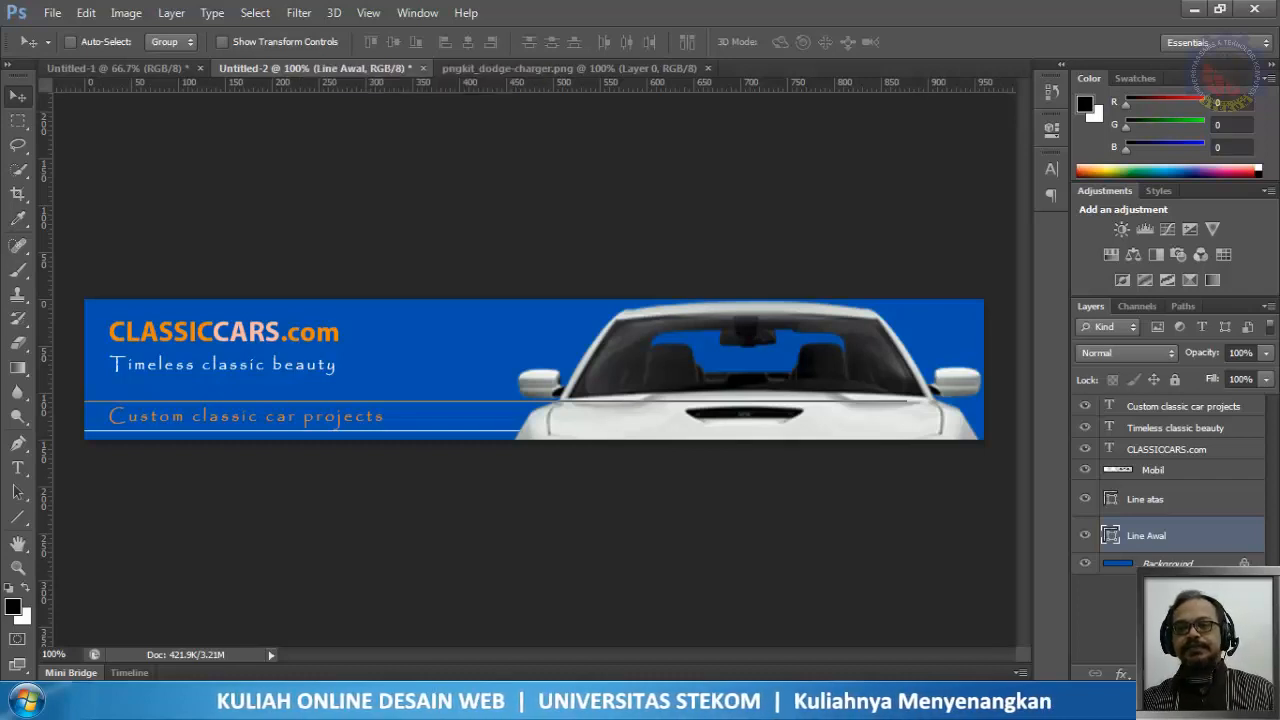
left_click(1190, 600)
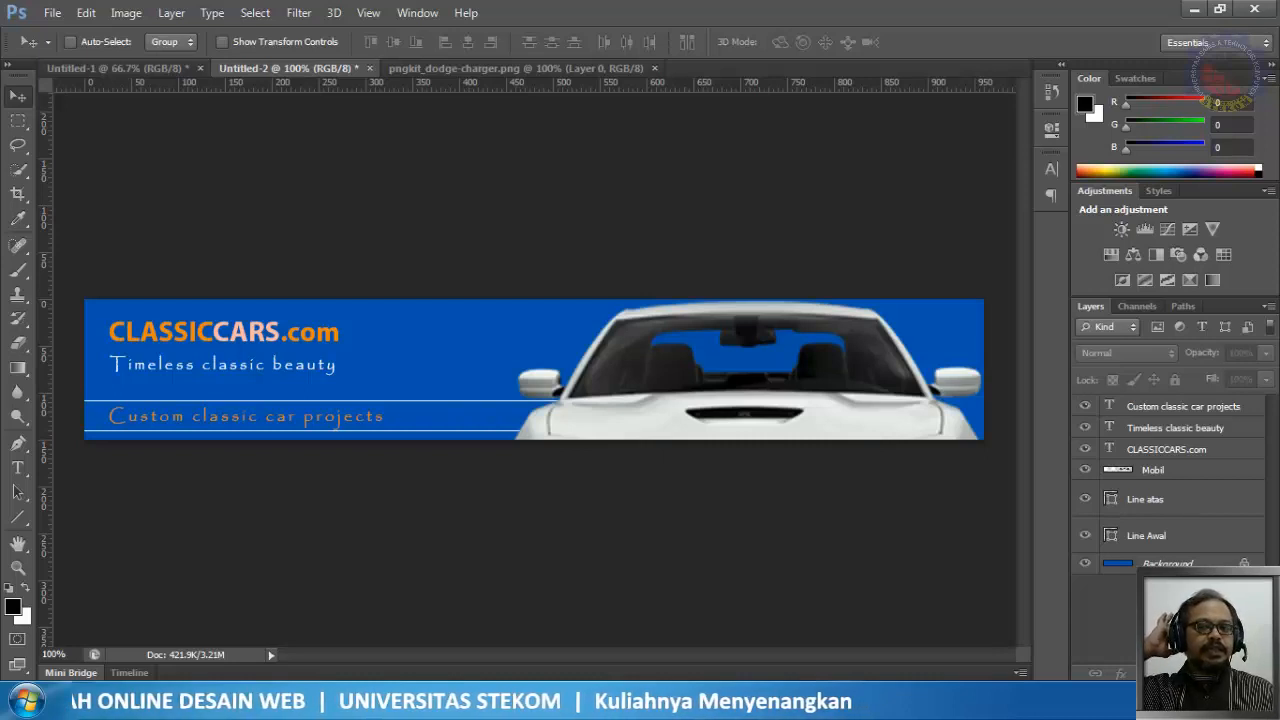
Step: Nudge the "Timeless classic beauty" tagline down by about 2 pixels
left_click(1188, 435)
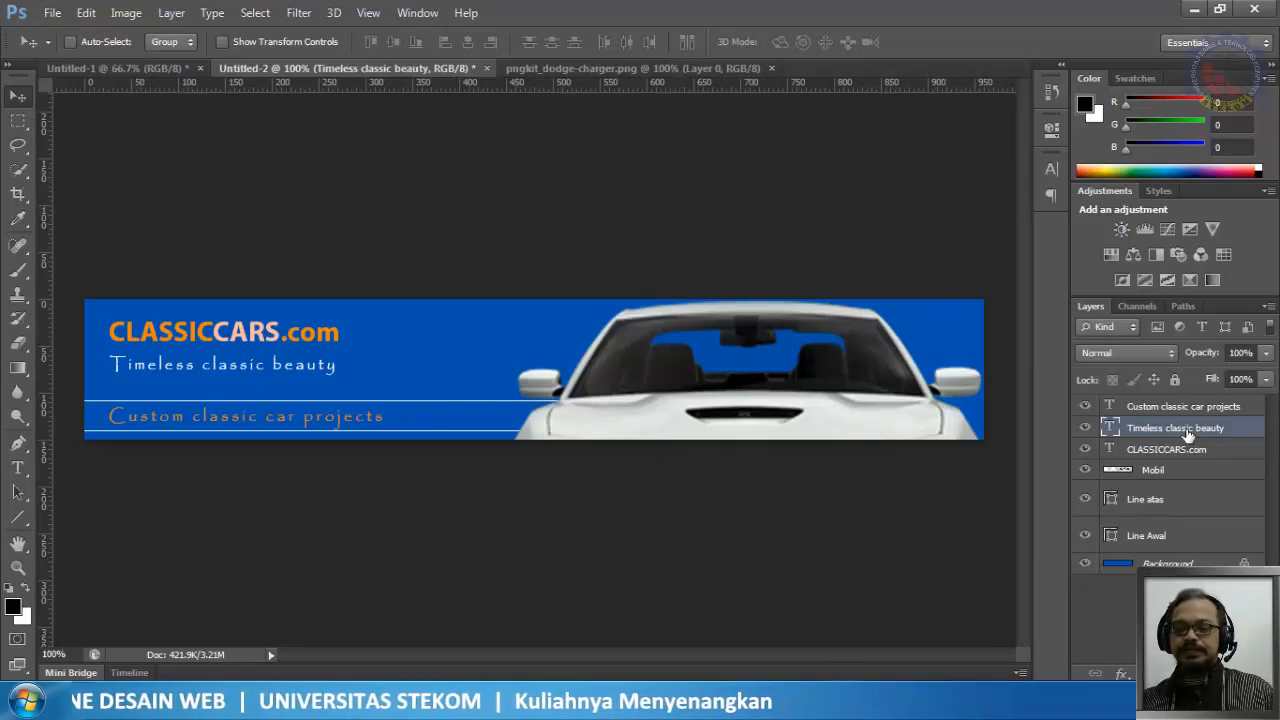
key("Down")
key("Down")
key("Down")
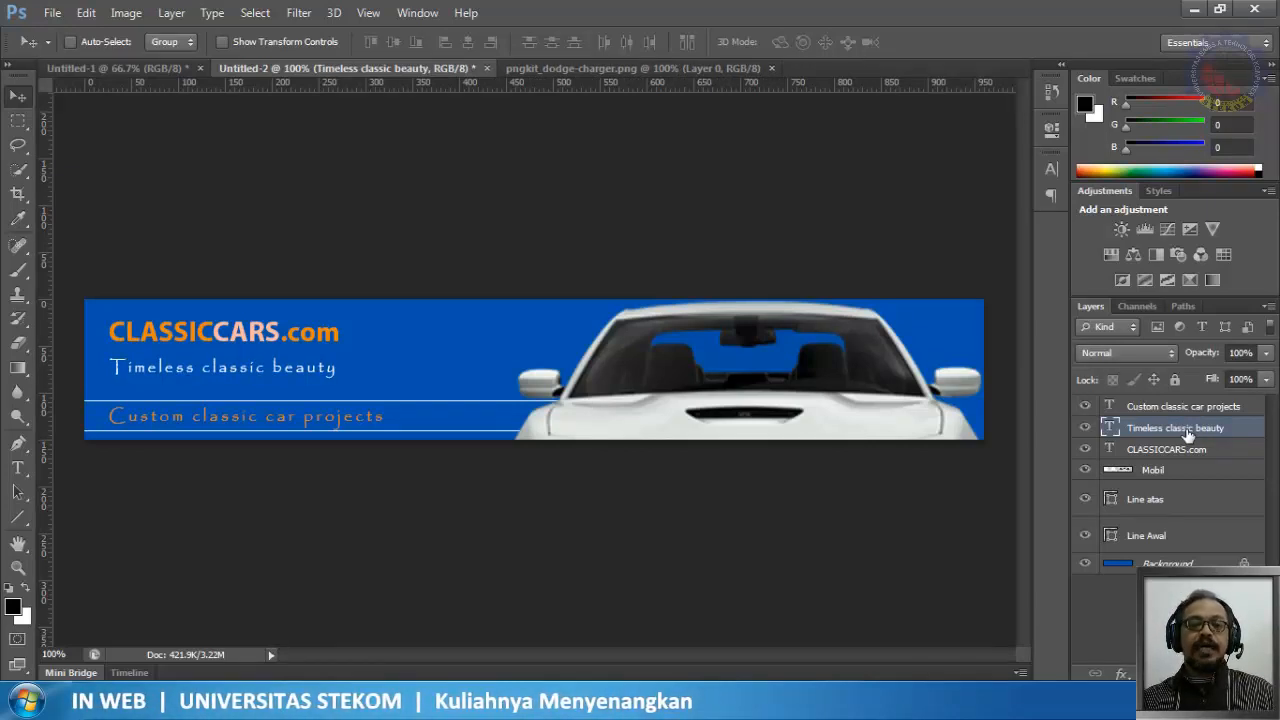
key("Up")
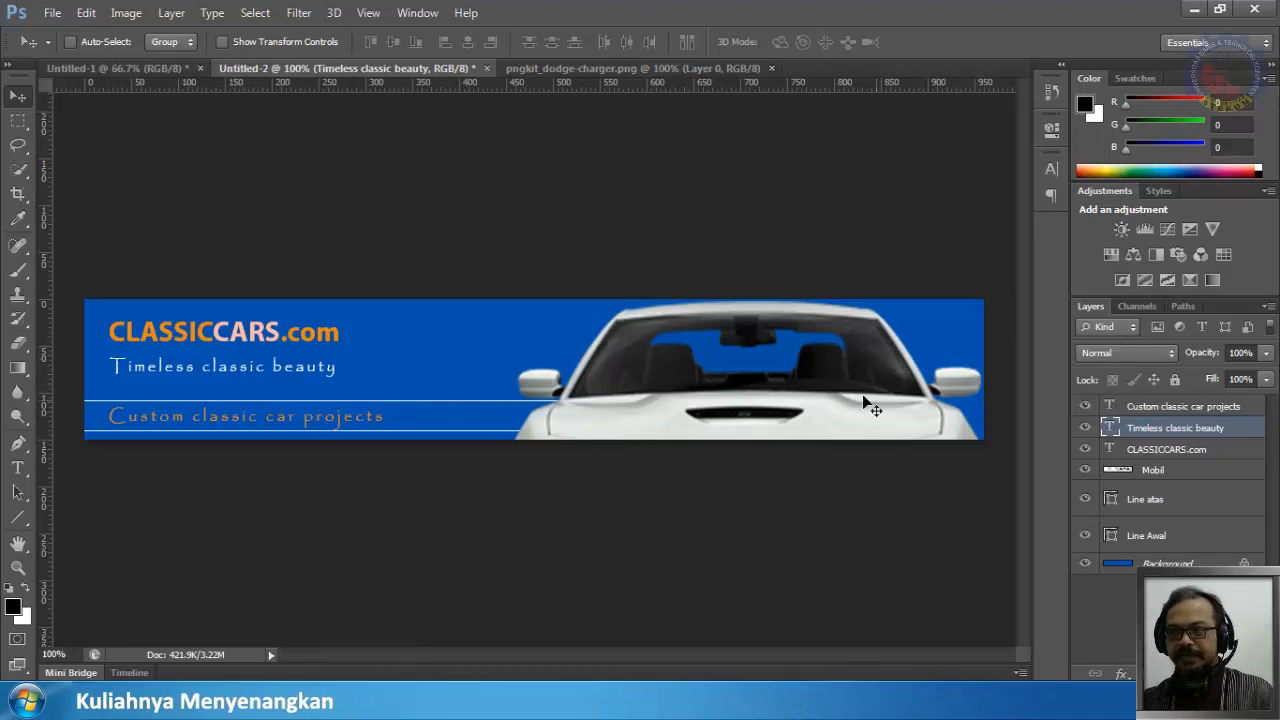
Step: Nudge the car image on the Mobil layer up by a few pixels
left_click(1150, 470)
key("Up")
key("Up")
key("Up")
key("Up")
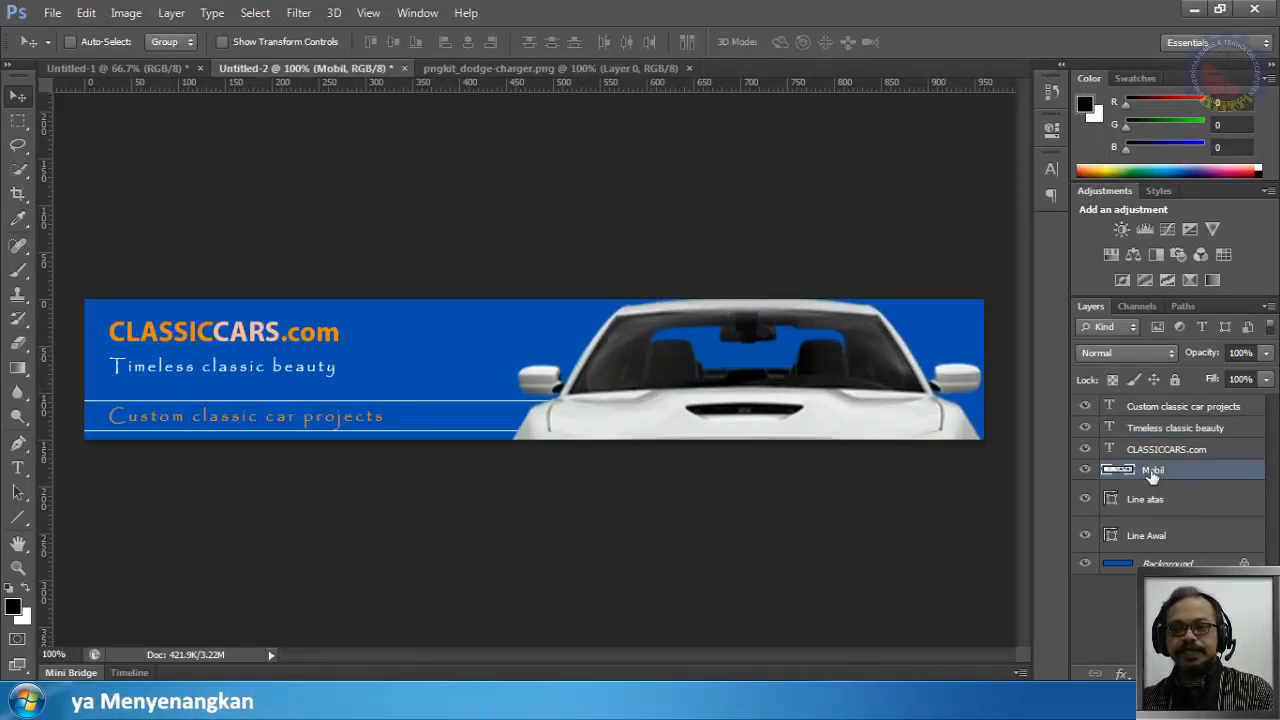
Step: Fine-tune the car image's horizontal position, shifting it slightly to the right
key("Right")
key("Right")
key("Right")
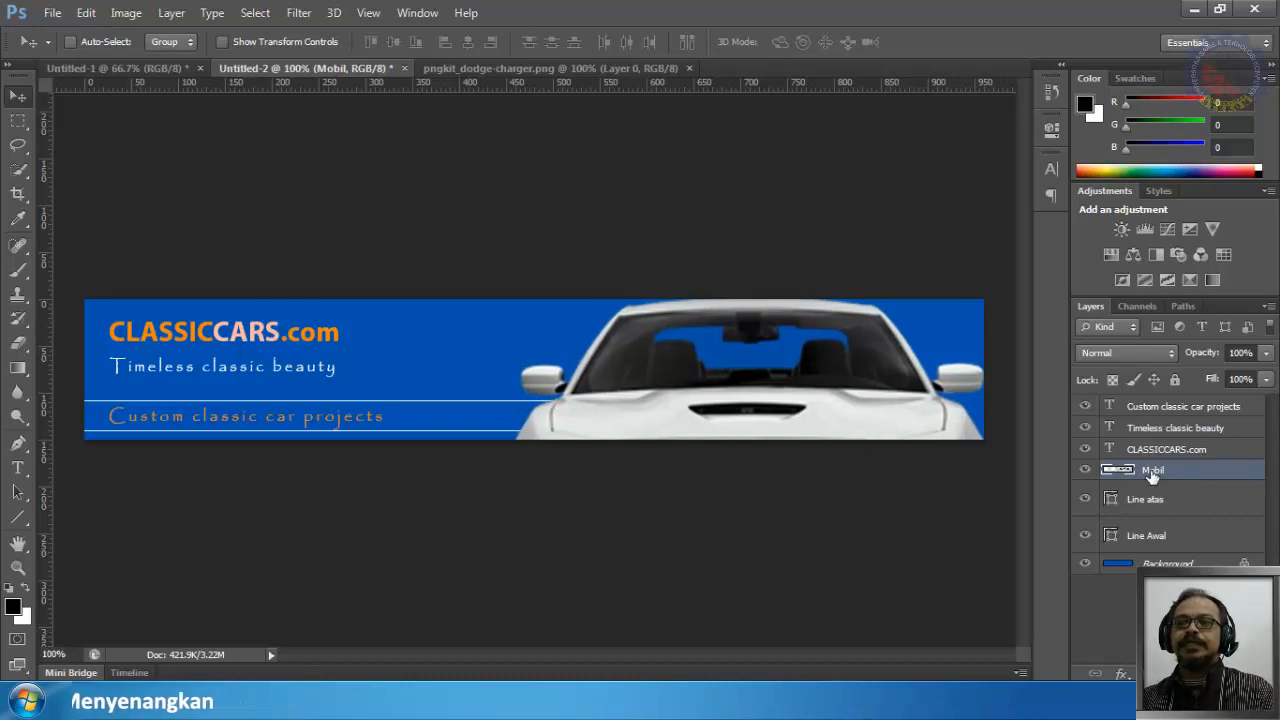
key("Right")
key("Right")
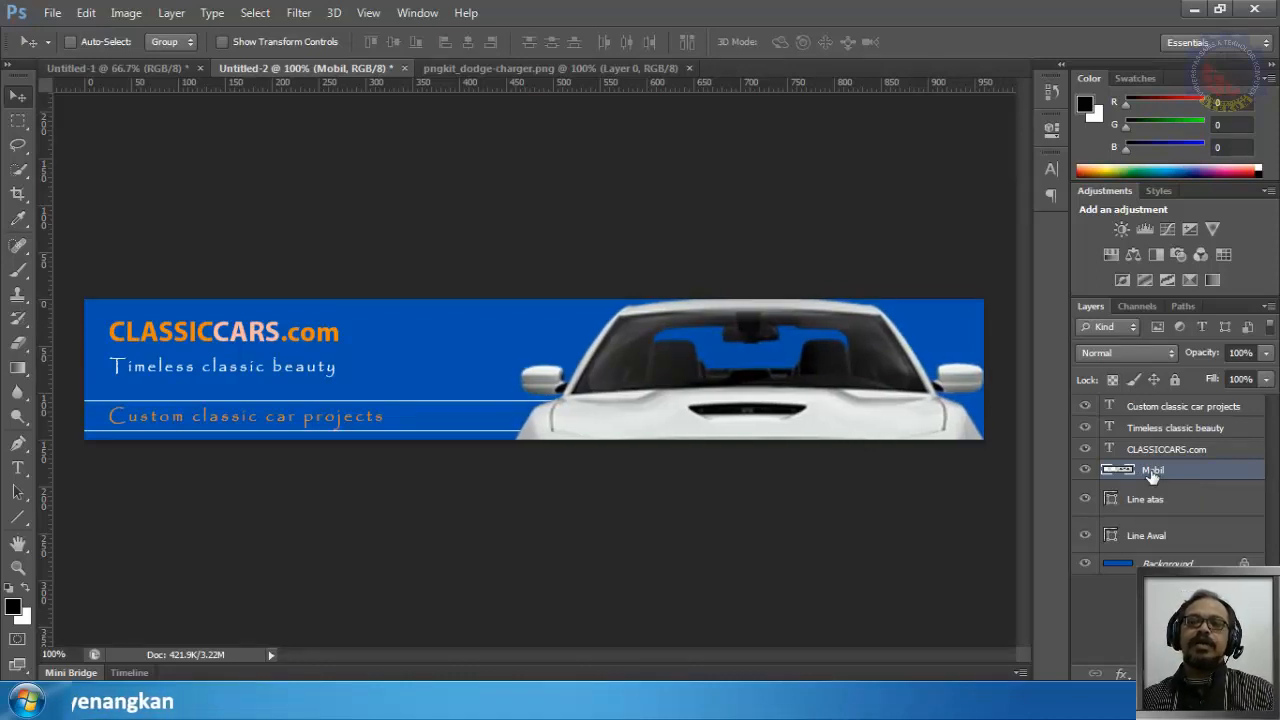
key("Left")
key("Left")
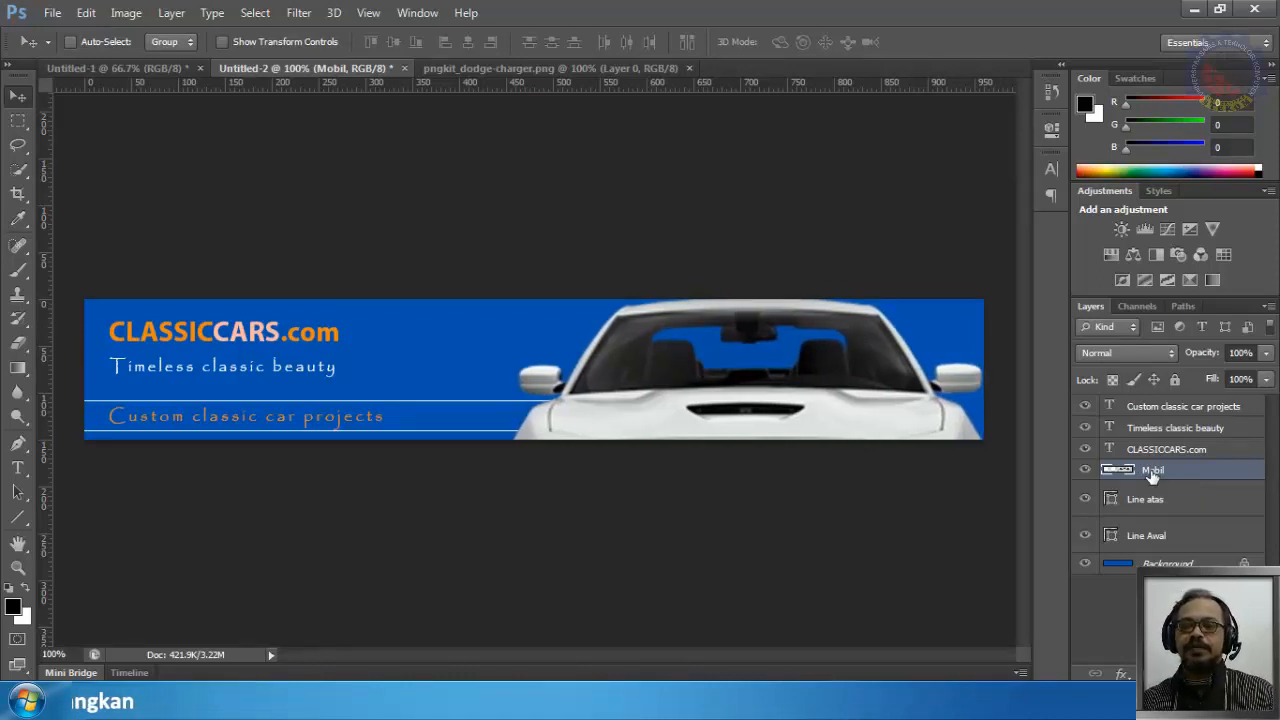
key("Left")
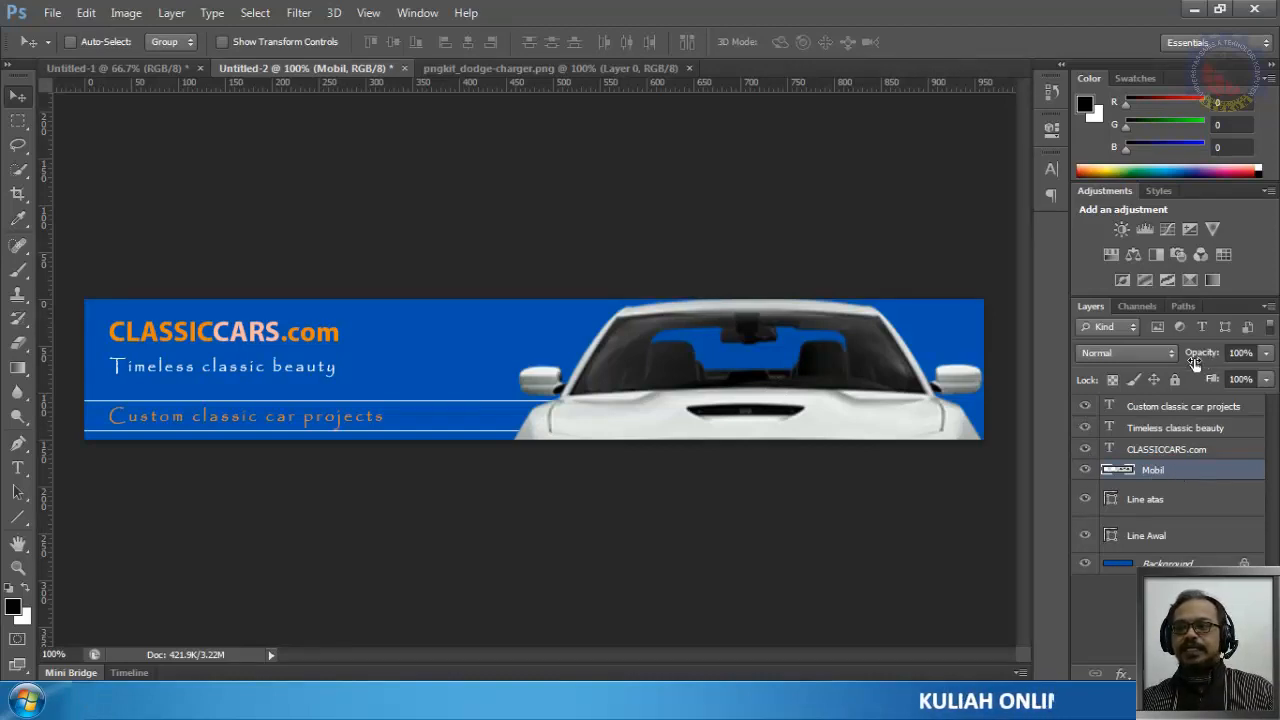
Step: Try the Mobil layer at 14% opacity and restore it to 100%
left_click(1266, 353)
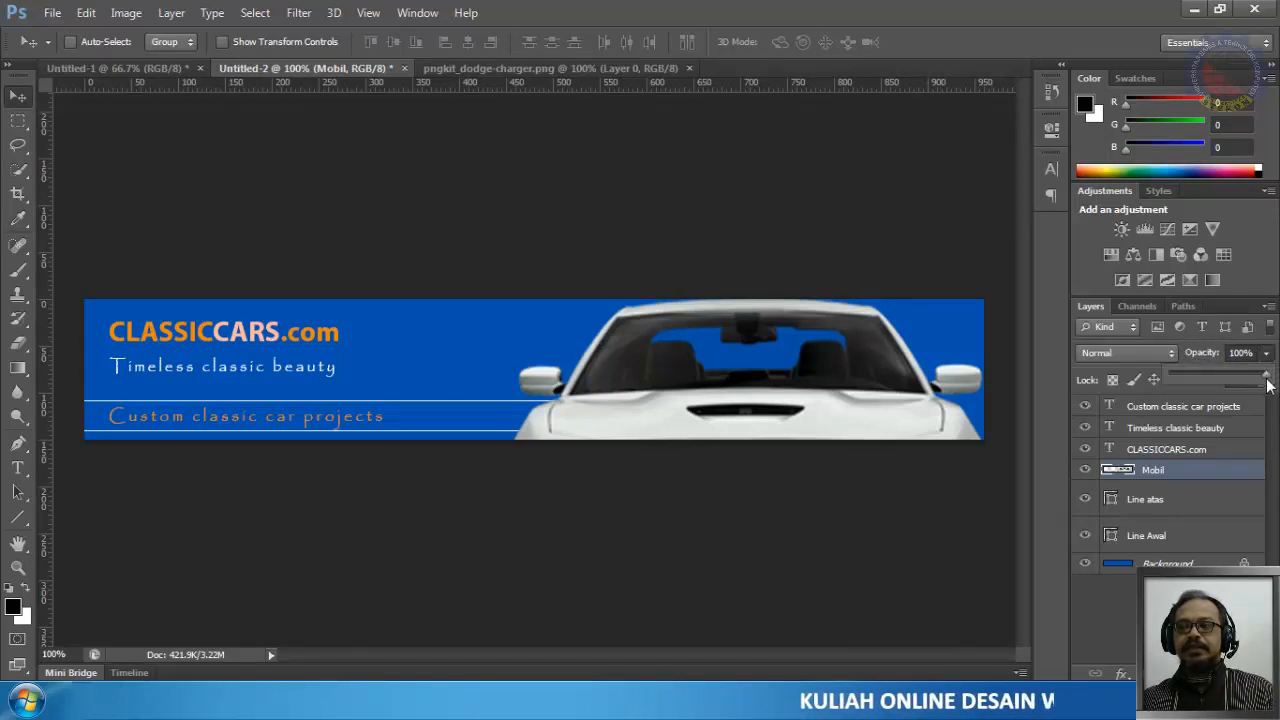
left_click_drag(1267, 380, 1184, 395)
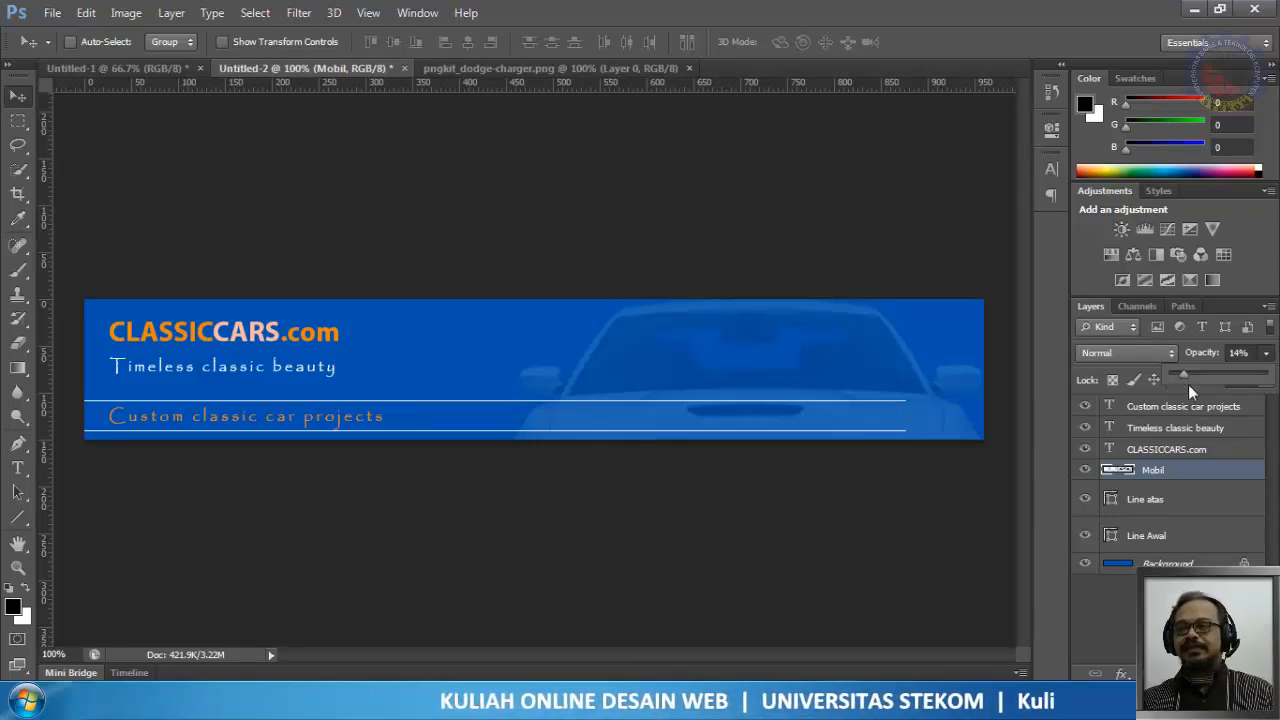
left_click_drag(1220, 376, 1266, 376)
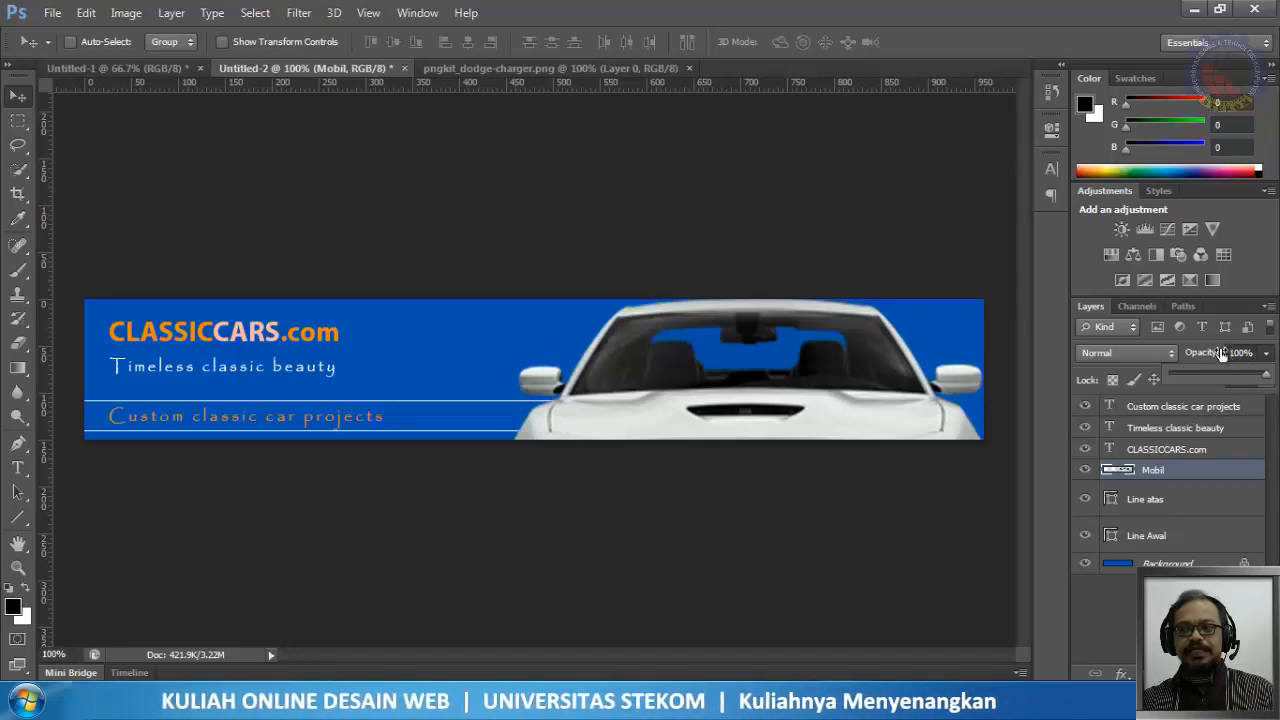
left_click(1266, 358)
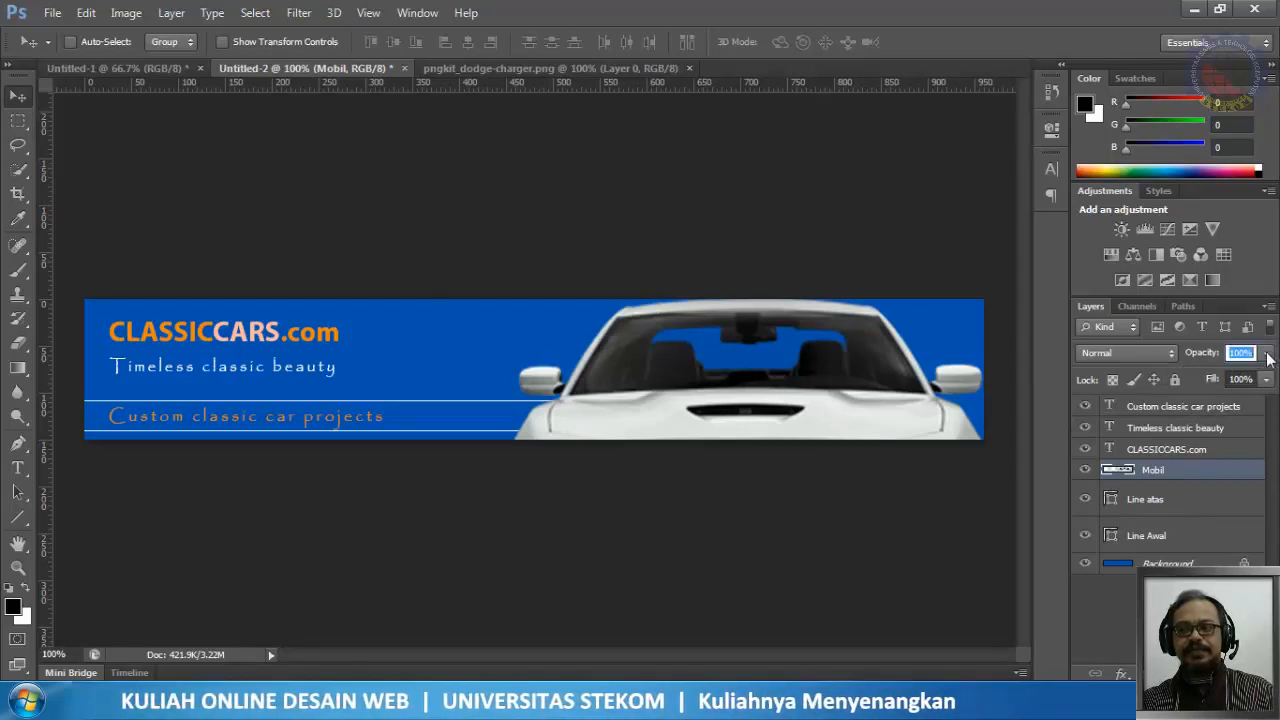
left_click(1266, 358)
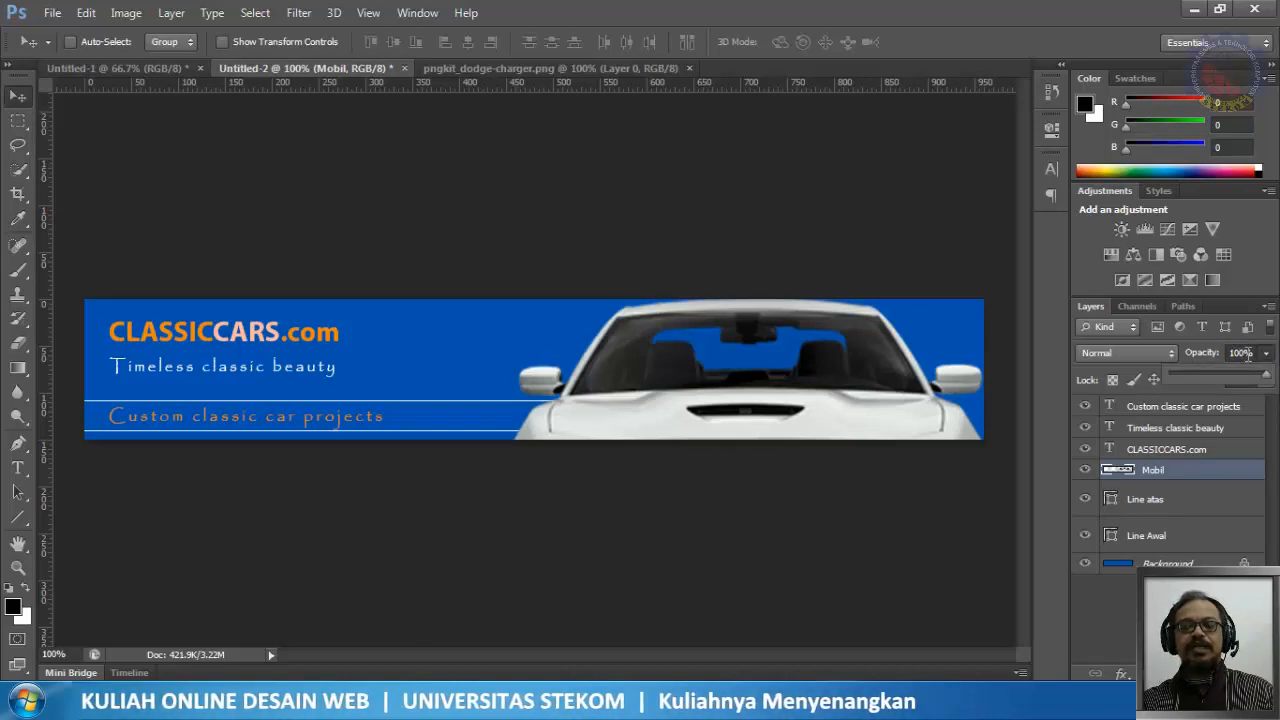
Step: Try reducing the Mobil layer's opacity to about 54% and restore it to 100%
left_click(1266, 356)
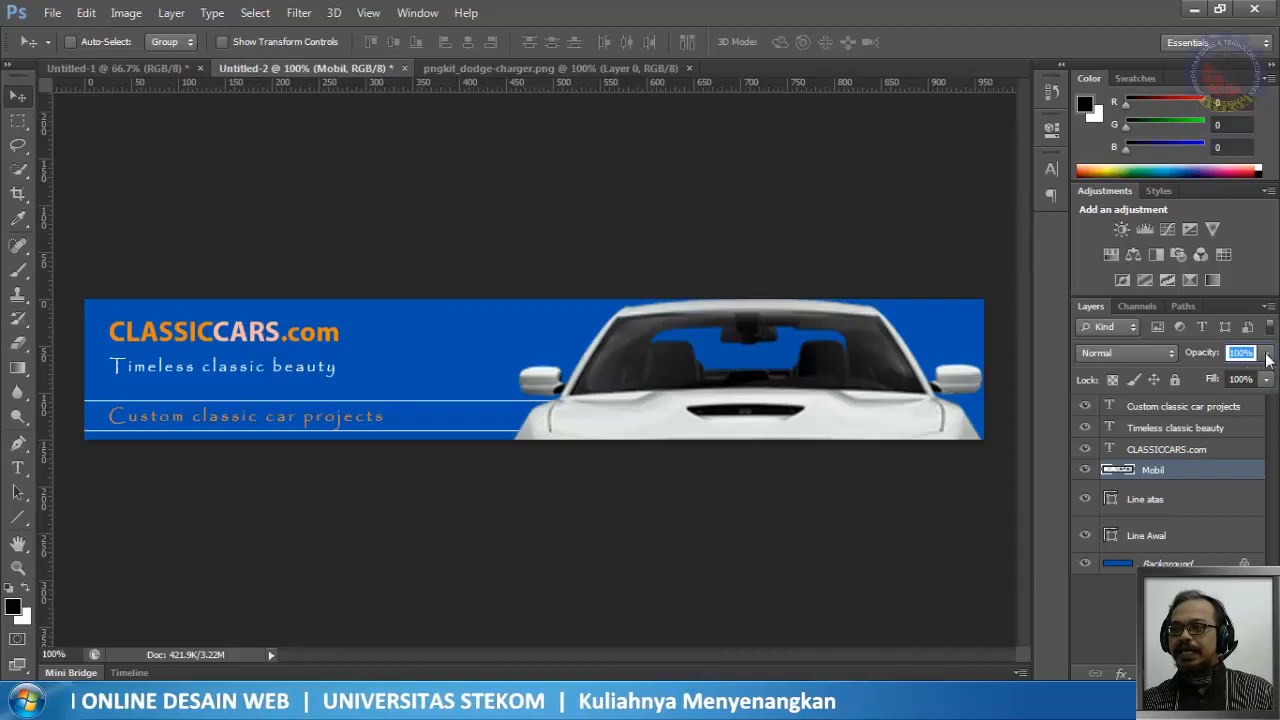
left_click(1267, 358)
left_click_drag(1266, 381, 1231, 383)
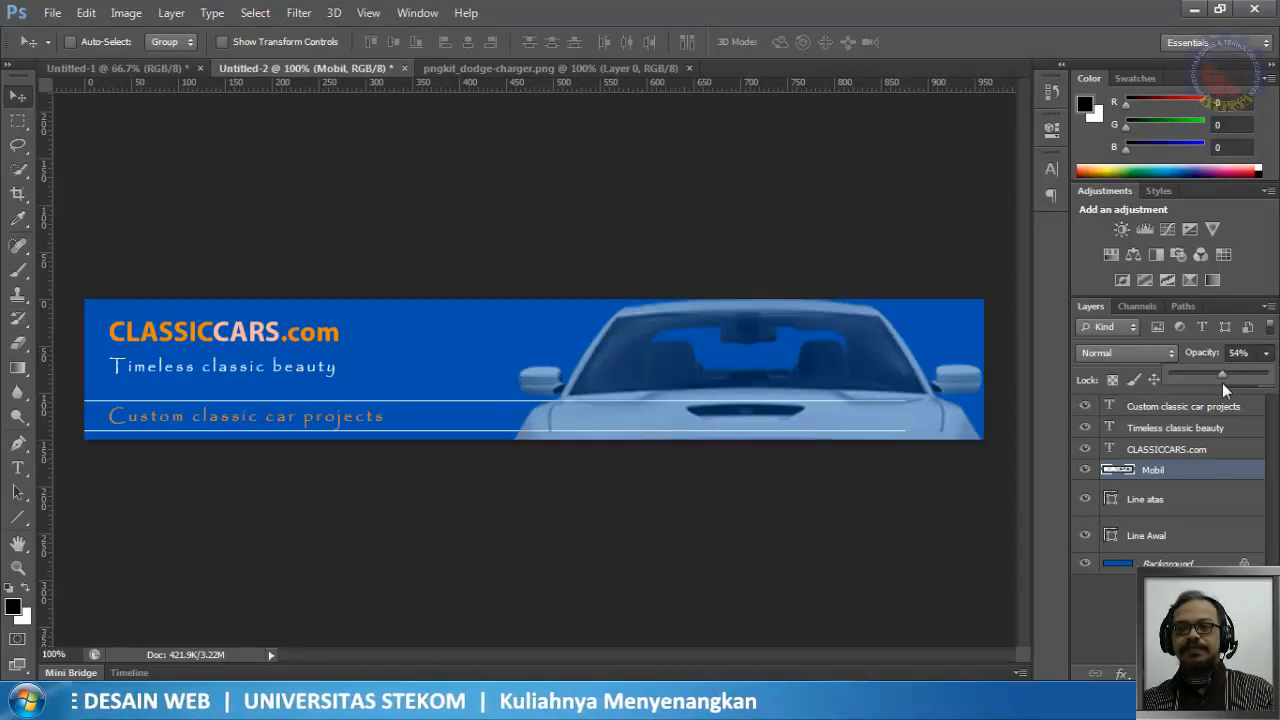
left_click_drag(1215, 387, 1277, 398)
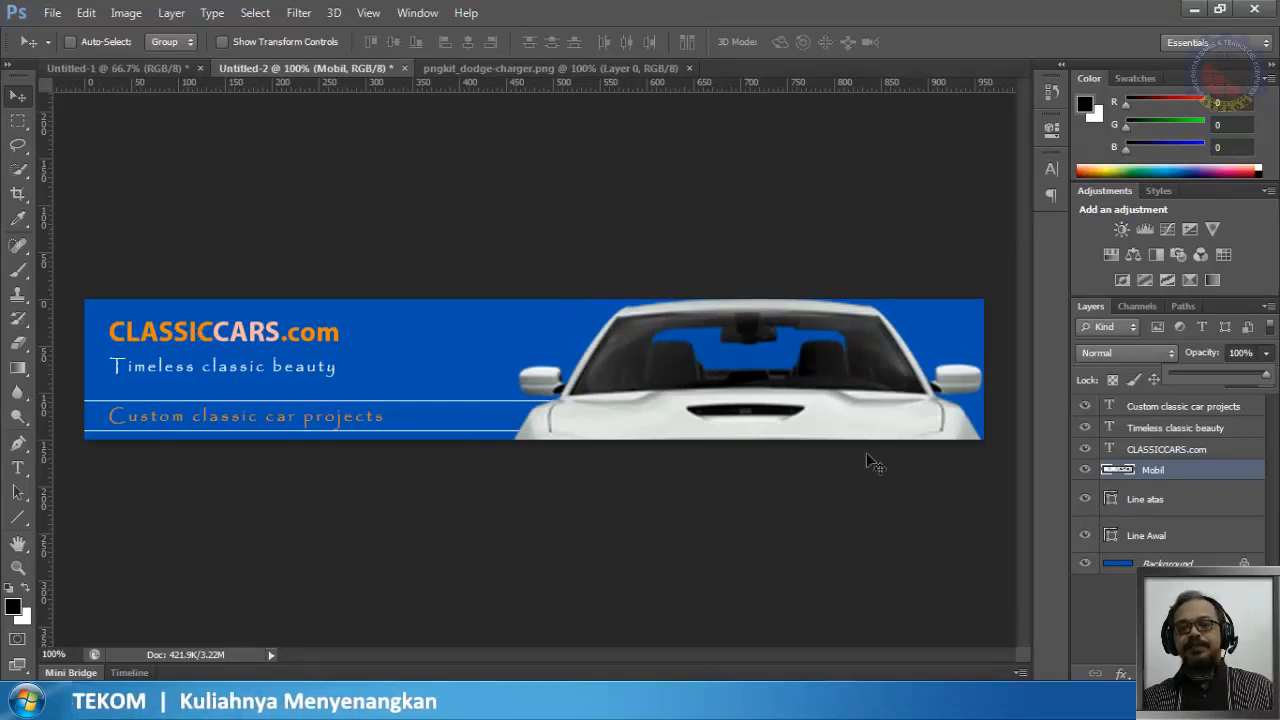
Step: Save the banner in My Documents as header.jpg in JPEG format with Maximum quality 12
left_click(52, 13)
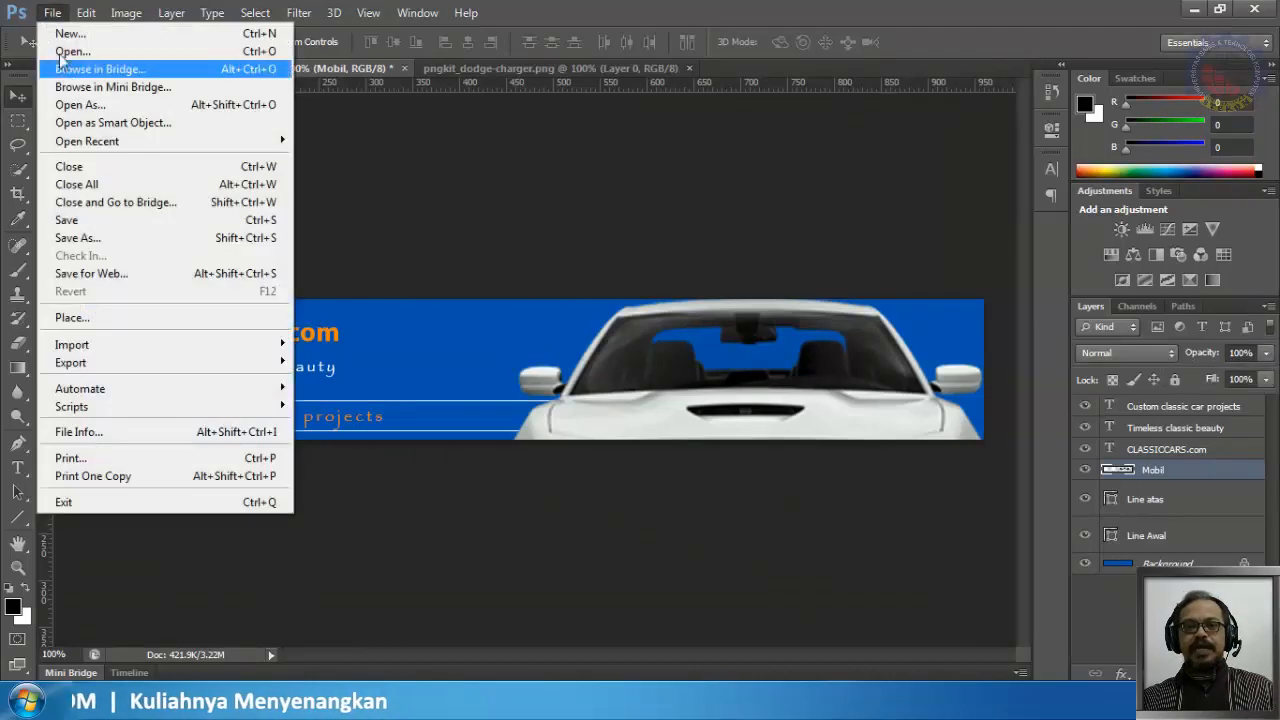
left_click(100, 245)
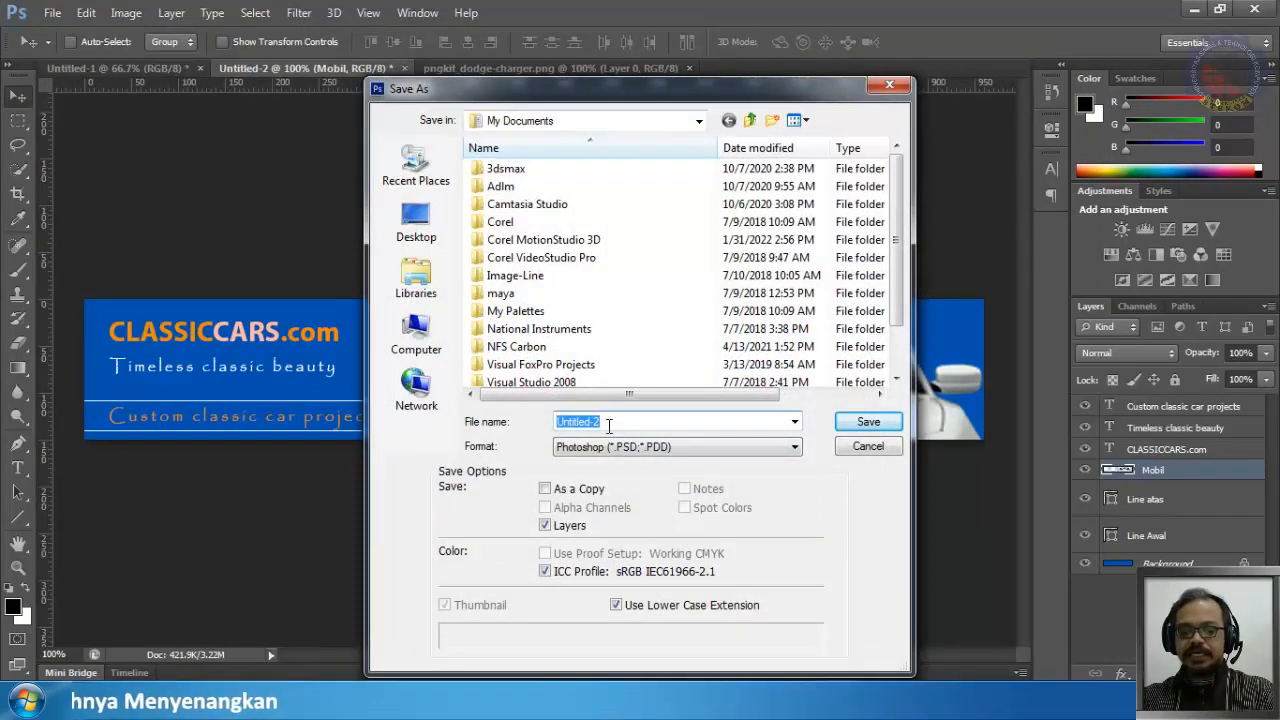
type("header")
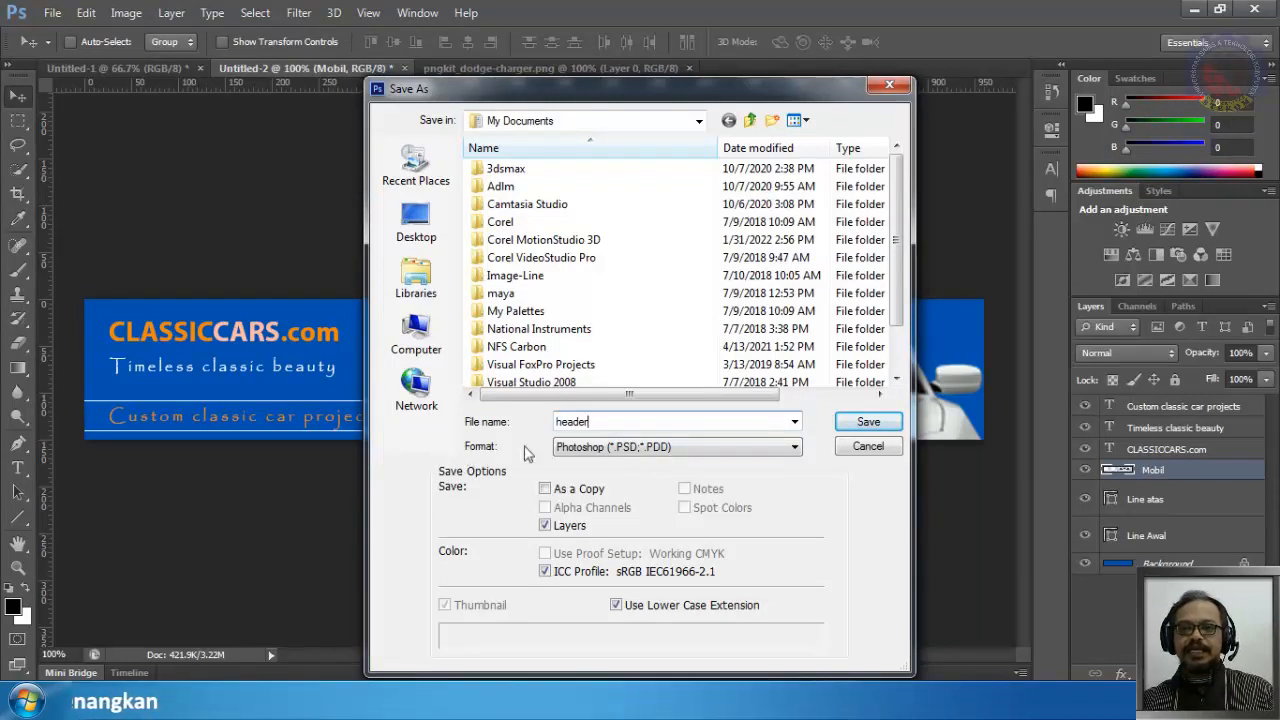
left_click(605, 448)
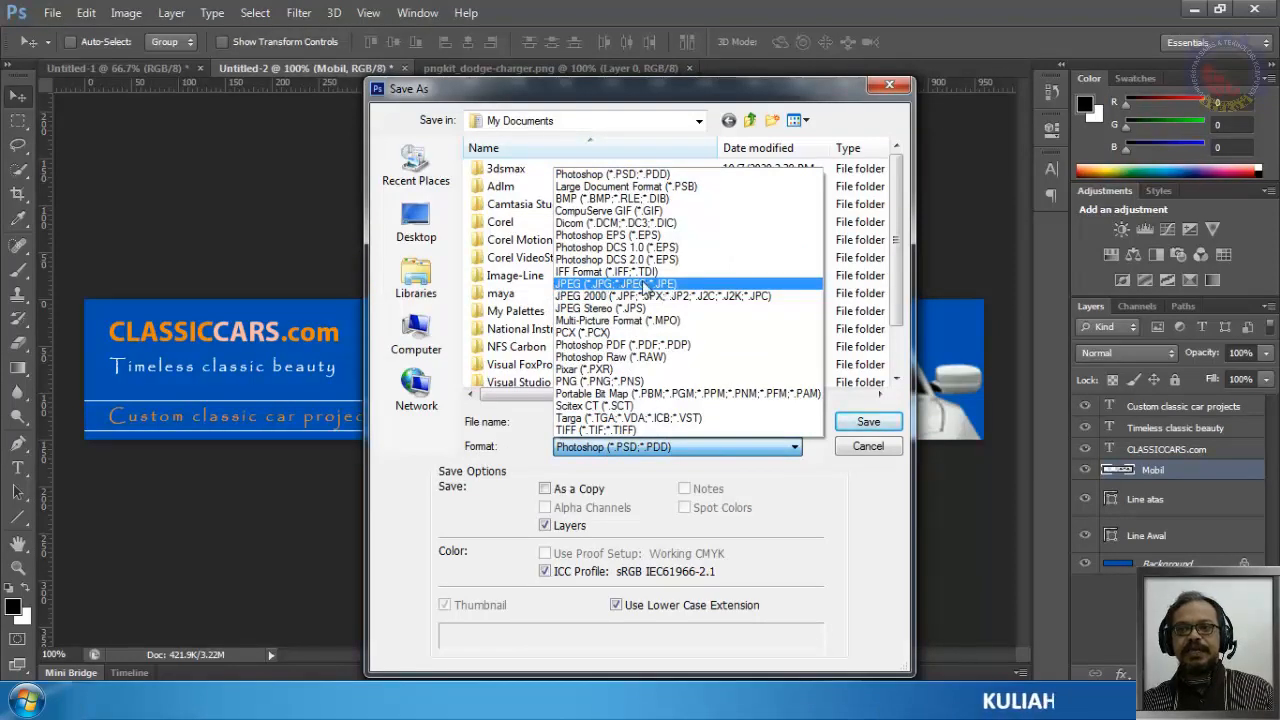
left_click(563, 287)
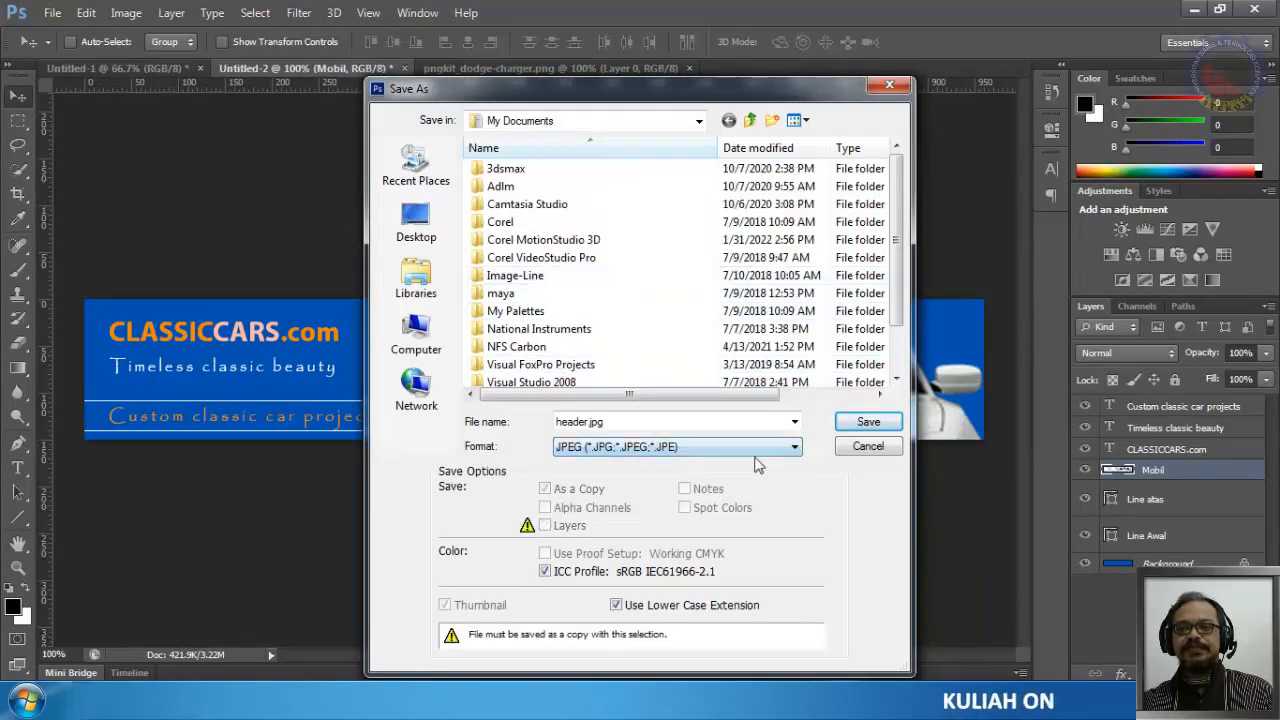
left_click(874, 424)
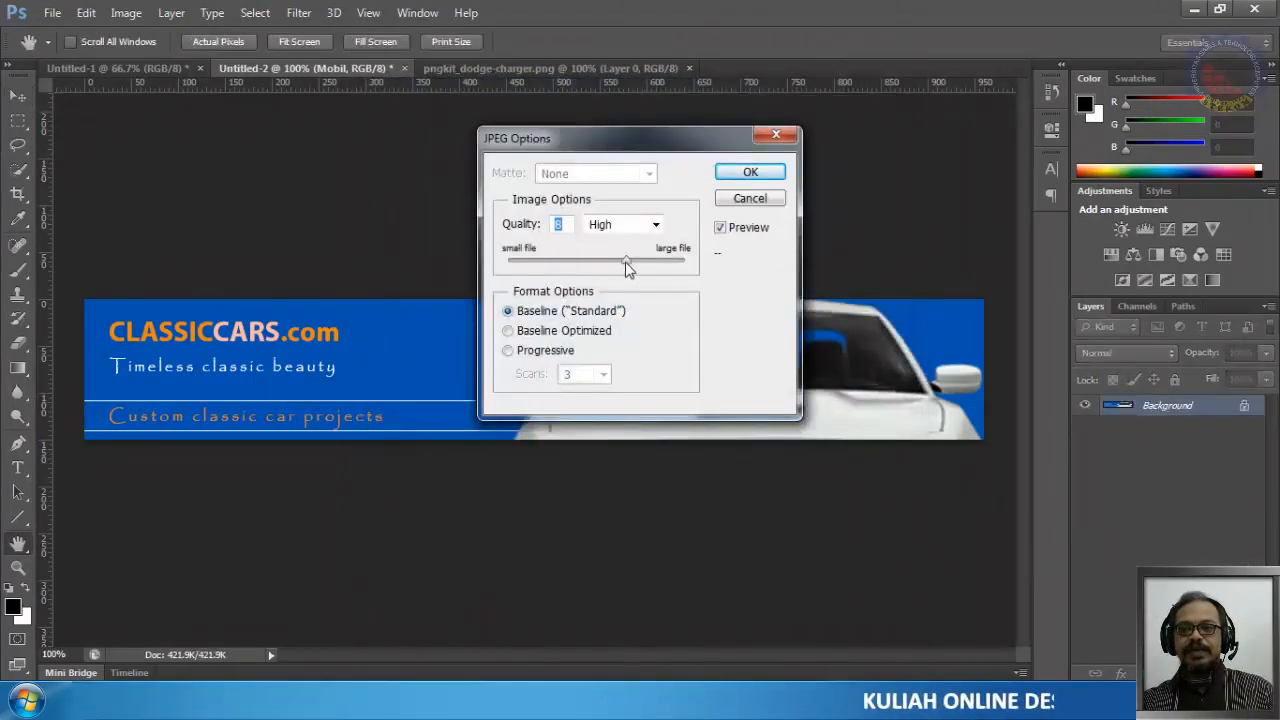
left_click_drag(625, 262, 704, 275)
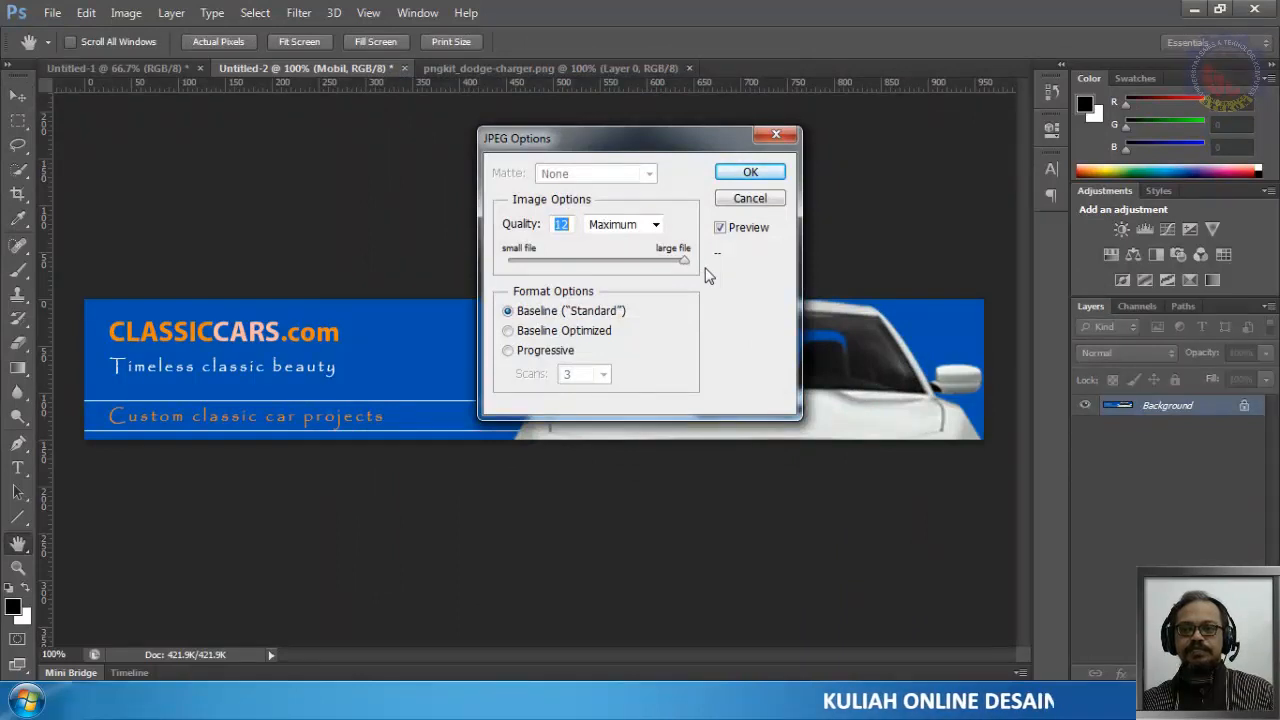
left_click(750, 173)
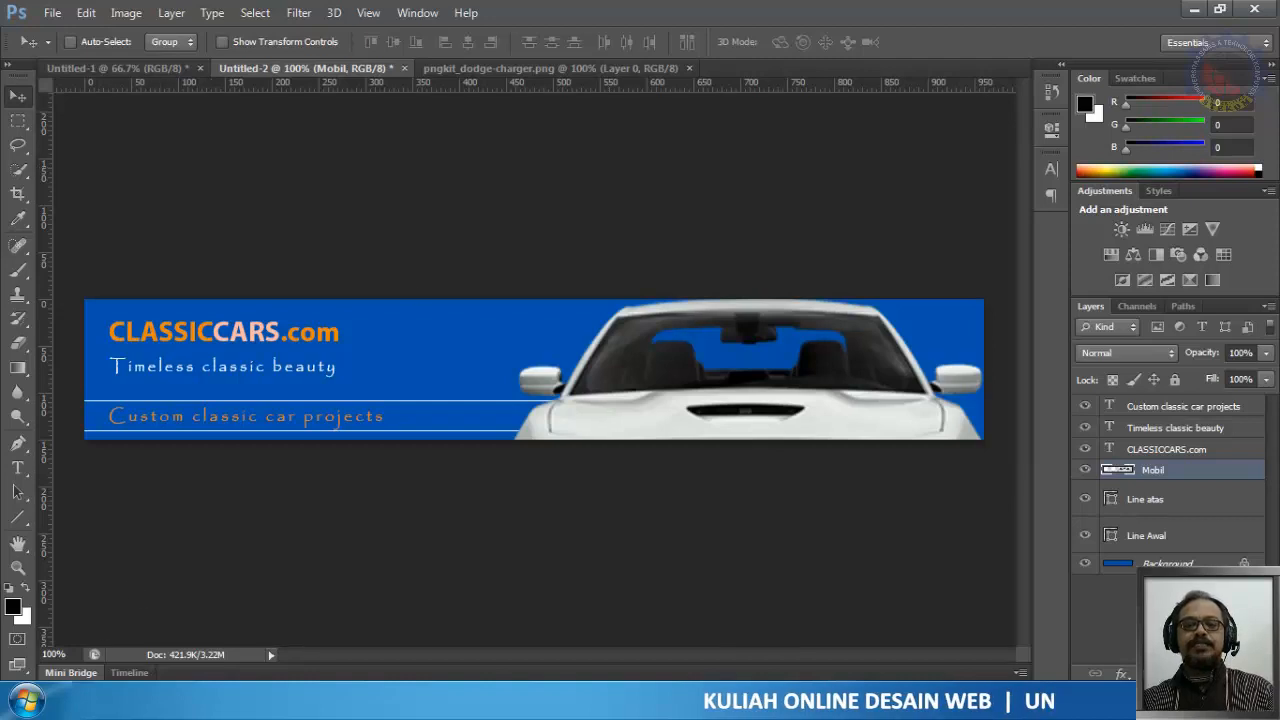
Step: Switch to Windows Explorer, check the exported header file's details in the Documents library, and return to Photoshop's Untitled-1 document
left_click(106, 700)
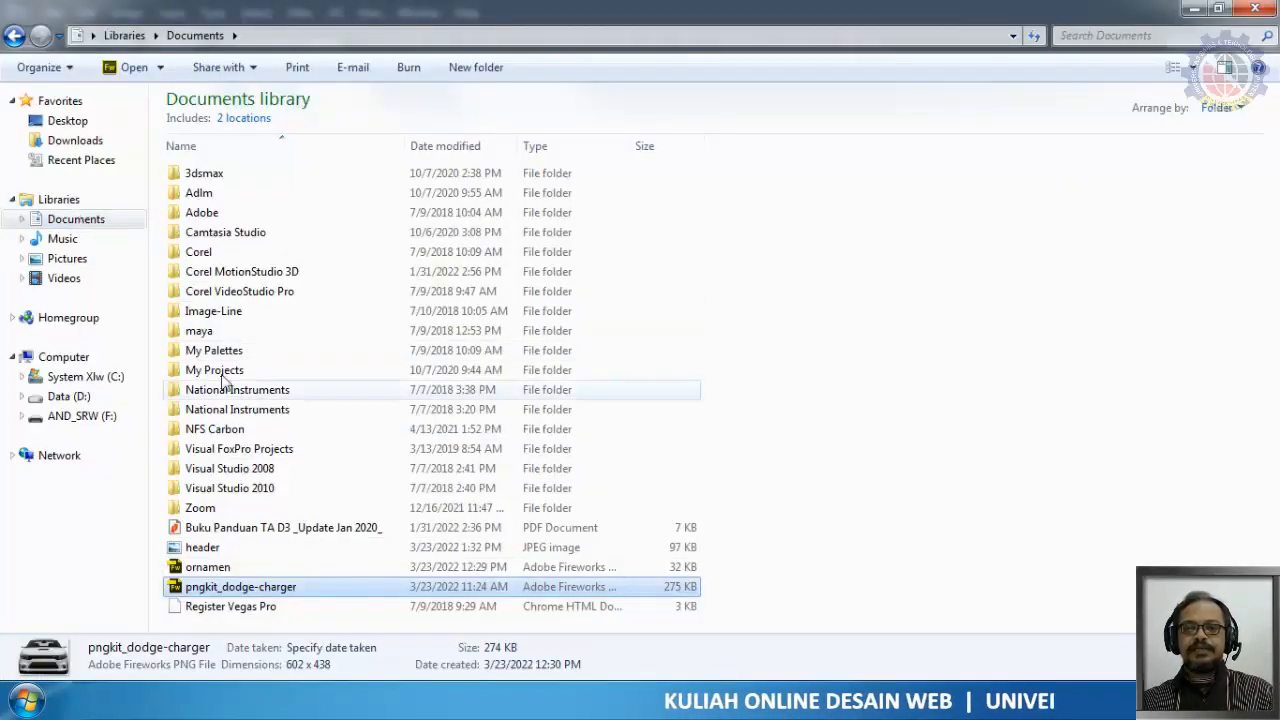
left_click(191, 550)
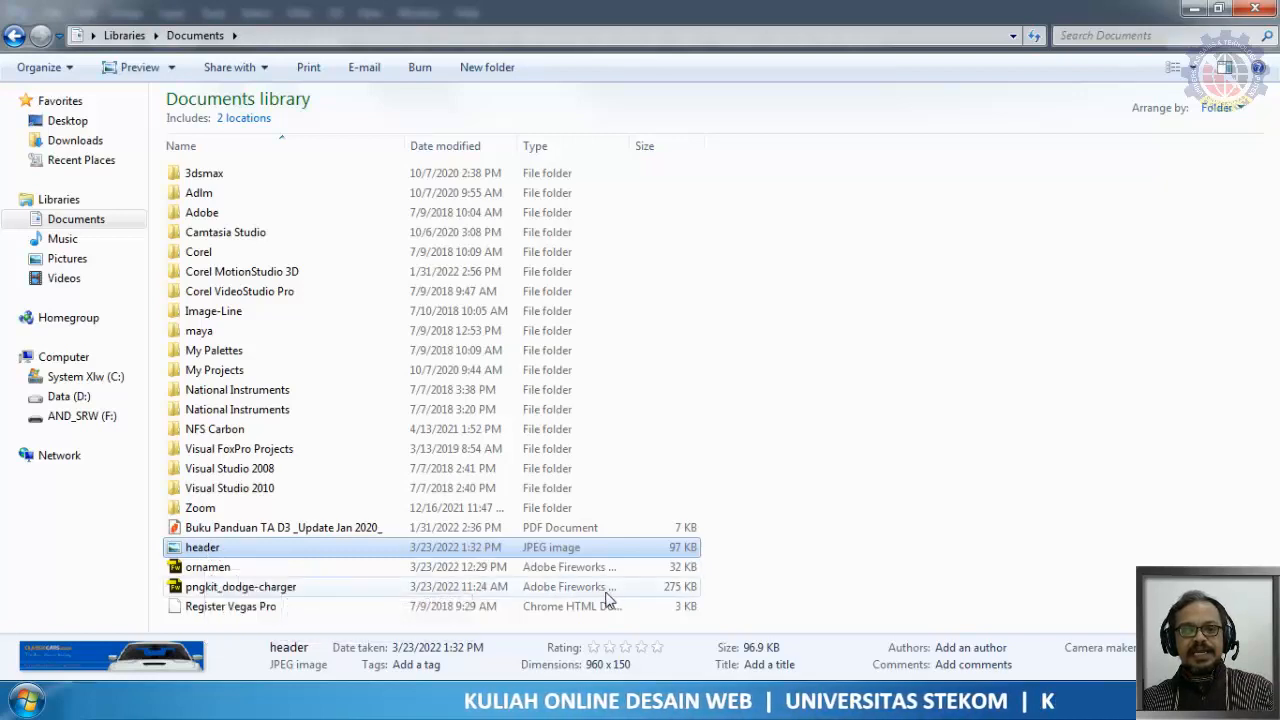
left_click(322, 701)
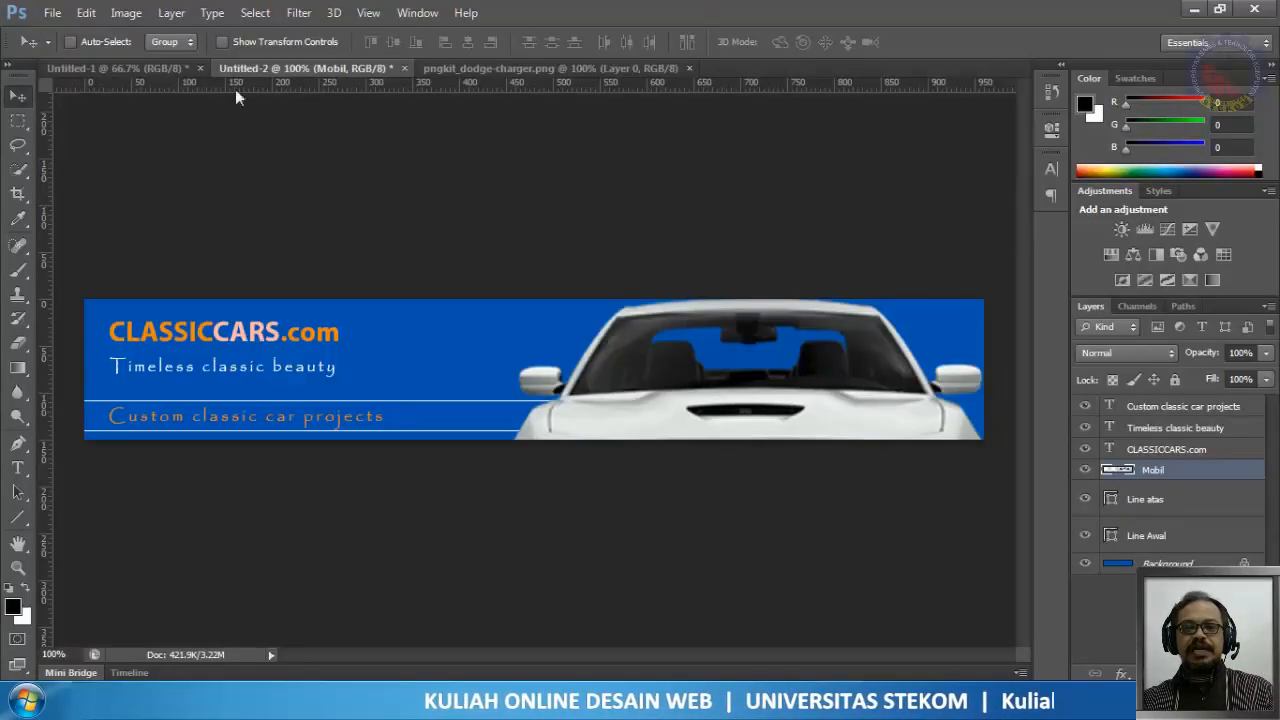
left_click(116, 67)
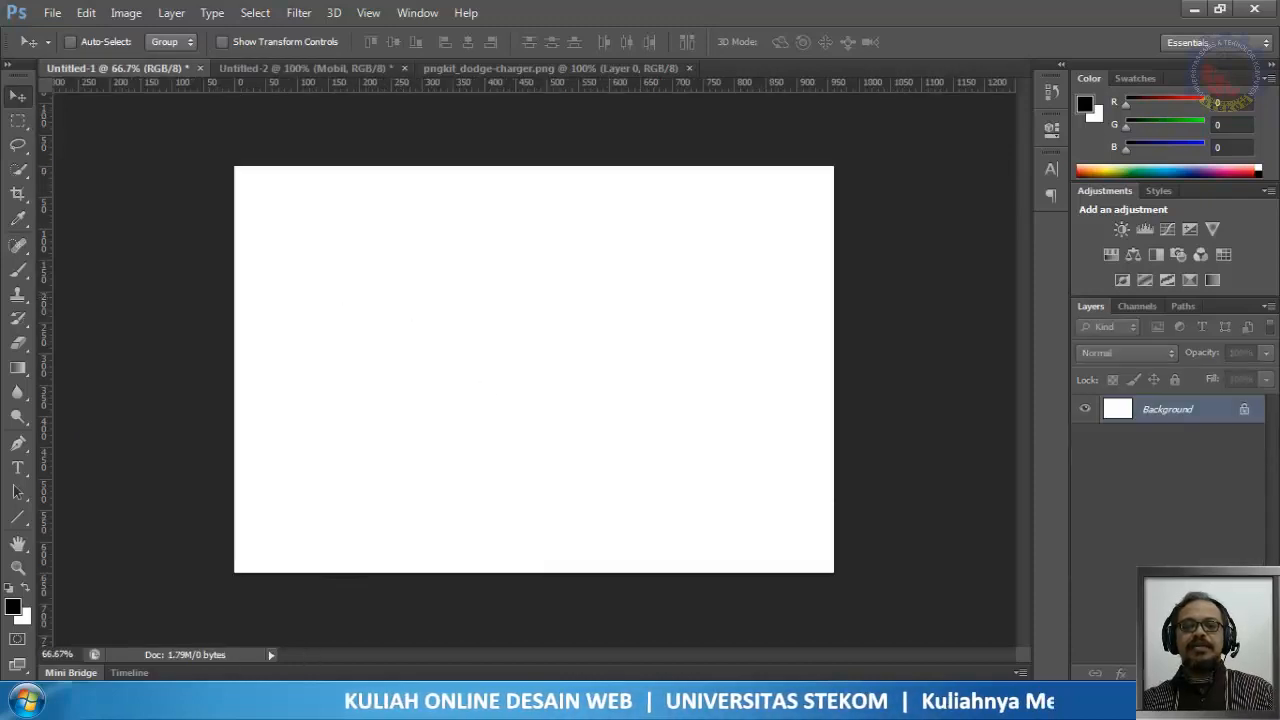
Step: Switch to Windows Explorer and open header.jpg with Photoshop from the Adobe Photoshop CS6 (64 Bit) program folder, without making it the default program
left_click(300, 701)
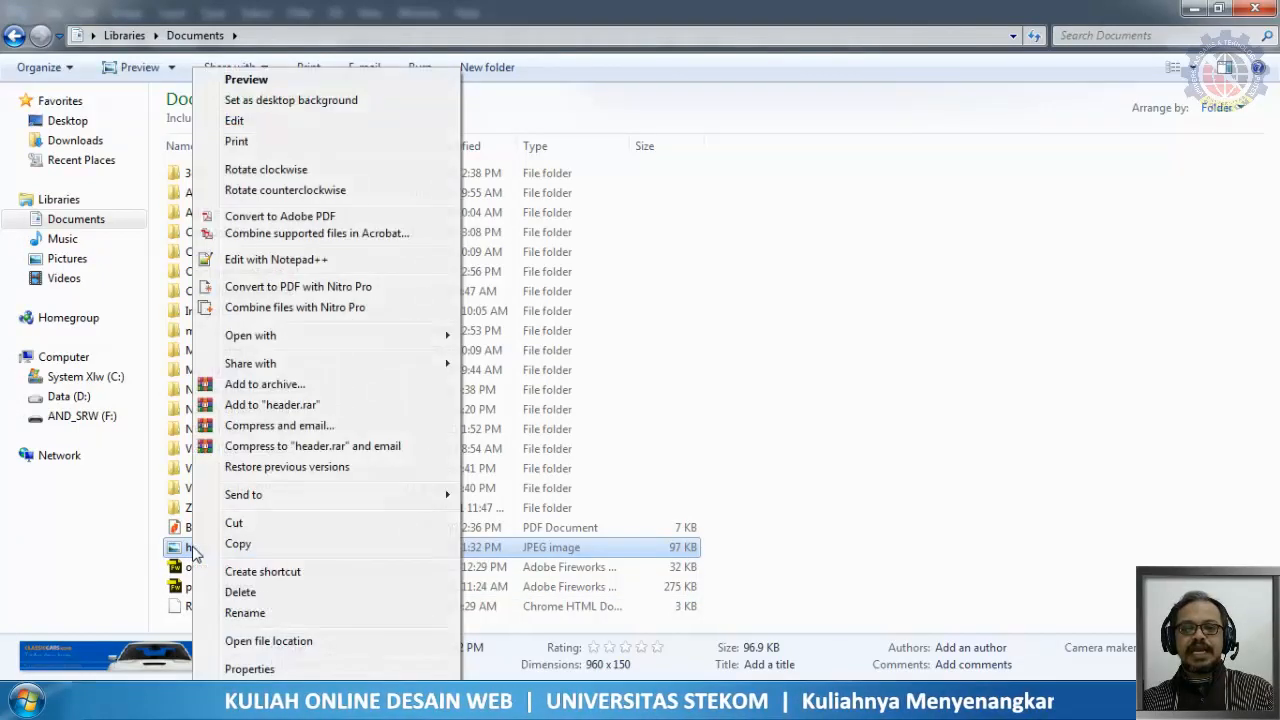
right_click(194, 551)
mouse_move(300, 342)
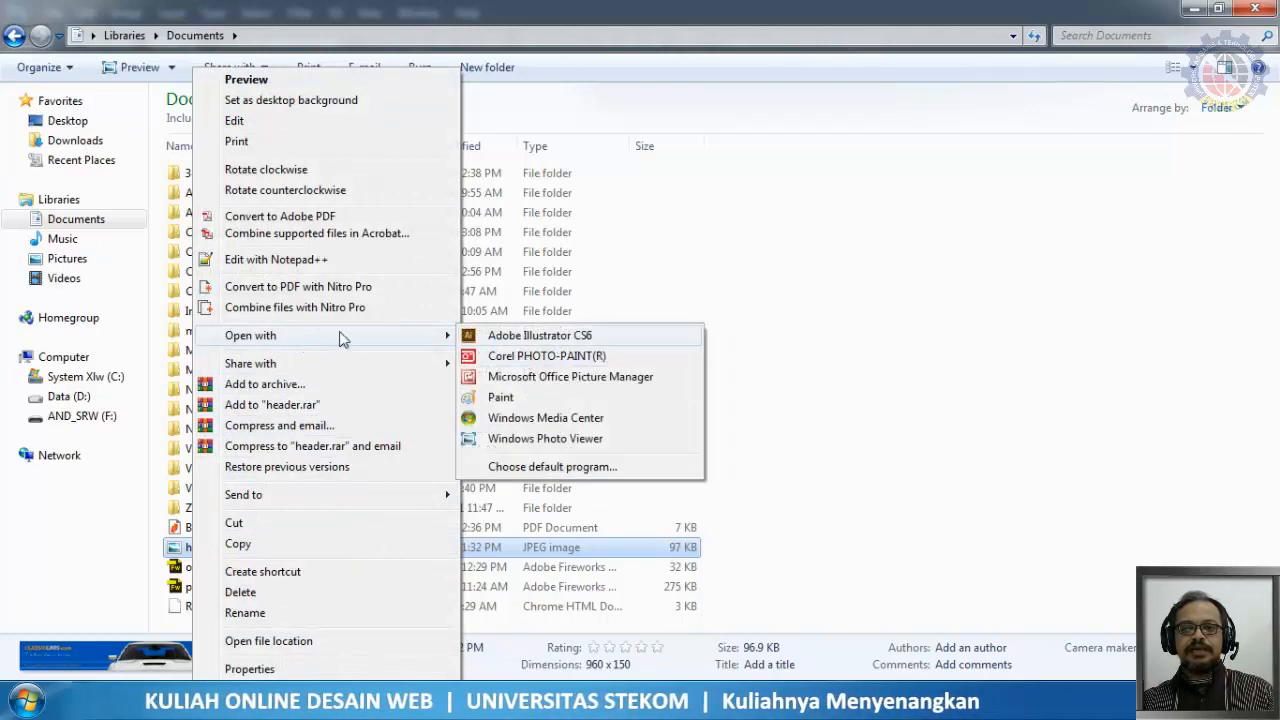
left_click(567, 467)
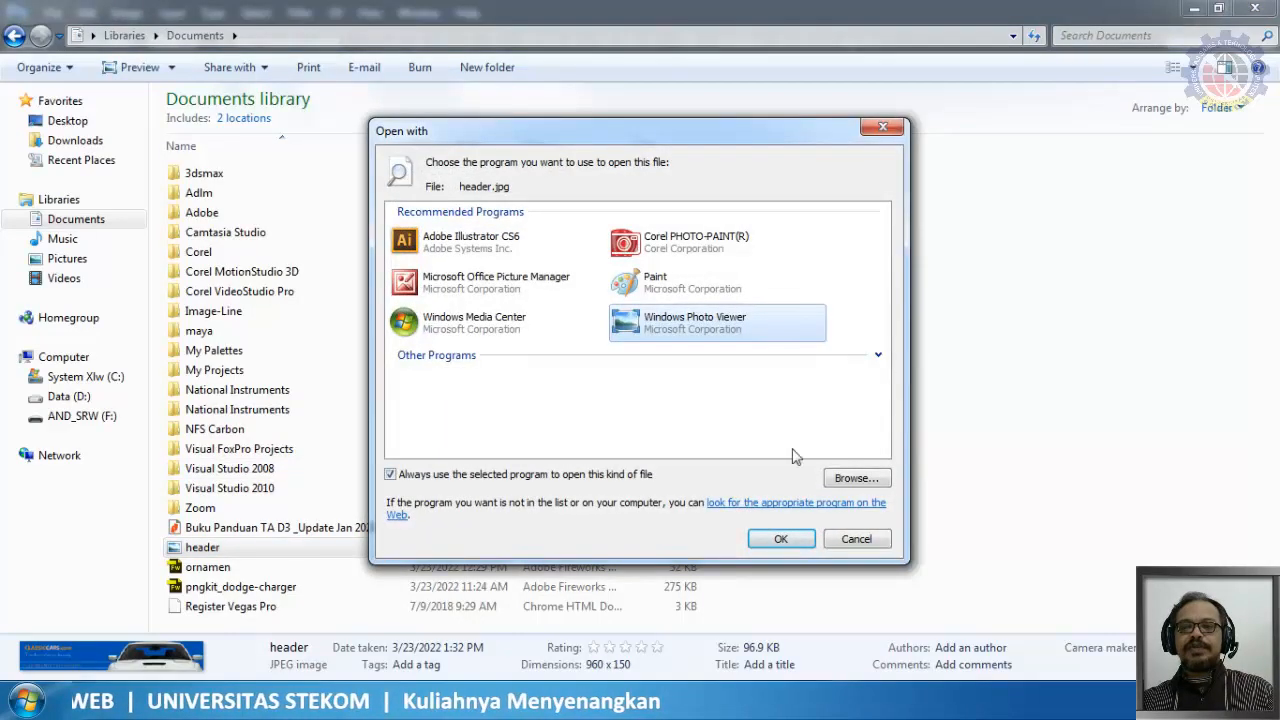
left_click(846, 482)
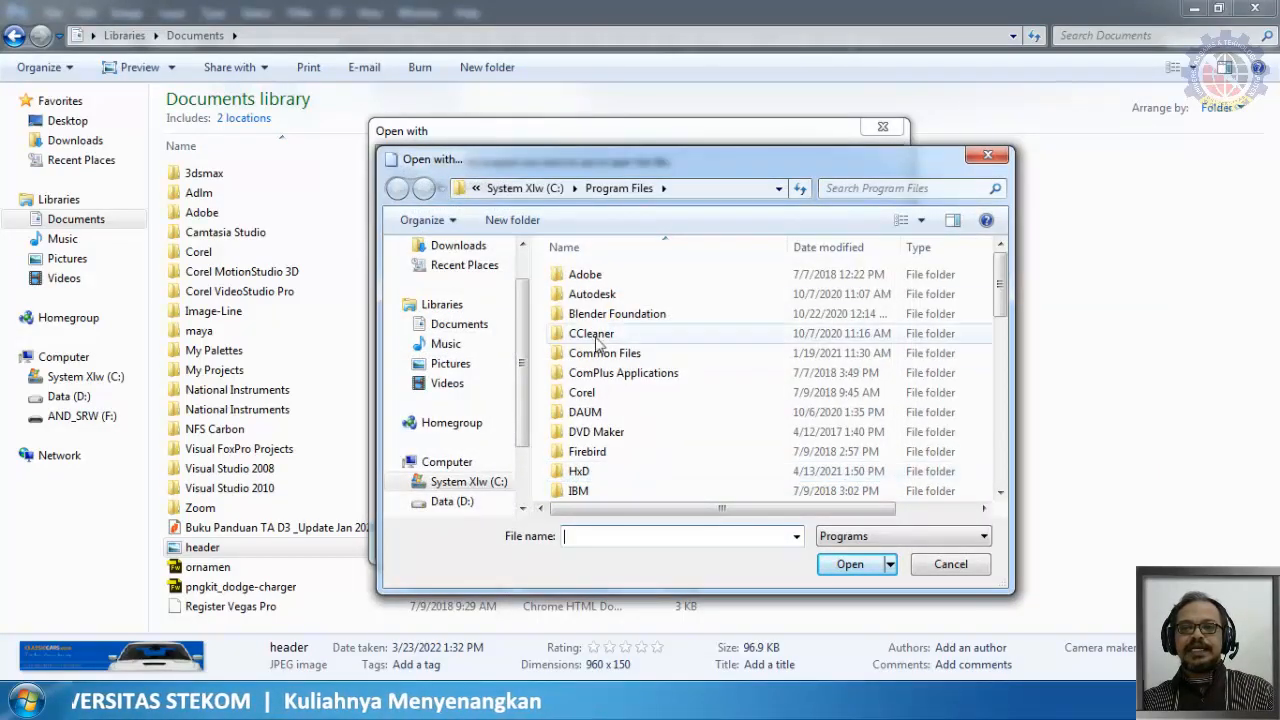
double_click(584, 276)
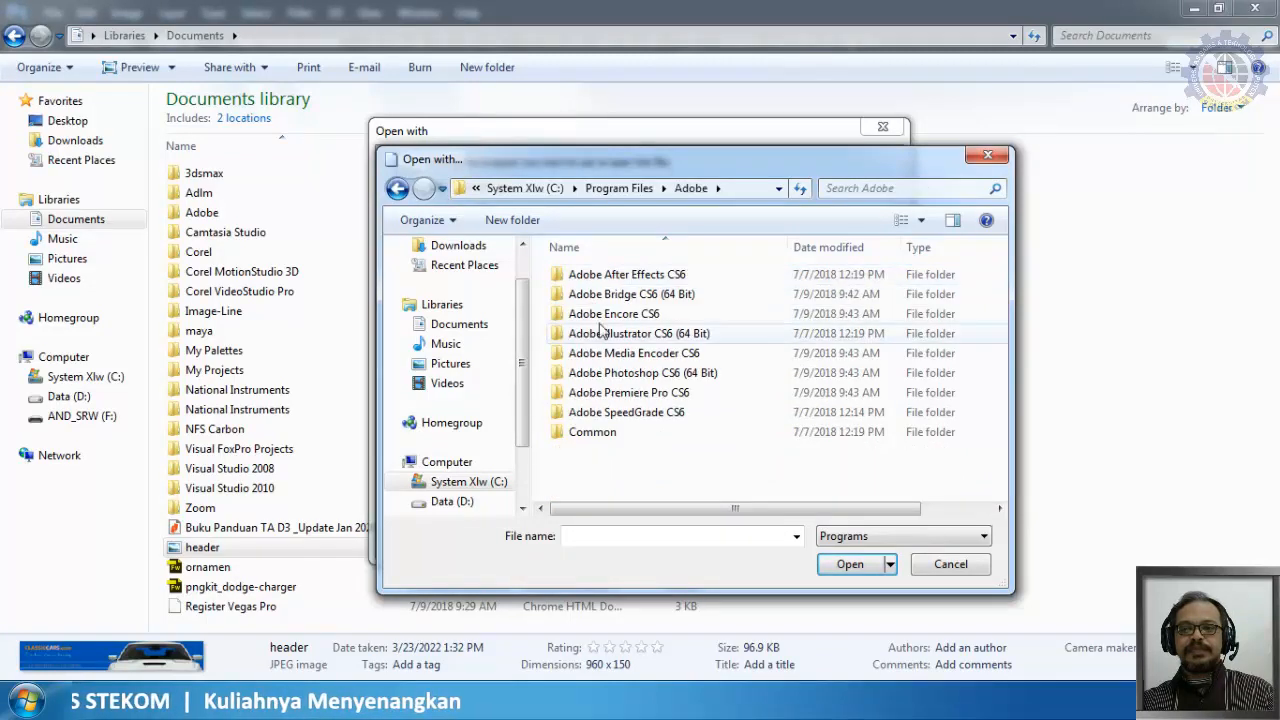
double_click(636, 373)
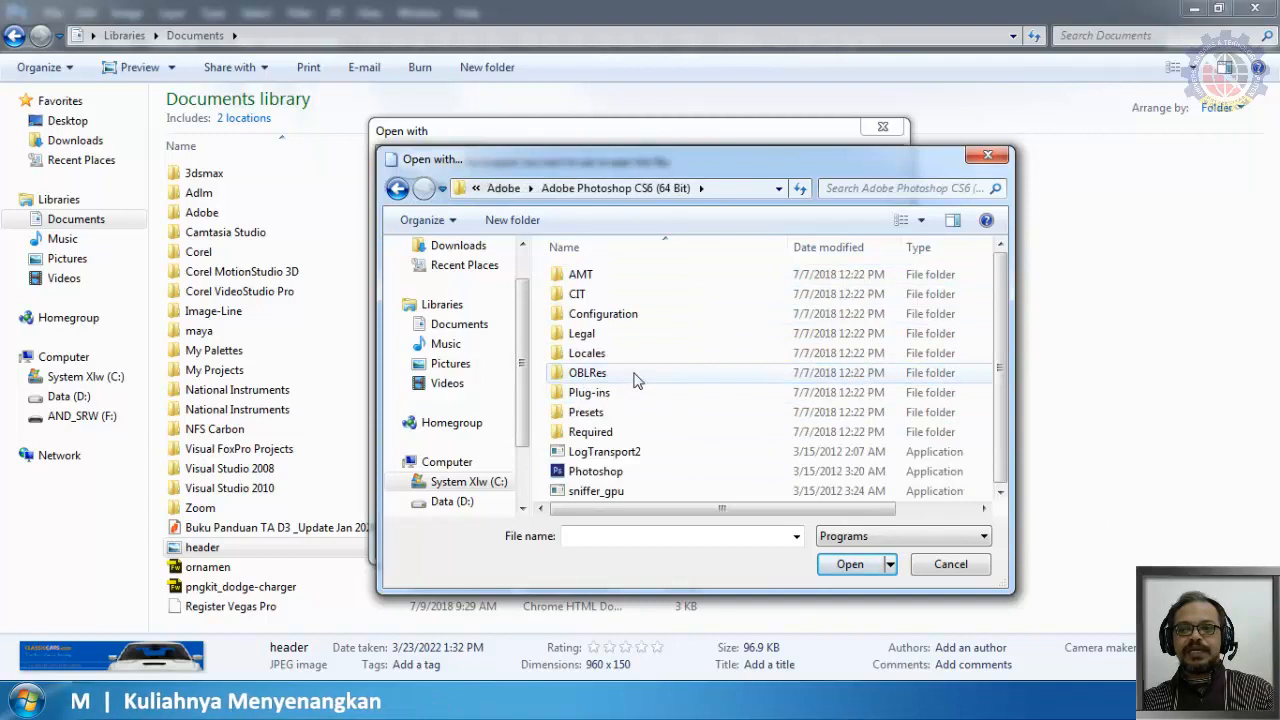
left_click(585, 475)
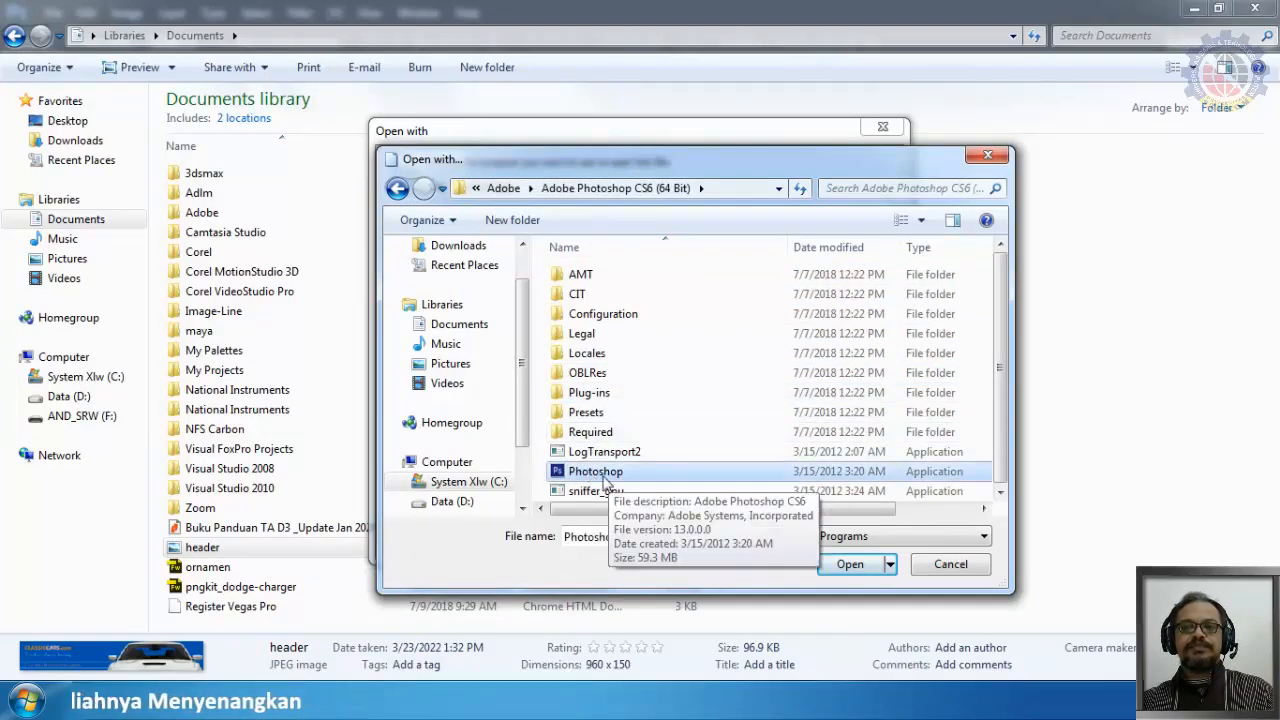
left_click(851, 568)
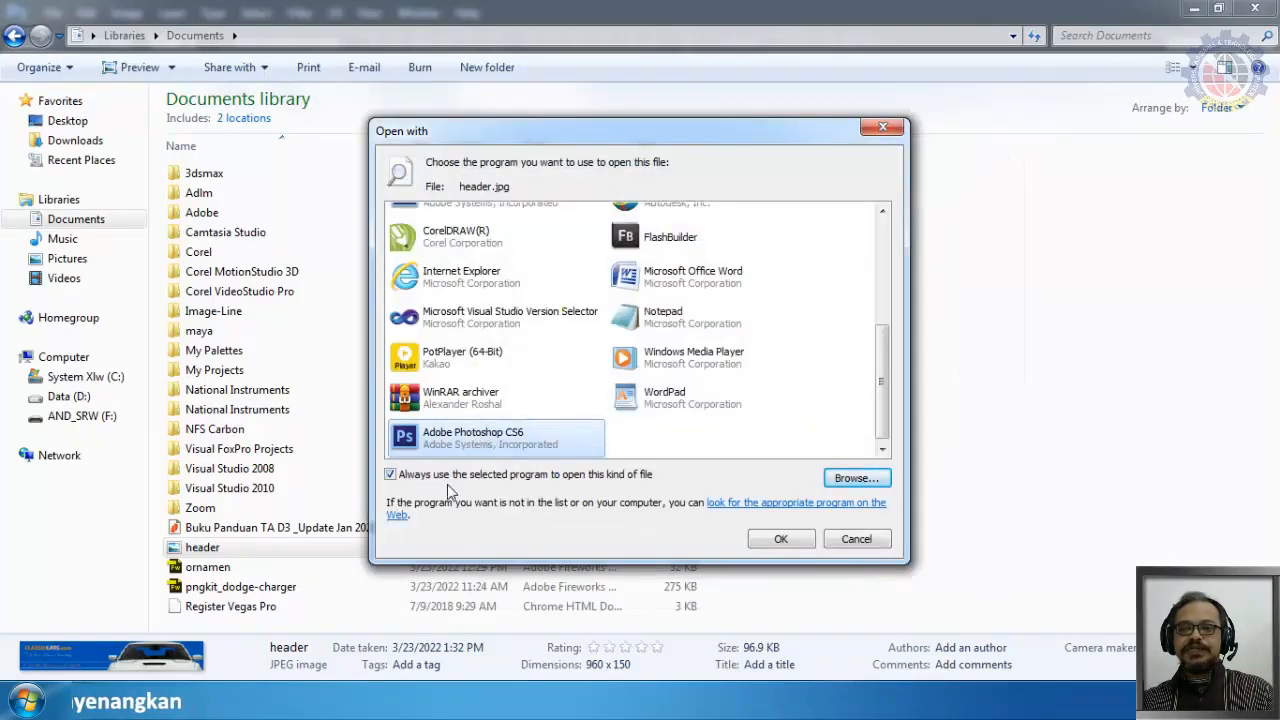
left_click(390, 475)
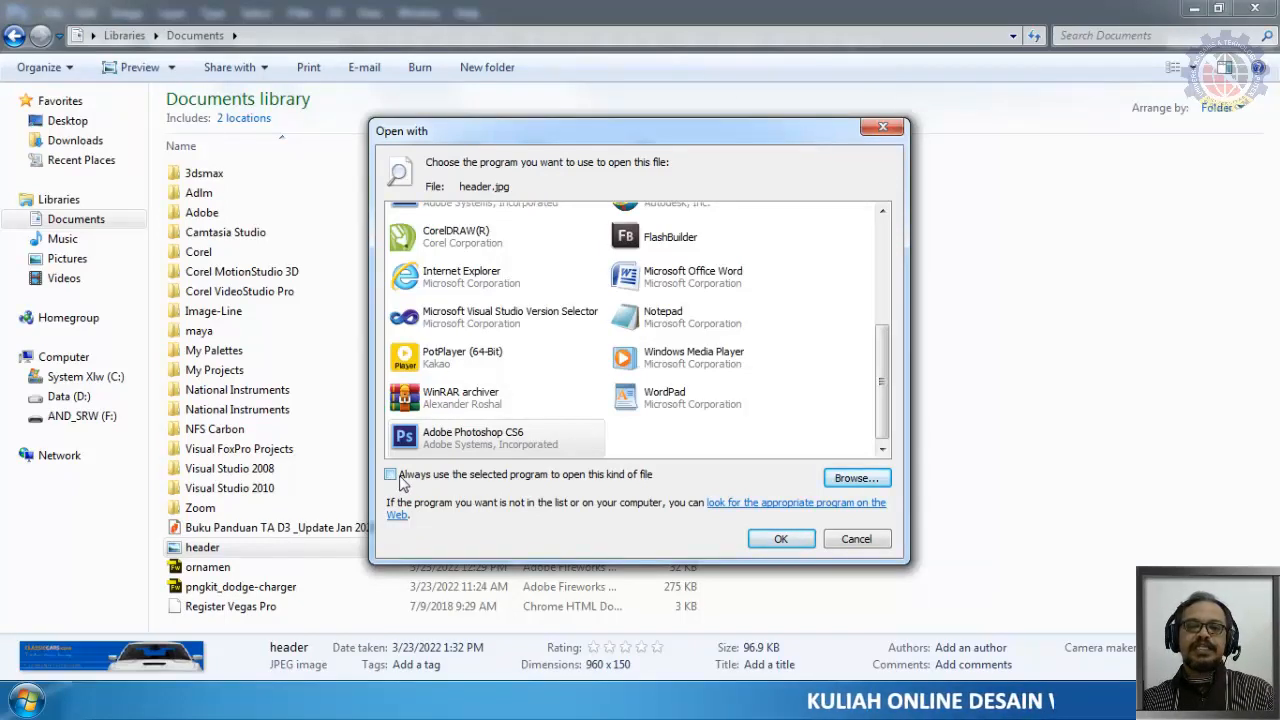
left_click(781, 539)
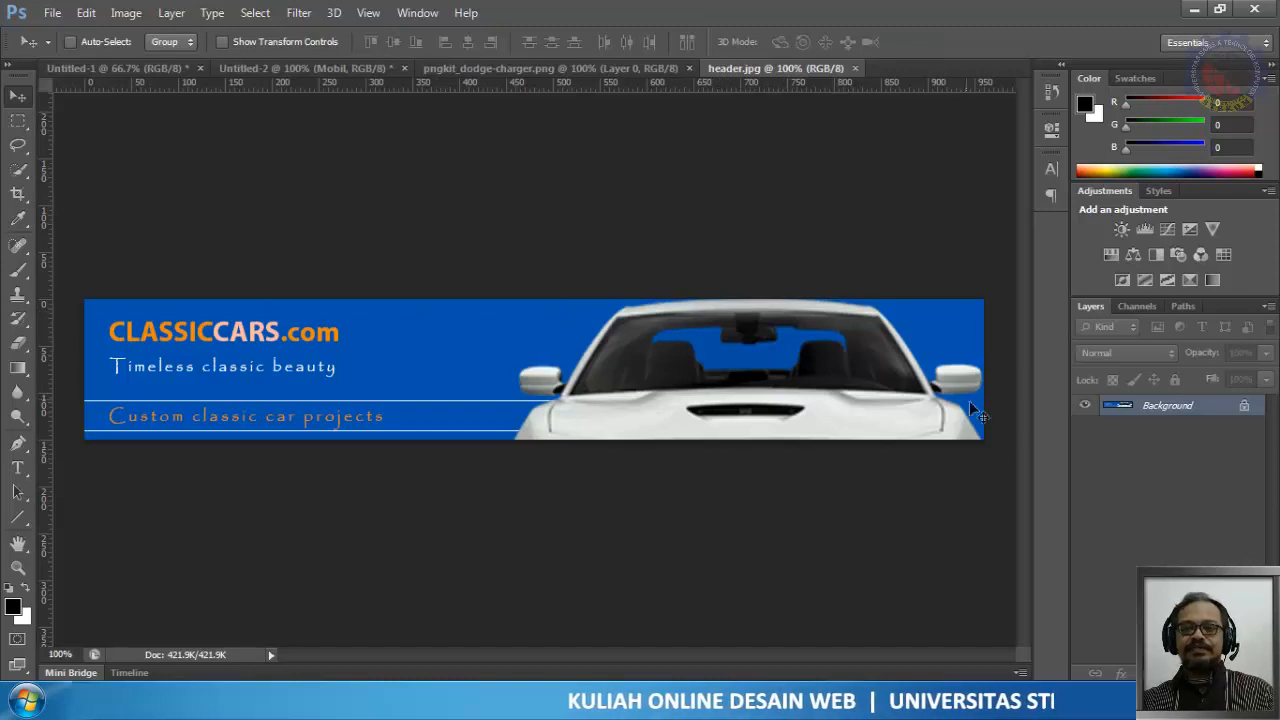
Step: Copy the entire header.jpg image into the Untitled-1 document and align it with the canvas's top edge
left_click(1131, 418, "ctrl")
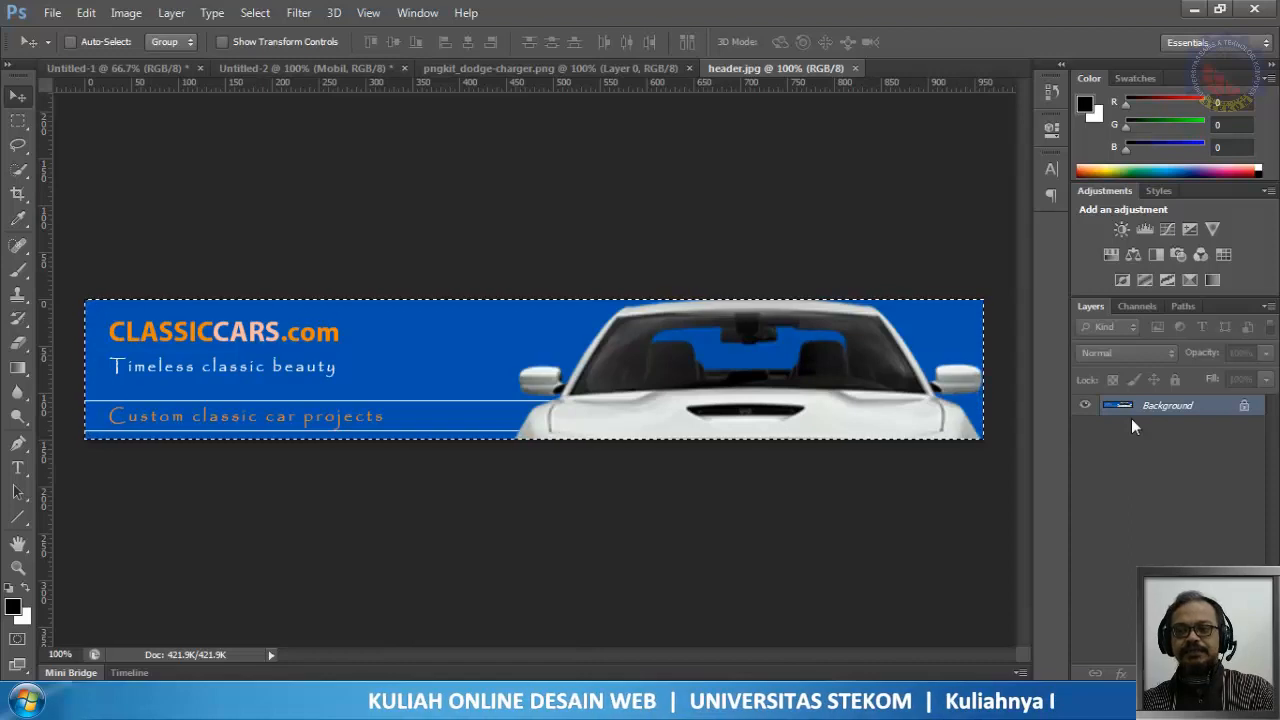
left_click(108, 70)
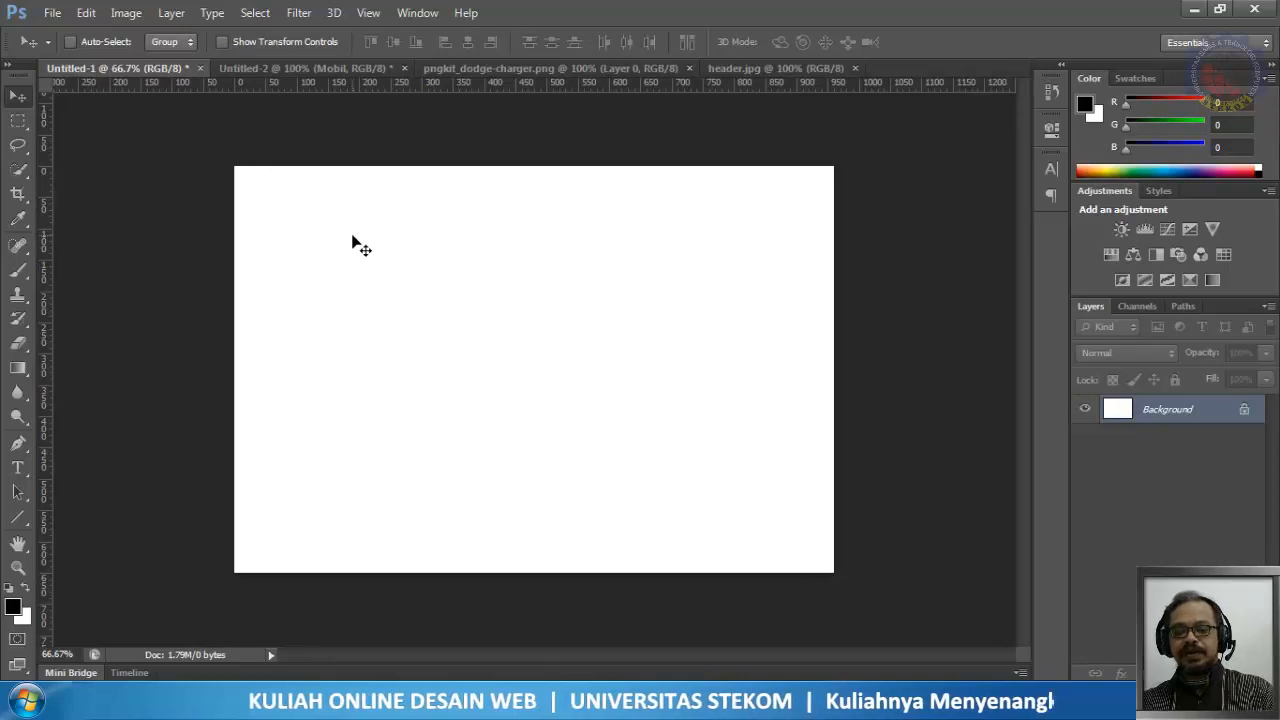
key("ctrl+v")
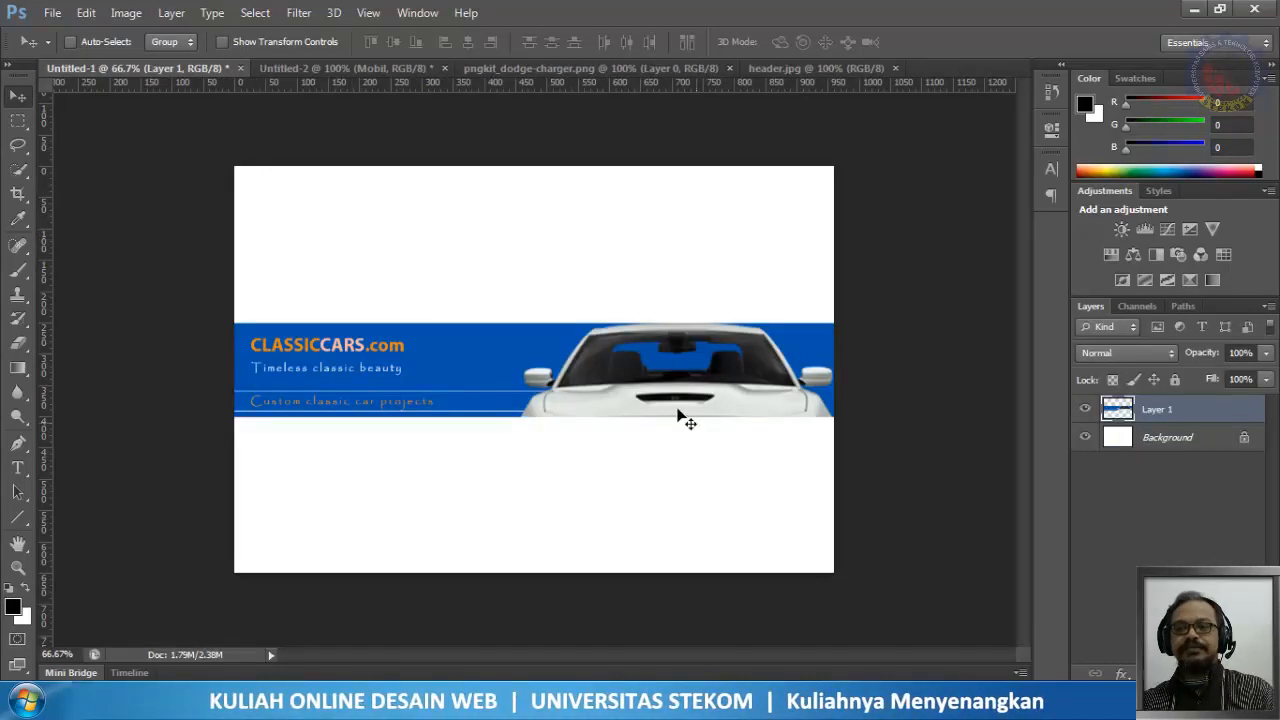
left_click_drag(617, 402, 609, 243)
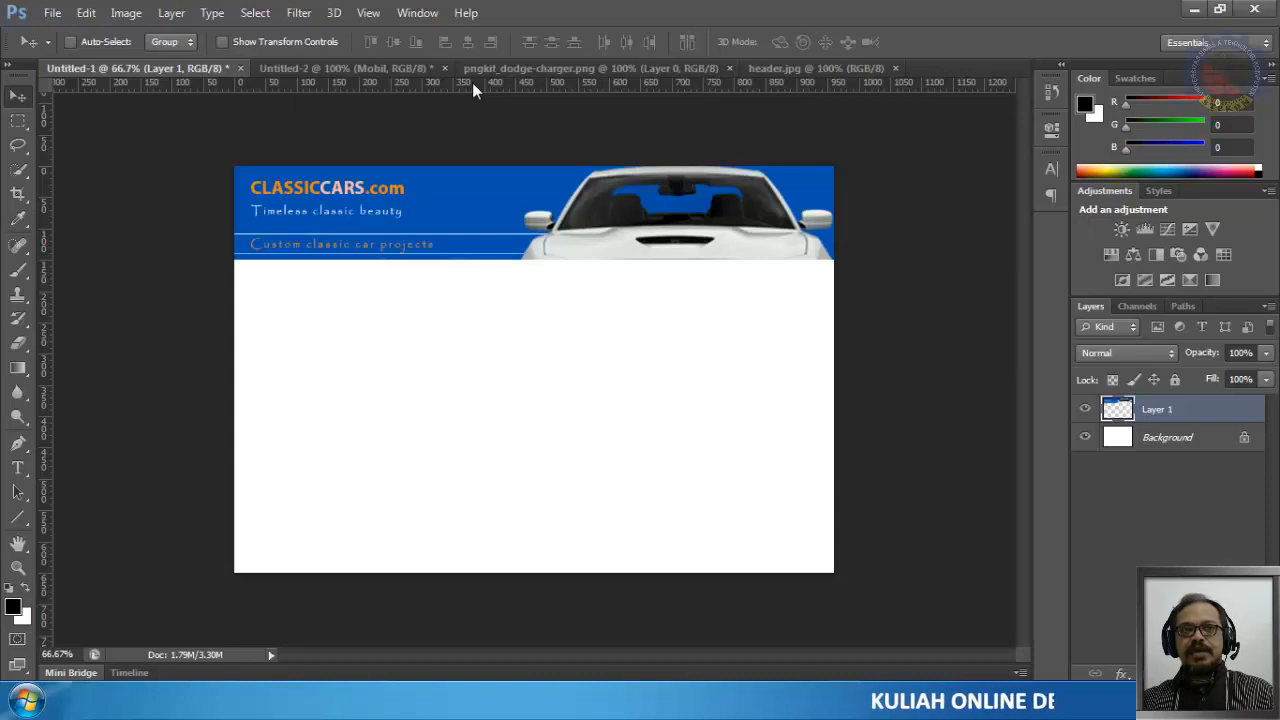
Step: Place a horizontal guide at about 616 px, just above the bottom edge of the Untitled-1 canvas
left_click_drag(472, 82, 447, 574)
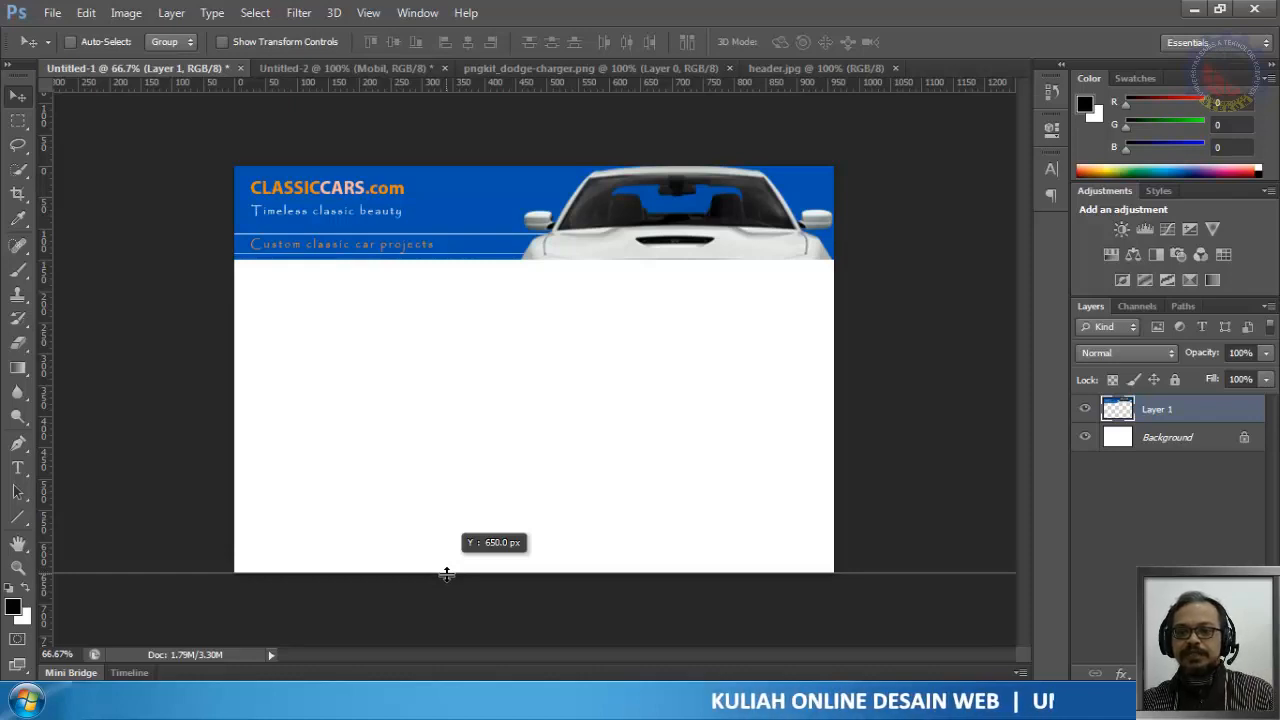
left_click_drag(447, 574, 443, 542)
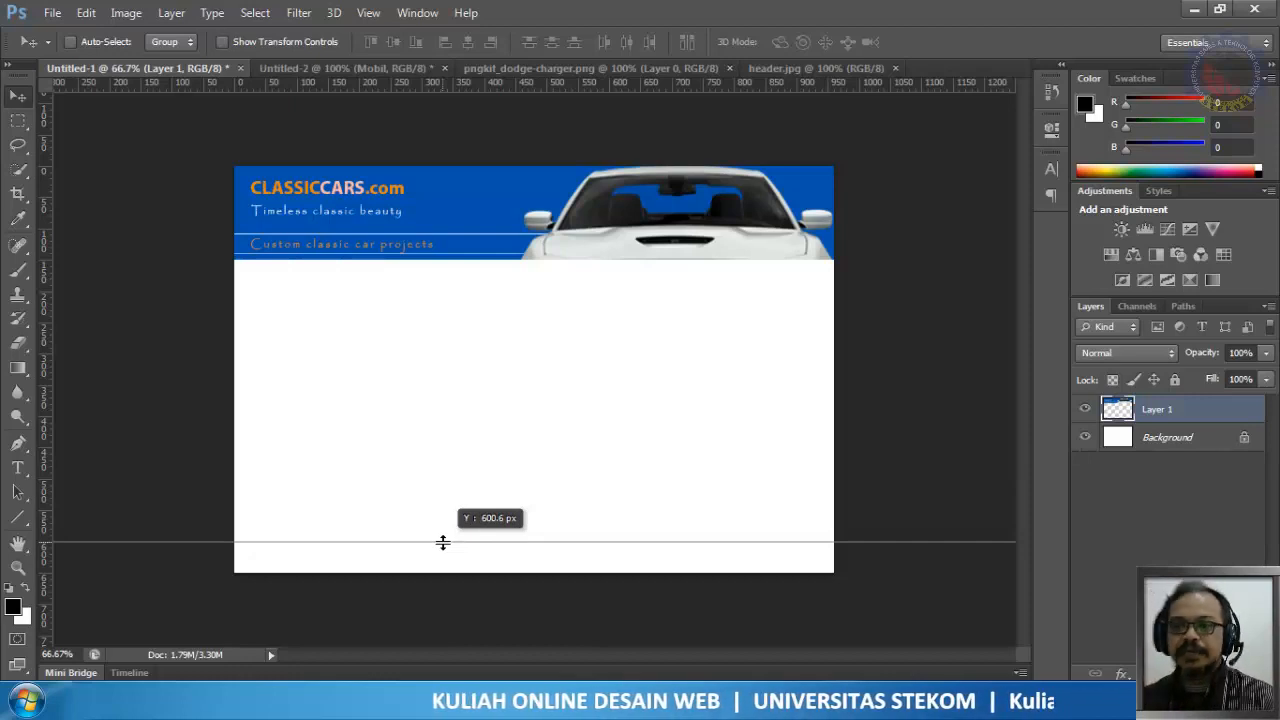
left_click_drag(443, 542, 443, 542)
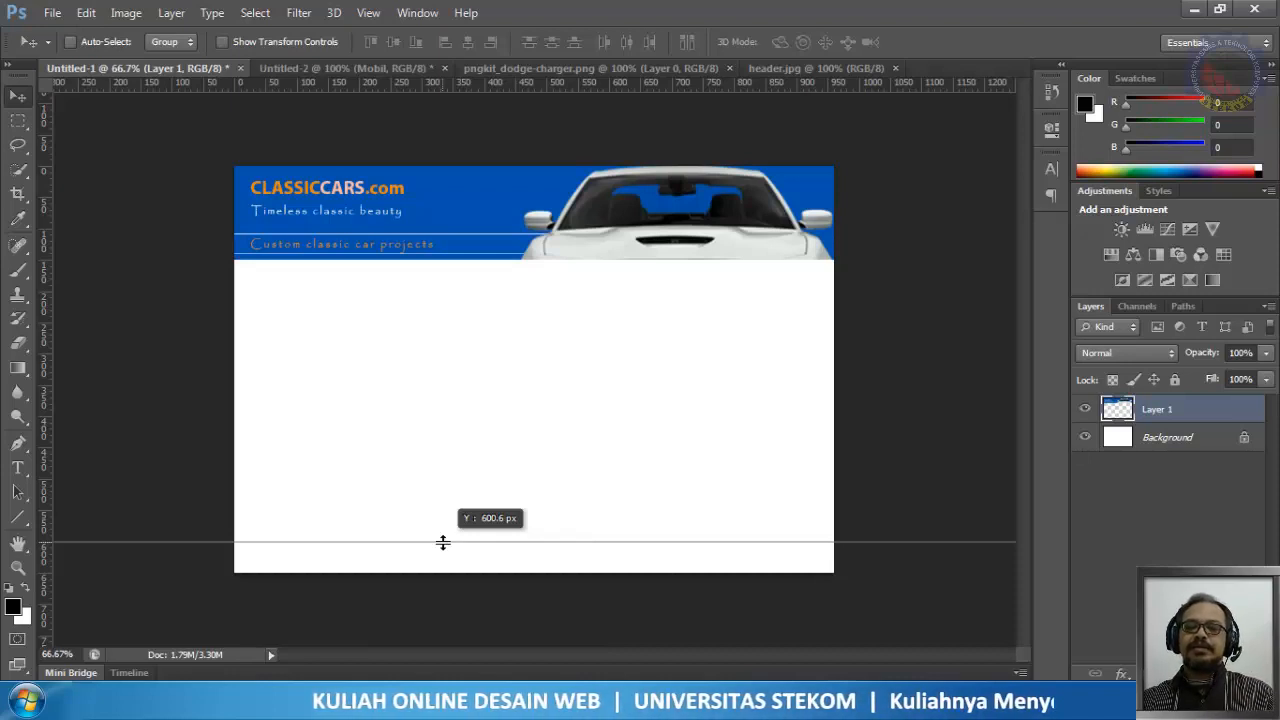
left_click_drag(443, 542, 443, 548)
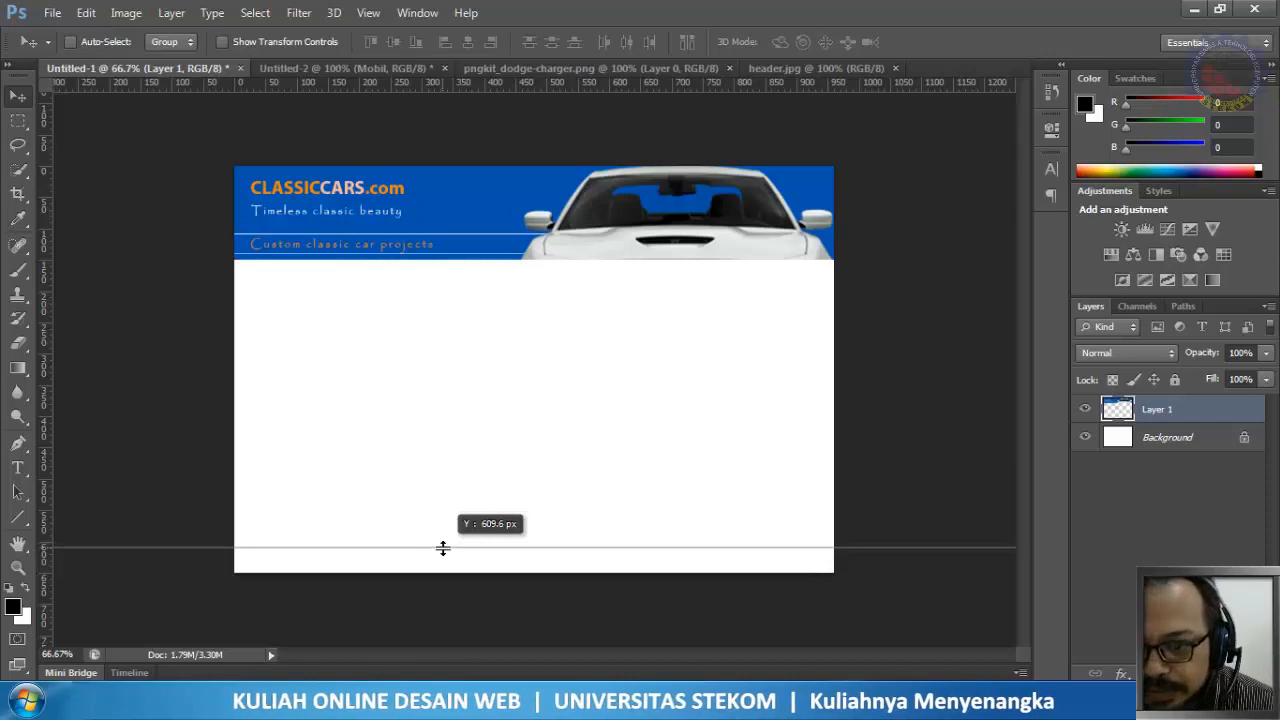
left_click_drag(443, 548, 443, 552)
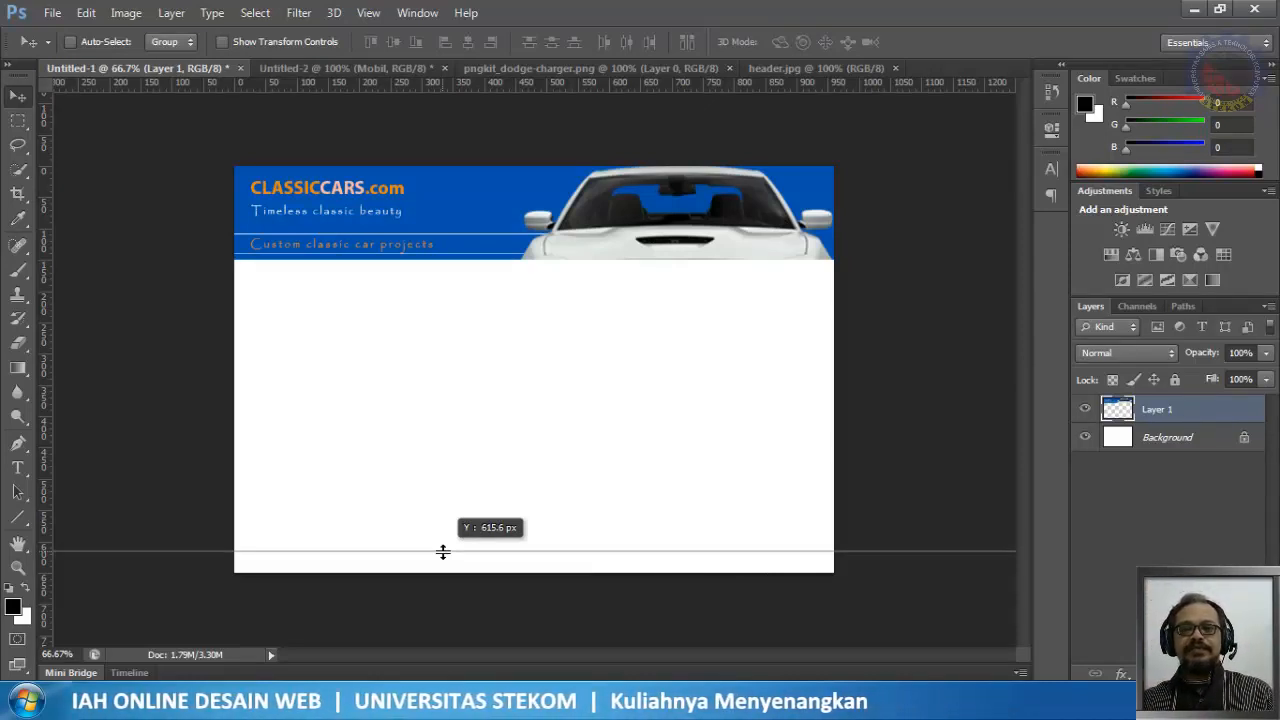
left_click_drag(443, 552, 443, 552)
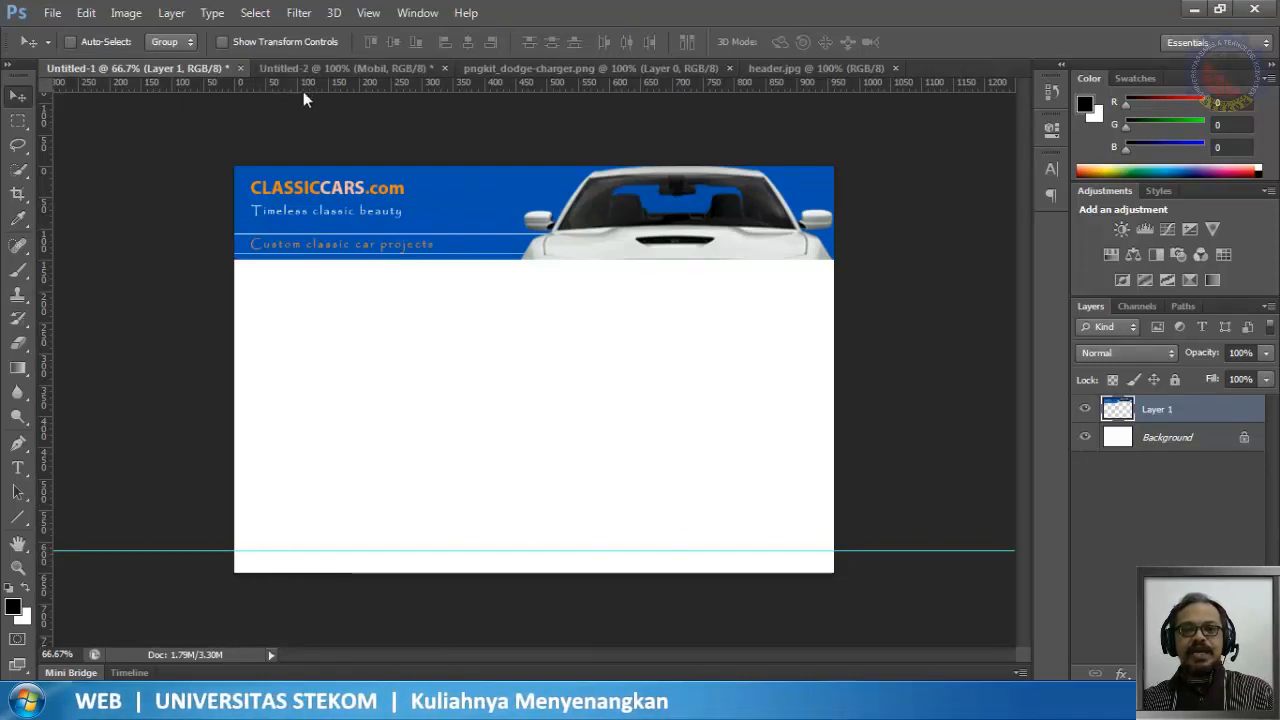
Step: Select the full-width strip between the guide and the canvas's bottom edge with the Rectangular Marquee, and add a new layer
left_click(16, 122)
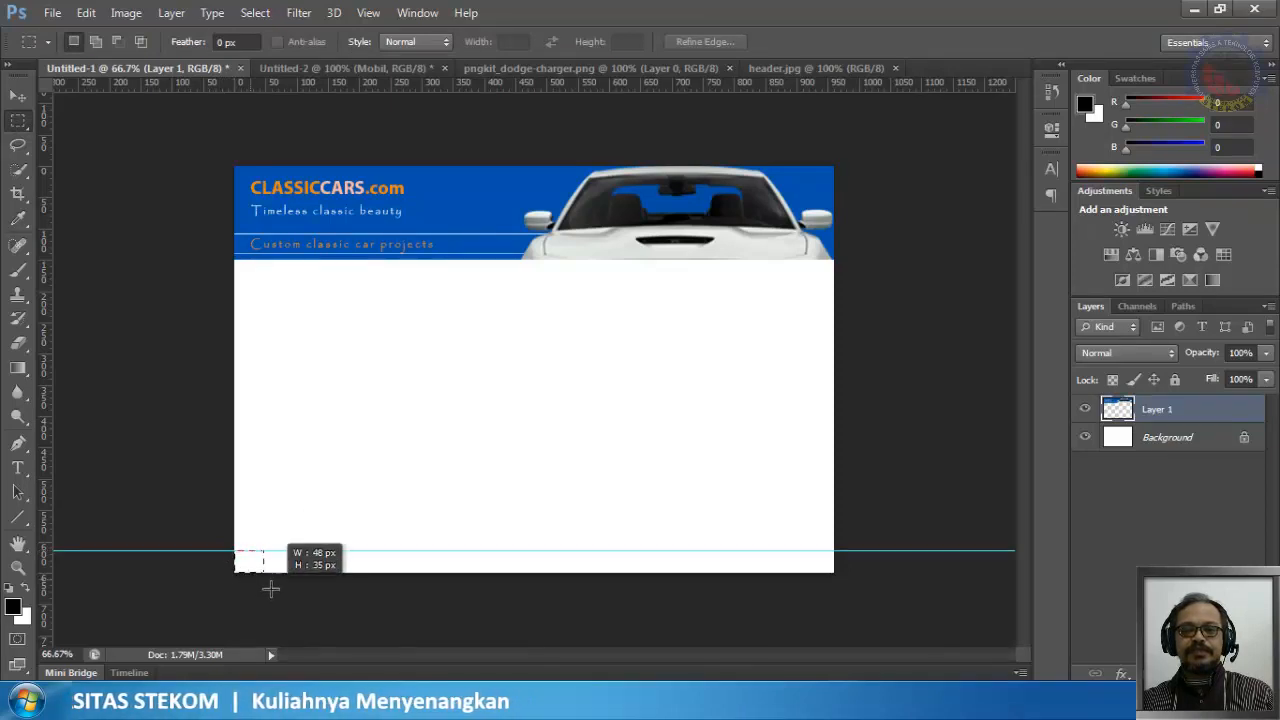
left_click_drag(533, 602, 851, 606)
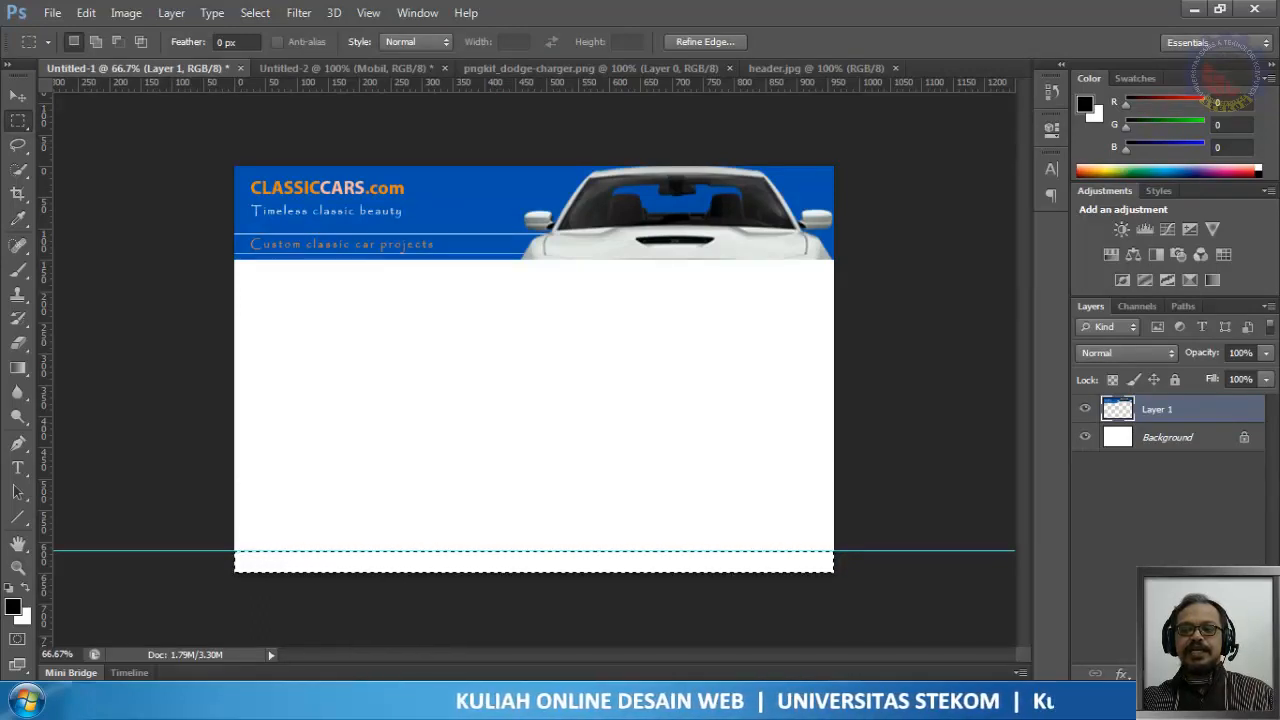
key("ctrl+shift+alt+n")
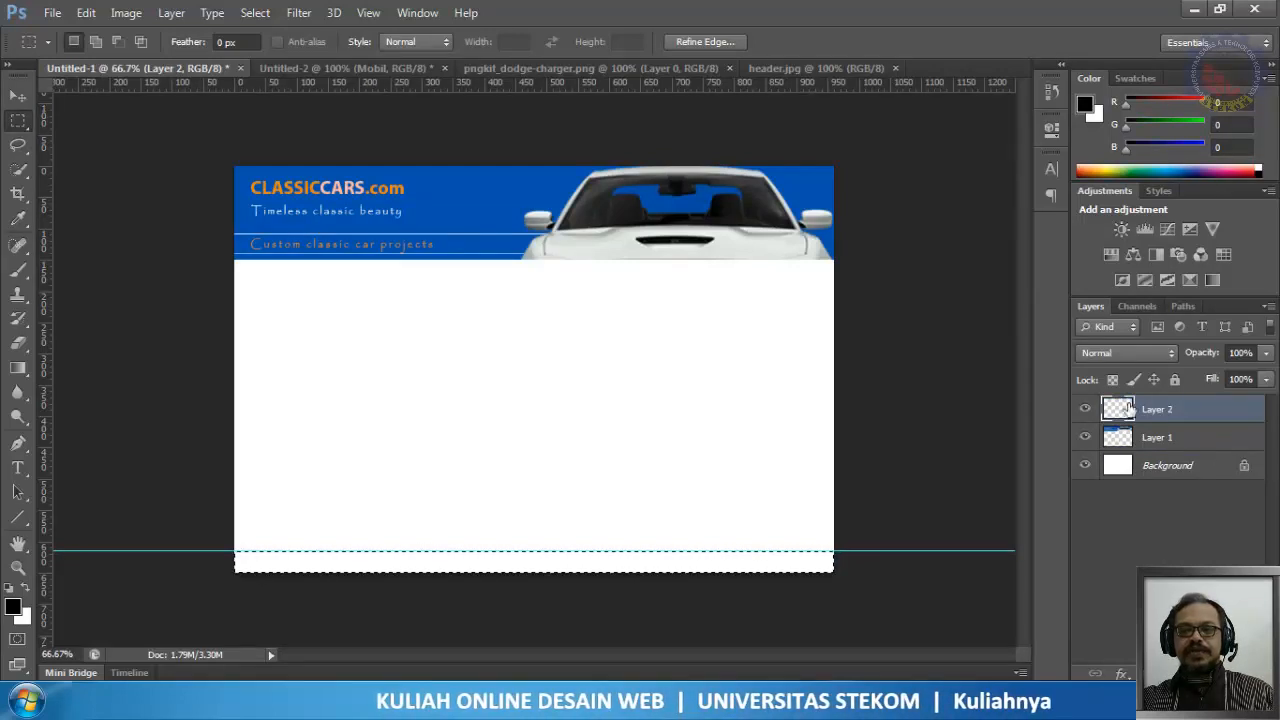
Step: Fill the selected footer strip with the custom blue #0152ae in Normal mode at 100% opacity
left_click(86, 12)
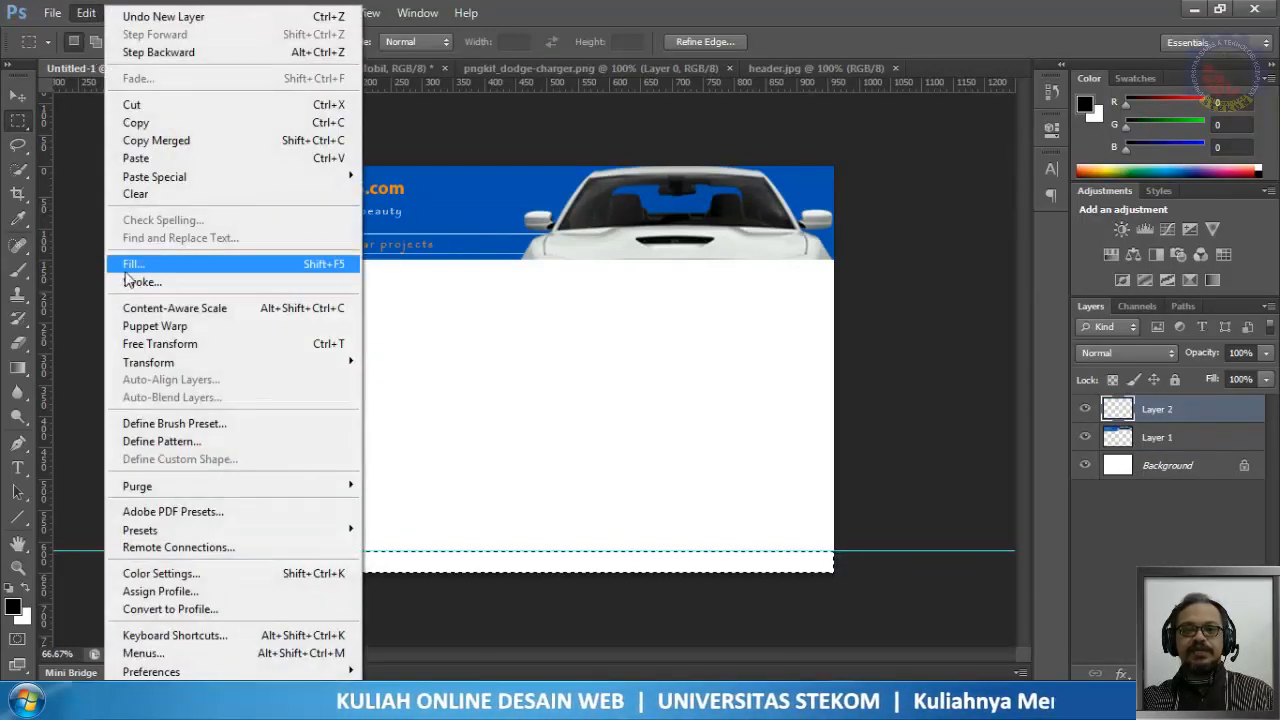
left_click(133, 264)
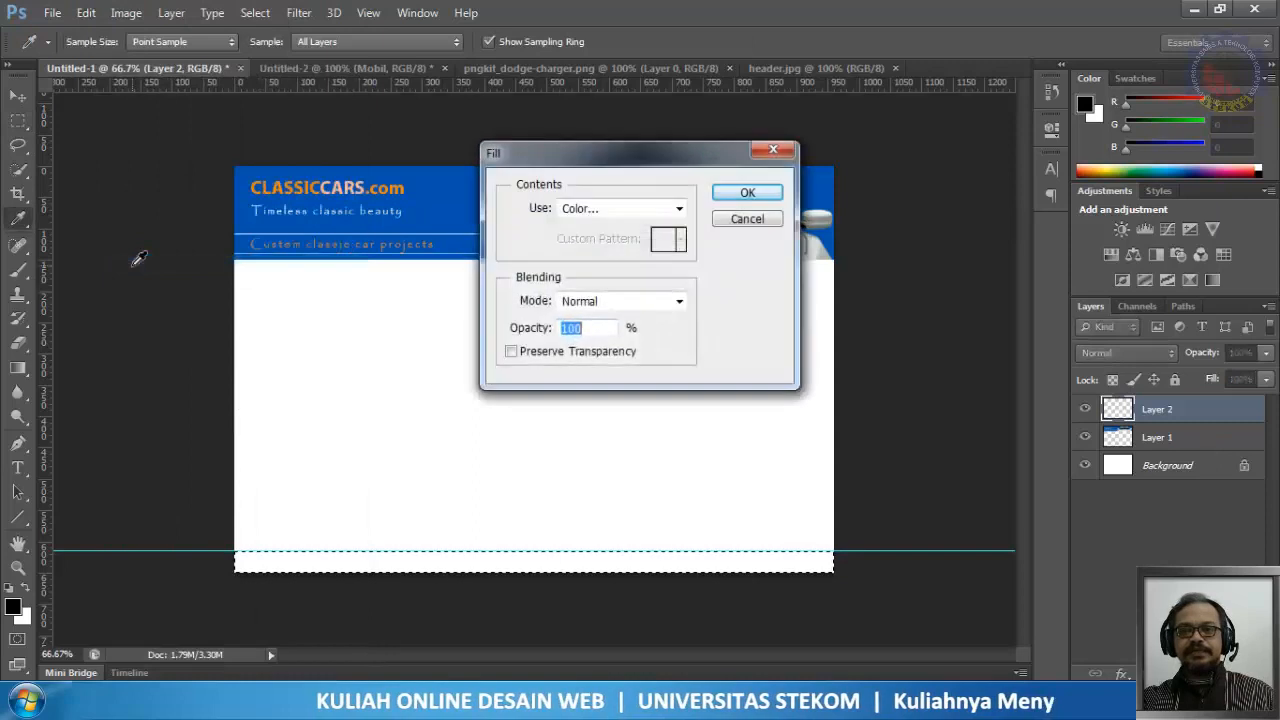
left_click(594, 210)
left_click(598, 258)
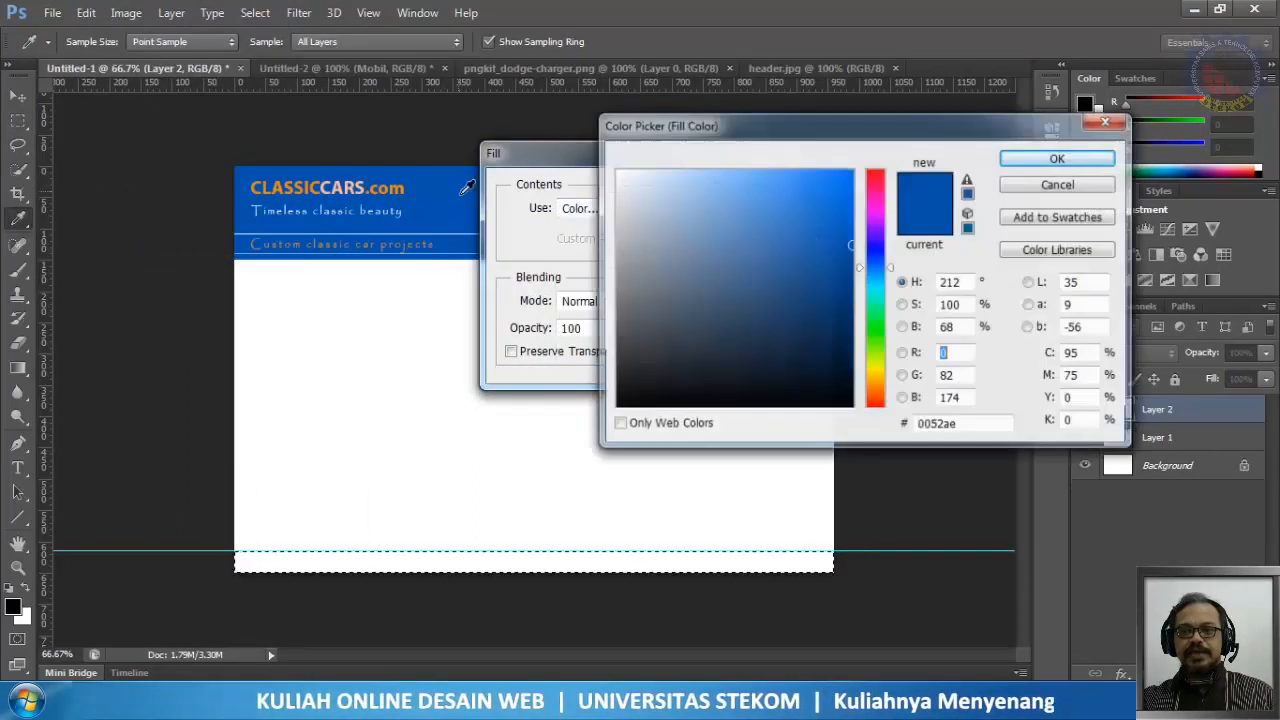
type("1")
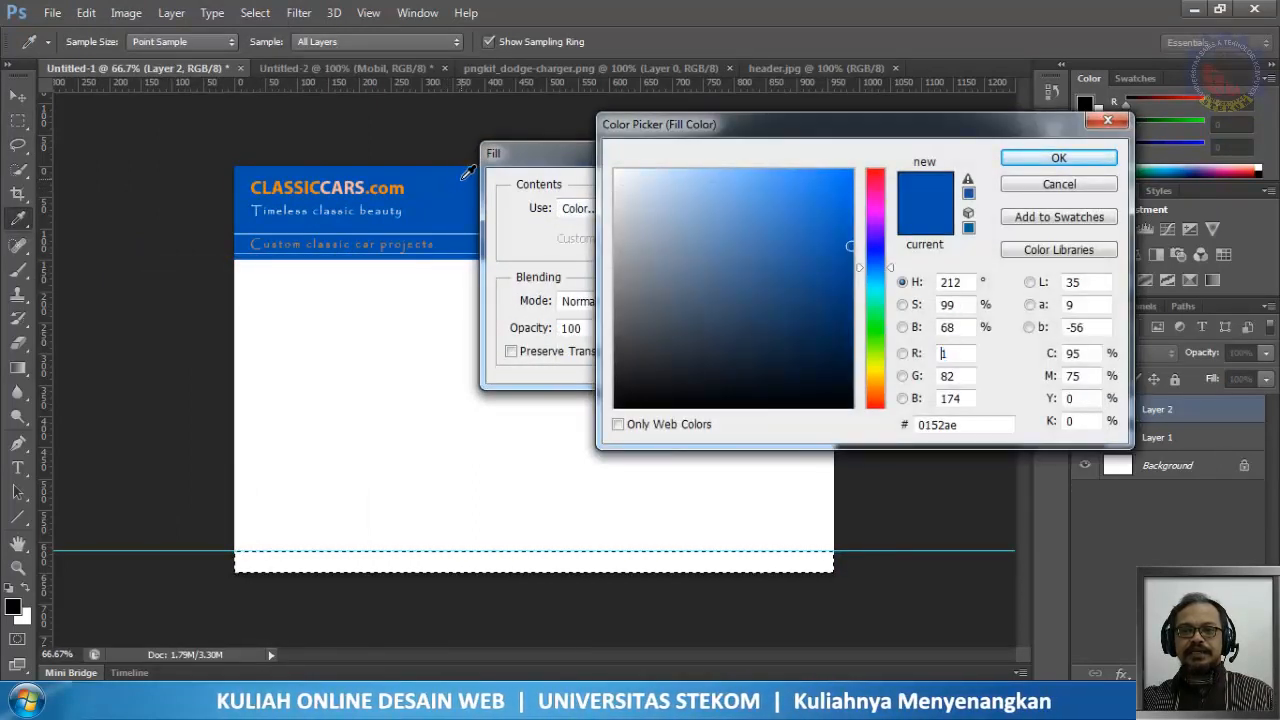
left_click(1058, 158)
left_click(752, 193)
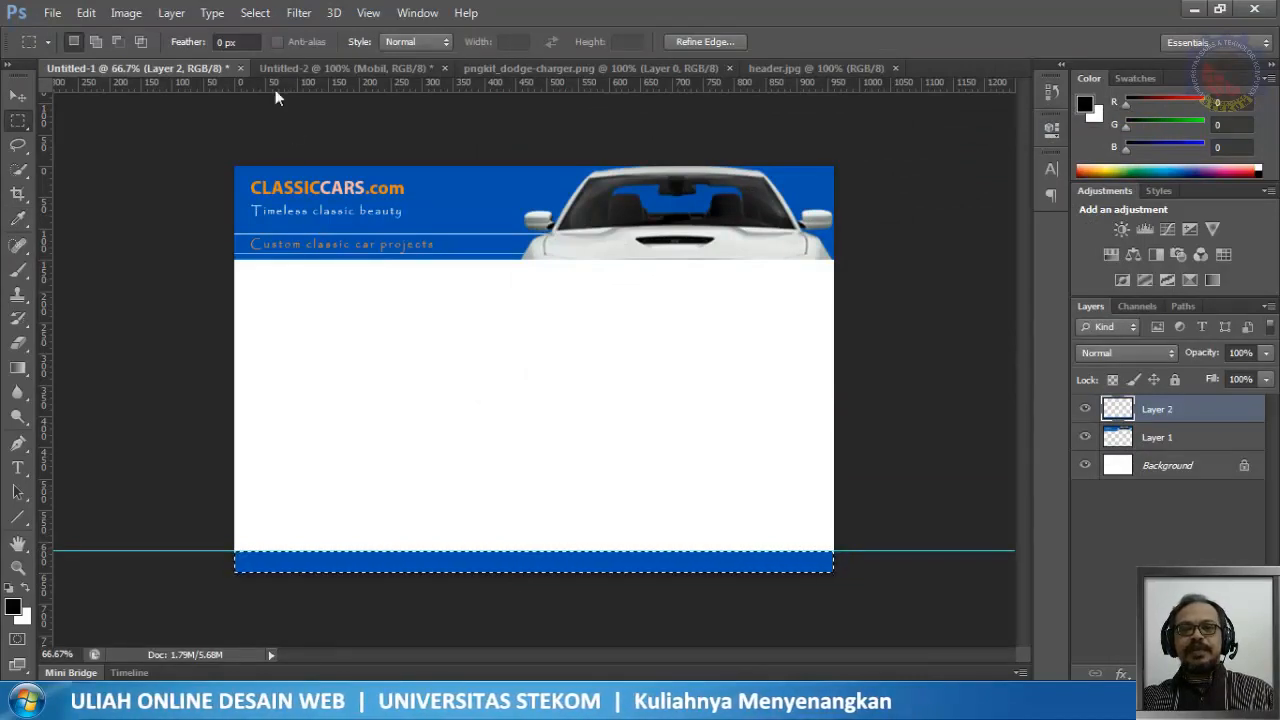
Step: Deselect the footer strip and remove the horizontal guide from the canvas
left_click(253, 14)
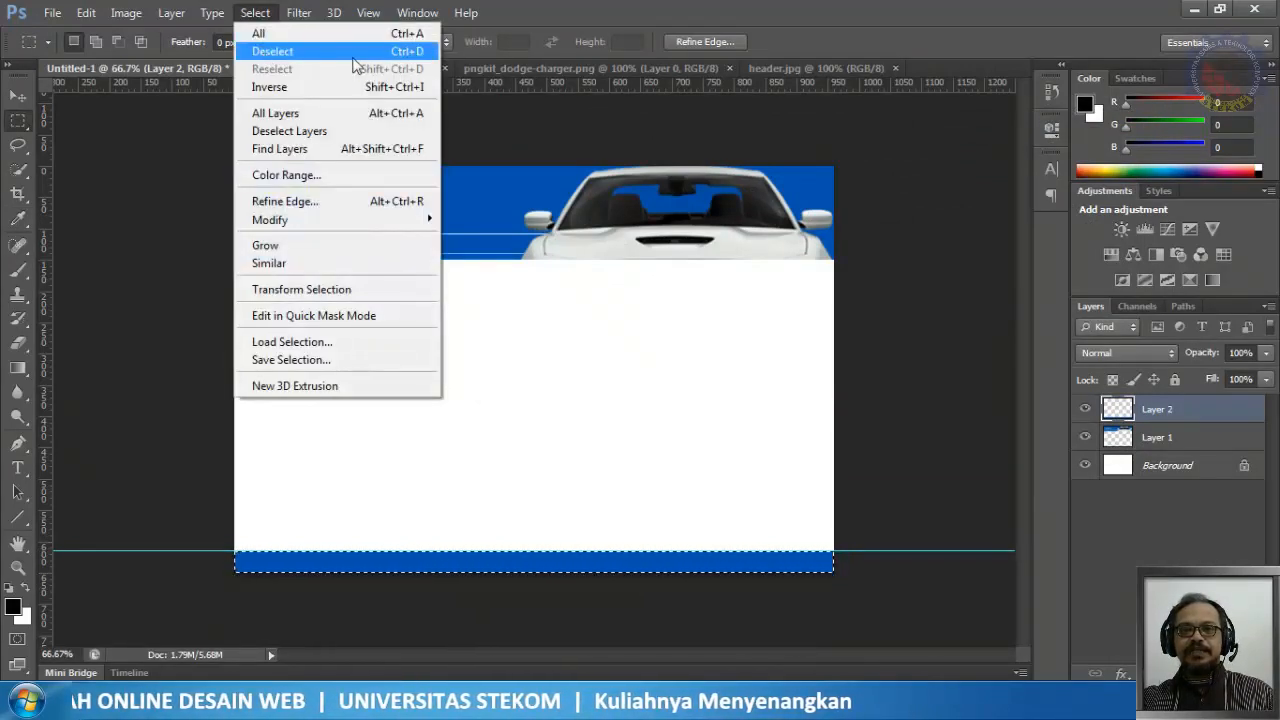
left_click(293, 56)
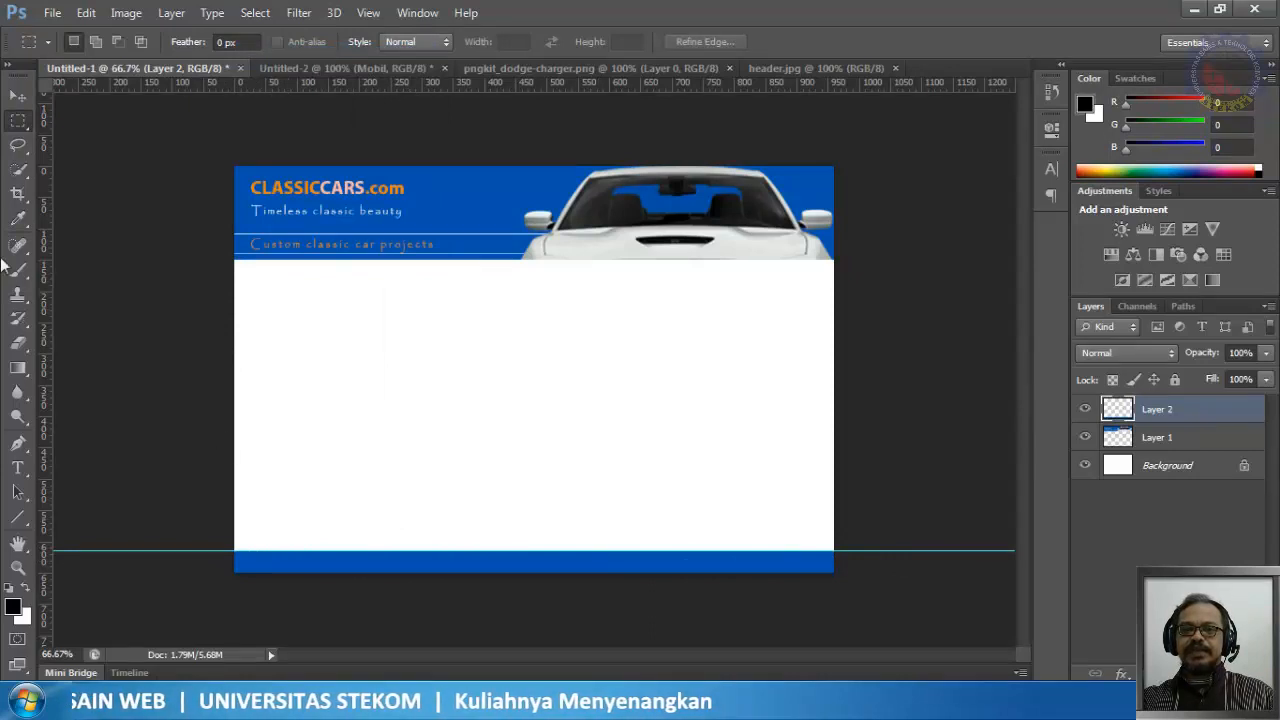
left_click(18, 95)
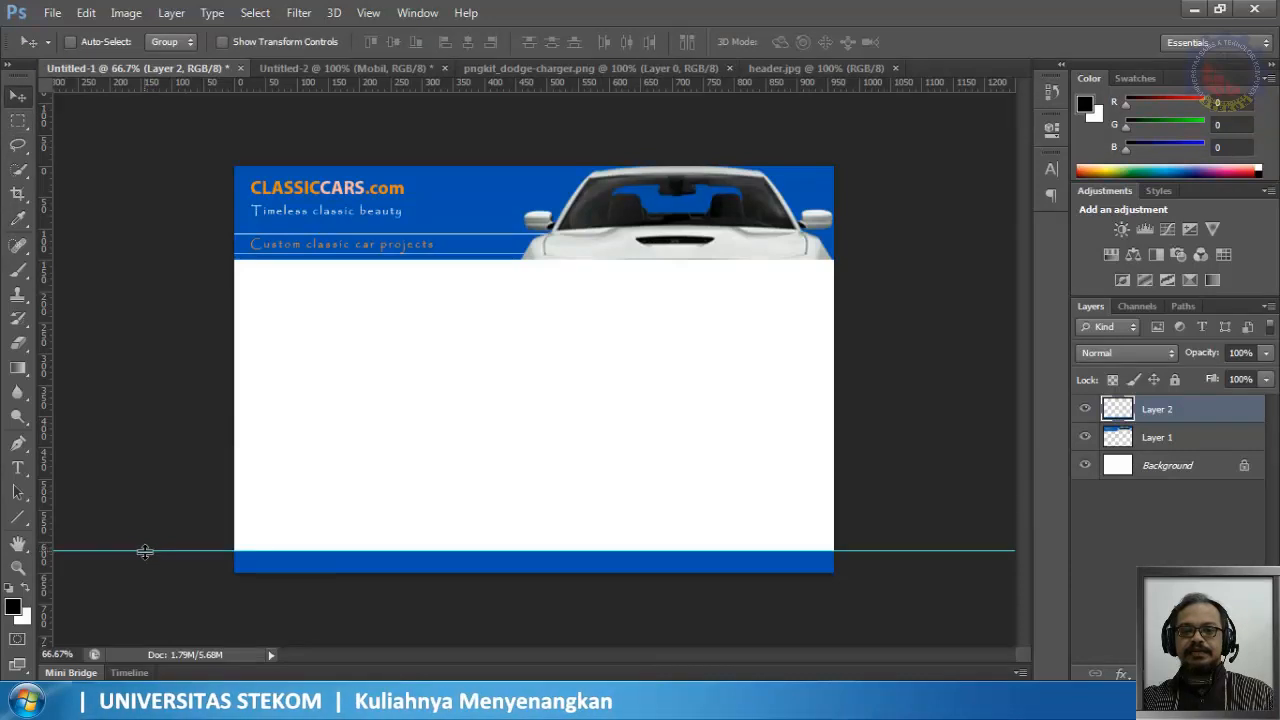
left_click_drag(148, 550, 210, 96)
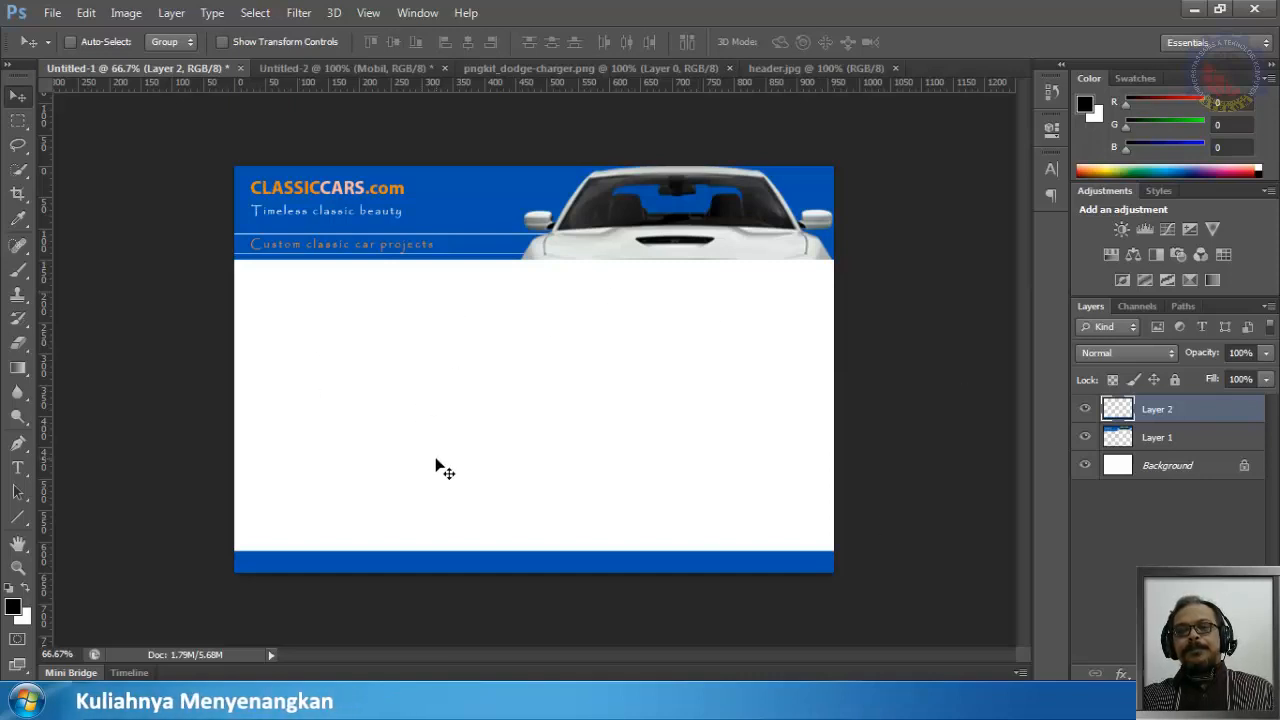
left_click(1188, 468)
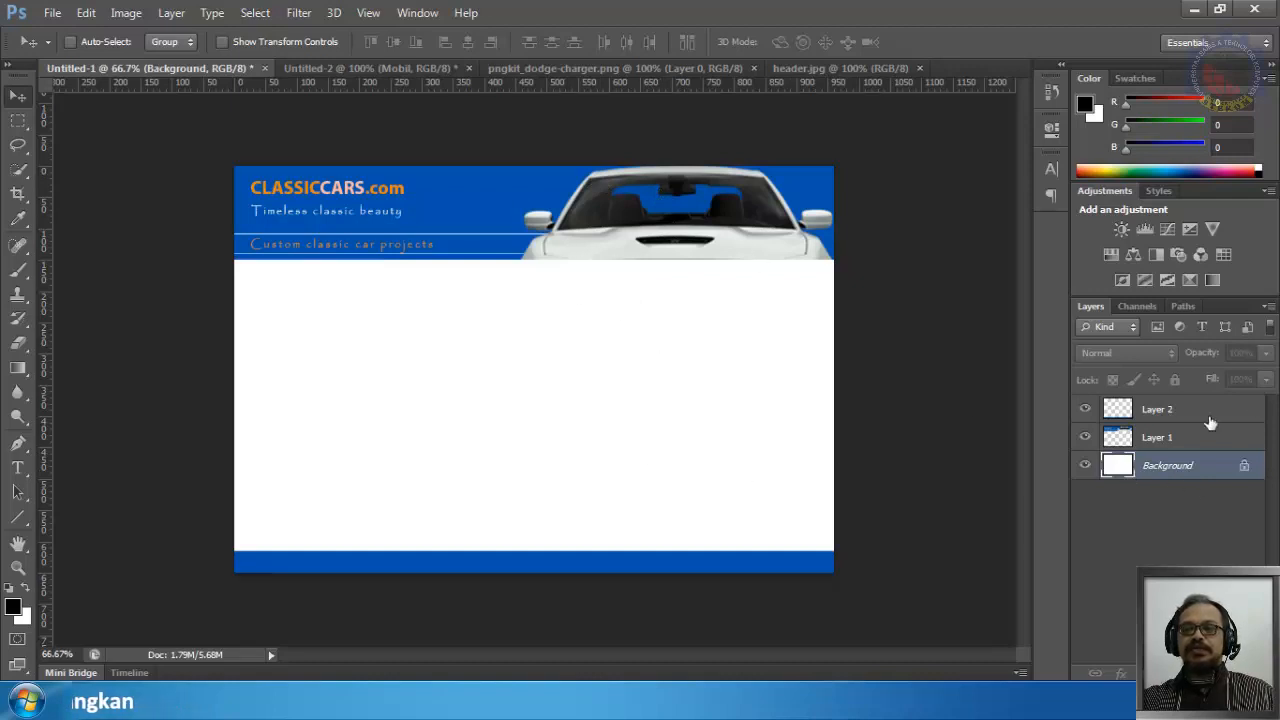
left_click(1160, 446)
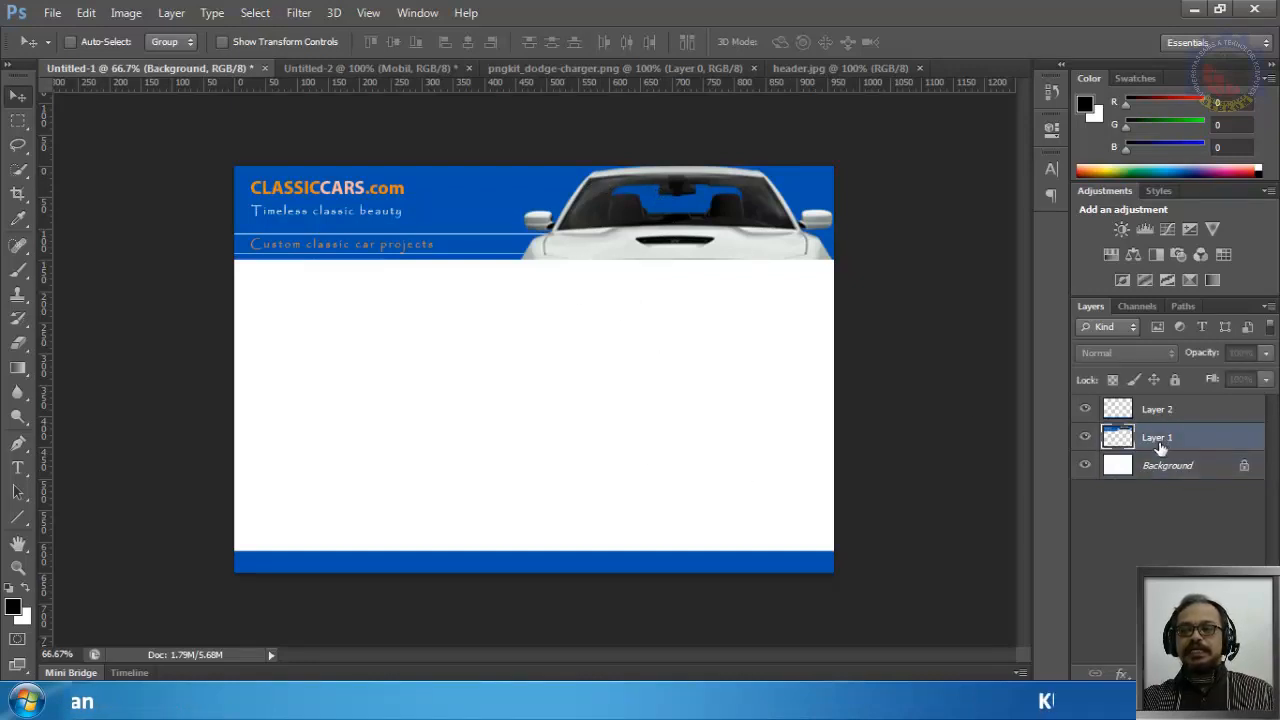
left_click(1141, 412)
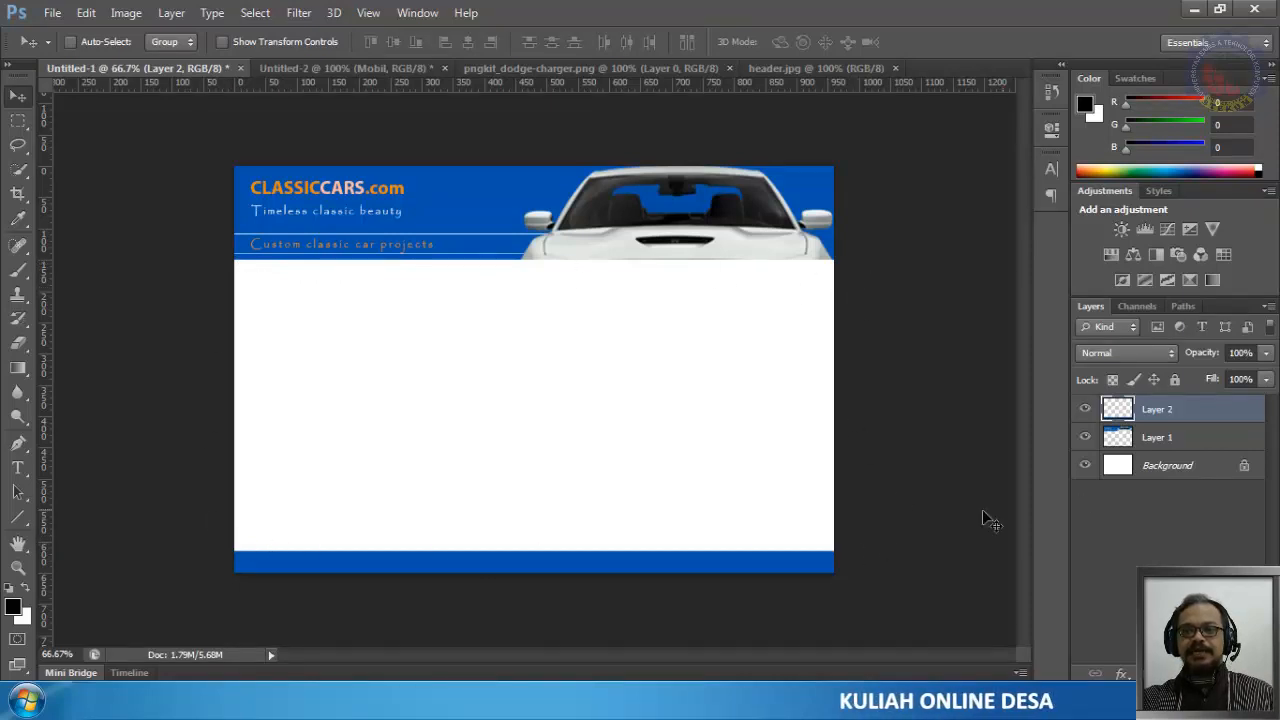
Step: Try filling the Background layer with the light blue #3996ff, and undo the fill
left_click(1157, 469)
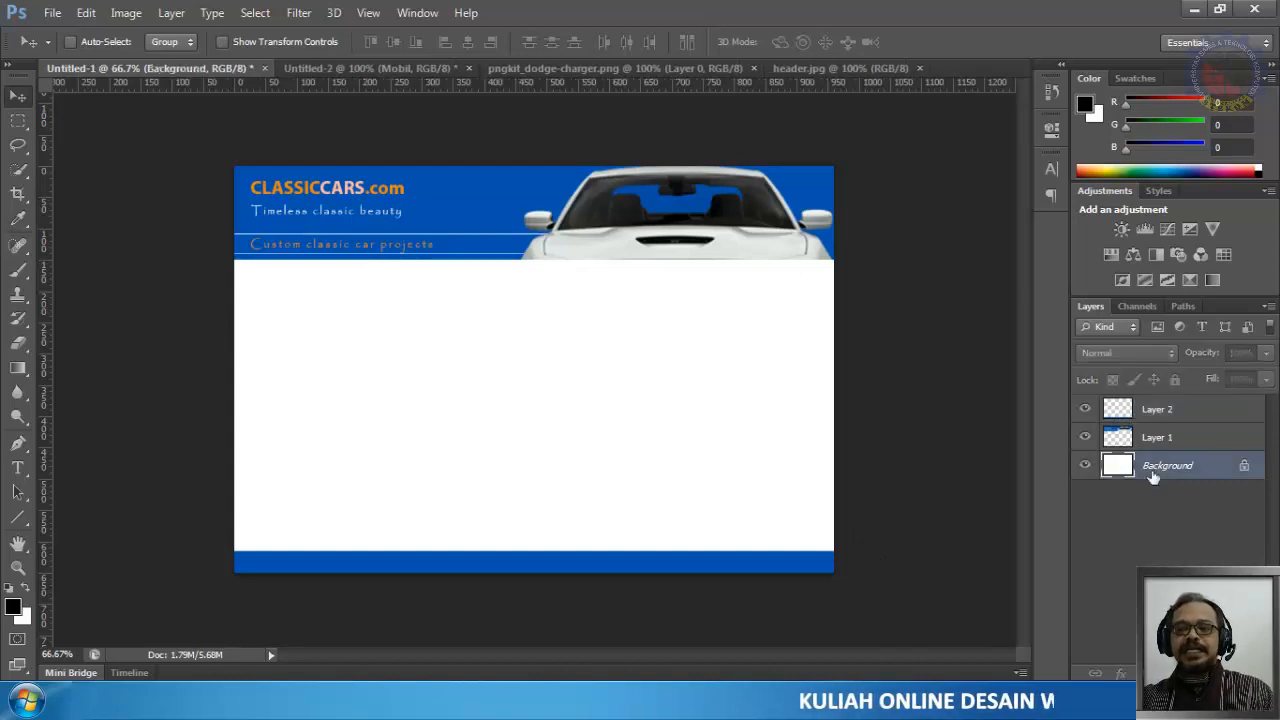
left_click(86, 12)
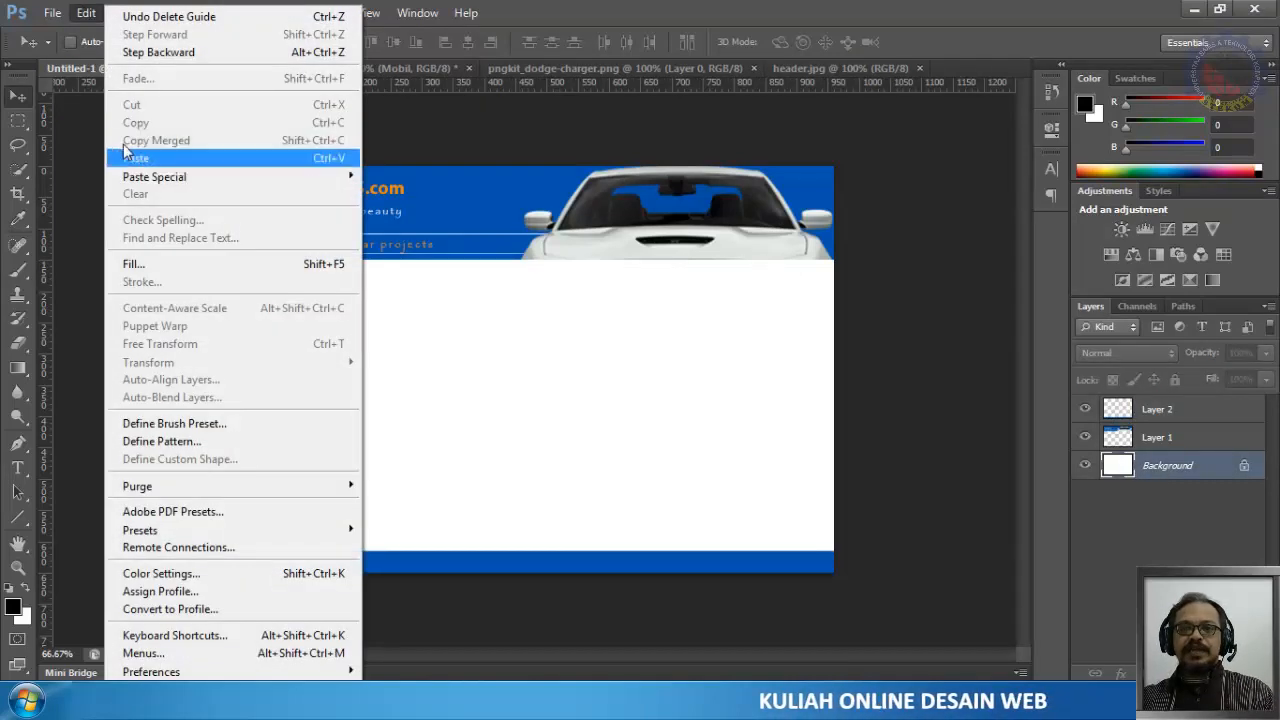
left_click(146, 268)
left_click(630, 209)
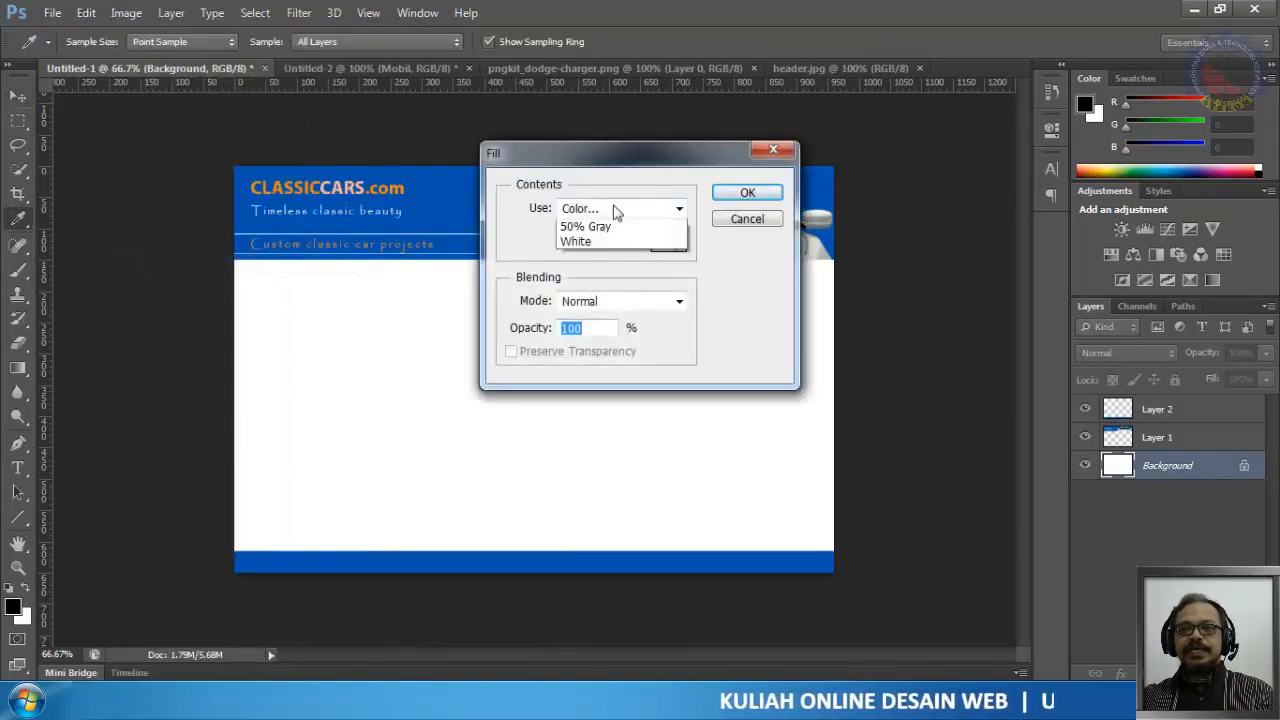
left_click(597, 258)
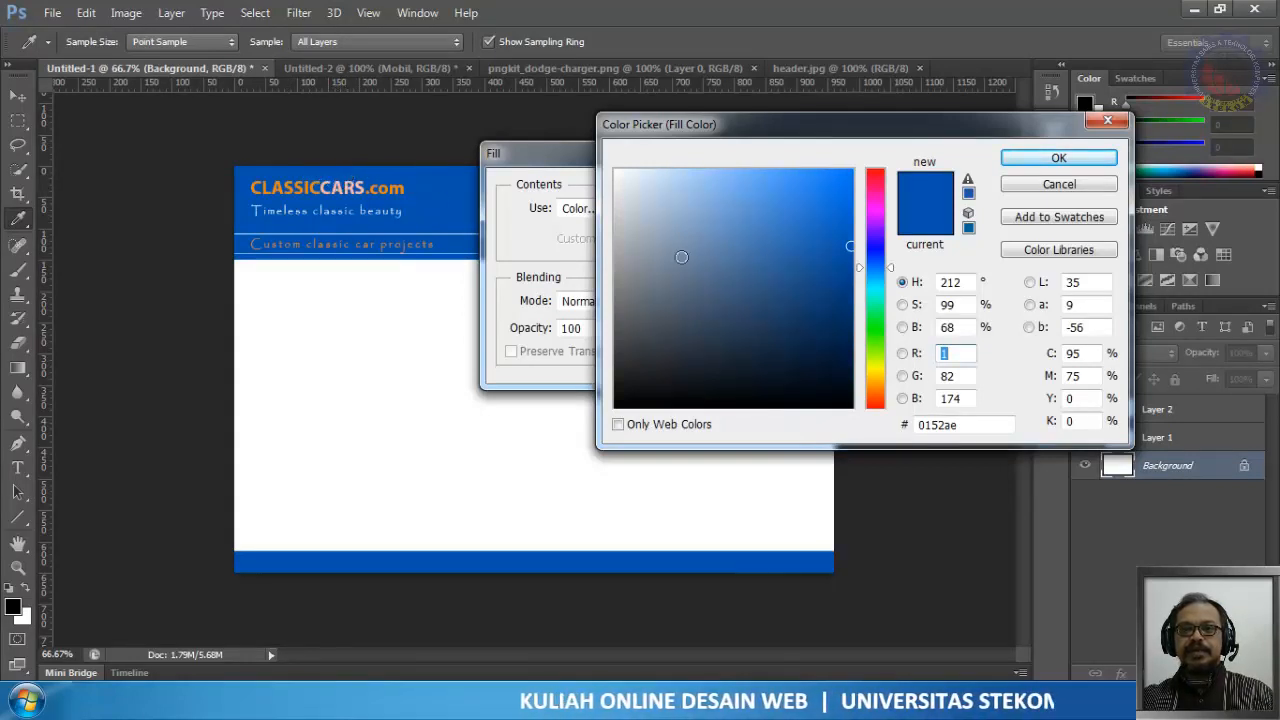
mouse_move(818, 245)
left_mouse_down()
mouse_move(829, 220)
mouse_move(799, 131)
left_mouse_up()
left_click(1085, 165)
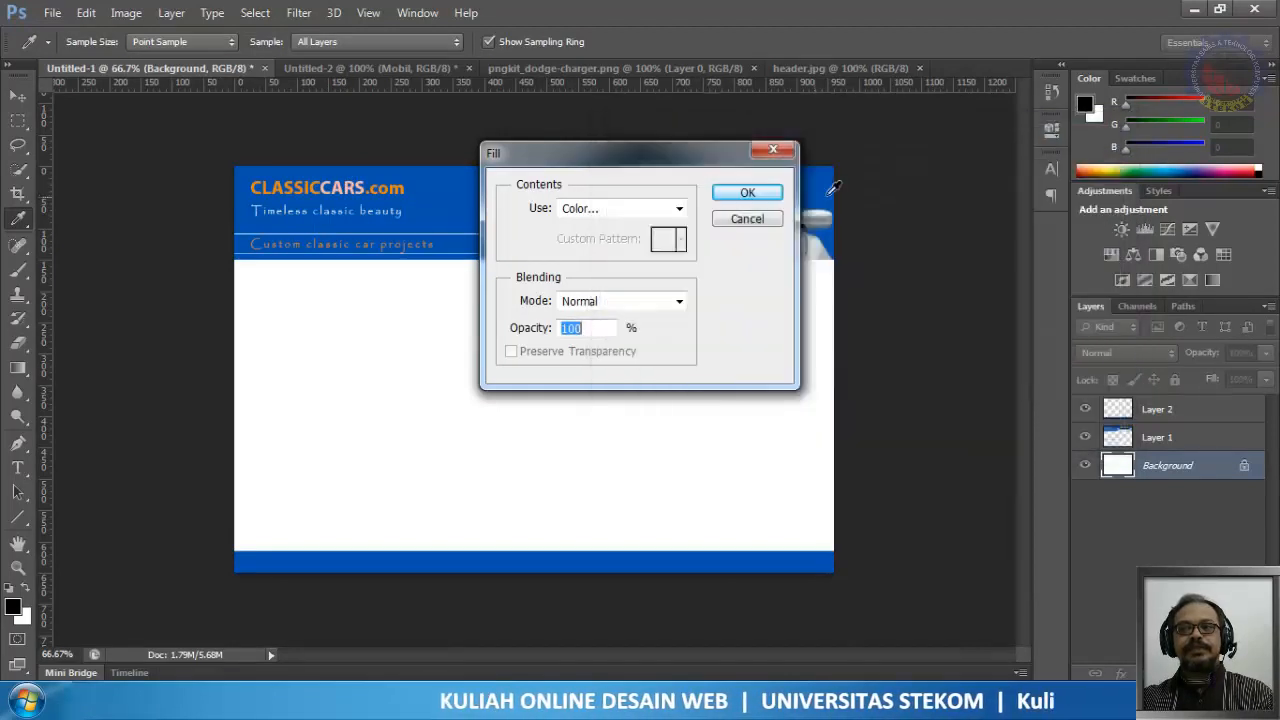
left_click(748, 193)
key("v")
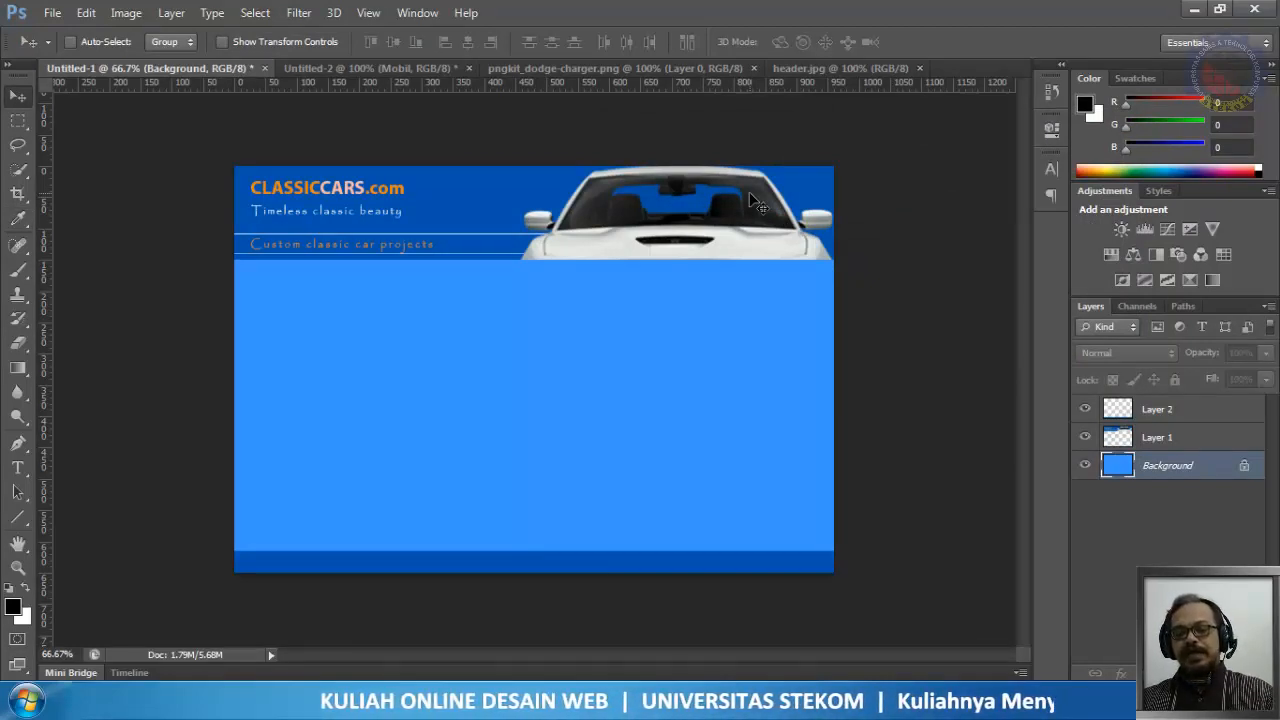
key("ctrl+z")
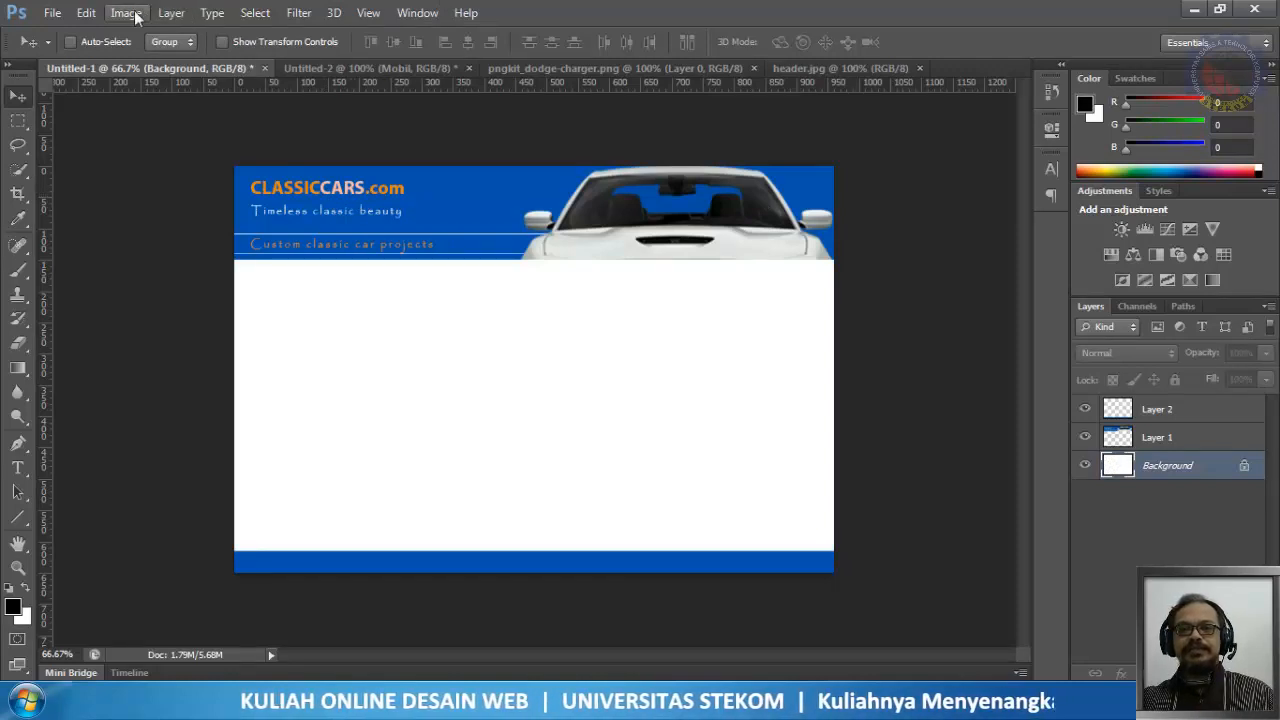
Step: Fill the Background layer with the peach color #ffb89f sampled from the word CARS in the header
left_click(84, 14)
left_click(148, 265)
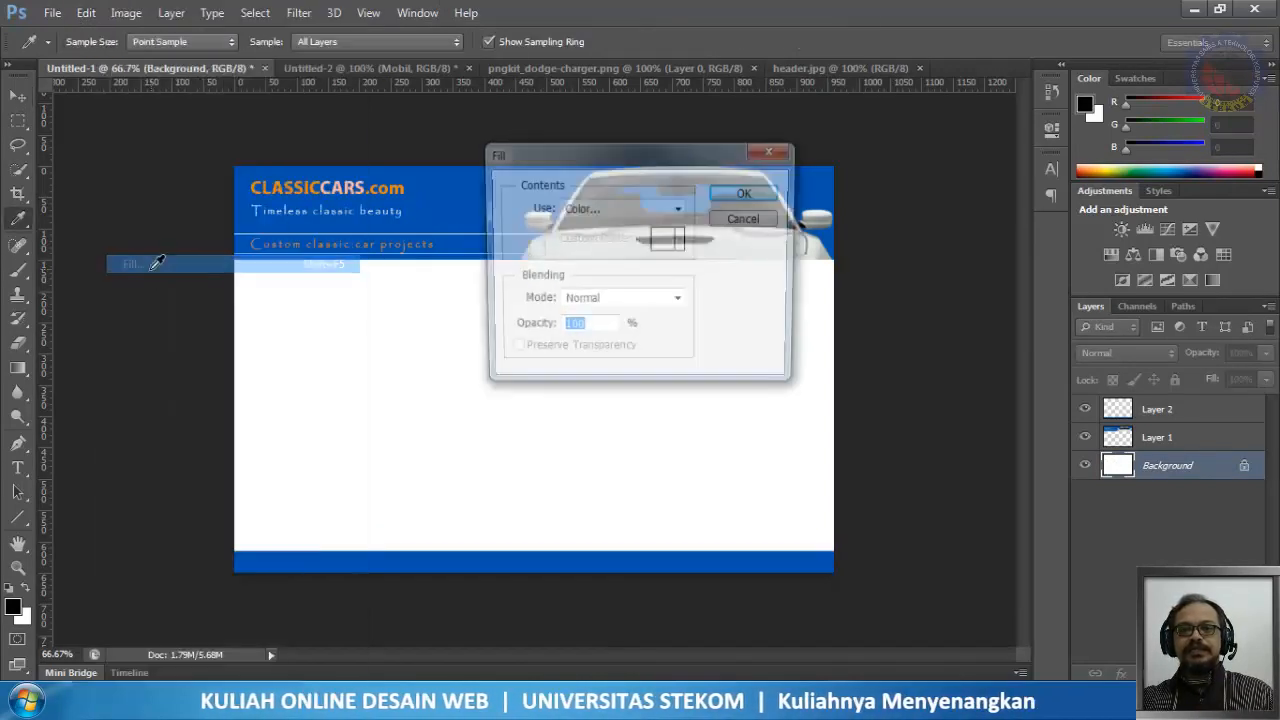
left_click(591, 210)
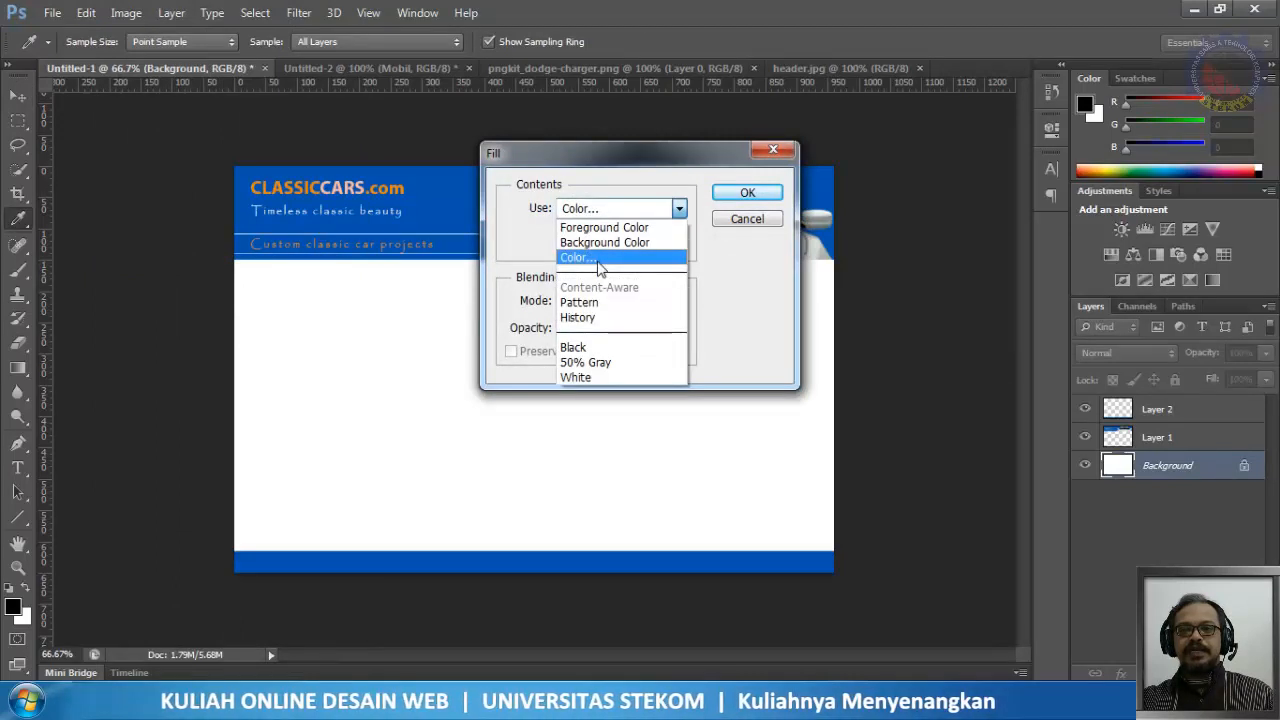
left_click(600, 258)
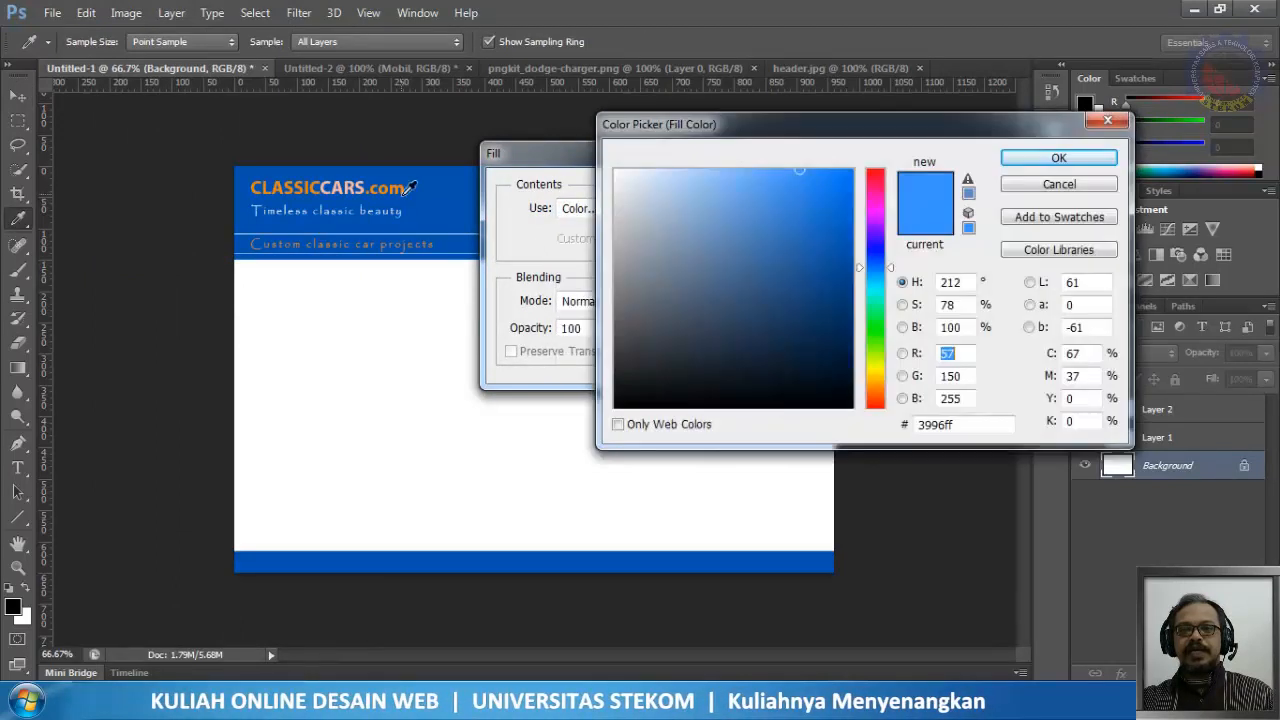
left_click(352, 188)
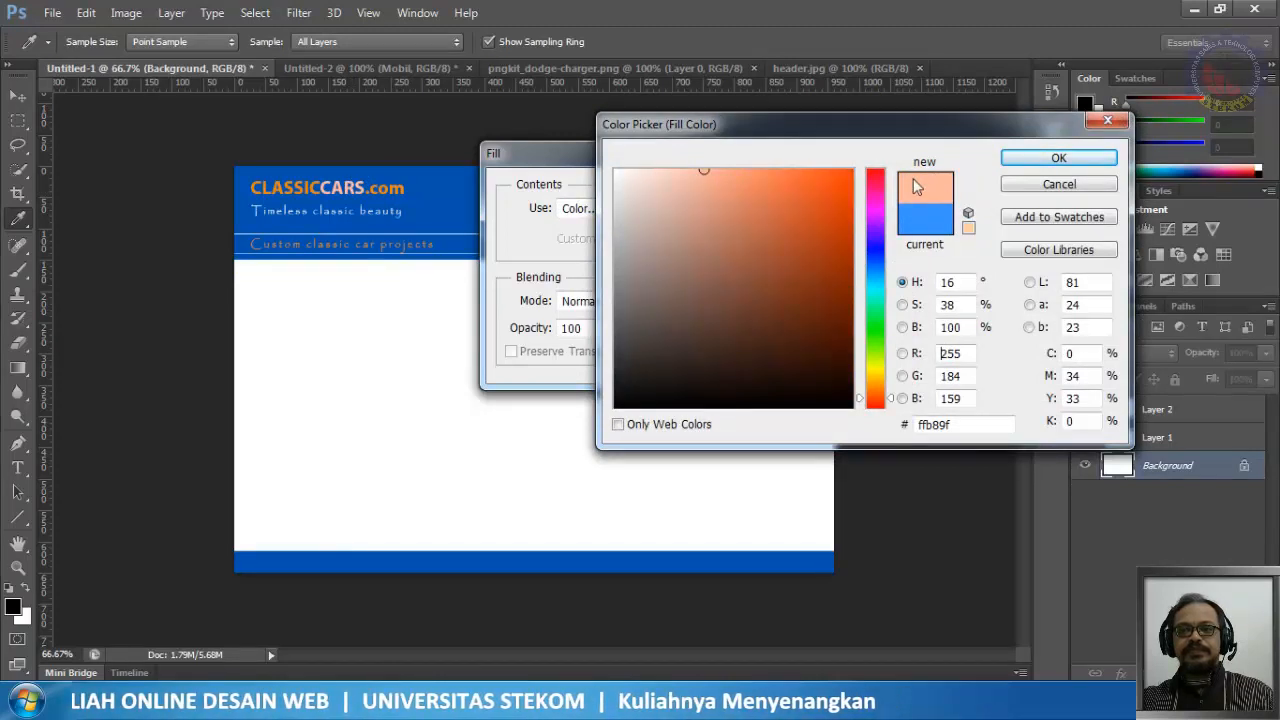
left_click(1058, 158)
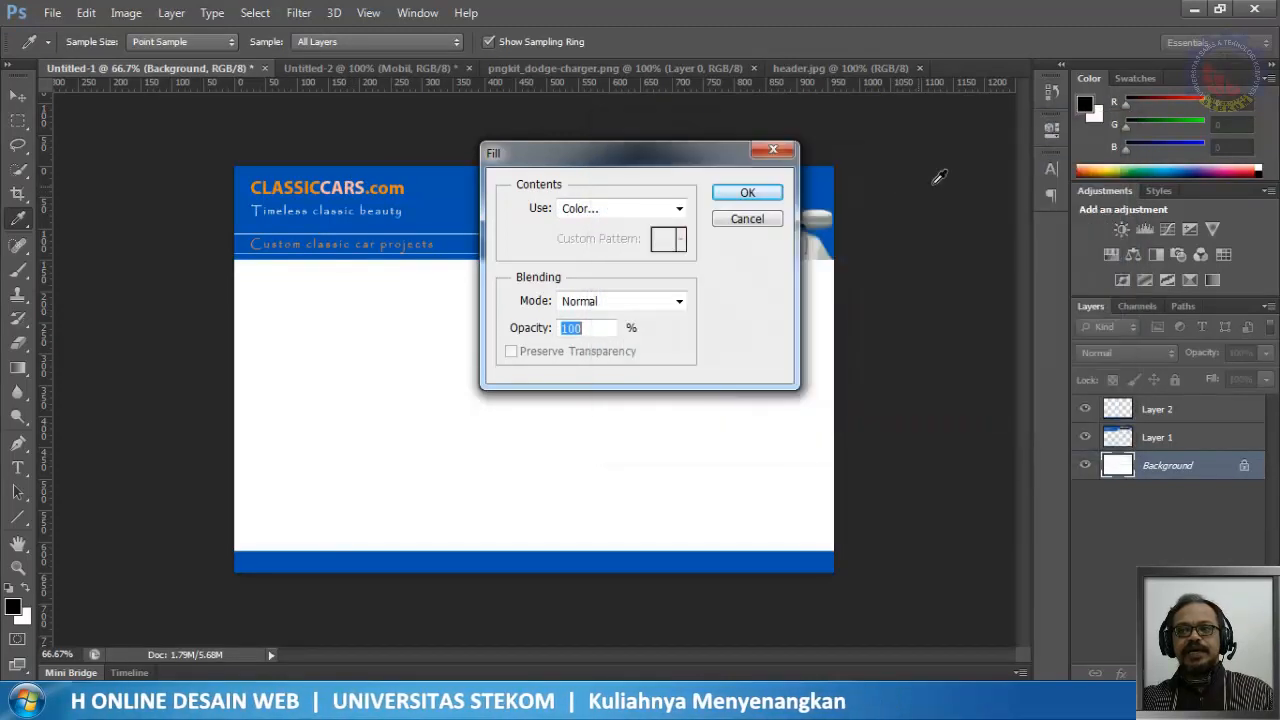
left_click(743, 193)
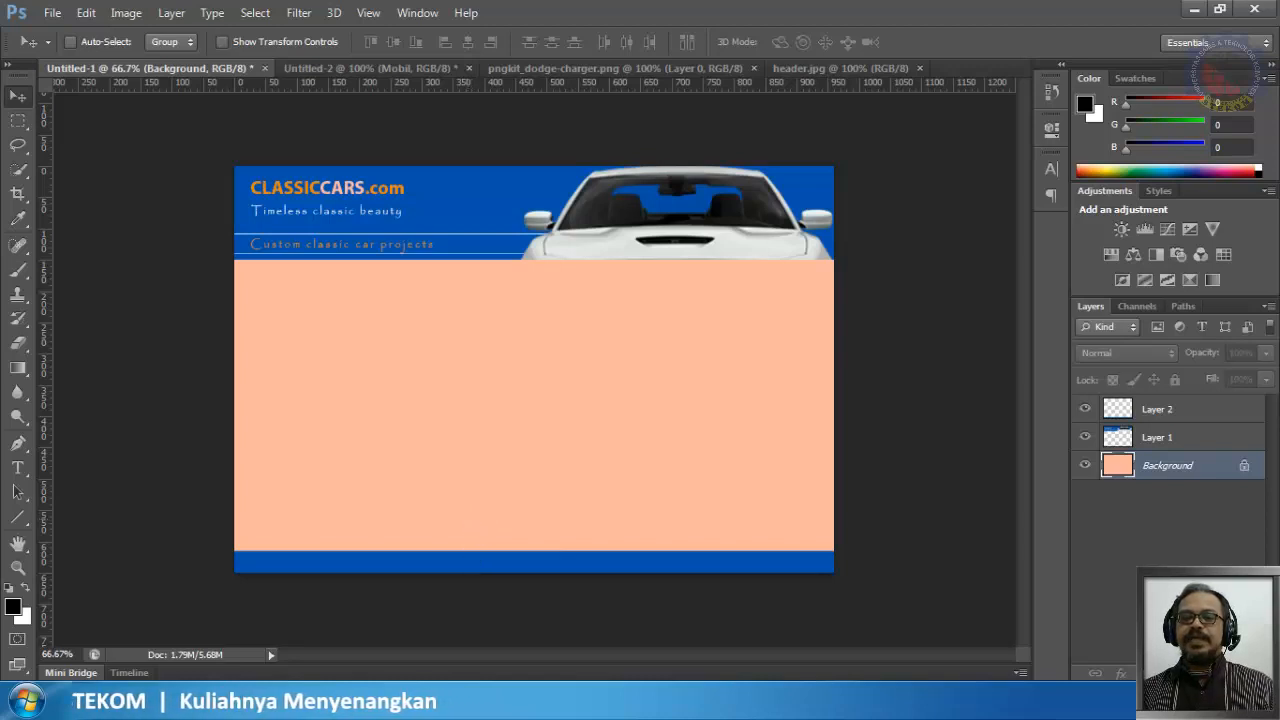
left_click(431, 700)
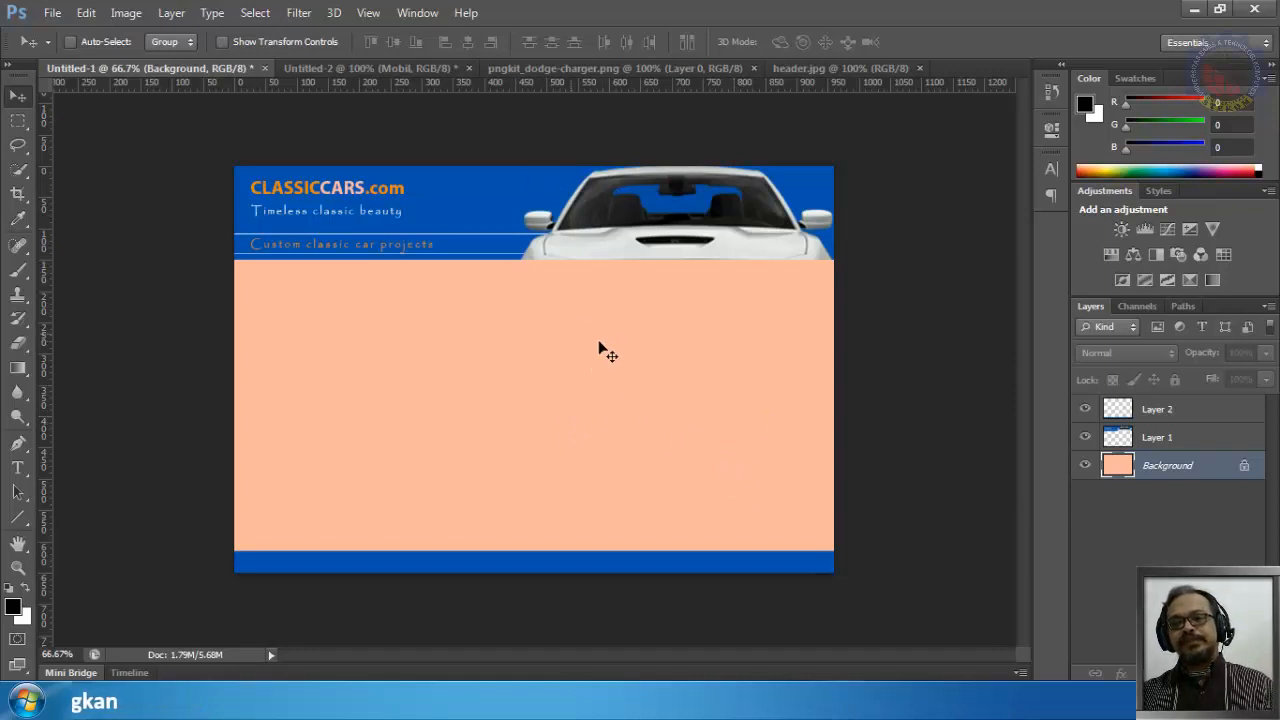
Step: Try filling the Background layer with orange sampled from the word CLASSIC in the header
left_click(76, 14)
left_click(117, 256)
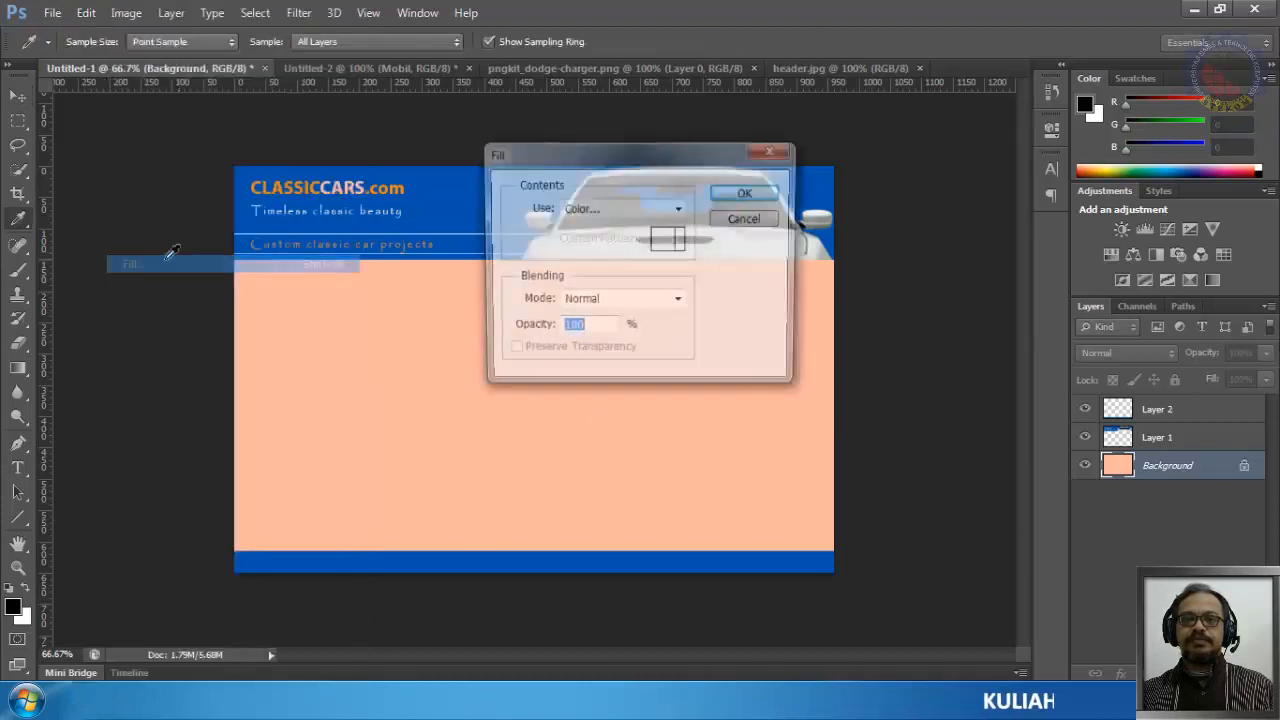
left_click(281, 183)
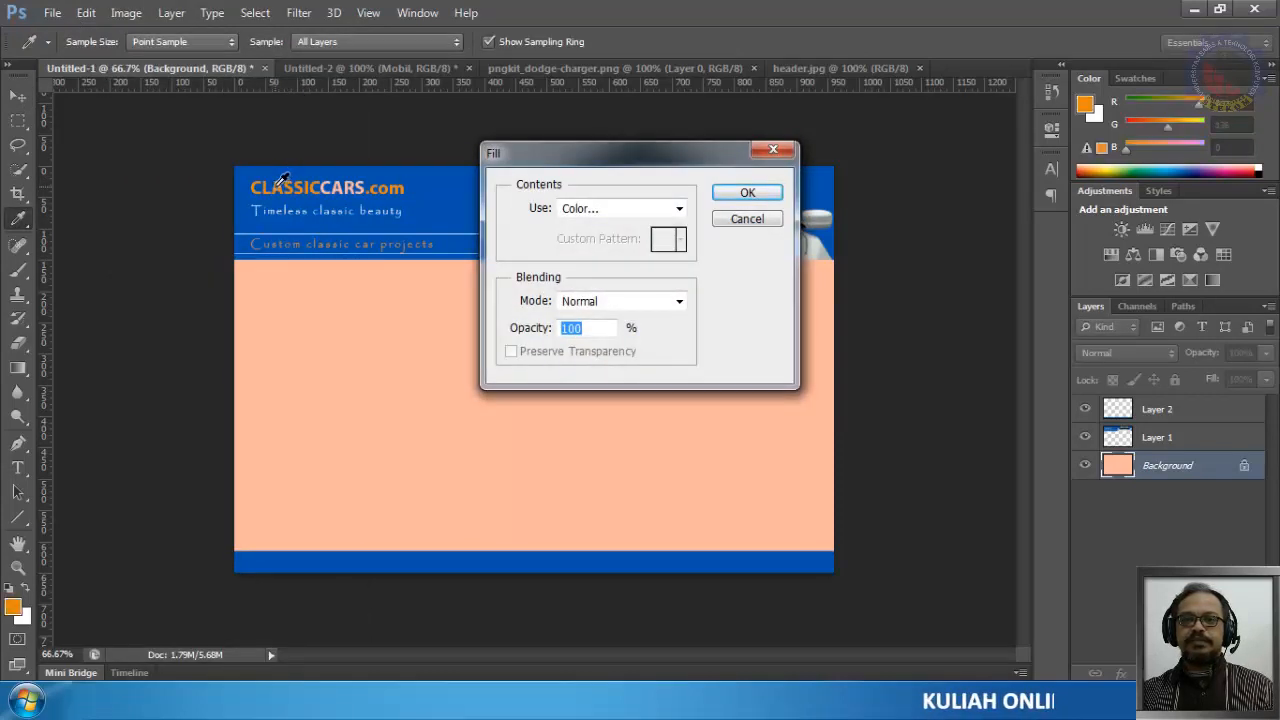
left_click(745, 192)
key("v")
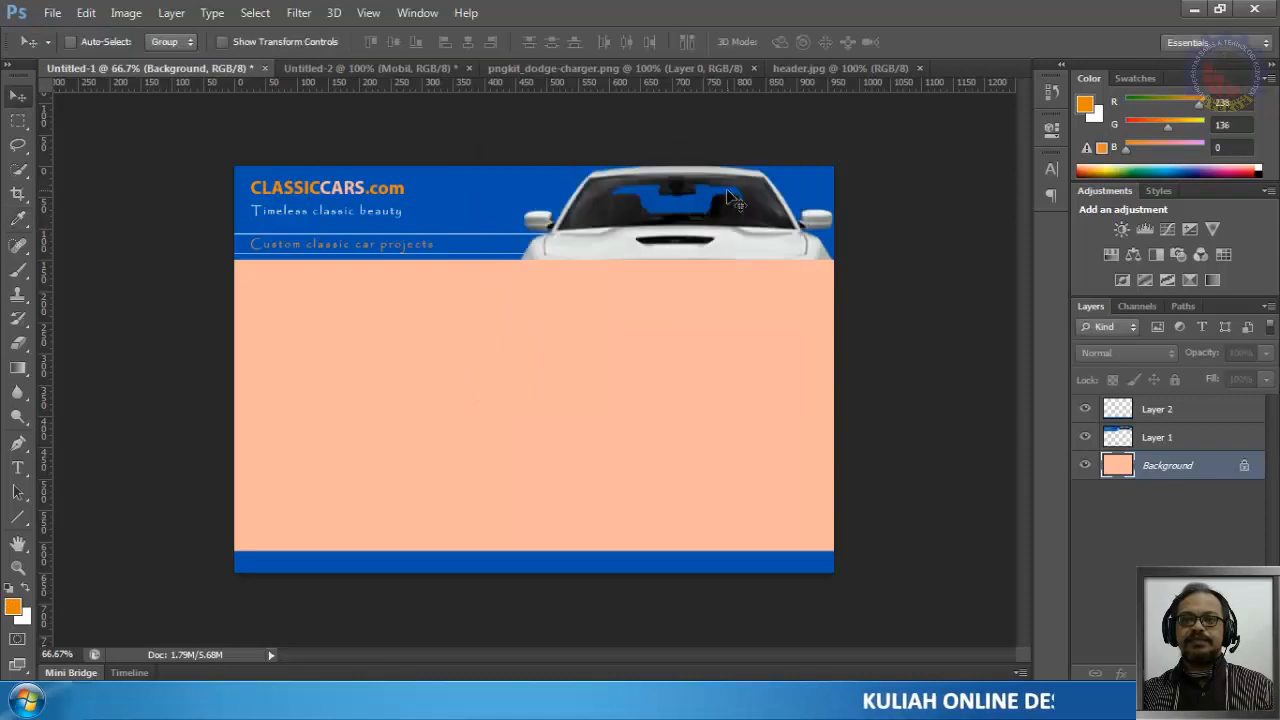
Step: Try filling the Background layer with the orange #f08801 sampled from the word CLASSIC, and undo the fill
left_click(86, 13)
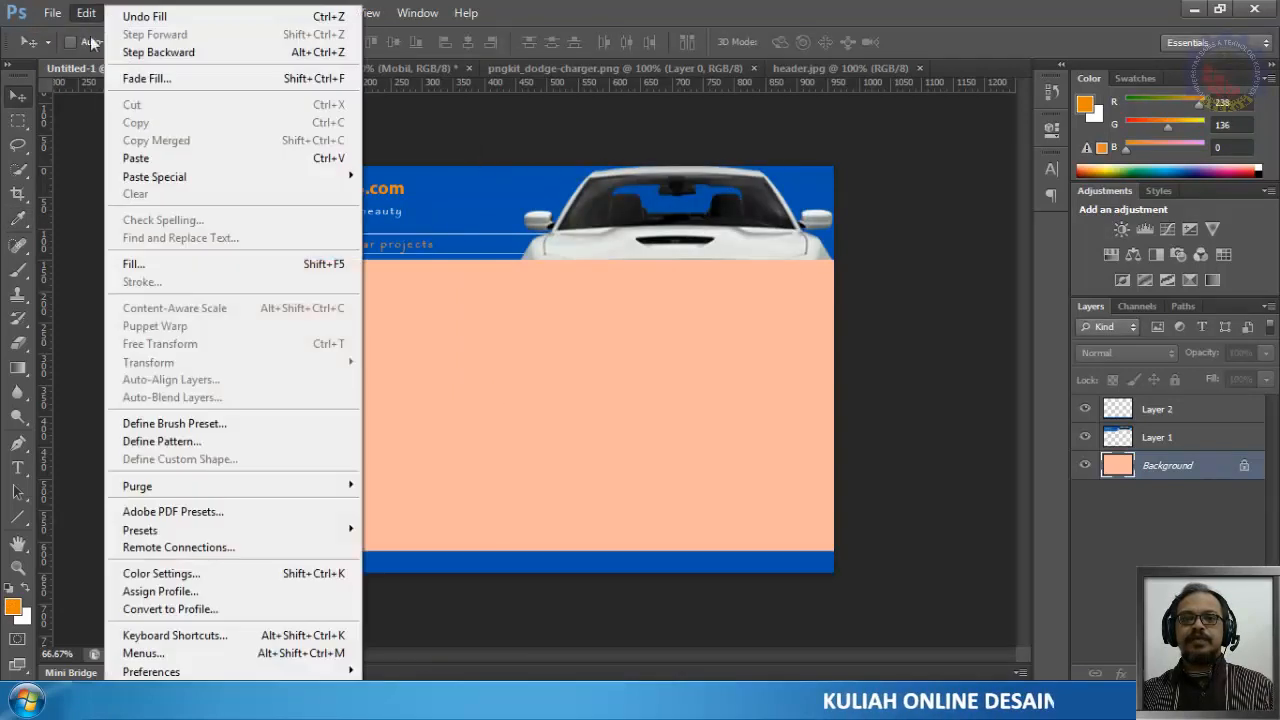
left_click(155, 266)
left_click(645, 210)
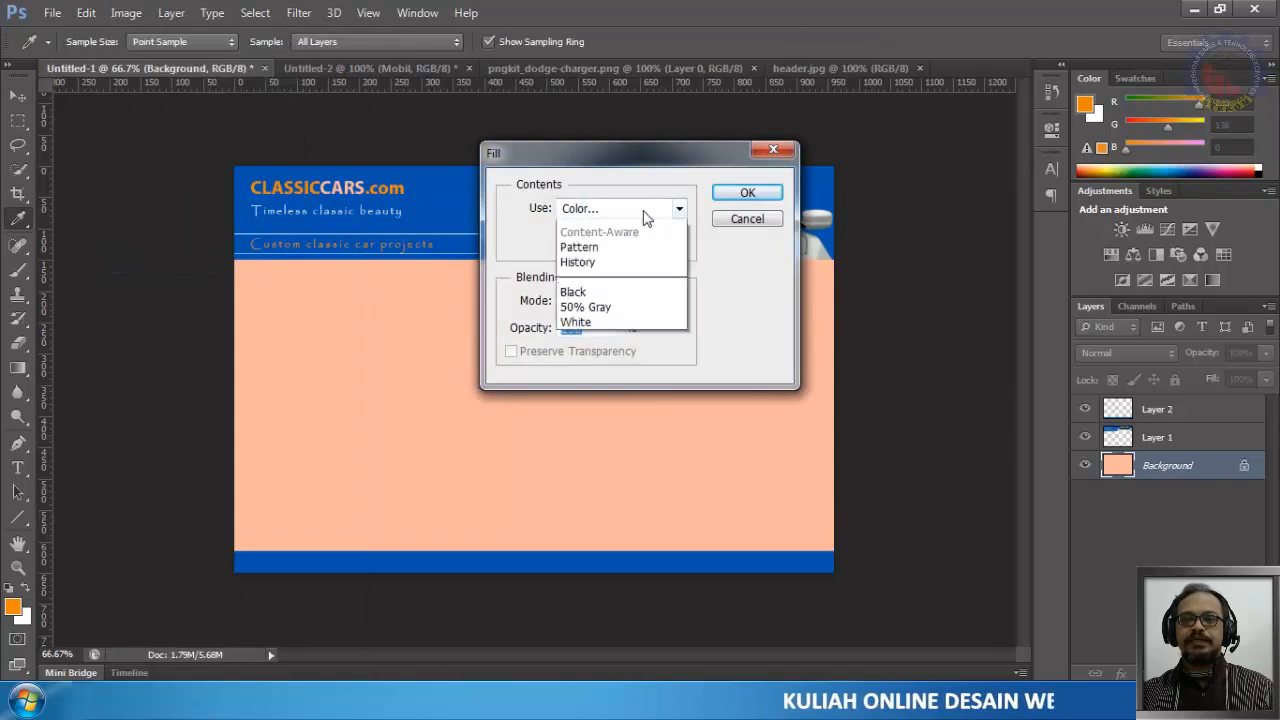
left_click(634, 262)
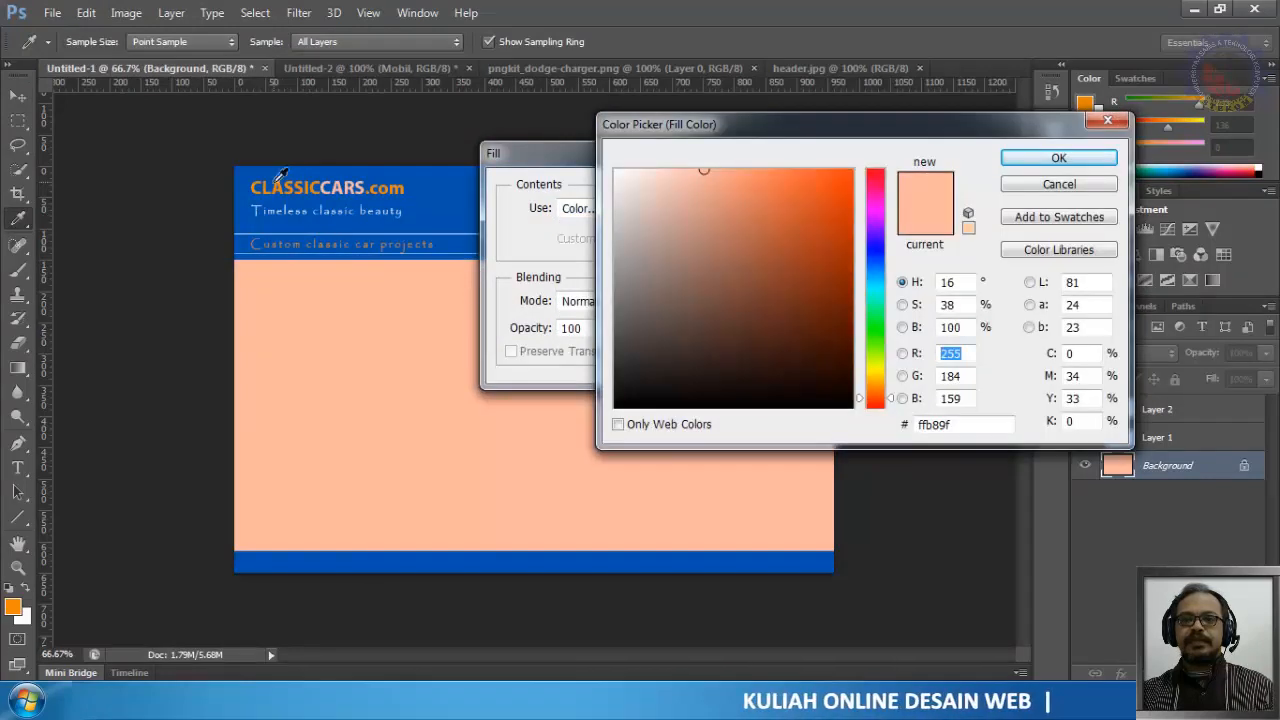
left_click(297, 180)
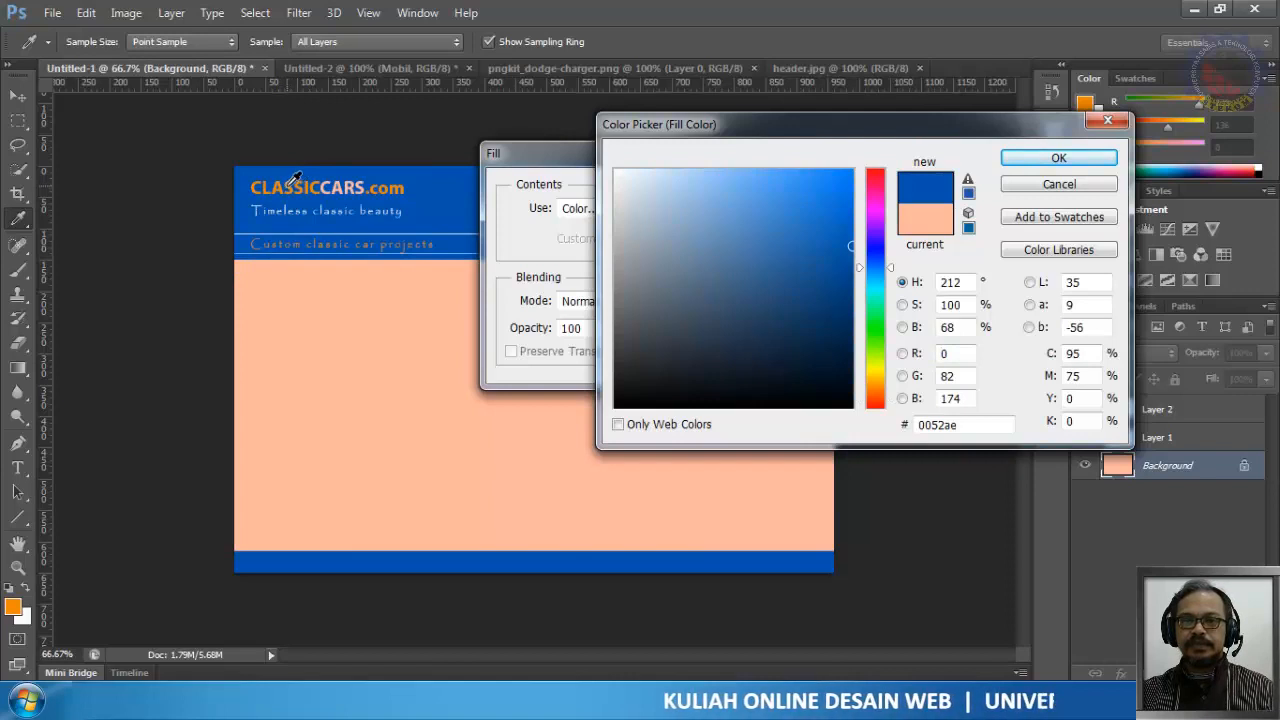
left_click(295, 181)
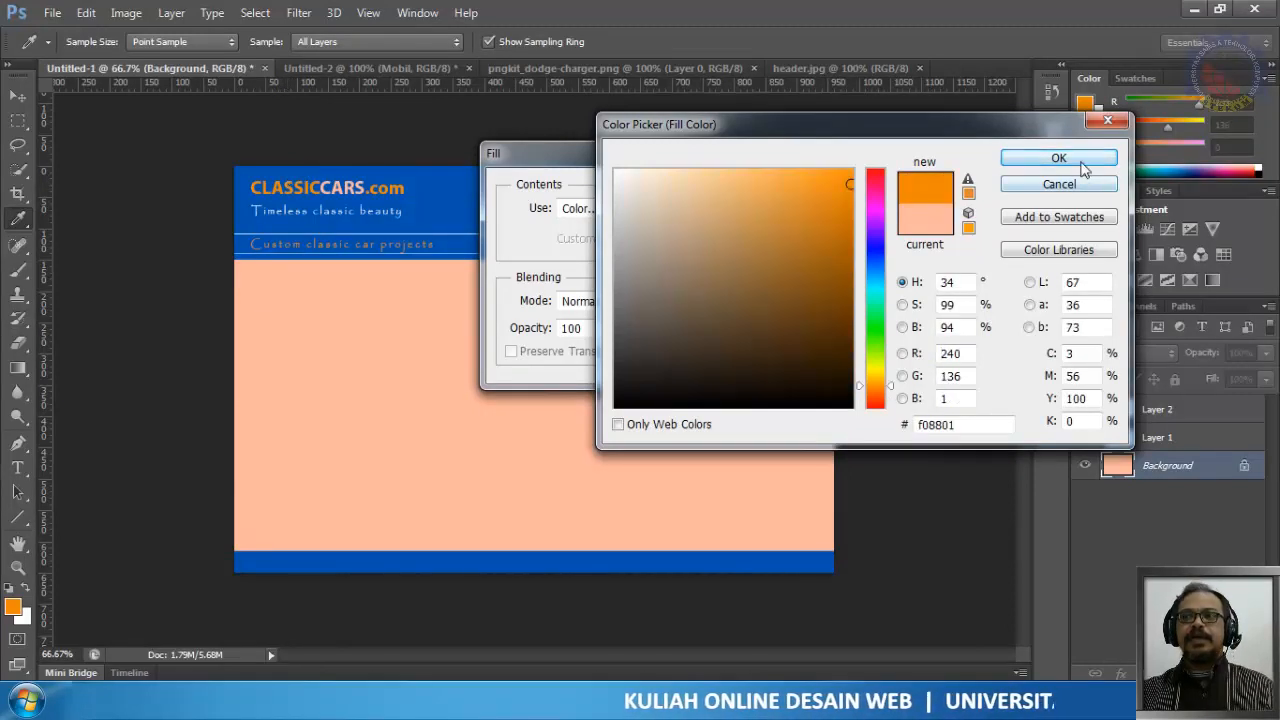
left_click(1028, 159)
left_click(750, 195)
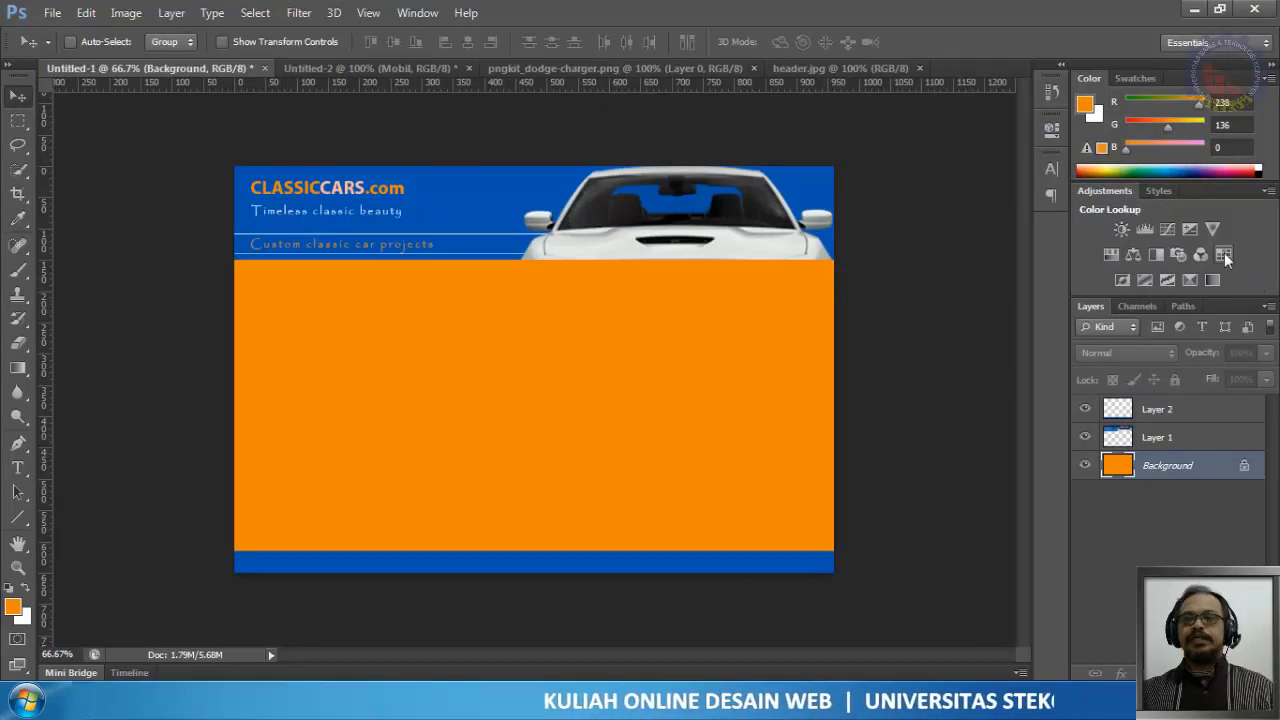
key("ctrl+z")
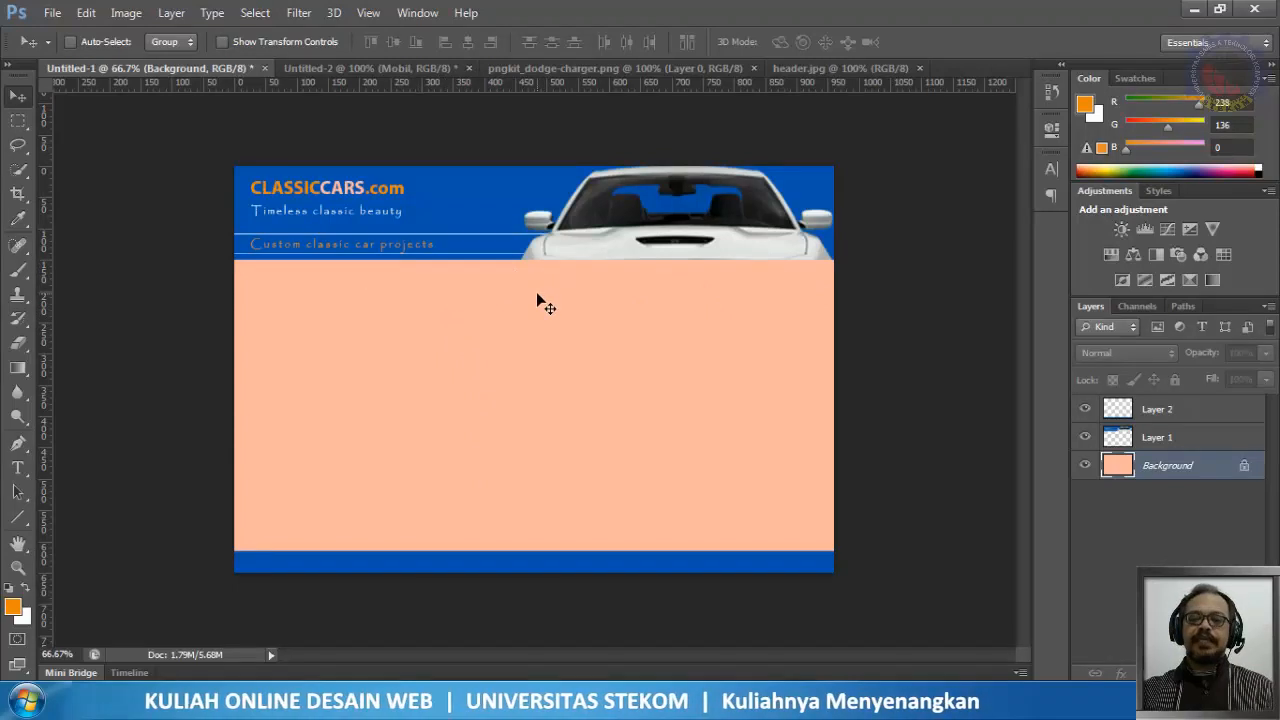
Step: Examine the header, peach content area and footer strip of the page layout at 100% zoom
key("ctrl+plus")
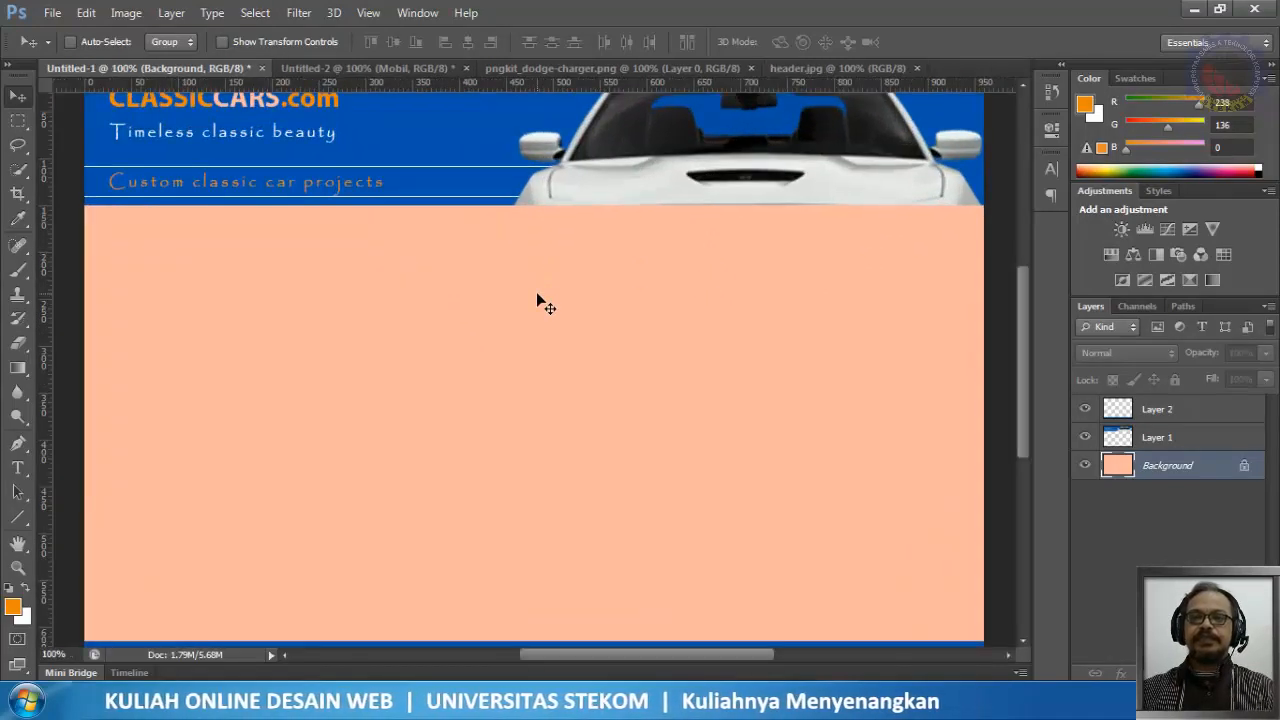
scroll(669, 346, "up", 3)
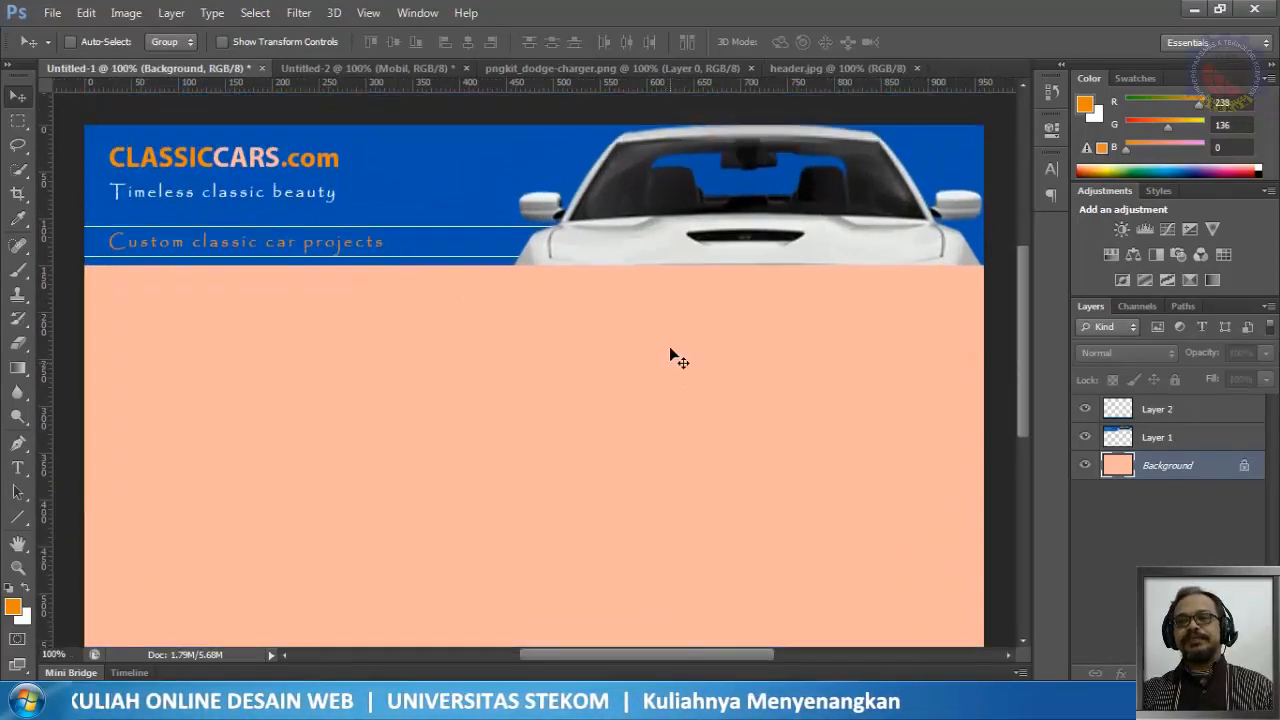
scroll(670, 350, "down", 3)
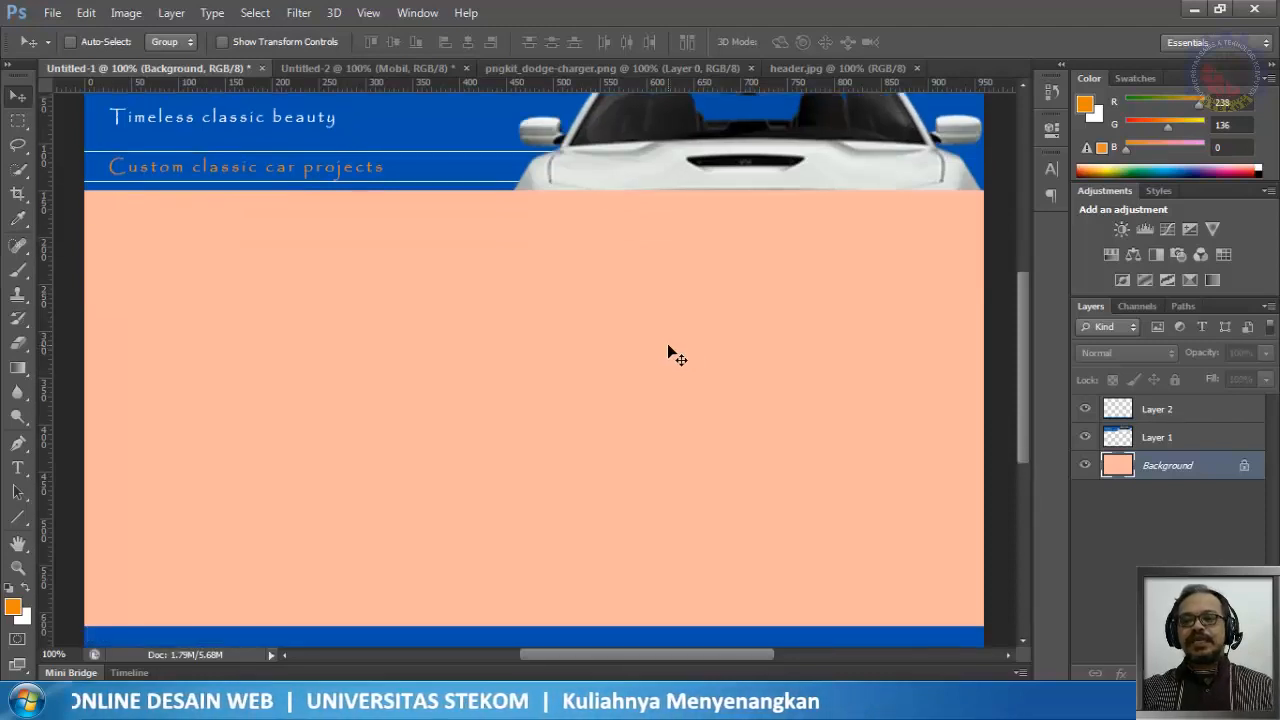
scroll(668, 346, "down", 2)
scroll(668, 346, "up", 3)
scroll(668, 346, "up", 3)
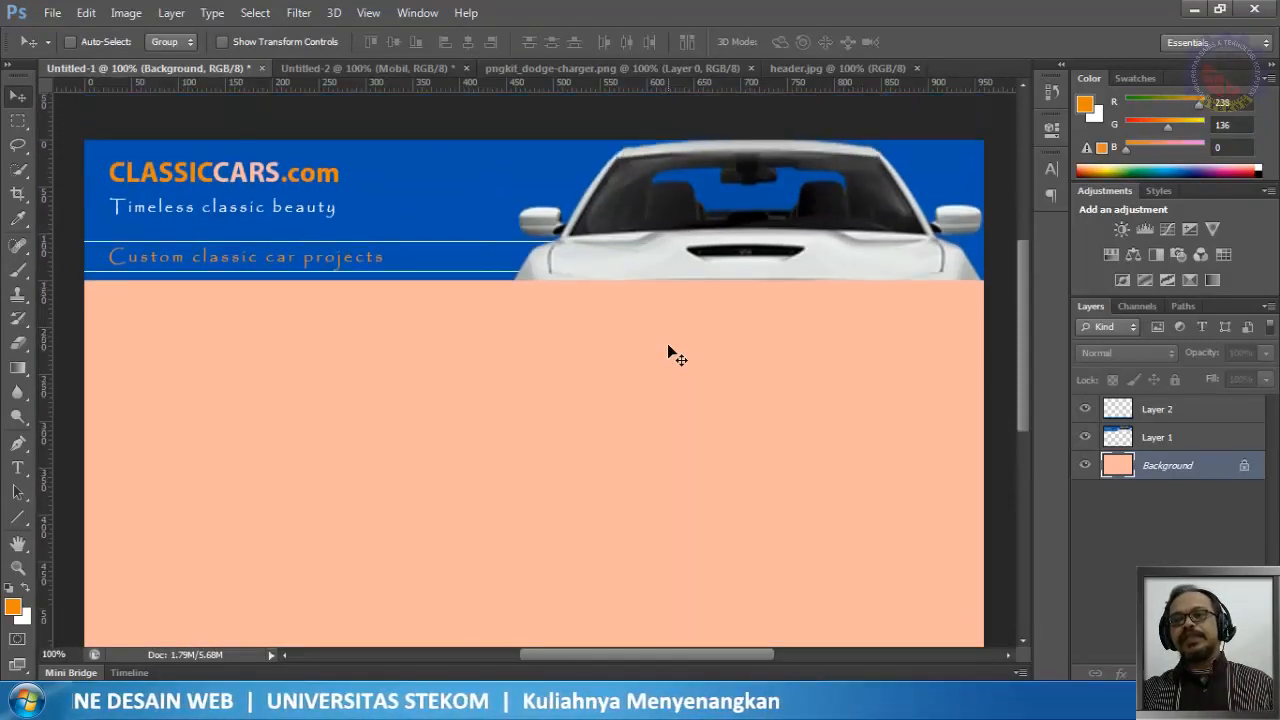
scroll(668, 346, "down", 3)
scroll(668, 346, "up", 1)
scroll(668, 345, "up", 1)
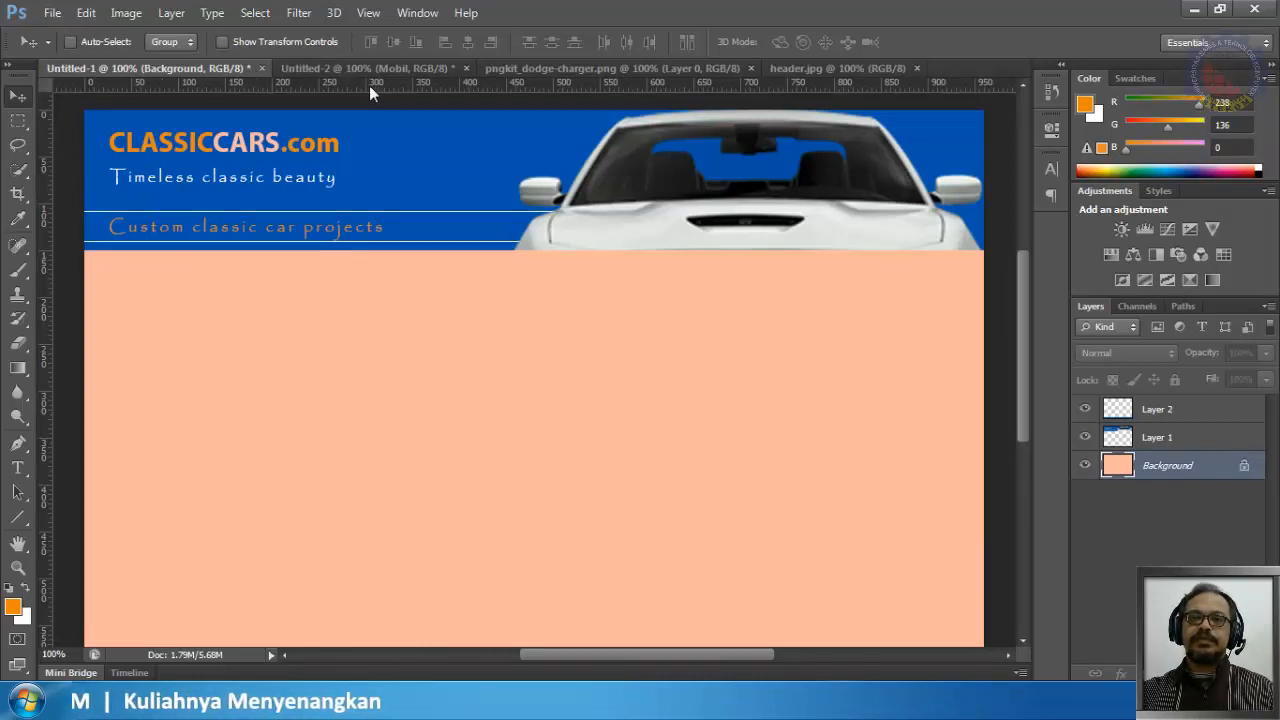
Step: Add a horizontal guide below the header banner at Y 180 px
left_click_drag(369, 85, 373, 298)
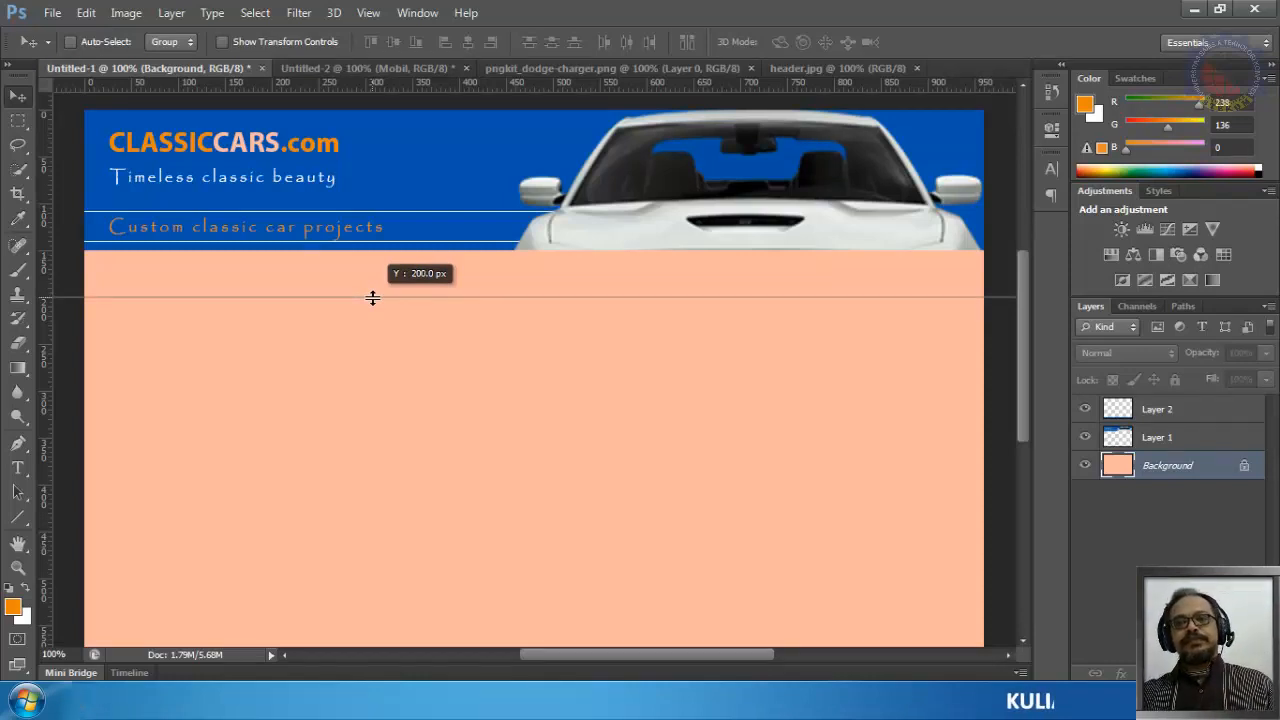
left_click_drag(373, 298, 373, 286)
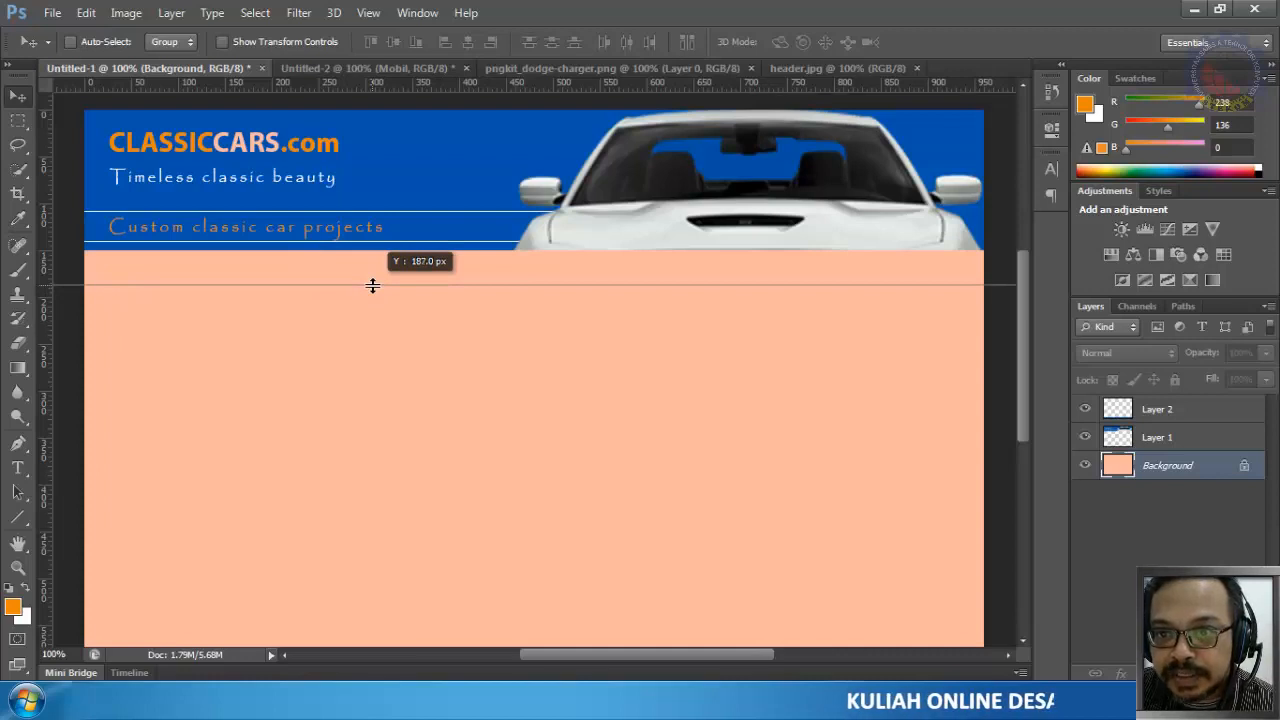
left_click_drag(373, 286, 372, 279)
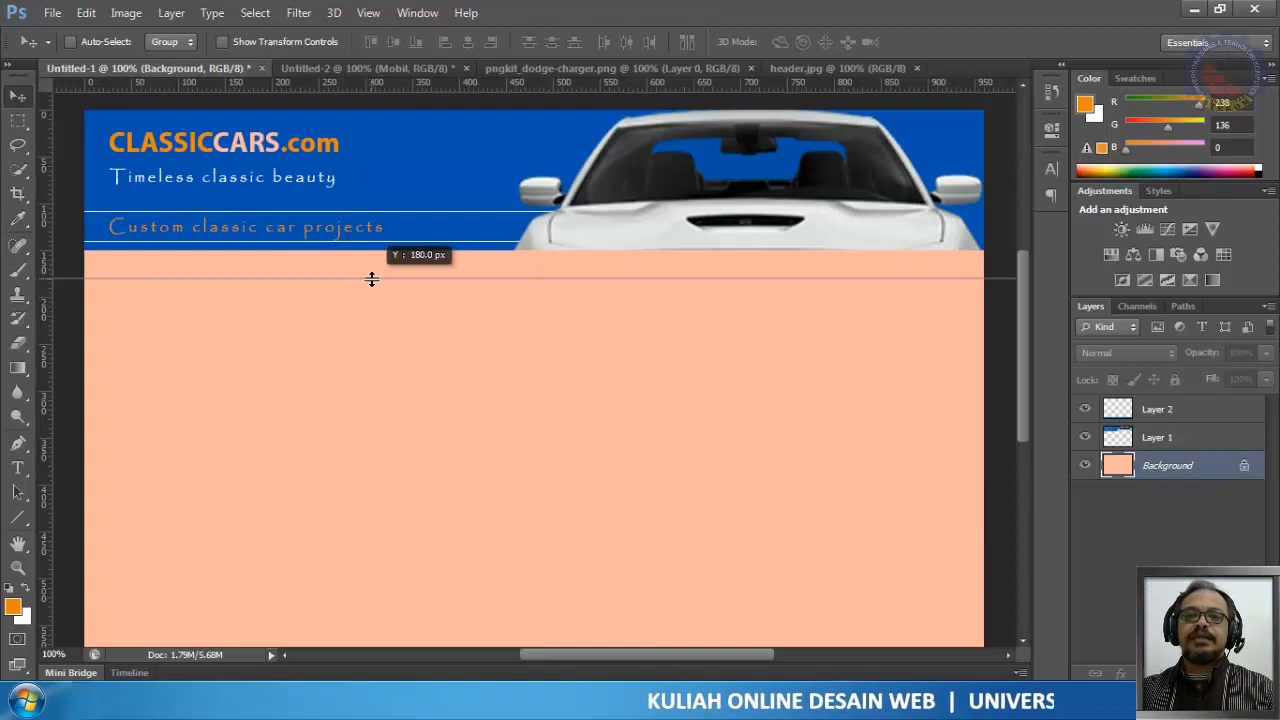
left_click_drag(372, 279, 372, 279)
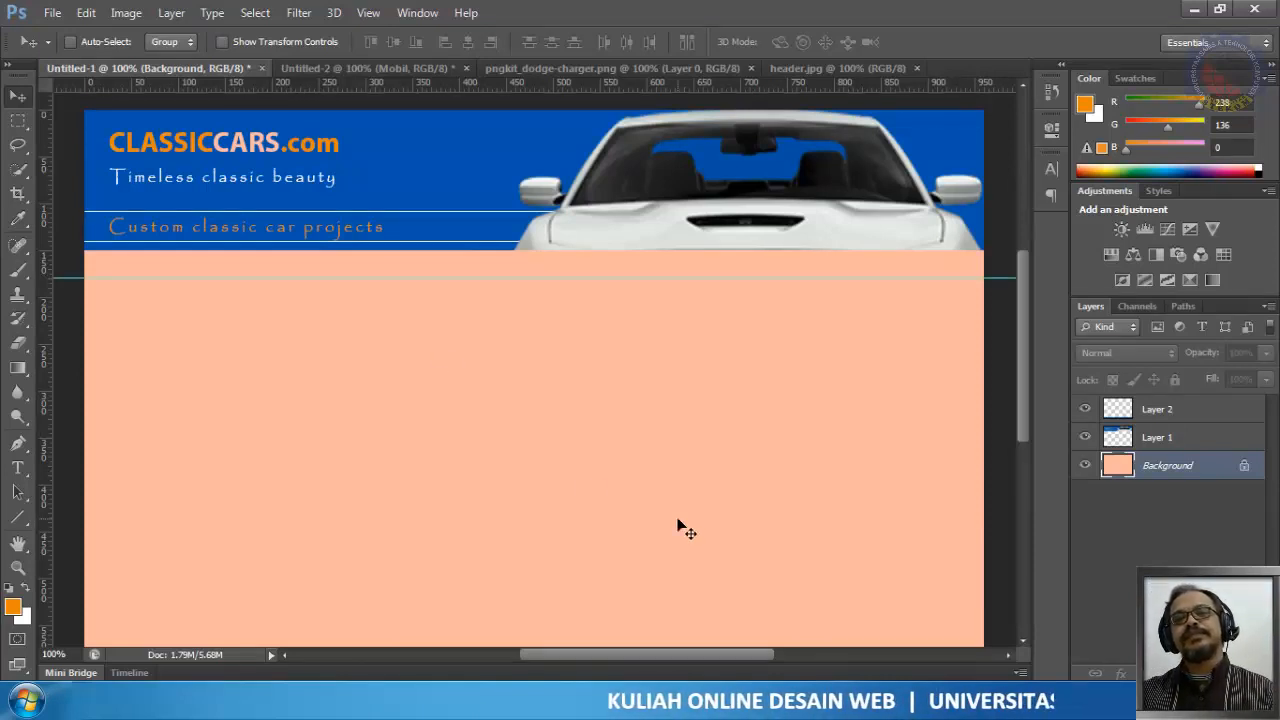
Step: Select the full-width strip between the header's lower edge and the guide, and add a new layer above the Background
left_click(18, 120)
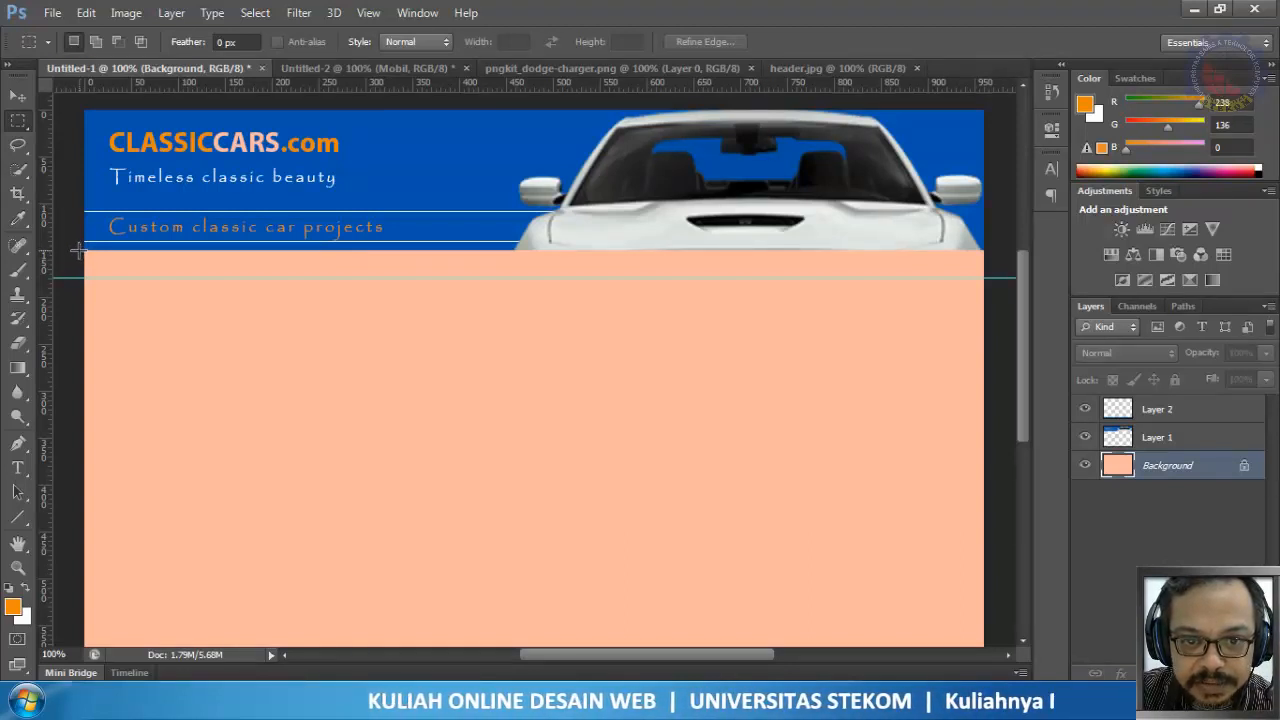
left_click_drag(85, 250, 988, 282)
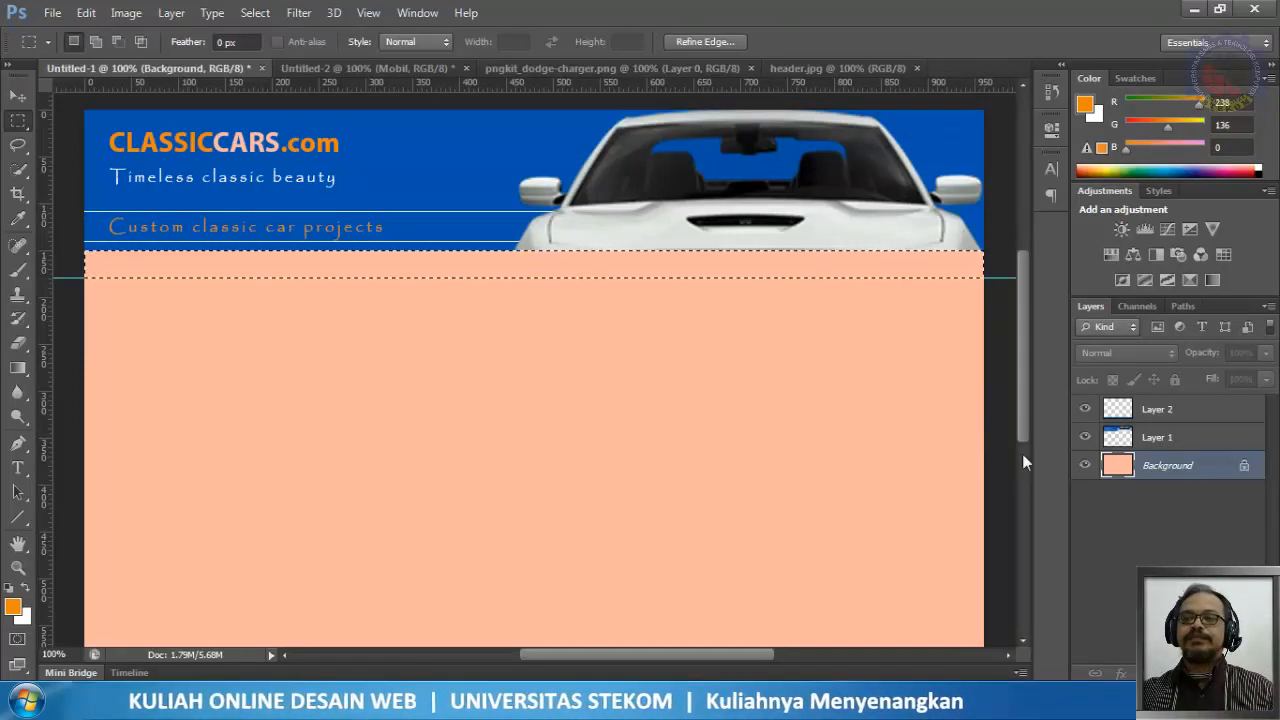
key("ctrl+shift+alt+n")
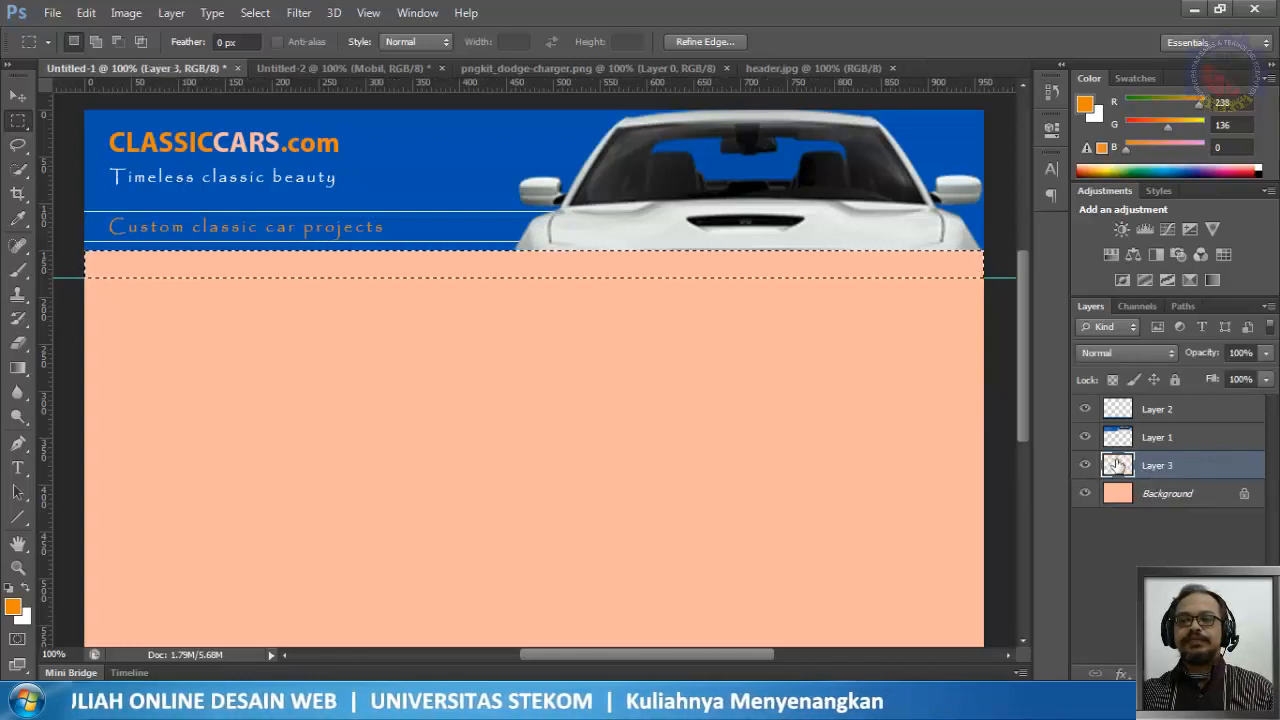
Step: Fill the selected strip below the header with the dark blue #0b417d, based on the header's blue, and deselect it
left_click(84, 12)
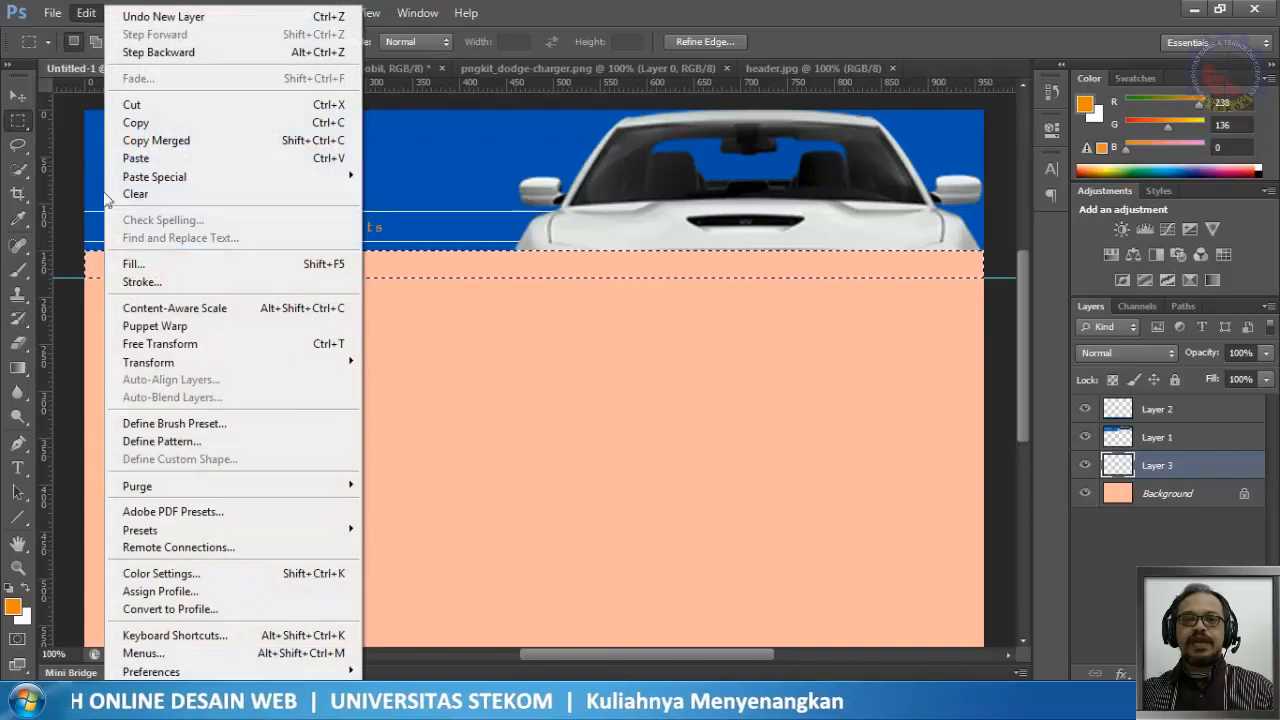
left_click(134, 265)
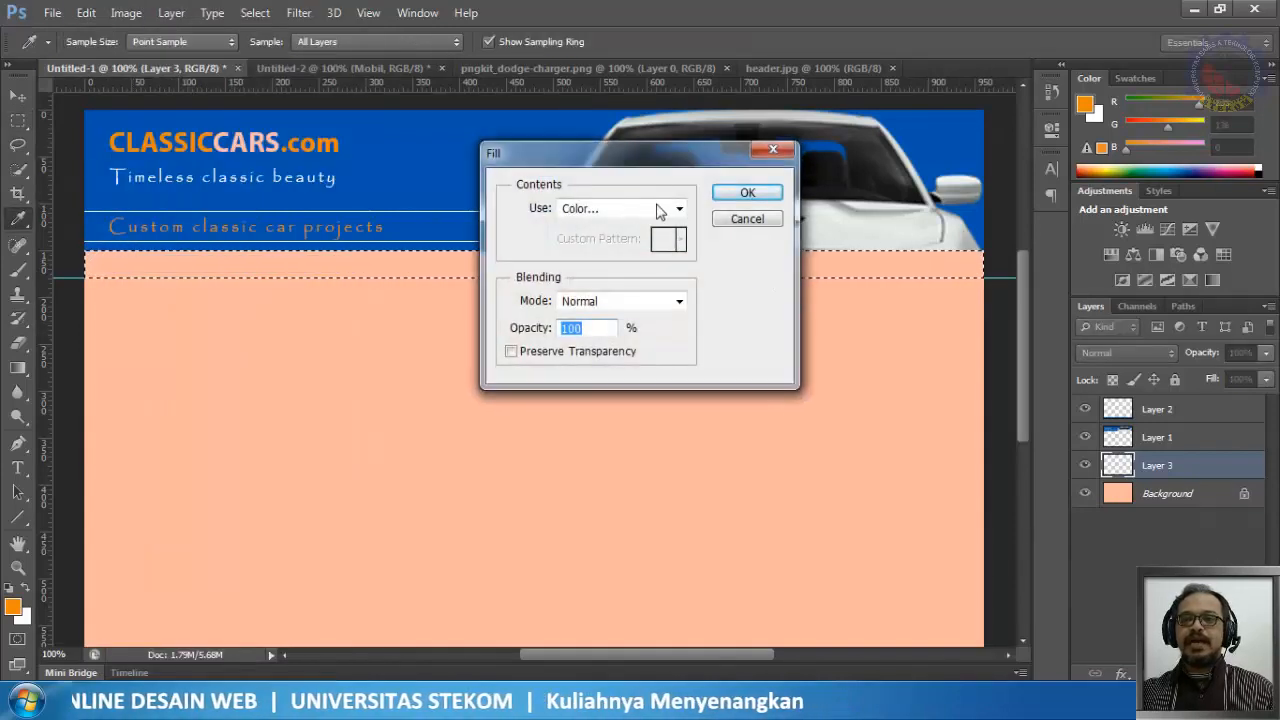
left_click(656, 209)
left_click(612, 261)
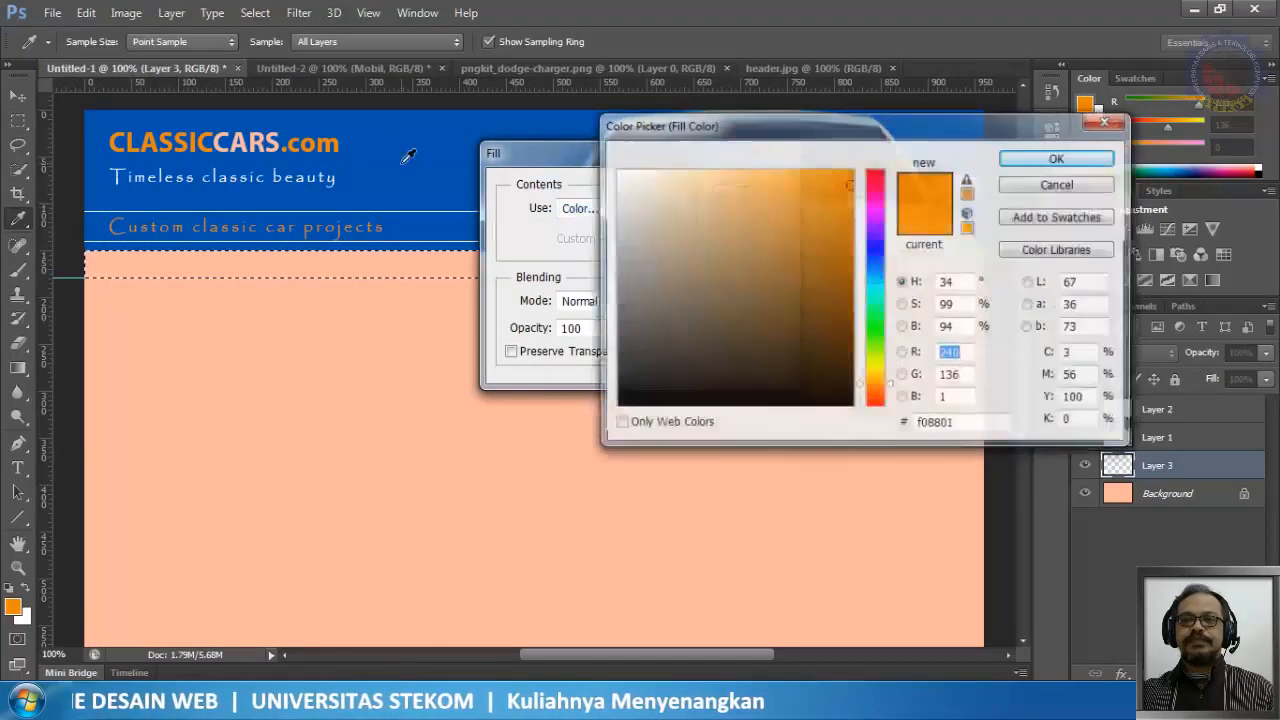
left_click(404, 156)
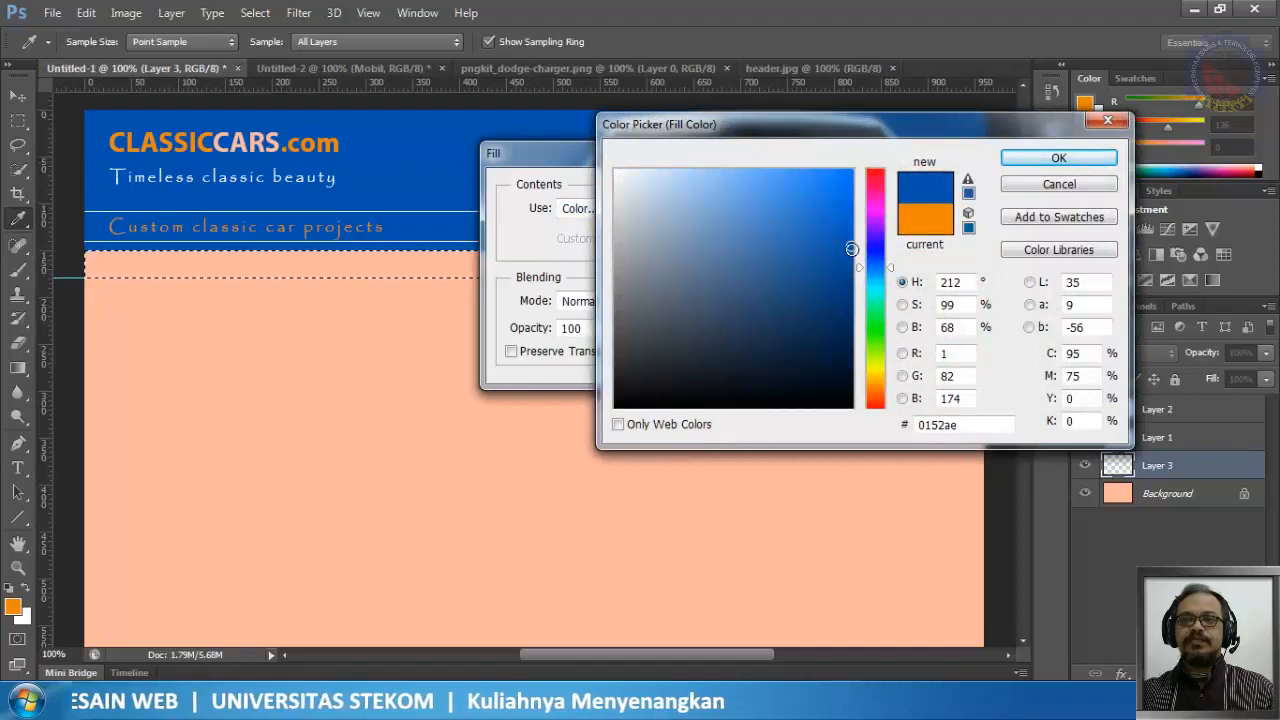
mouse_move(850, 247)
left_mouse_down()
mouse_move(813, 216)
mouse_move(872, 271)
mouse_move(880, 263)
left_mouse_up()
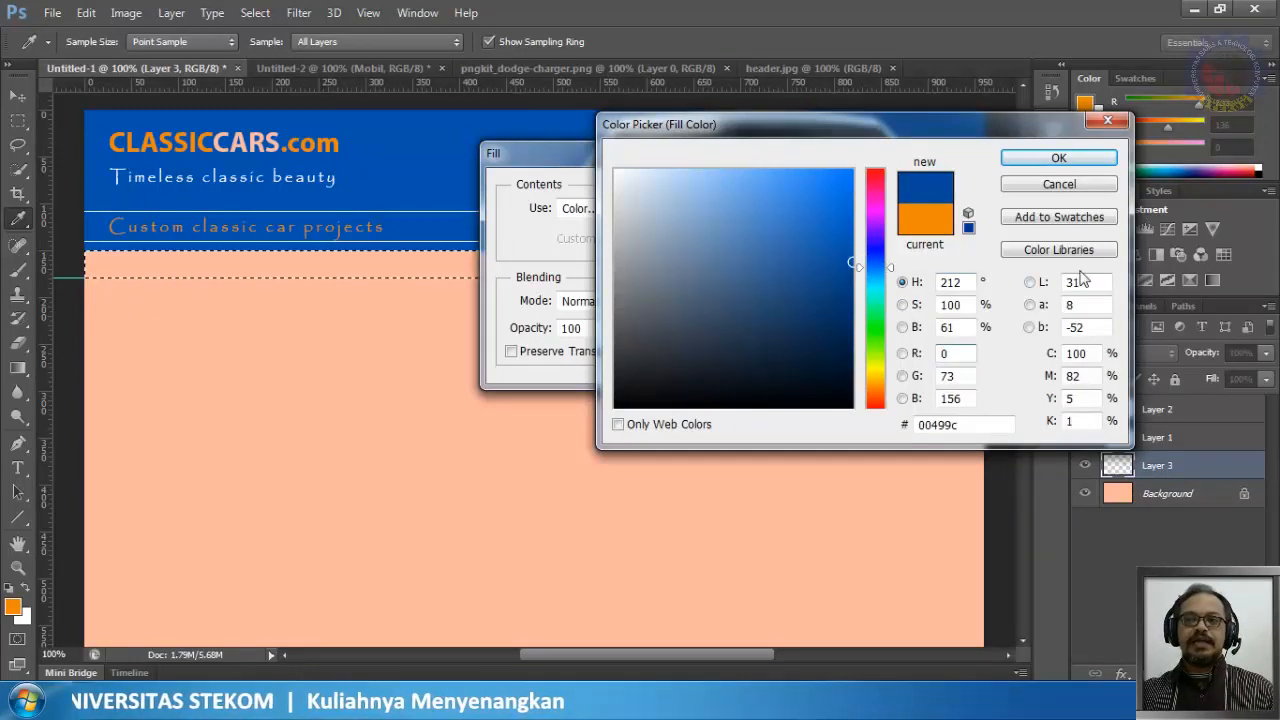
mouse_move(830, 280)
left_mouse_down()
mouse_move(880, 296)
mouse_move(913, 281)
left_mouse_up()
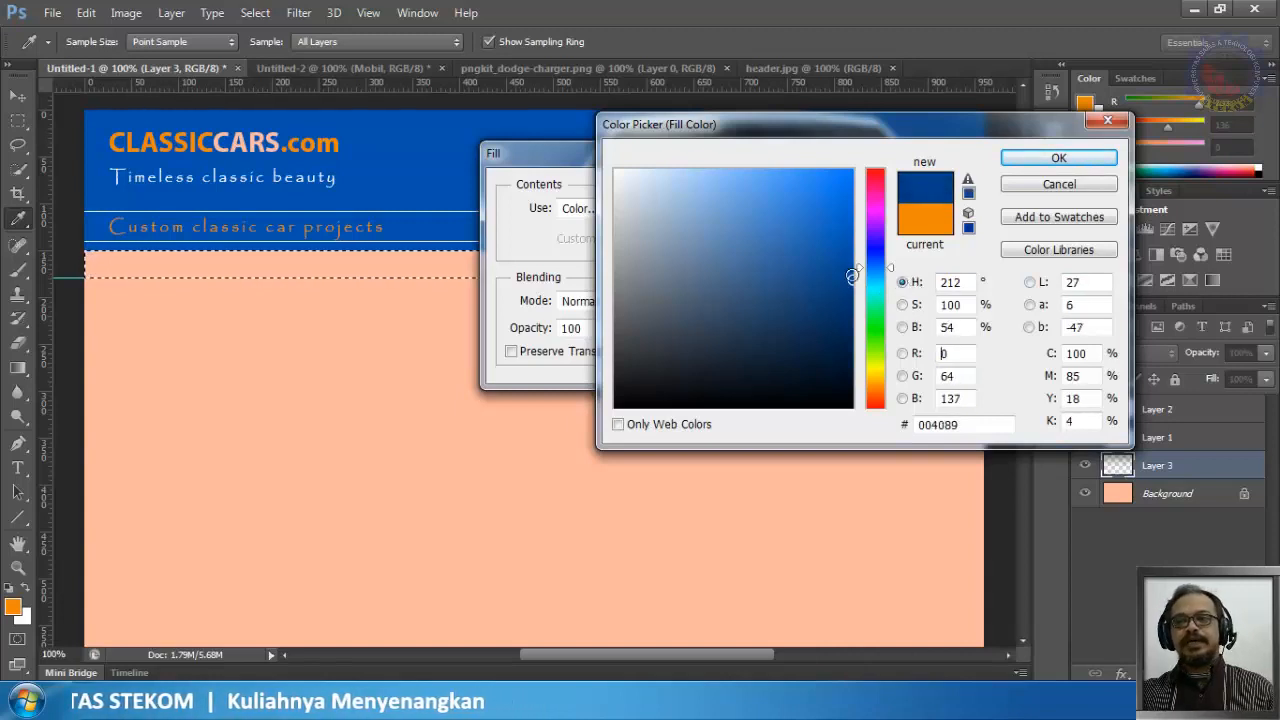
left_click(831, 291)
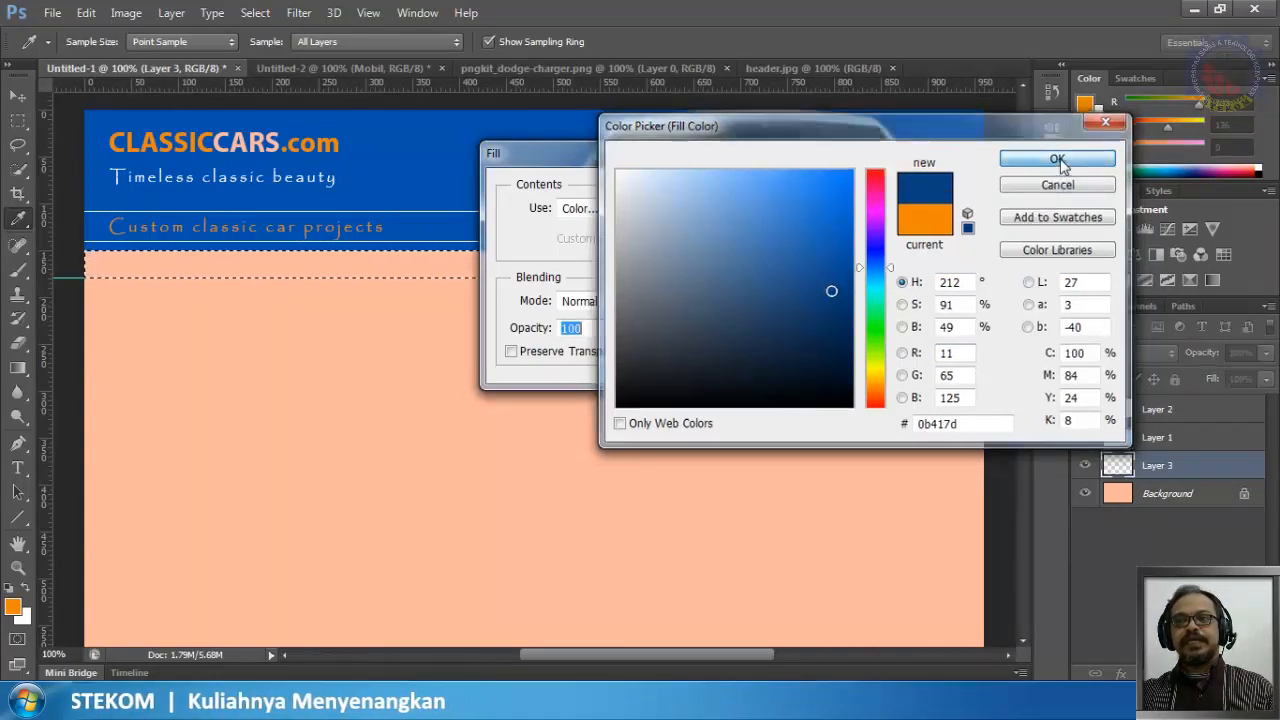
left_click(1059, 158)
left_click(731, 198)
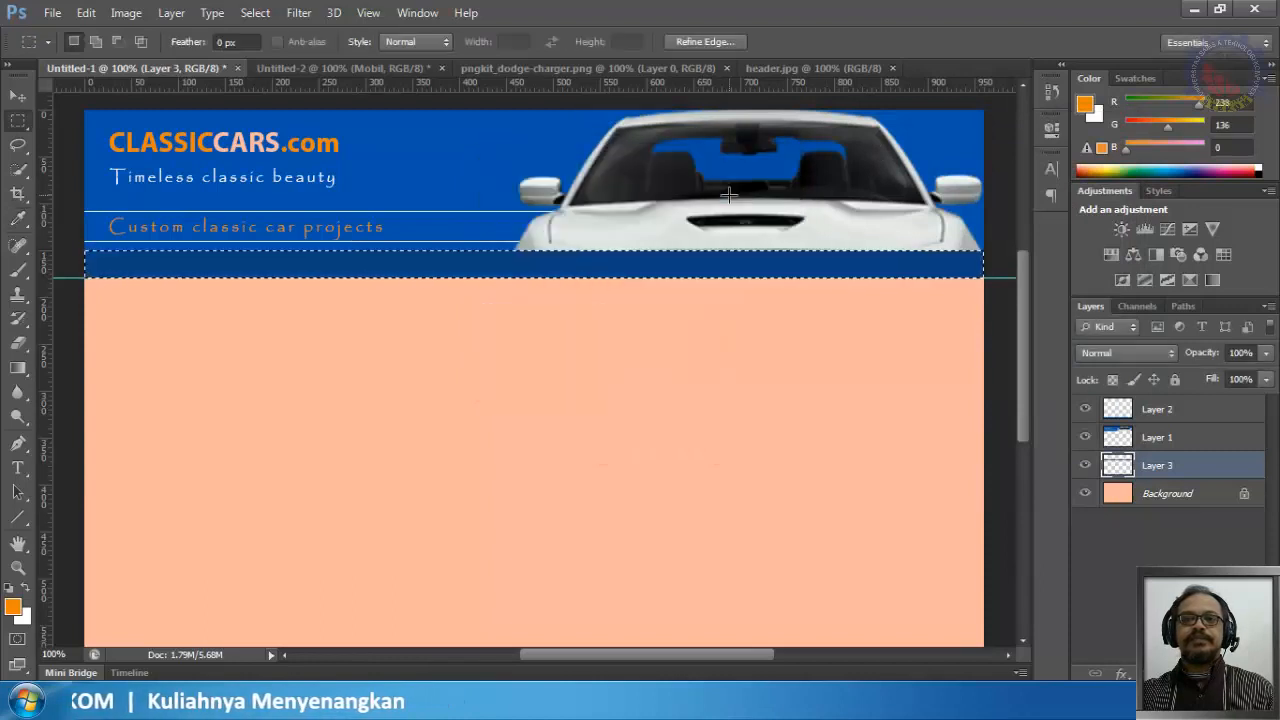
key("ctrl+d")
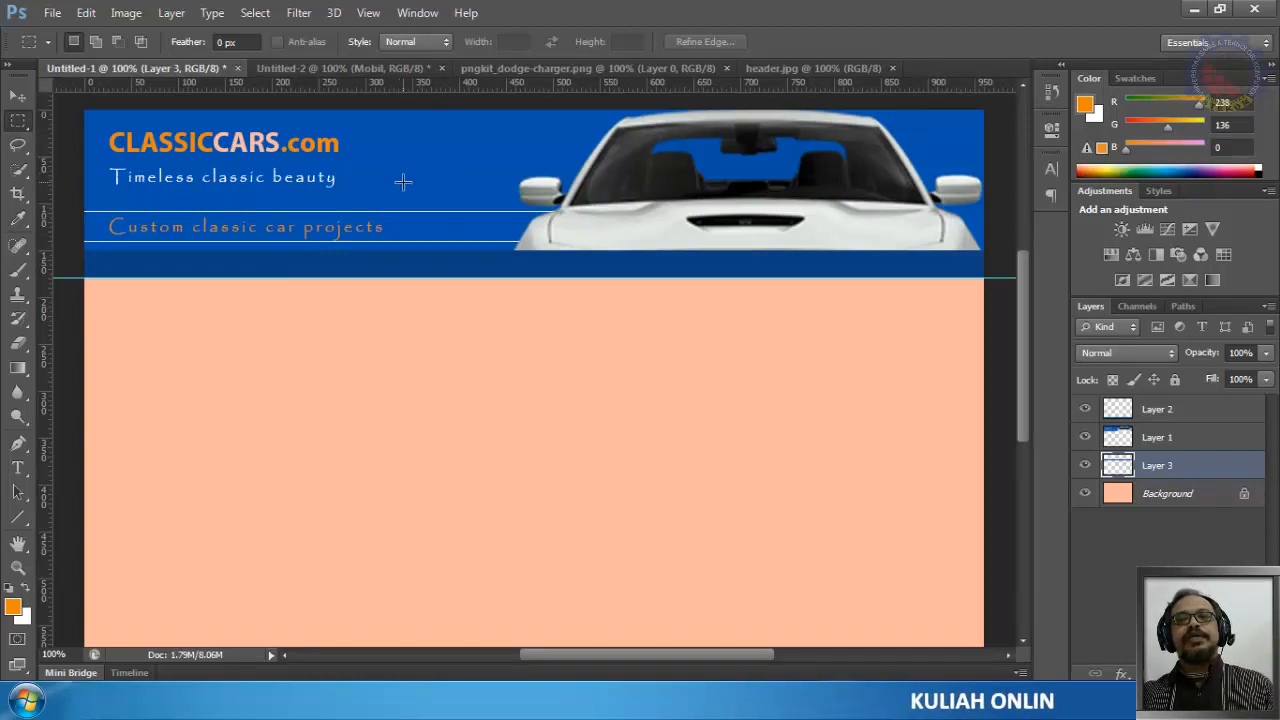
Step: Look through the open header.jpg, pngkit_dodge-charger.png and Untitled-2 documents, and return to the Untitled-1 page layout
left_click(764, 69)
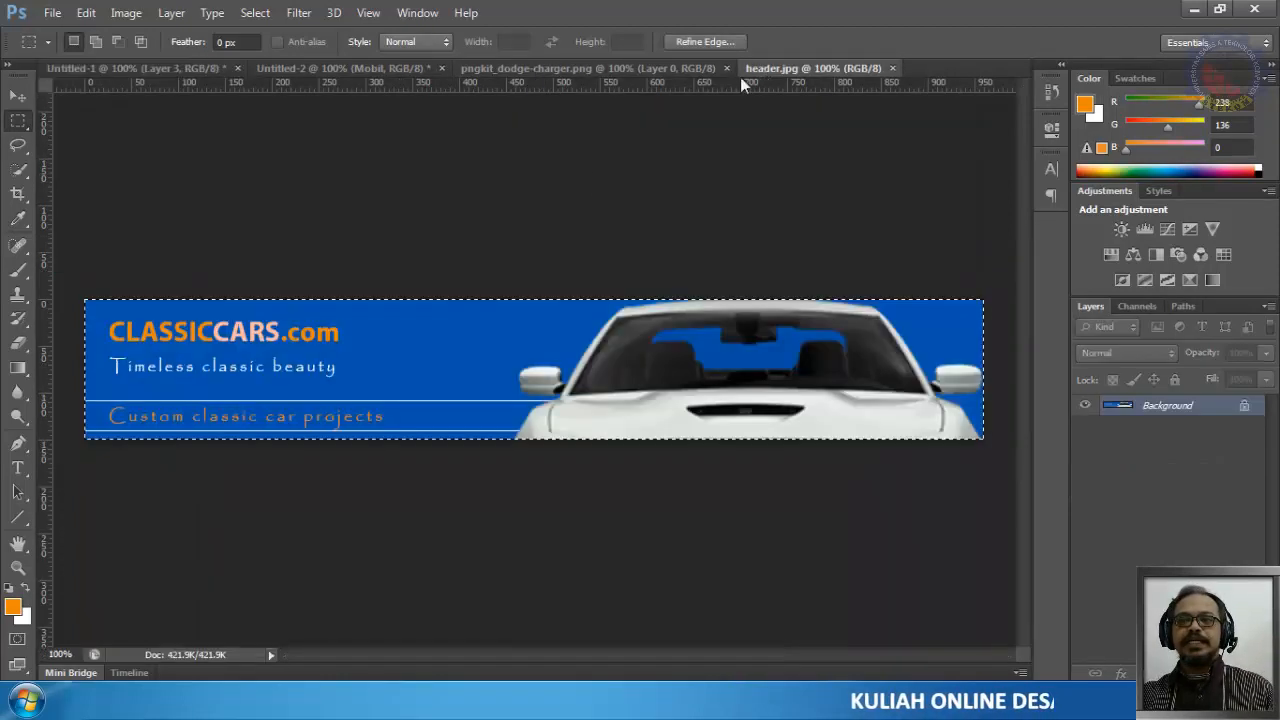
left_click(614, 68)
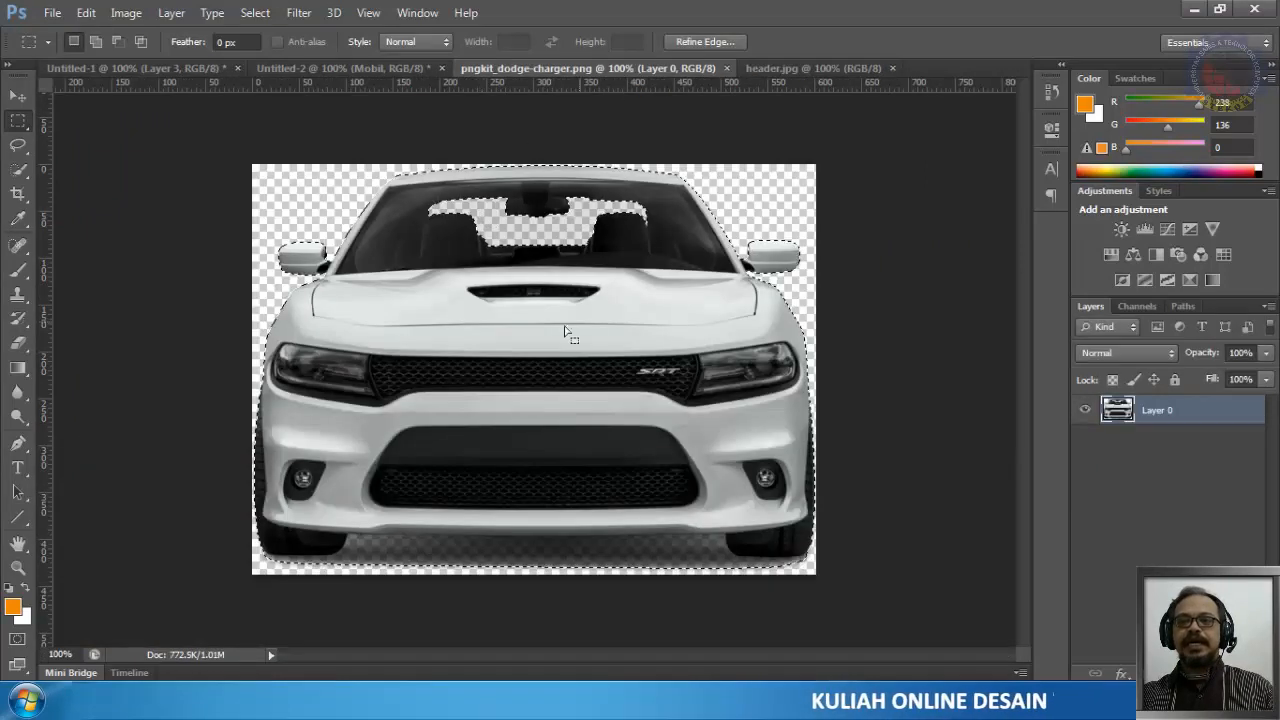
left_click(365, 69)
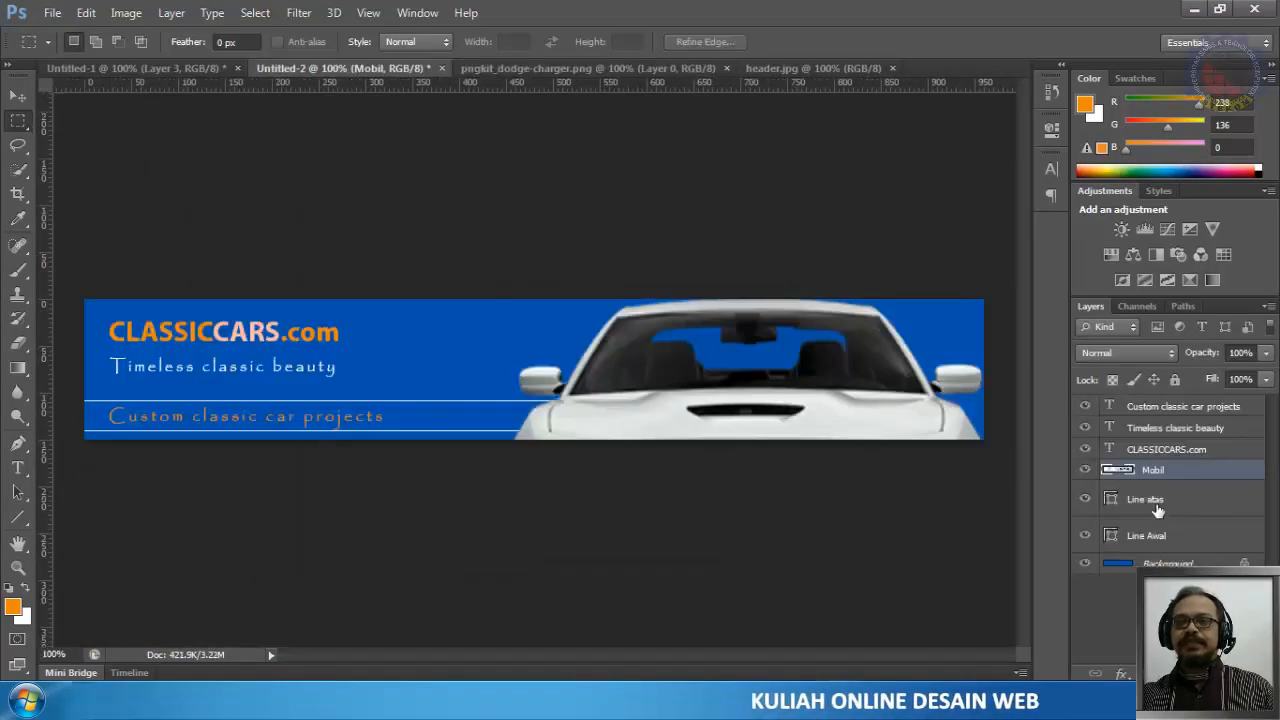
left_click(140, 68)
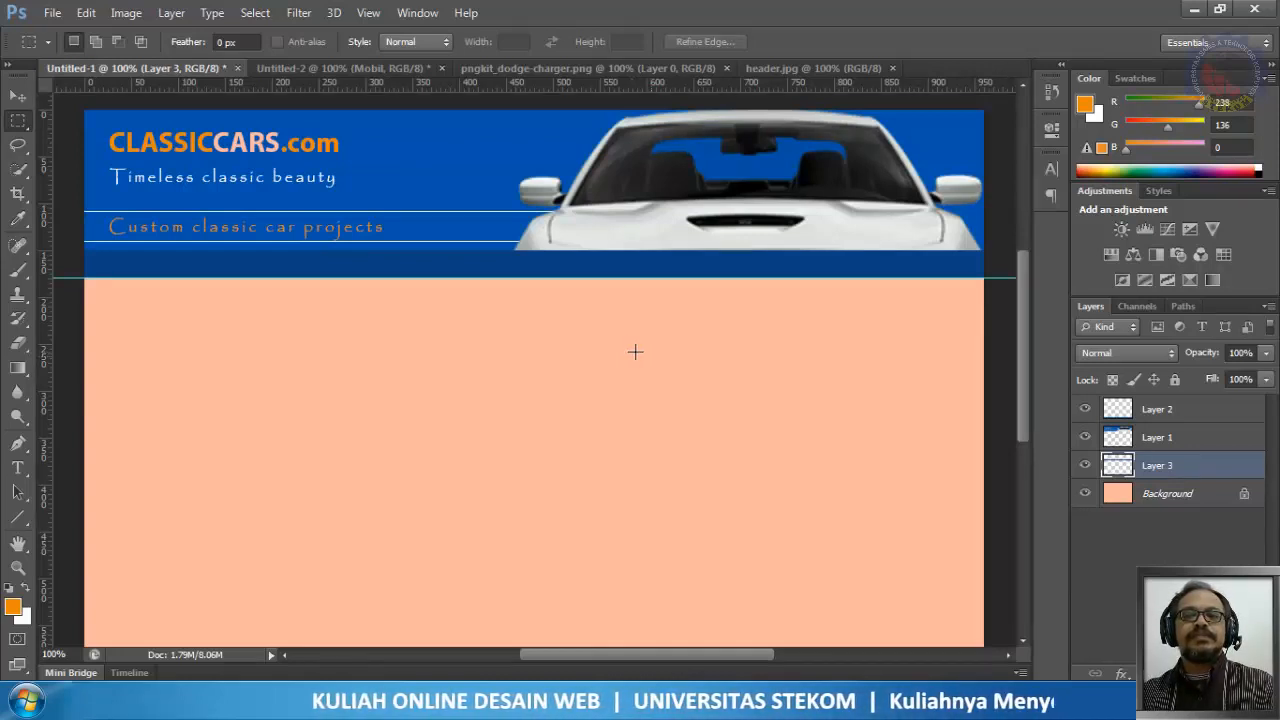
Step: Refill the Layer 3 strip below the header with the header's blue #0152ae, sampled from the banner, and deselect it
left_click(1114, 468, "ctrl")
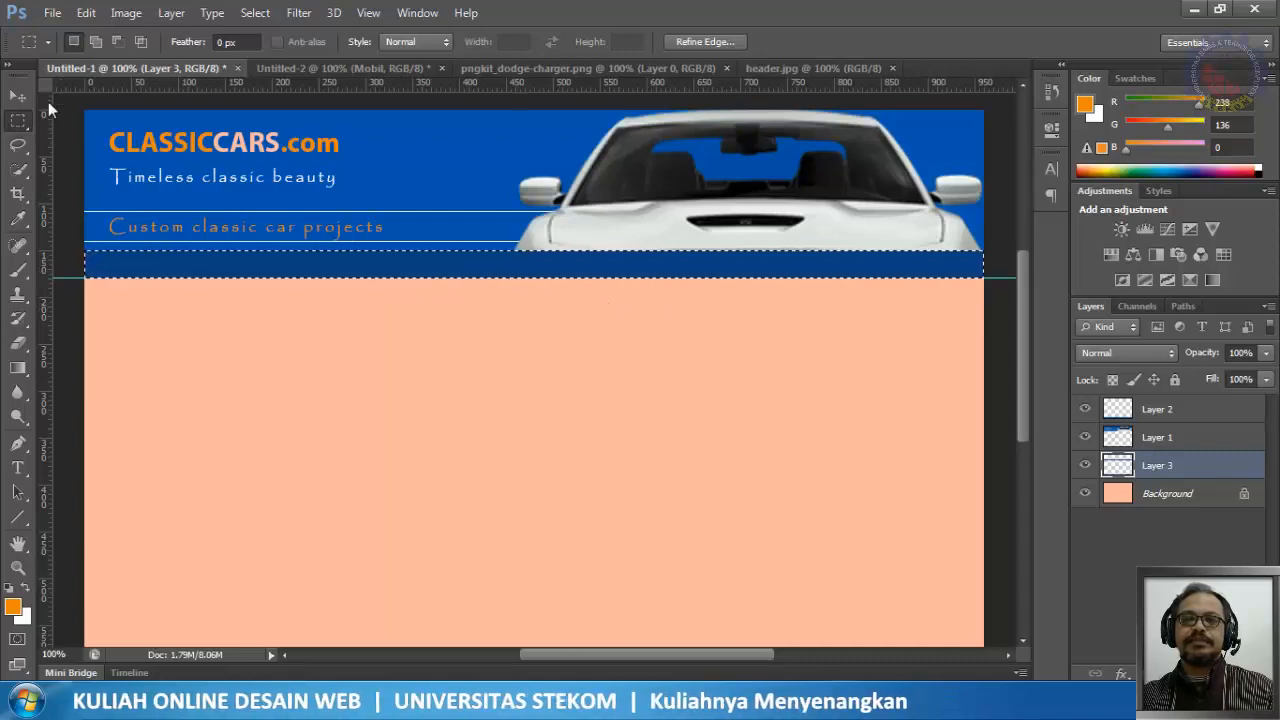
left_click(84, 13)
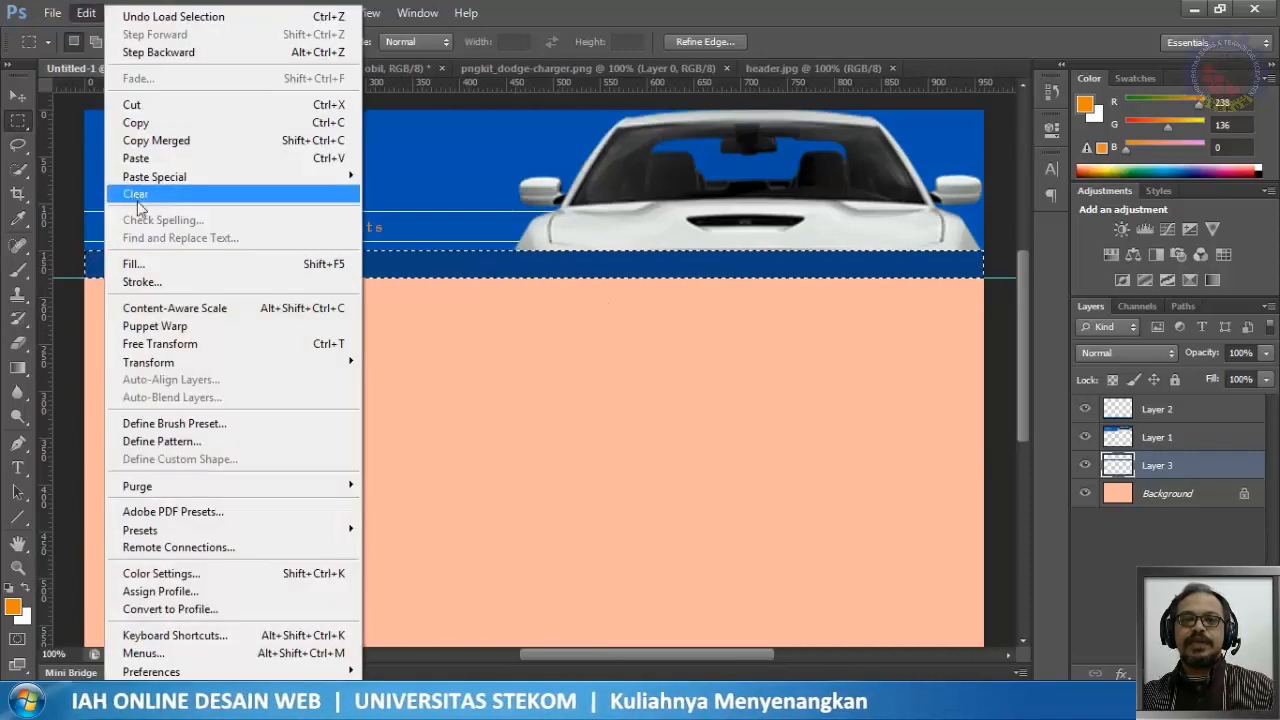
left_click(134, 263)
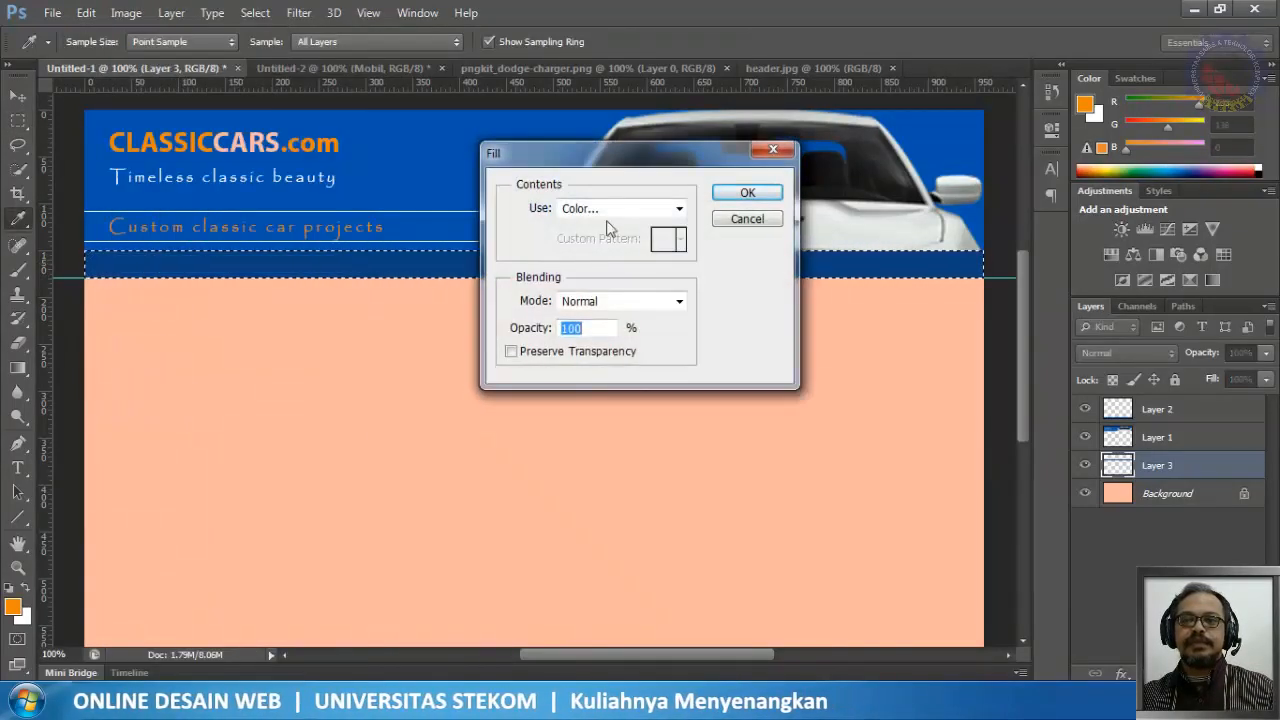
left_click(607, 208)
left_click(606, 262)
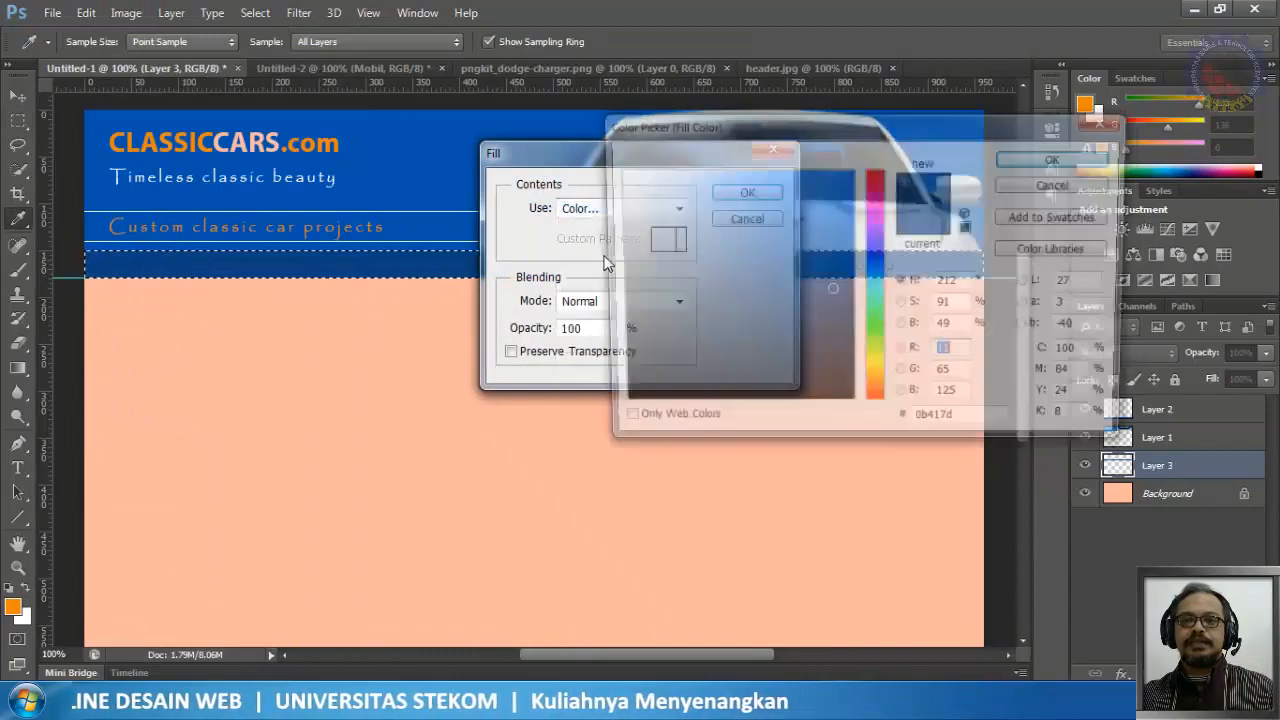
left_click(418, 160)
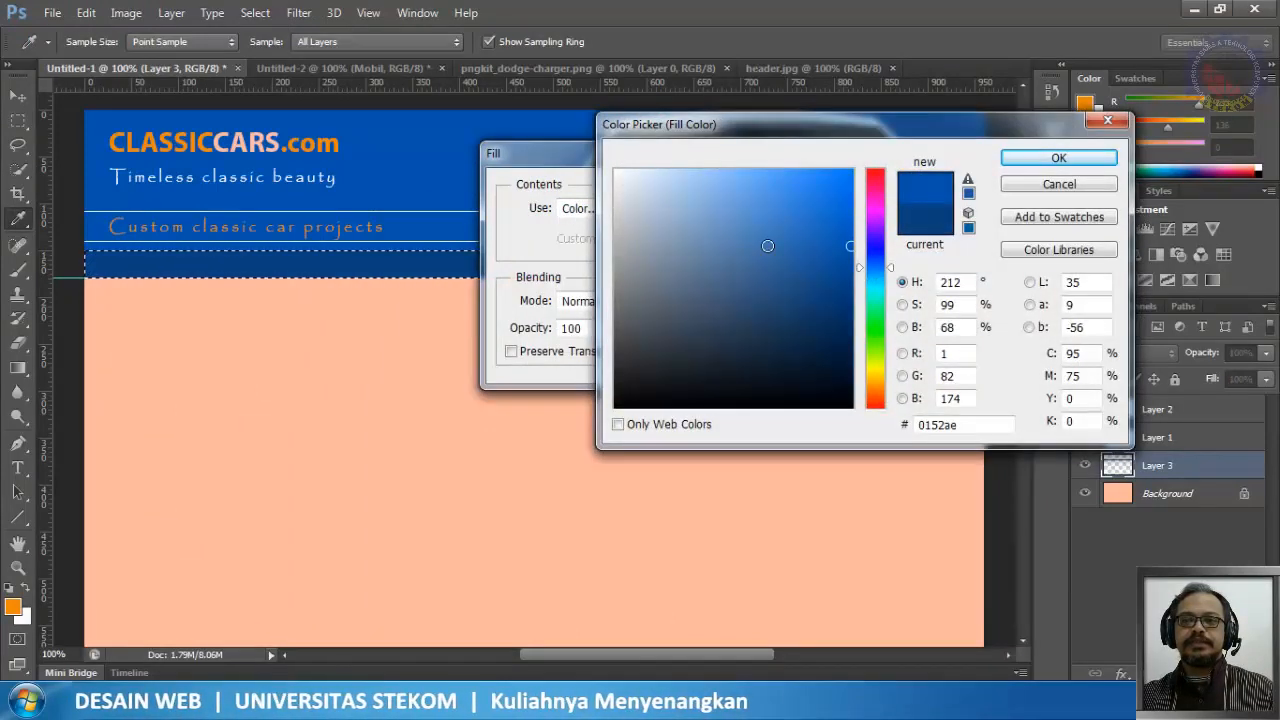
left_click(1058, 158)
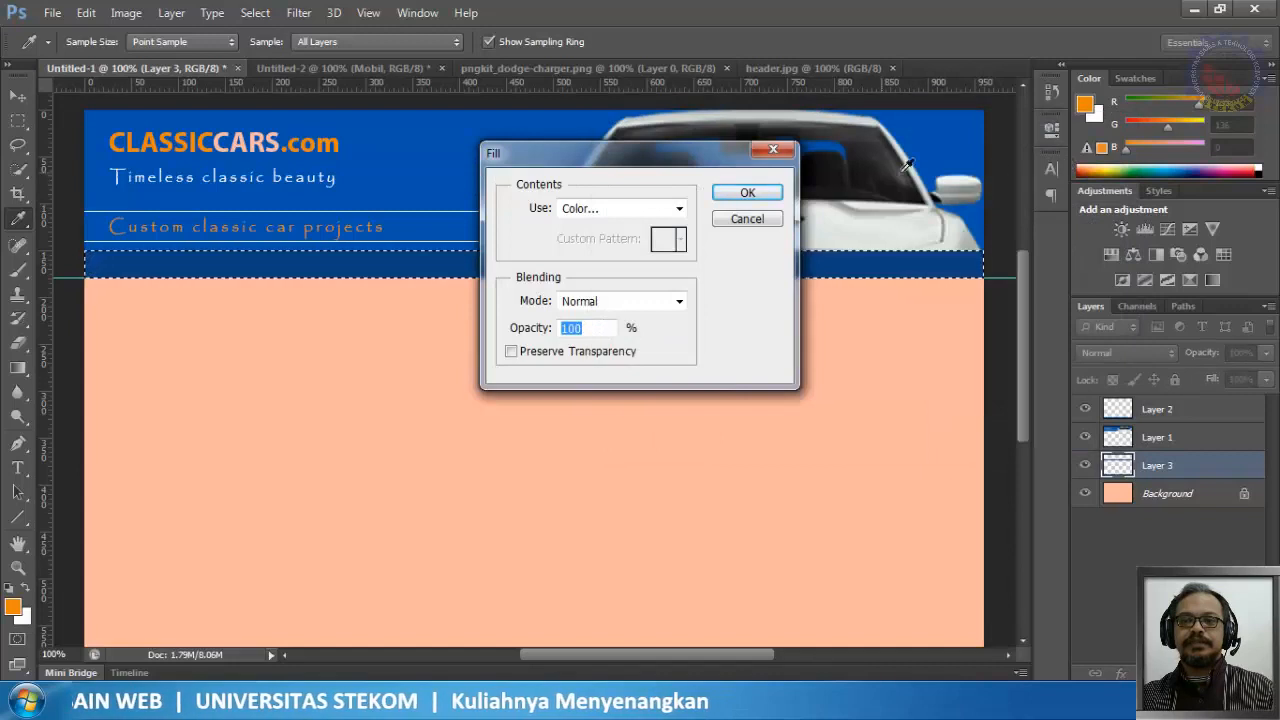
left_click(747, 193)
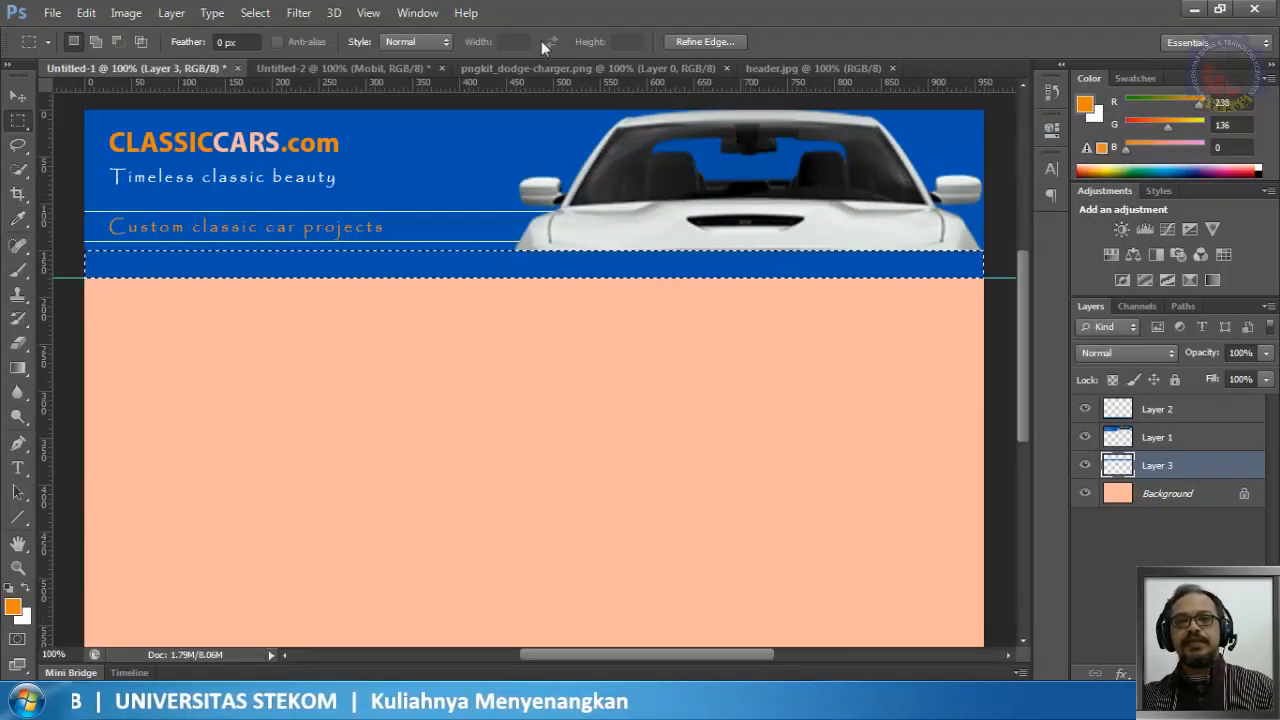
left_click(262, 14)
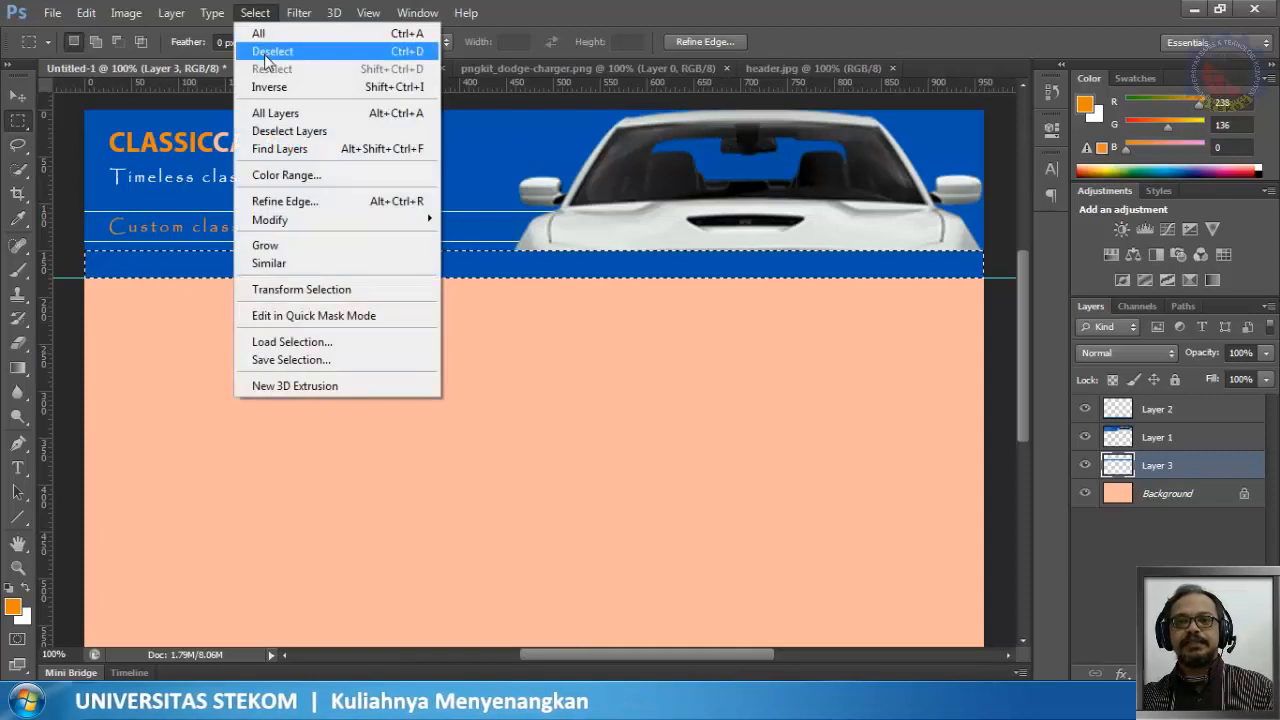
left_click(268, 52)
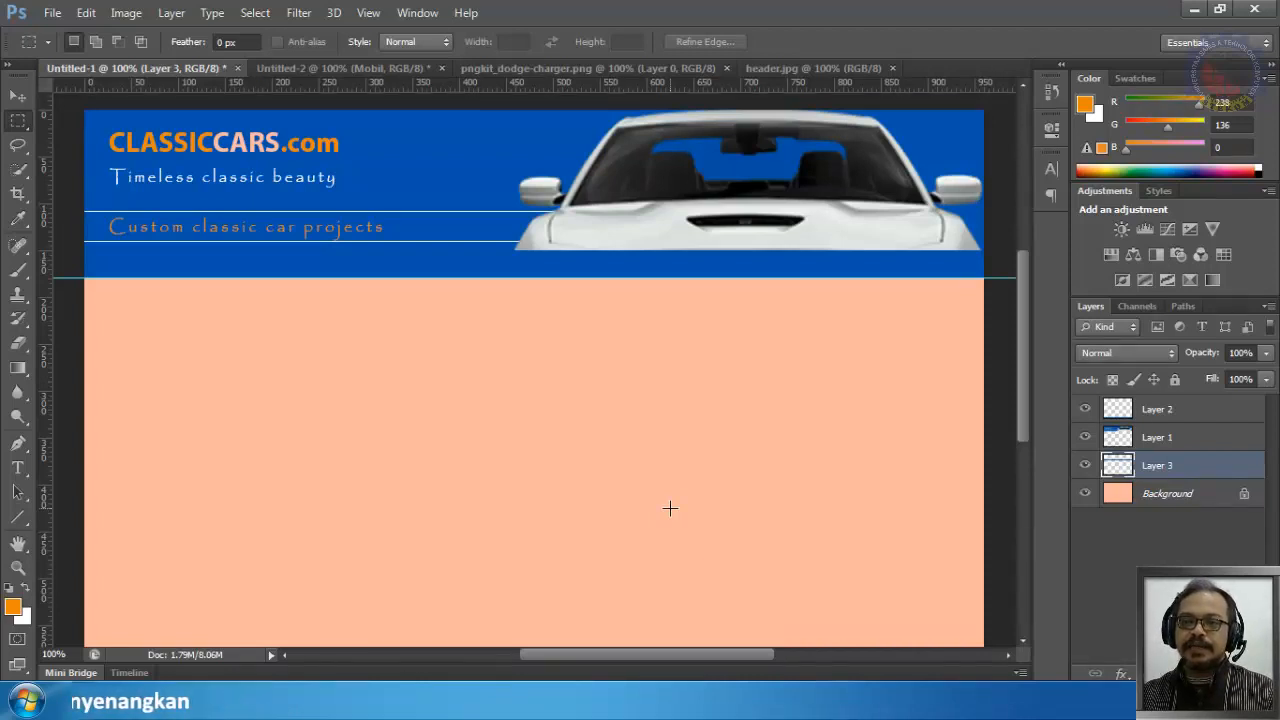
Step: Nudge the Layer 3 strip up and down with the Move tool, testing its fit between the header's lower edge and the guide
left_click(19, 99)
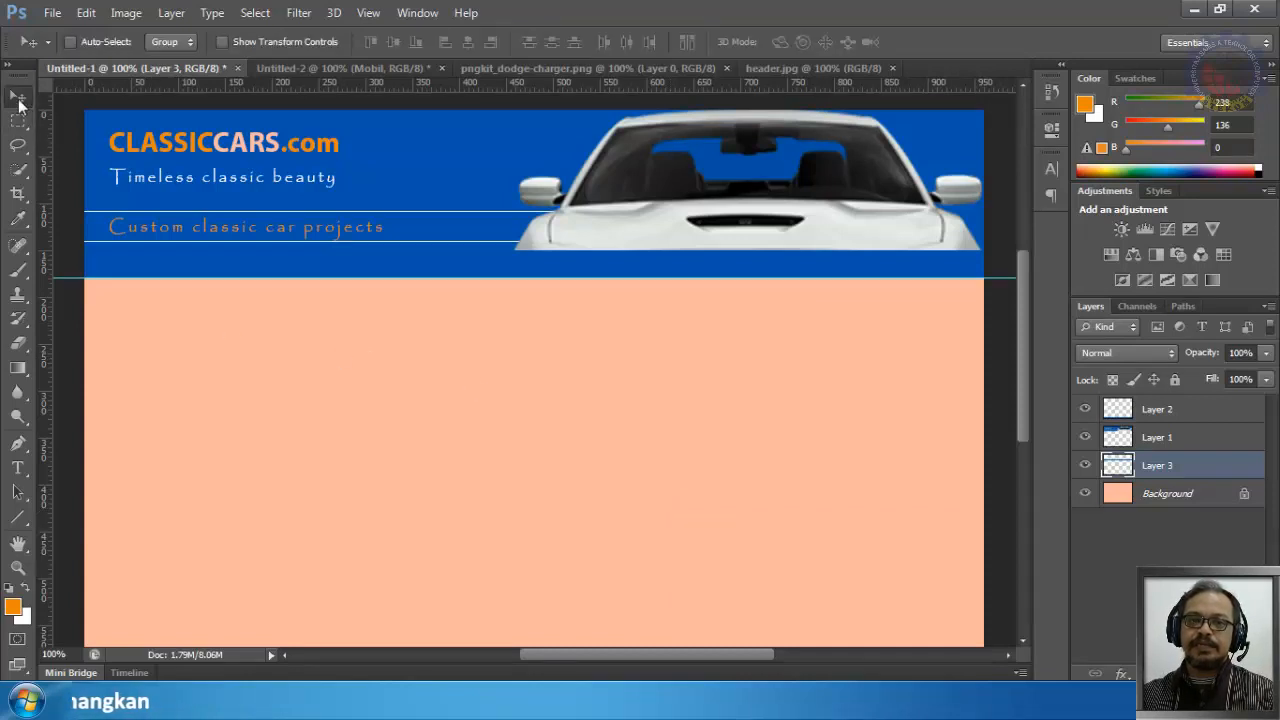
key("shift+Up")
key("shift+Up")
key("shift+Up")
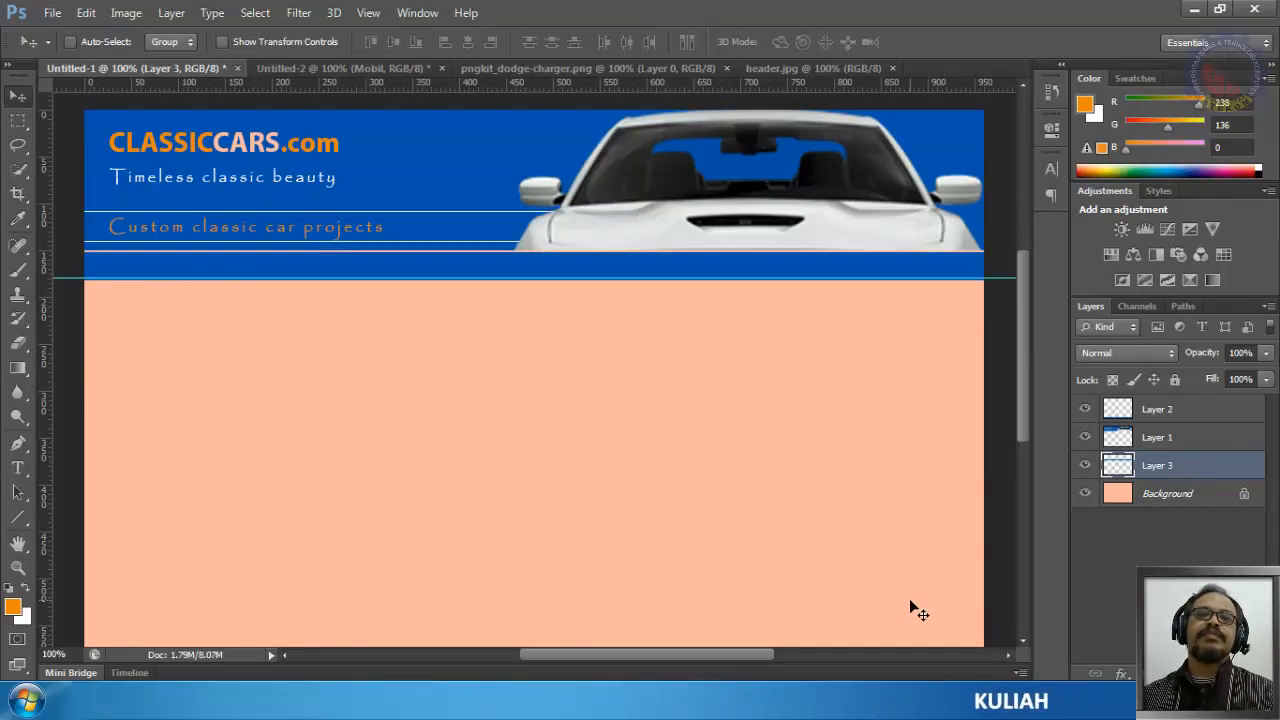
key("Up")
key("Up")
key("Up")
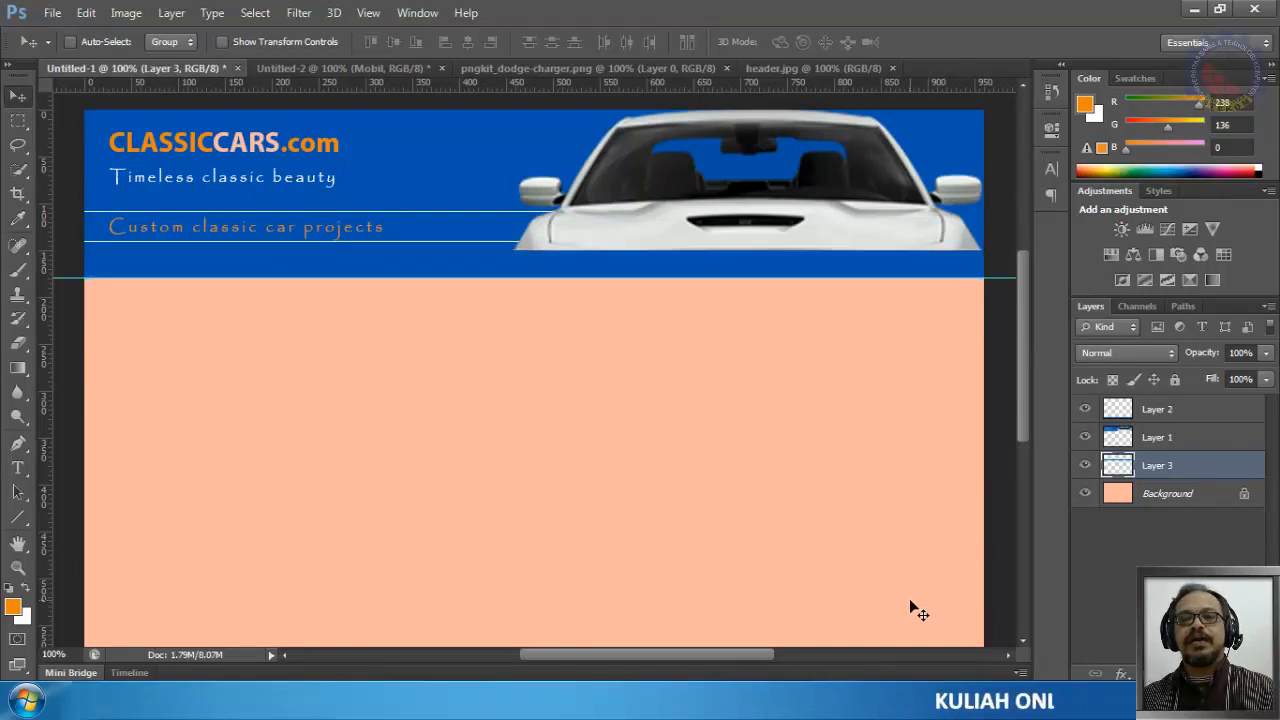
key("Up")
key("Up")
key("Up")
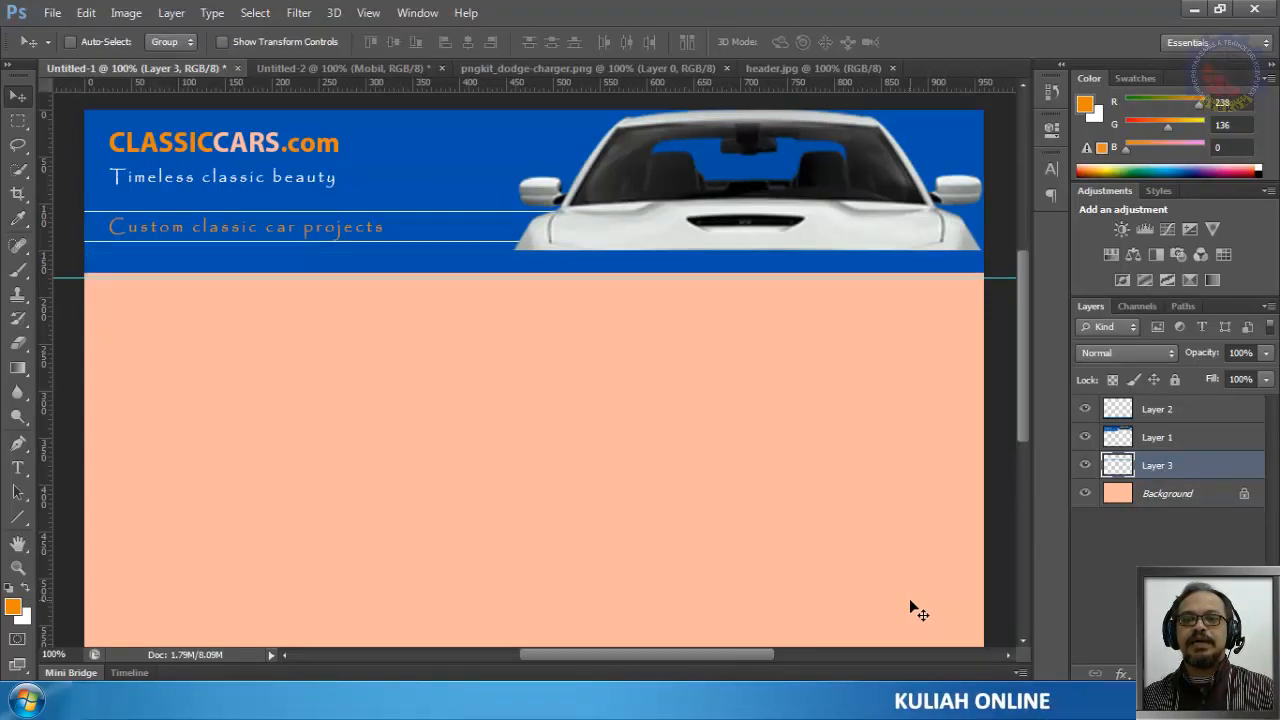
key("Down")
key("Down")
key("Down")
key("Down")
key("Down")
key("Down")
key("Down")
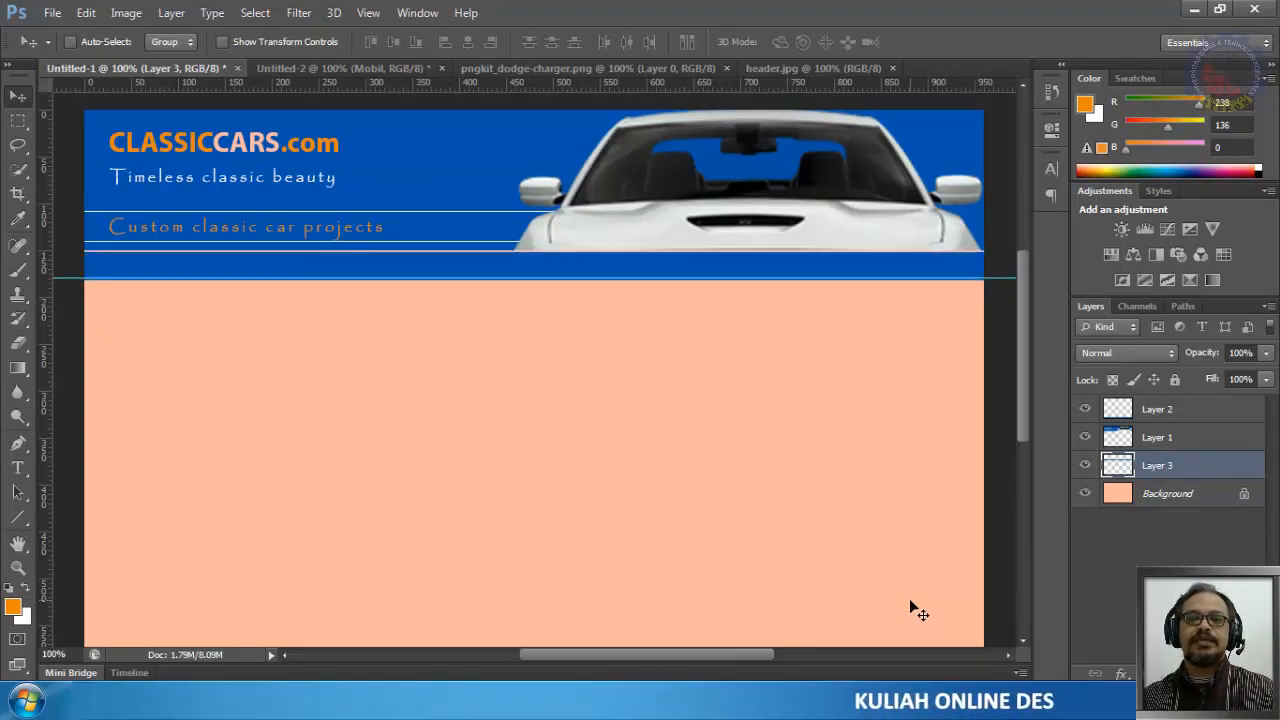
key("Up")
key("Up")
key("Up")
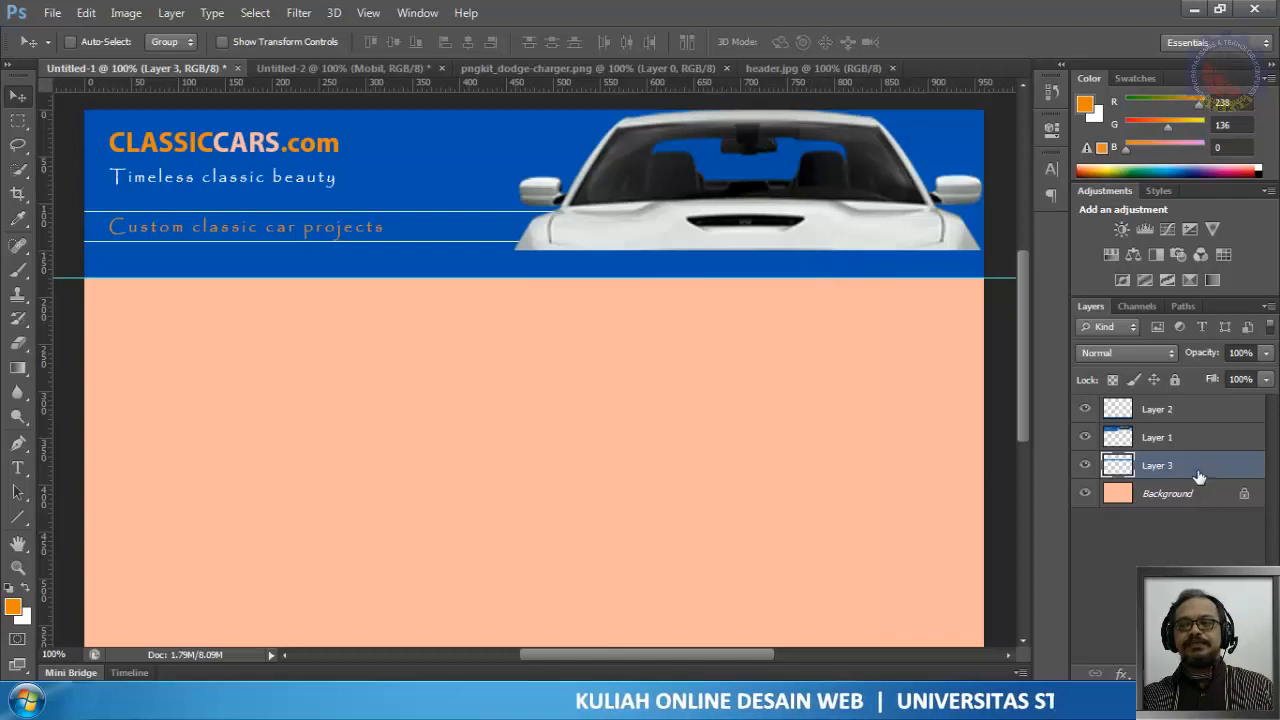
Step: Hide the Layer 3 strip and remove the horizontal guide below the header
left_click(1084, 466)
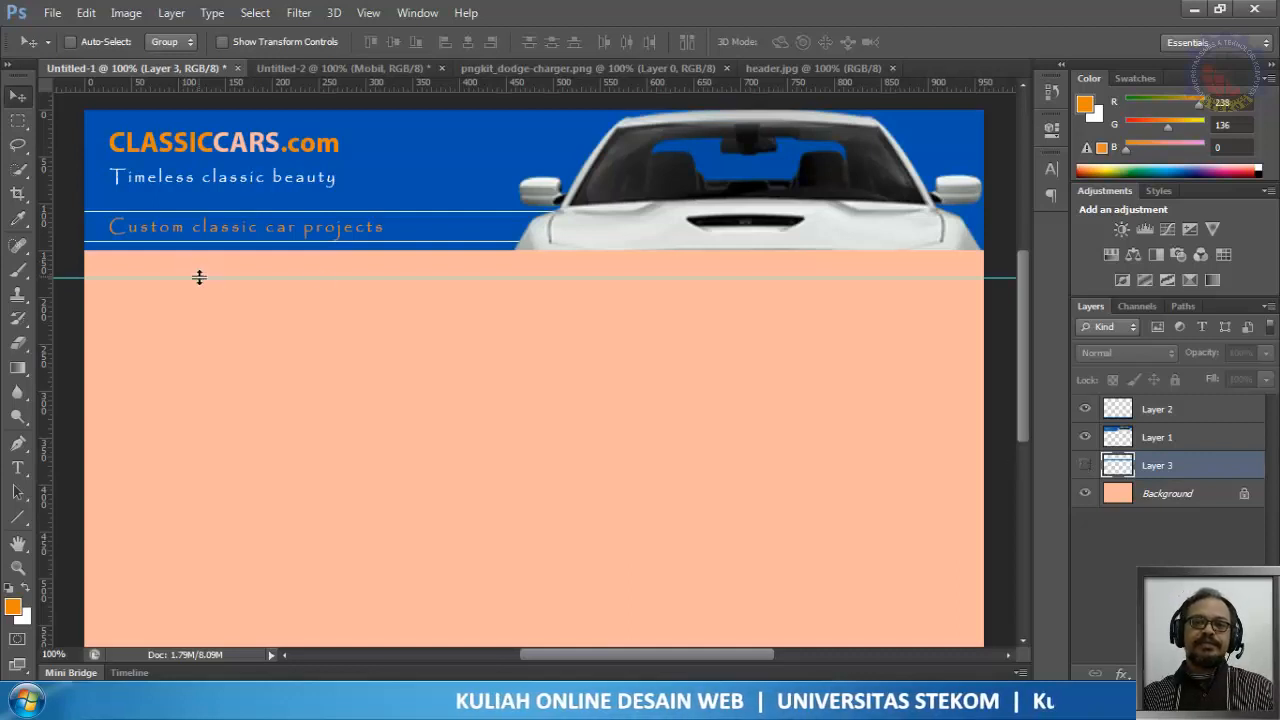
left_click_drag(198, 276, 233, 78)
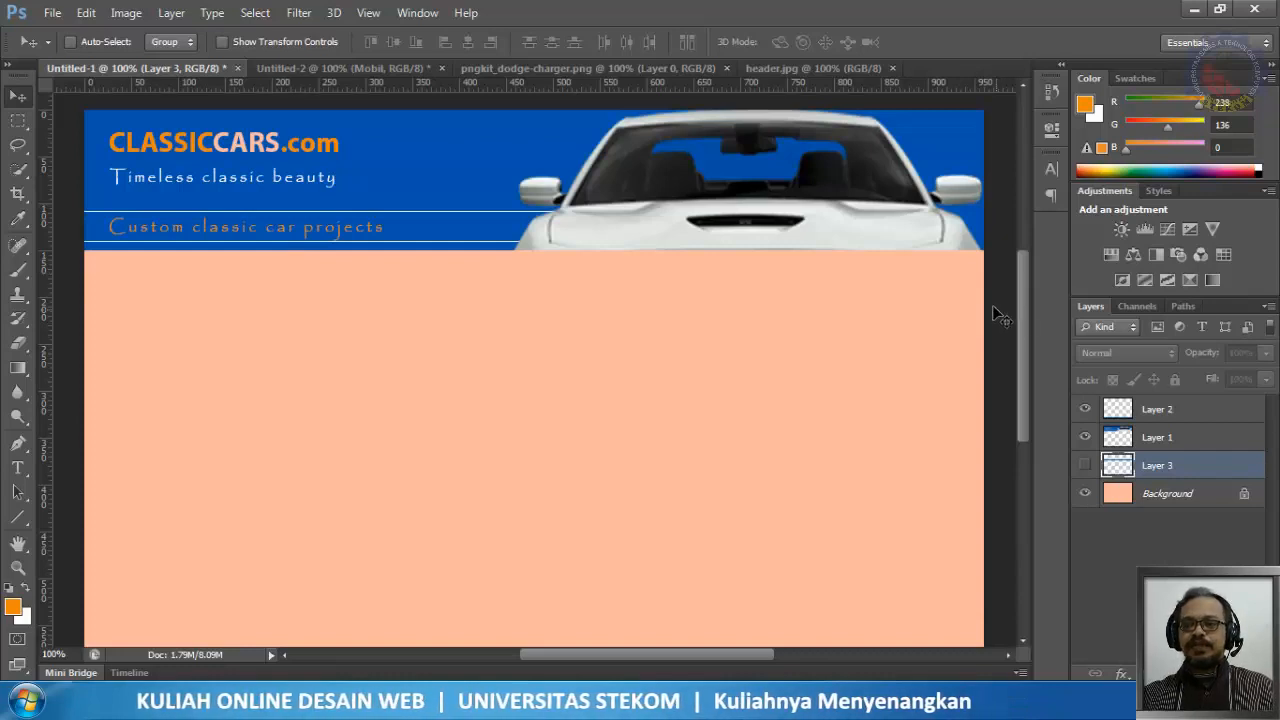
Step: Add the text HOME on the peach area below the header, as a text layer above Layer 2
left_click(1150, 416)
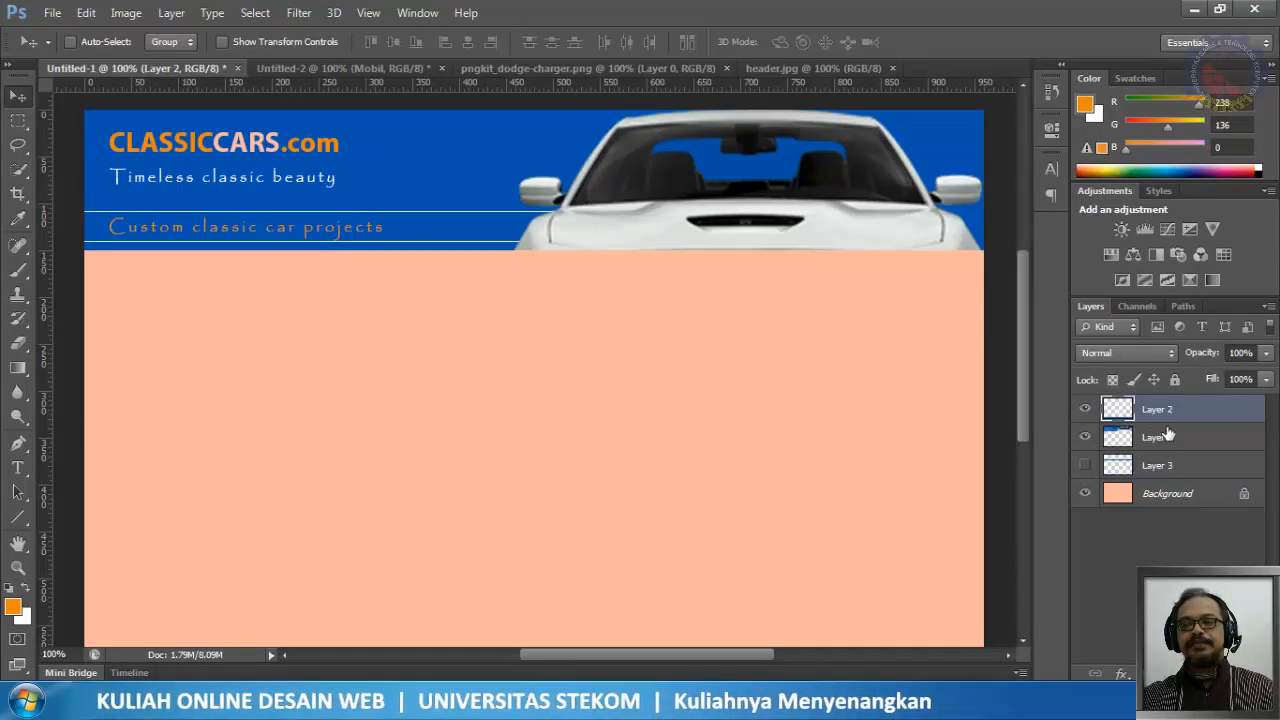
left_click(1160, 476)
left_click(1153, 415)
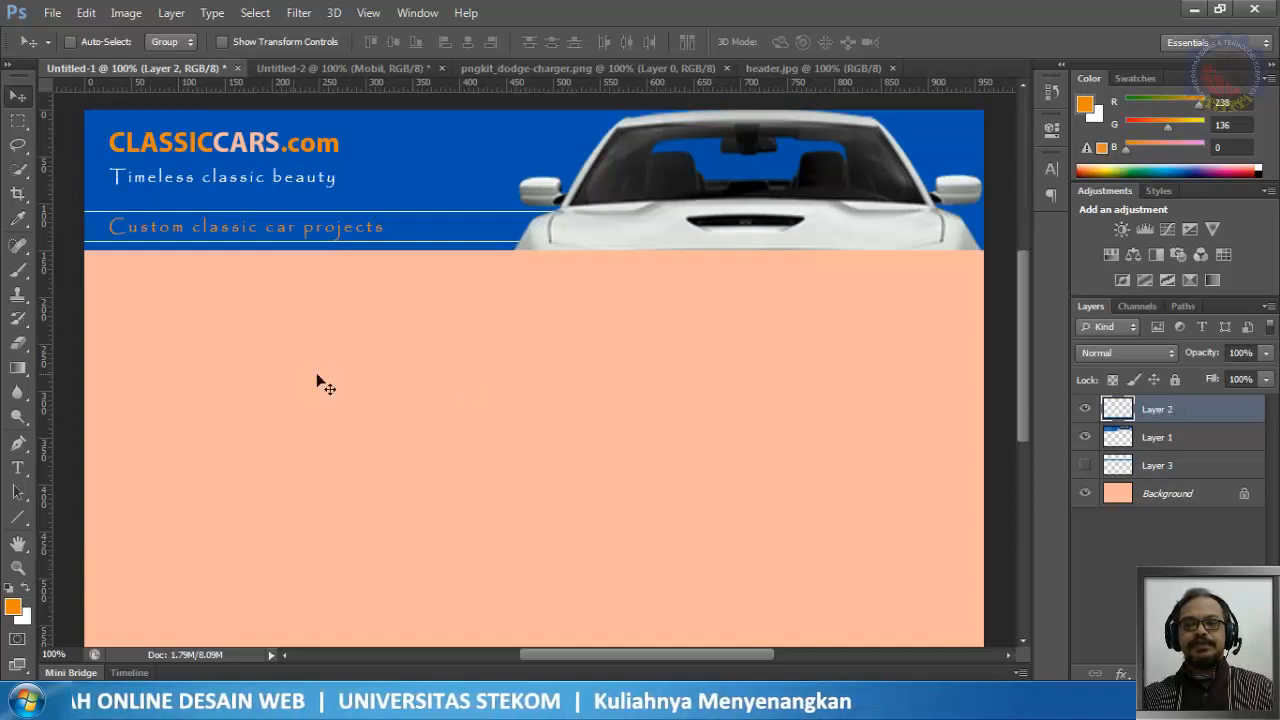
left_click(18, 467)
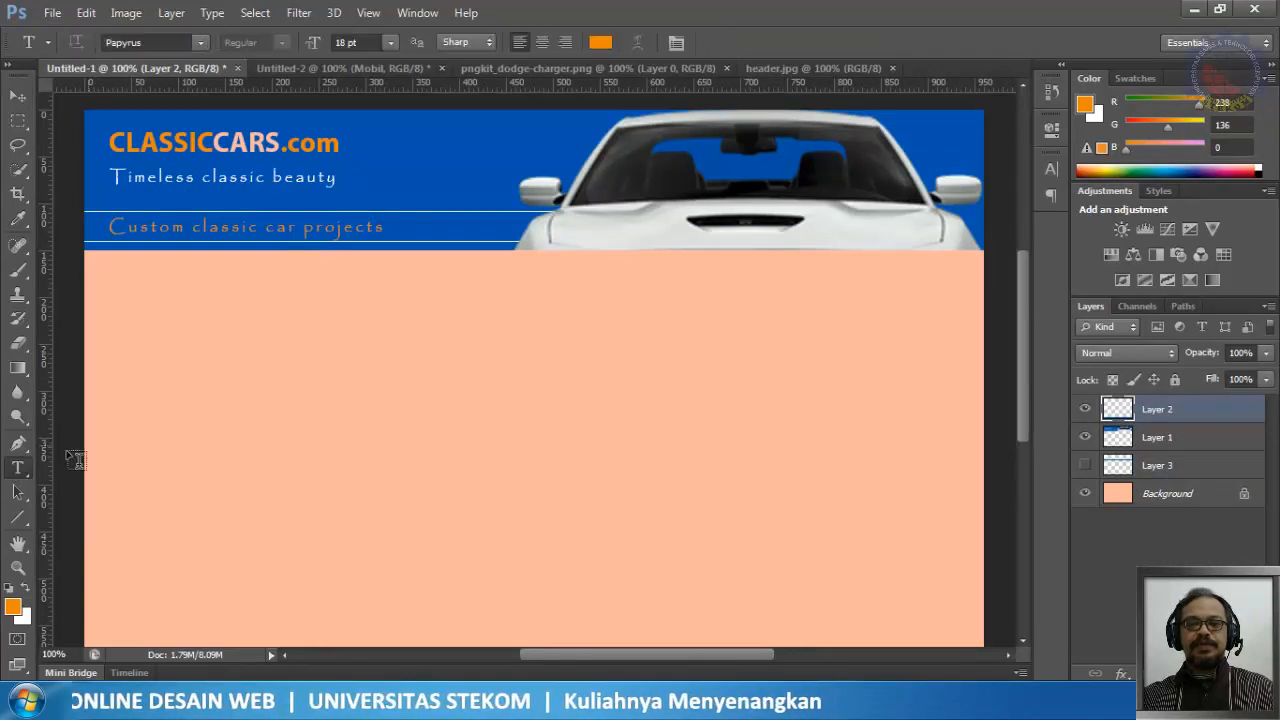
left_click(339, 361)
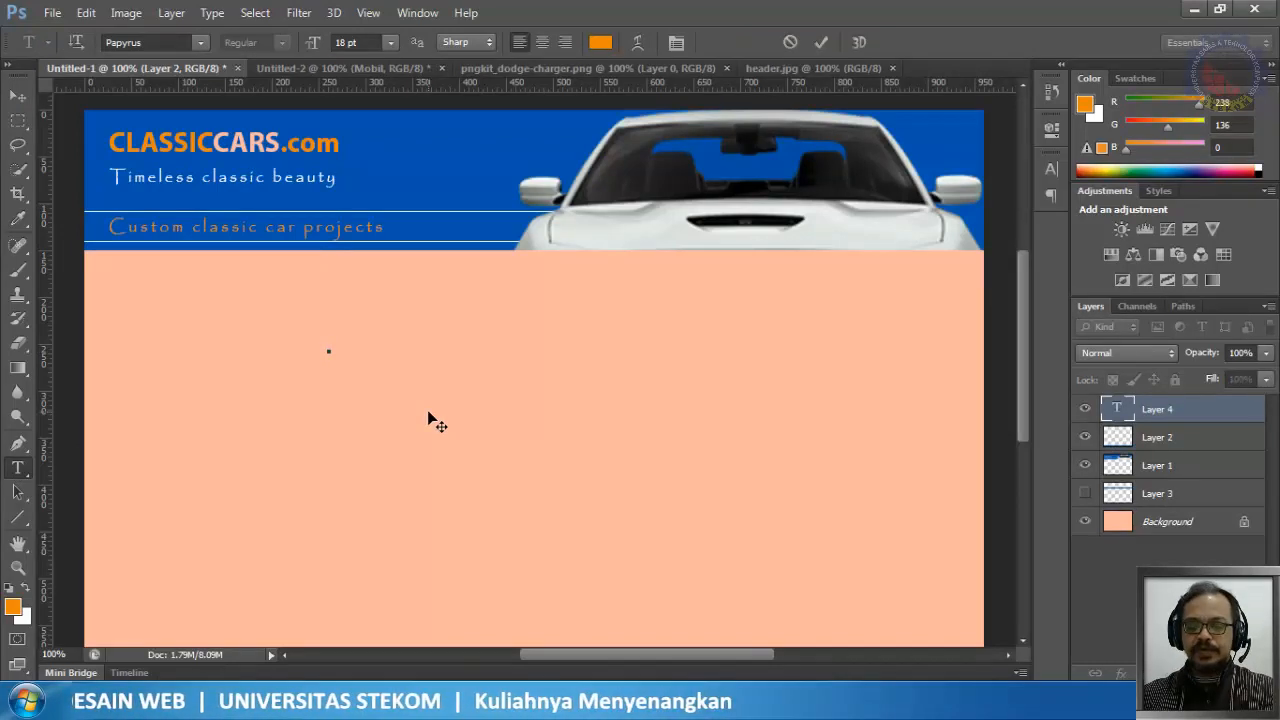
type("HOM")
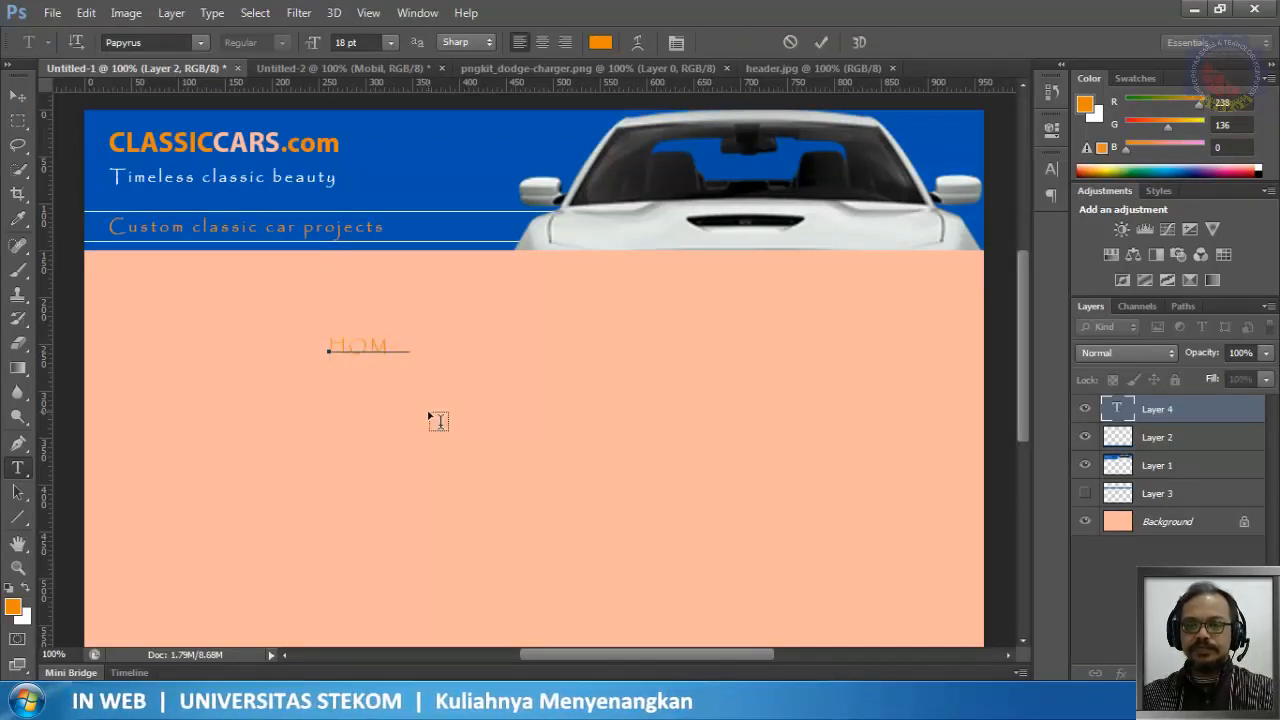
type("E")
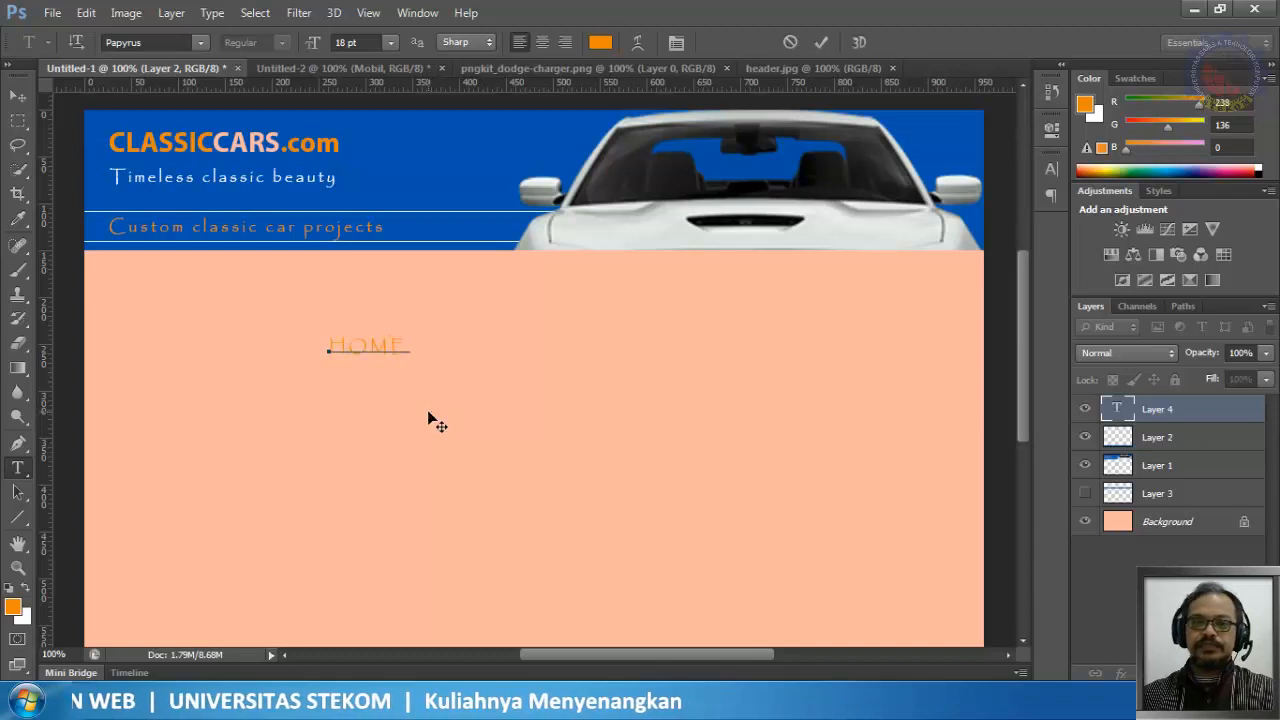
left_click(821, 43)
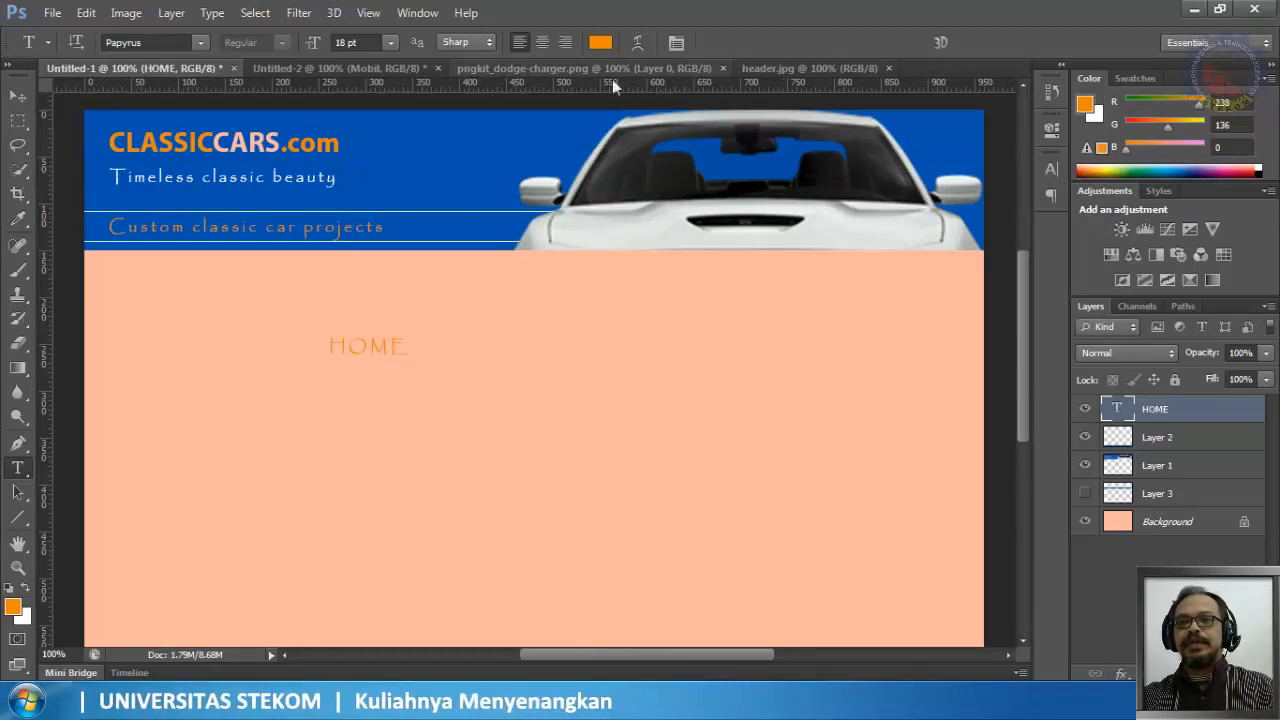
Step: Set the HOME text's color to the dark blue #00438f, based on the header's blue
left_click(600, 46)
left_click(476, 160)
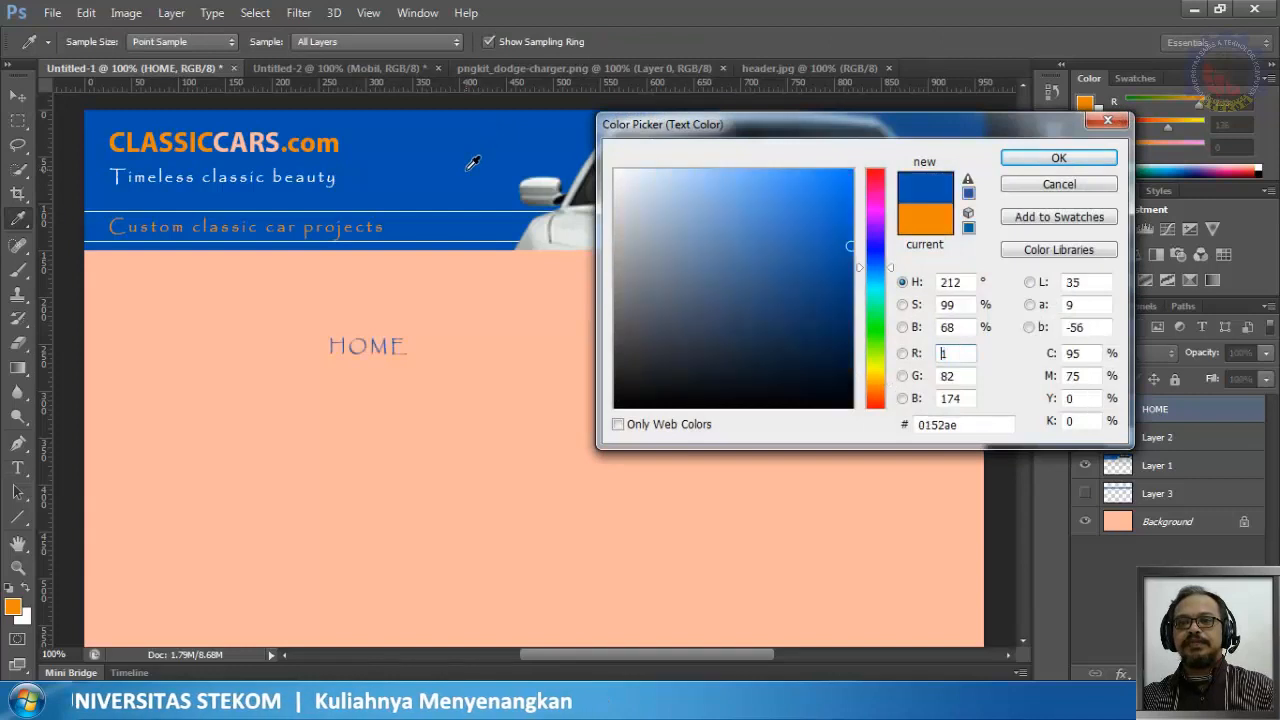
left_click(852, 273)
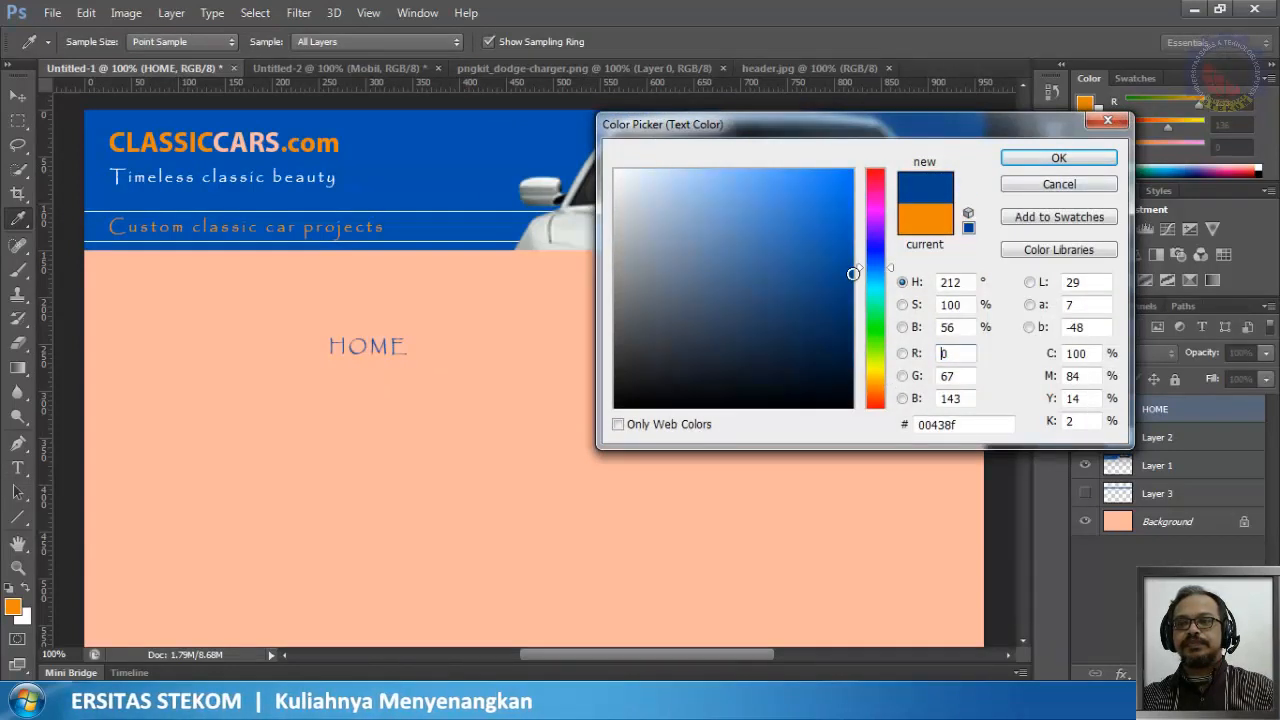
left_click(1058, 158)
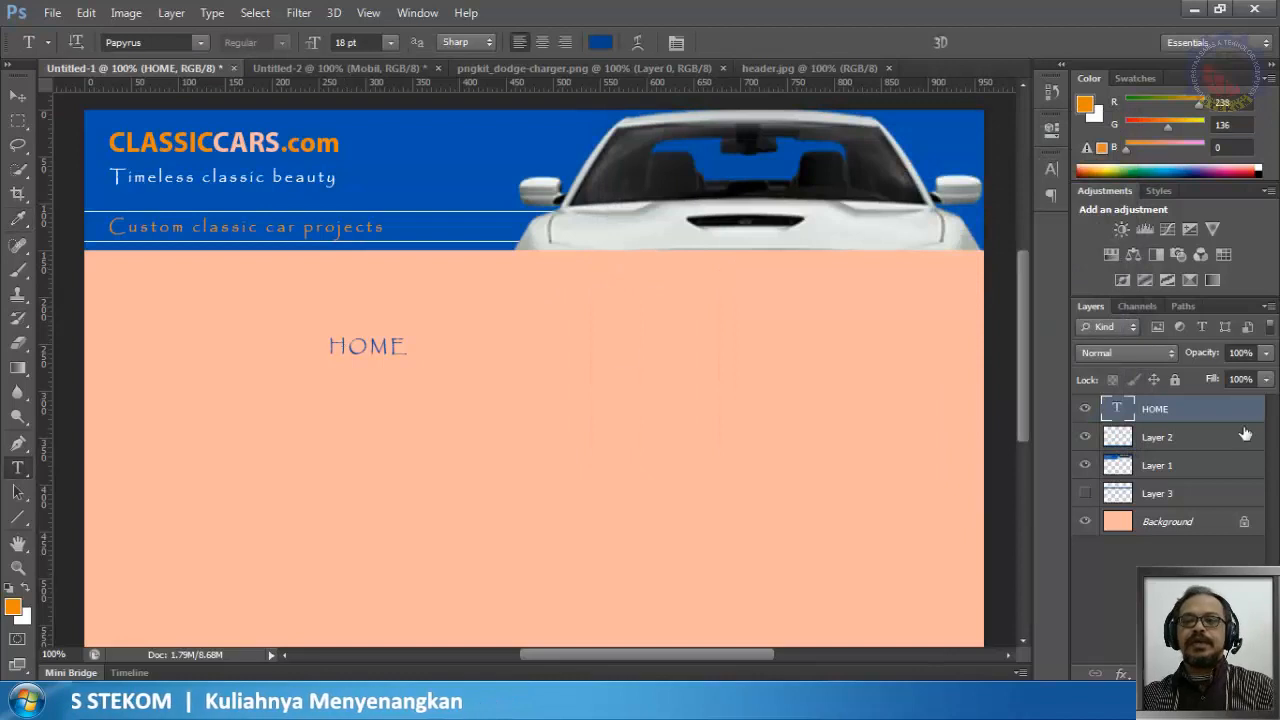
Step: Change the HOME text's font to Myriad Pro in the Bold style
double_click(1117, 408)
left_click(172, 43)
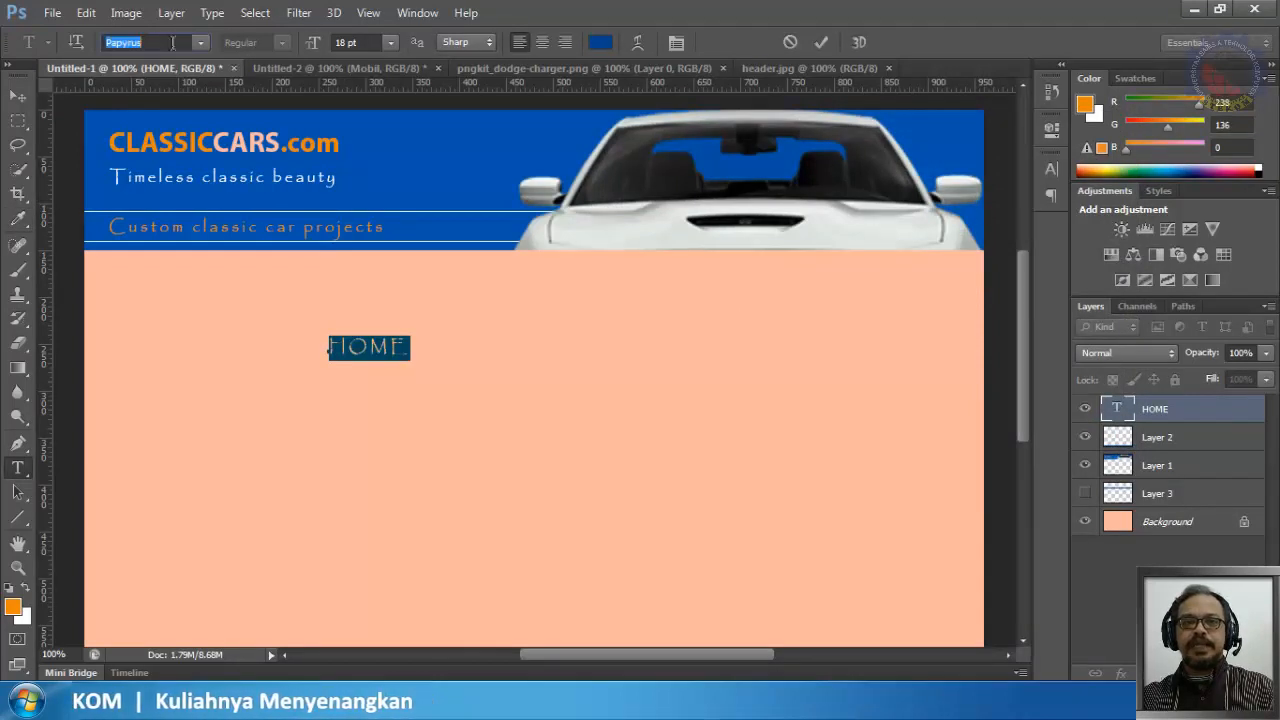
left_click(199, 43)
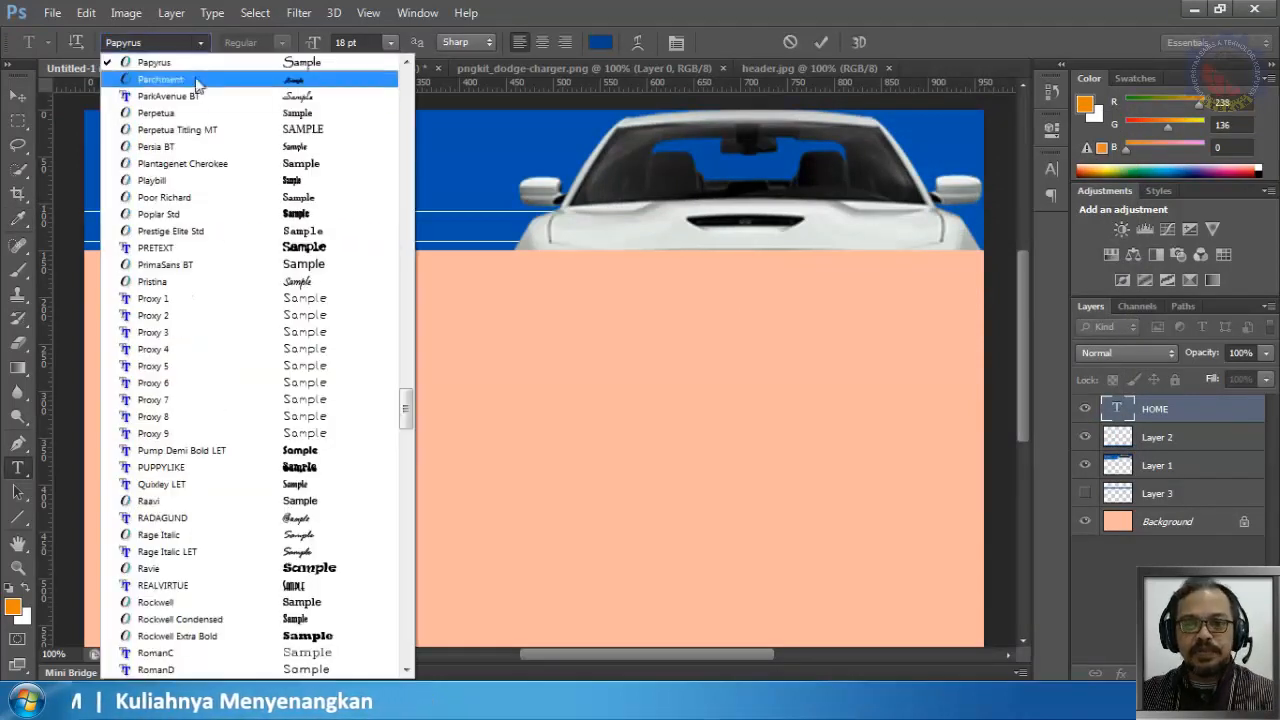
scroll(197, 160, "up", 6)
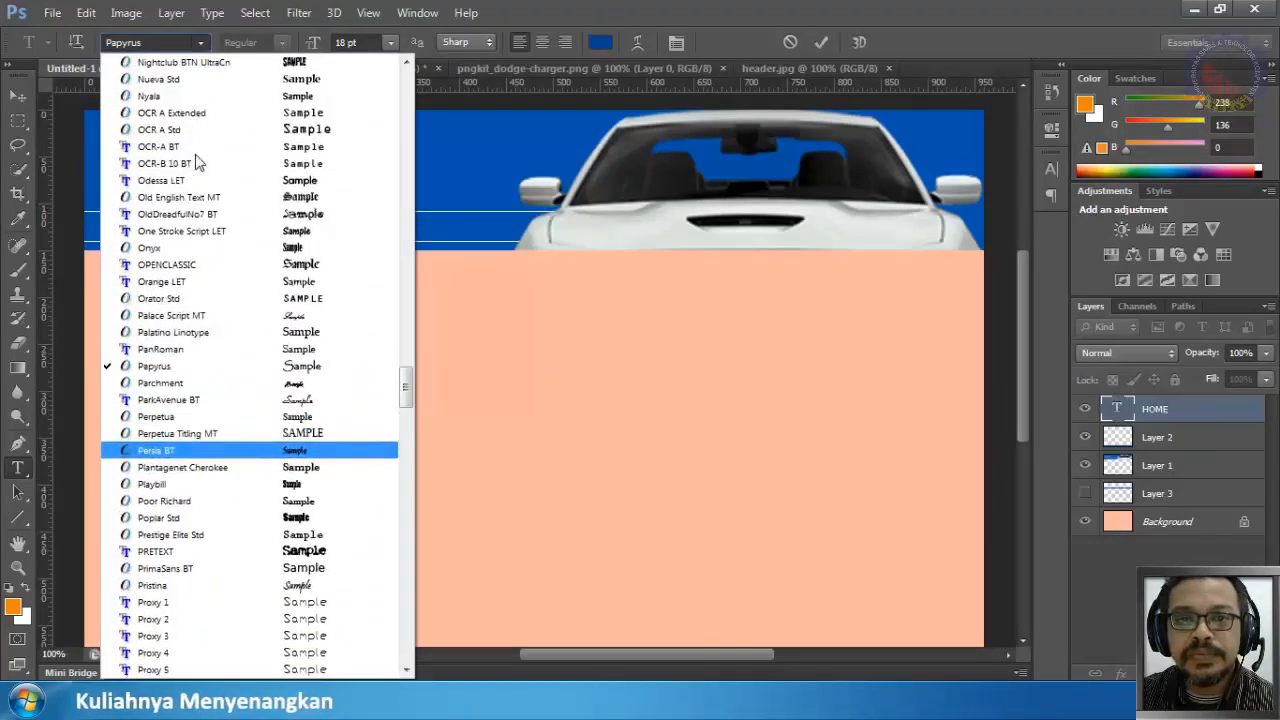
scroll(197, 162, "up", 5)
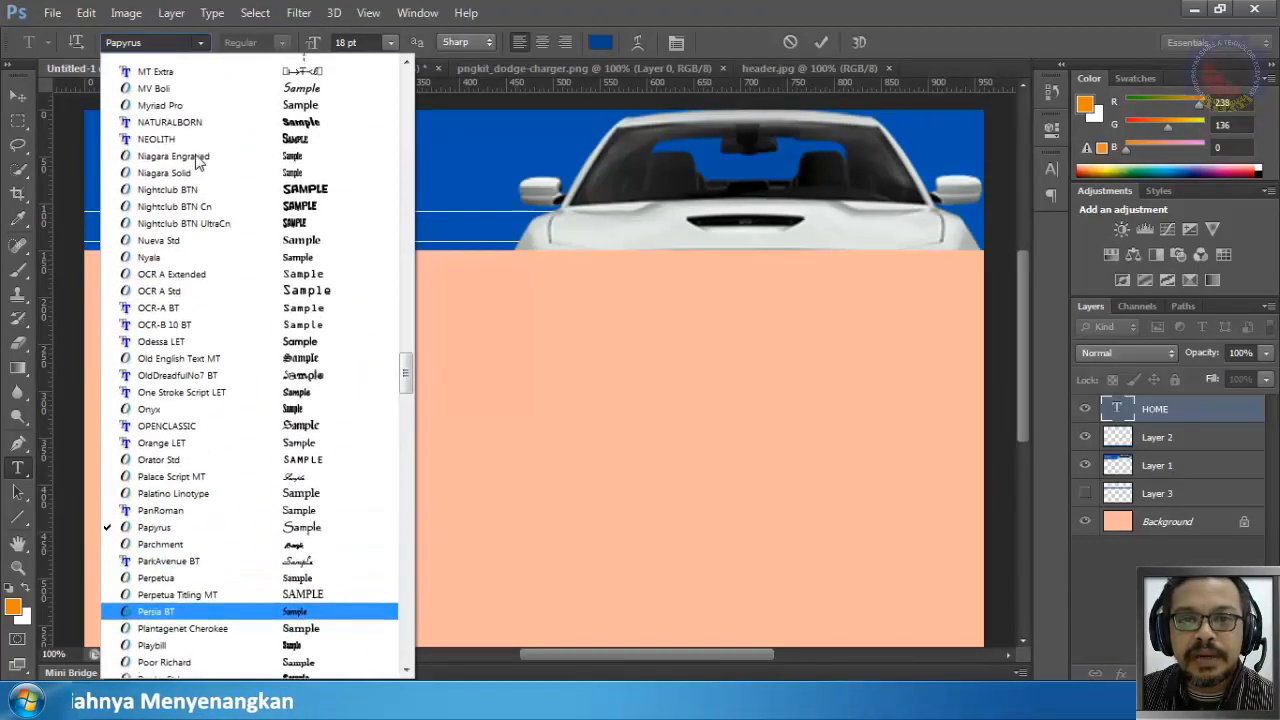
scroll(197, 162, "up", 1)
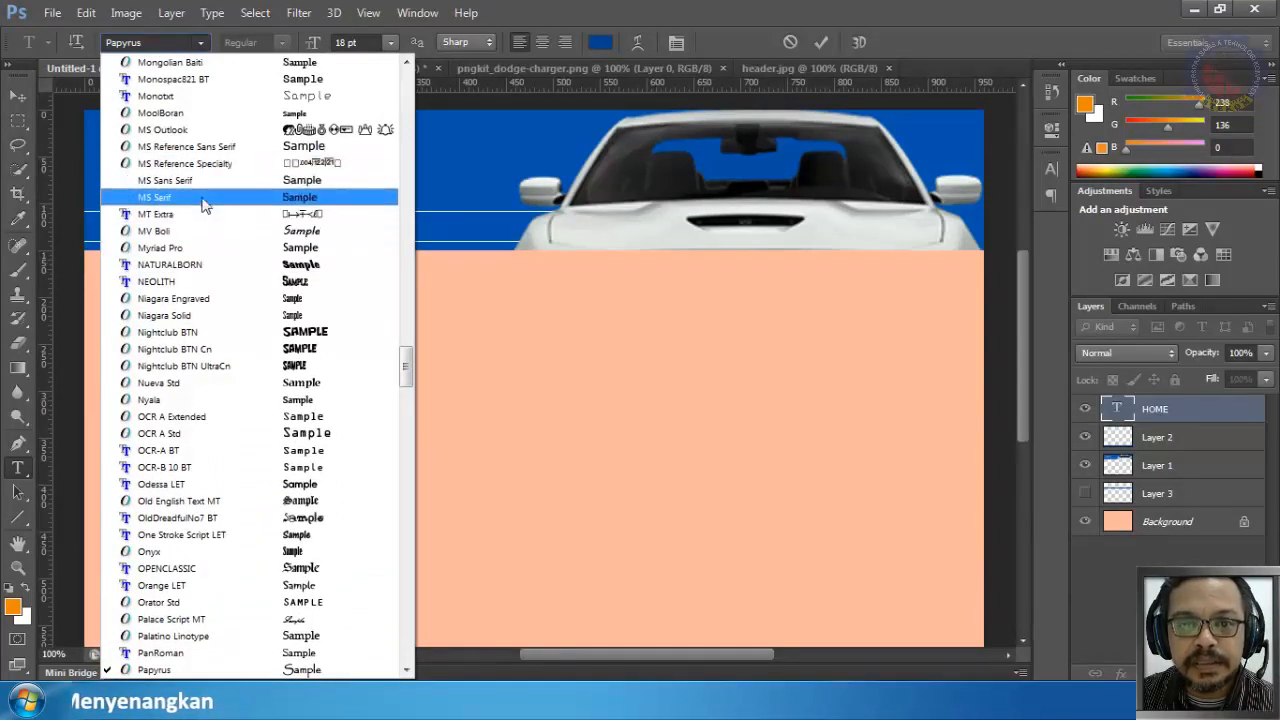
left_click(184, 250)
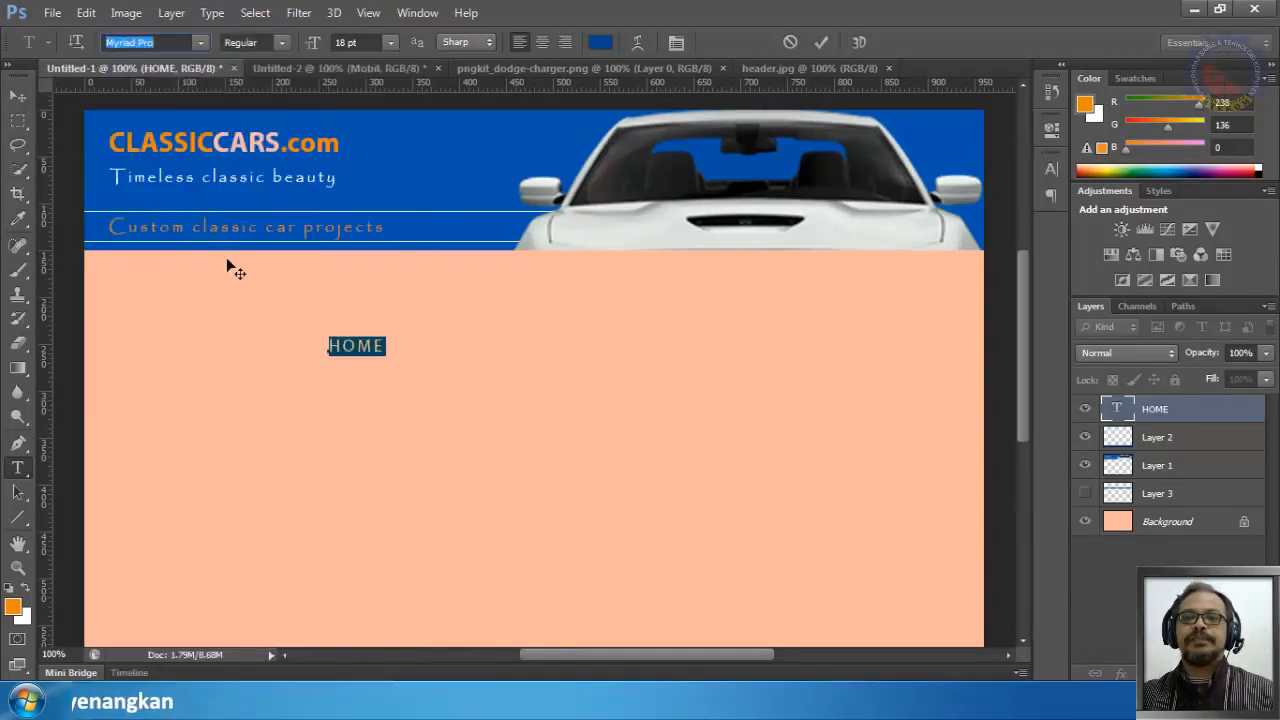
left_click(279, 42)
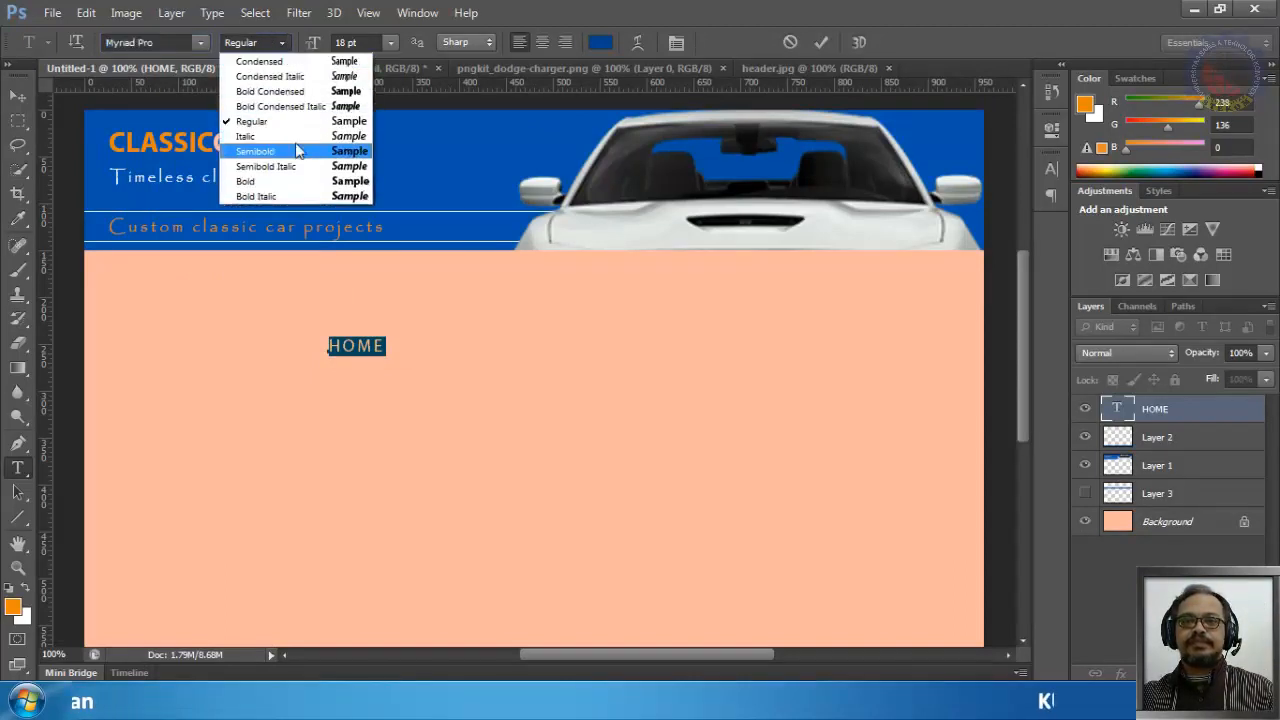
left_click(297, 180)
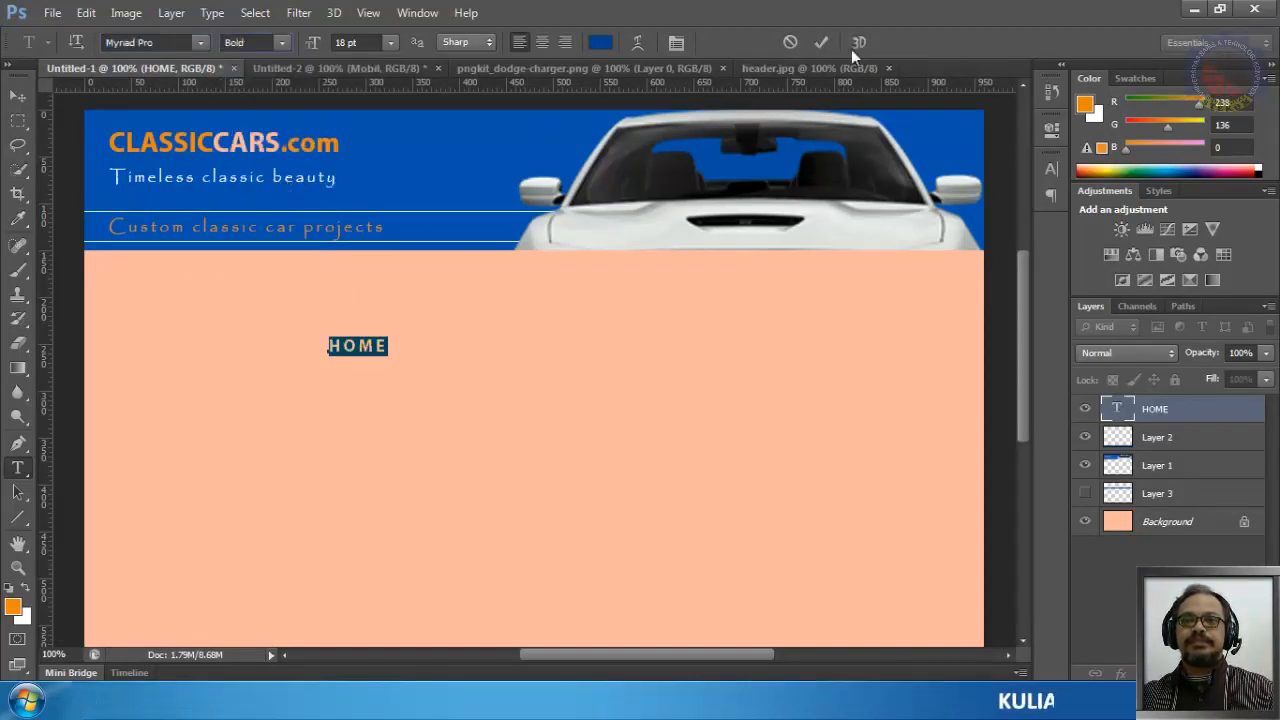
Step: Commit the HOME text and move it directly below the header, under the front left end of the car
left_click(822, 42)
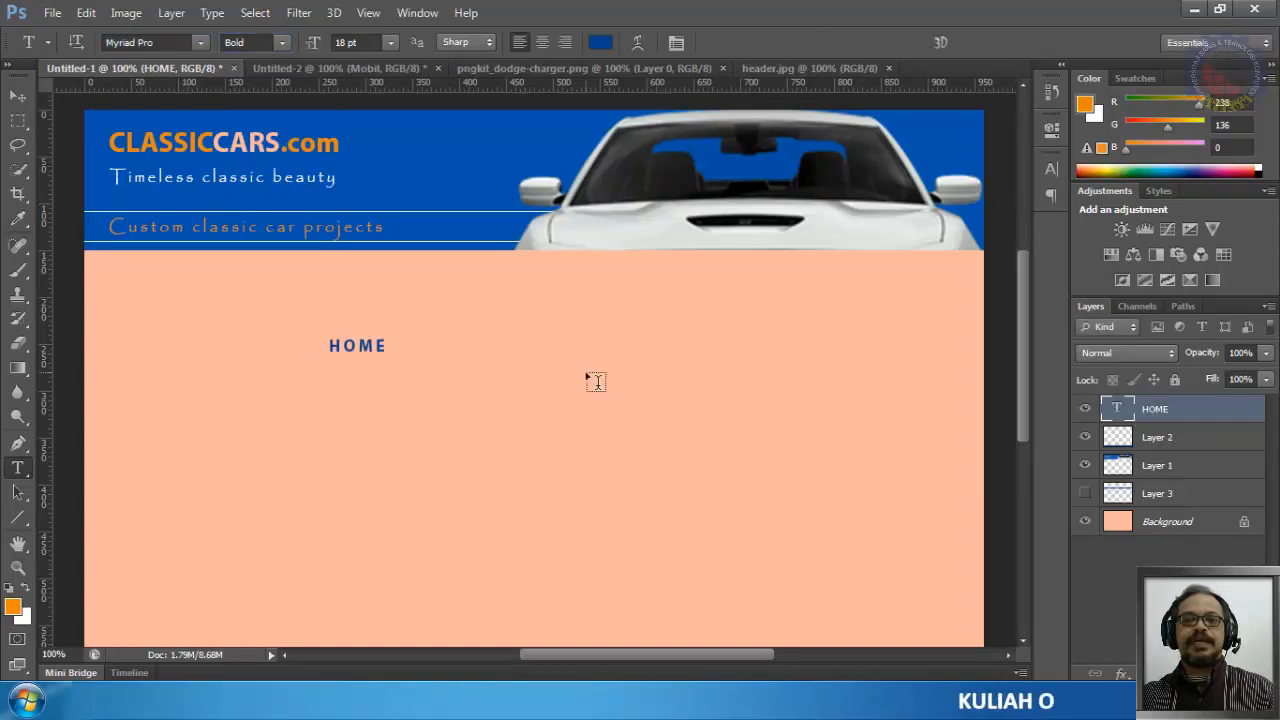
left_click(17, 95)
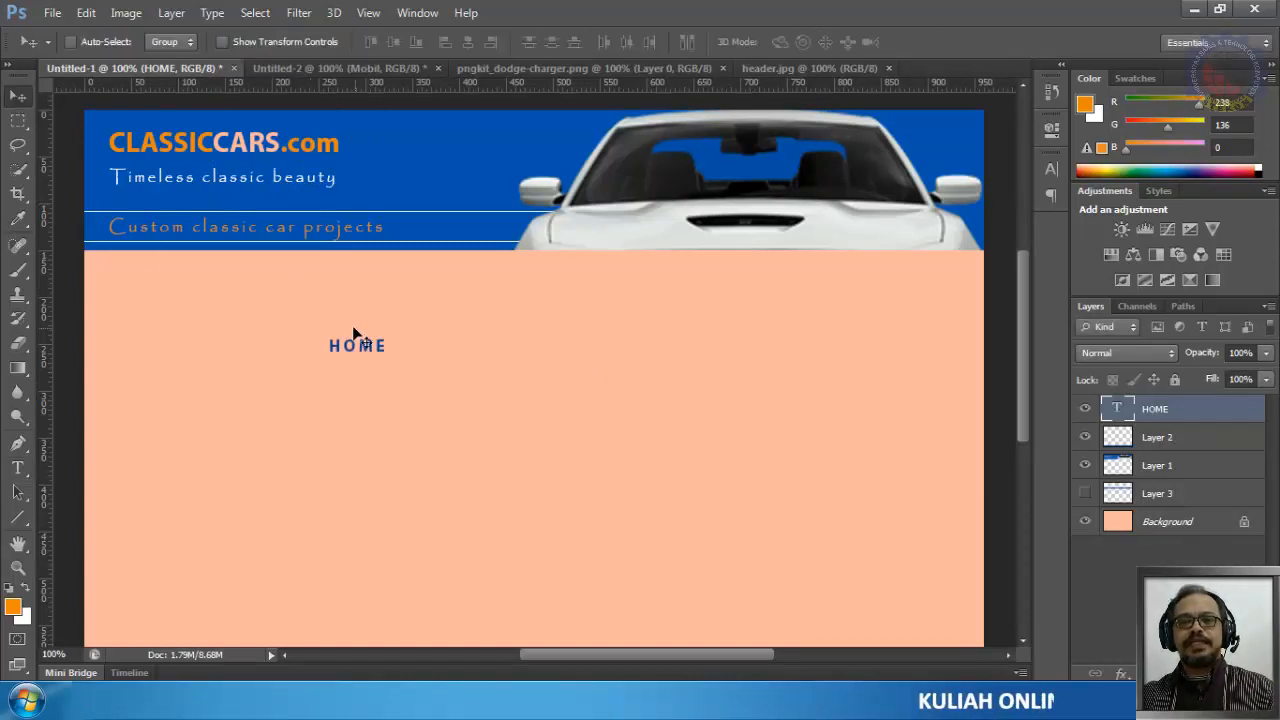
left_click_drag(364, 349, 550, 271)
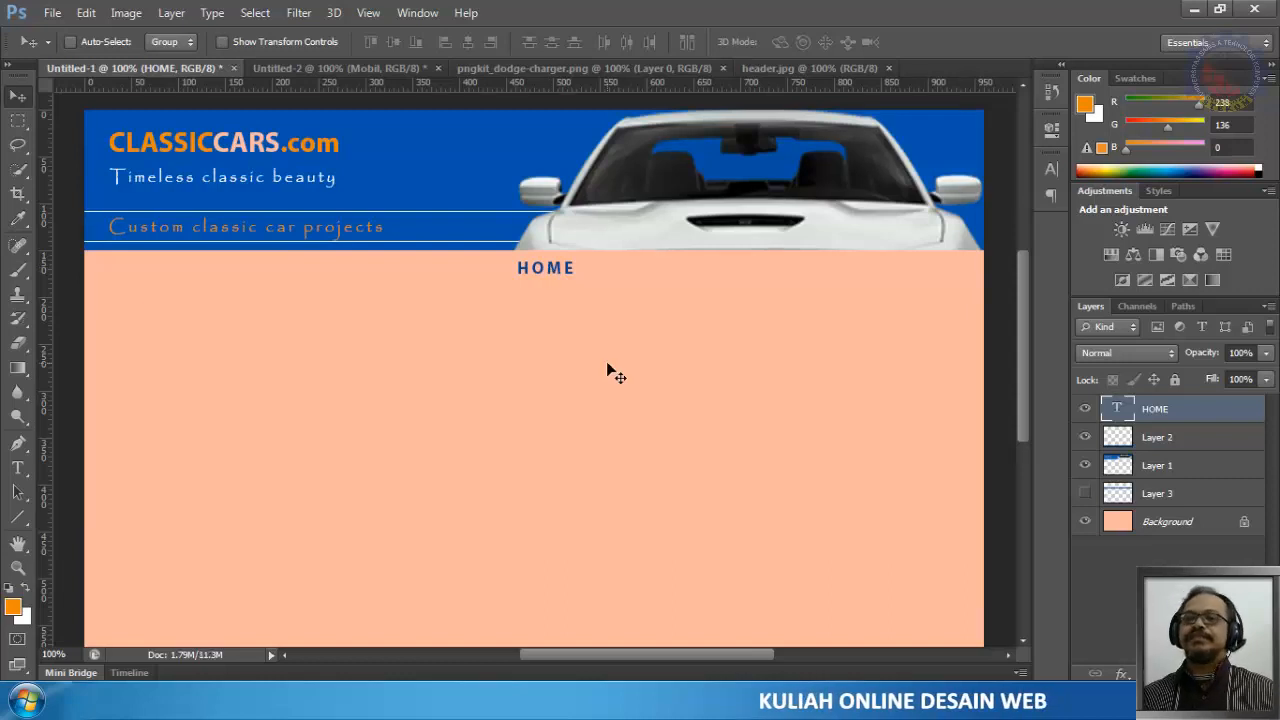
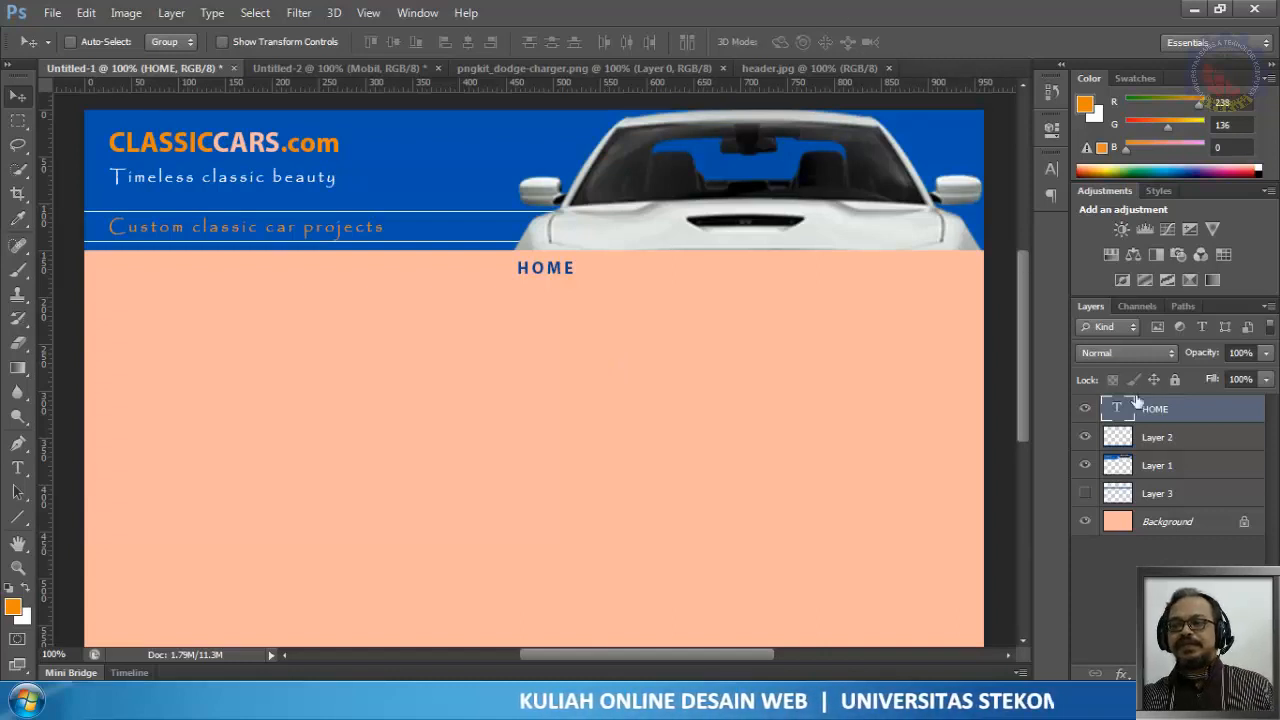
Step: Duplicate the HOME text layer and place the copy to the right of HOME on the same line
right_click(1156, 416)
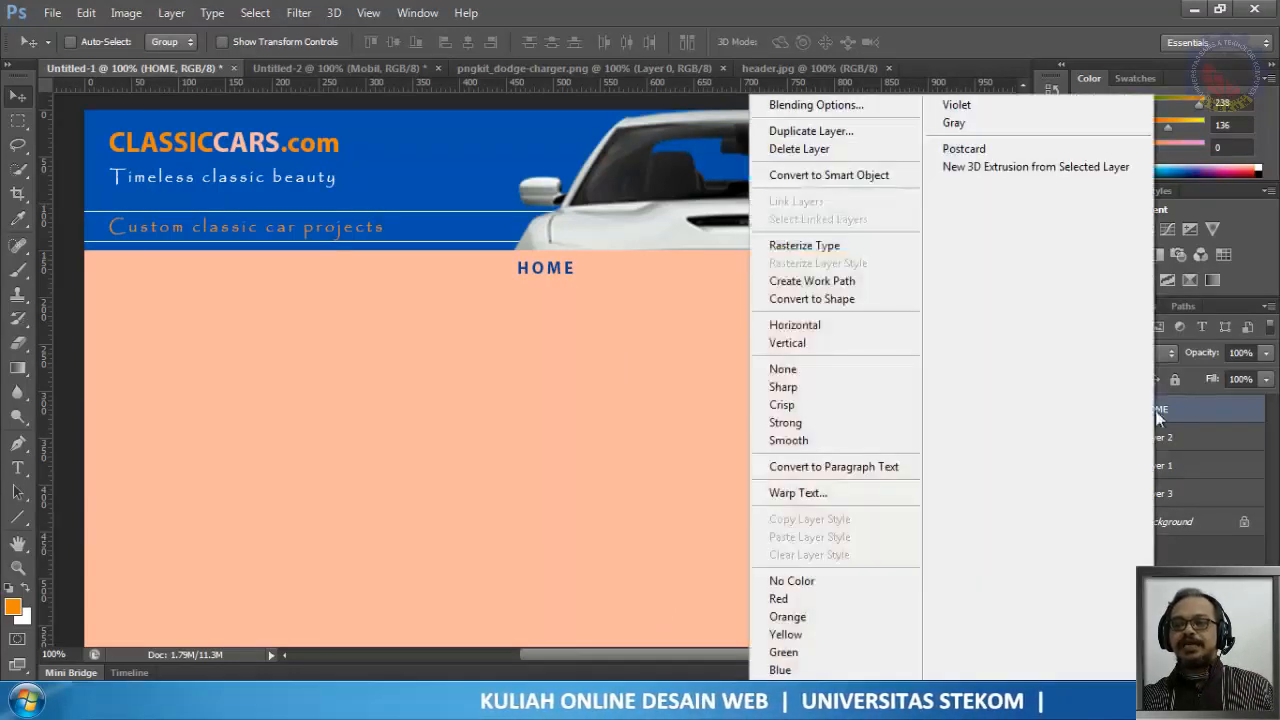
left_click(808, 133)
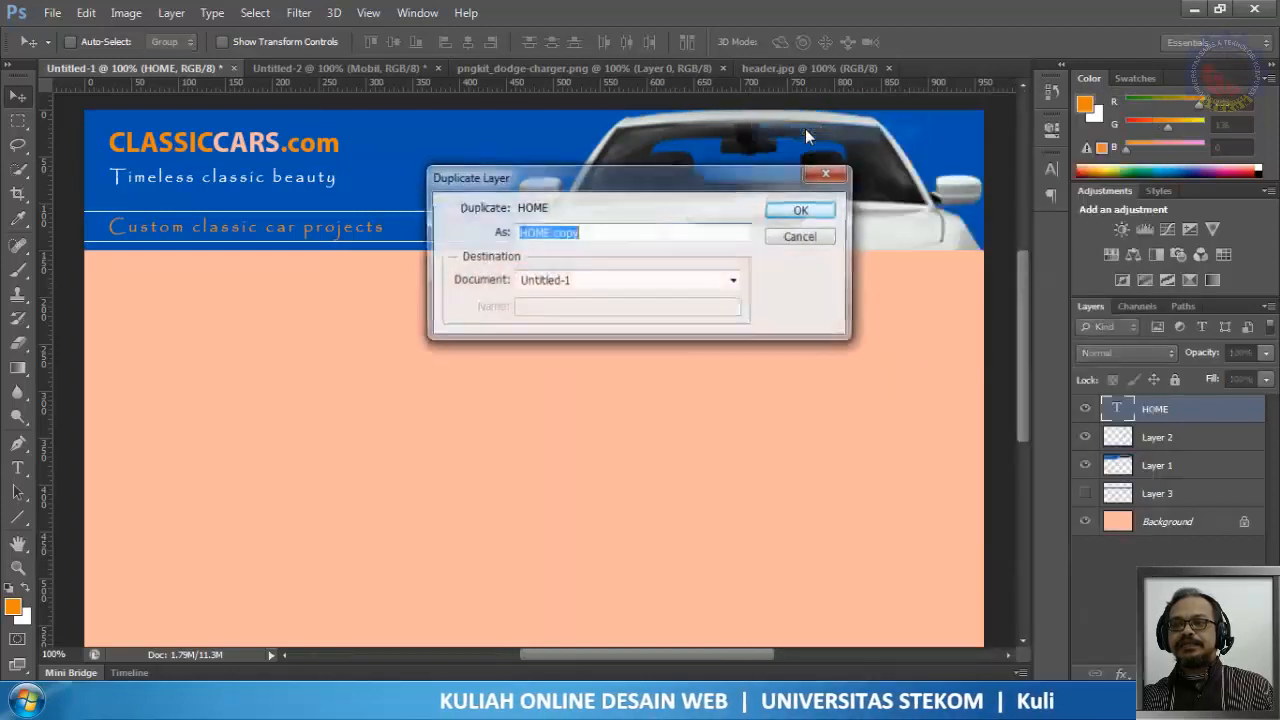
left_click(808, 209)
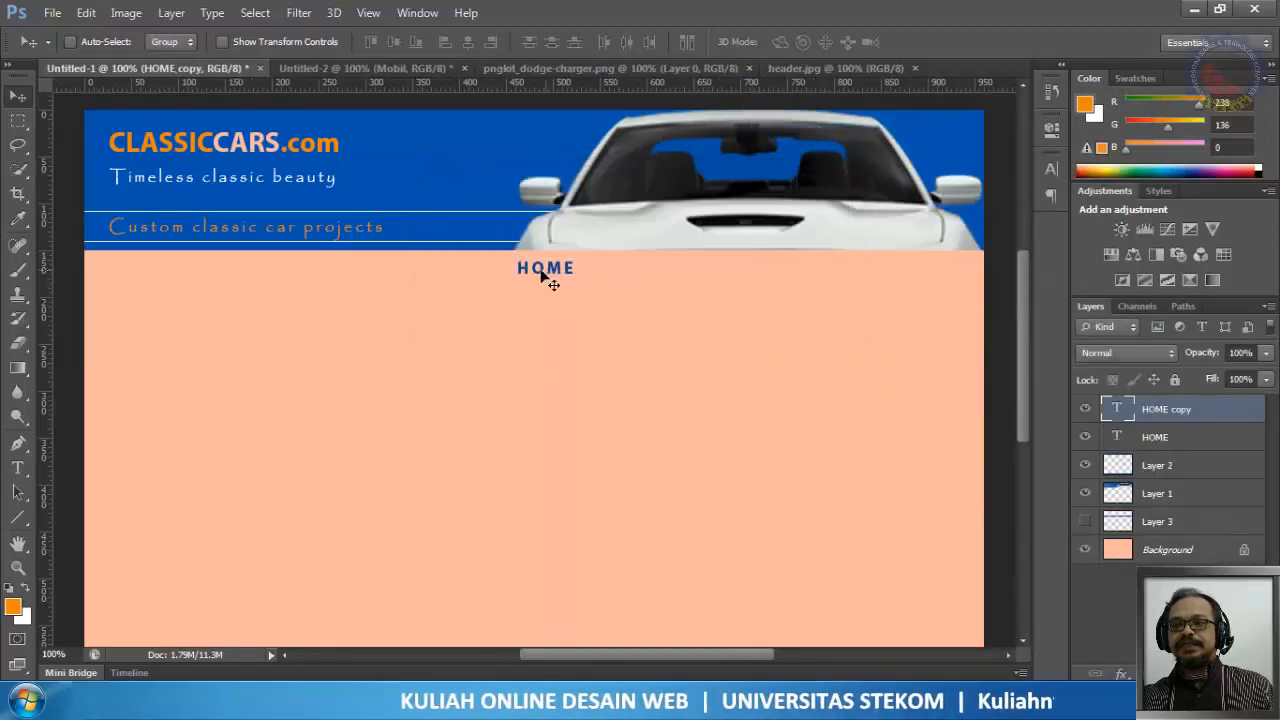
left_click_drag(553, 273, 647, 272)
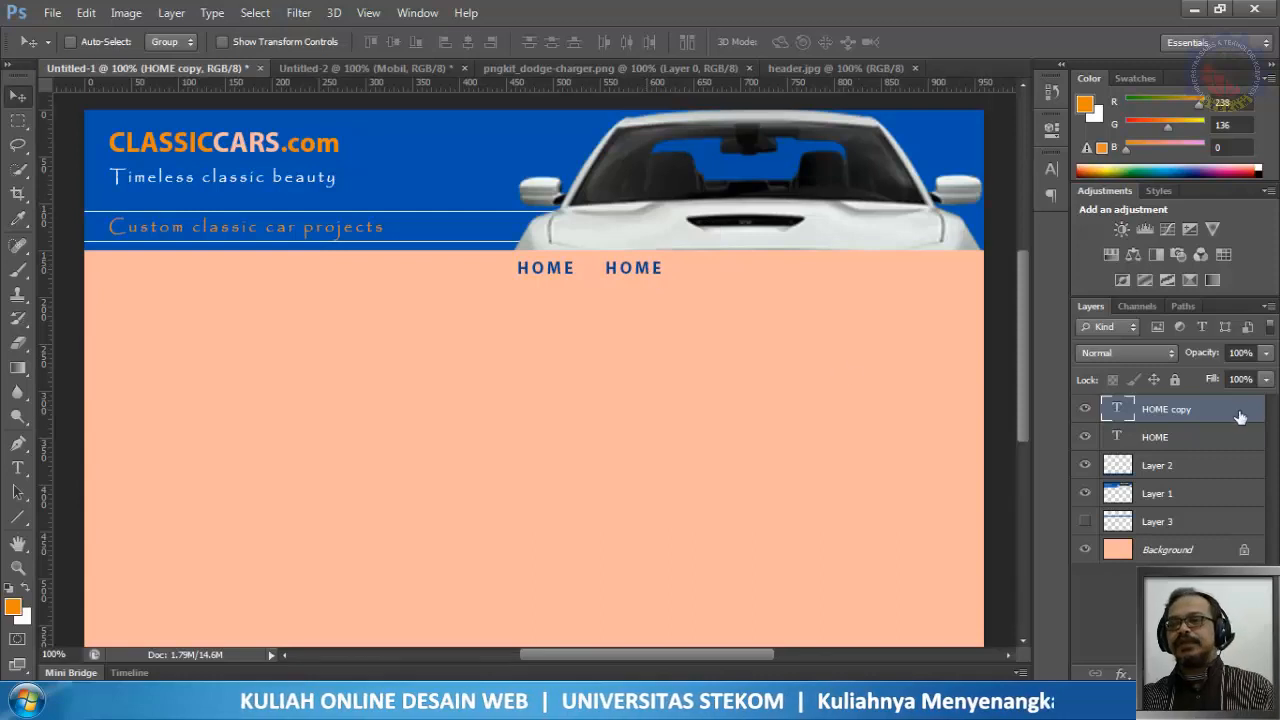
Step: Replace the text of the HOME copy with ABOUT
double_click(1119, 408)
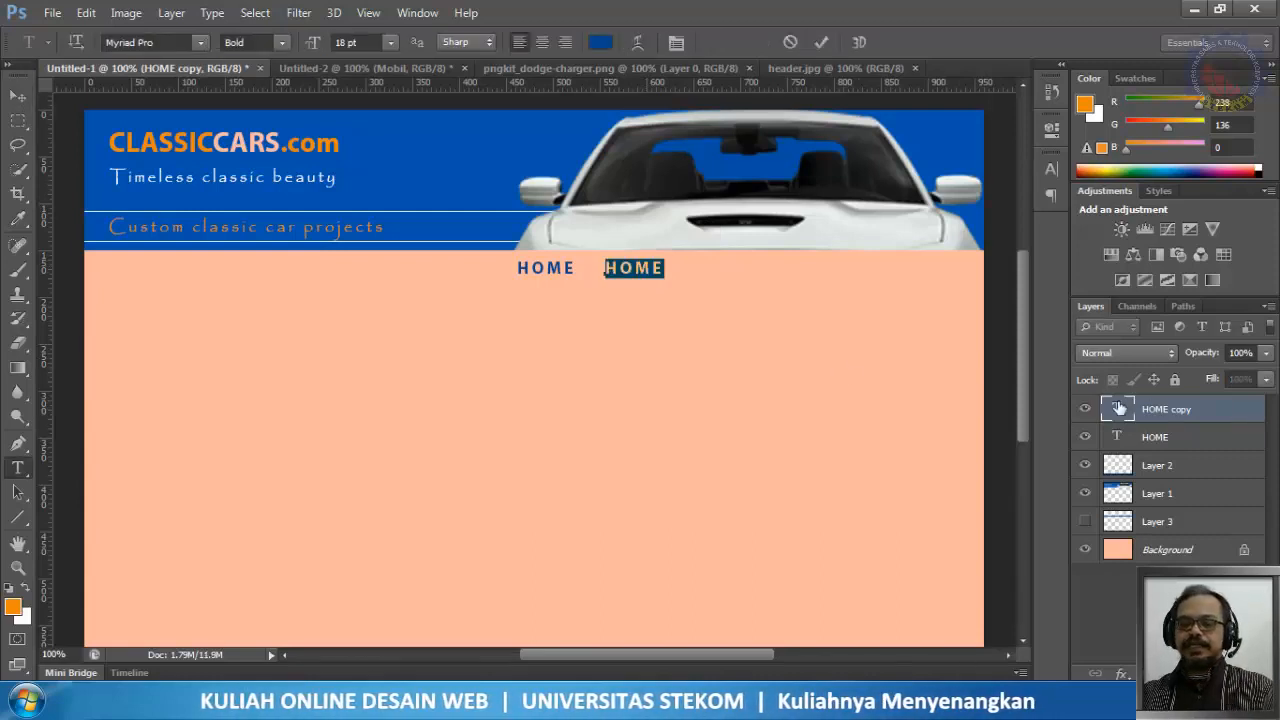
type("ABOUT")
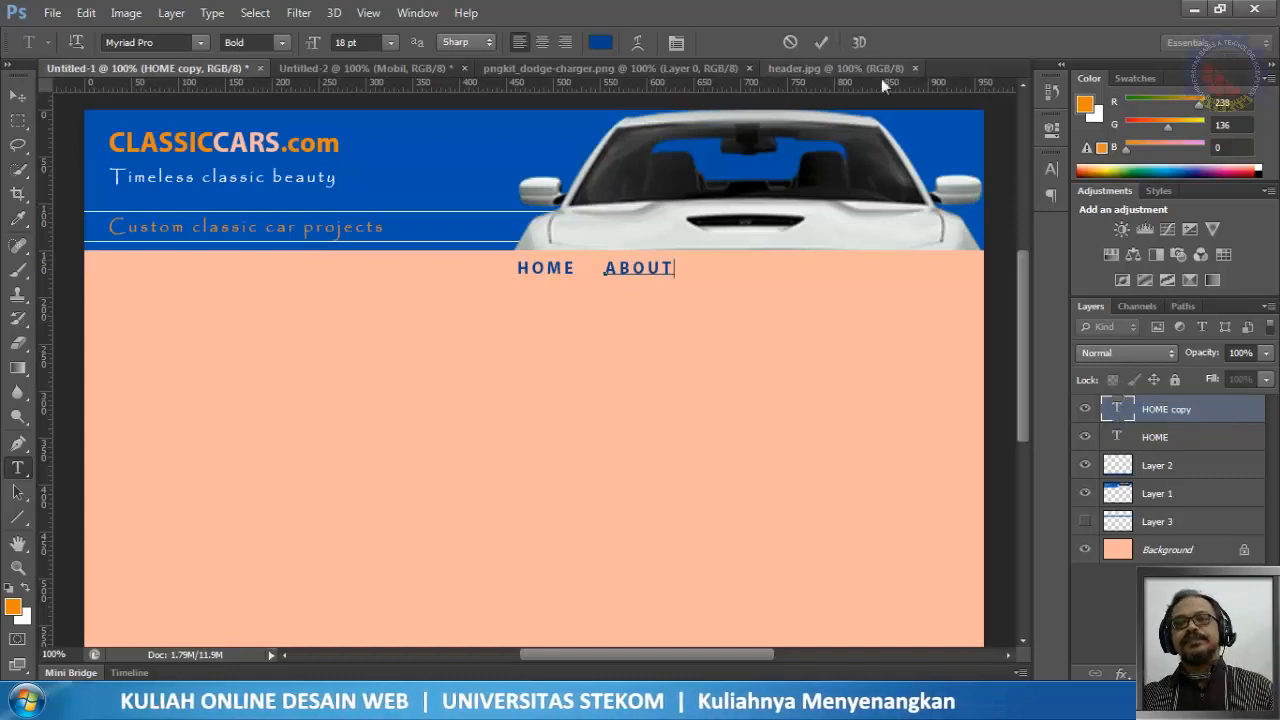
left_click(821, 42)
key("v")
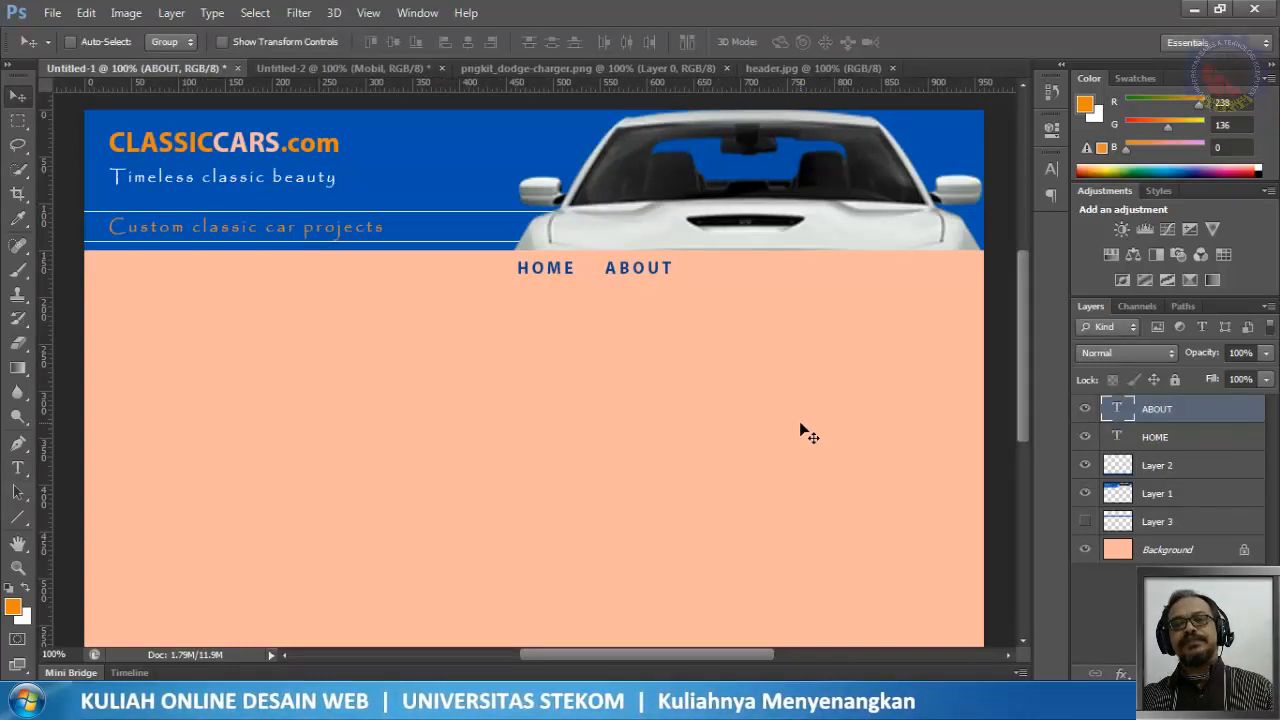
Step: Duplicate the ABOUT text layer and place the copy to the right of ABOUT on the same line
right_click(1150, 416)
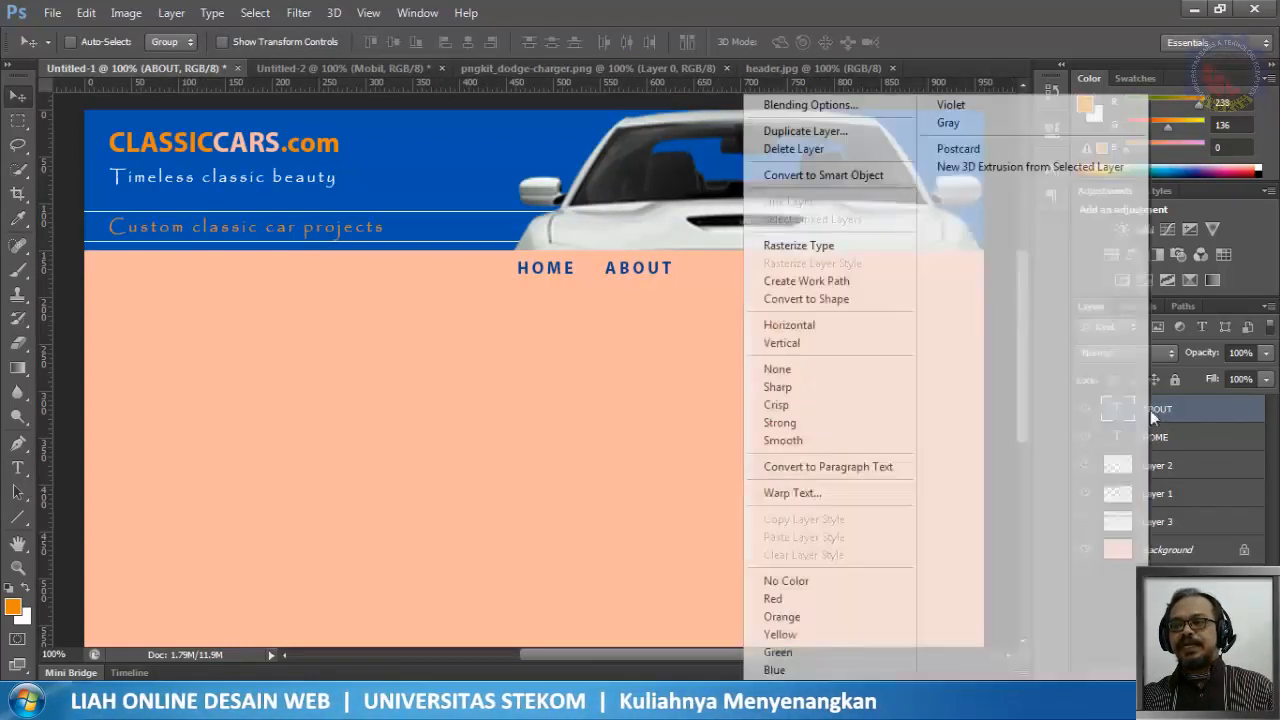
left_click(806, 133)
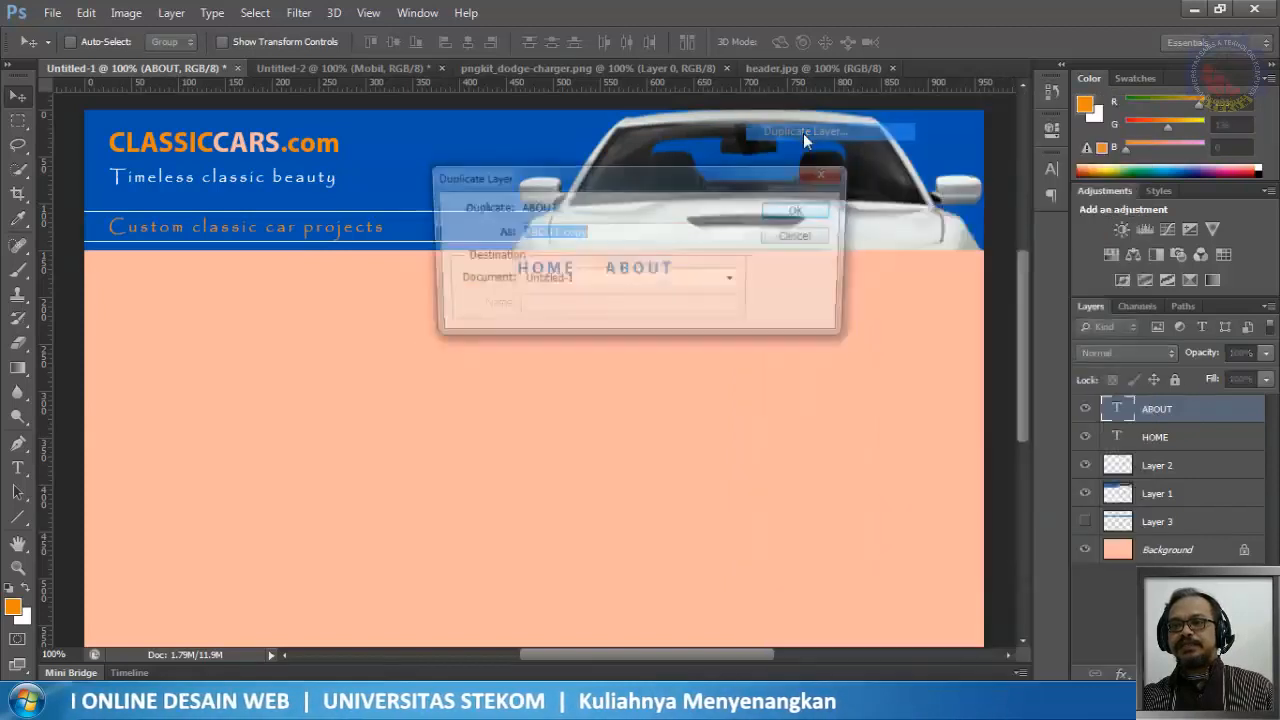
left_click(800, 211)
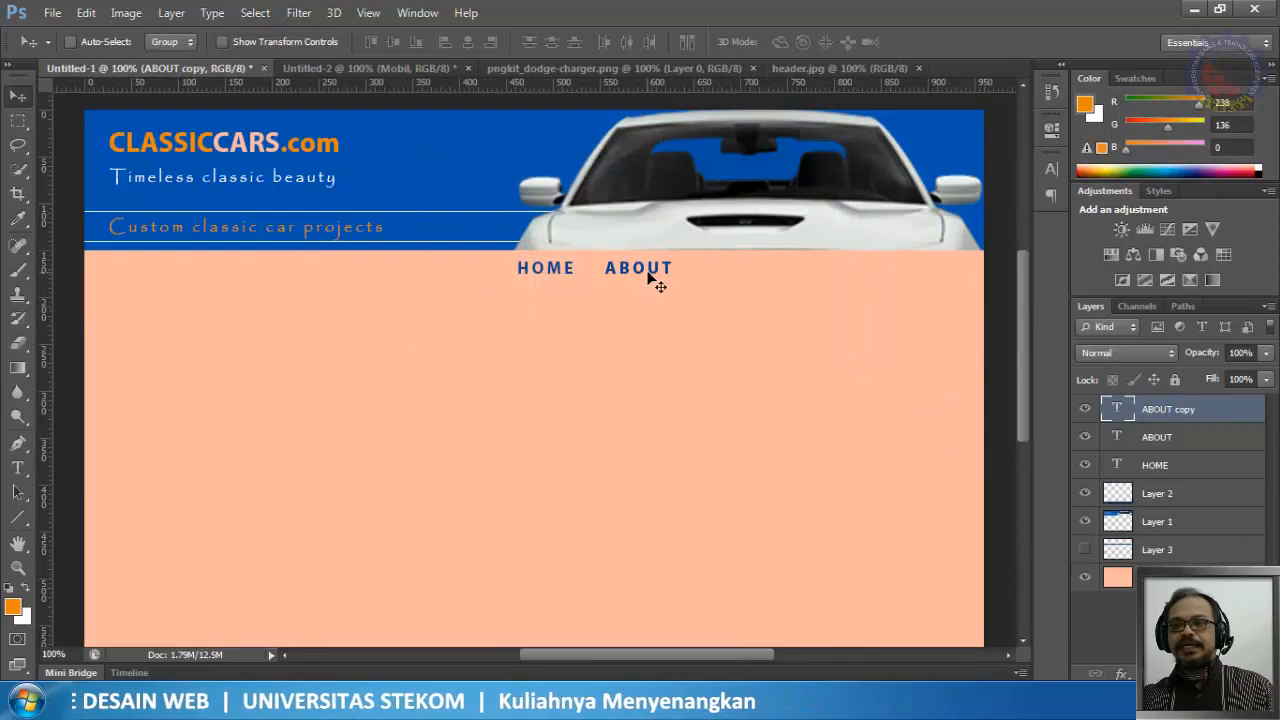
left_click_drag(648, 272, 744, 278)
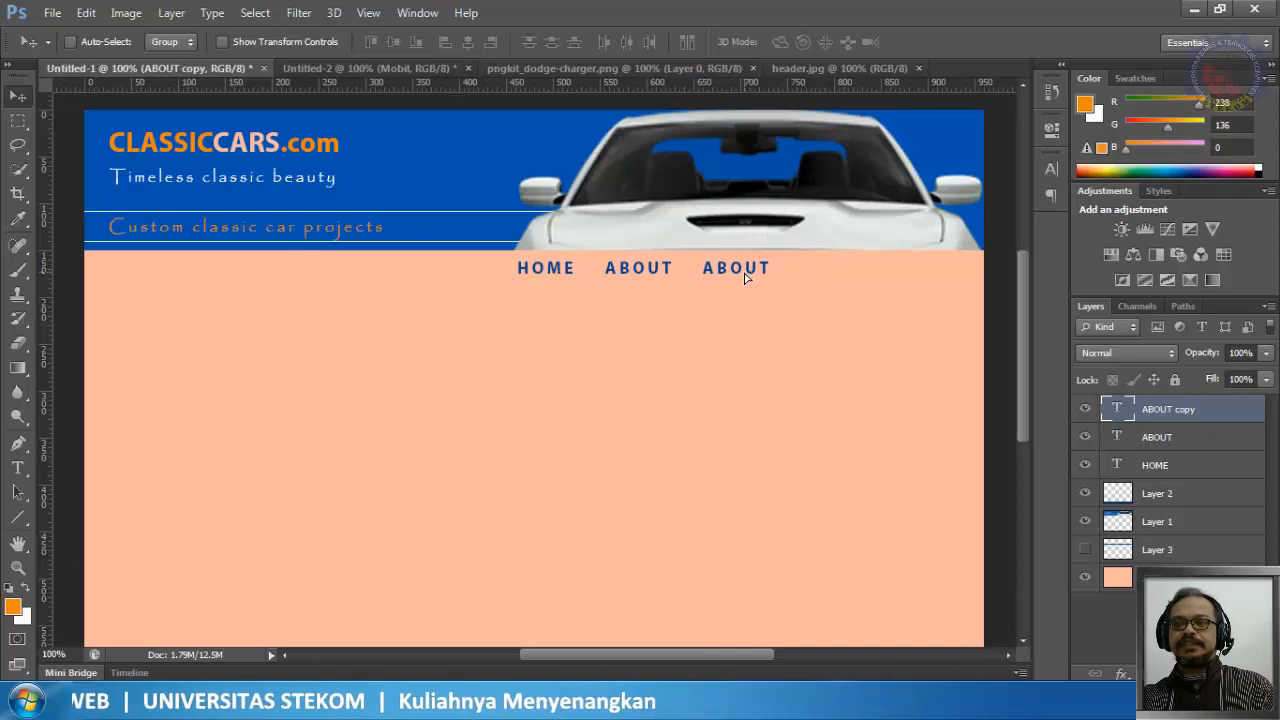
Step: Replace the text of the ABOUT copy with PROJECTS
double_click(1119, 409)
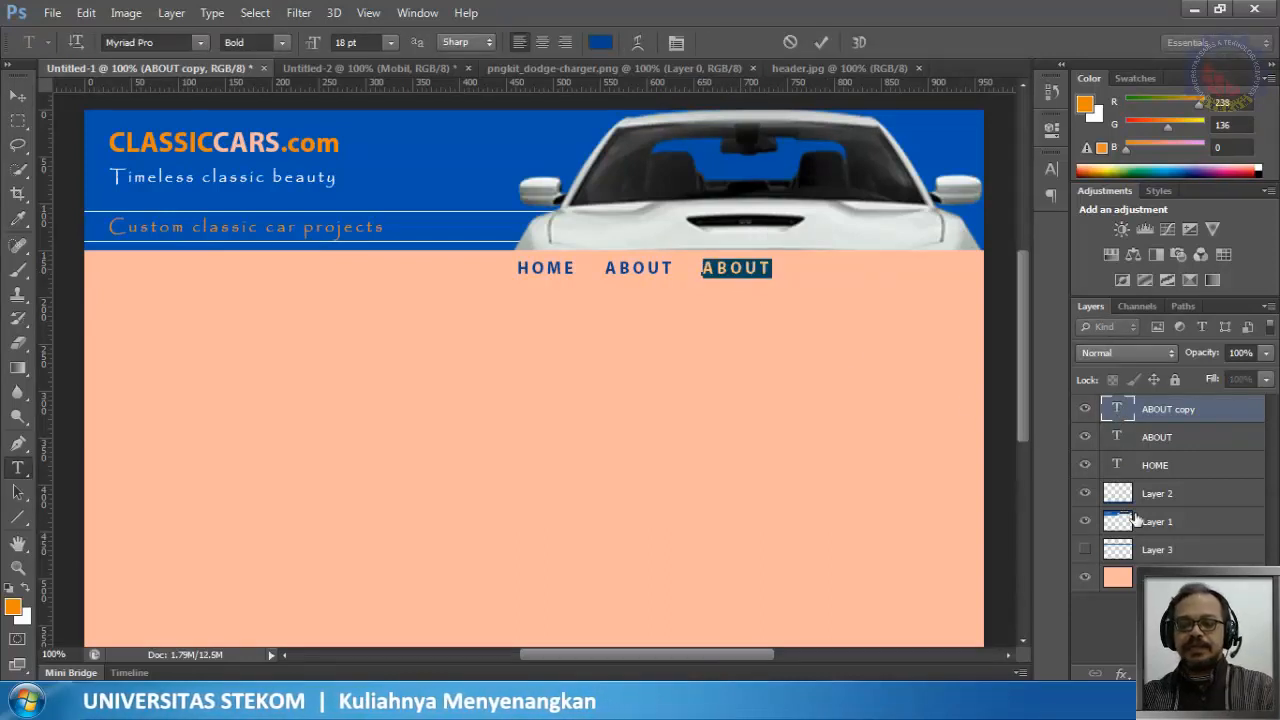
type("PROJE")
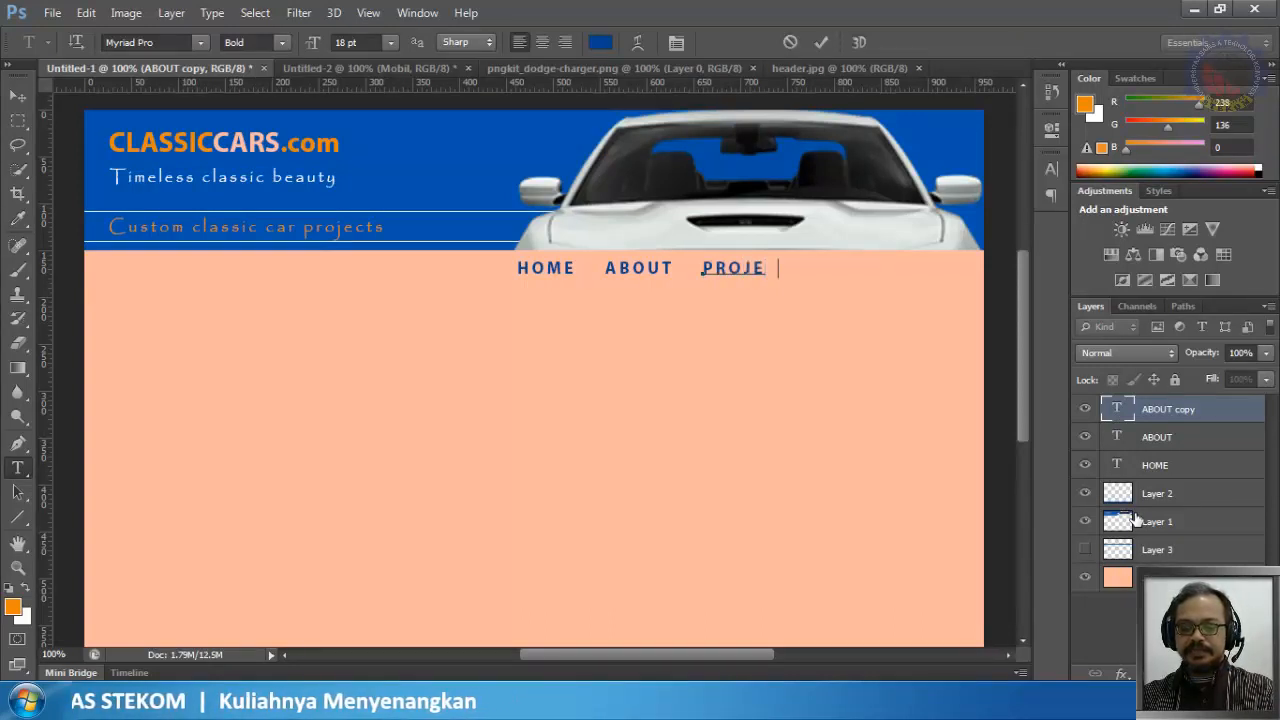
type("CTSAS")
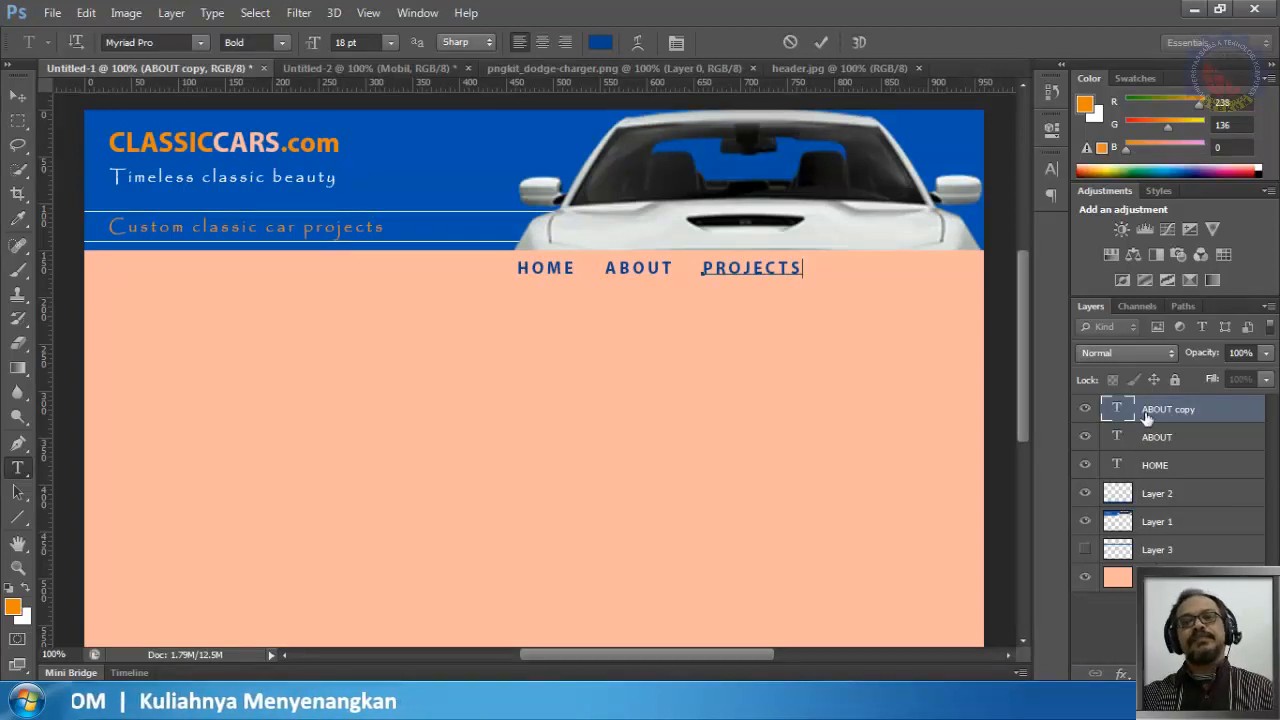
left_click(822, 43)
key("v")
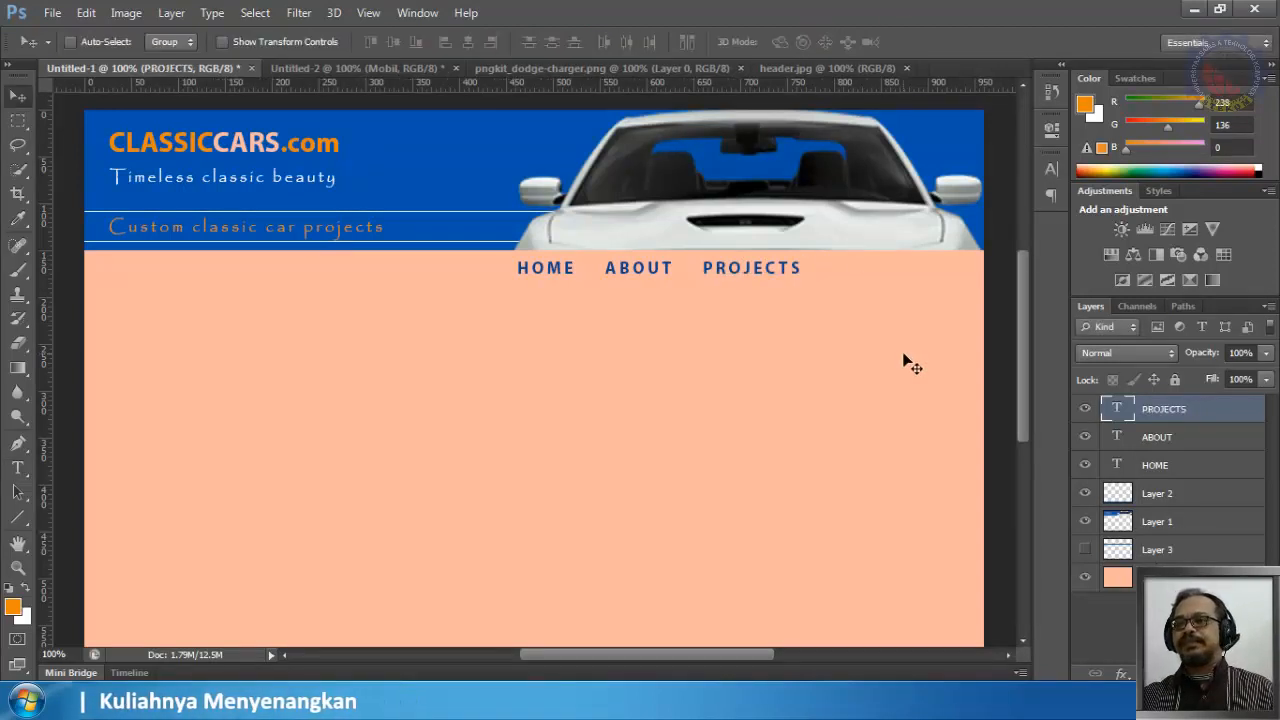
Step: Duplicate the PROJECTS text layer and place the copy to the right of PROJECTS on the same line
right_click(1124, 416)
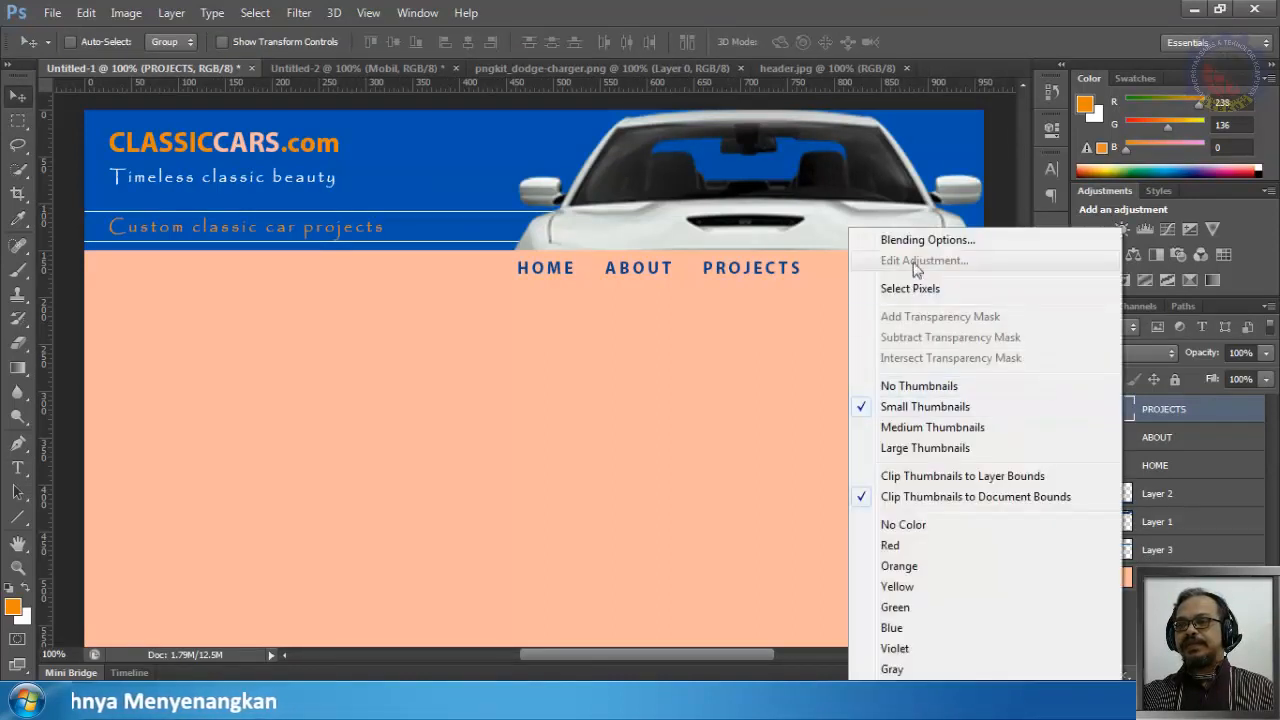
right_click(1177, 409)
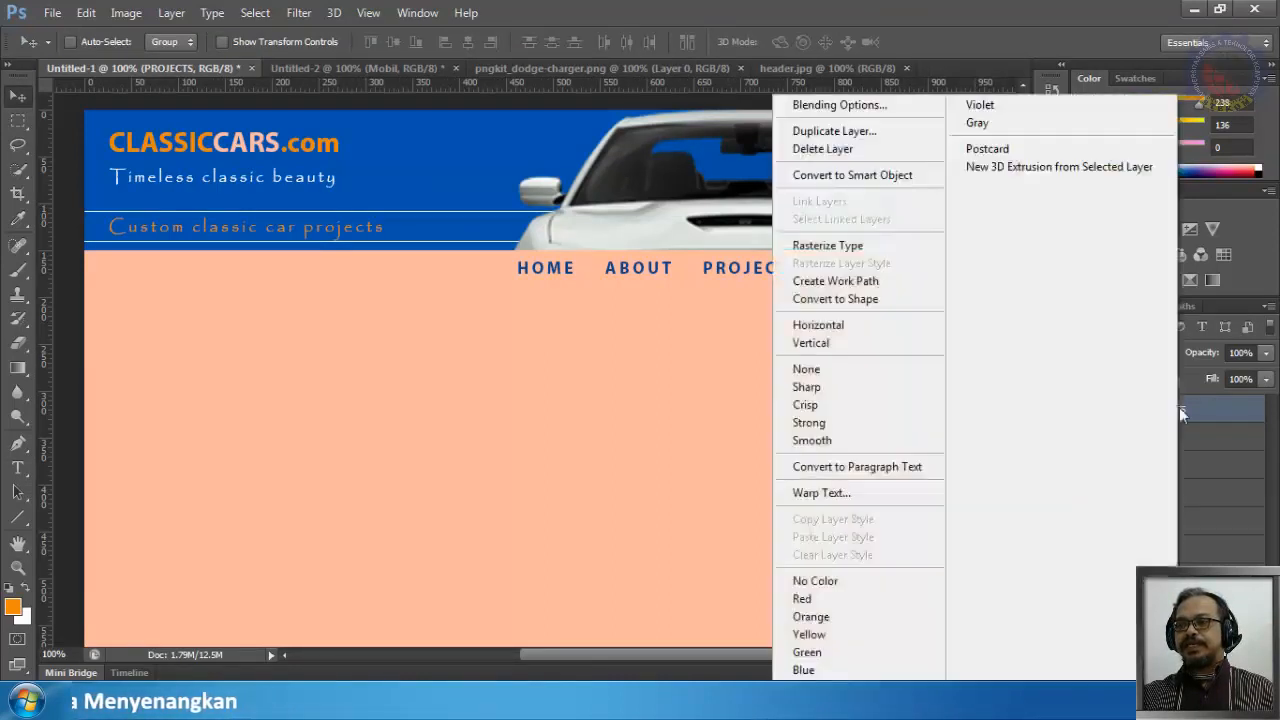
left_click(836, 132)
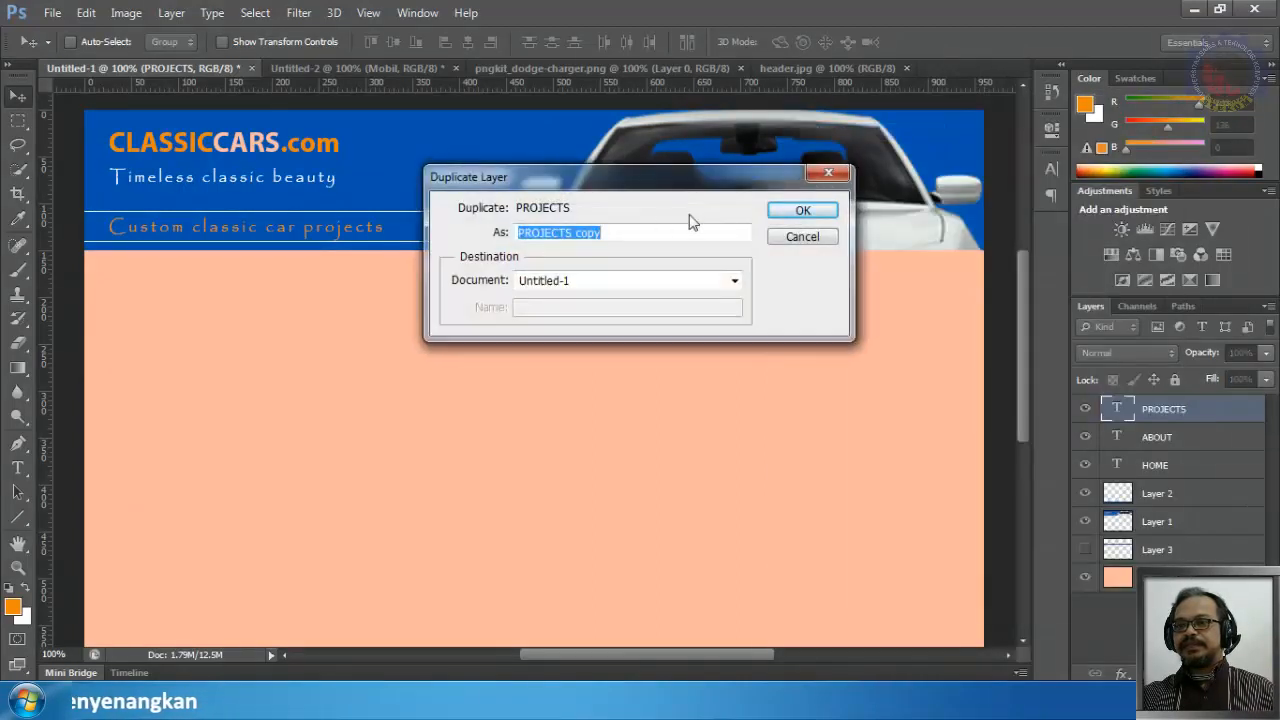
left_click(801, 212)
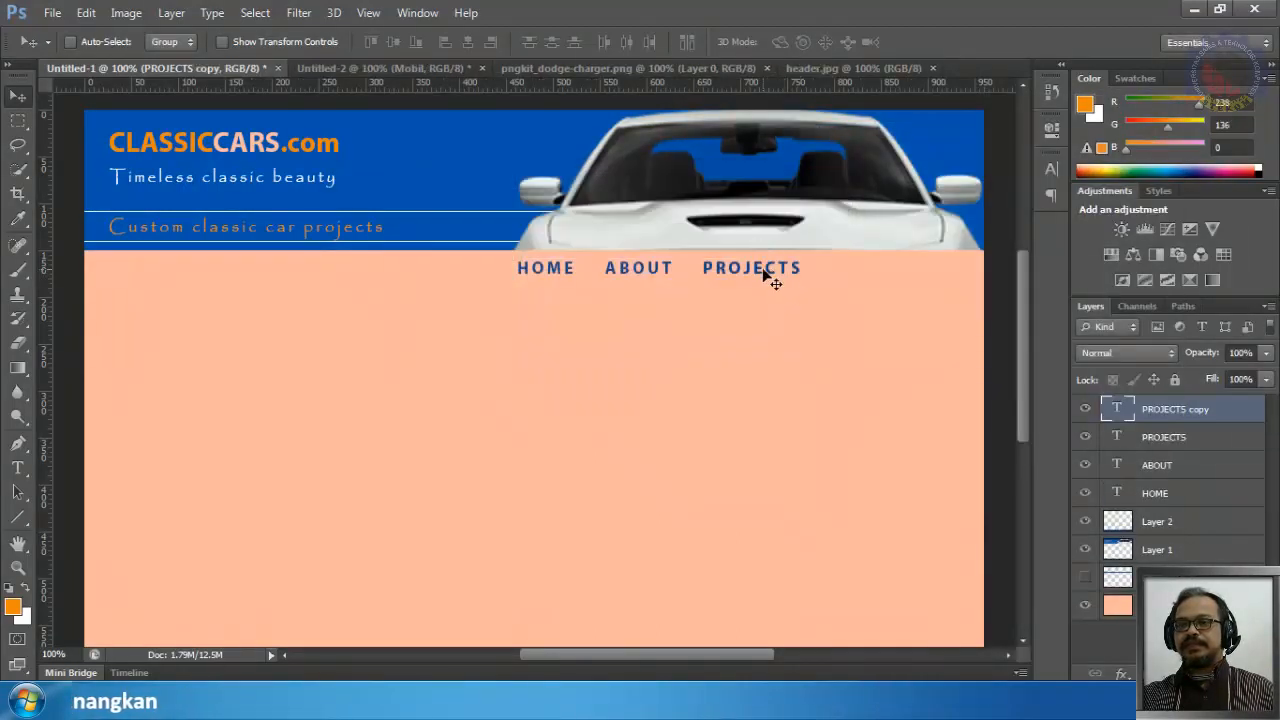
left_click_drag(764, 277, 894, 274)
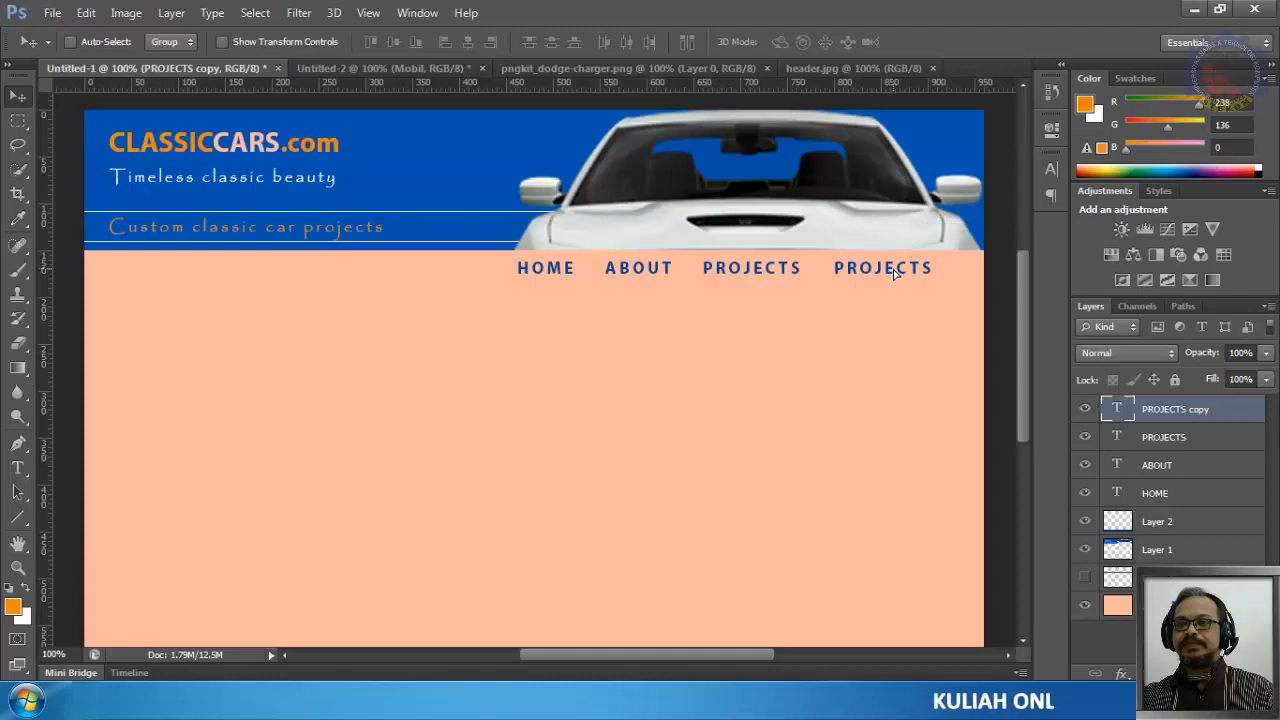
Step: Replace the text of the PROJECTS copy with CONTACT
double_click(1120, 412)
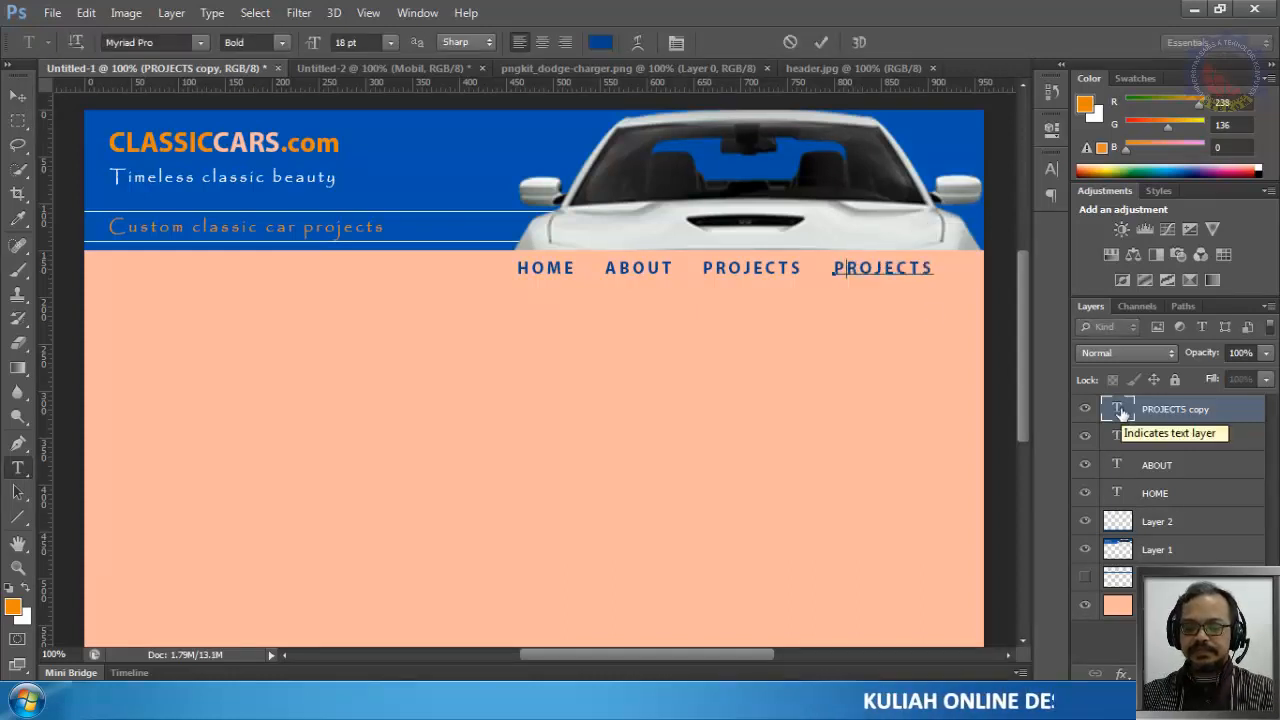
type("CONTACT")
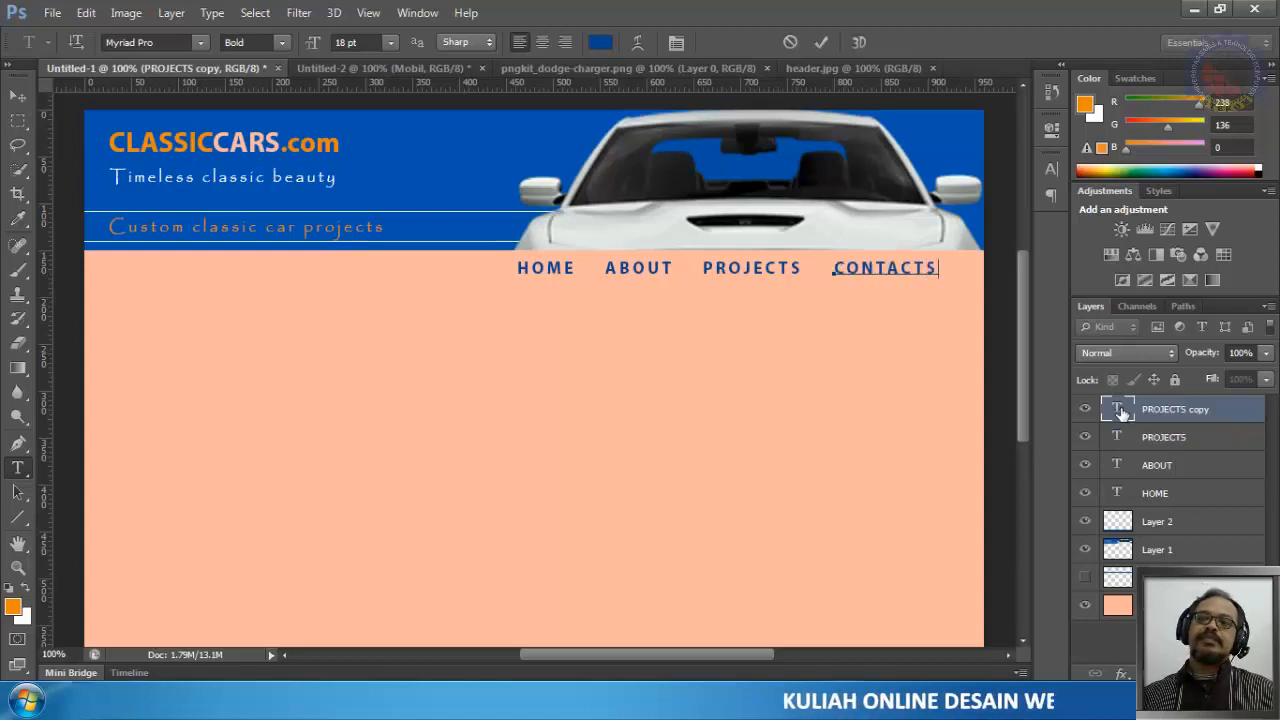
key("BackSpace")
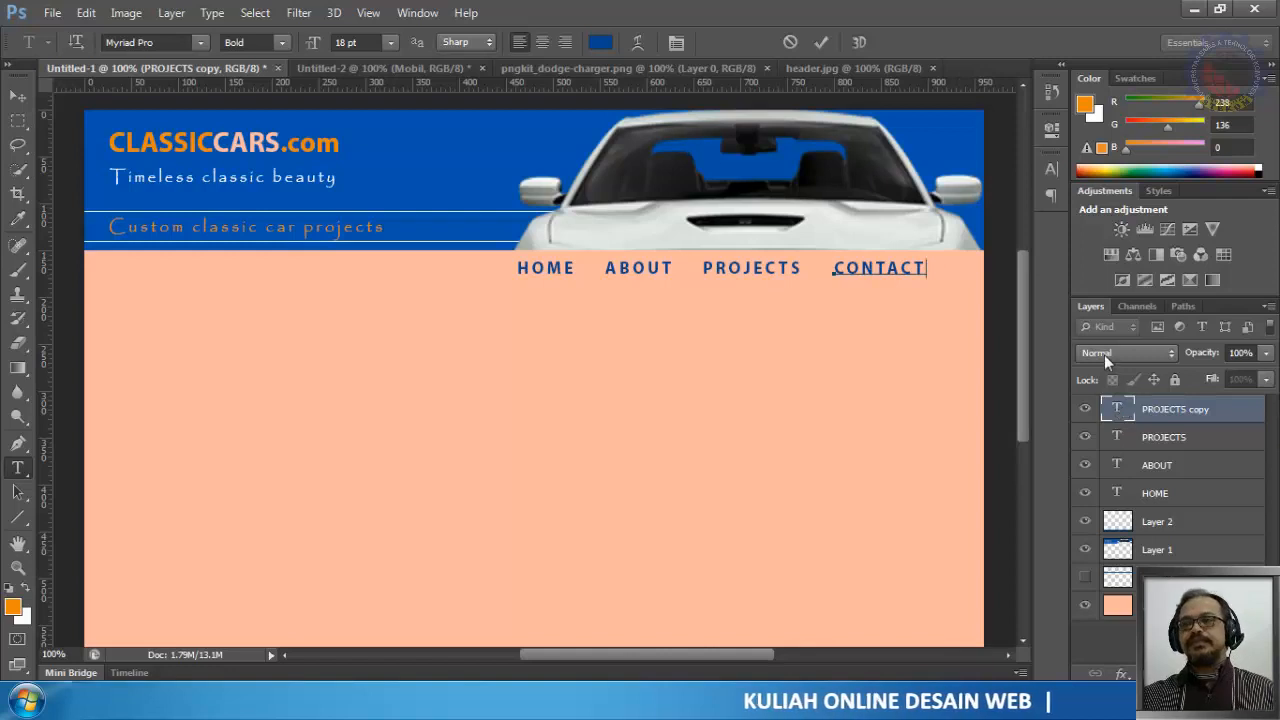
left_click(821, 42)
key("v")
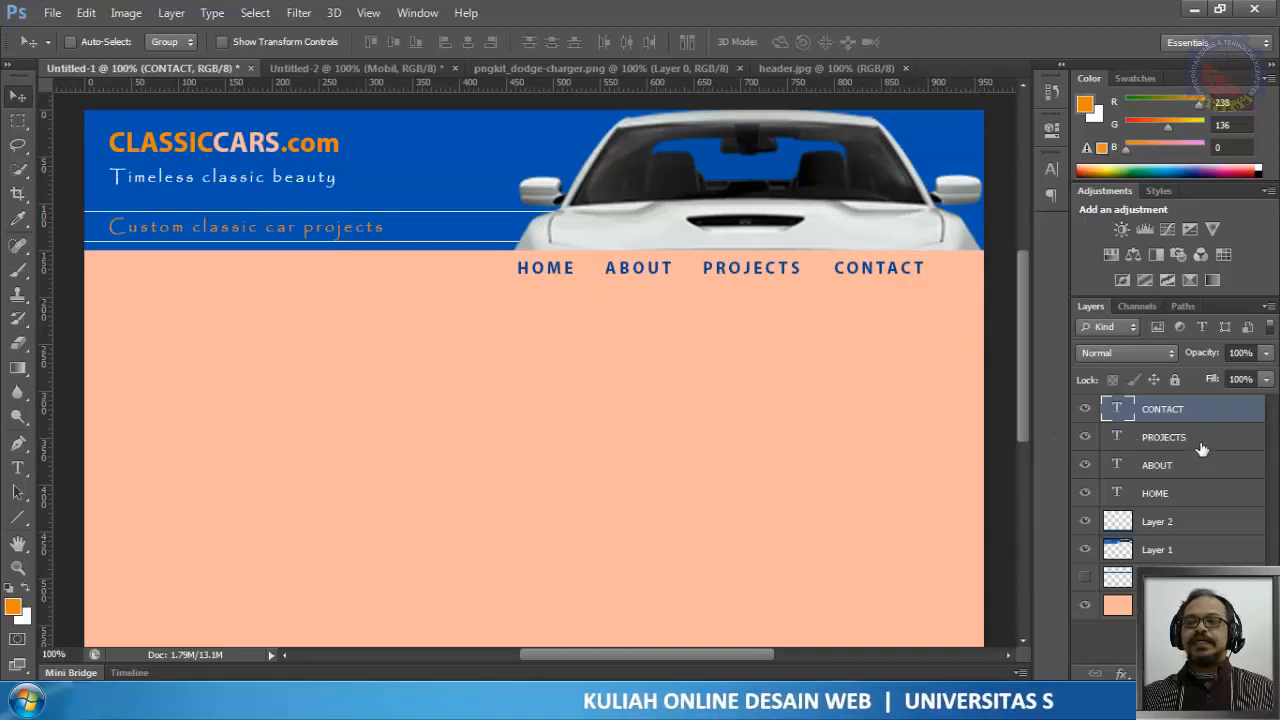
Step: Move the HOME, ABOUT, PROJECTS and CONTACT texts together toward the page's right edge and slightly farther below the header
left_click(1155, 495, "shift")
left_click_drag(884, 271, 921, 269)
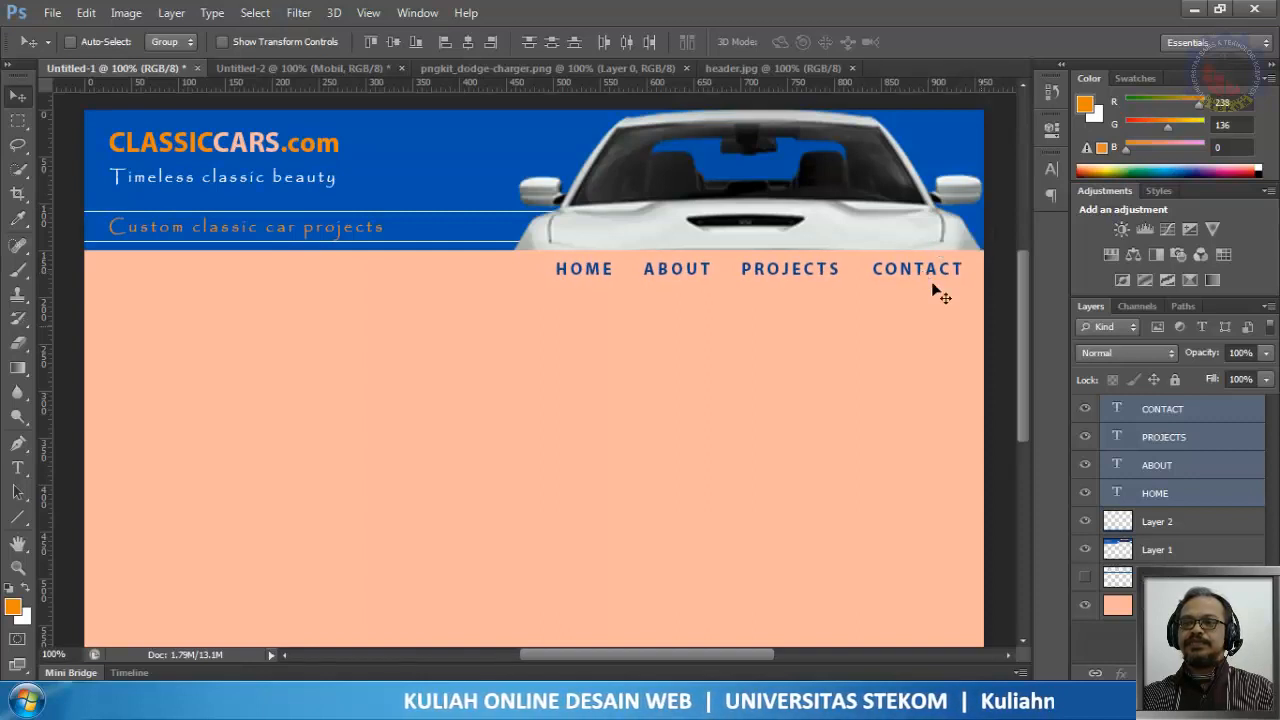
left_click(1147, 412)
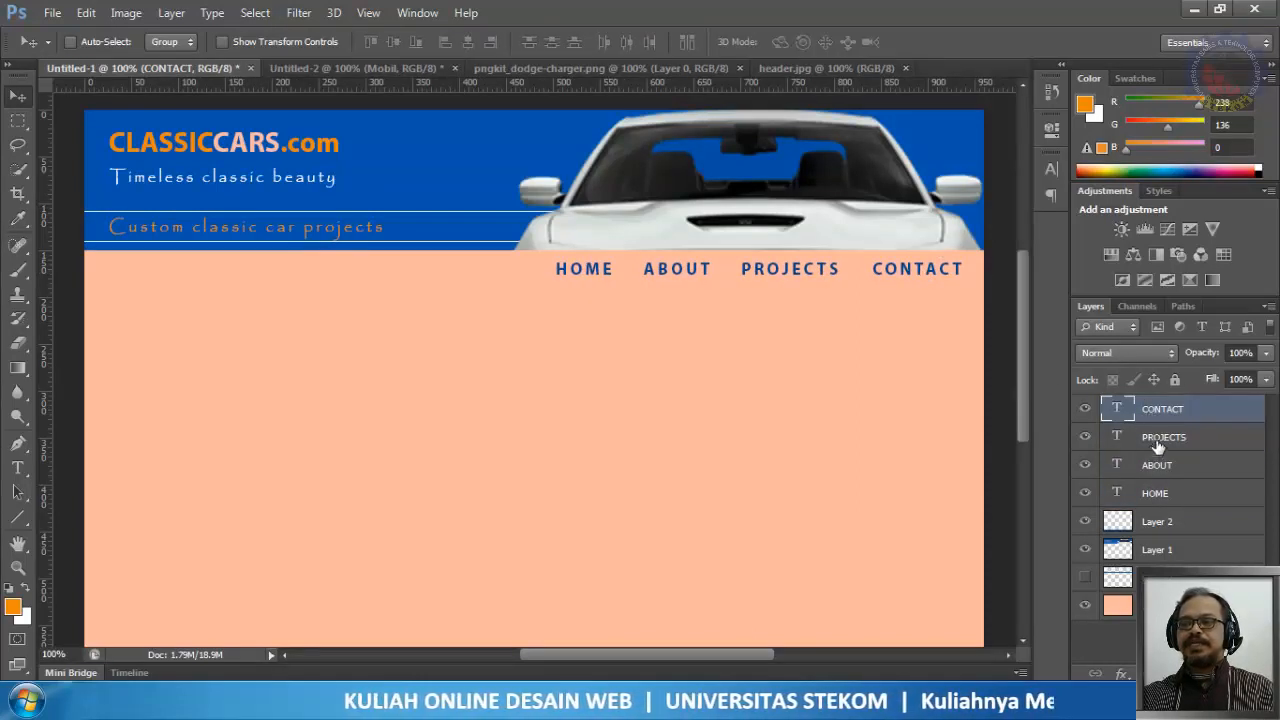
left_click(1157, 446, "shift")
left_click(1153, 466, "shift")
left_click(1151, 492, "shift")
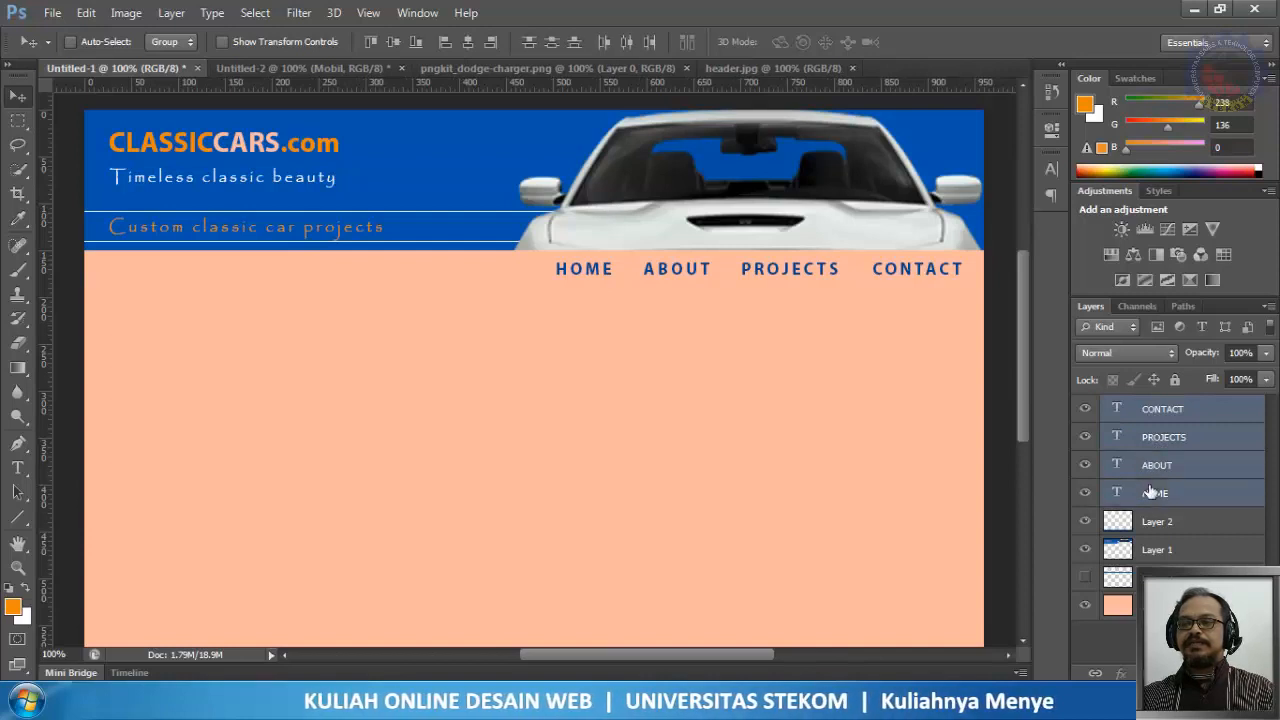
mouse_move(812, 272)
left_mouse_down()
mouse_move(801, 266)
mouse_move(806, 275)
left_mouse_up()
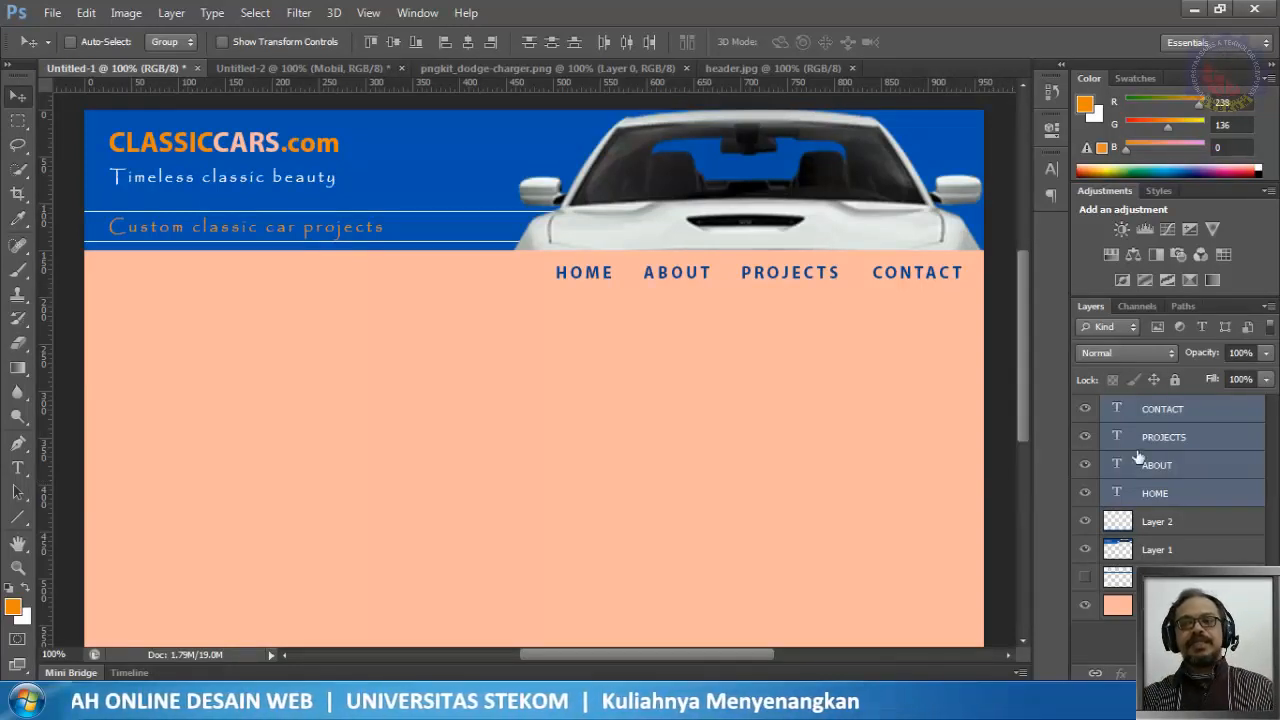
Step: Set the character tracking of the CONTACT menu text to 50
left_click(1148, 414)
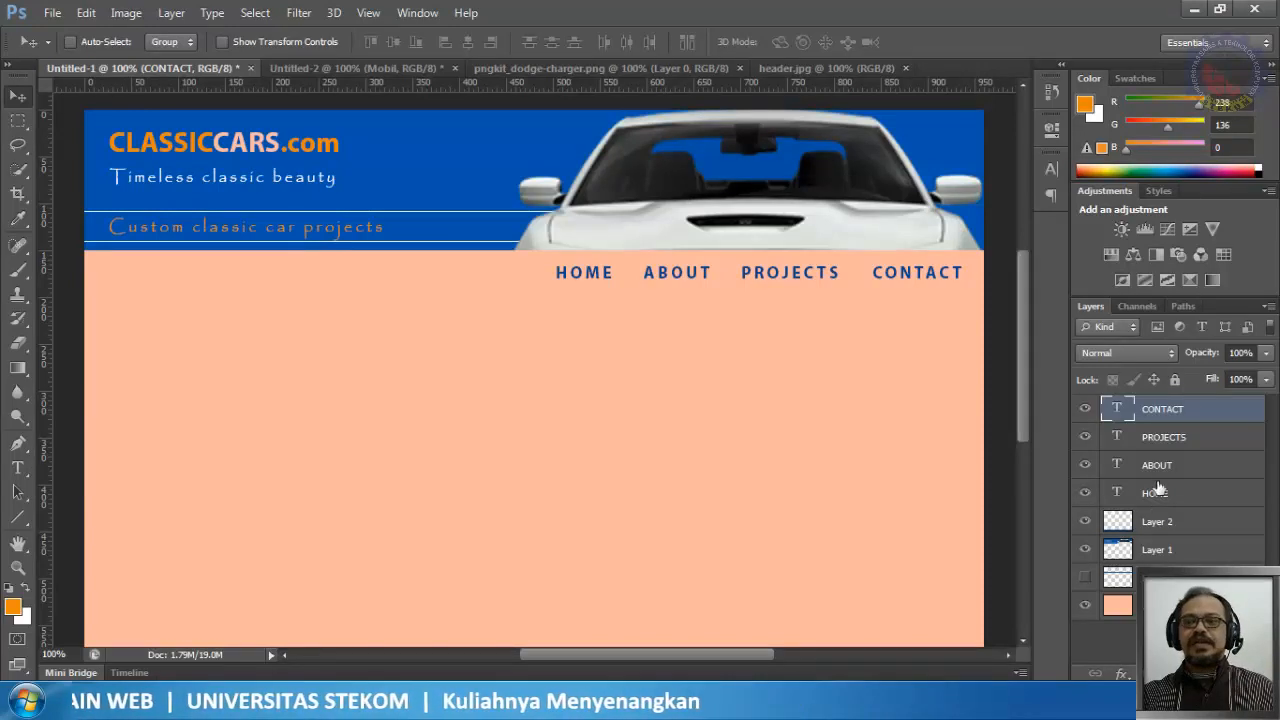
double_click(1118, 410)
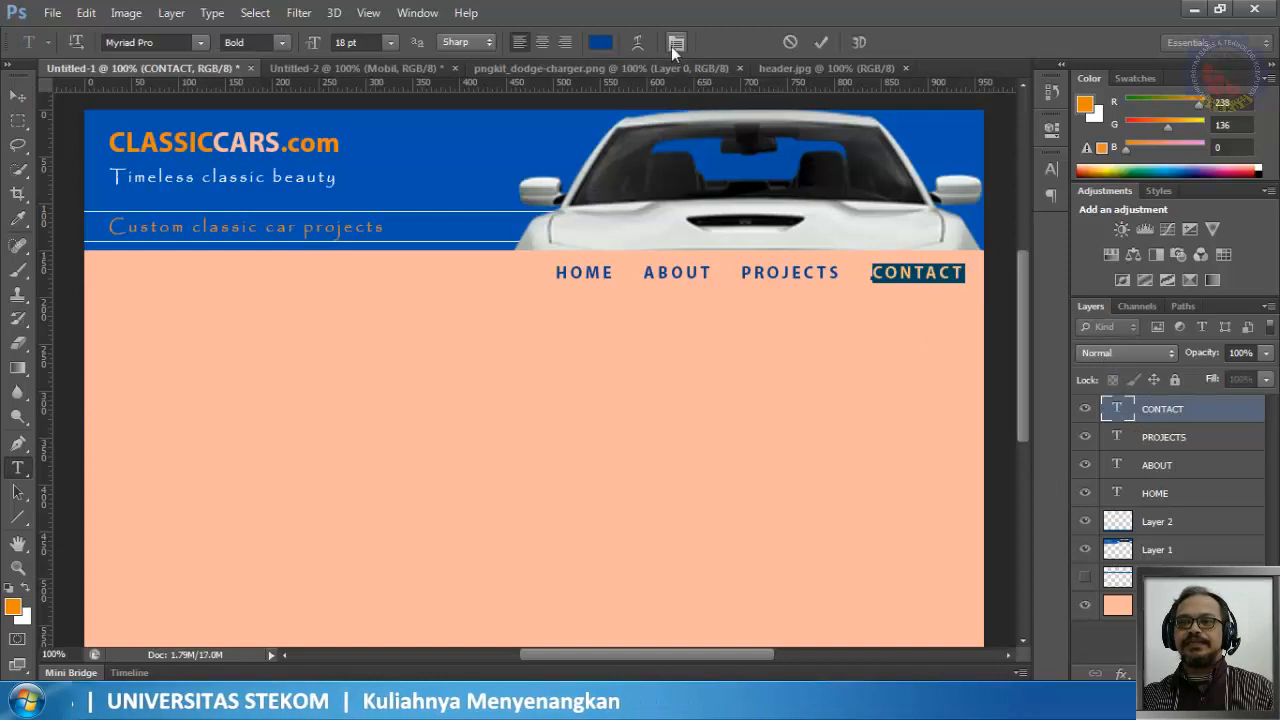
left_click(675, 43)
left_click(1015, 229)
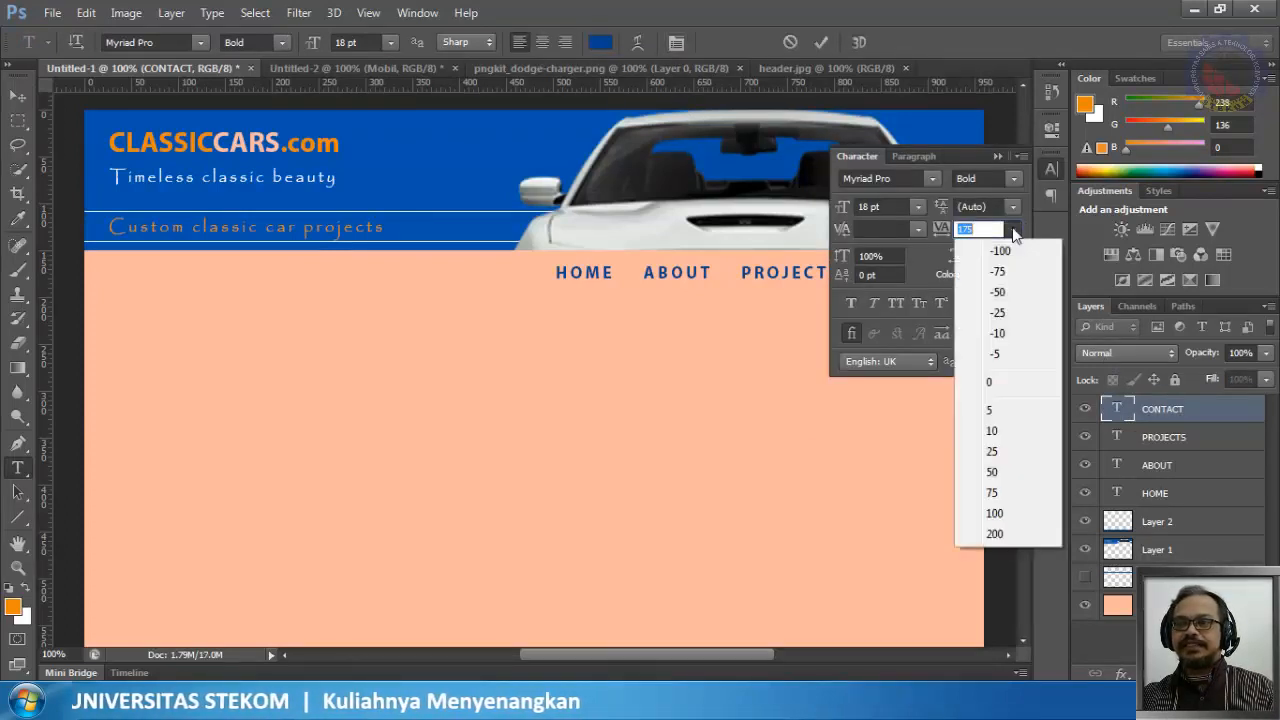
left_click(993, 472)
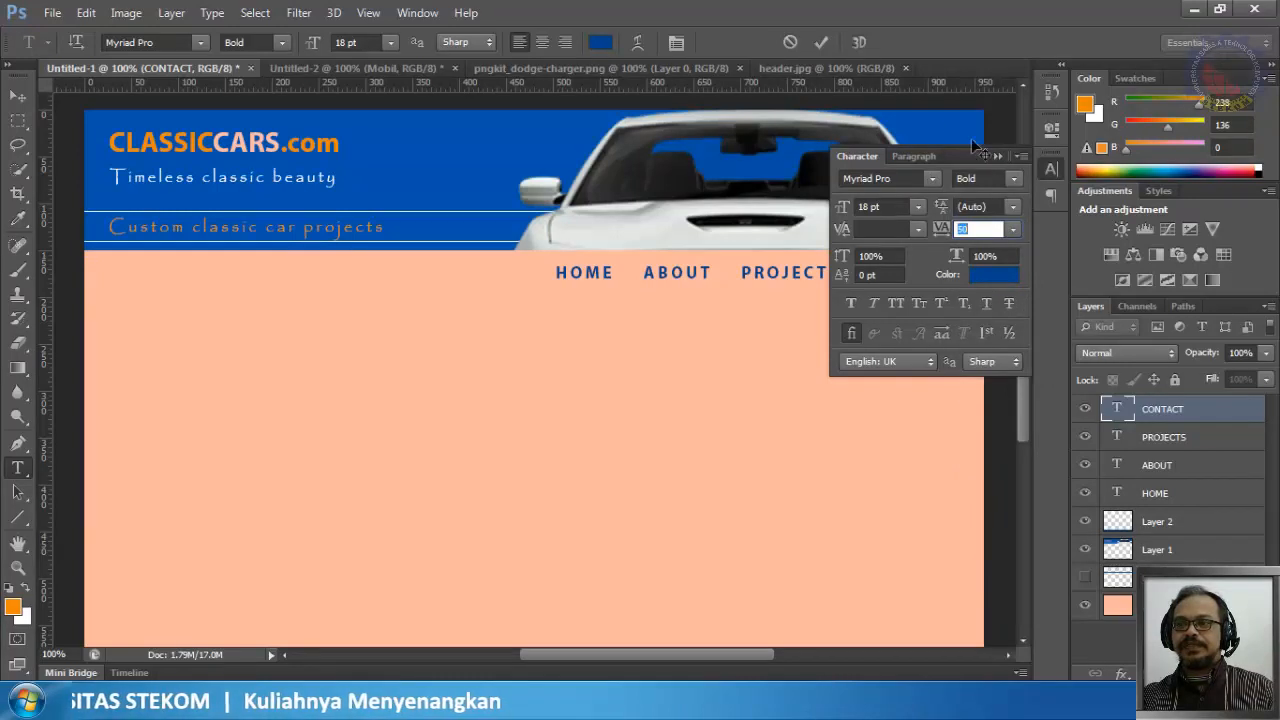
left_click(823, 44)
key("v")
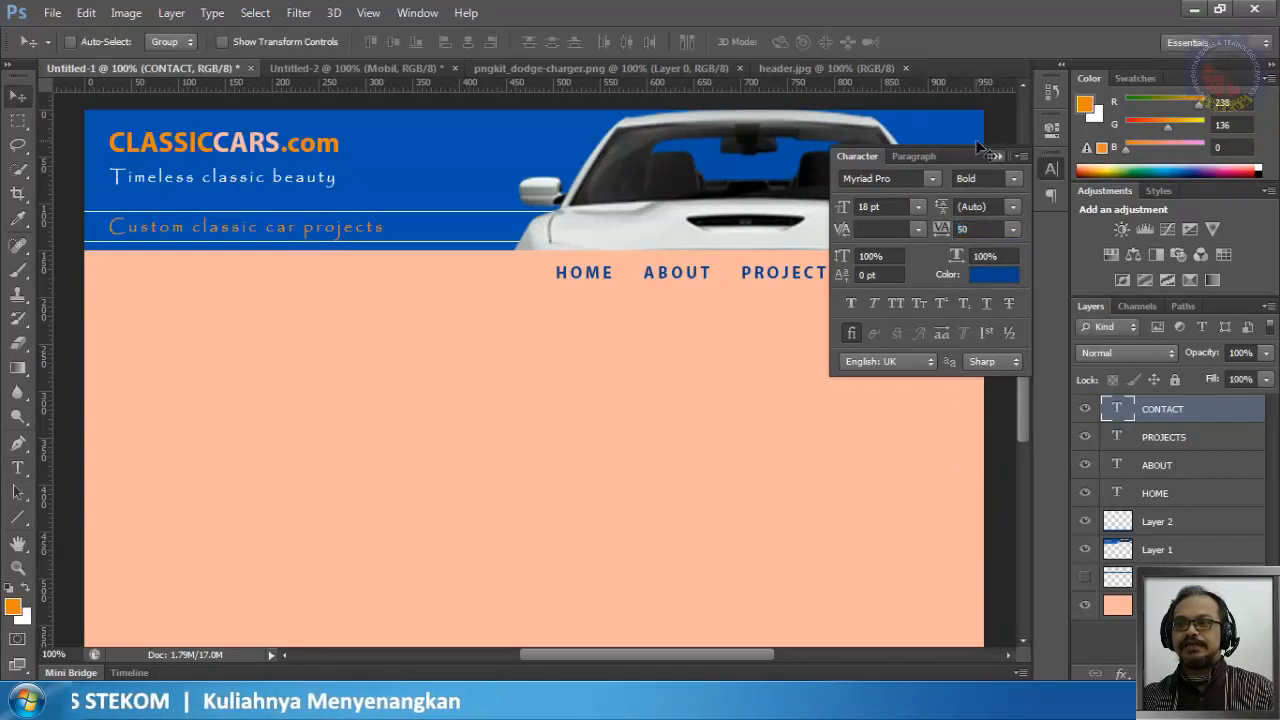
Step: Set the character tracking of the PROJECTS menu text to 50
double_click(1118, 440)
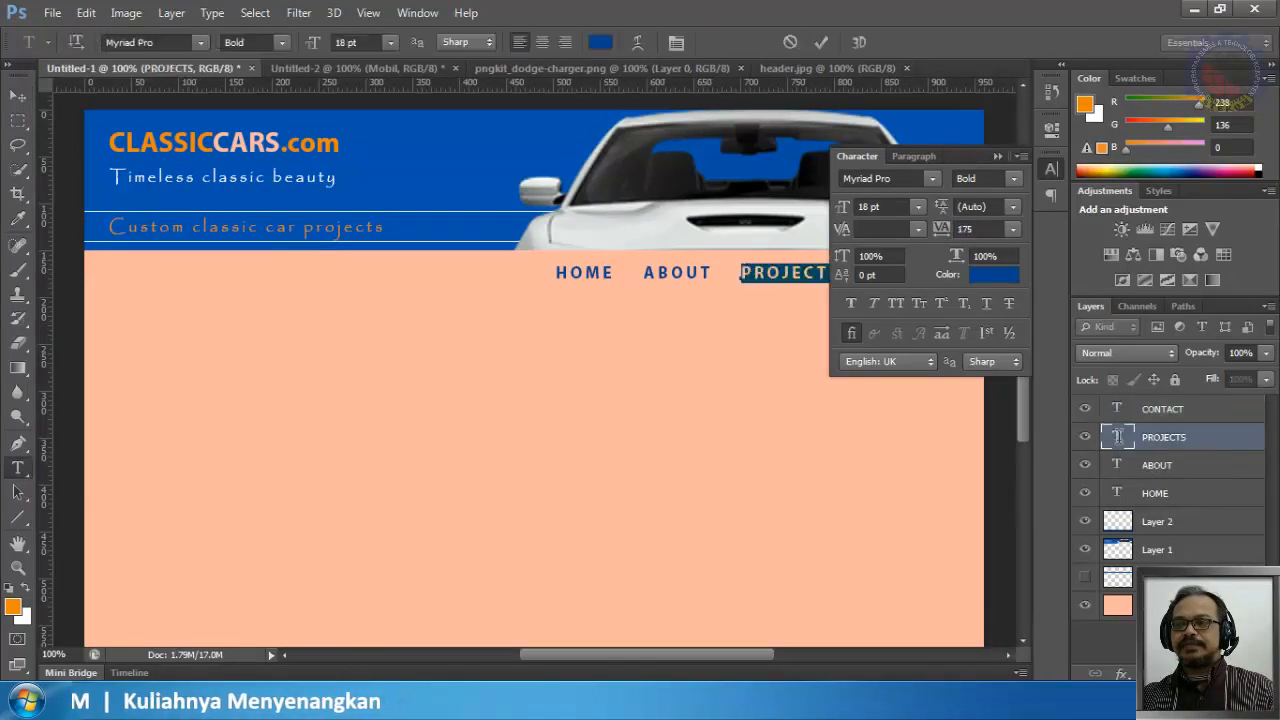
left_click(1013, 229)
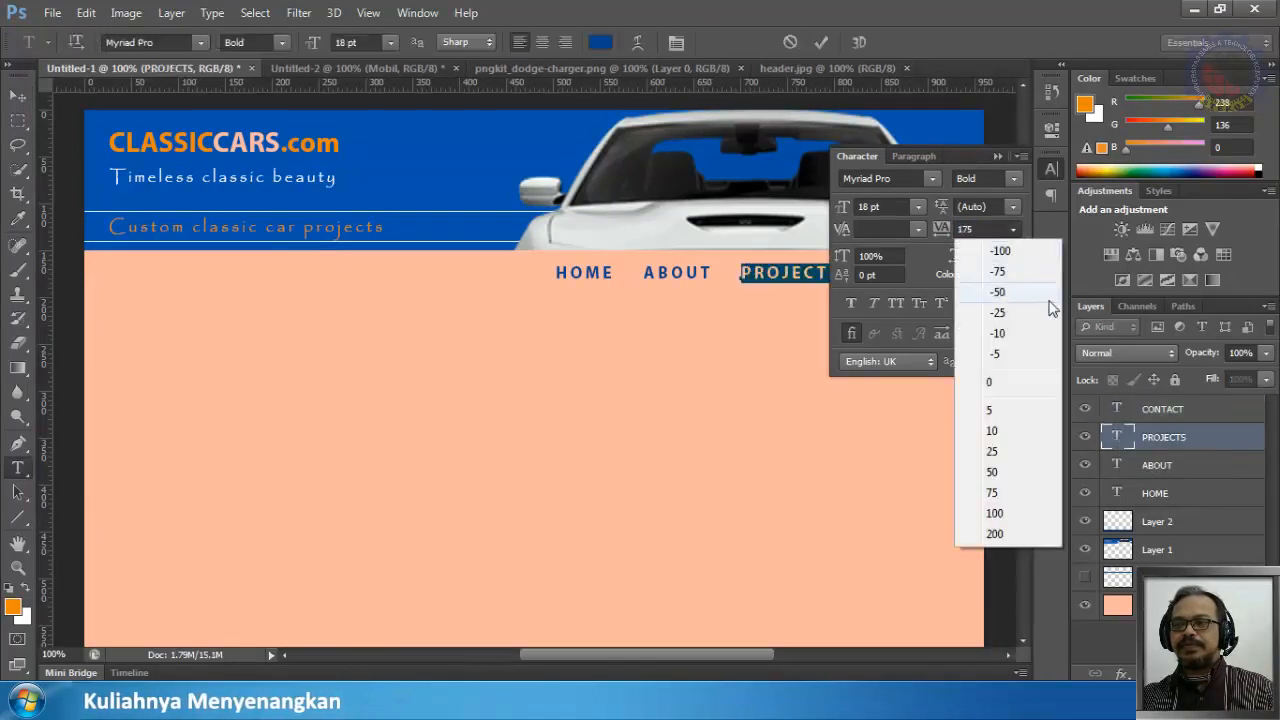
left_click(1005, 474)
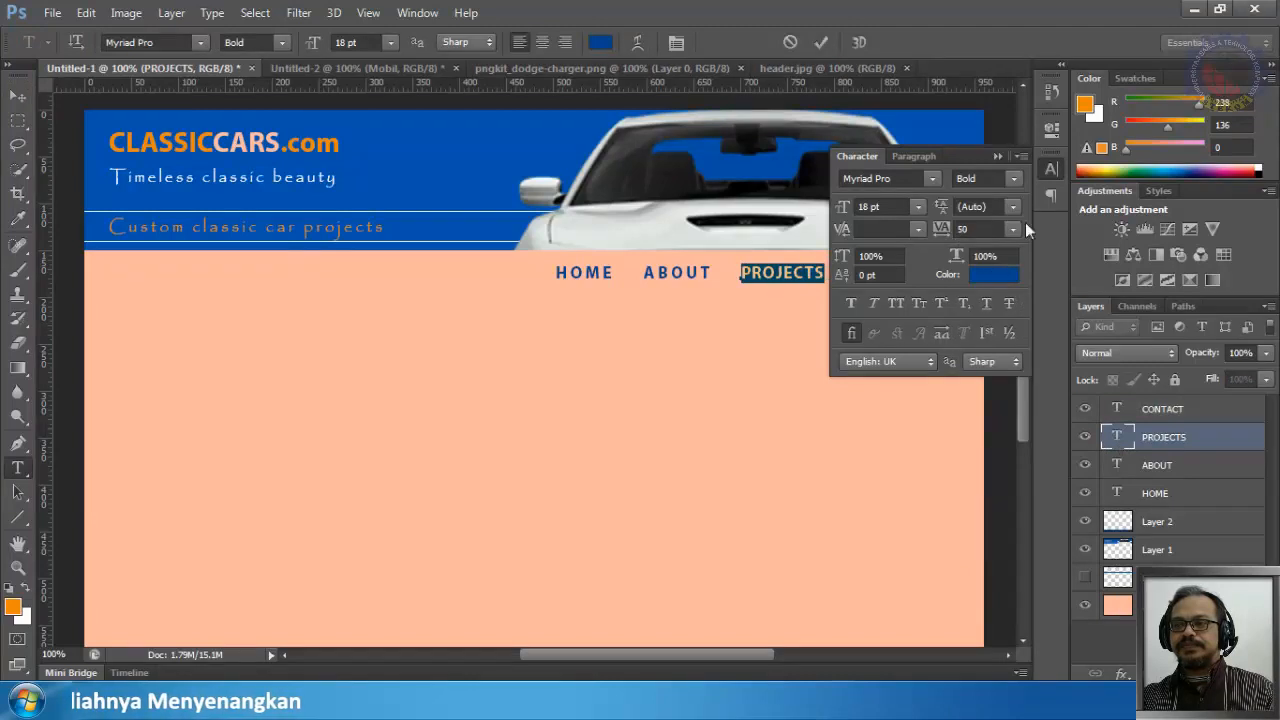
left_click(821, 42)
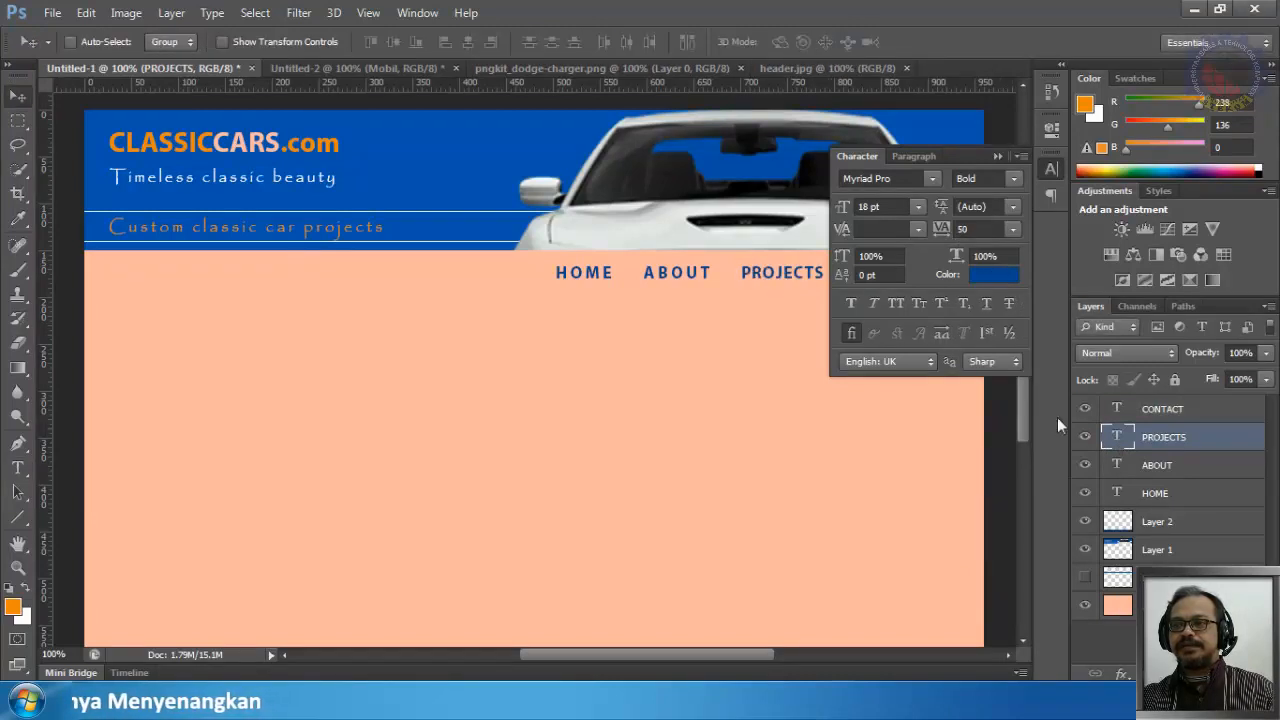
Step: Set the character tracking of the ABOUT menu text to 50
left_click(1113, 468)
double_click(1113, 468)
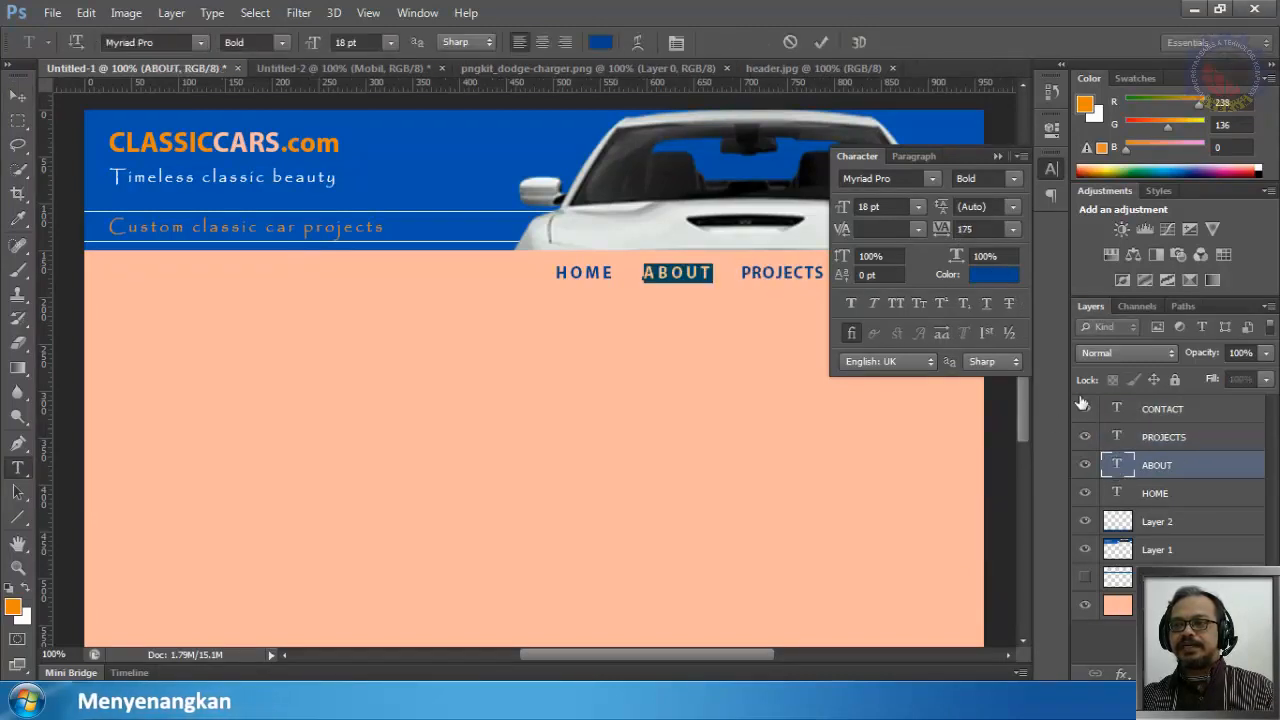
left_click(1013, 228)
left_click(993, 471)
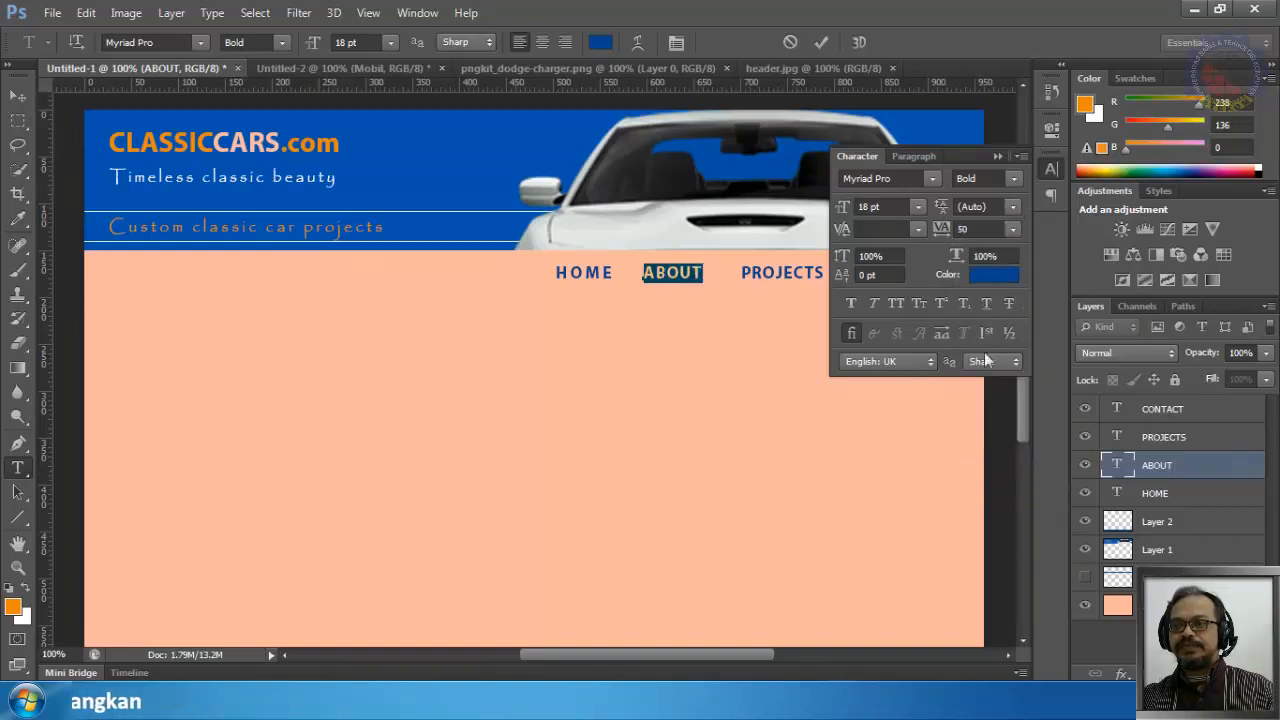
left_click(821, 42)
key("v")
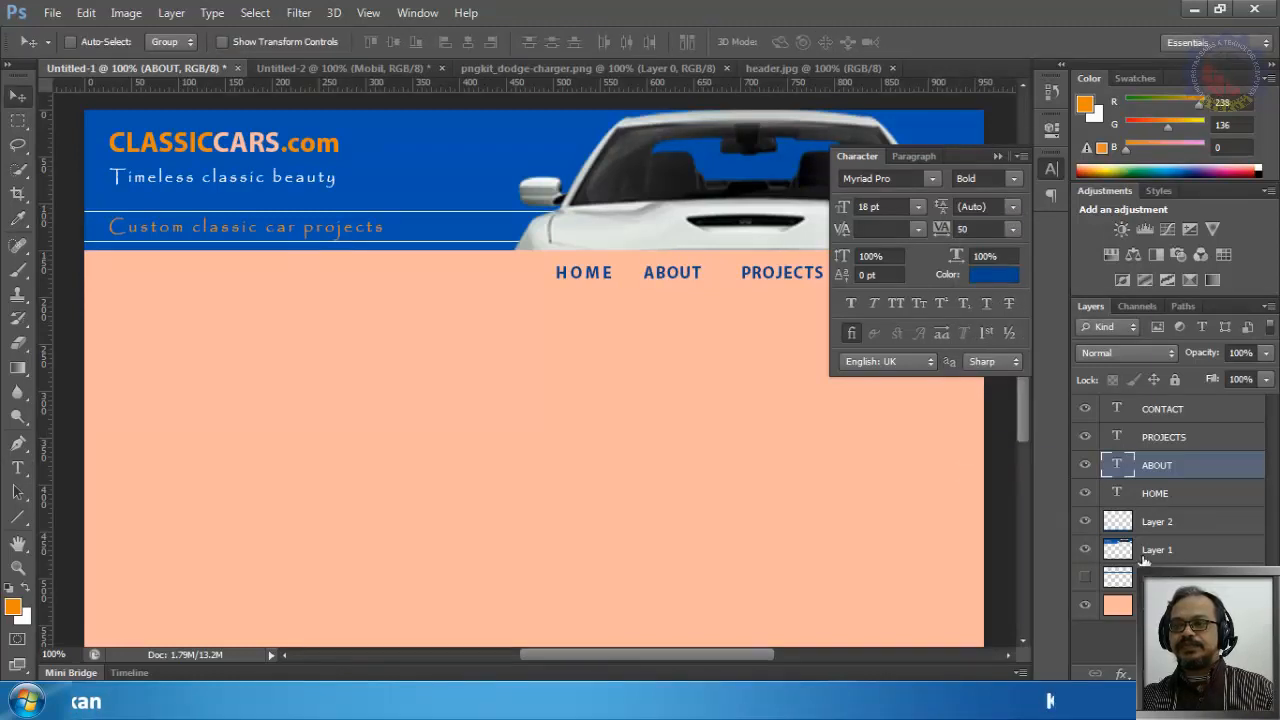
Step: Set the character tracking of the HOME menu text to 50 and close the character settings
double_click(1117, 494)
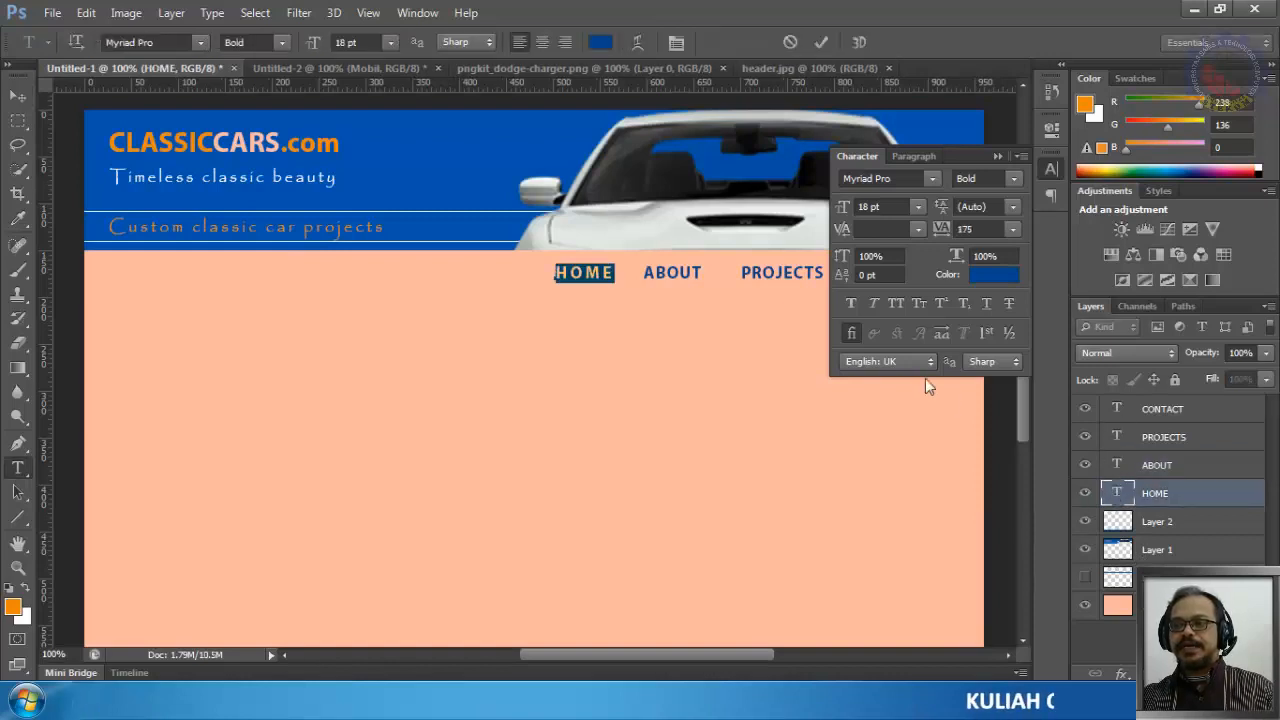
left_click(1013, 229)
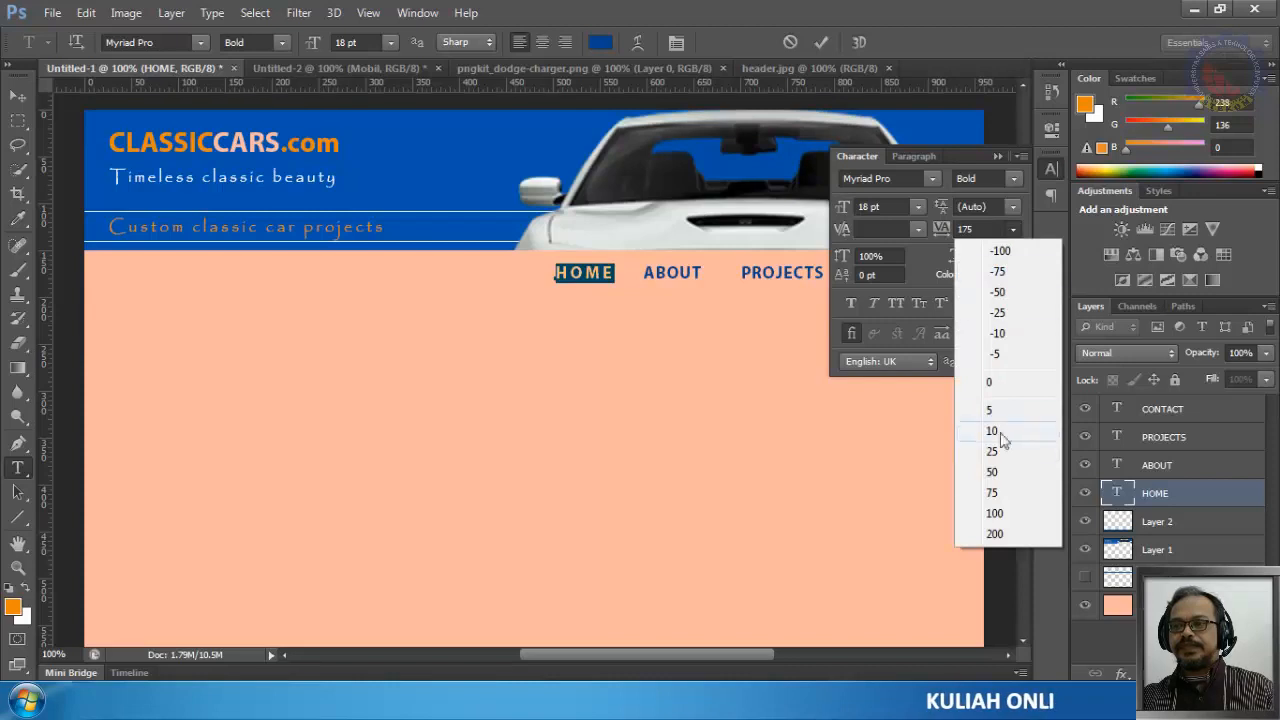
left_click(1003, 472)
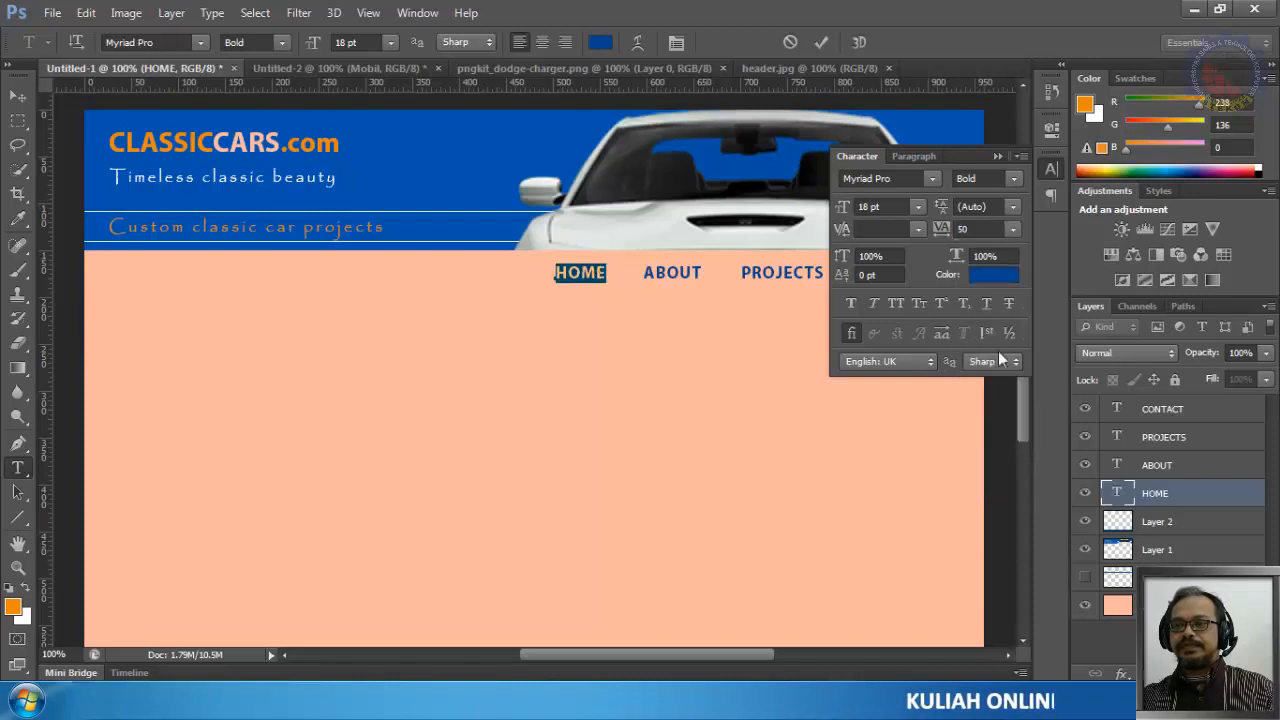
left_click(822, 43)
key("v")
left_click(1049, 172)
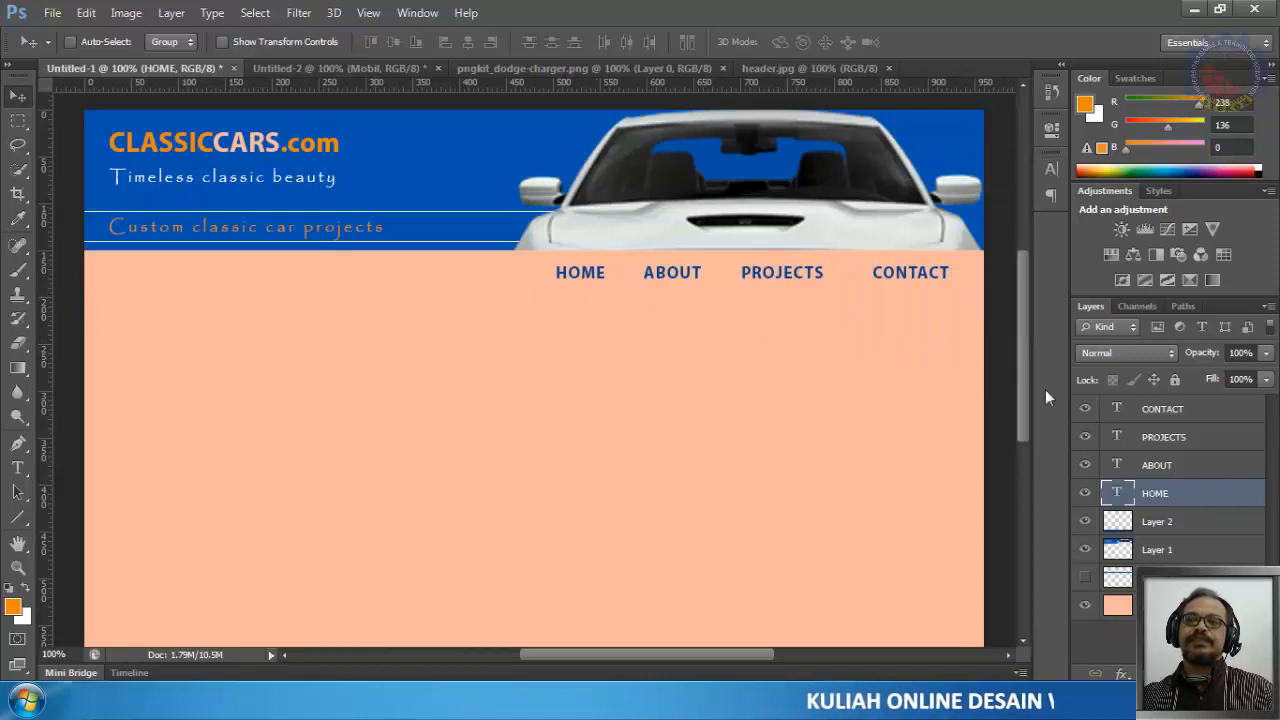
Step: Nudge the PROJECTS text about 6 pixels to the right, toward CONTACT
left_click(1149, 466)
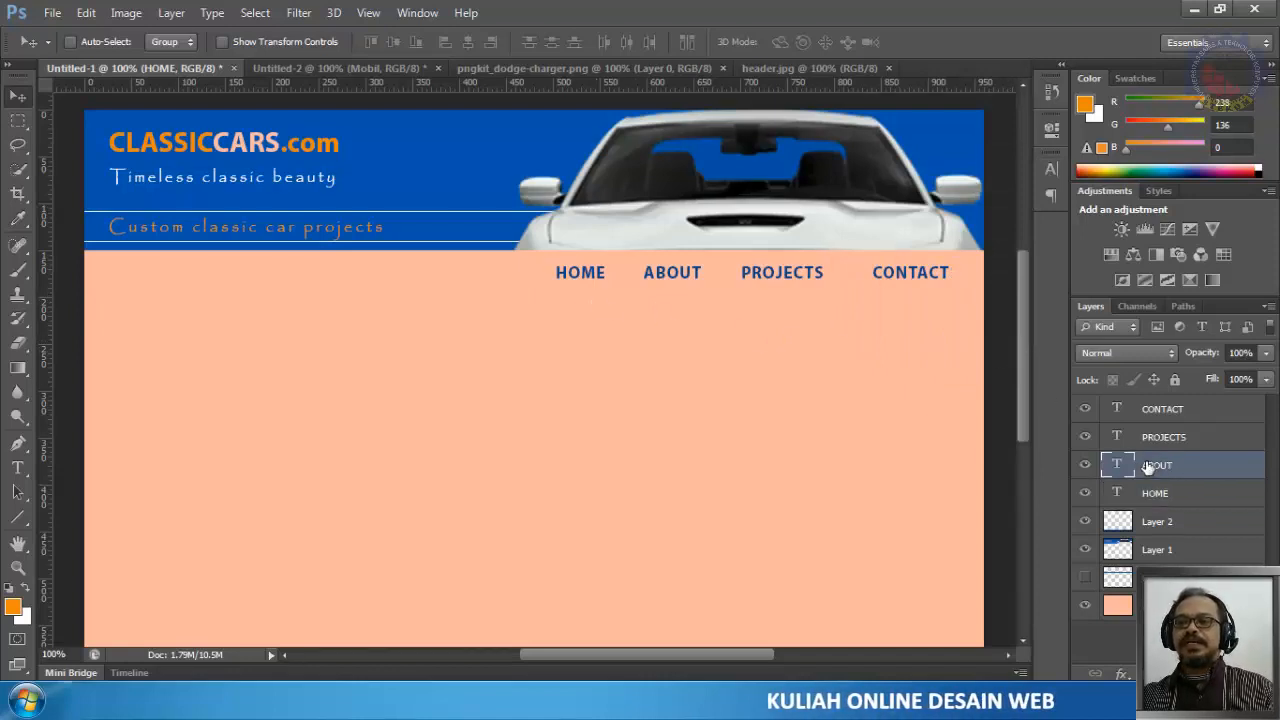
left_click(1165, 436)
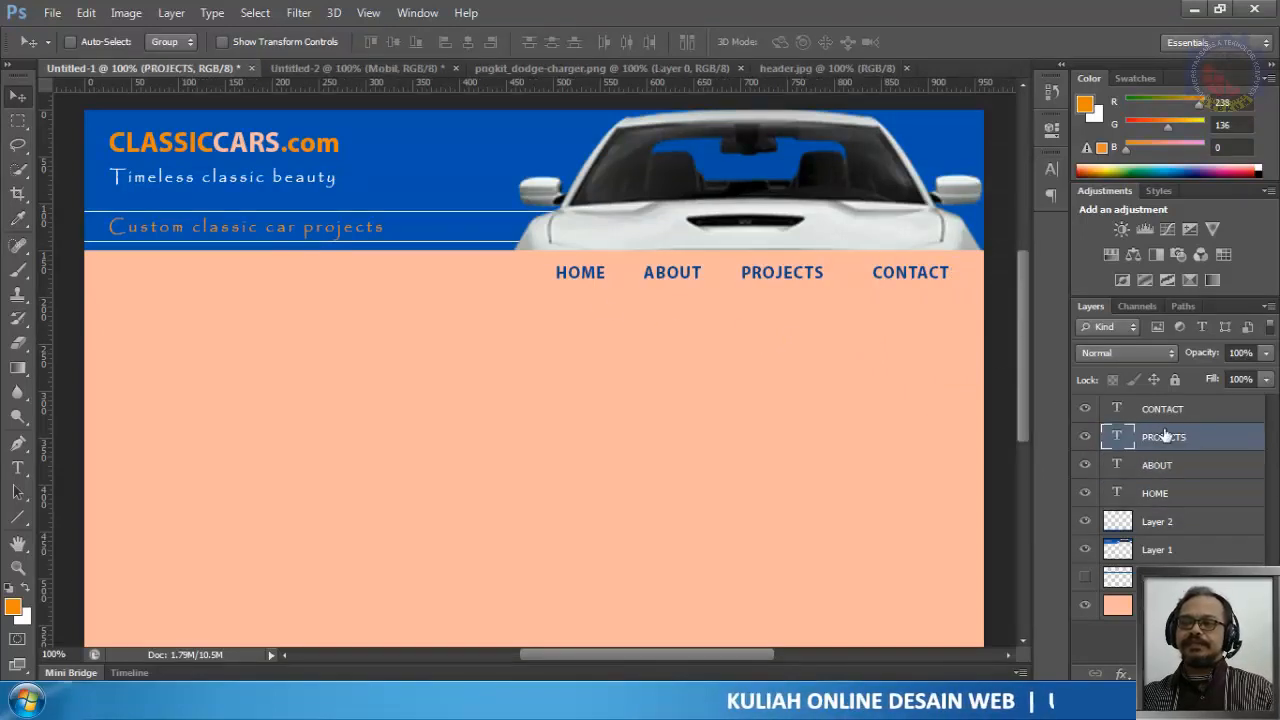
key("Right")
key("Right")
key("Right")
key("Right")
key("Right")
key("Right")
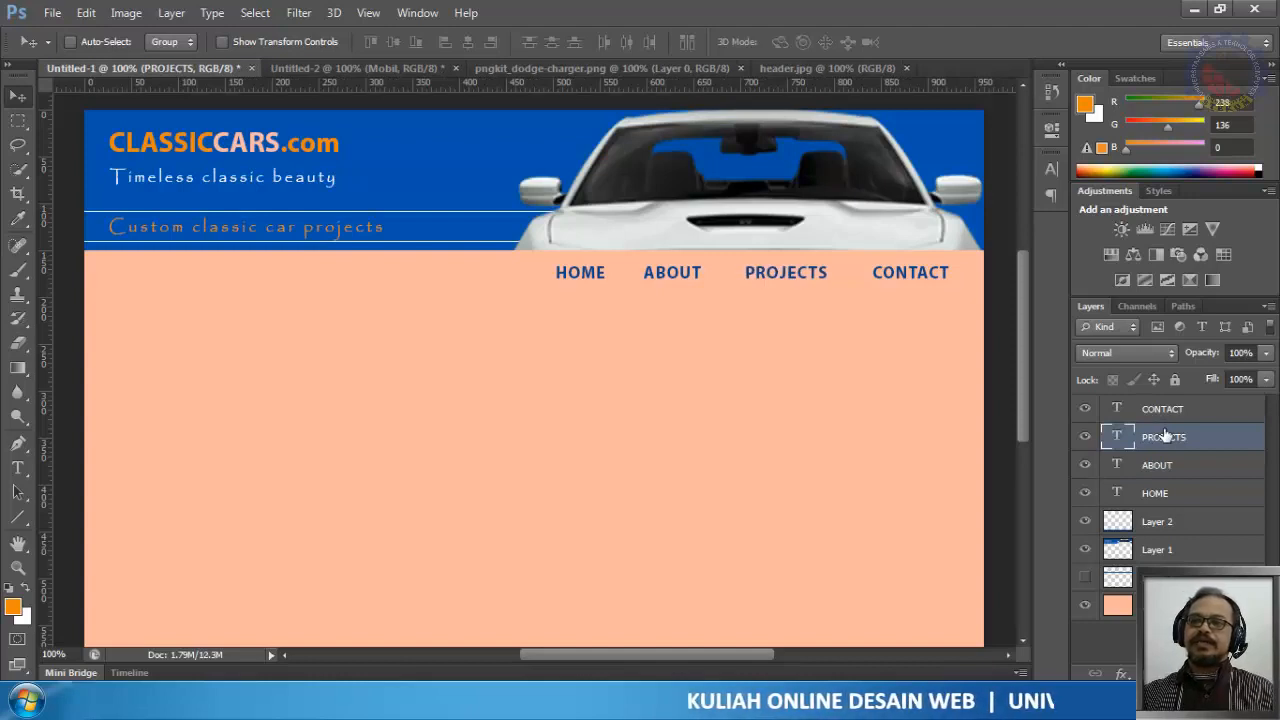
left_click_drag(1165, 436, 1170, 448)
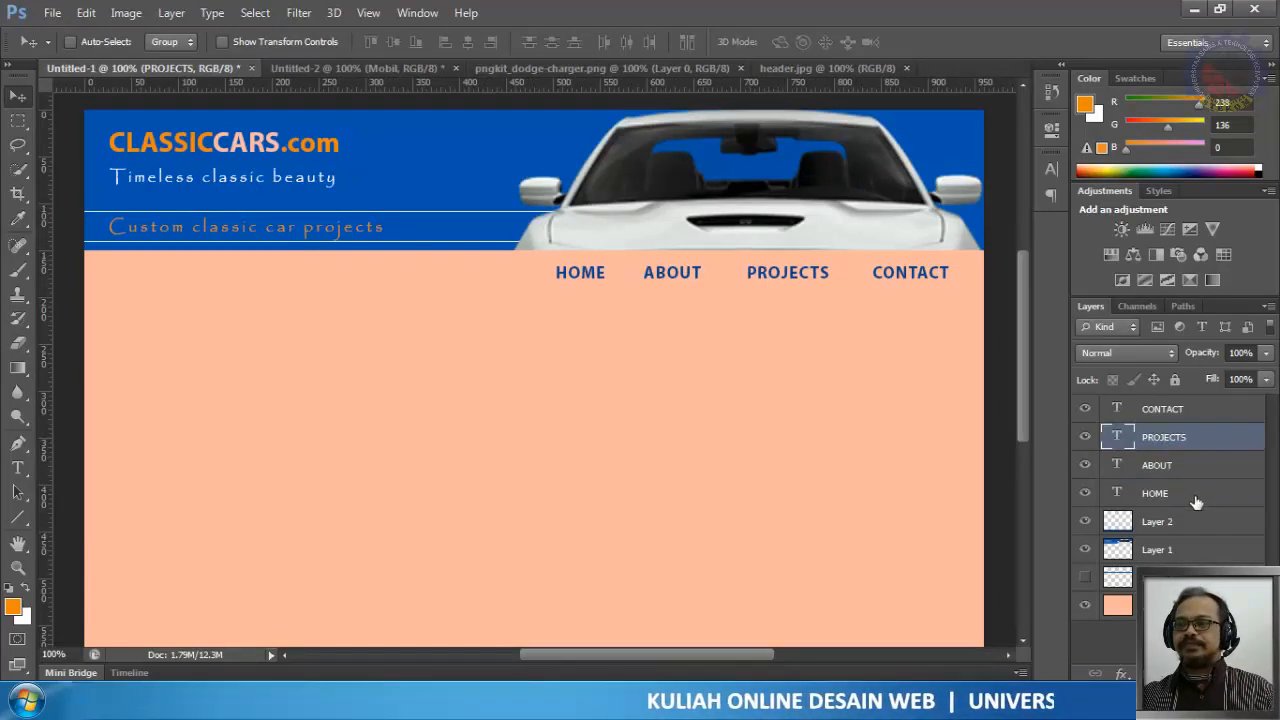
Step: Nudge the ABOUT text about 3 pixels to the right, away from HOME
left_click(1150, 476)
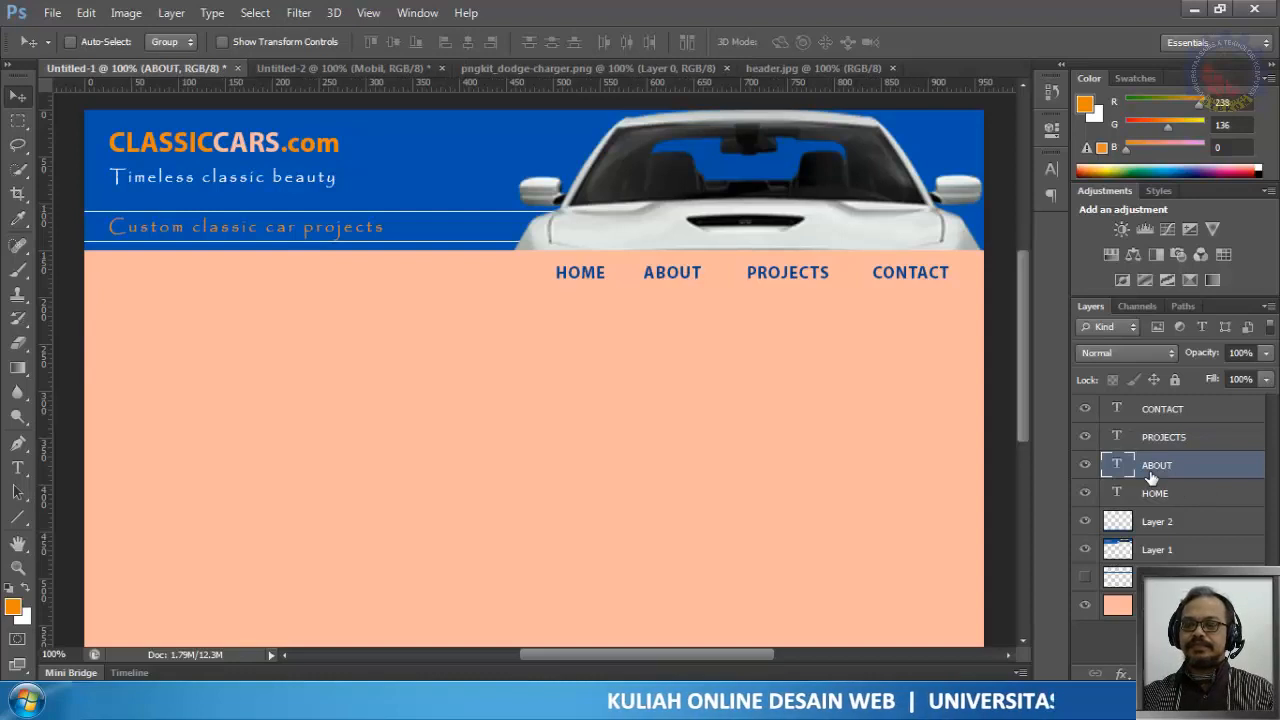
key("Right")
key("Right")
key("Right")
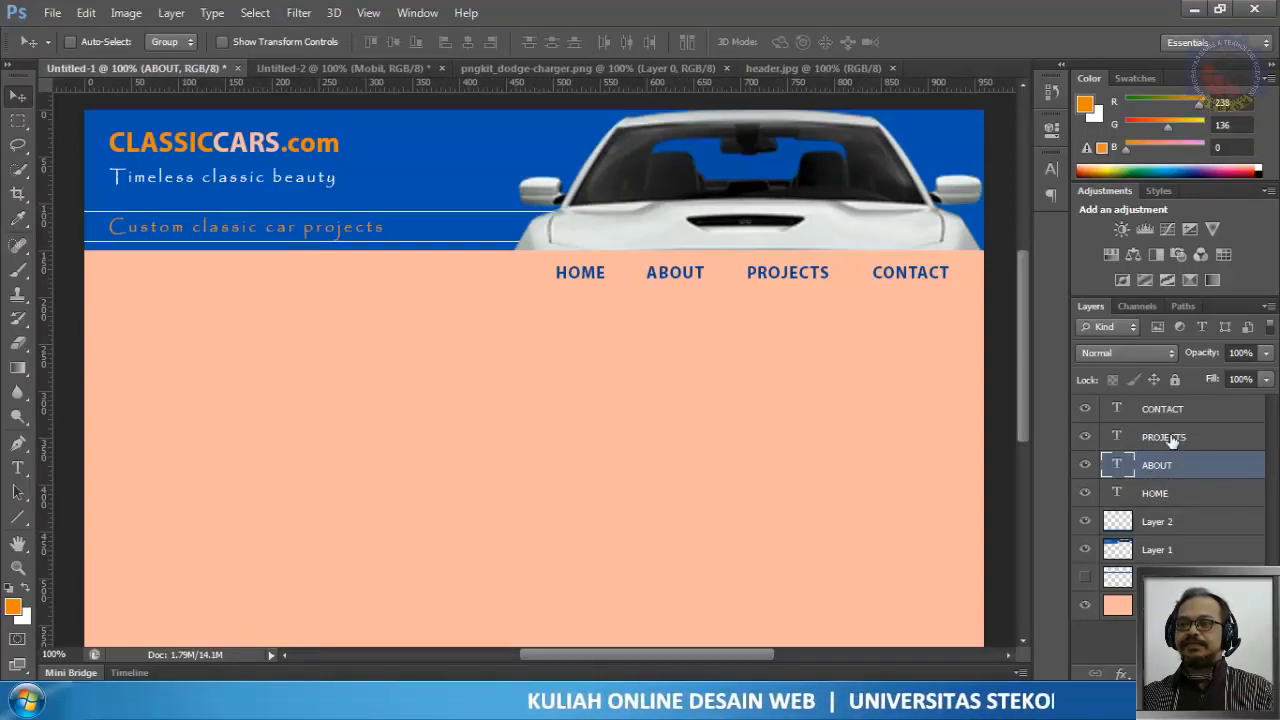
Step: Nudge the ABOUT and PROJECTS texts together about 2 pixels to the right
left_click(1171, 439, "shift")
key("Right")
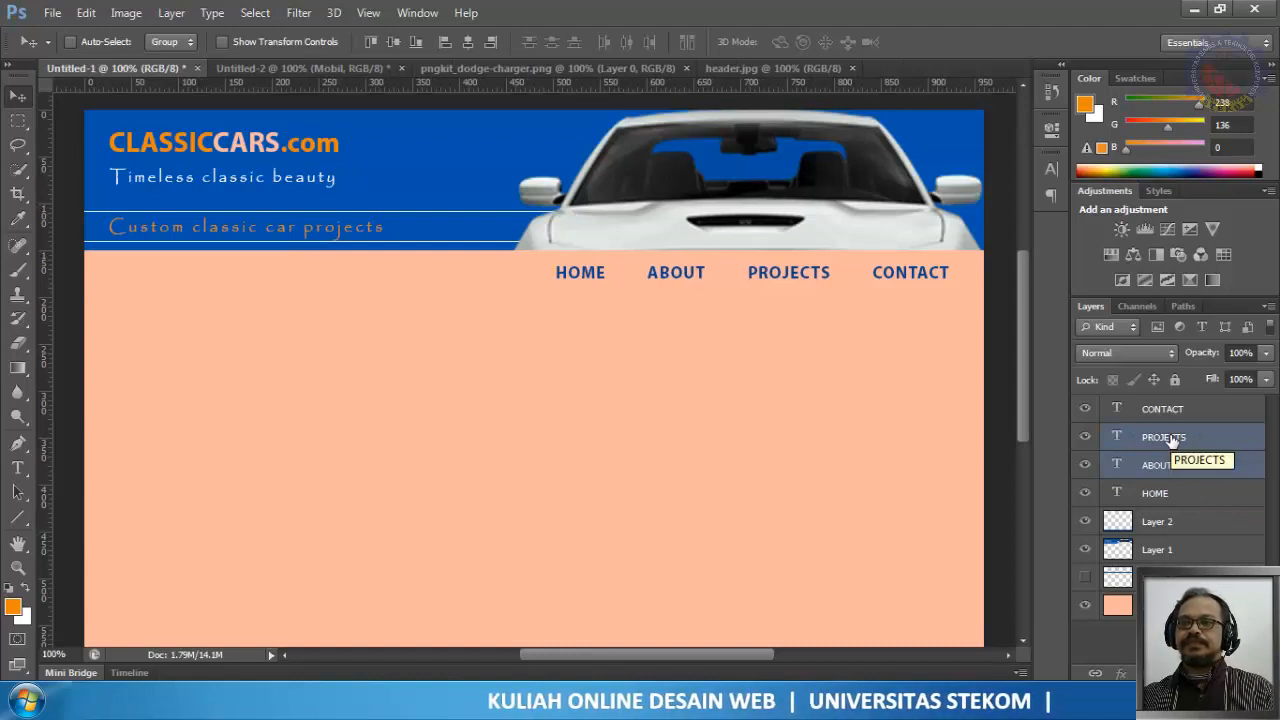
key("Right")
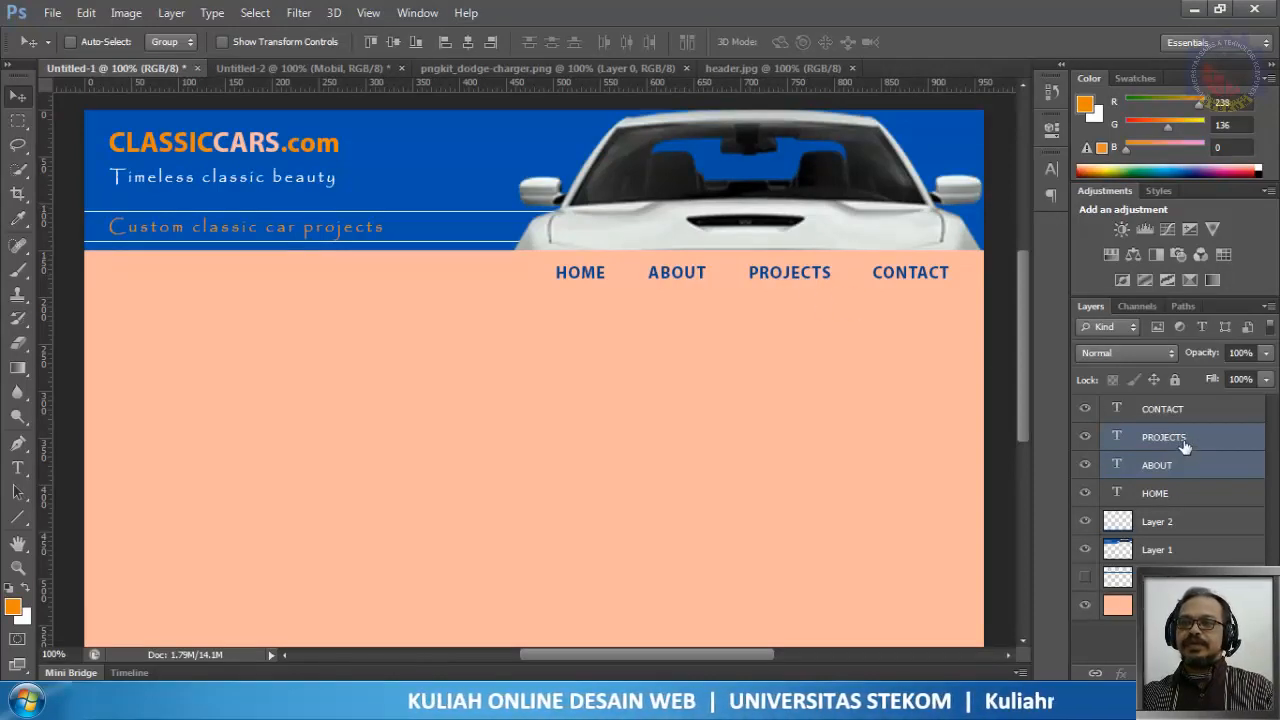
Step: Try nudging the PROJECTS text alone slightly closer to CONTACT
left_click(1184, 446)
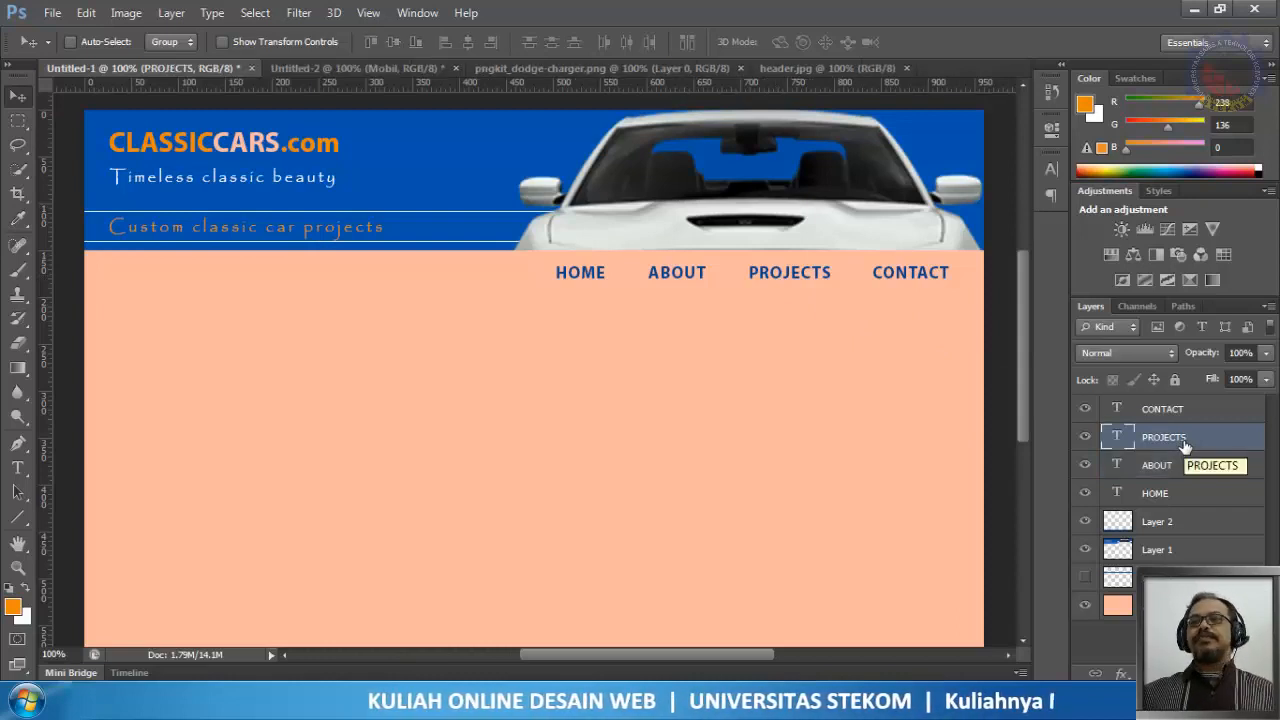
key("Right")
key("Right")
key("Right")
key("Left")
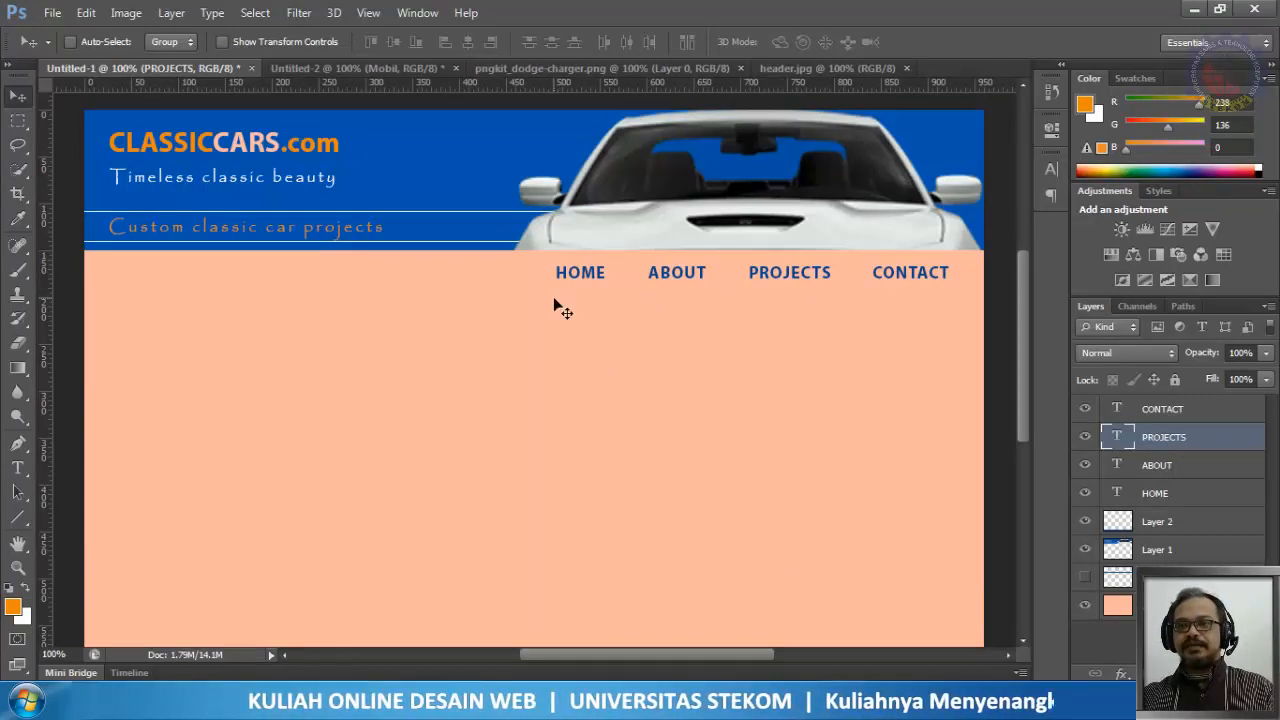
Step: Reduce the font size of the HOME and ABOUT menu texts to 14 pt
double_click(1117, 492)
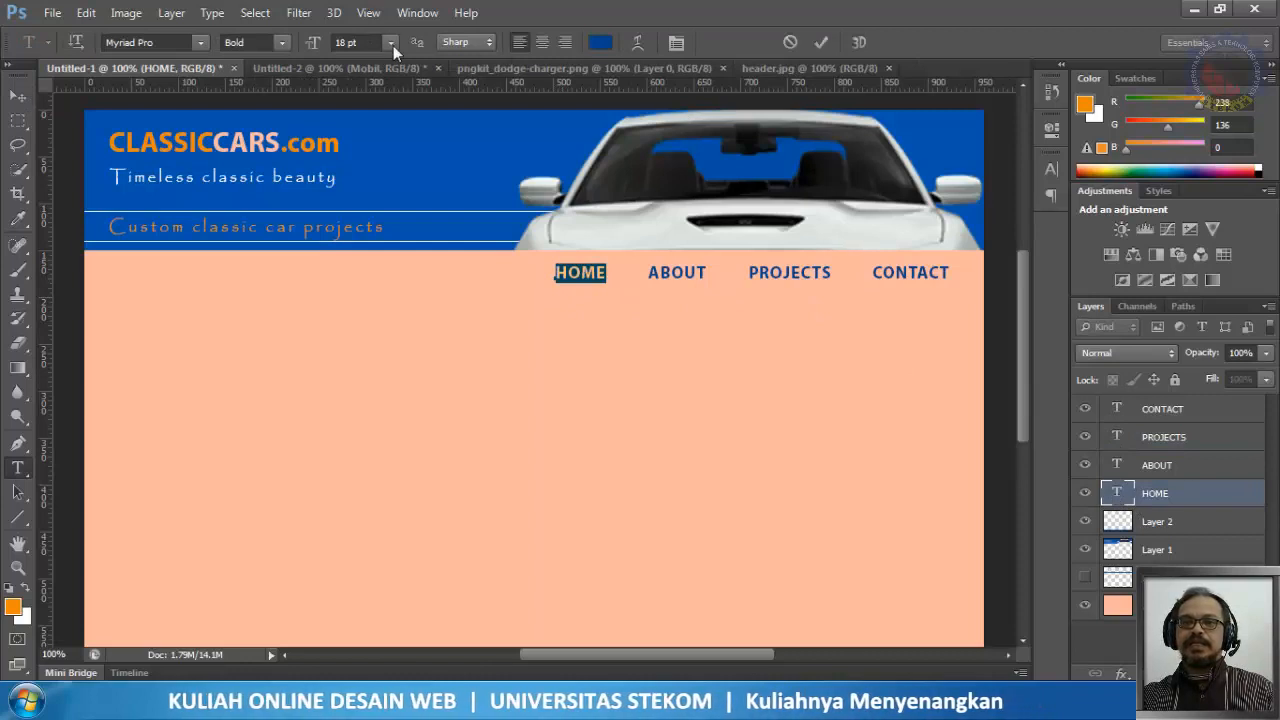
left_click(391, 43)
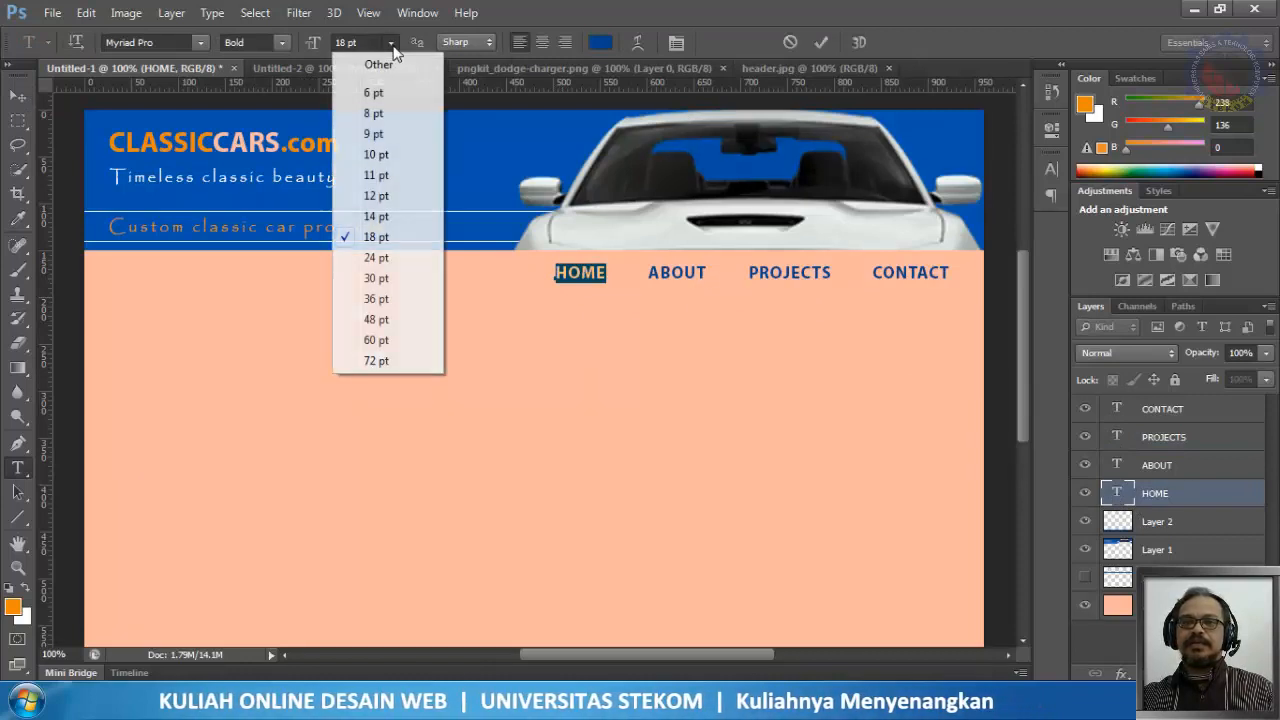
left_click(376, 217)
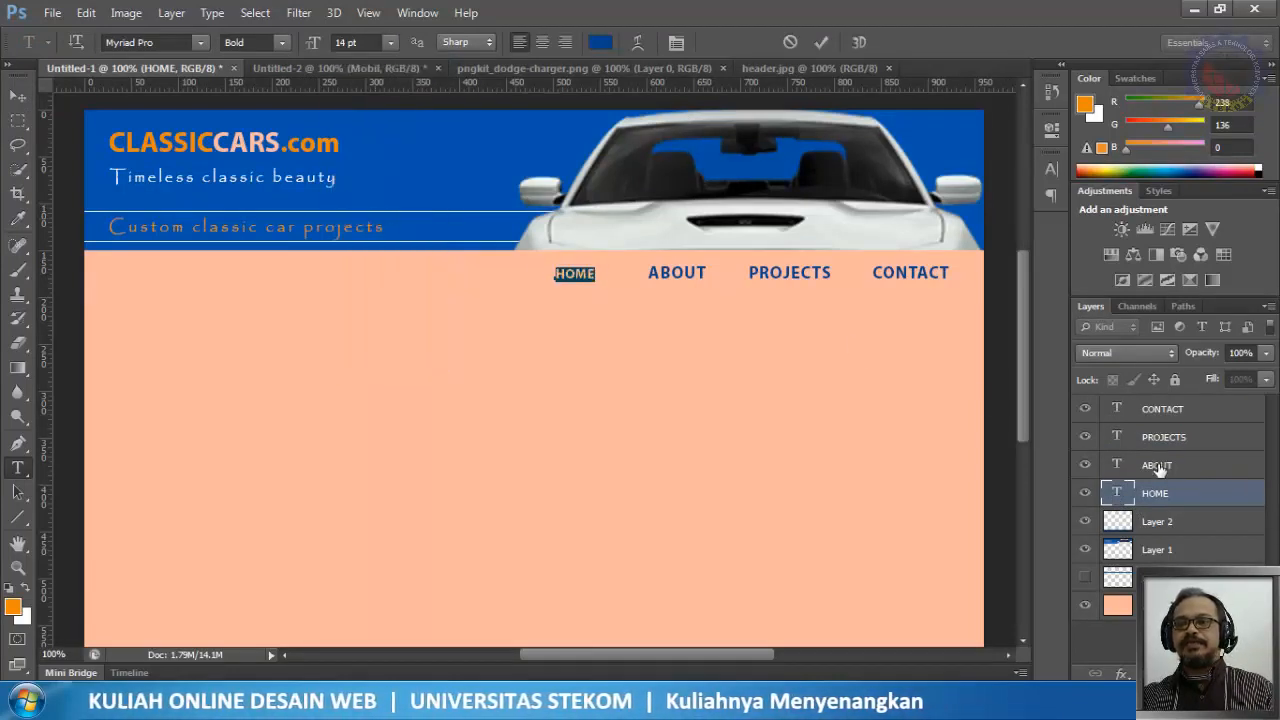
double_click(1118, 465)
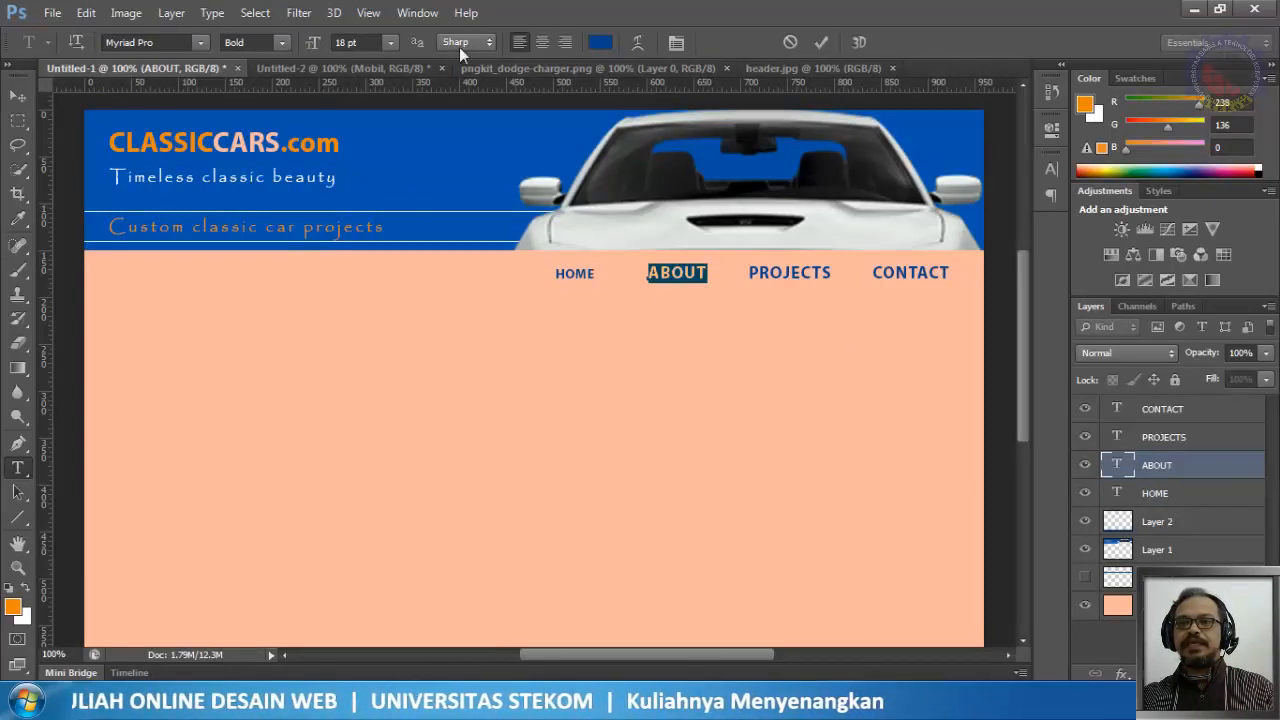
left_click(391, 43)
left_click(377, 216)
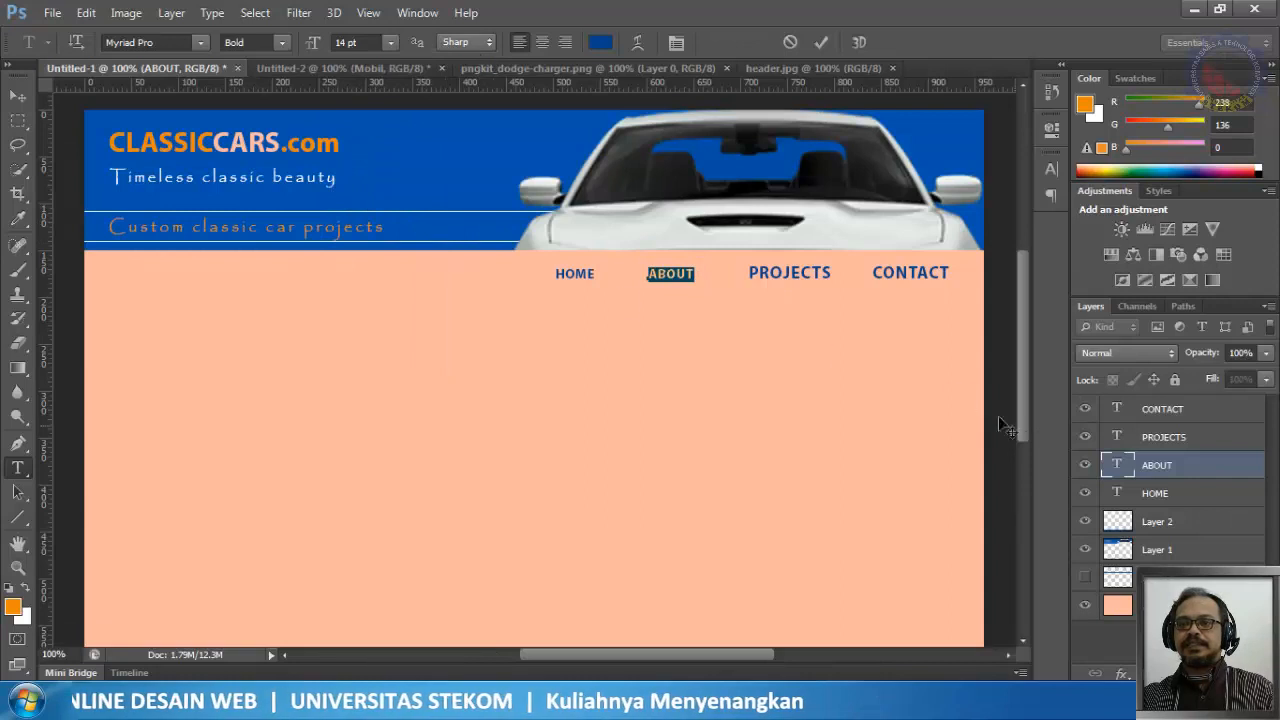
Step: Reduce the font size of the PROJECTS menu text to 14 pt
double_click(1114, 440)
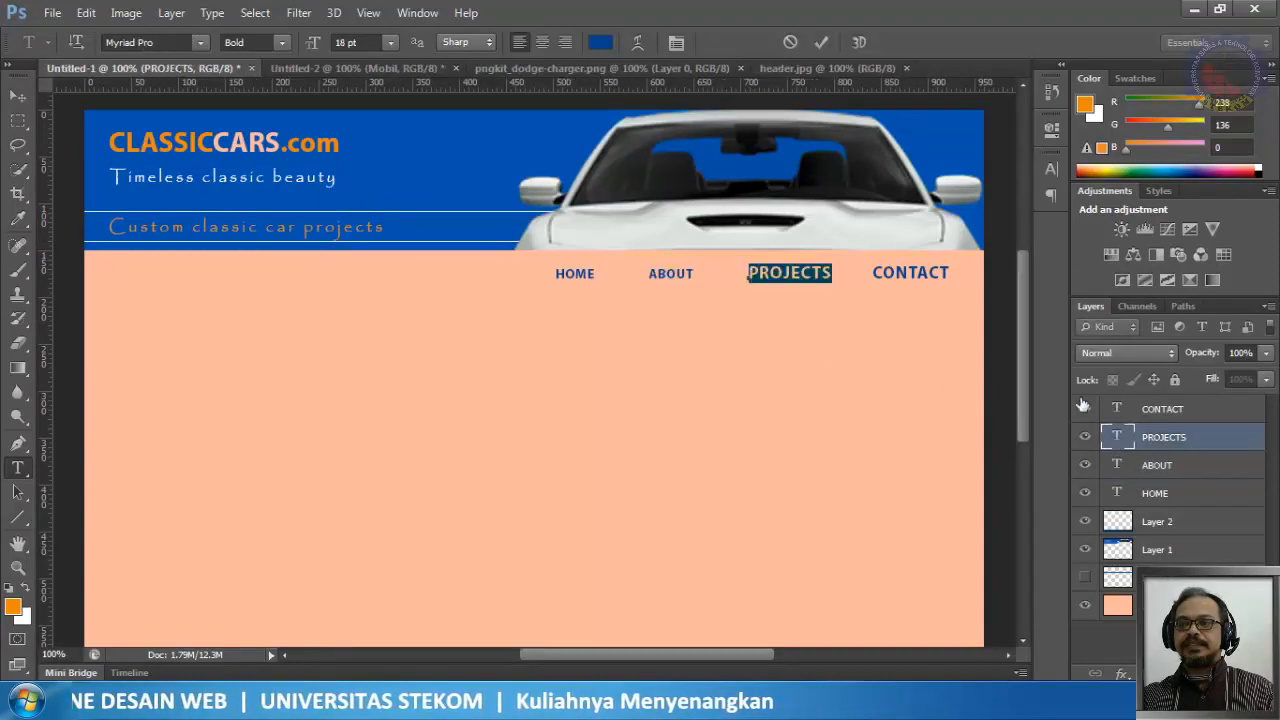
left_click(387, 43)
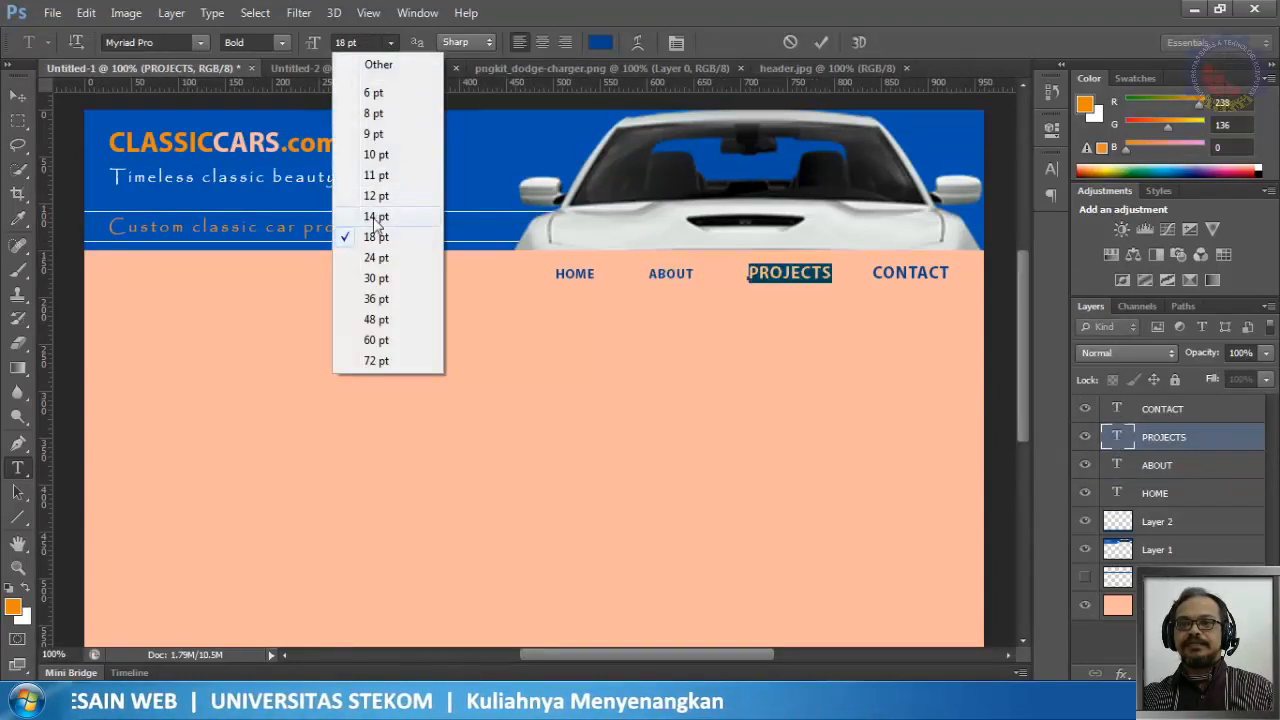
left_click(380, 216)
Step: Reduce the font size of the CONTACT menu text to 14 pt
double_click(1122, 405)
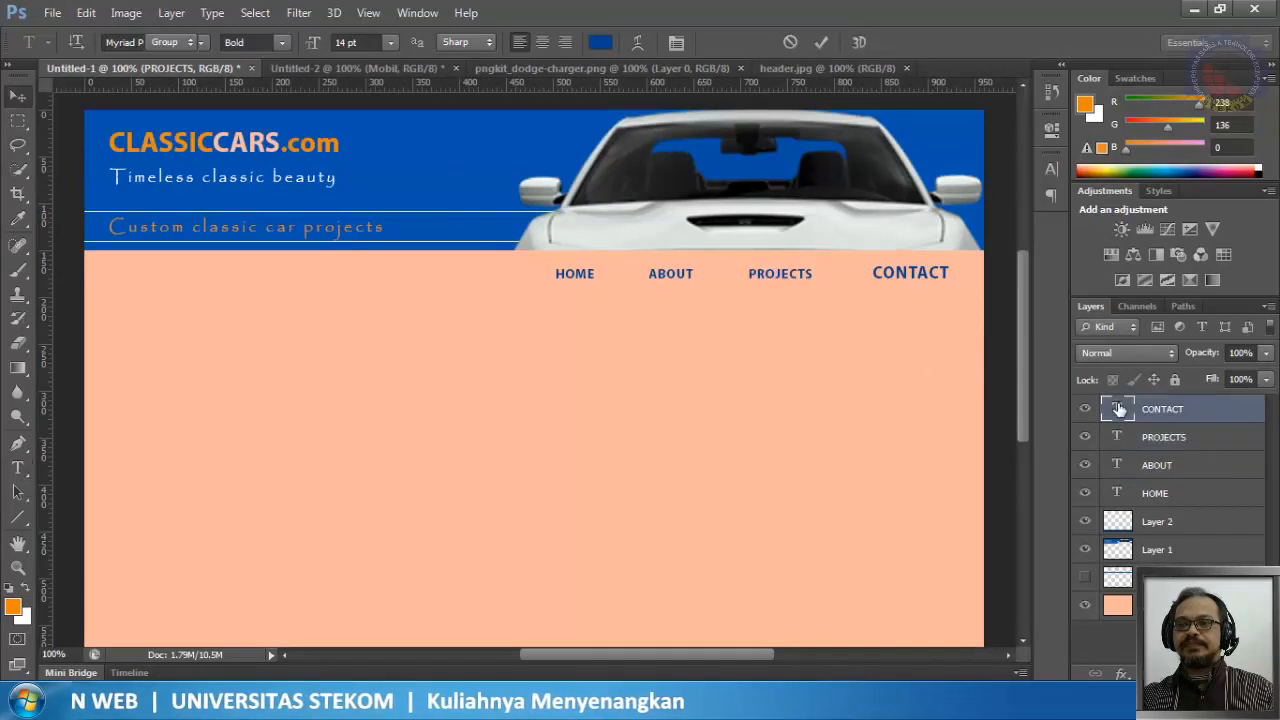
left_click(387, 43)
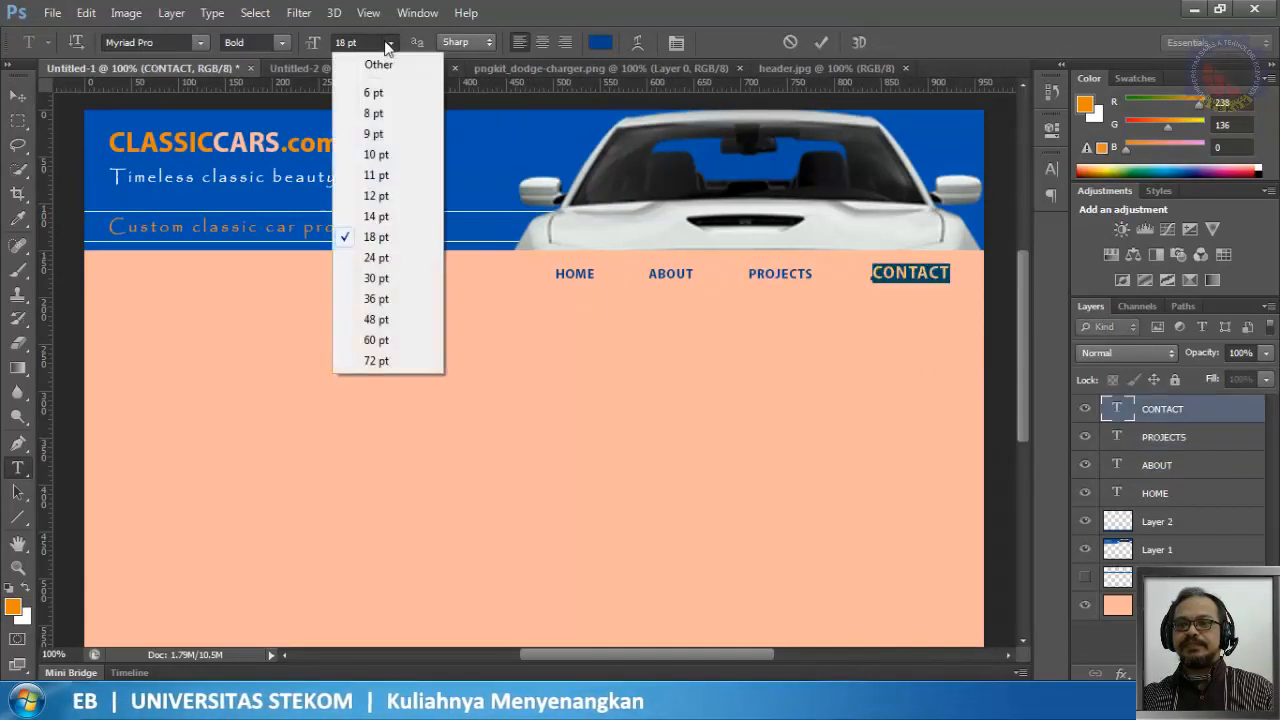
left_click(372, 213)
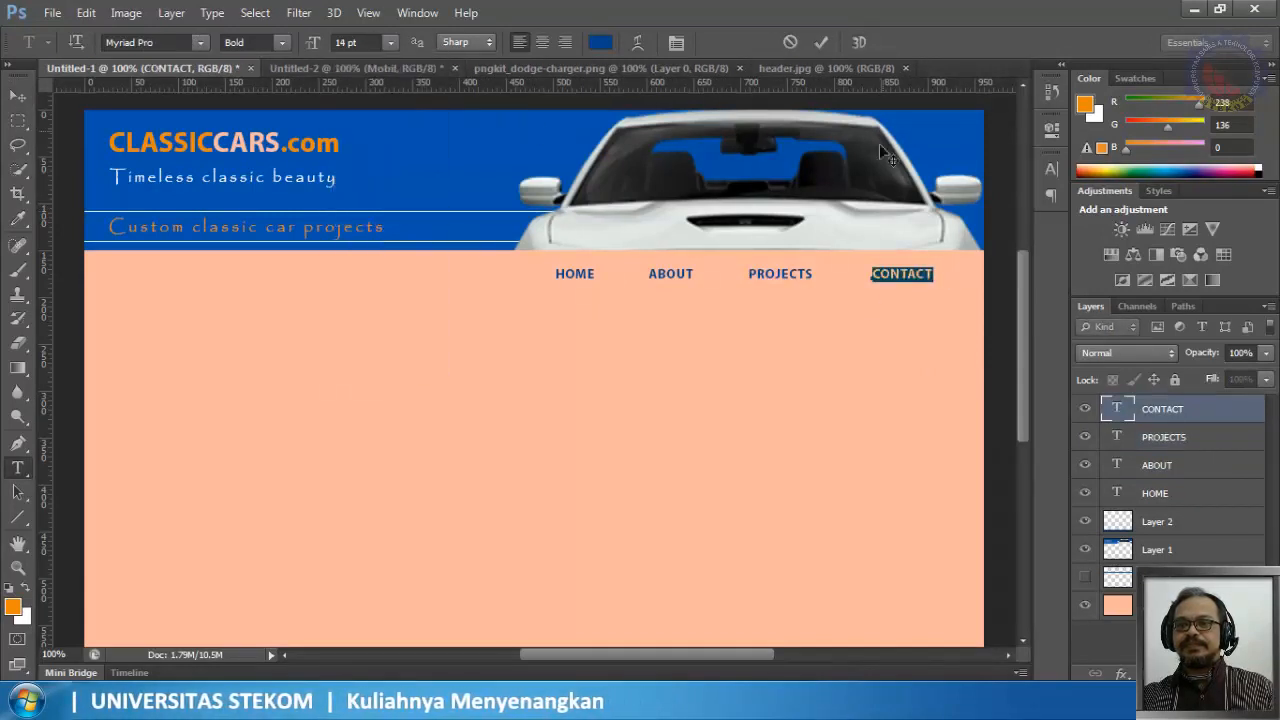
left_click(822, 42)
Step: Move the PROJECTS menu text about 4 px to the left, closer to ABOUT
key("v")
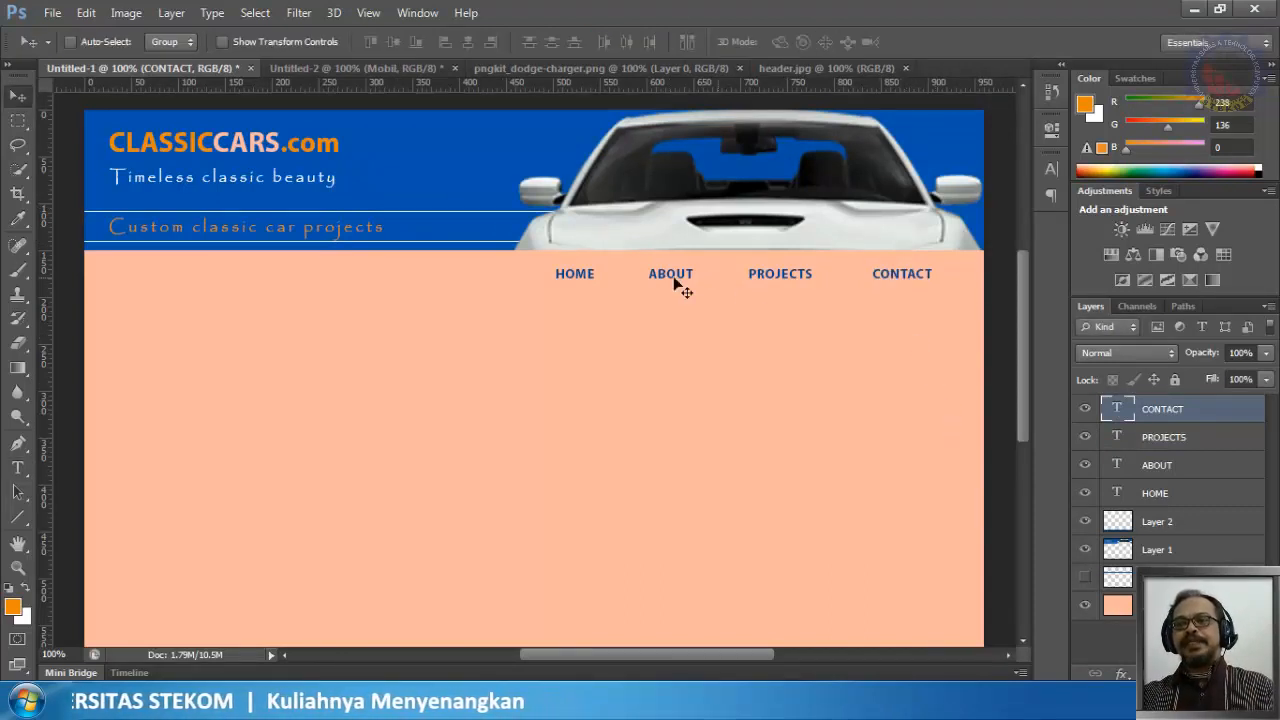
left_click(1170, 442)
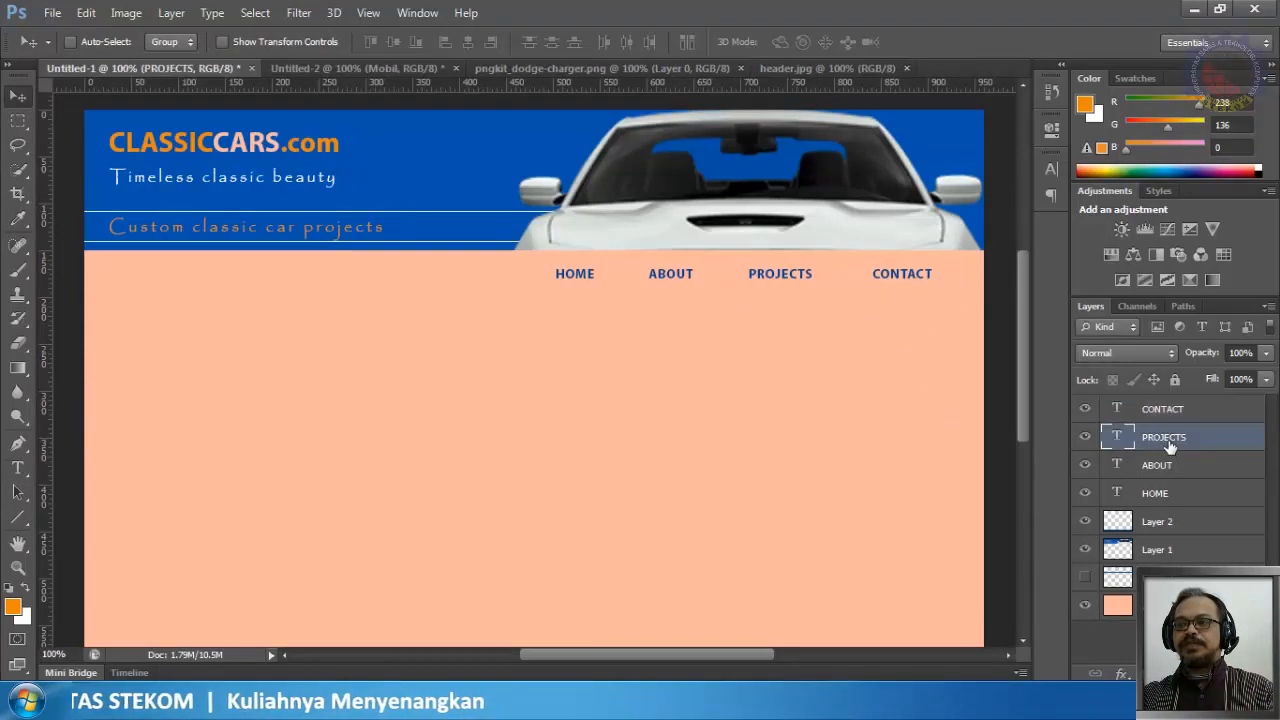
mouse_move(790, 274)
left_mouse_down()
mouse_move(804, 274)
mouse_move(777, 275)
mouse_move(788, 280)
left_mouse_up()
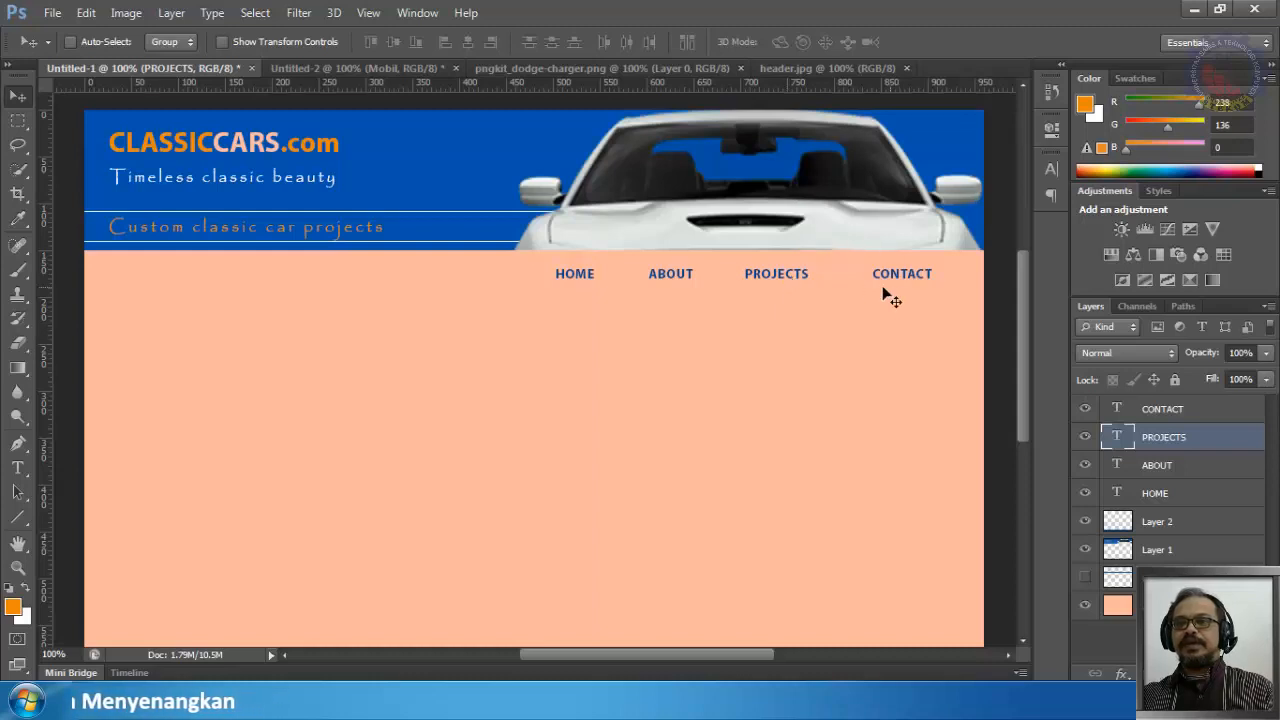
Step: Move the CONTACT menu text about 20 px to the left so its gap to PROJECTS matches the other menu gaps
left_click(1155, 420)
left_click_drag(892, 276, 872, 276)
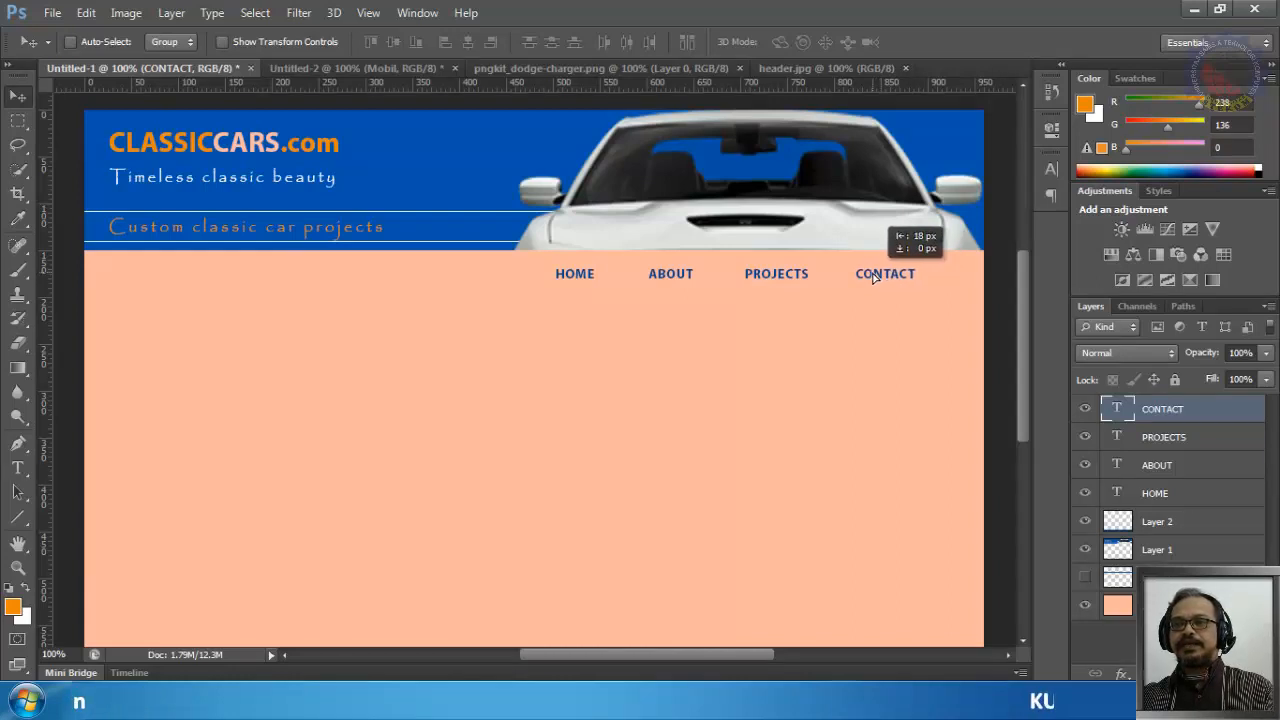
left_click_drag(872, 276, 873, 276)
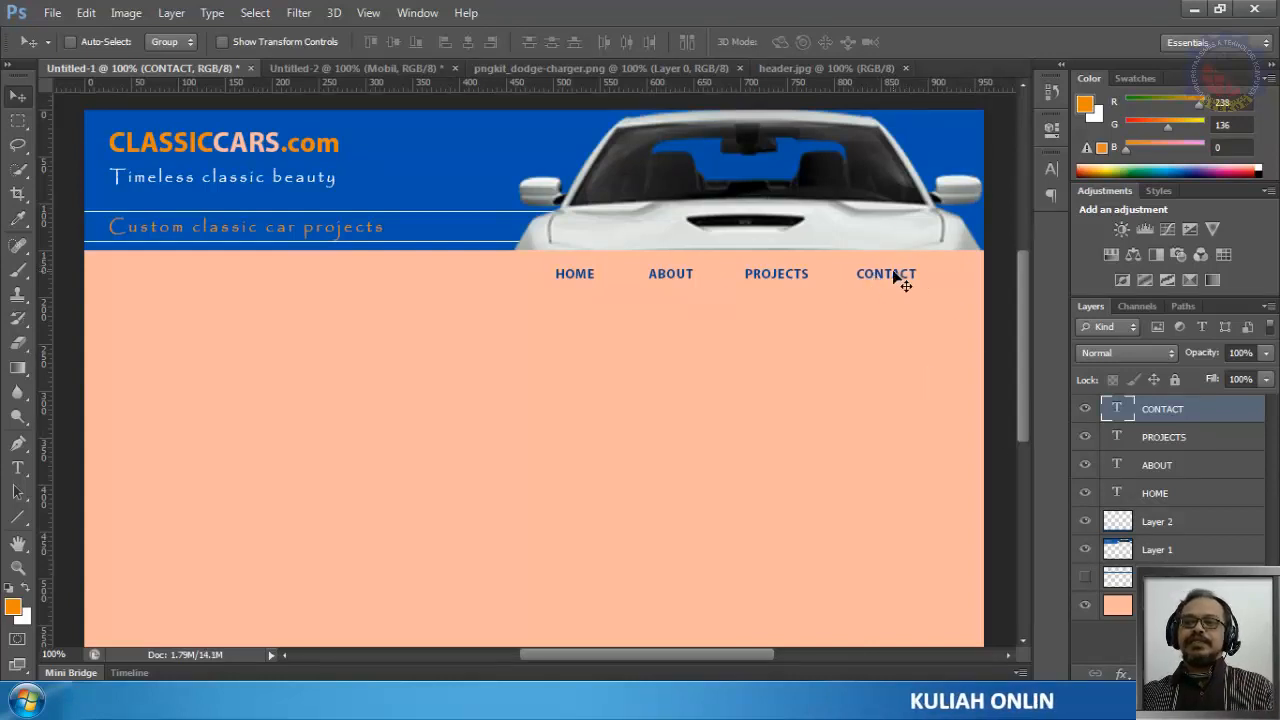
left_click_drag(893, 277, 888, 278)
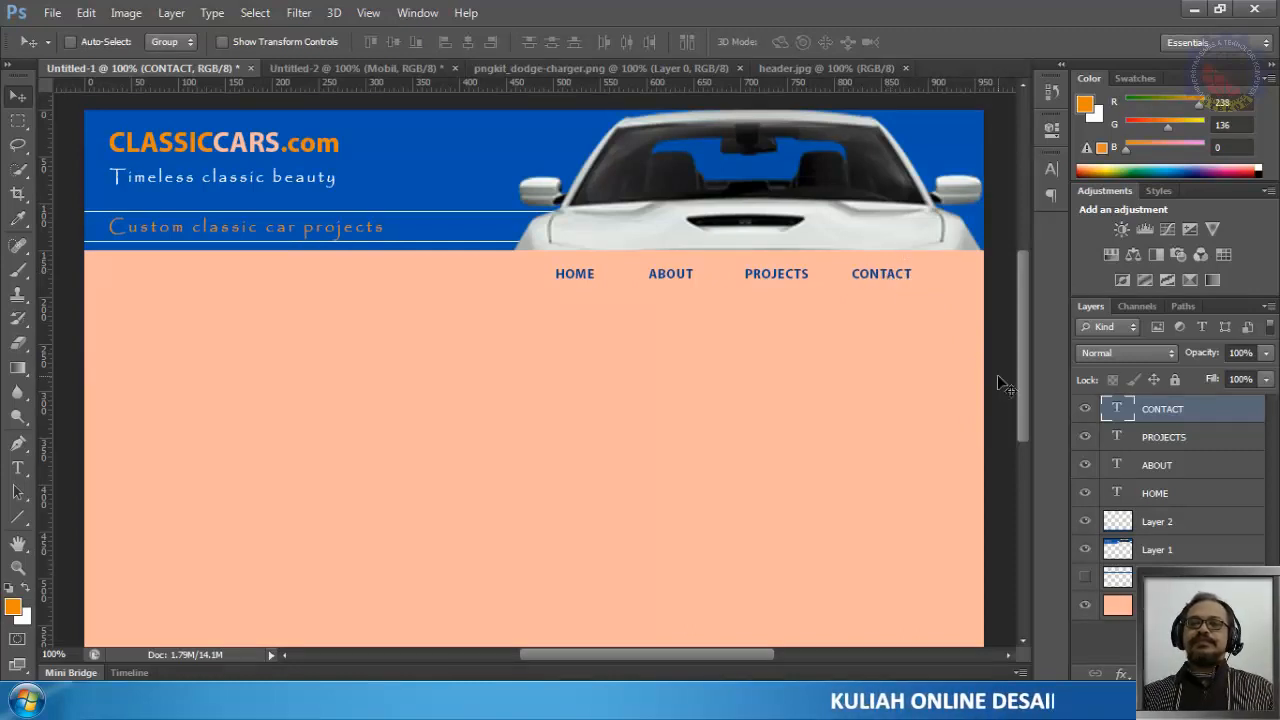
key("Right")
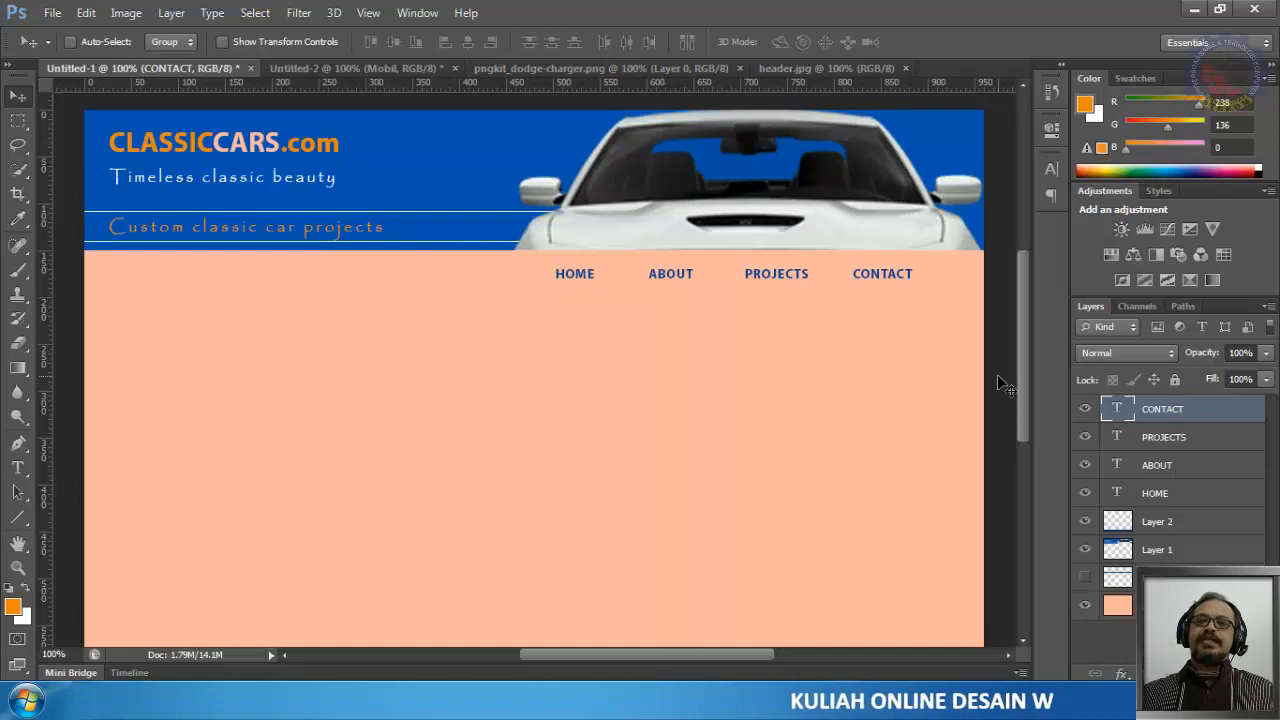
Step: Try nudging the PROJECTS and CONTACT menu texts together sideways by about 1 px
left_click(1172, 440, "shift")
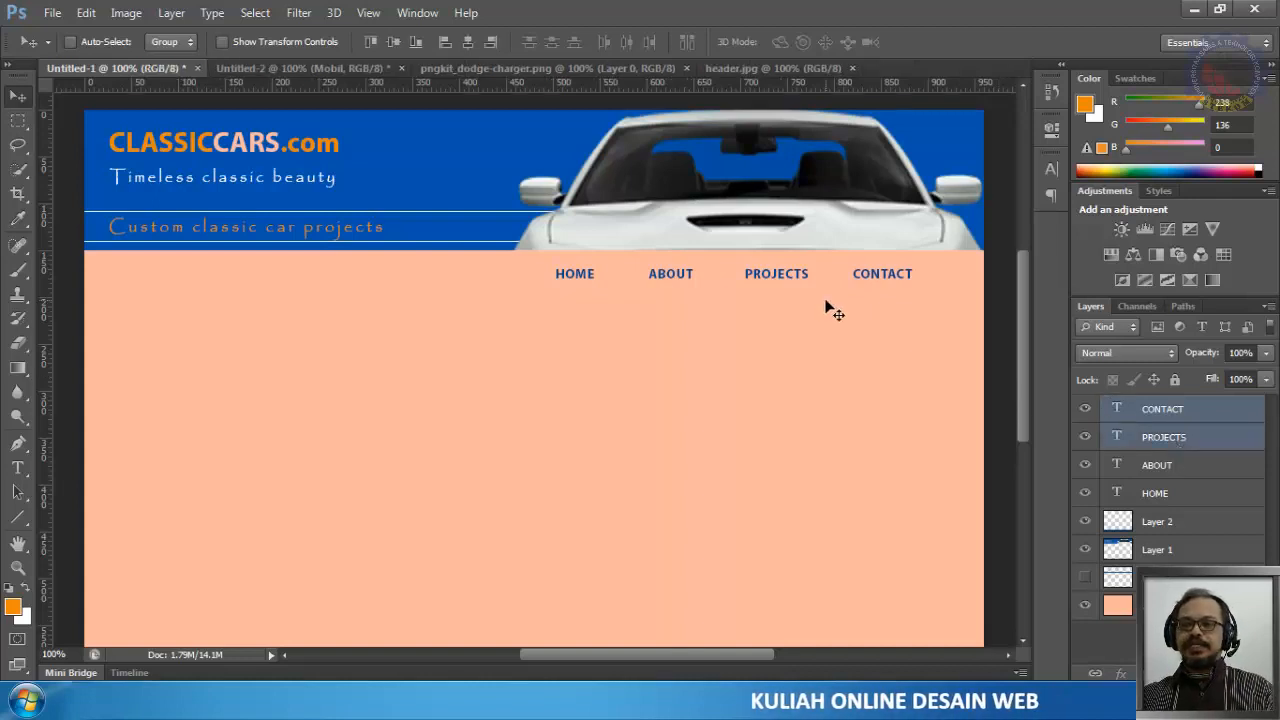
key("Right")
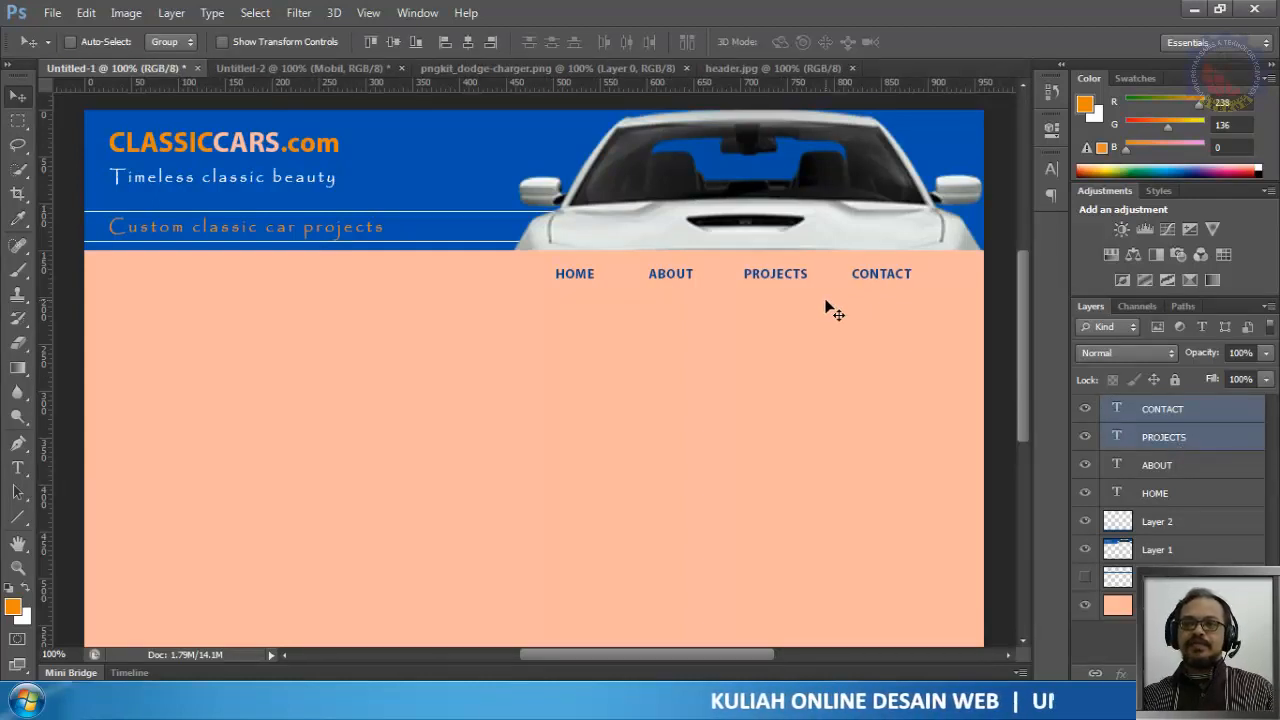
key("Left")
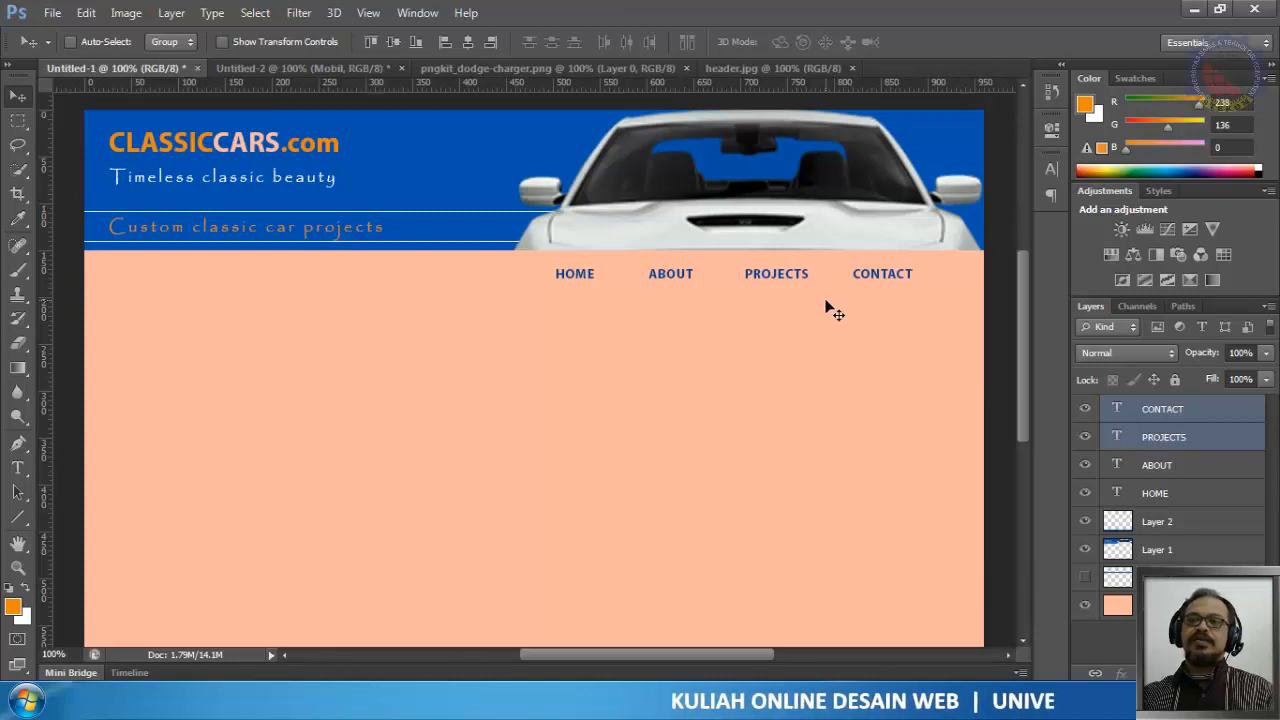
Step: Nudge the CONTACT menu text alone about 1 px to the right
left_click(1157, 412)
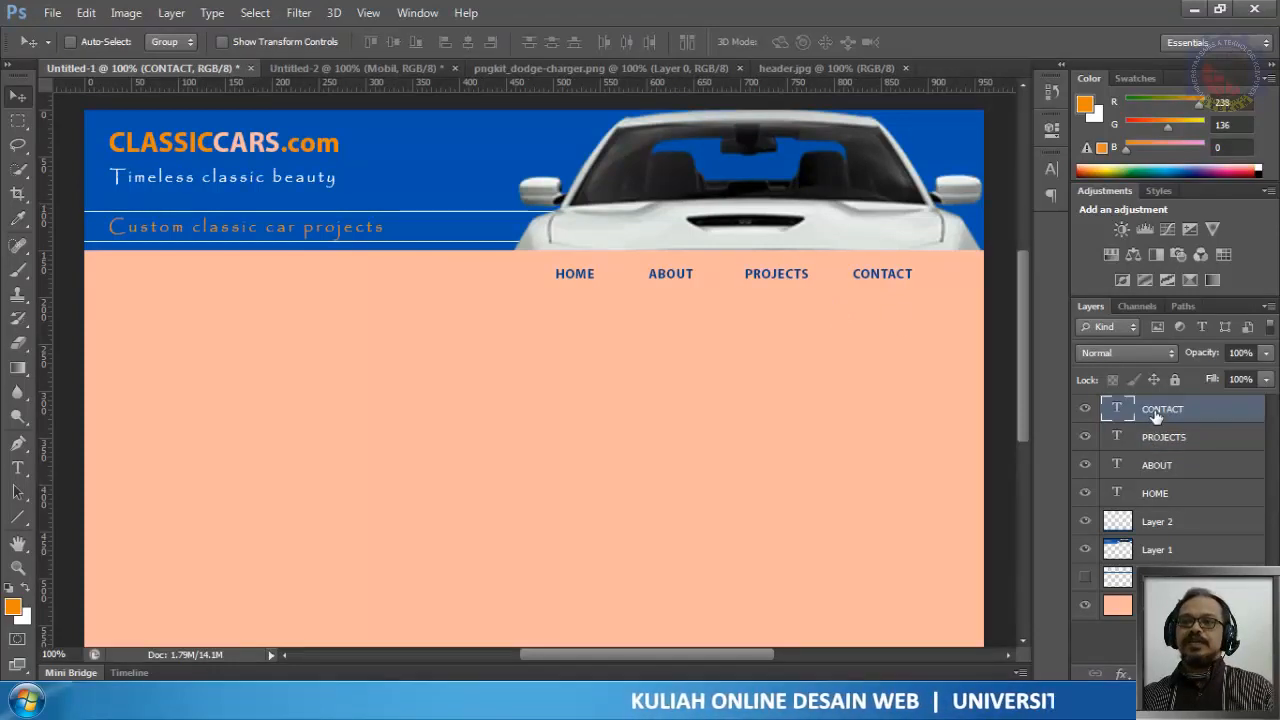
key("Right")
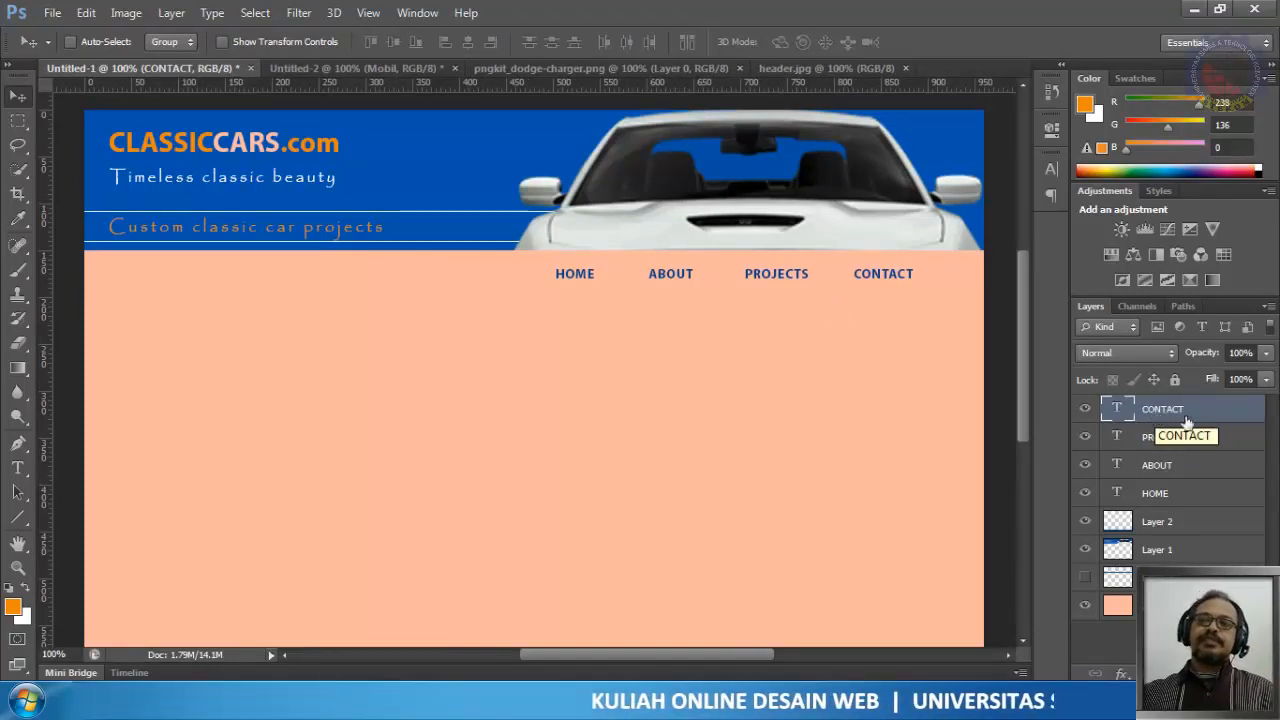
Step: Move the CONTACT, PROJECTS, ABOUT and HOME texts together to the right, closer to the page's right edge
left_click(1187, 449, "shift")
left_click(1170, 466, "shift")
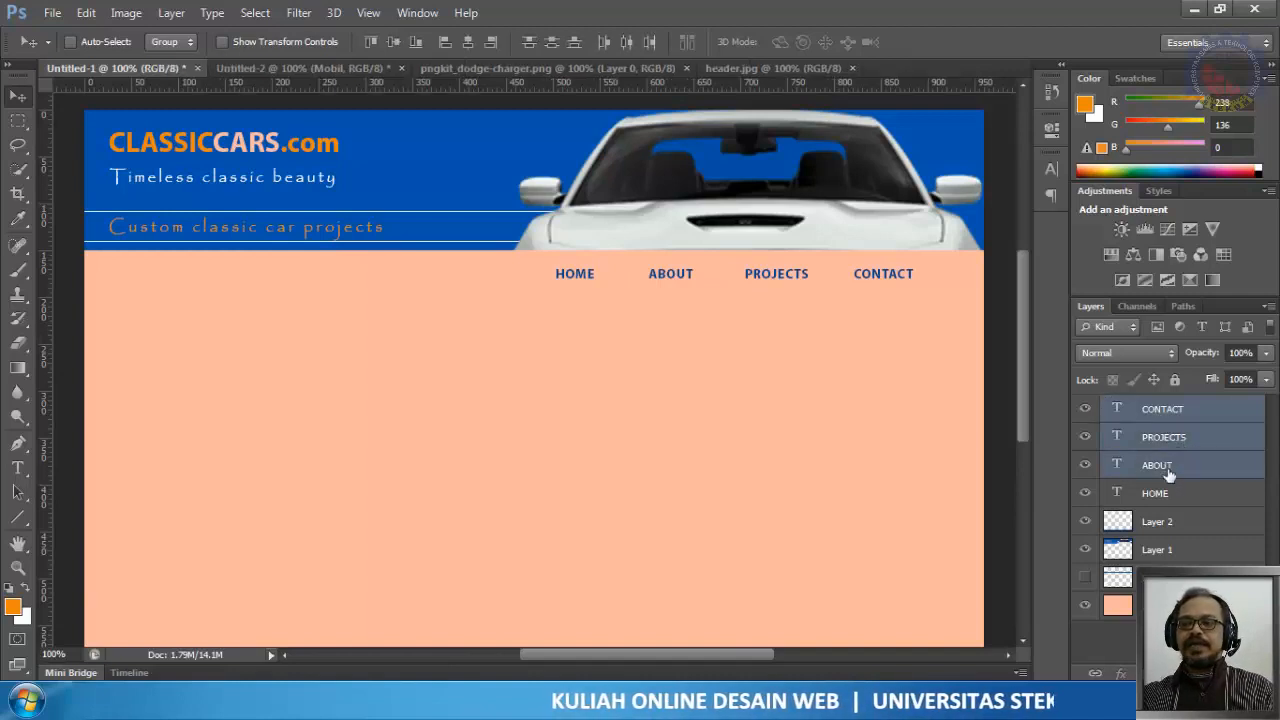
left_click(1161, 492, "shift")
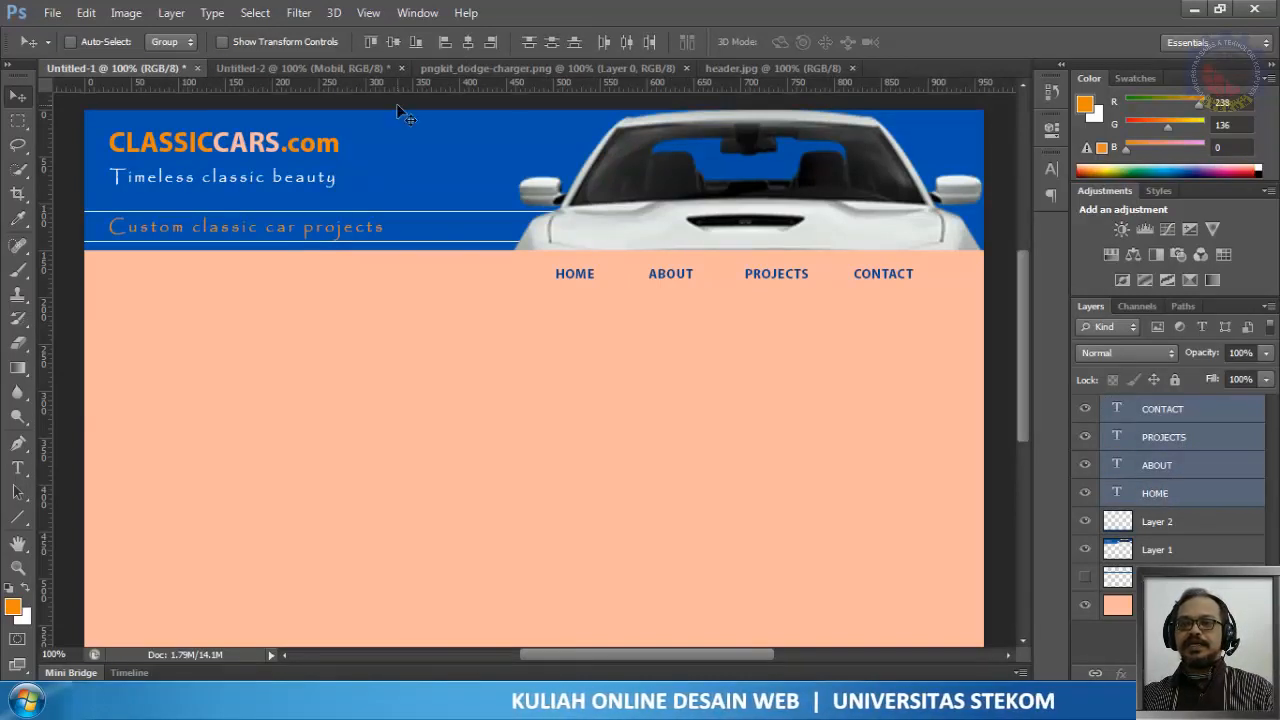
left_click_drag(793, 281, 830, 277)
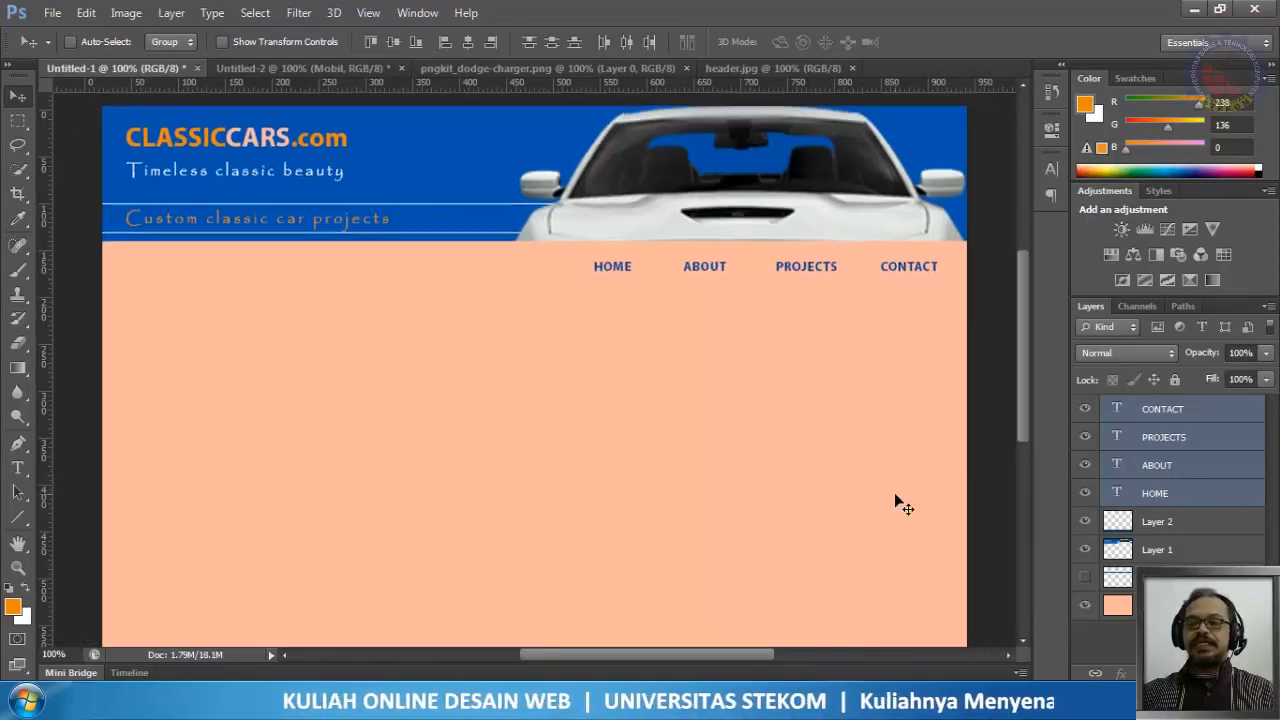
key("ctrl+0")
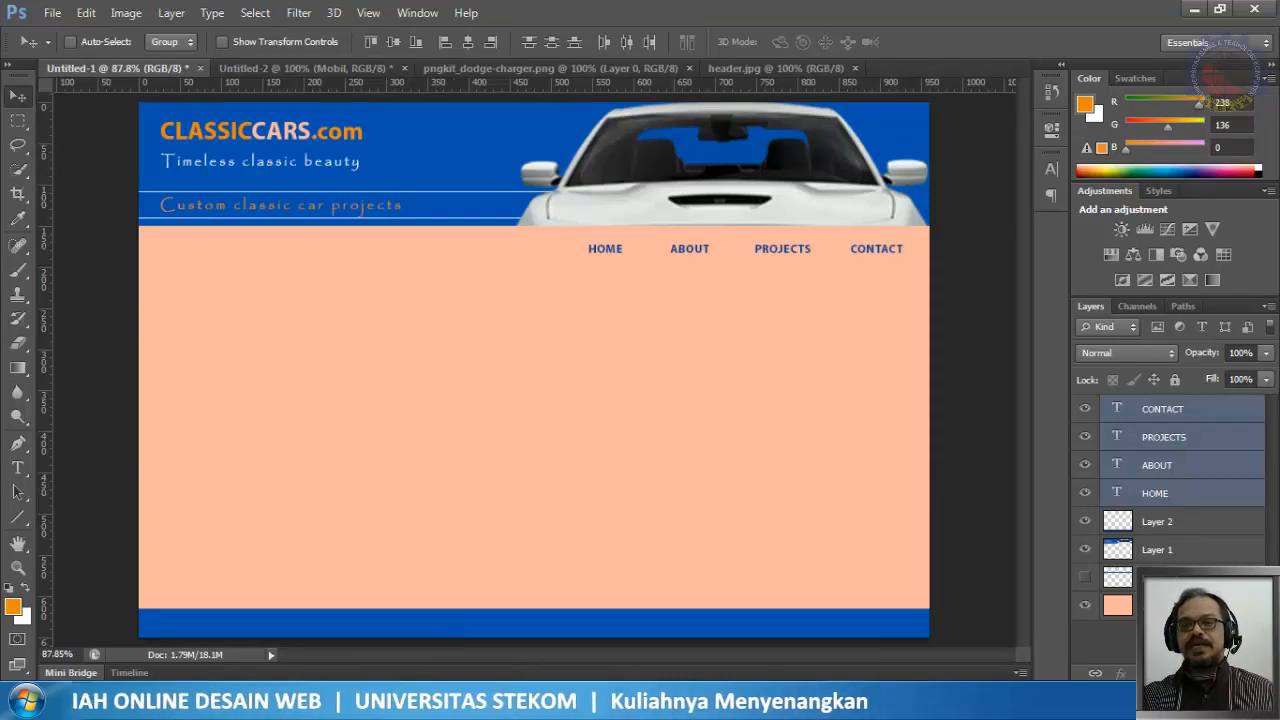
Step: Close the Background Web4 picture in Windows Photo Viewer and open the ornamen file from the Documents library in Adobe Photoshop CS6
key("alt+Tab")
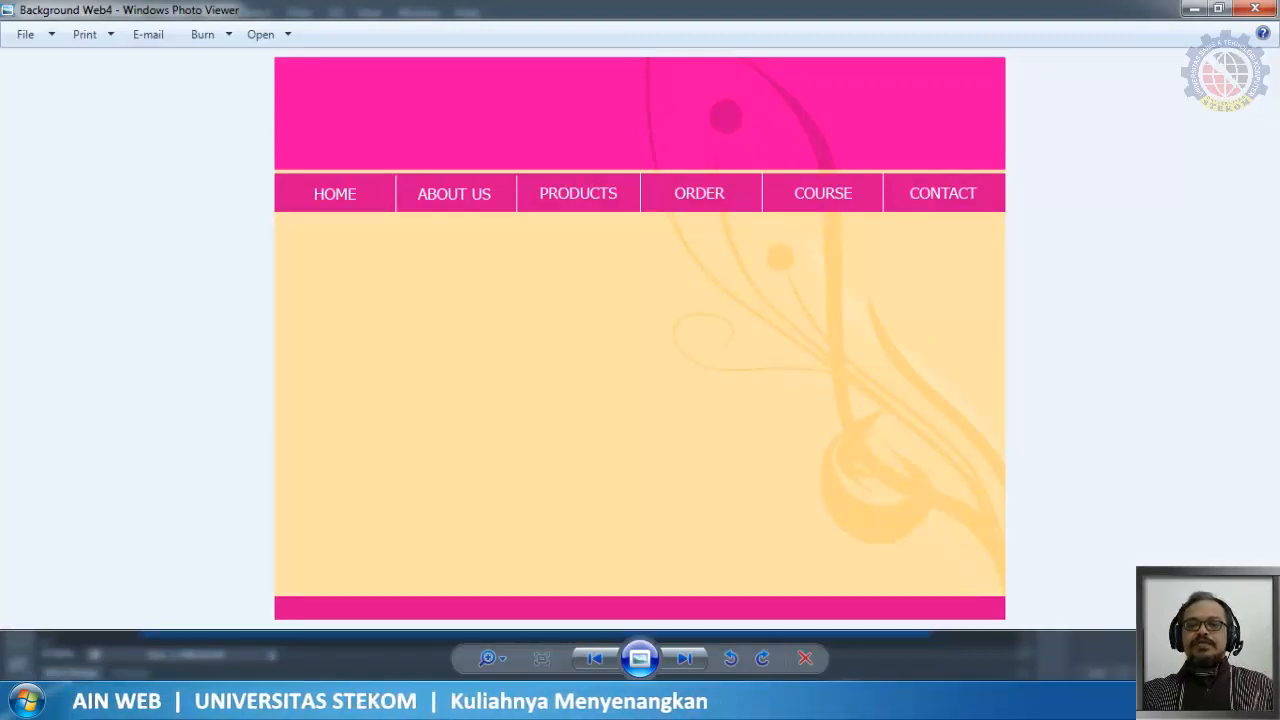
key("alt+F4")
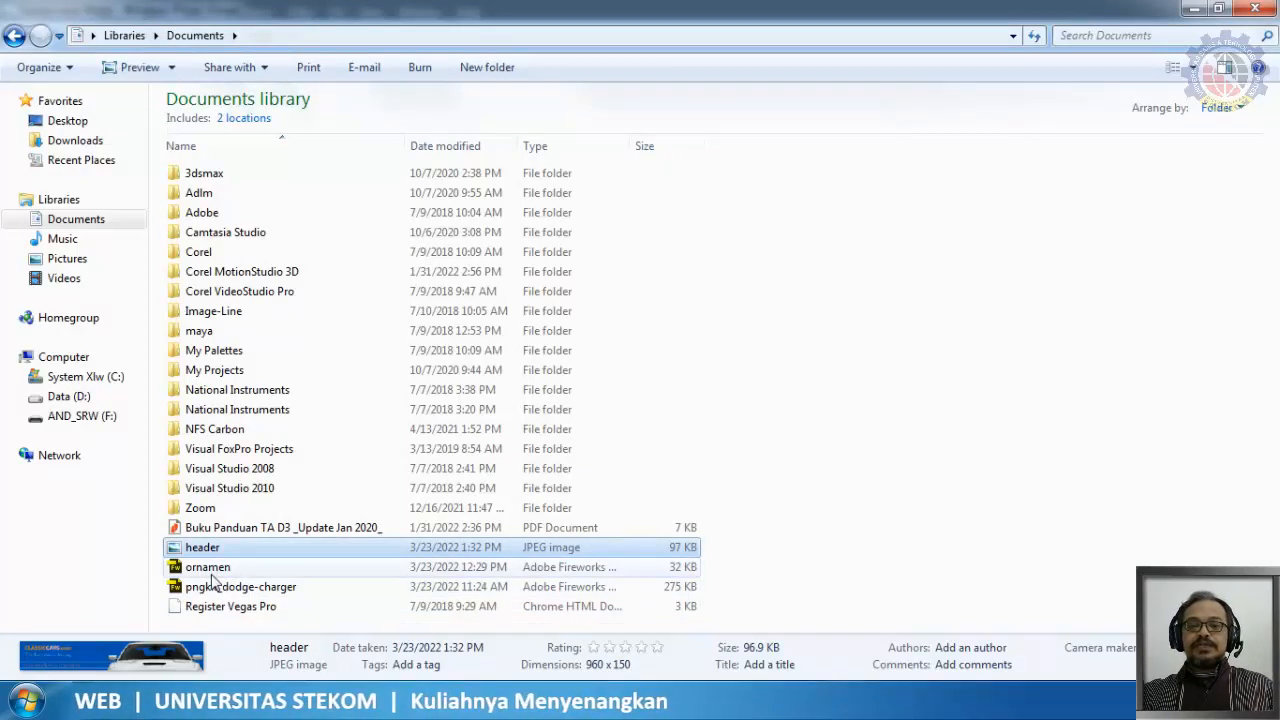
left_click(216, 570)
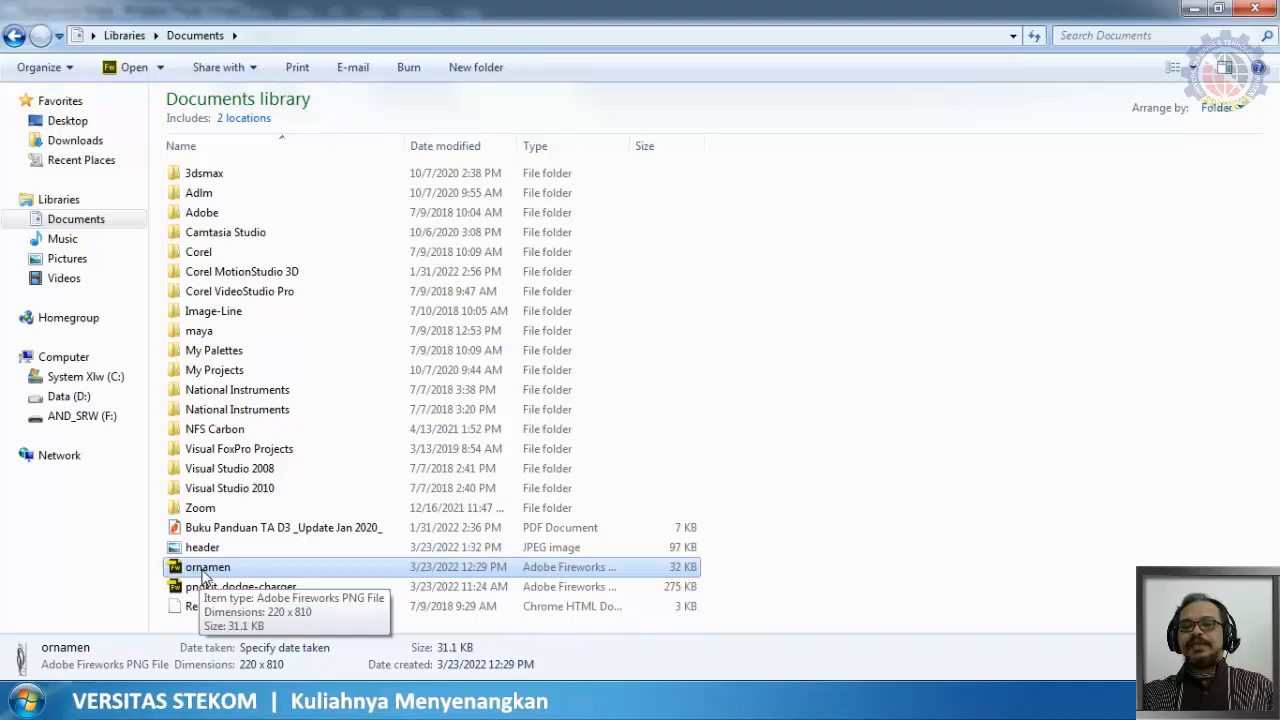
right_click(203, 577)
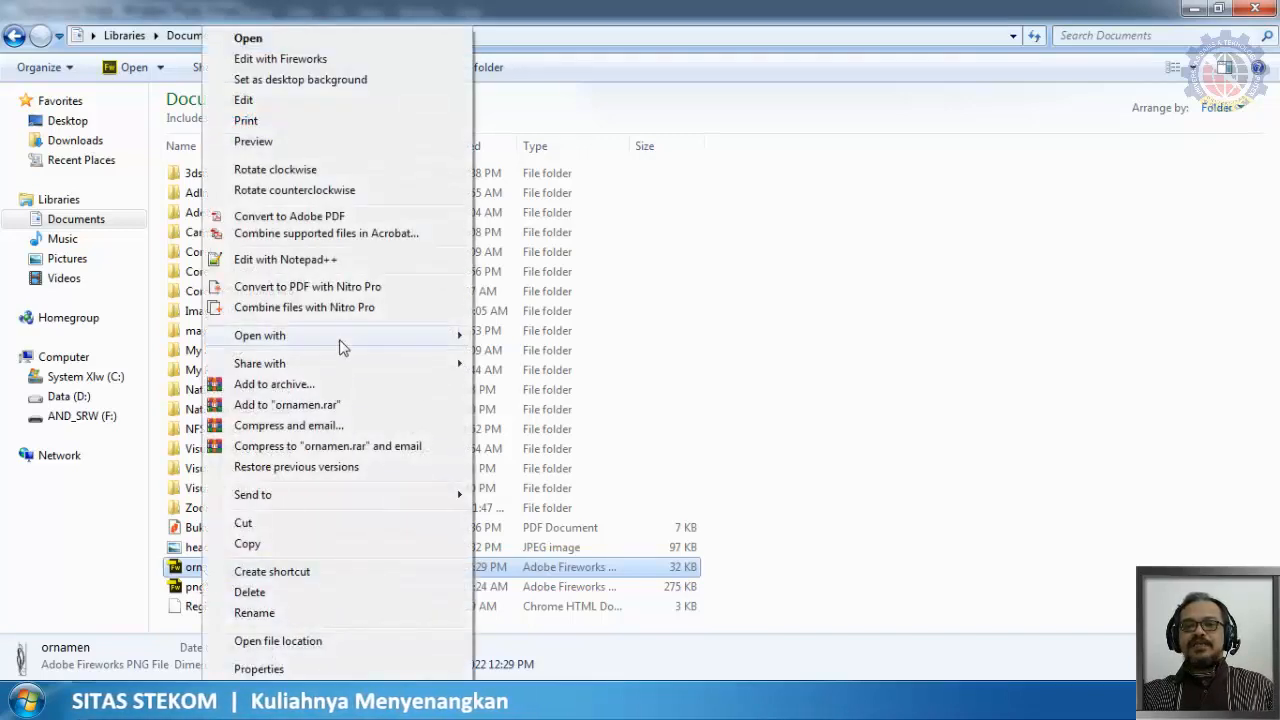
mouse_move(341, 340)
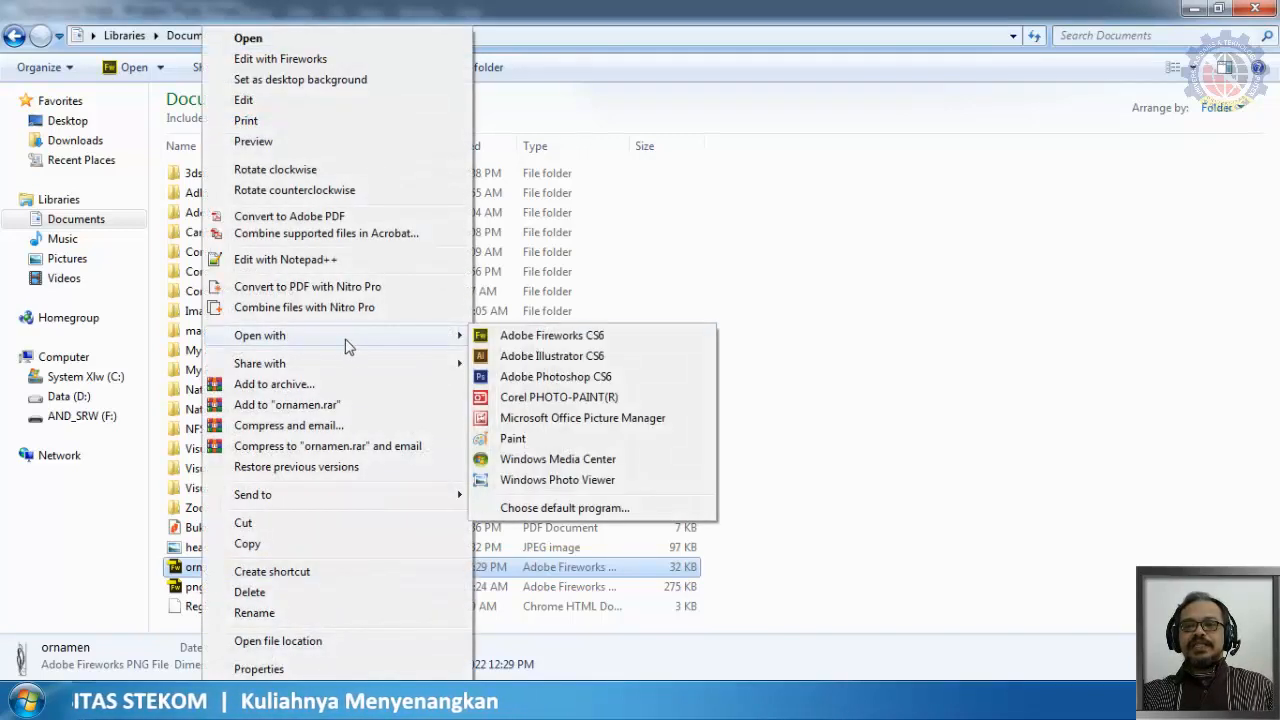
left_click(525, 381)
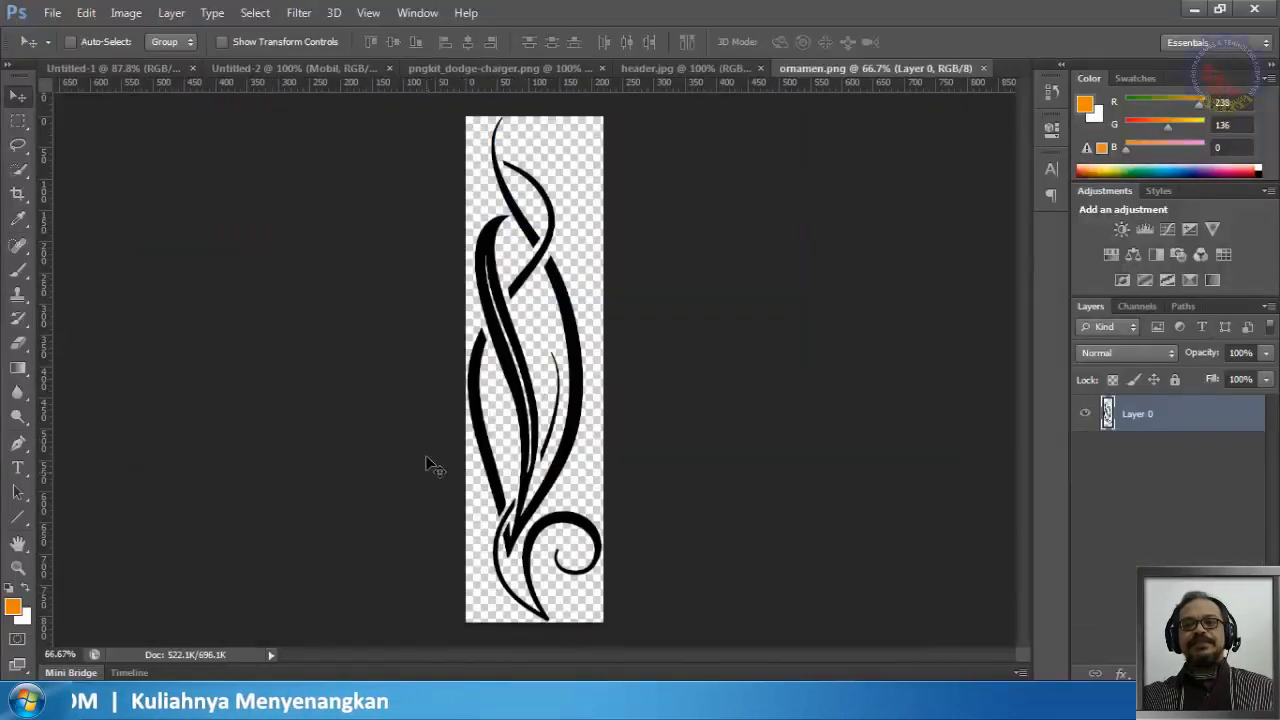
Step: Copy the black ornament artwork from ornamen.png into the Untitled-1 web page and place it over the page's right half
left_click(1108, 418, "ctrl")
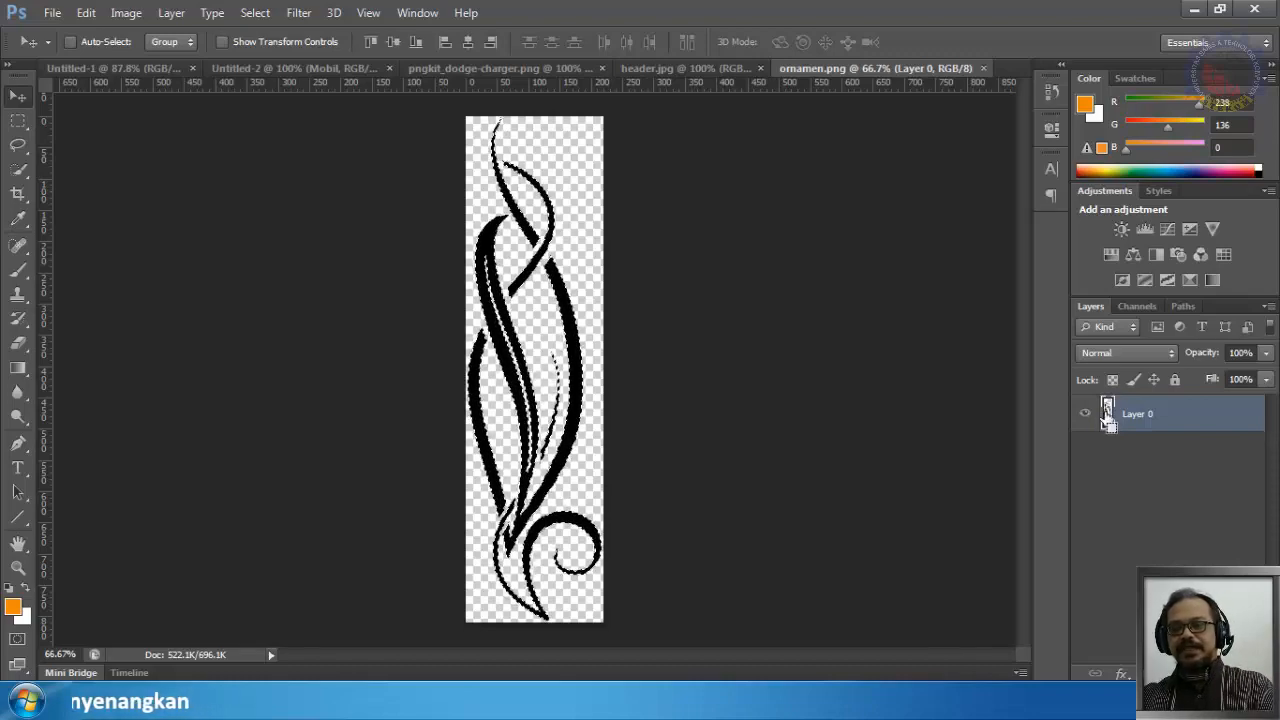
left_click(156, 67)
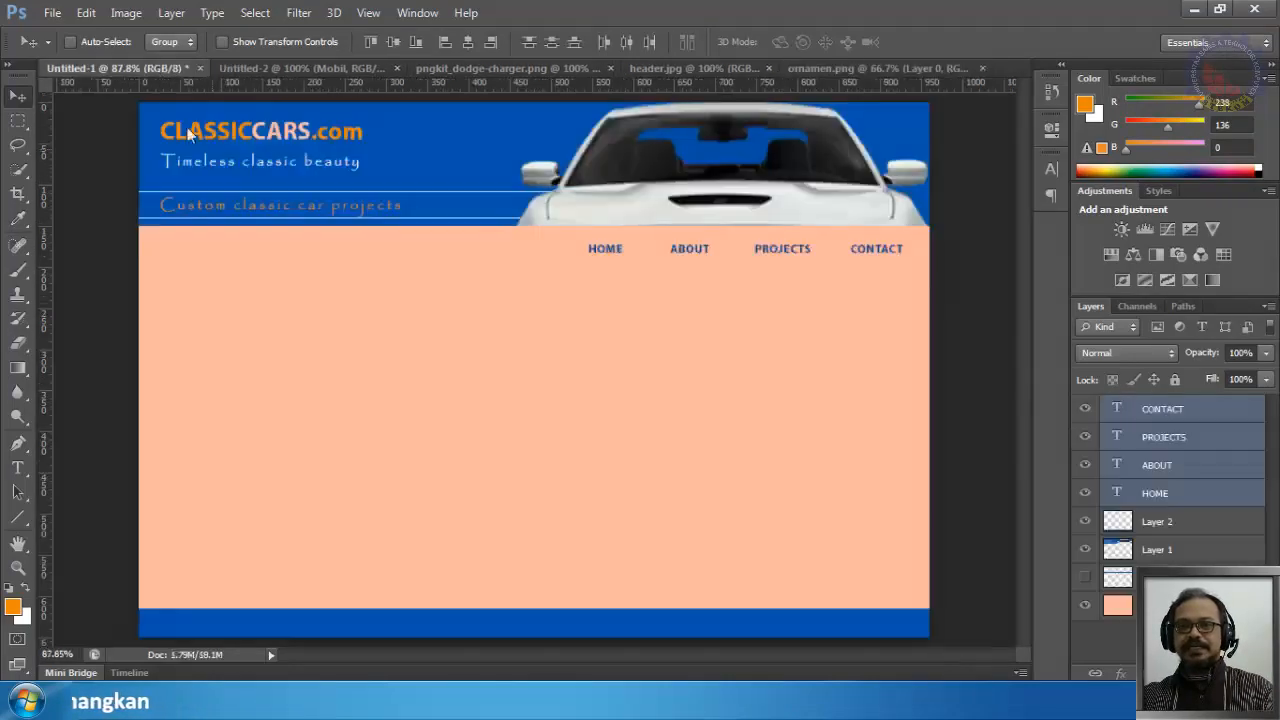
key("ctrl+v")
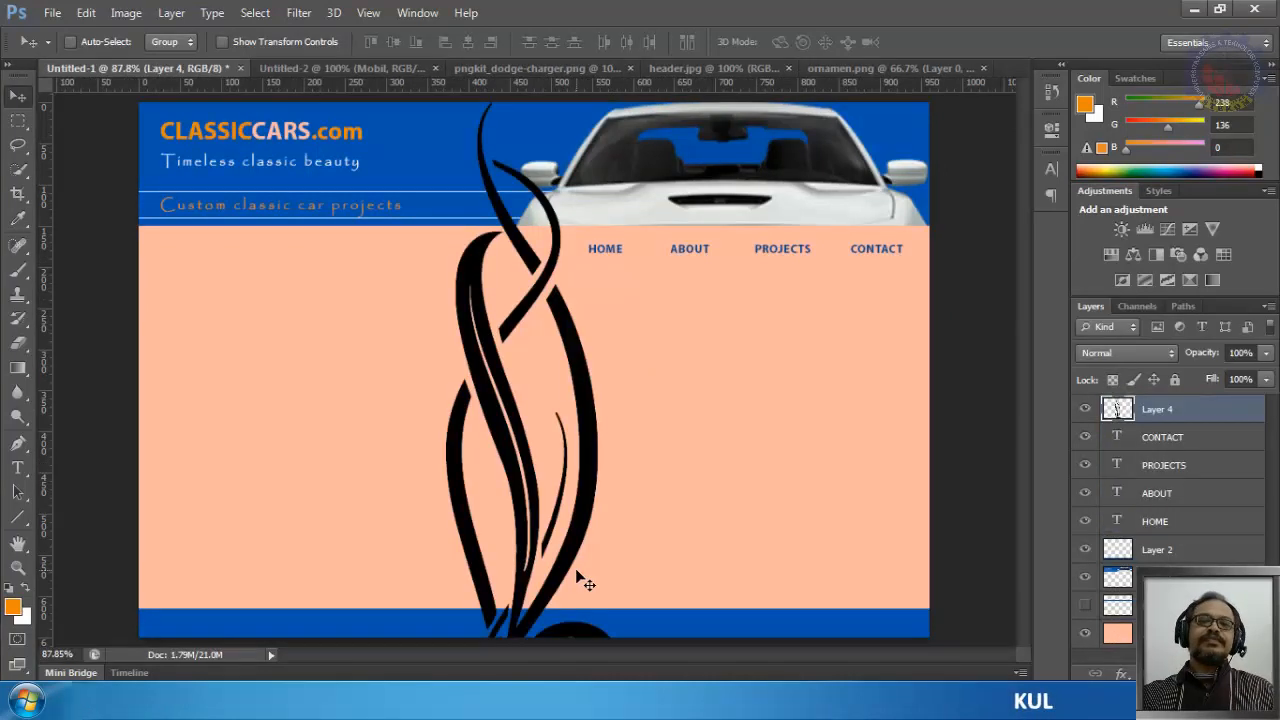
left_click_drag(580, 540, 798, 568)
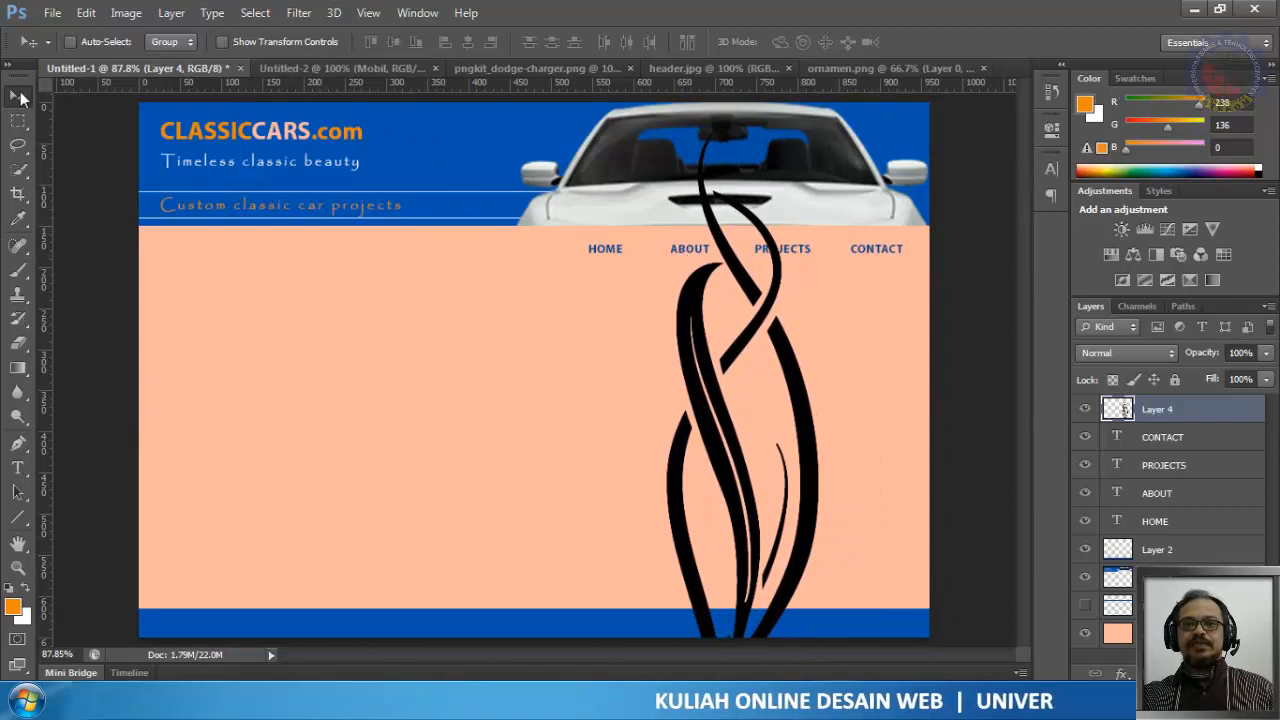
Step: Show transform controls on the ornament, scale it to about 91% and move it up so its base reaches the footer's lower edge
left_click(222, 42)
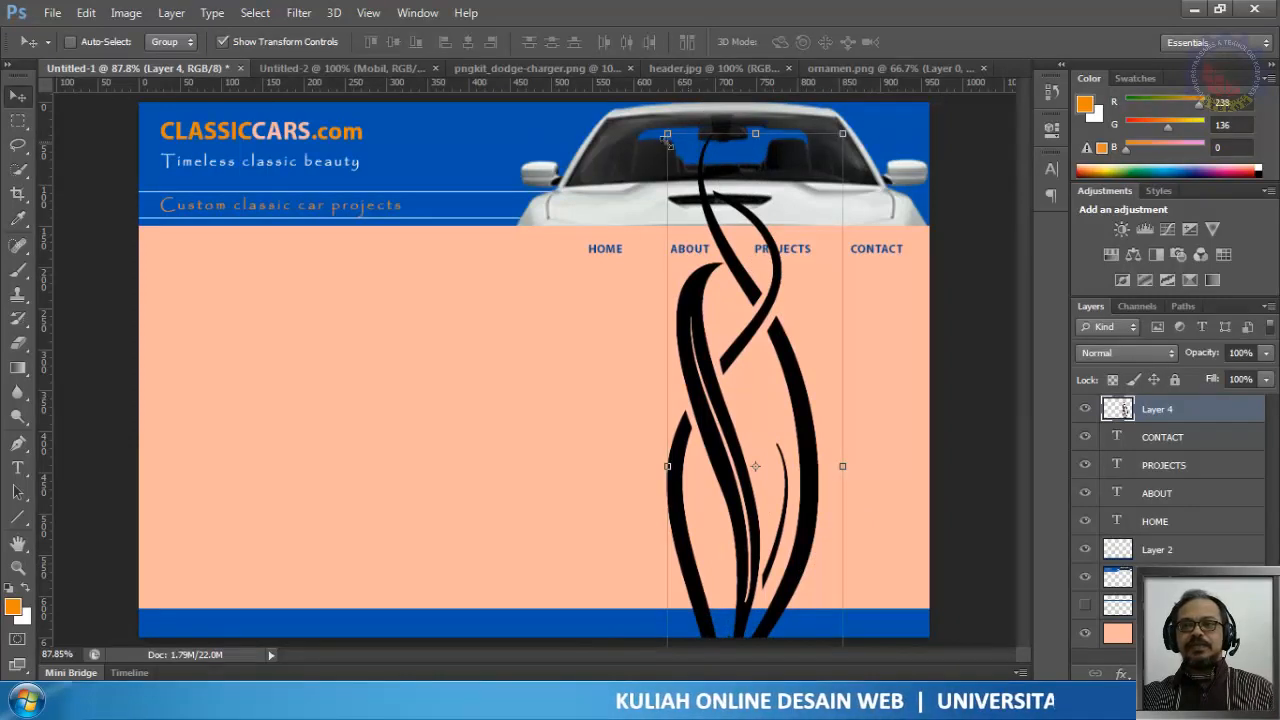
left_click_drag(668, 132, 683, 197)
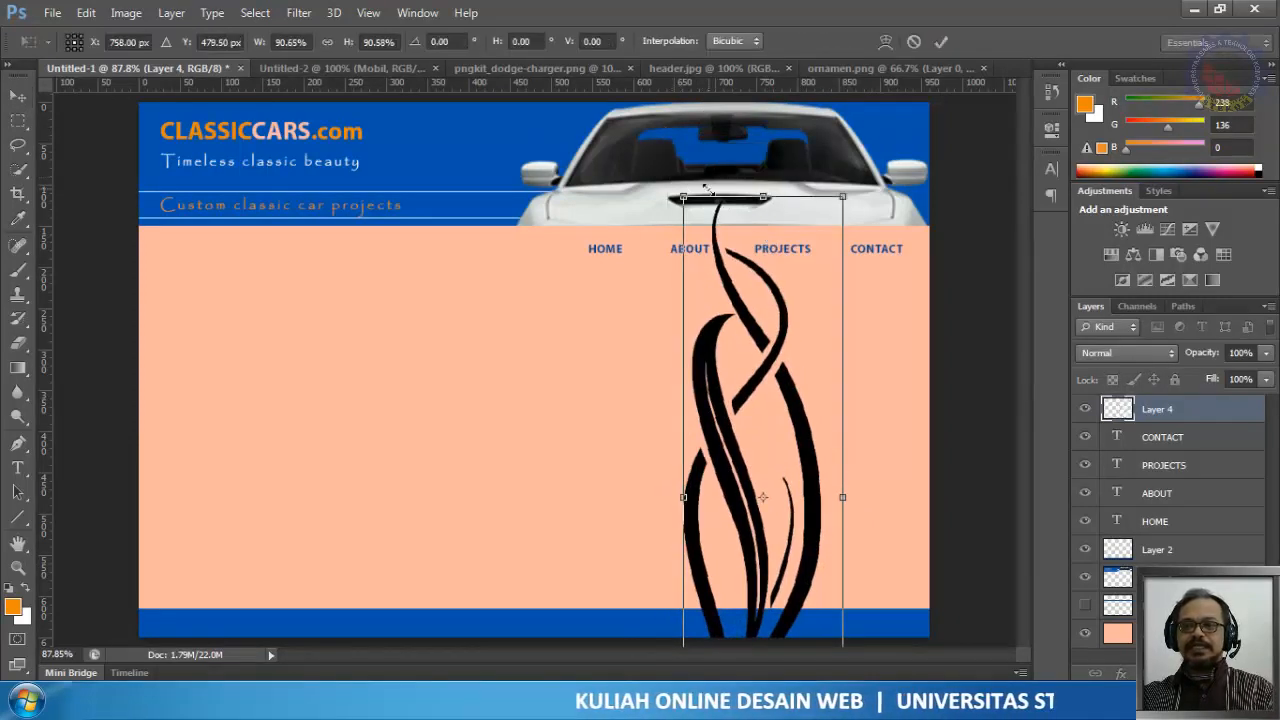
left_click_drag(800, 419, 724, 264)
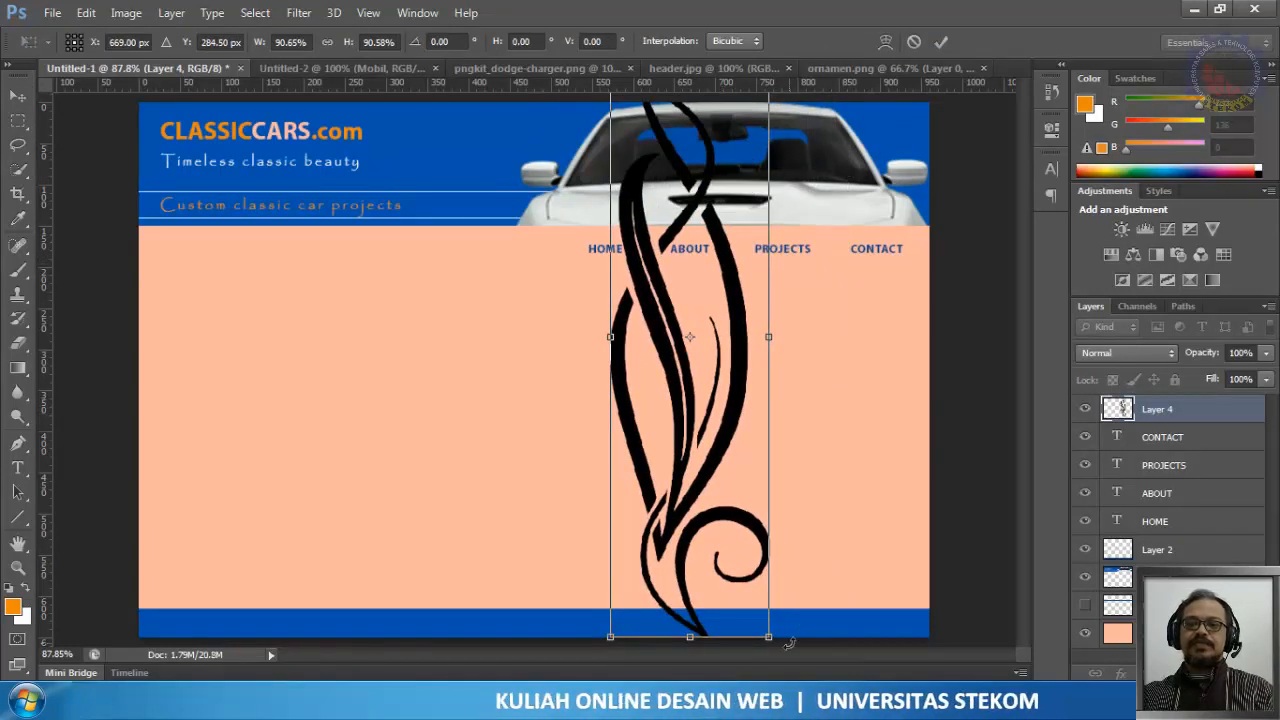
Step: Rotate the ornament to about -23.8°, scale it to about 111% and shift it so its curl runs past the page's right edge
left_click_drag(789, 643, 889, 561)
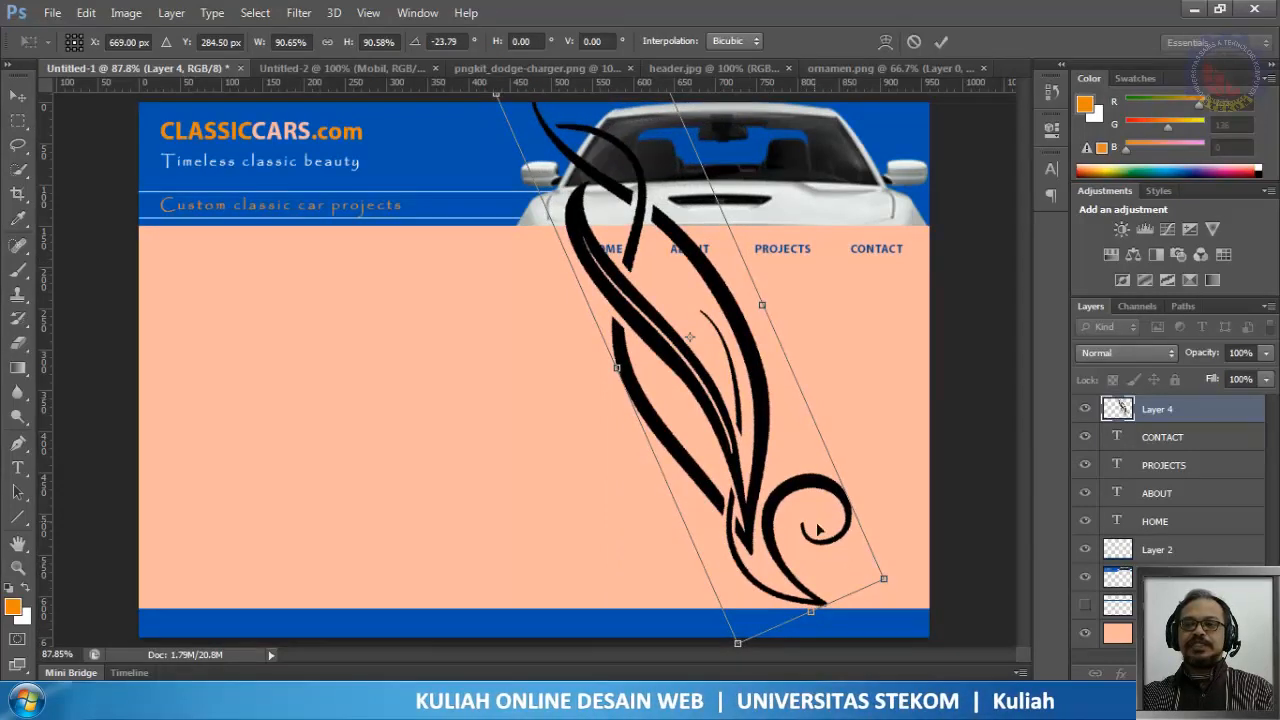
left_click_drag(766, 455, 831, 505)
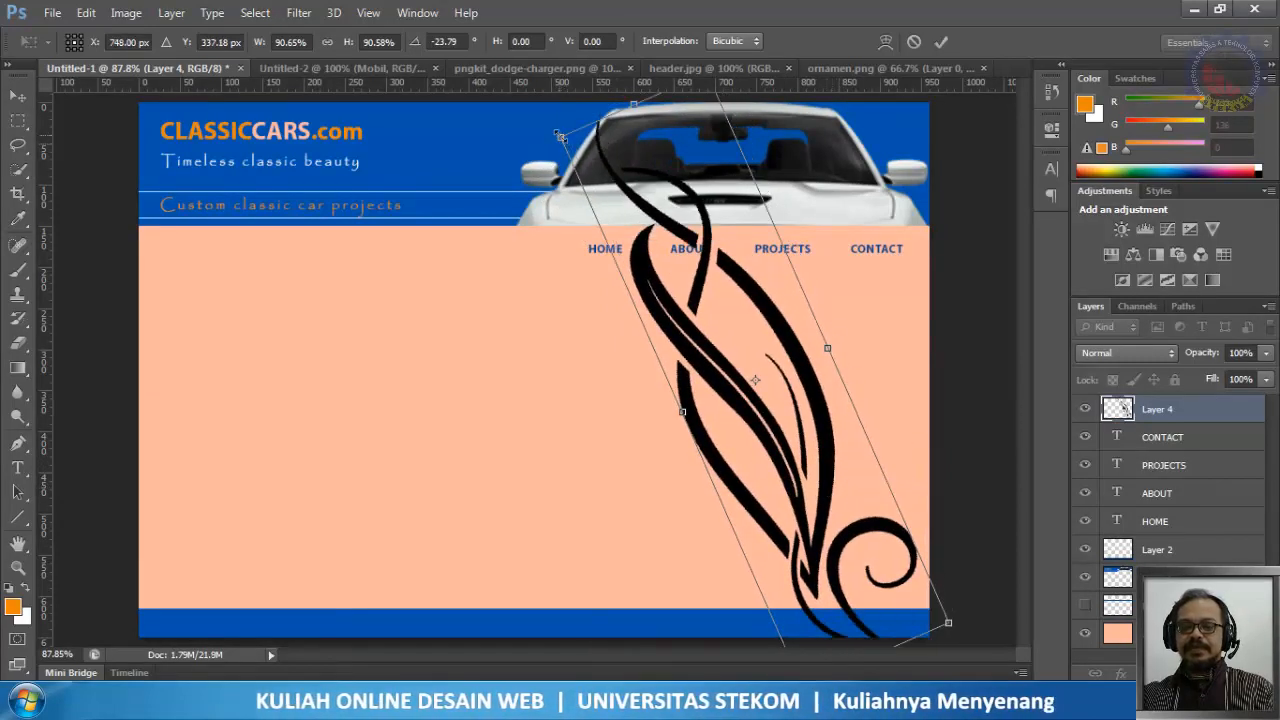
left_click_drag(549, 131, 390, 164)
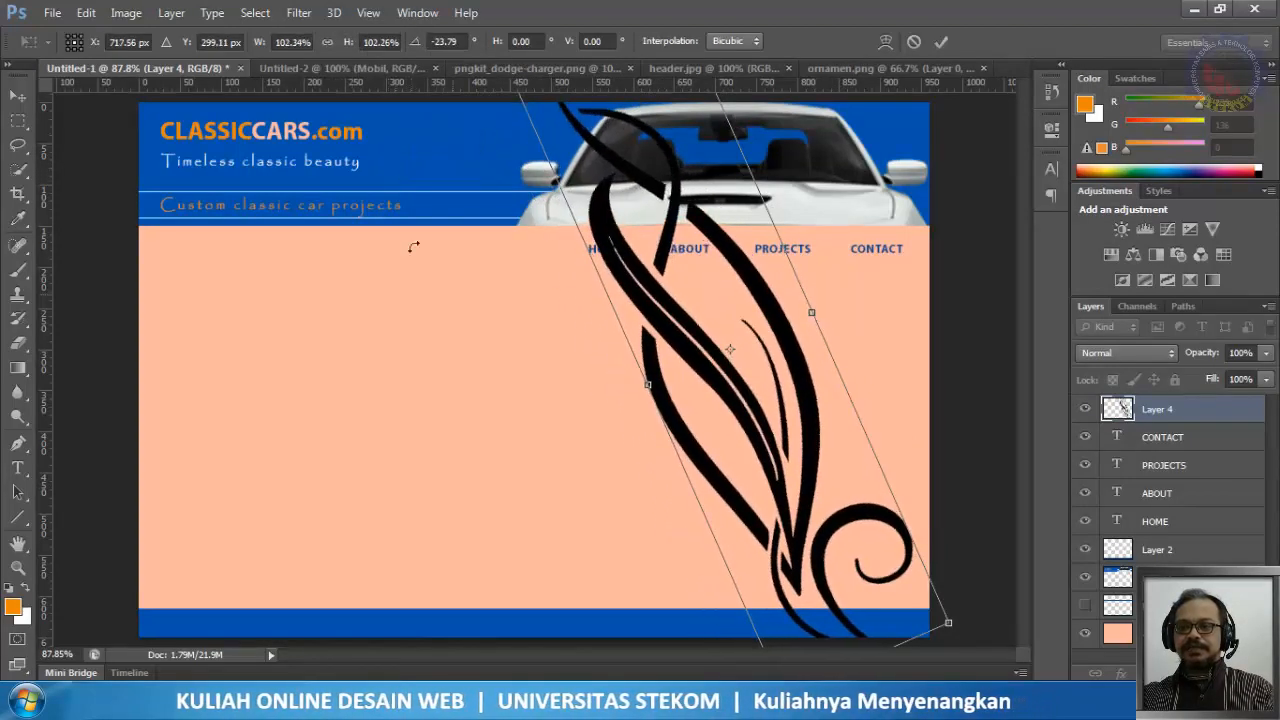
left_click_drag(945, 623, 1038, 627)
left_click_drag(838, 447, 847, 445)
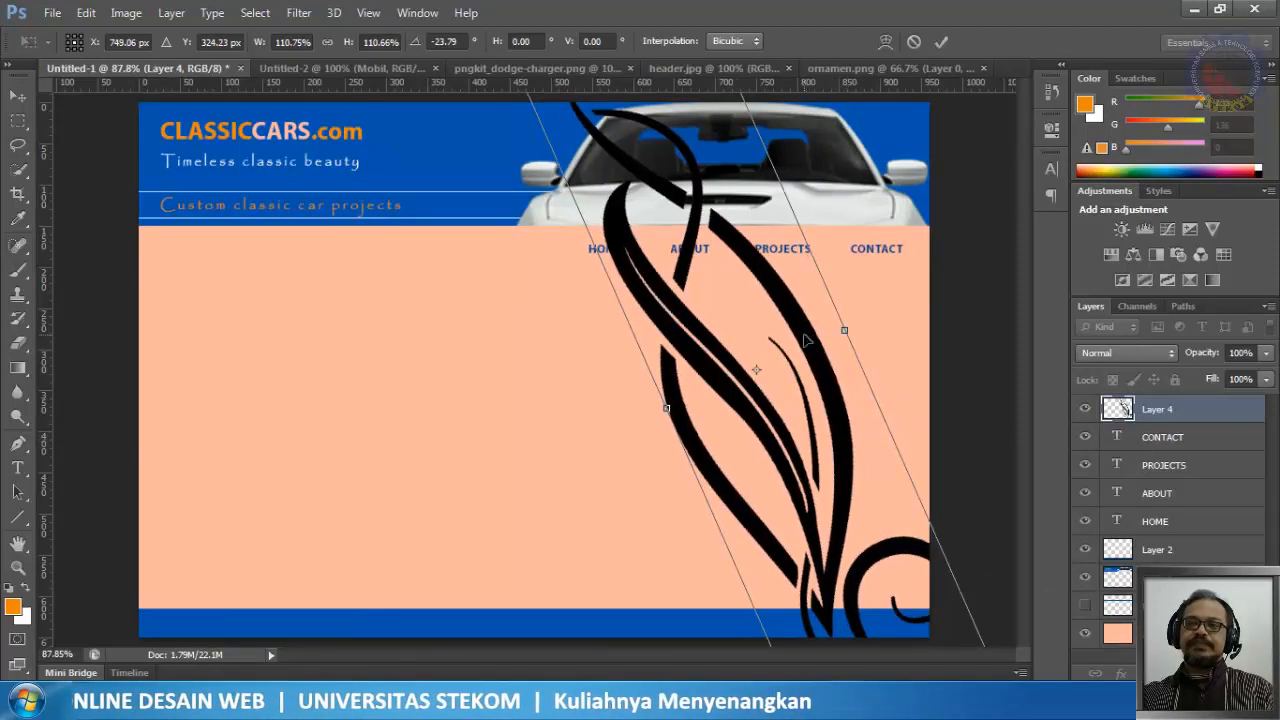
left_click(943, 41)
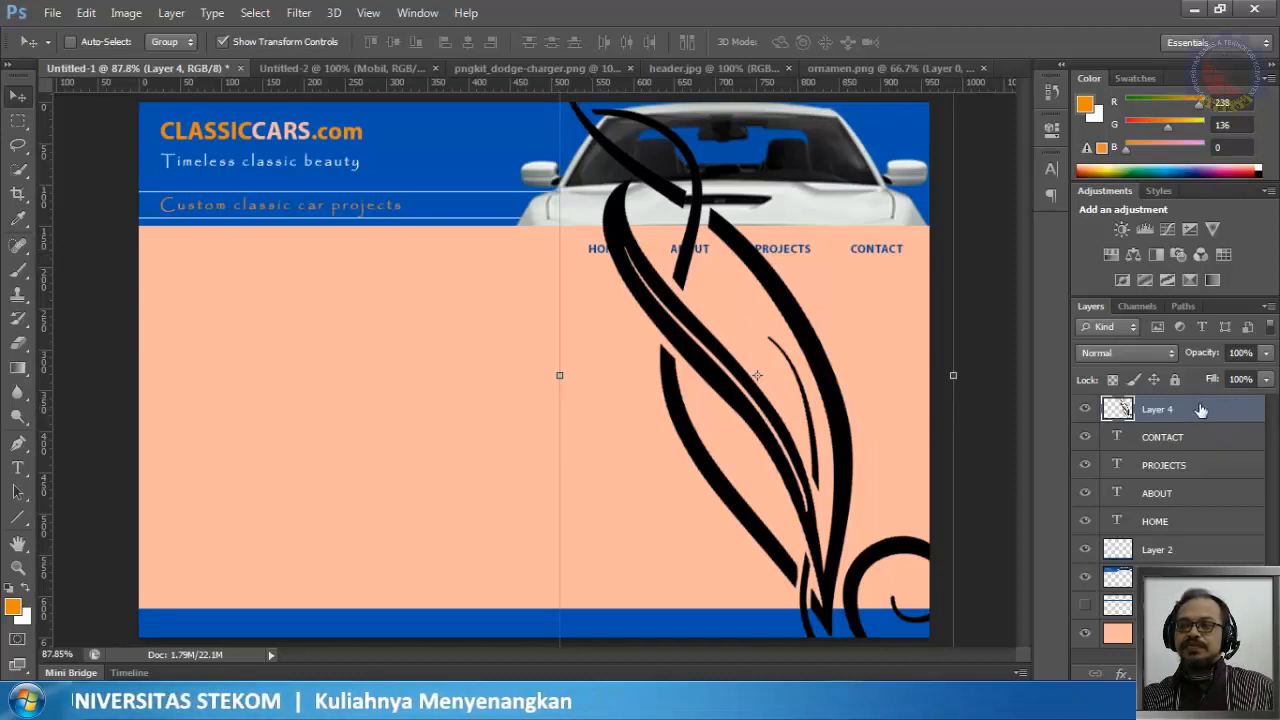
Step: Place the ornament layer below the HOME text layer and lower its opacity to 13%
left_click_drag(1188, 411, 1204, 544)
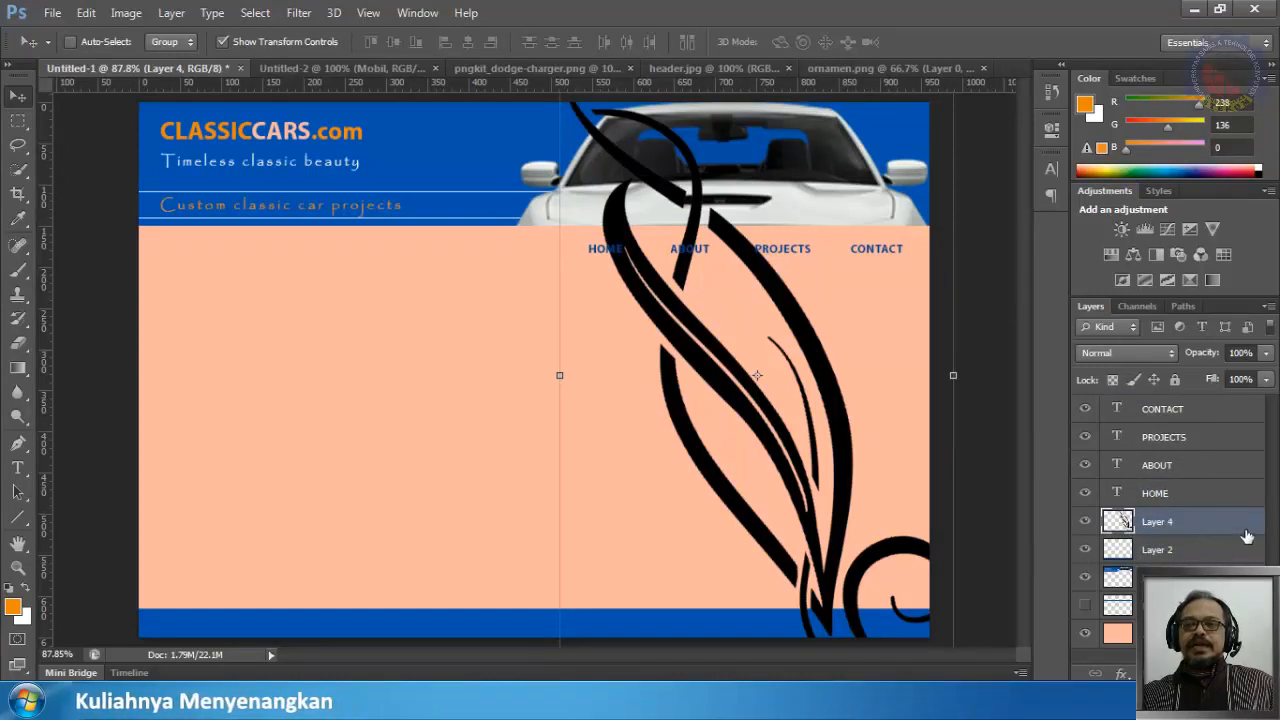
left_click(1266, 353)
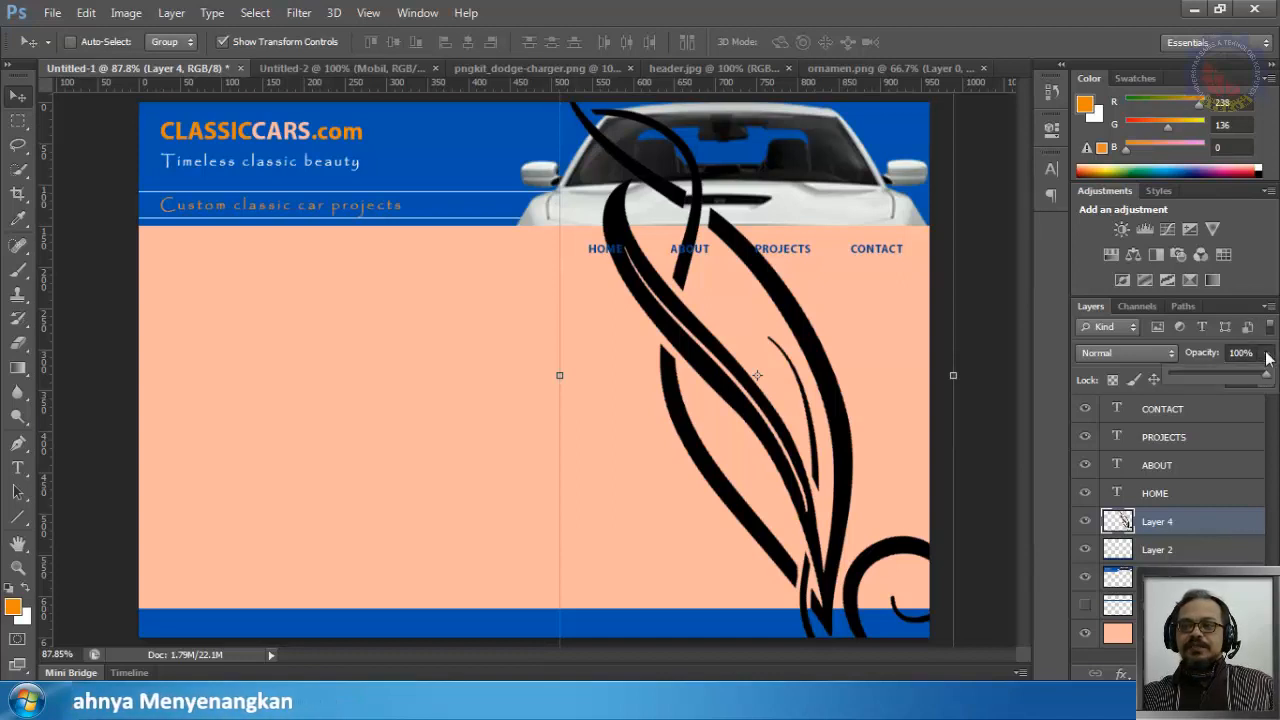
left_click_drag(1272, 387, 1262, 383)
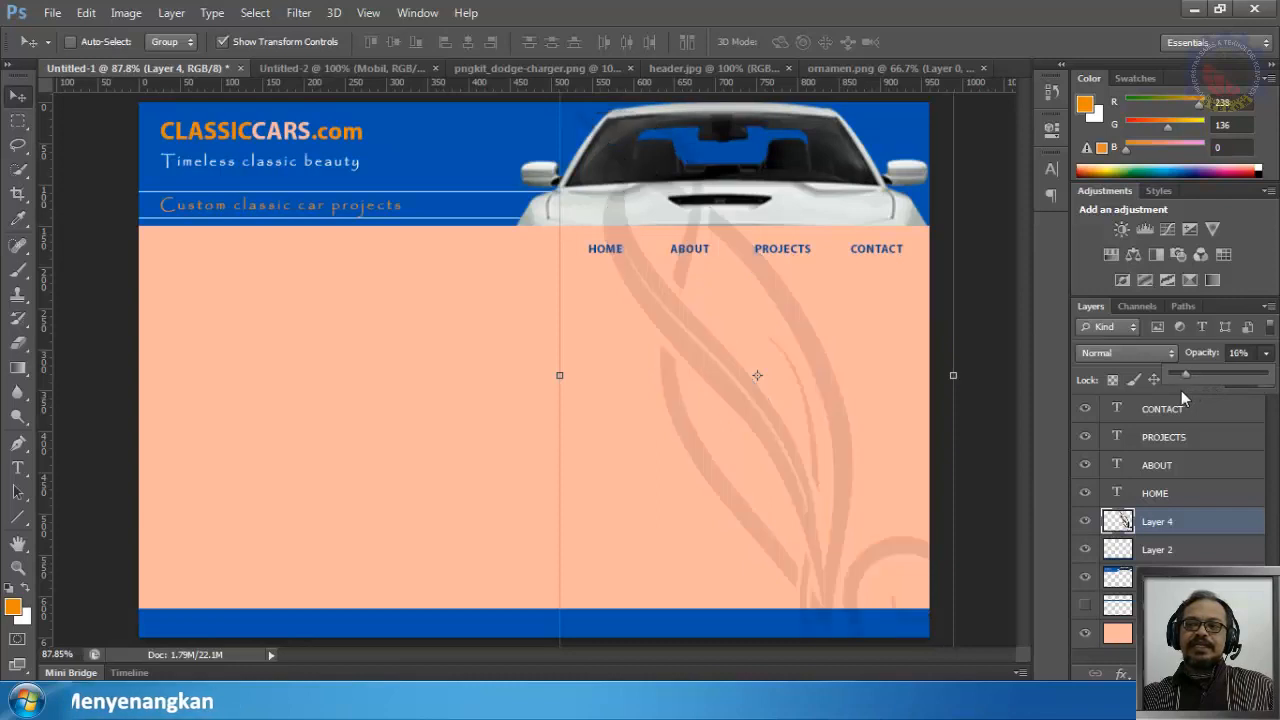
mouse_move(1181, 396)
left_mouse_down()
mouse_move(1200, 389)
mouse_move(1183, 389)
left_mouse_up()
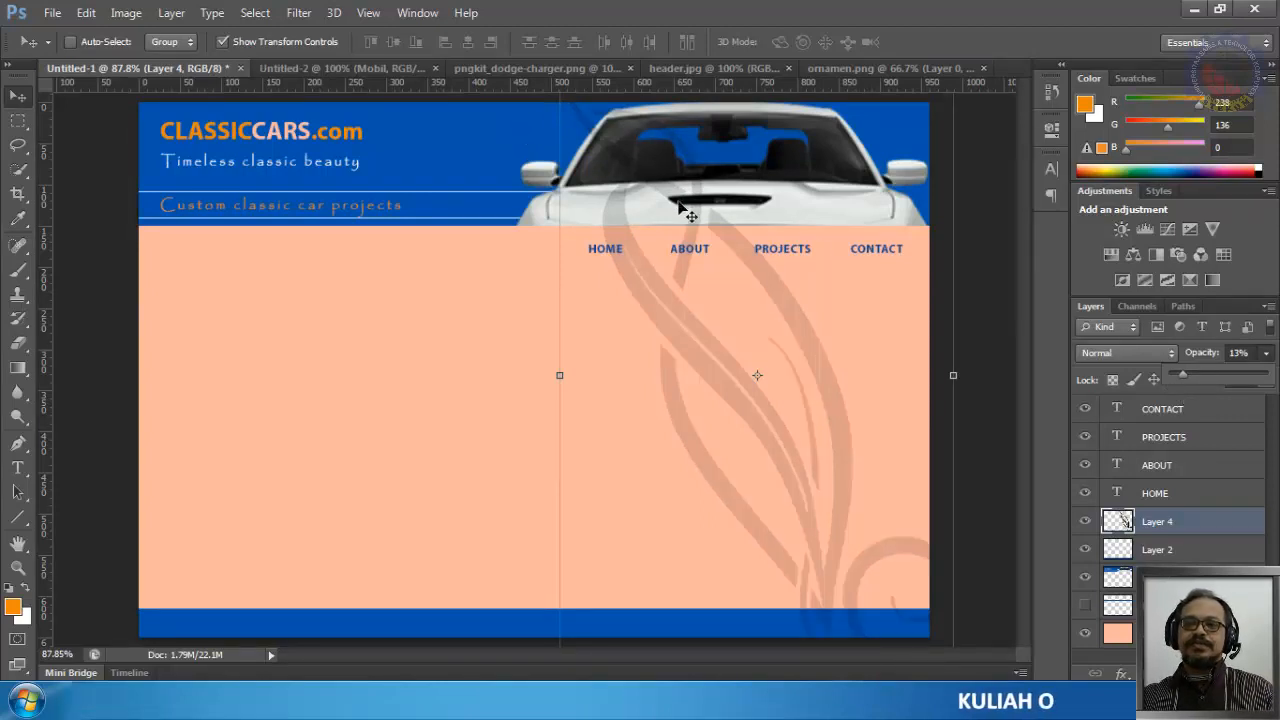
Step: Move the ornament to the page's left half and flip it horizontally
left_click_drag(815, 455, 350, 462)
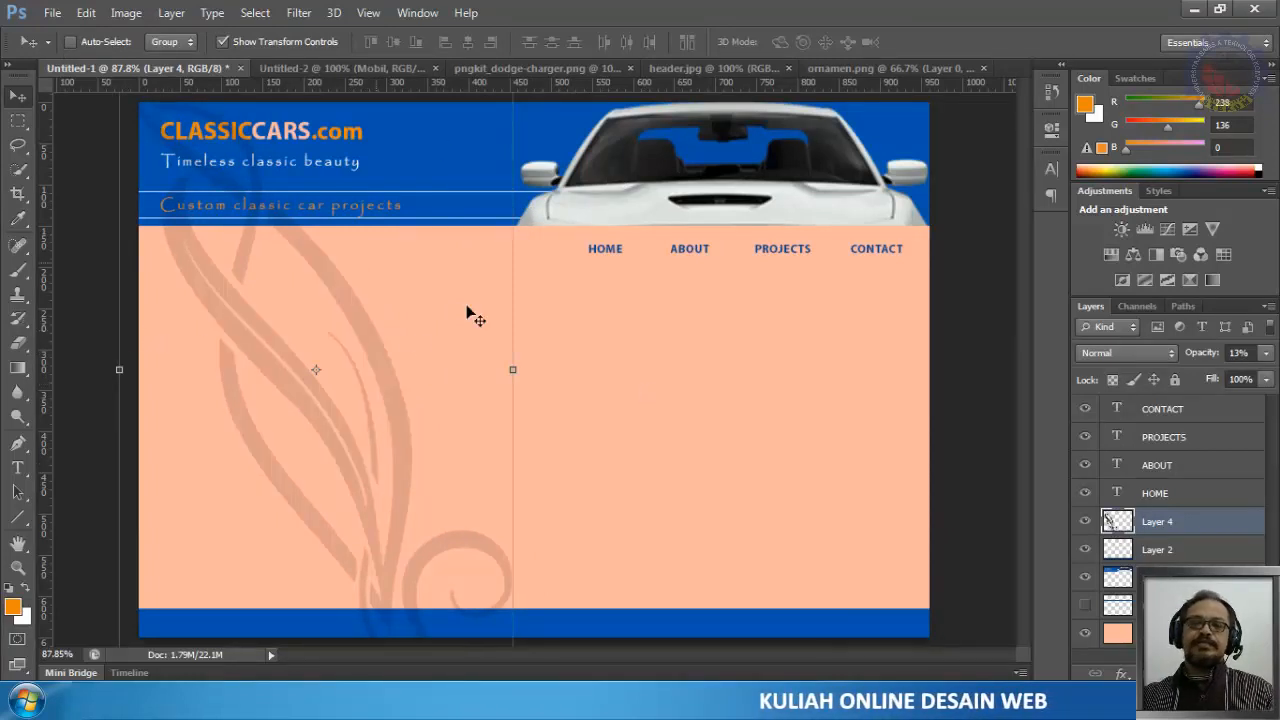
left_click(86, 14)
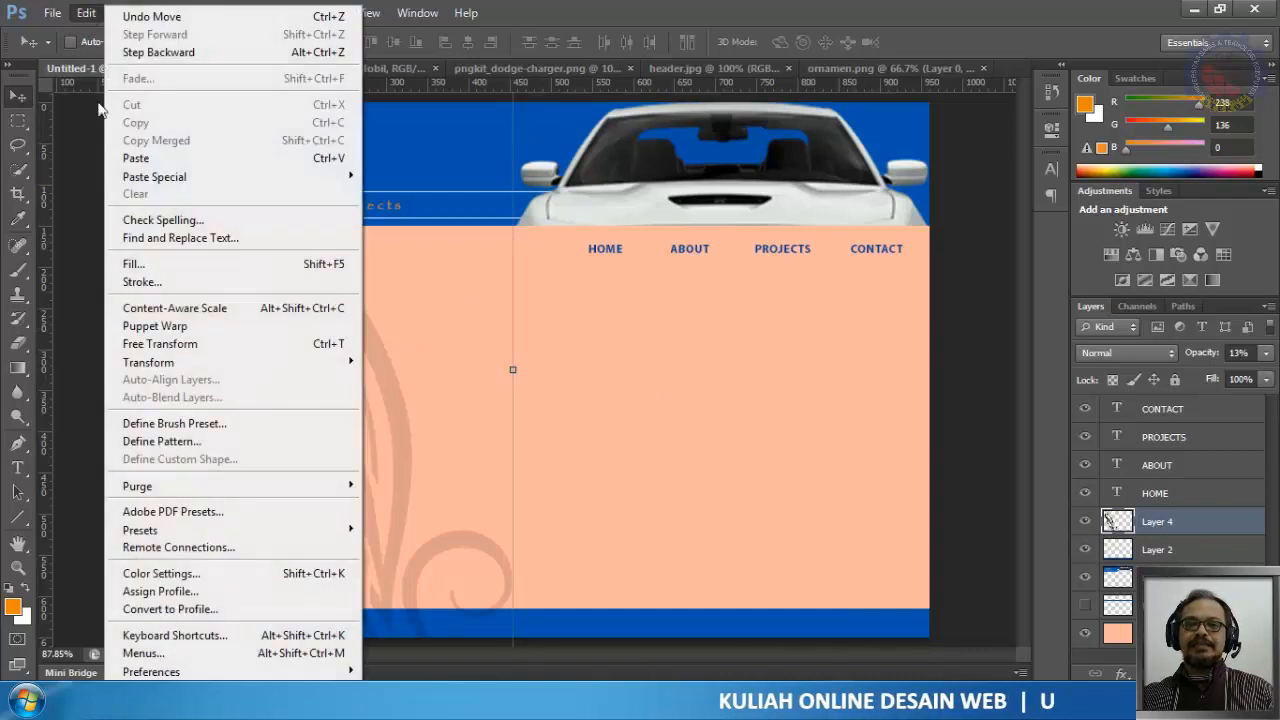
mouse_move(150, 364)
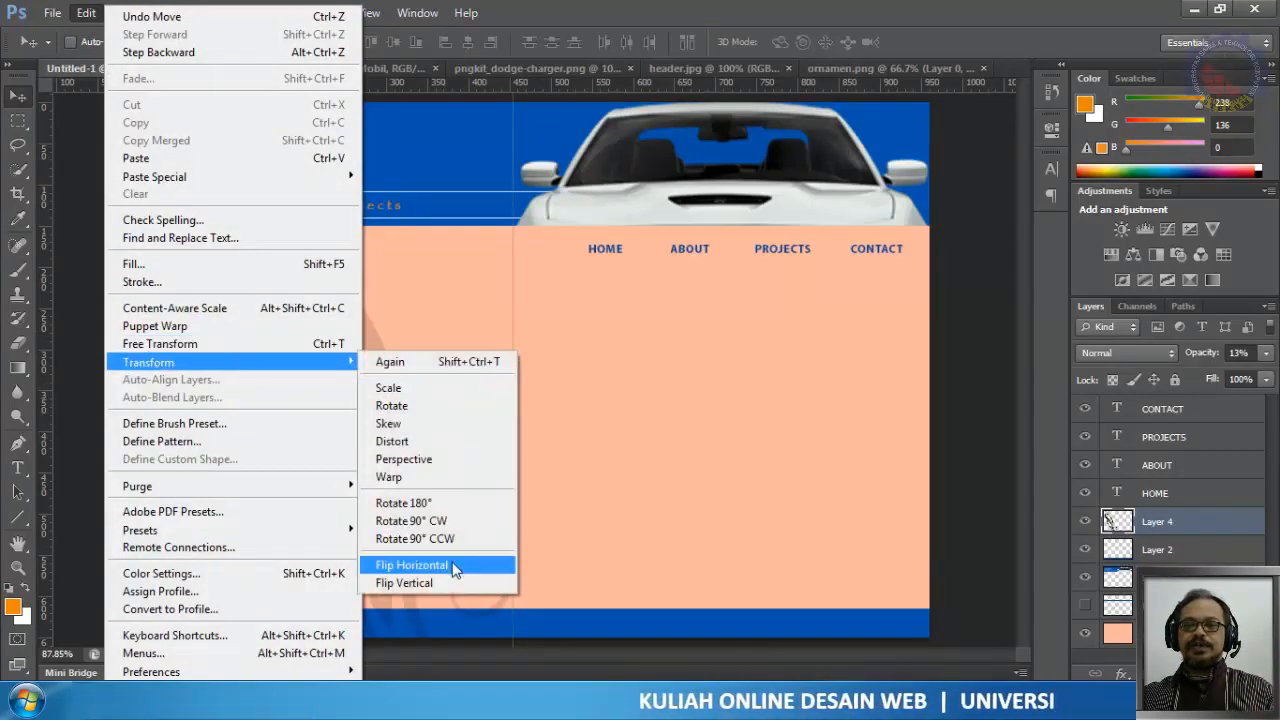
left_click(412, 565)
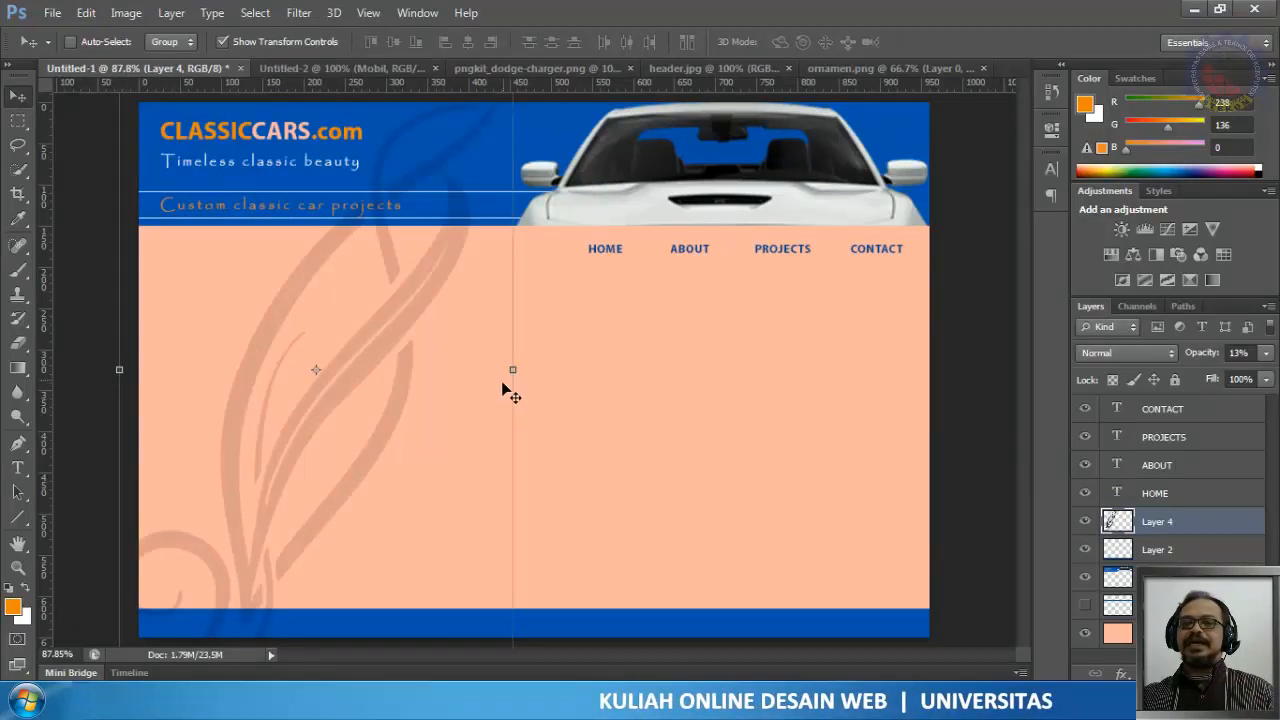
Step: Stretch the ornament to about 118% width and 120% height, placing it so its curl runs past the page's left edge
left_click_drag(516, 370, 541, 380)
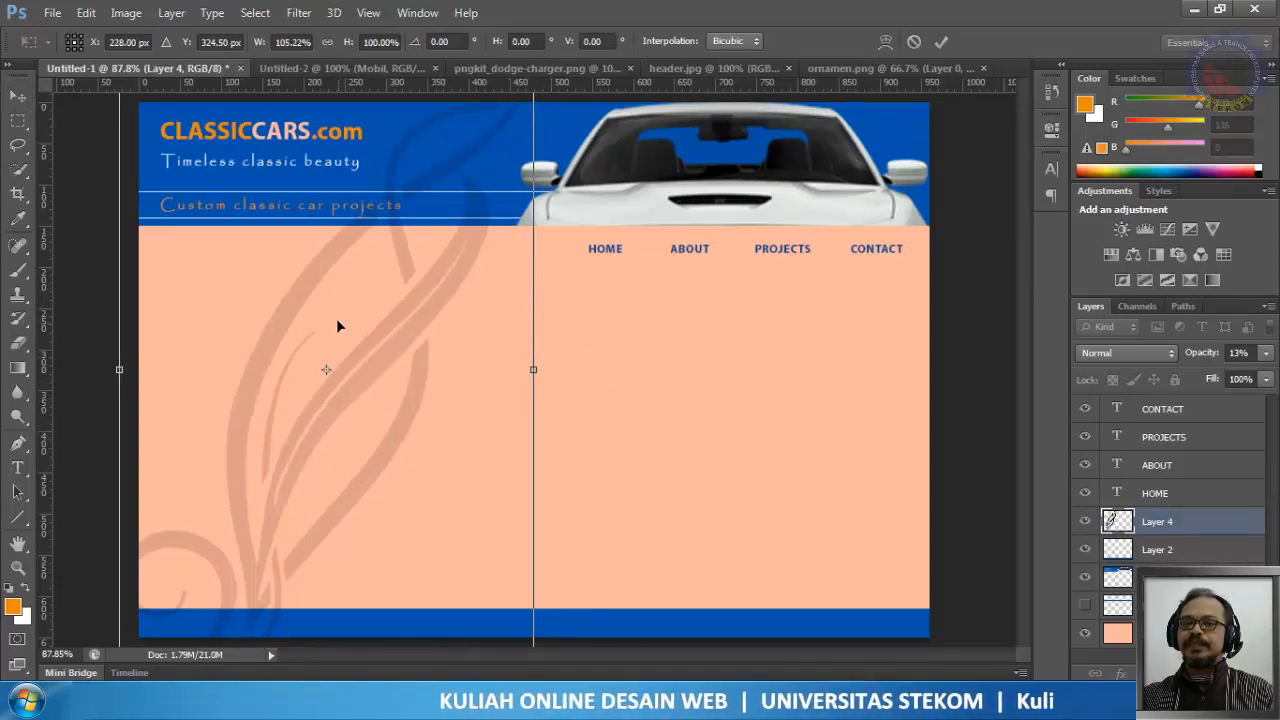
left_click_drag(366, 345, 387, 496)
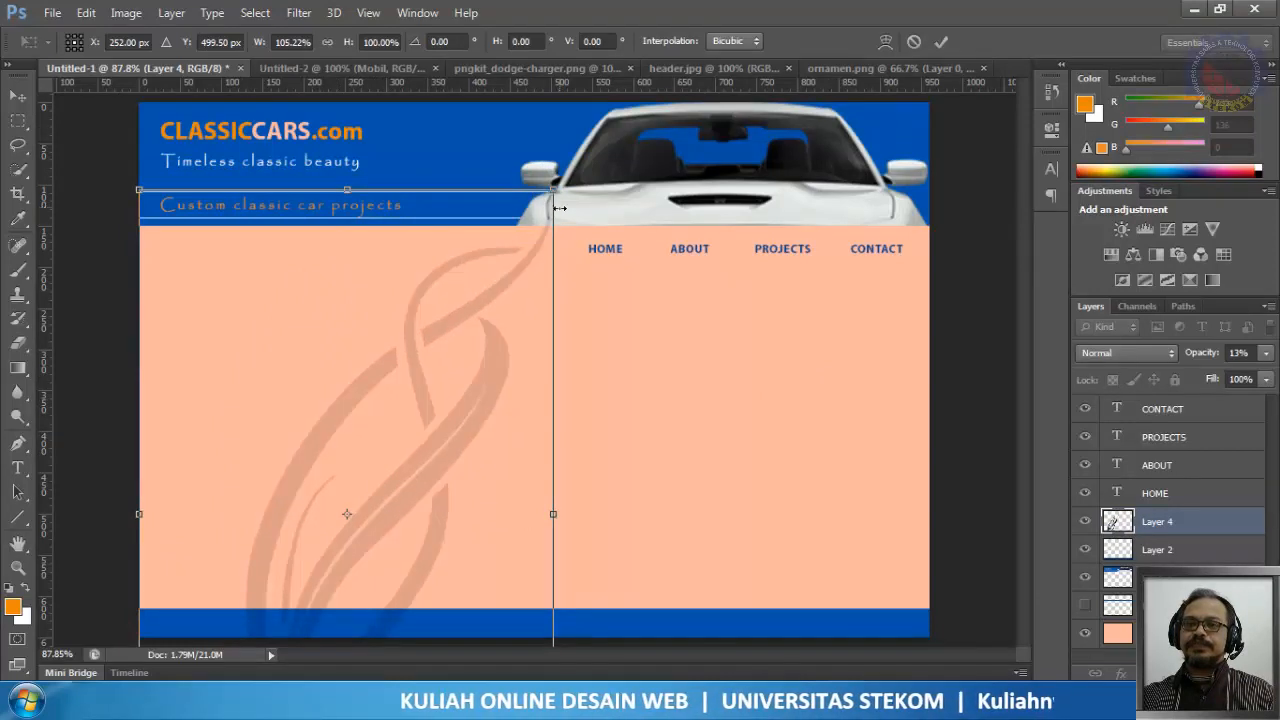
left_click_drag(345, 190, 414, 36)
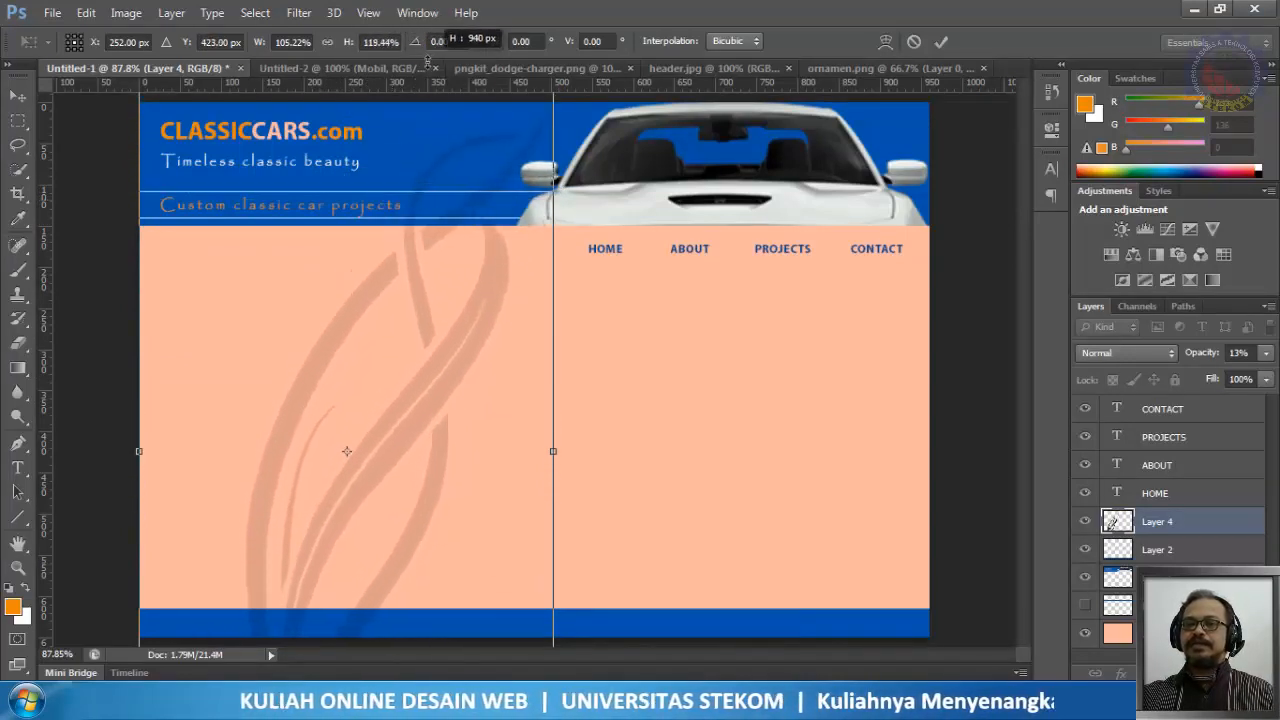
left_click_drag(424, 424, 427, 224)
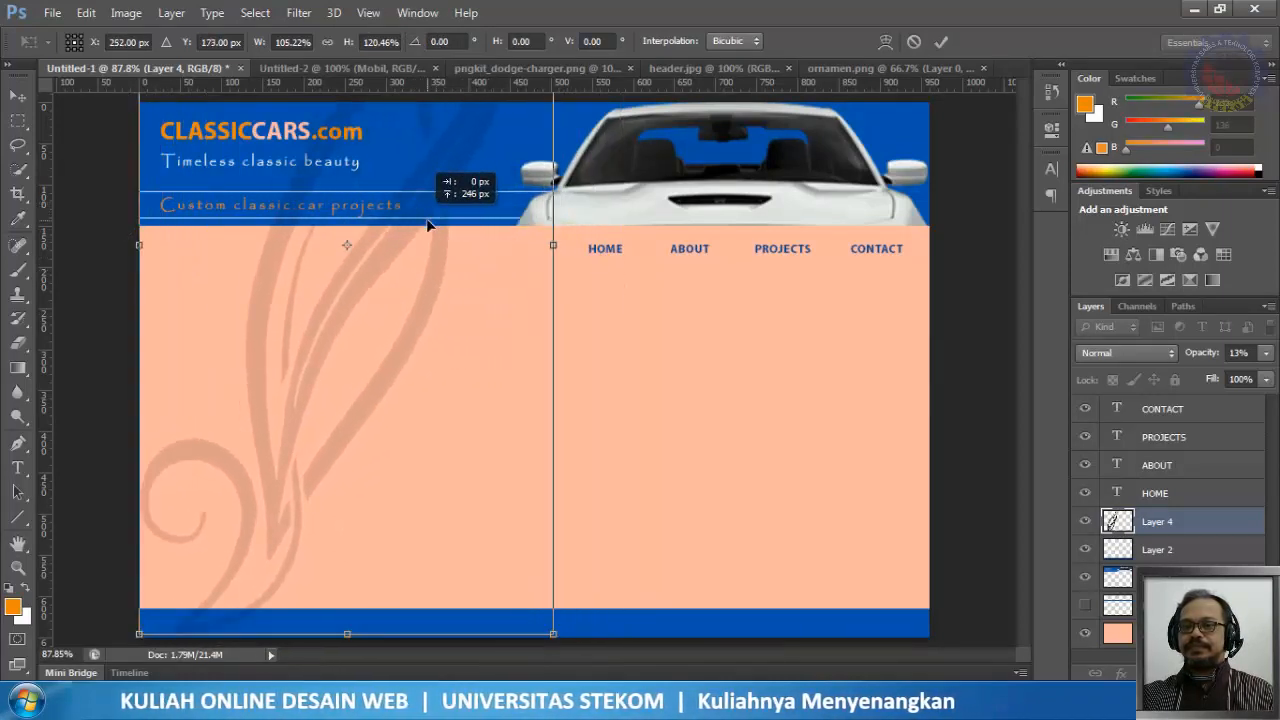
mouse_move(426, 218)
left_mouse_down()
mouse_move(454, 235)
mouse_move(425, 236)
left_mouse_up()
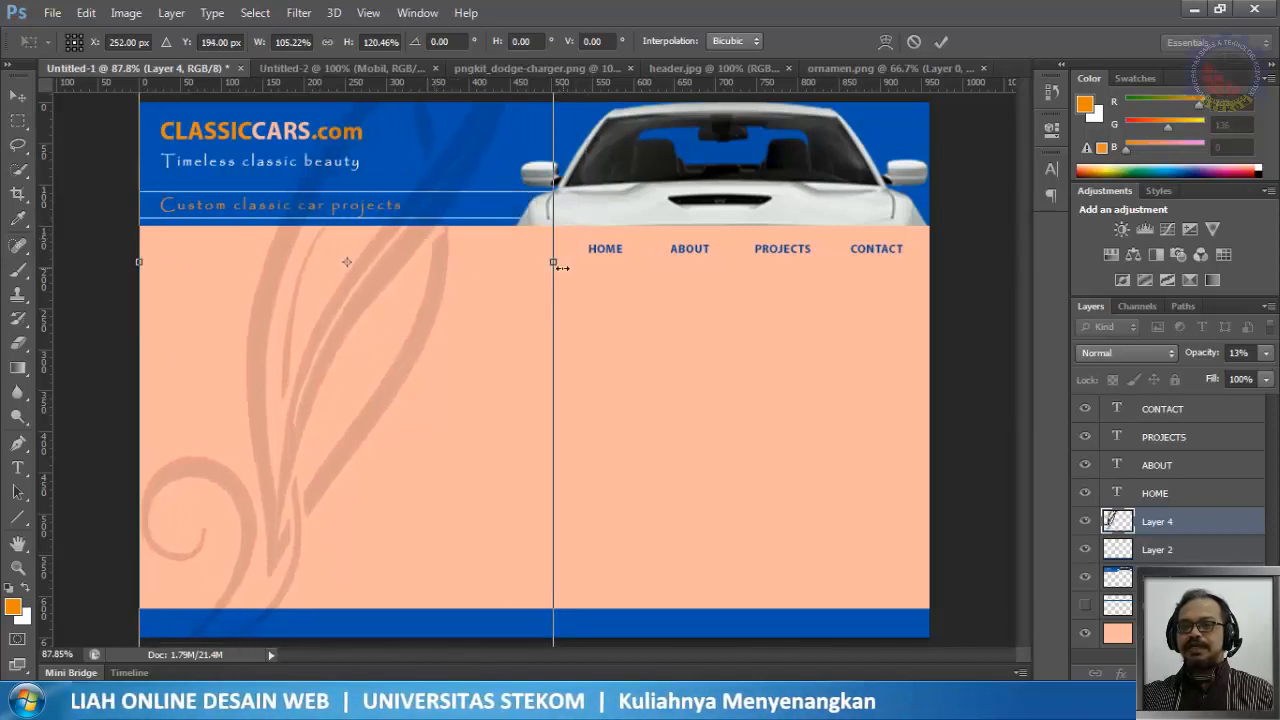
left_click_drag(556, 263, 619, 290)
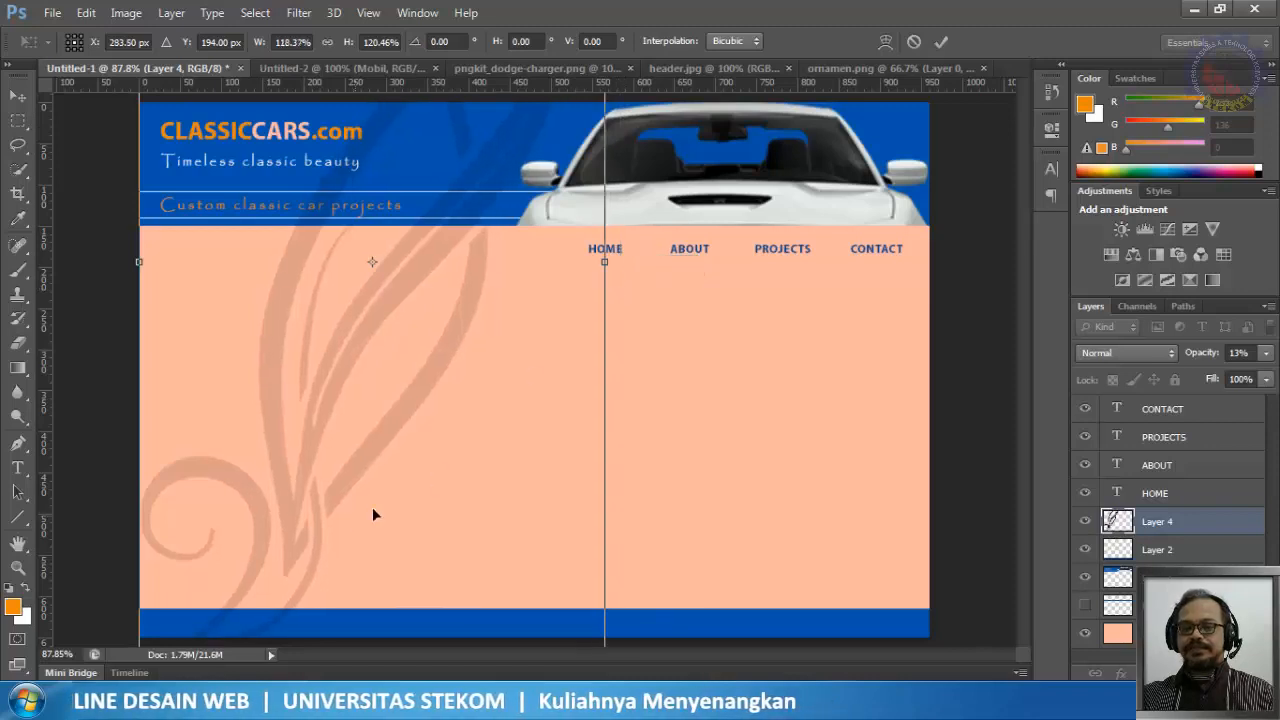
left_click_drag(364, 471, 291, 494)
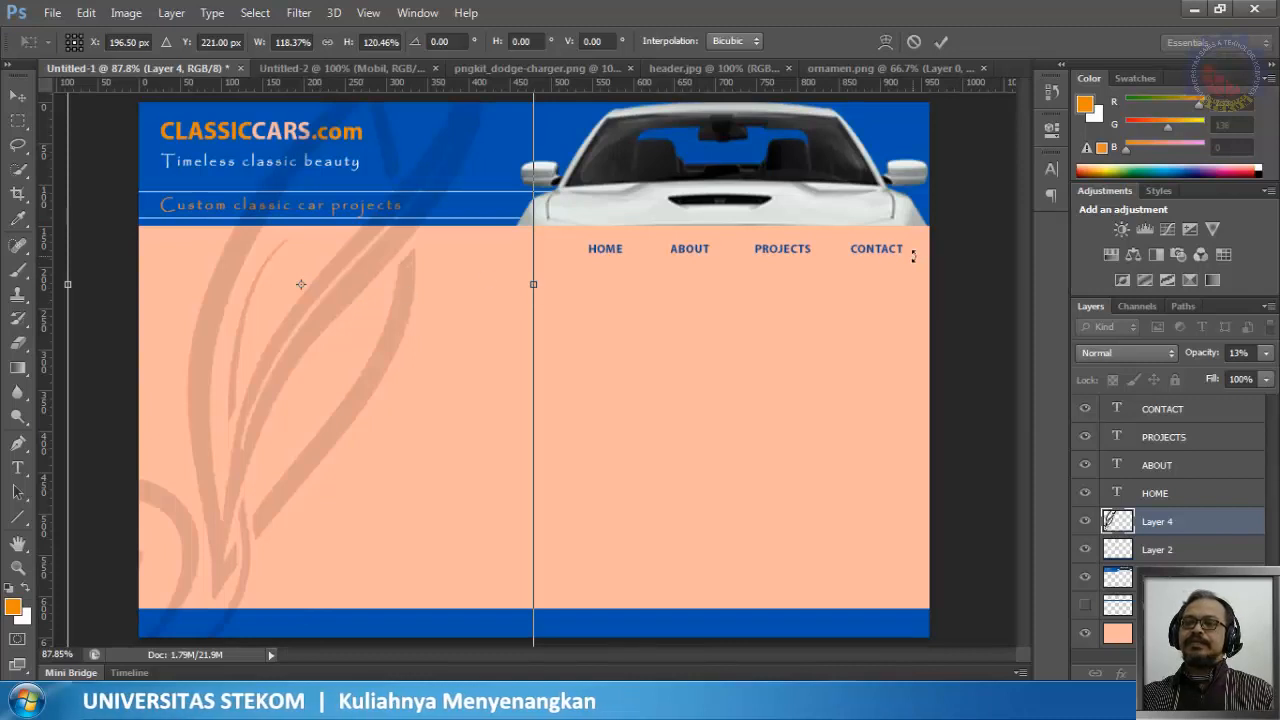
left_click(943, 42)
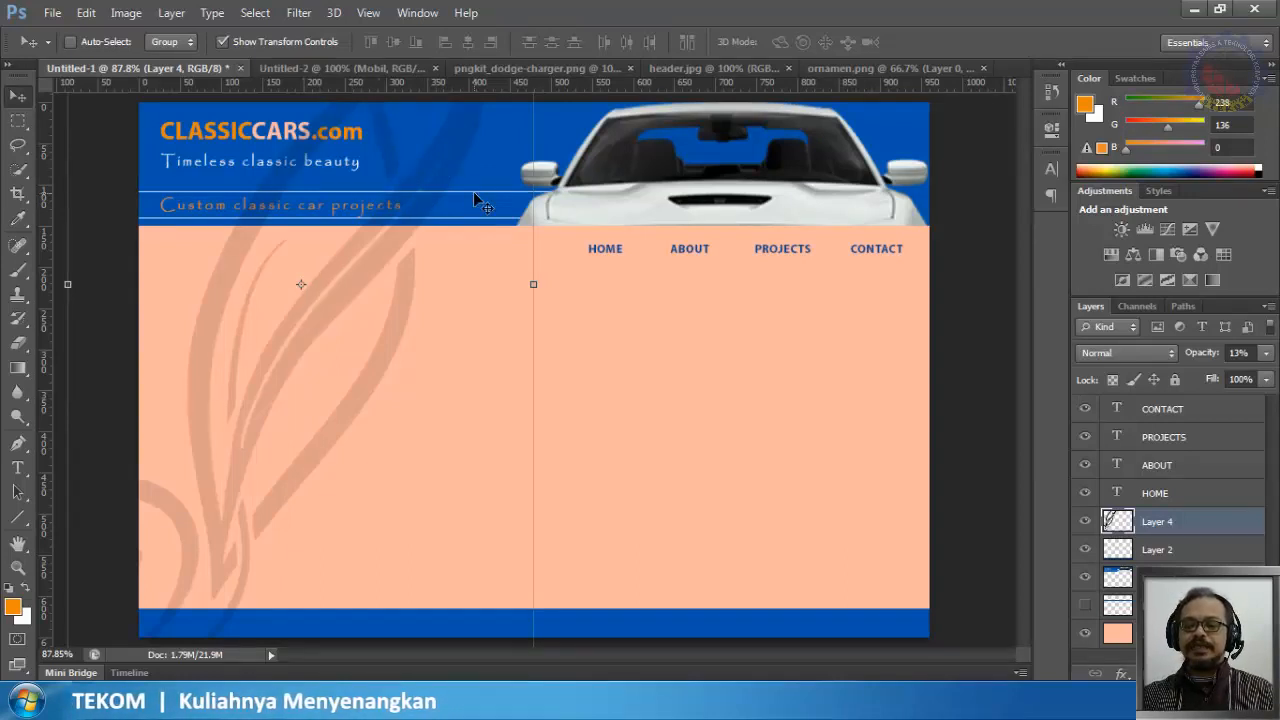
Step: Scale the ornament to about 98% width and 91% height, keeping it over the page's left half
key("ctrl+minus")
key("ctrl+minus")
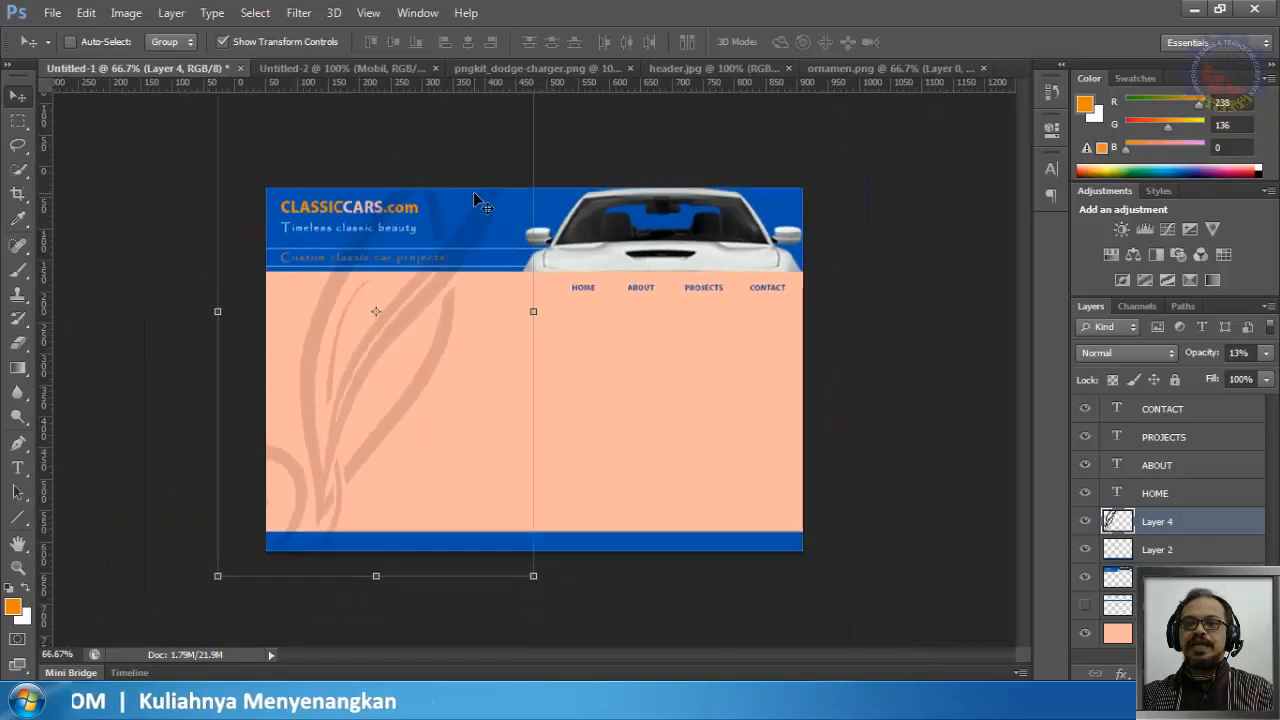
key("ctrl+minus")
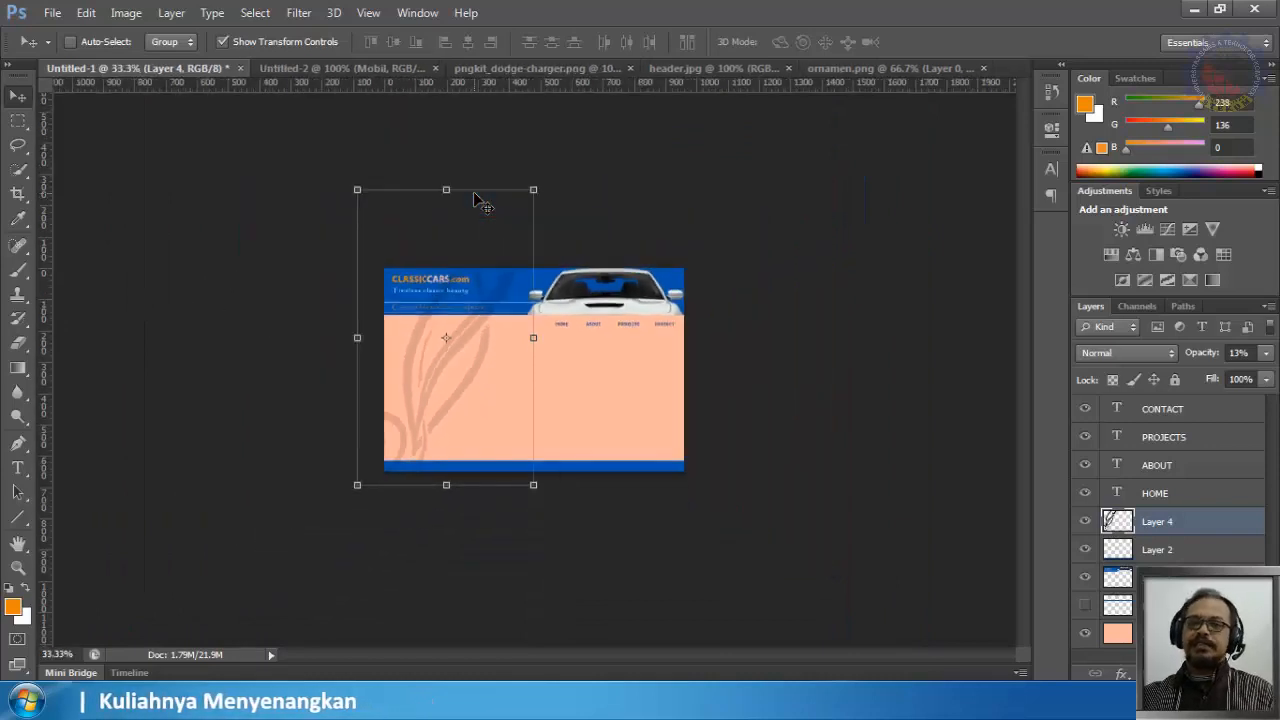
mouse_move(446, 189)
left_mouse_down()
mouse_move(445, 226)
mouse_move(446, 211)
left_mouse_up()
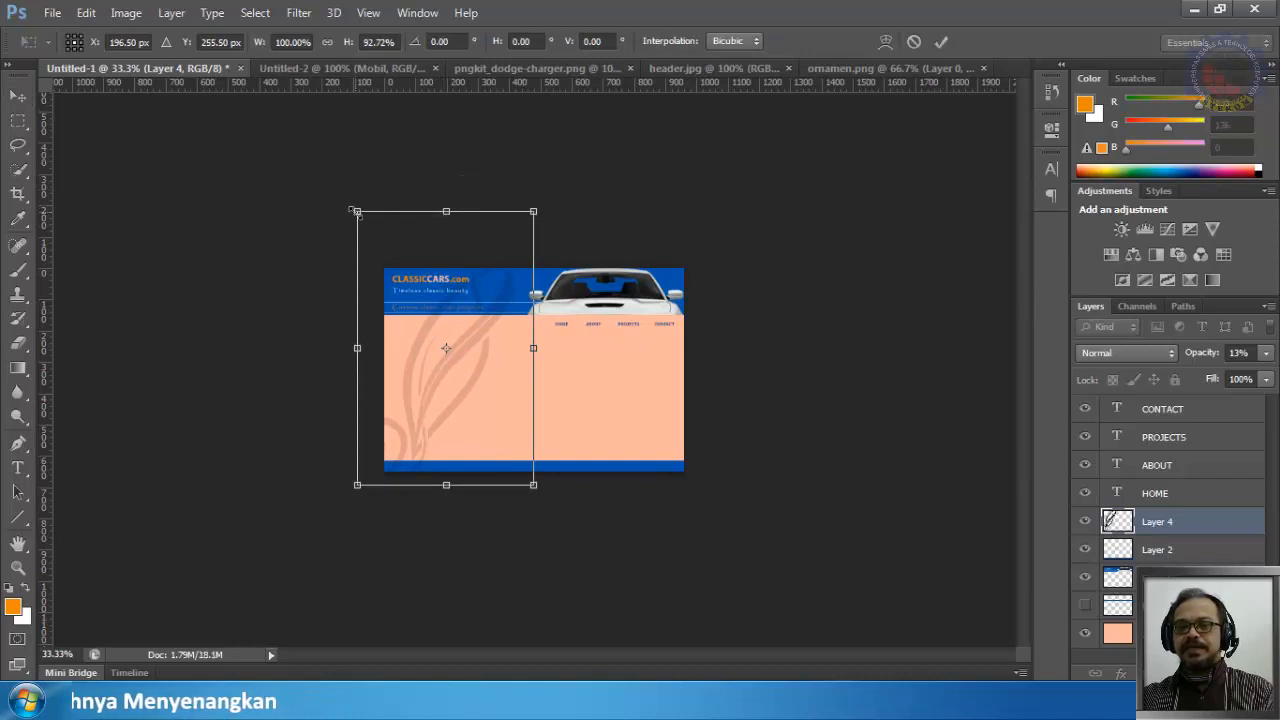
mouse_move(354, 211)
left_mouse_down()
mouse_move(383, 244)
mouse_move(345, 222)
mouse_move(360, 218)
mouse_move(400, 296)
mouse_move(360, 230)
left_mouse_up()
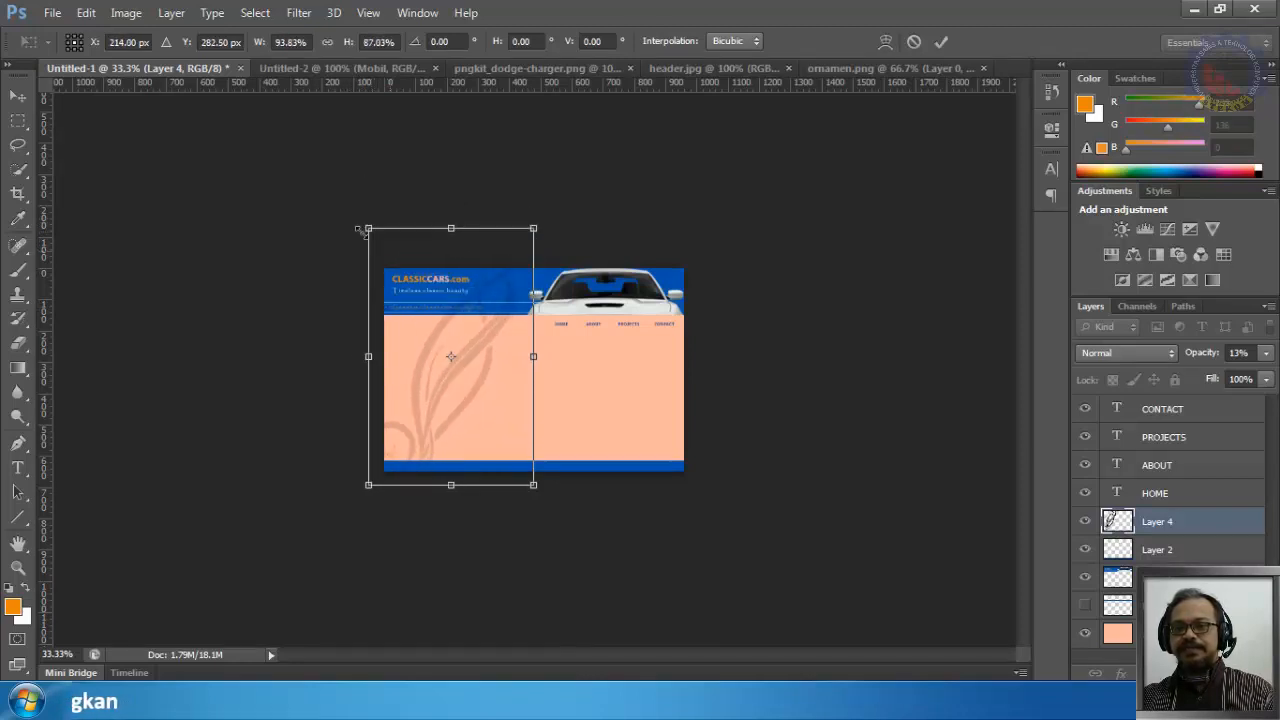
left_click_drag(533, 486, 530, 514)
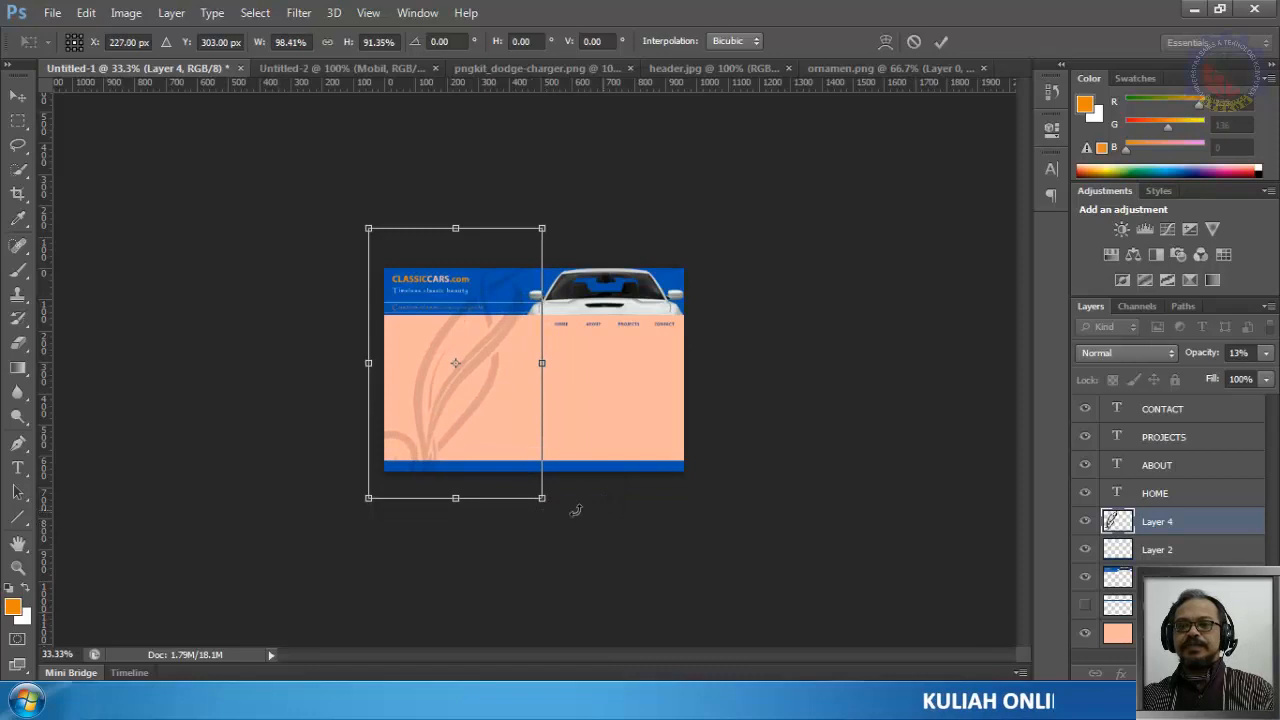
left_click(941, 41)
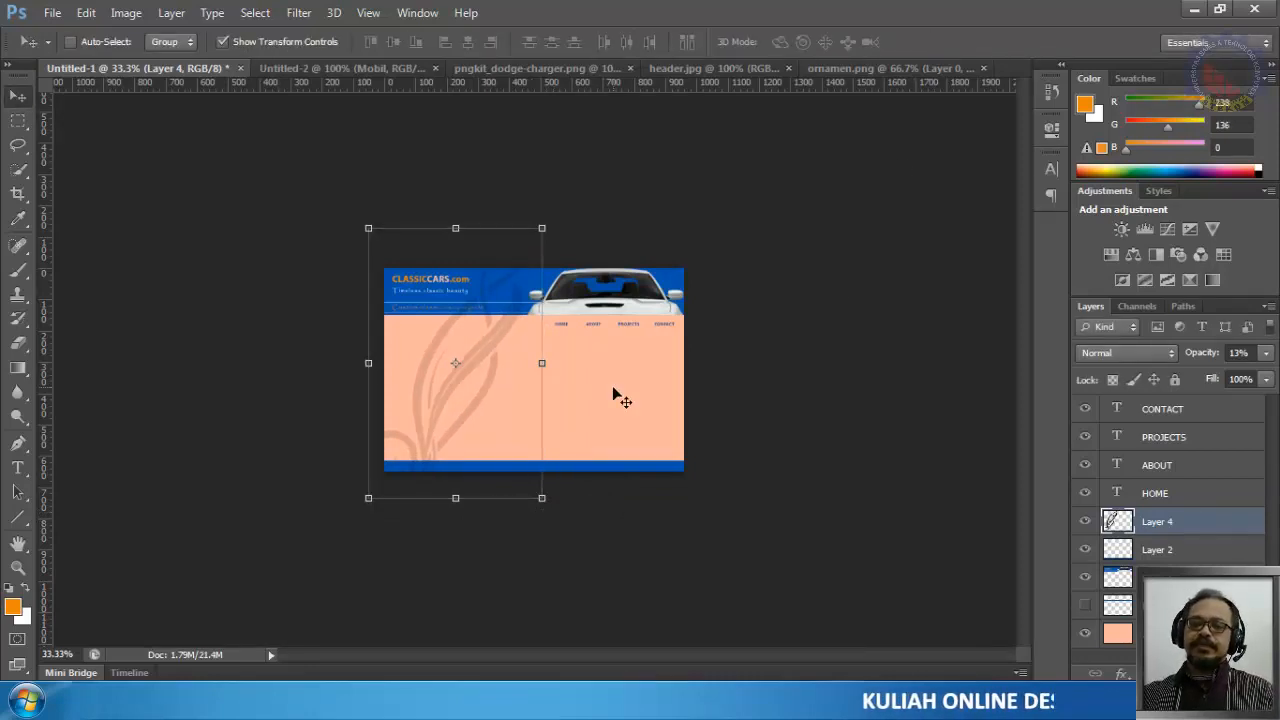
Step: Load the ornament's outline as a selection and fill it with light blue 3f99ff in Normal mode at 100% opacity
key("ctrl+plus")
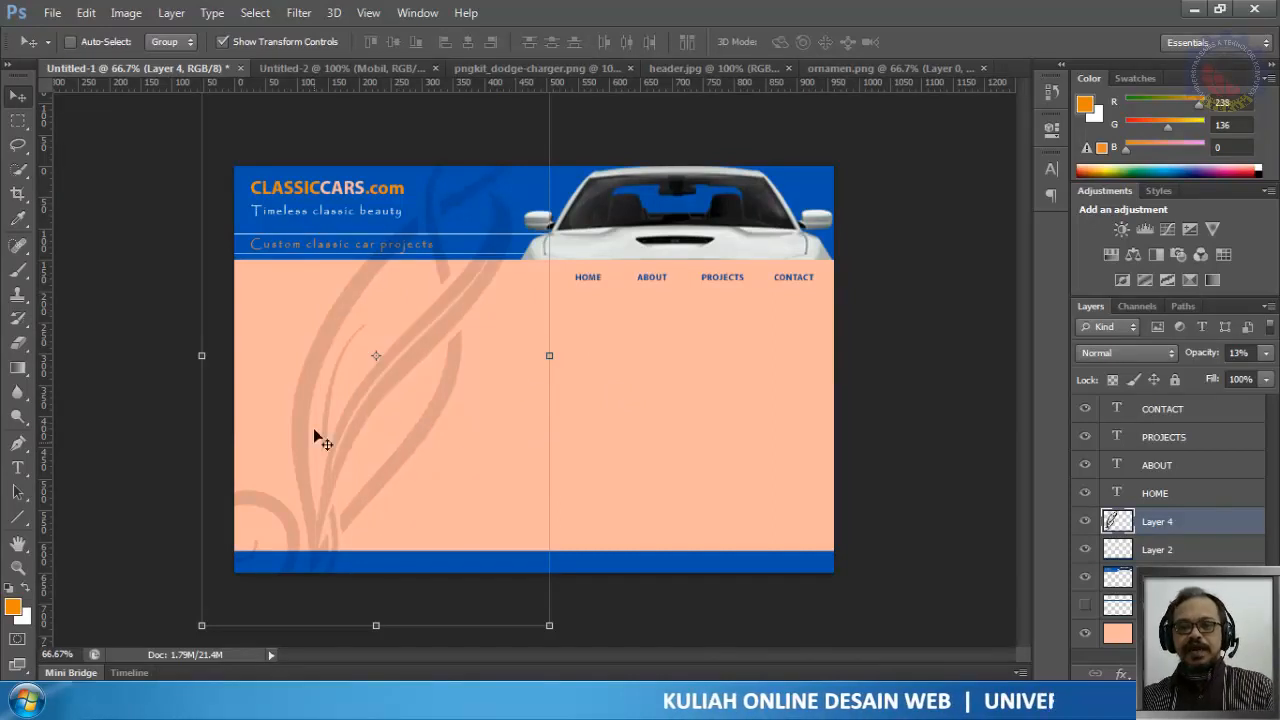
left_click(1114, 524, "ctrl")
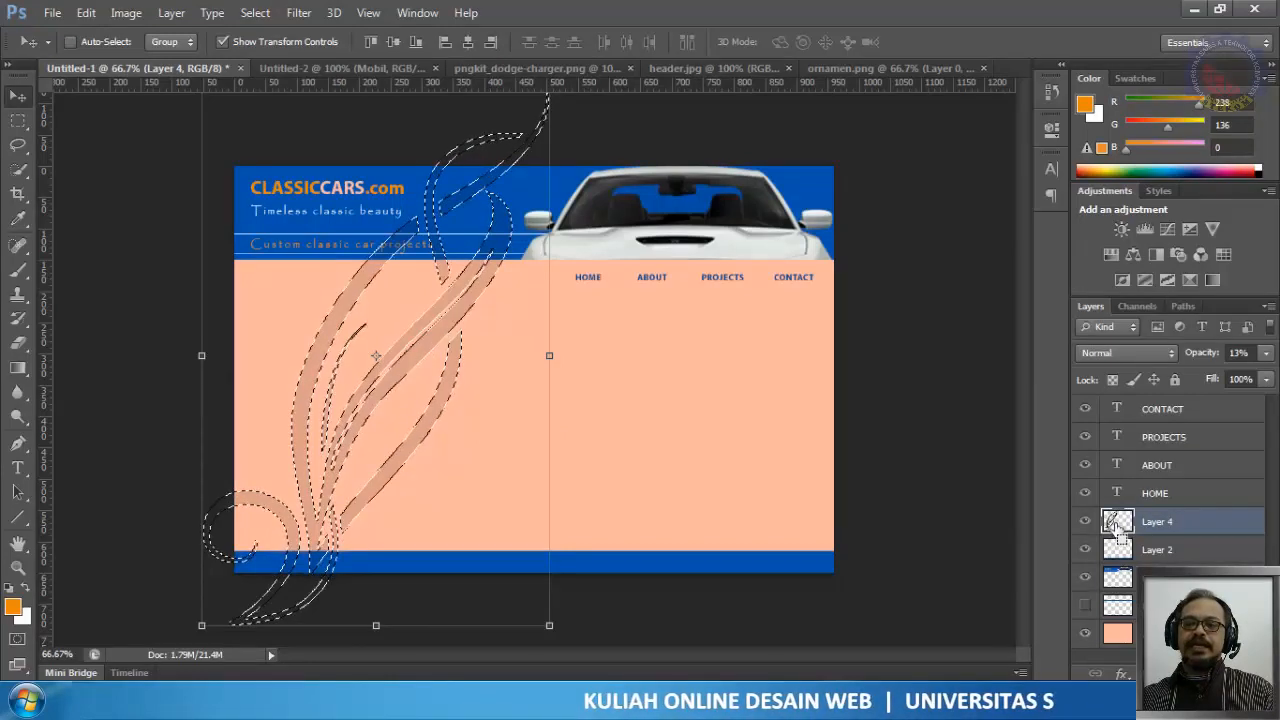
left_click(86, 13)
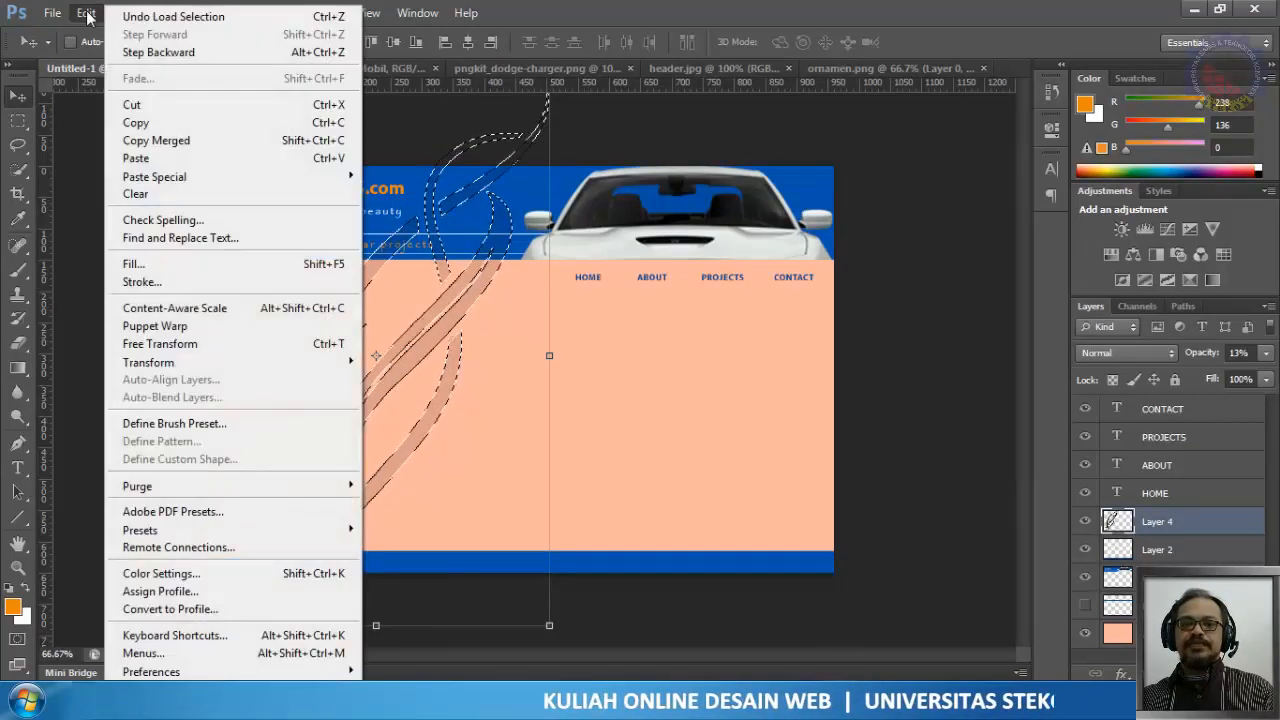
left_click(122, 265)
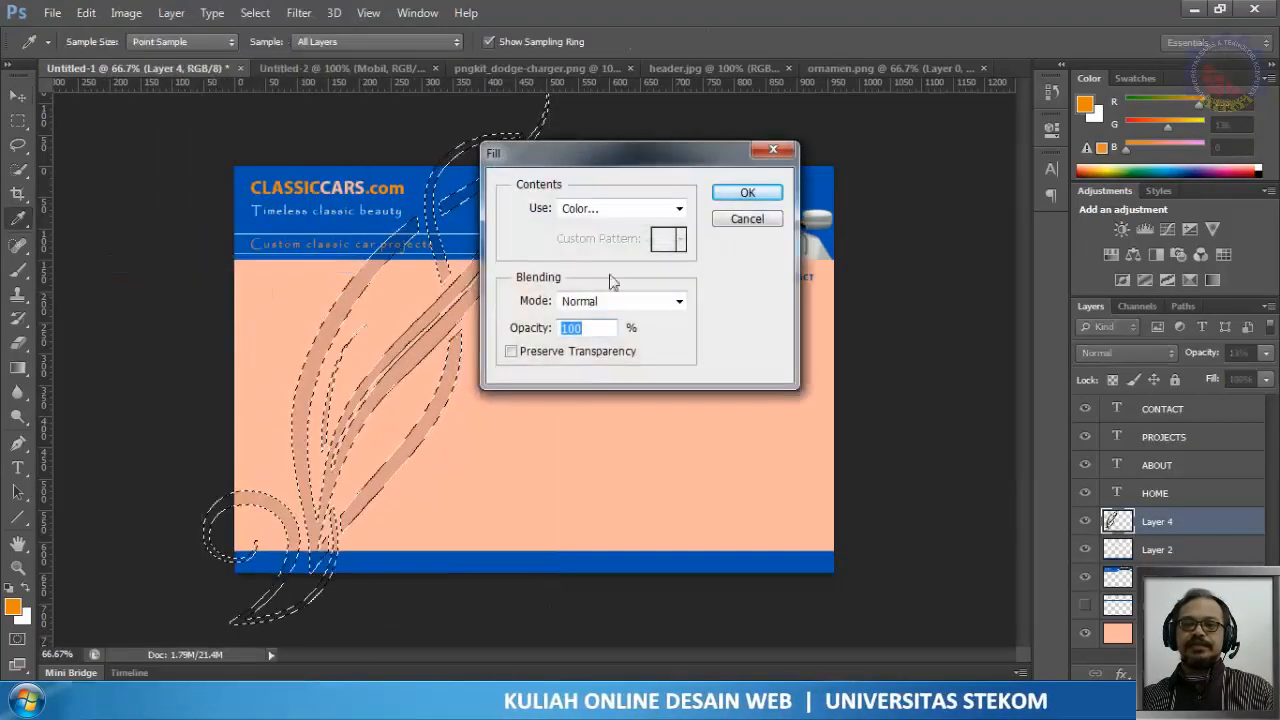
left_click(625, 210)
left_click(614, 262)
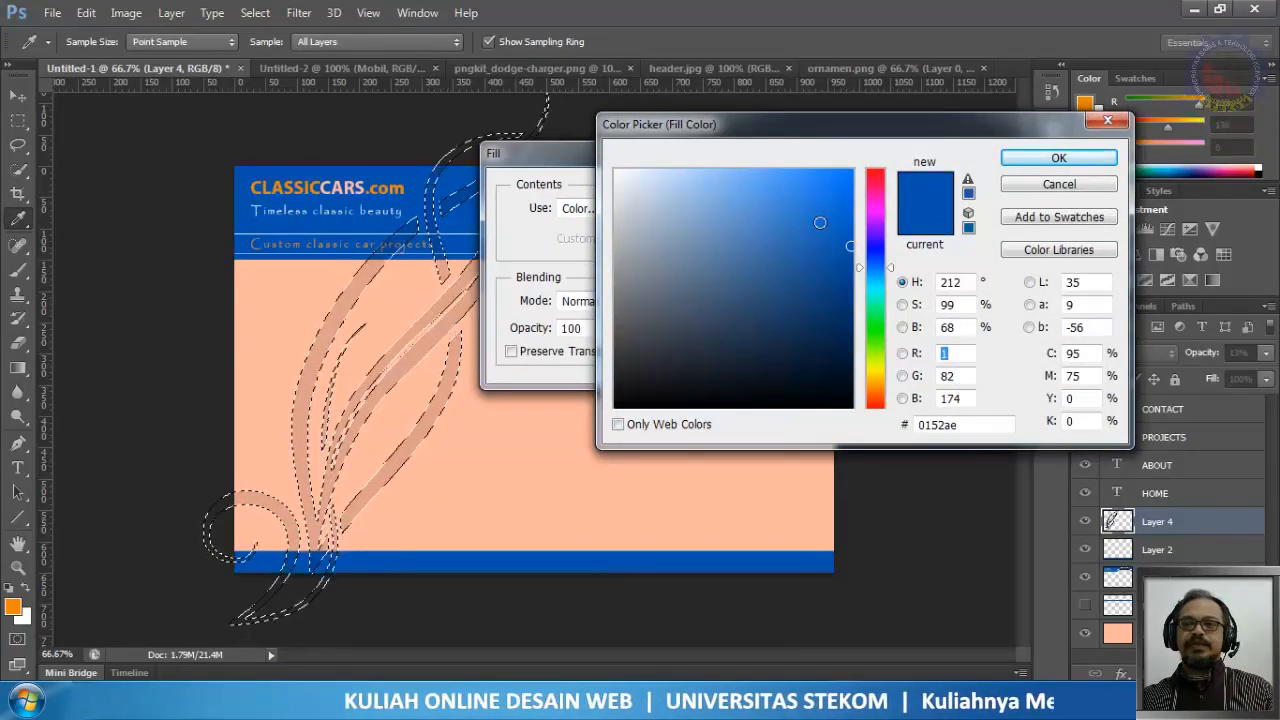
left_click_drag(834, 222, 793, 170)
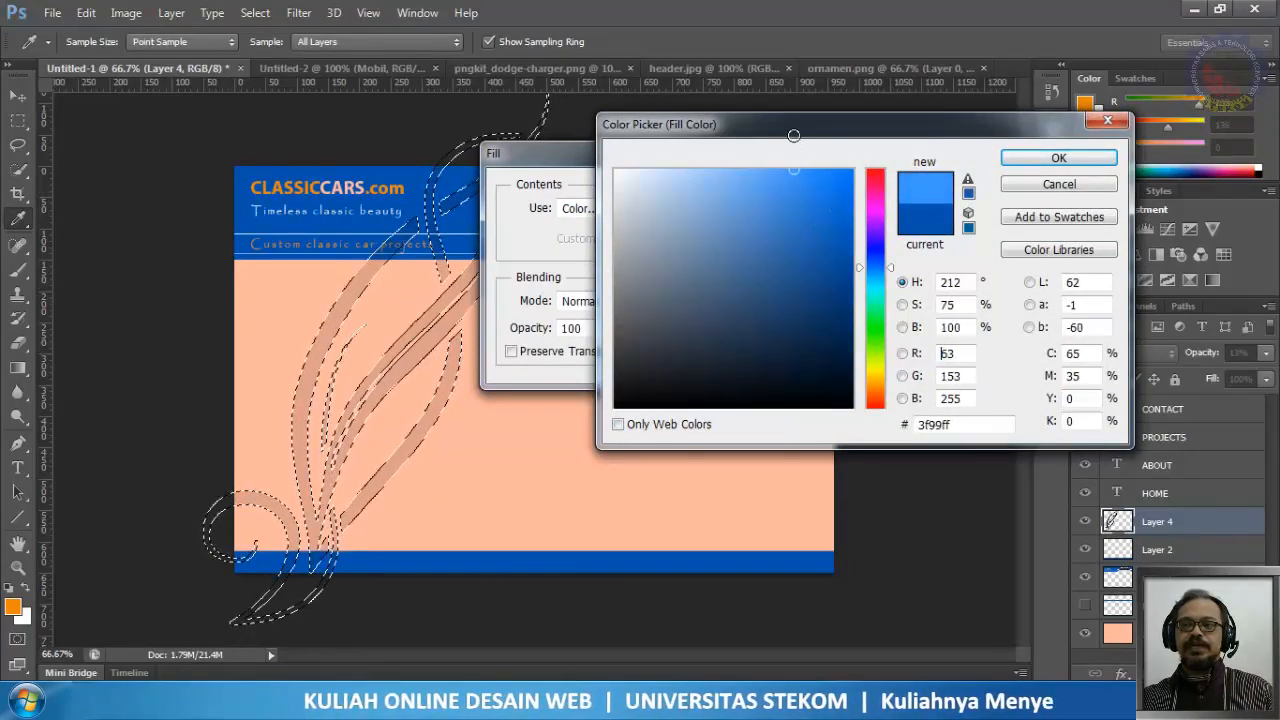
left_click(1055, 157)
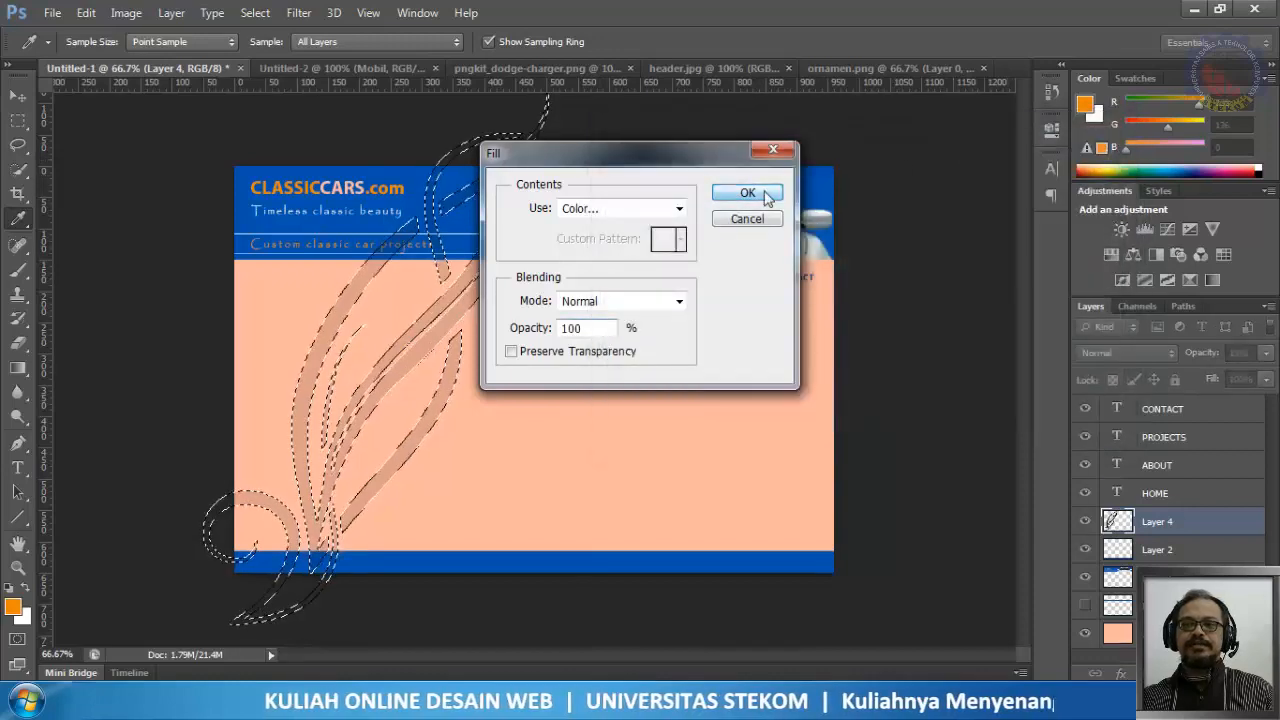
left_click(760, 192)
key("v")
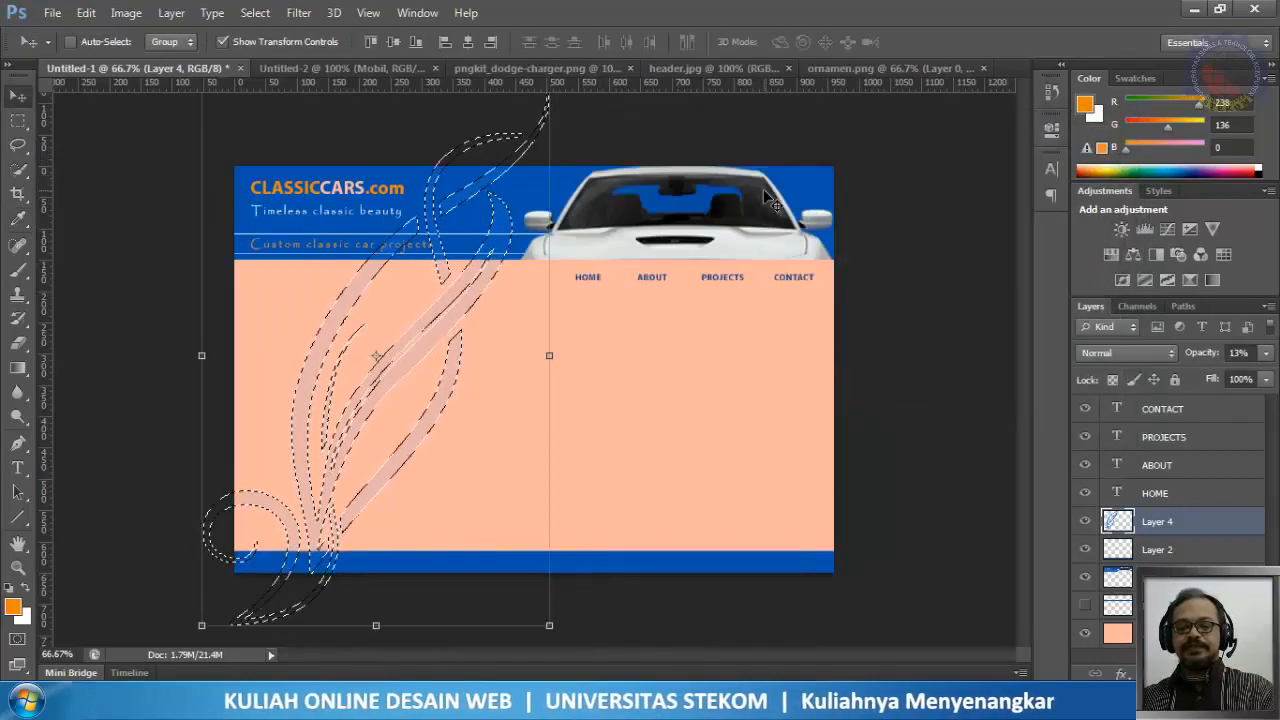
Step: Clear the selection, rotate the ornament clockwise by about 5.7 degrees and reposition it over the page's left half
key("ctrl+d")
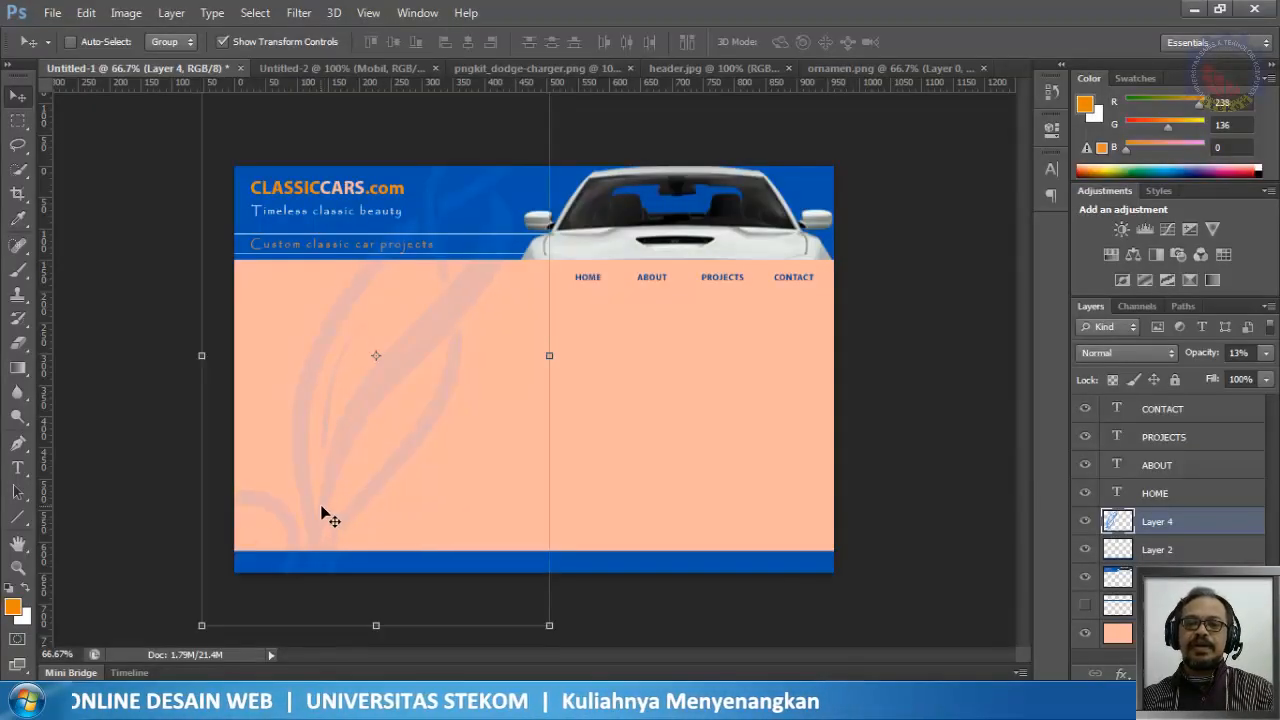
left_click_drag(323, 512, 278, 532)
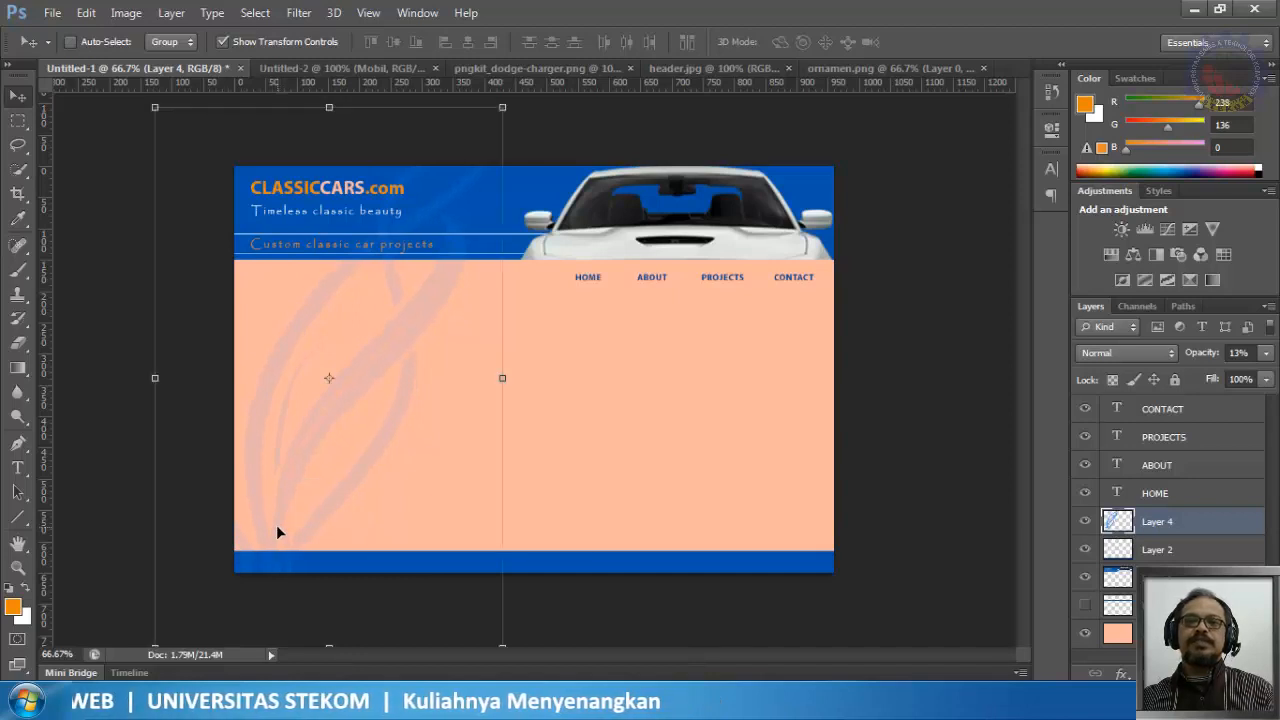
left_click_drag(518, 95, 537, 124)
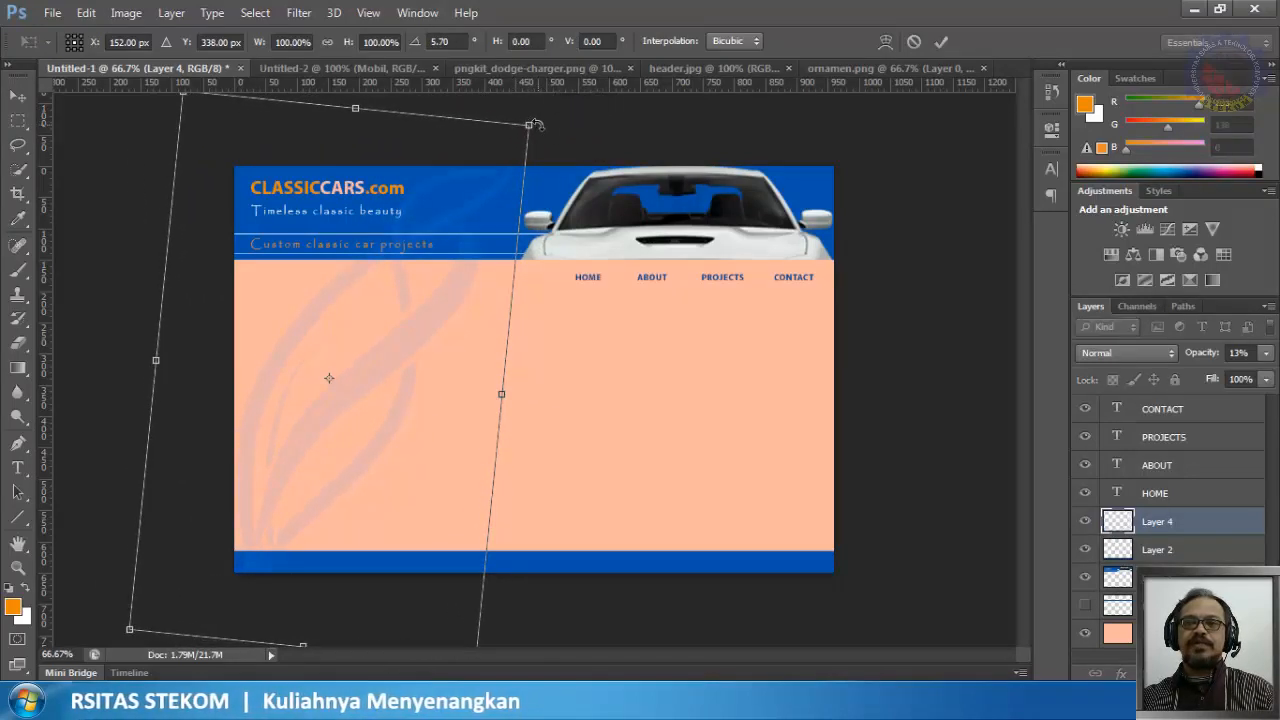
left_click(943, 42)
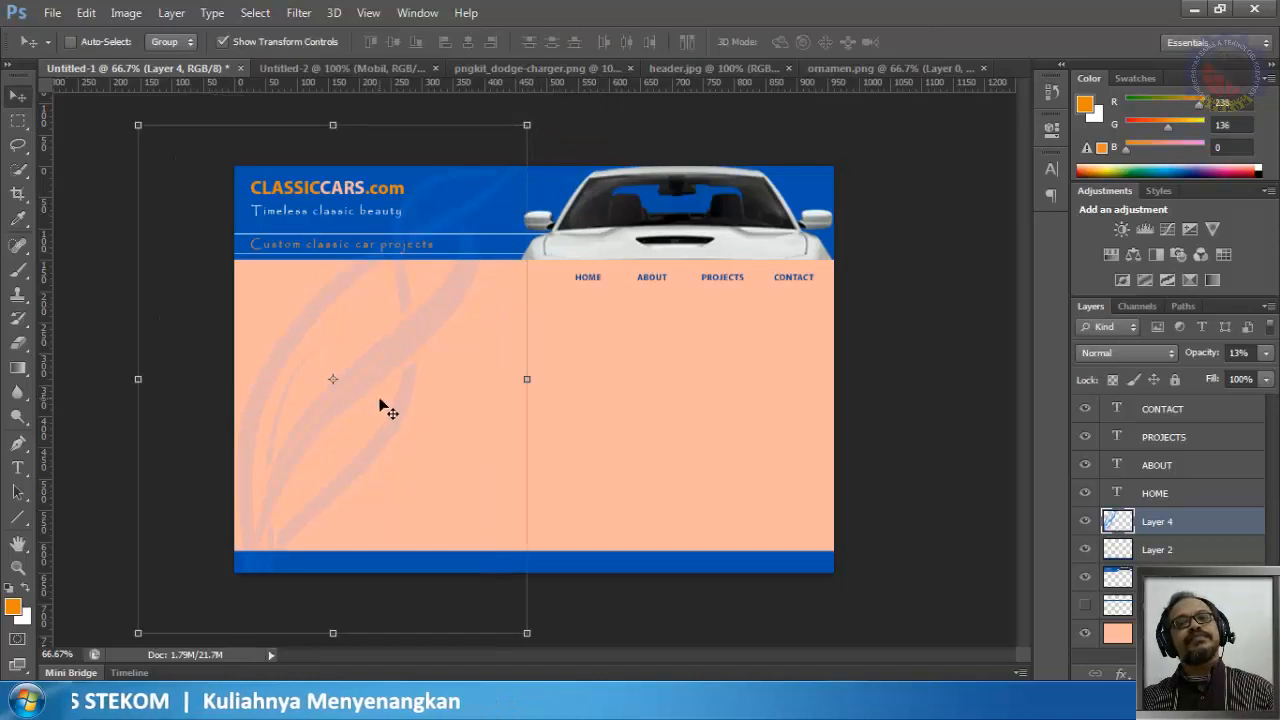
mouse_move(384, 404)
left_mouse_down()
mouse_move(376, 418)
mouse_move(392, 429)
mouse_move(411, 412)
mouse_move(389, 420)
left_mouse_up()
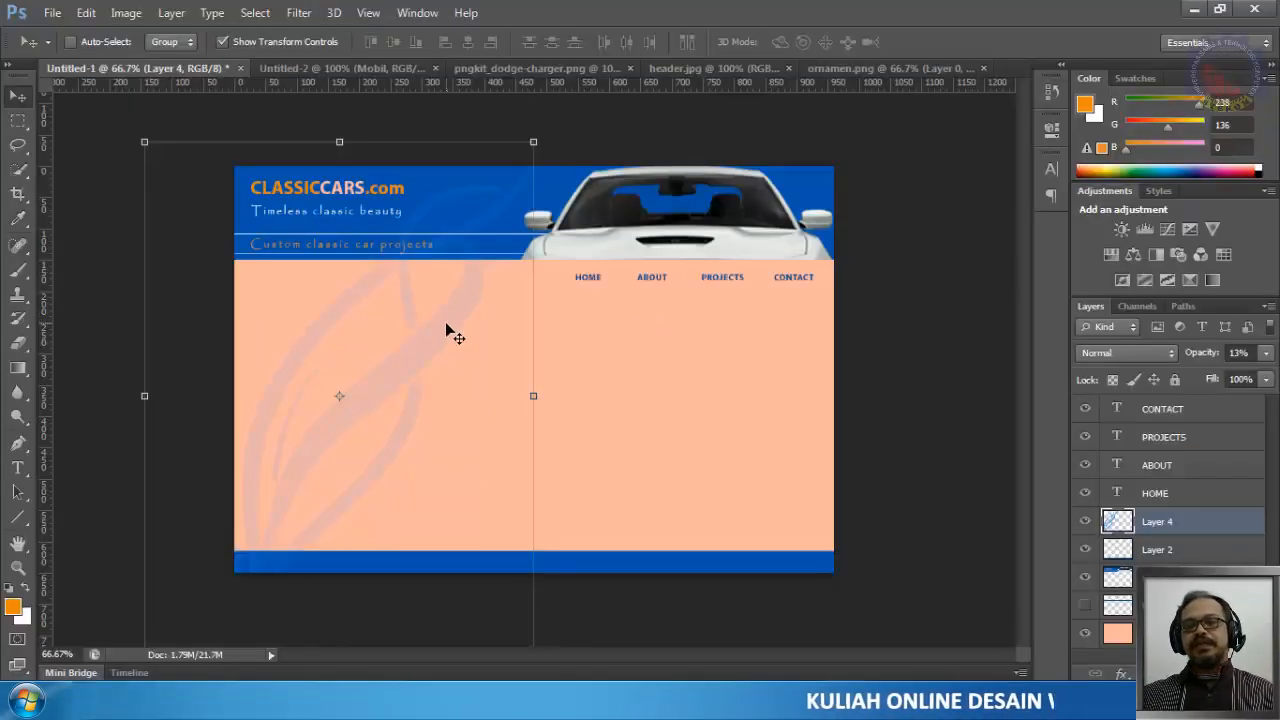
left_click_drag(445, 324, 467, 302)
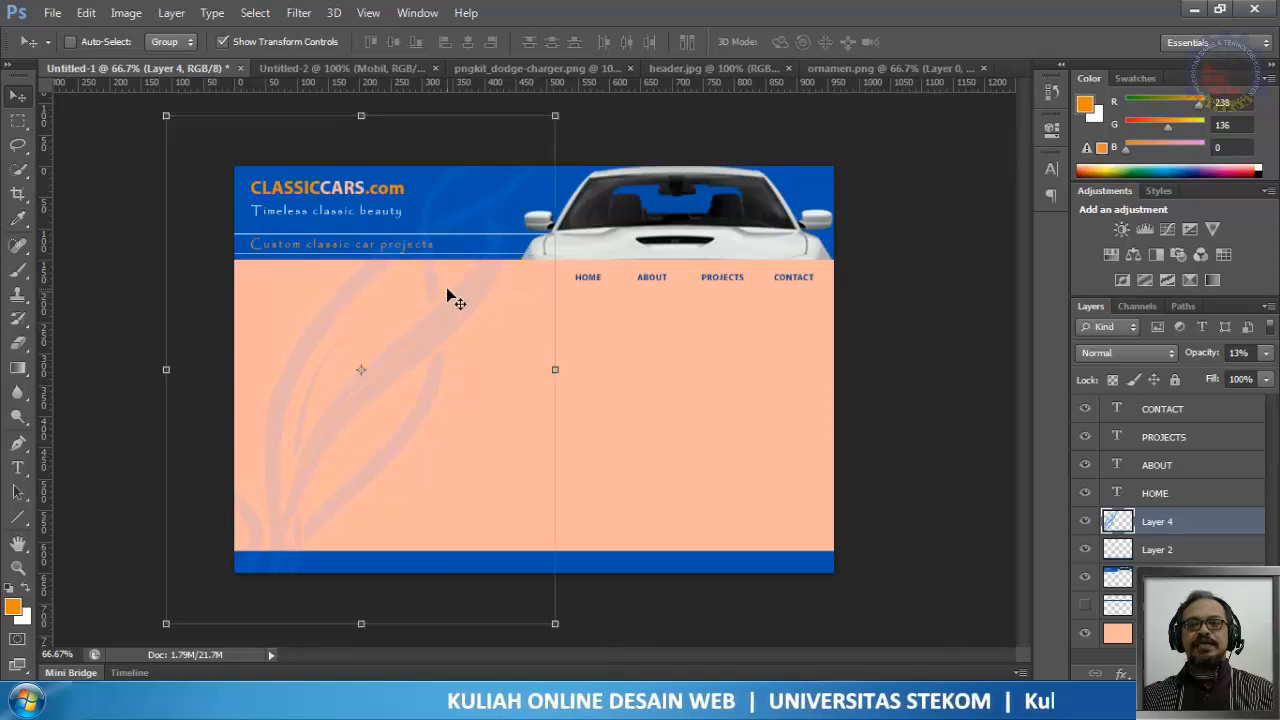
Step: Save the layout in My Documents as a Photoshop PSD file named web ClassicCars, with Maximize Compatibility on
left_click(52, 12)
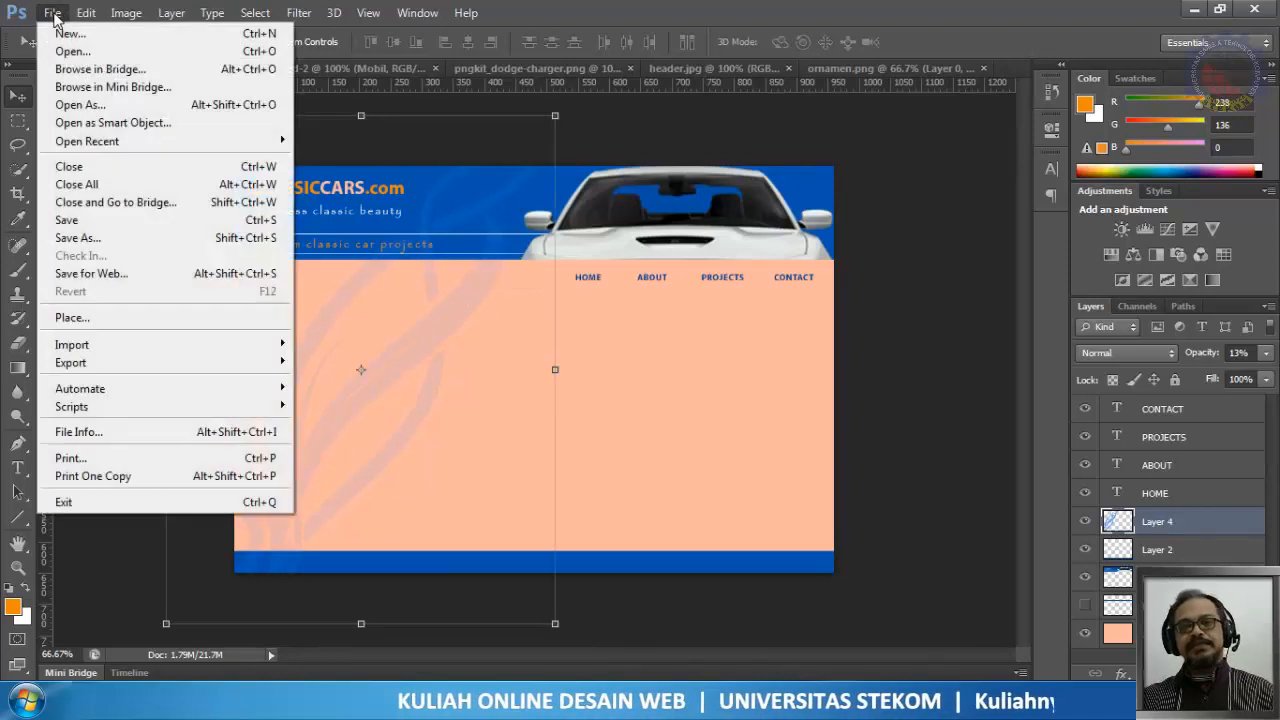
left_click(102, 240)
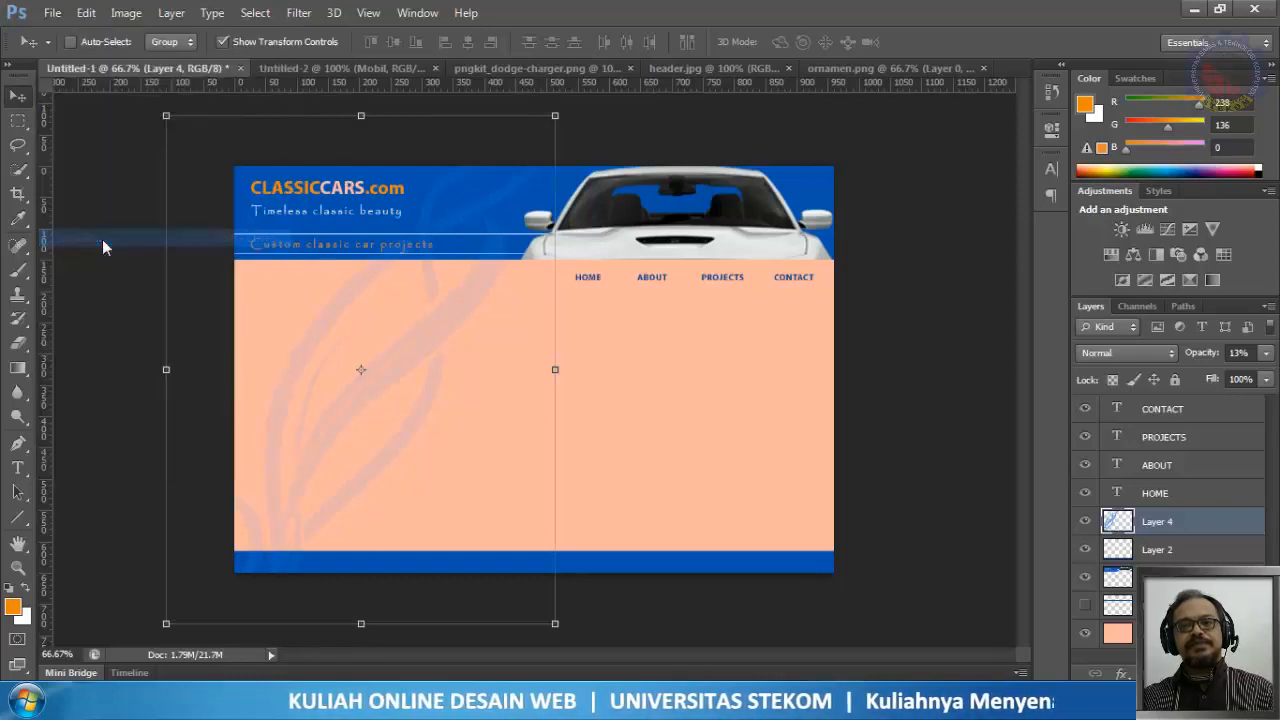
left_click(657, 447)
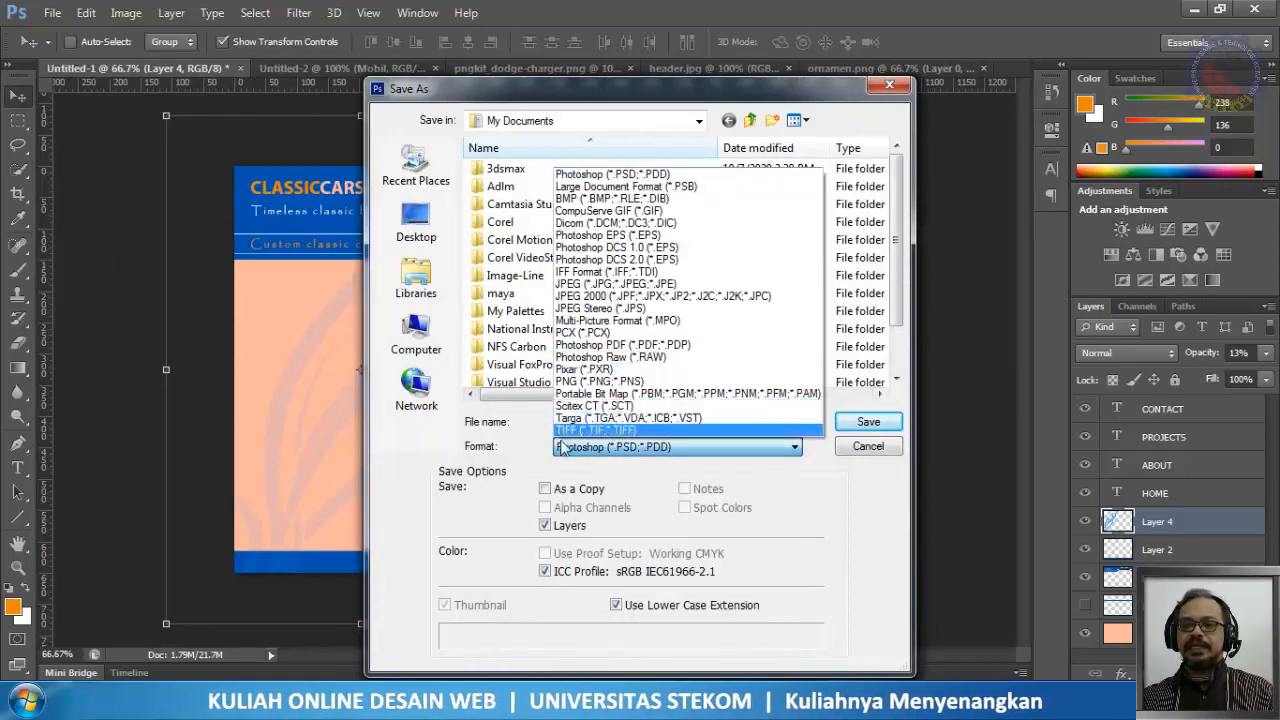
left_click(835, 515)
double_click(632, 421)
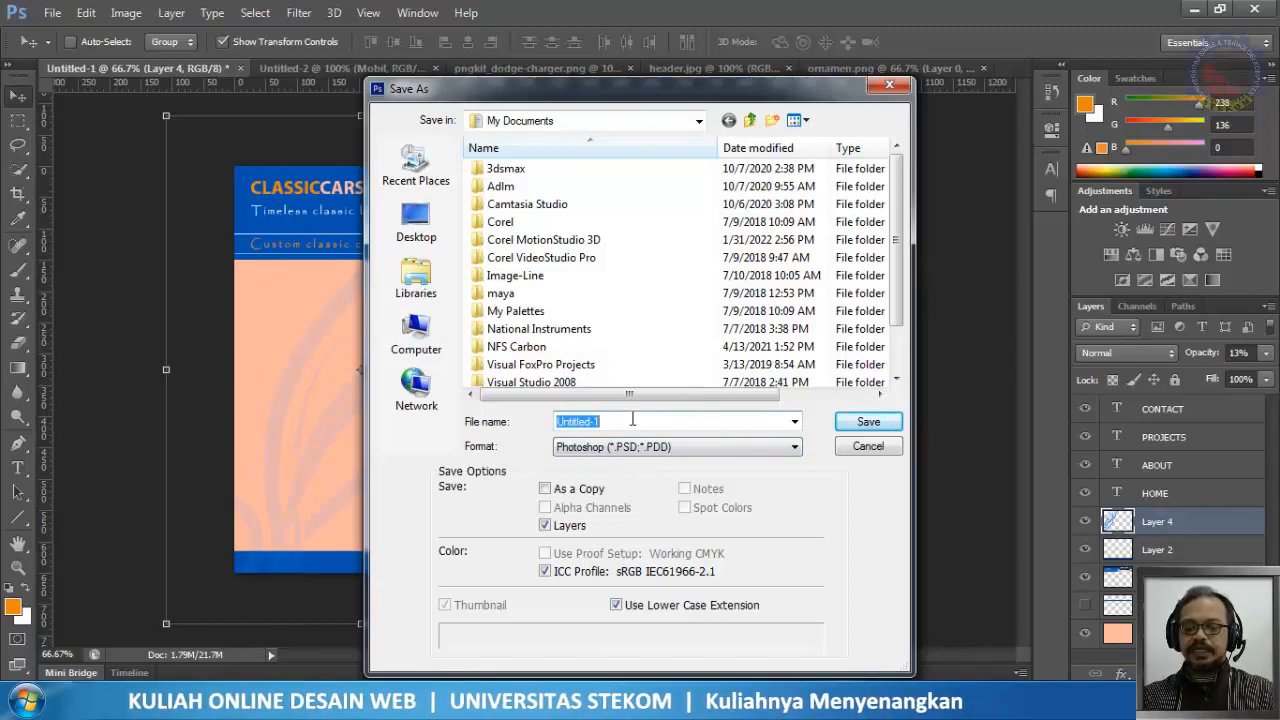
type("web CC")
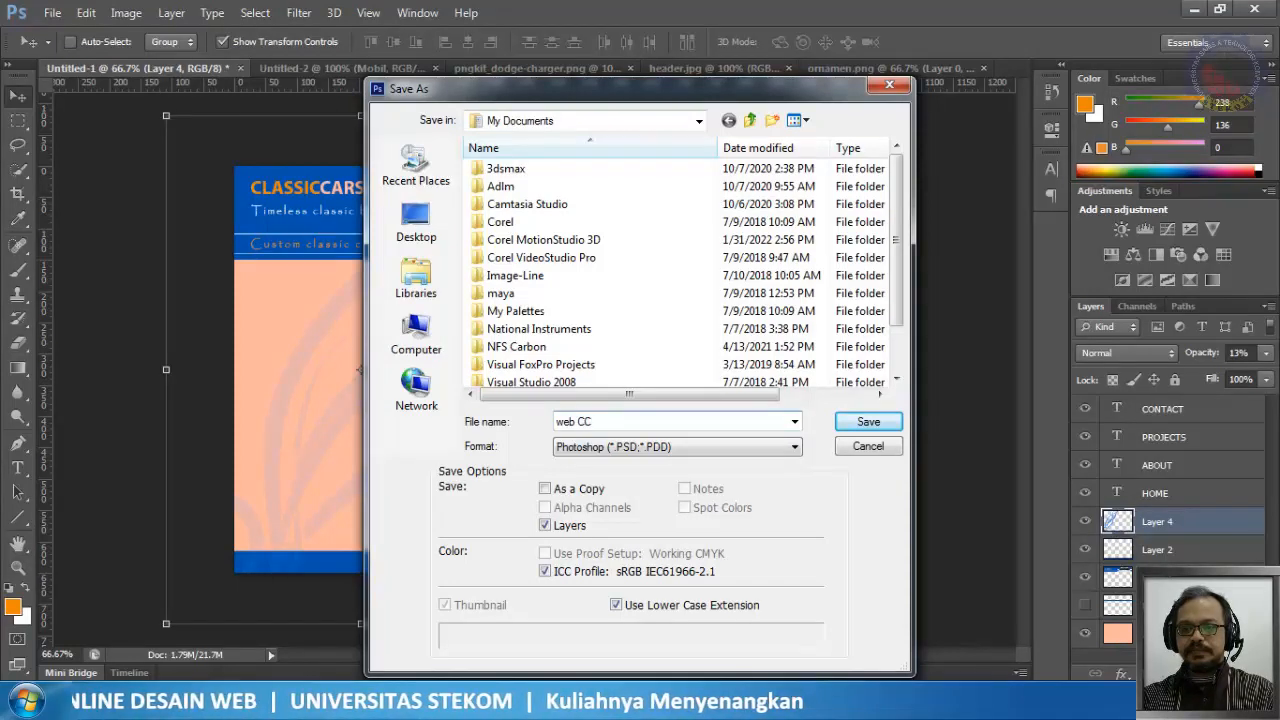
key("BackSpace")
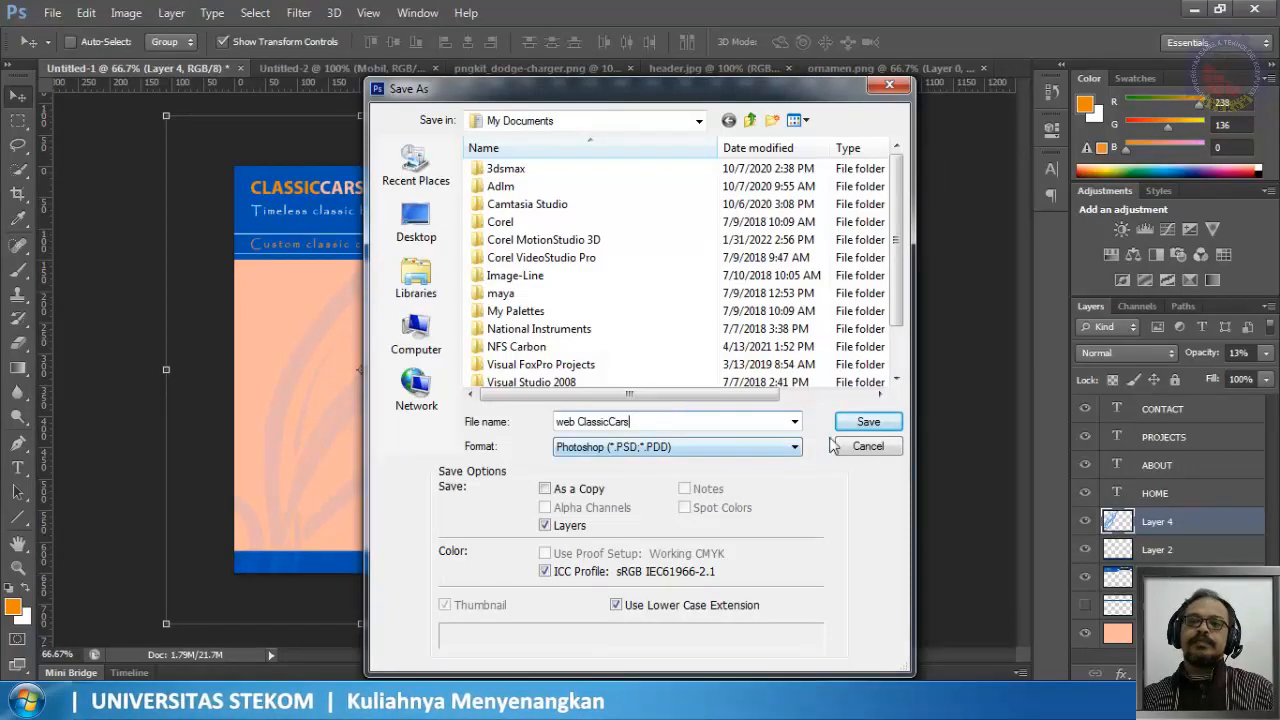
left_click(867, 422)
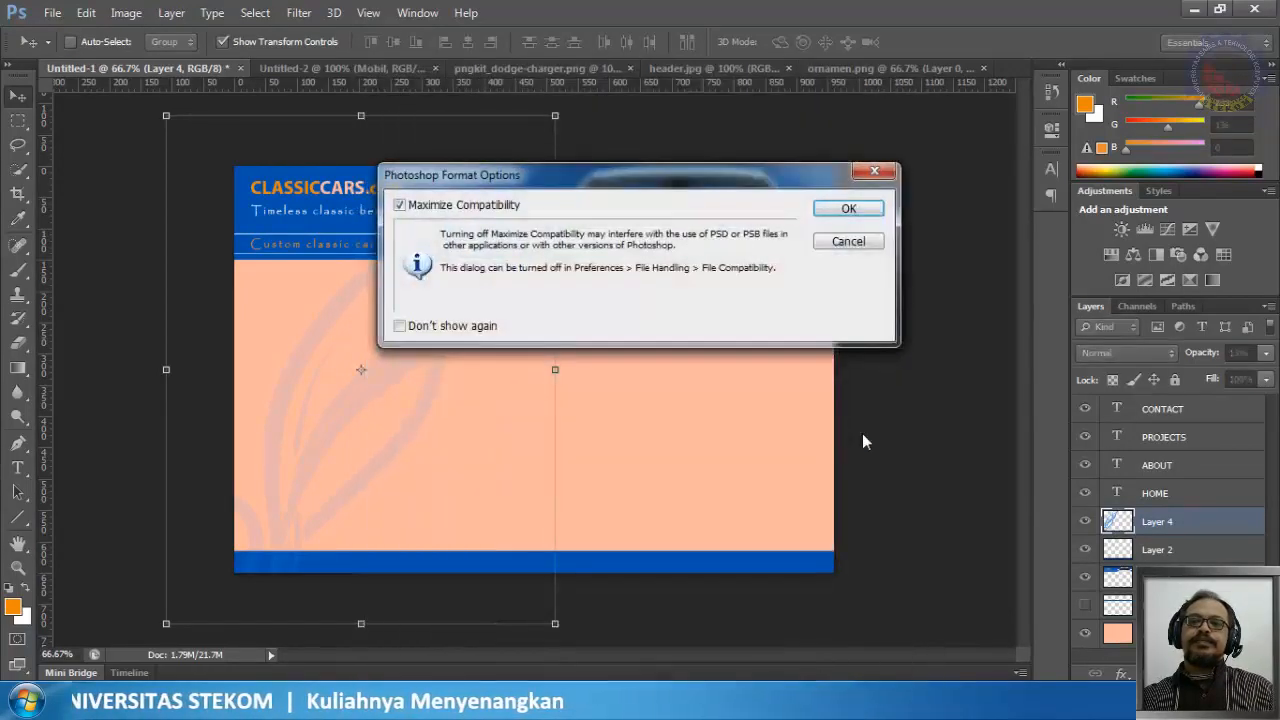
left_click(842, 216)
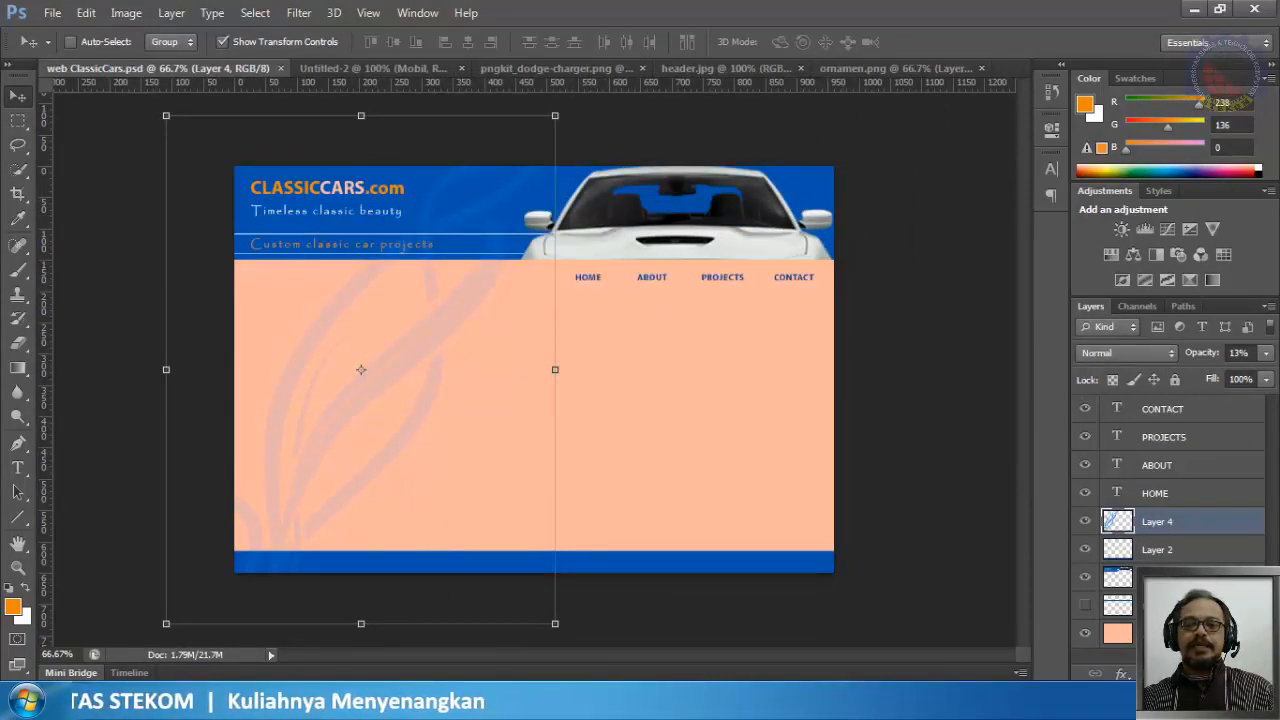
Step: Switch to the Documents library in Windows Explorer, check the saved web ClassicCars file's details and return to Photoshop
left_click(1194, 8)
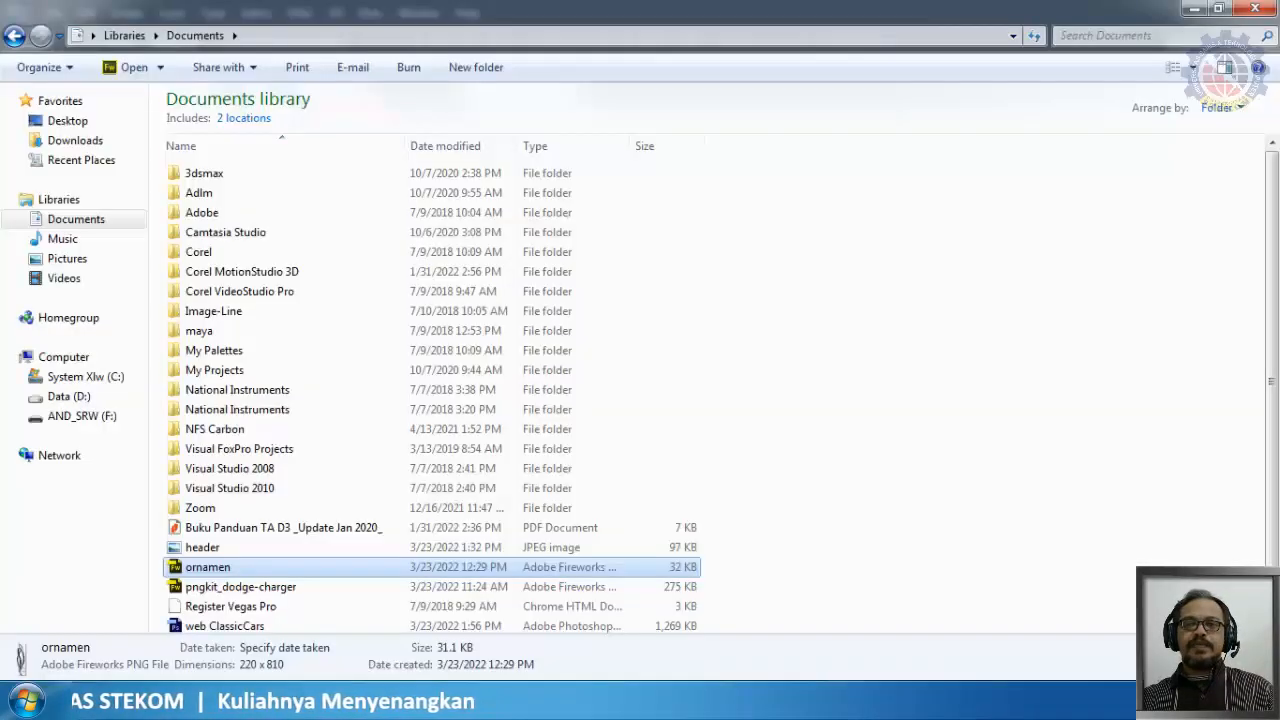
left_click(220, 550)
left_click(300, 602)
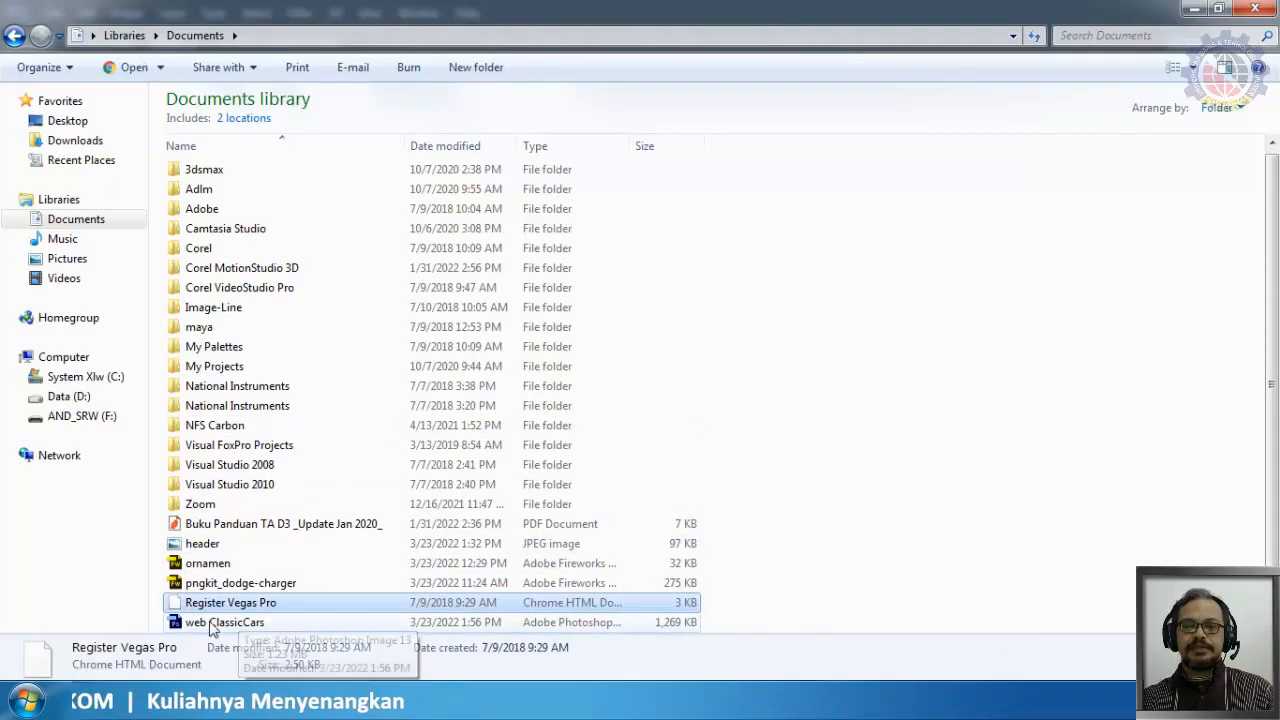
left_click(215, 622)
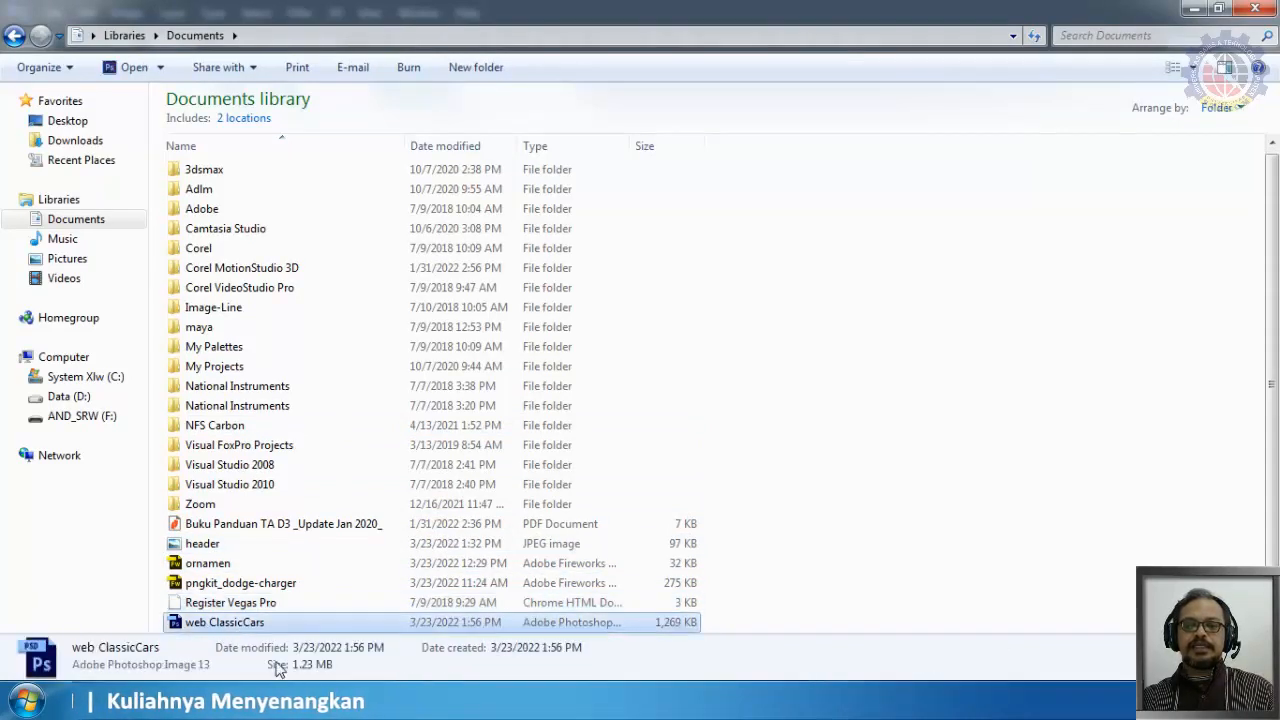
mouse_move(315, 700)
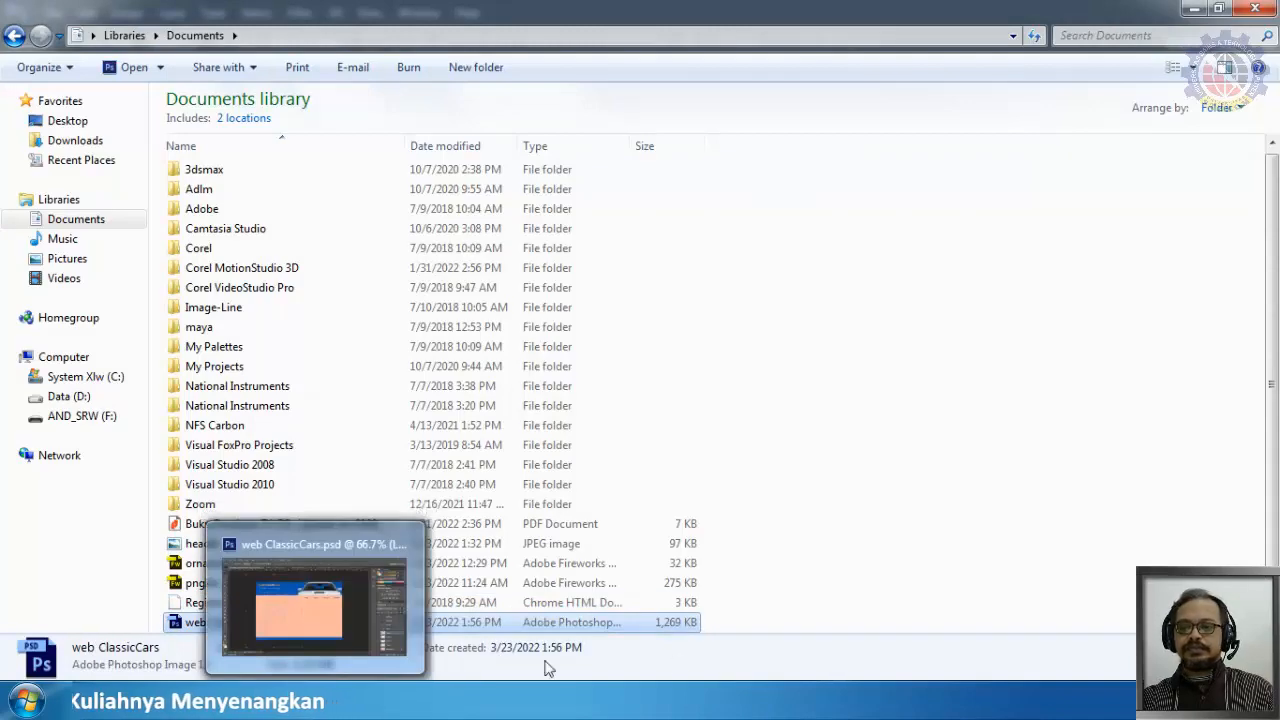
key("alt+Tab")
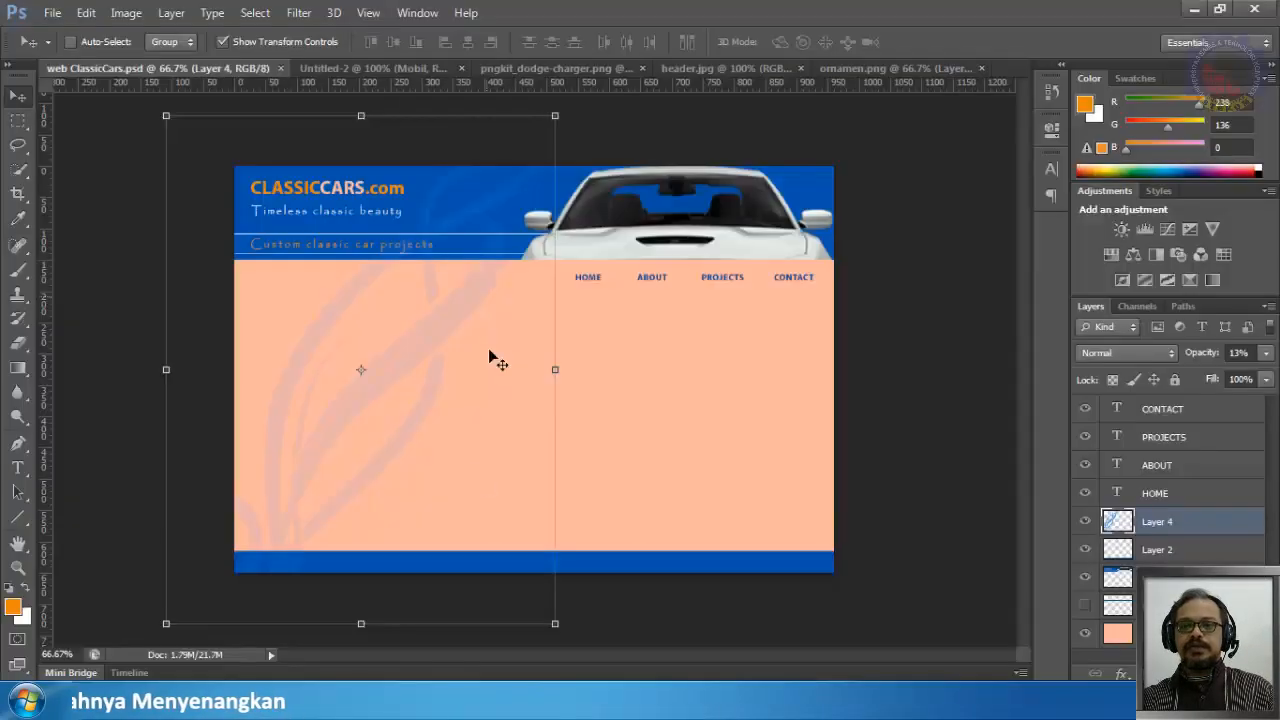
Step: Save a JPEG copy of the layout as web ClassicCars.jpg with quality 12 (Maximum) and the Baseline ("Standard") format
left_click(52, 12)
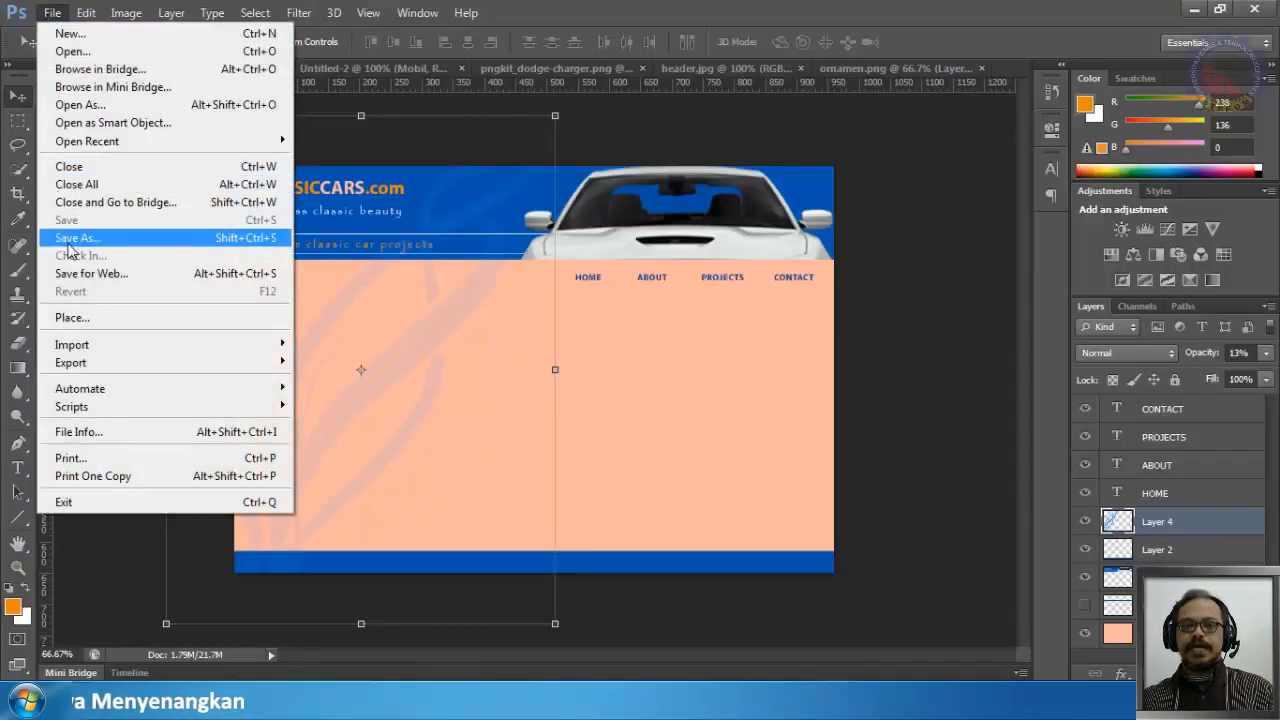
left_click(70, 244)
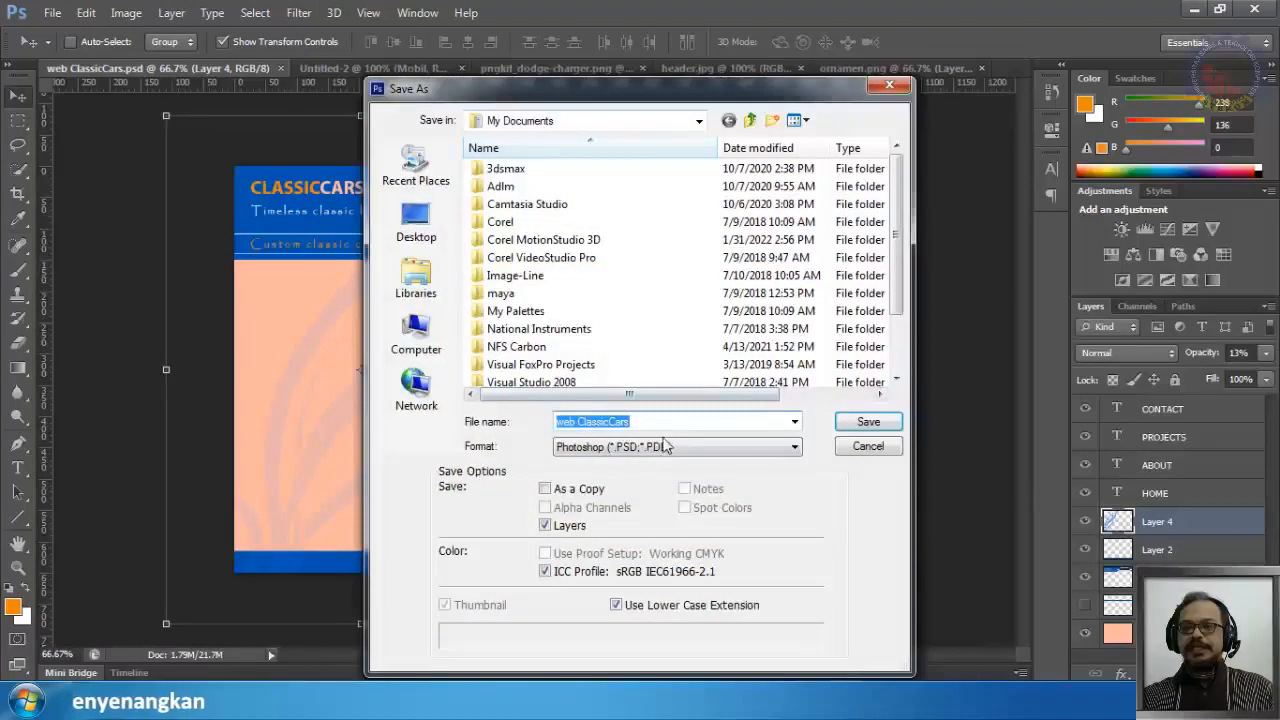
left_click(668, 447)
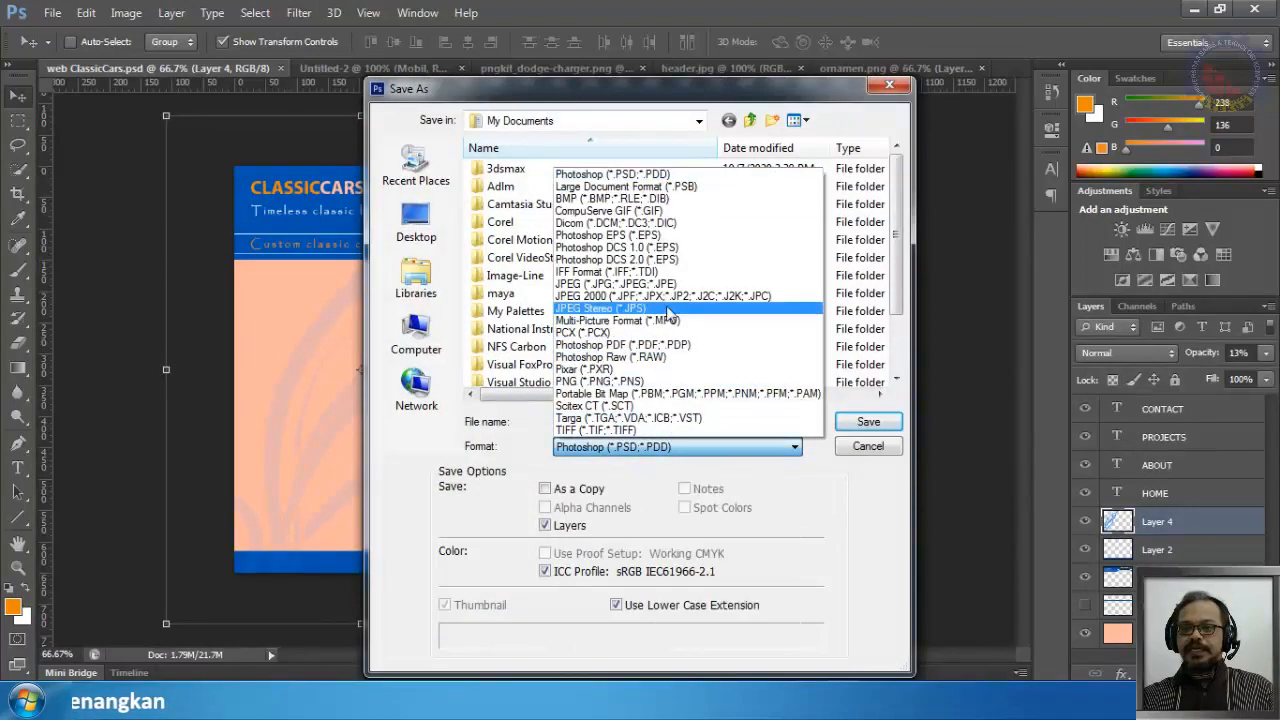
left_click(660, 284)
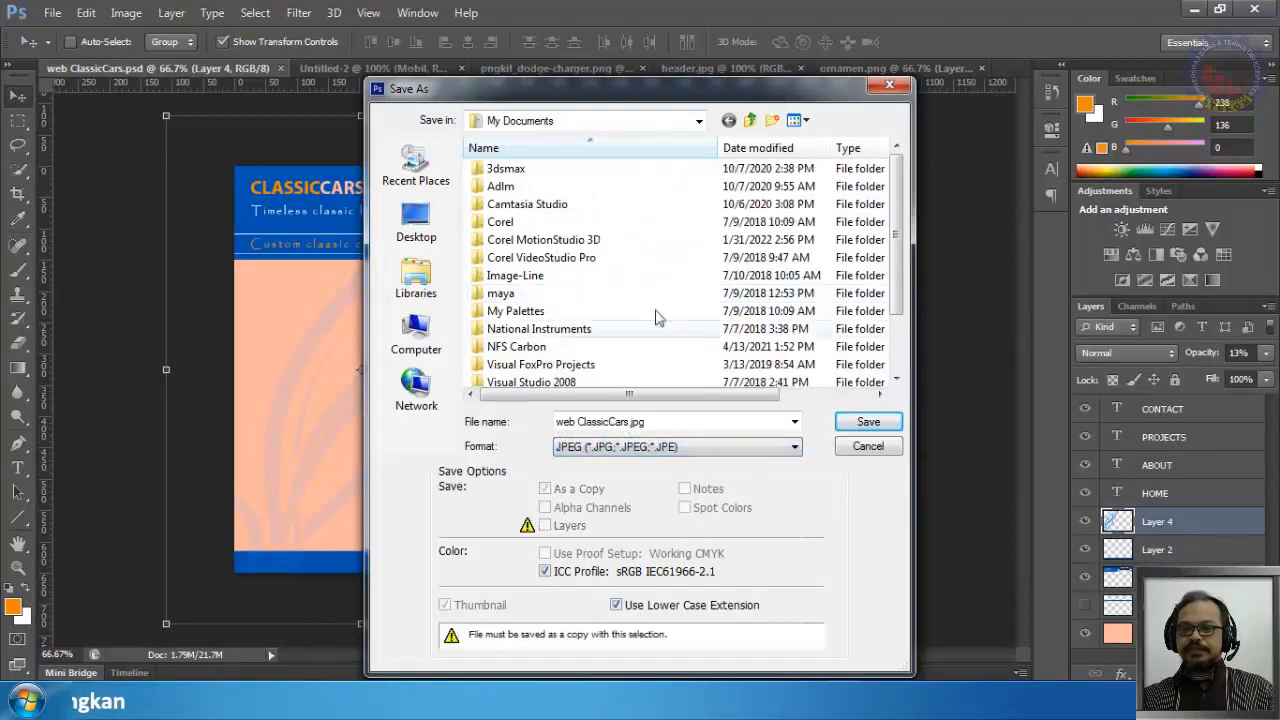
left_click(857, 424)
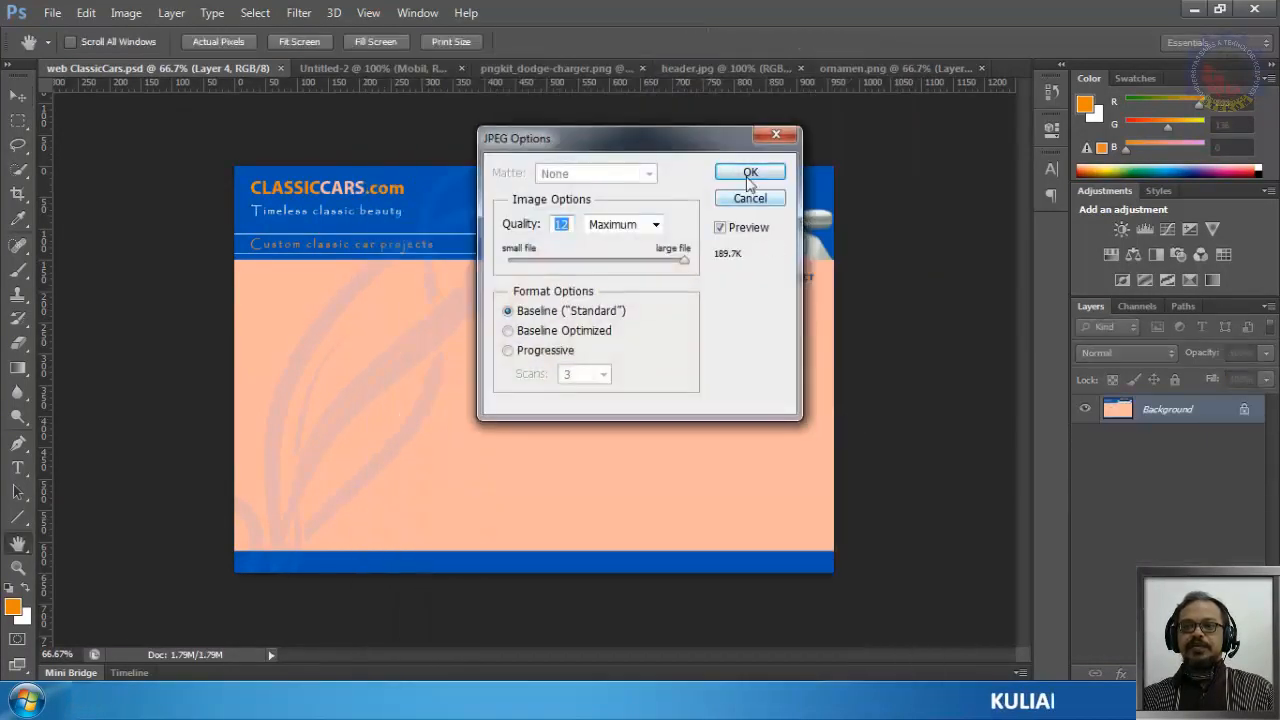
left_click(750, 172)
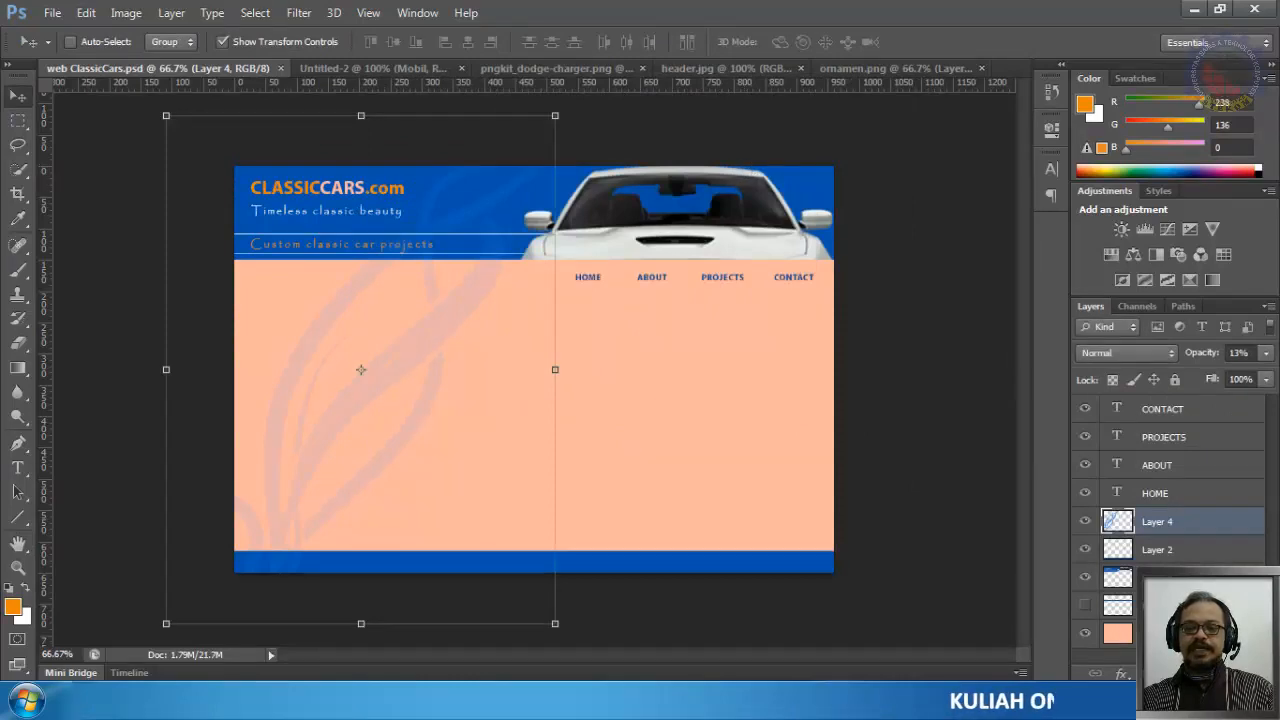
Step: Switch to the Documents library, view the web ClassicCars JPEG maximized in Windows Photo Viewer and return to Photoshop
key("alt+Tab")
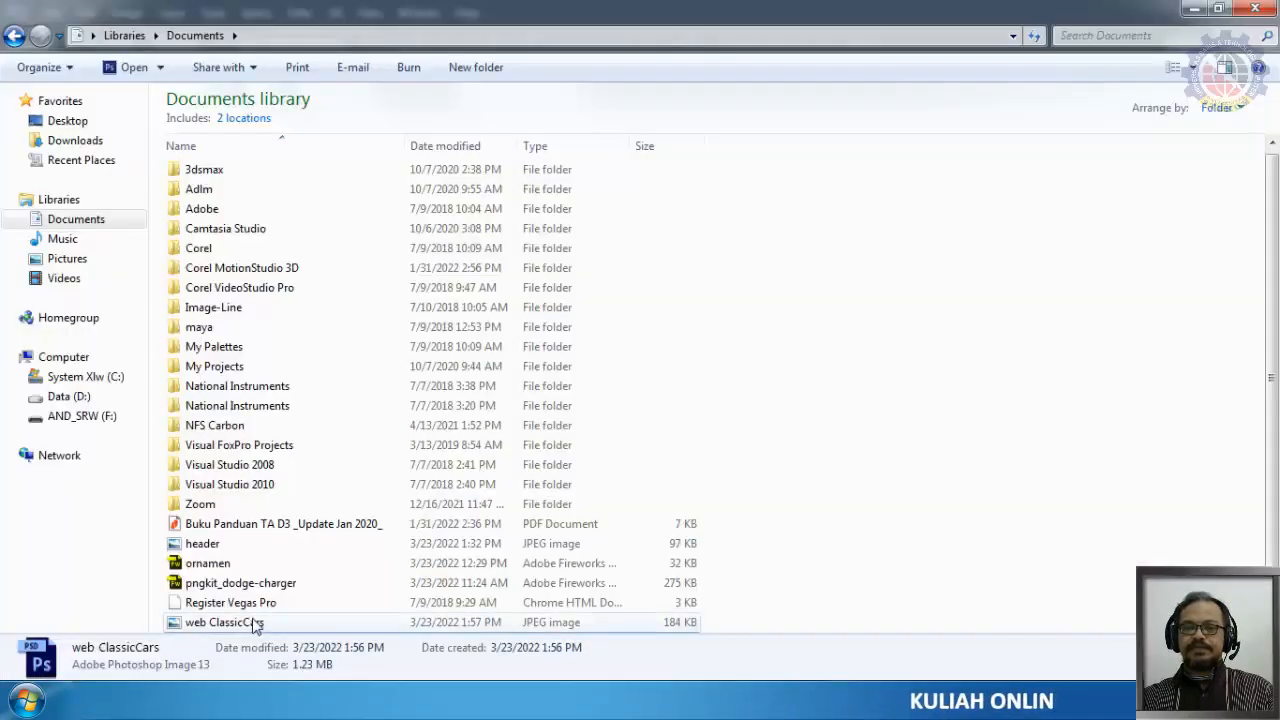
left_click(250, 622)
double_click(224, 622)
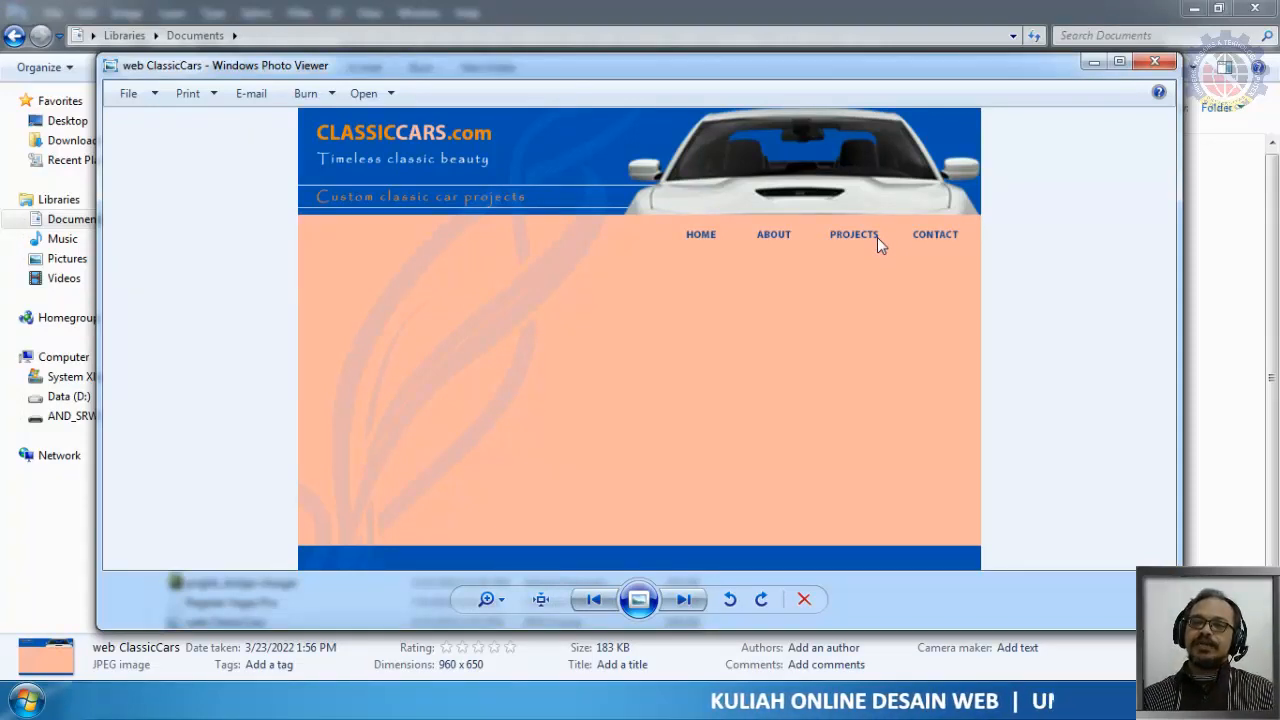
left_click(1122, 63)
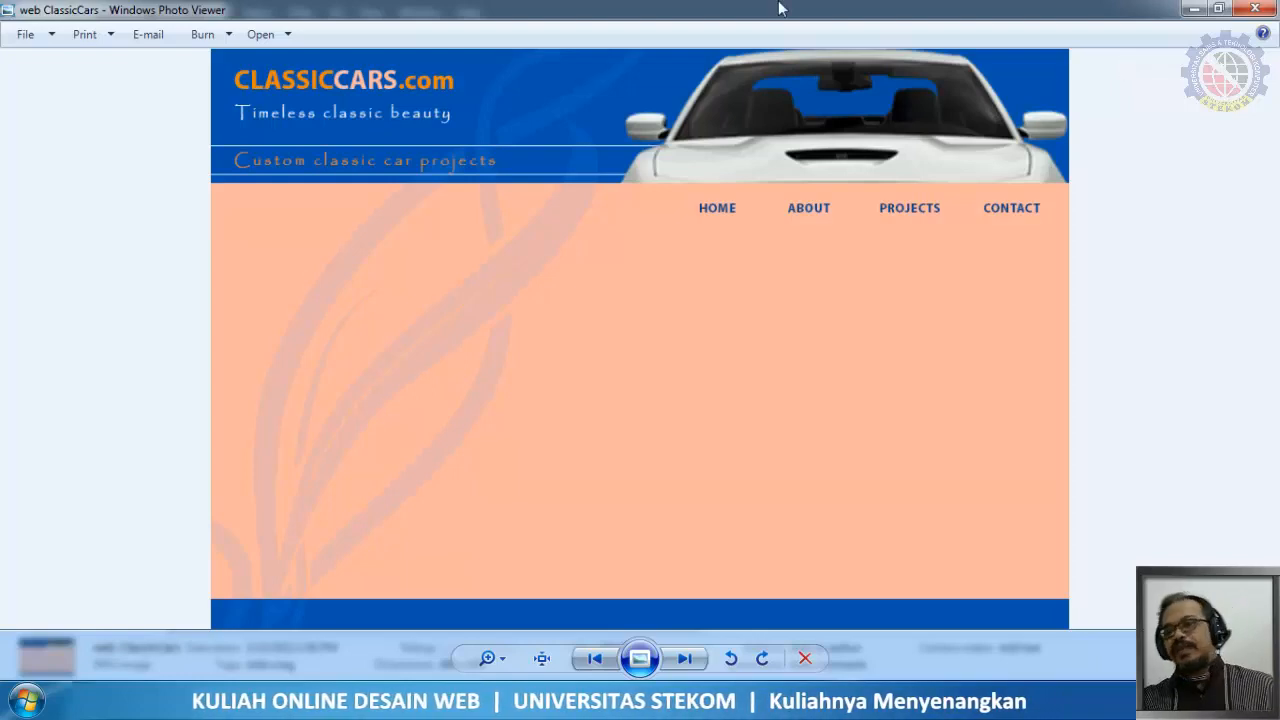
left_click(1254, 9)
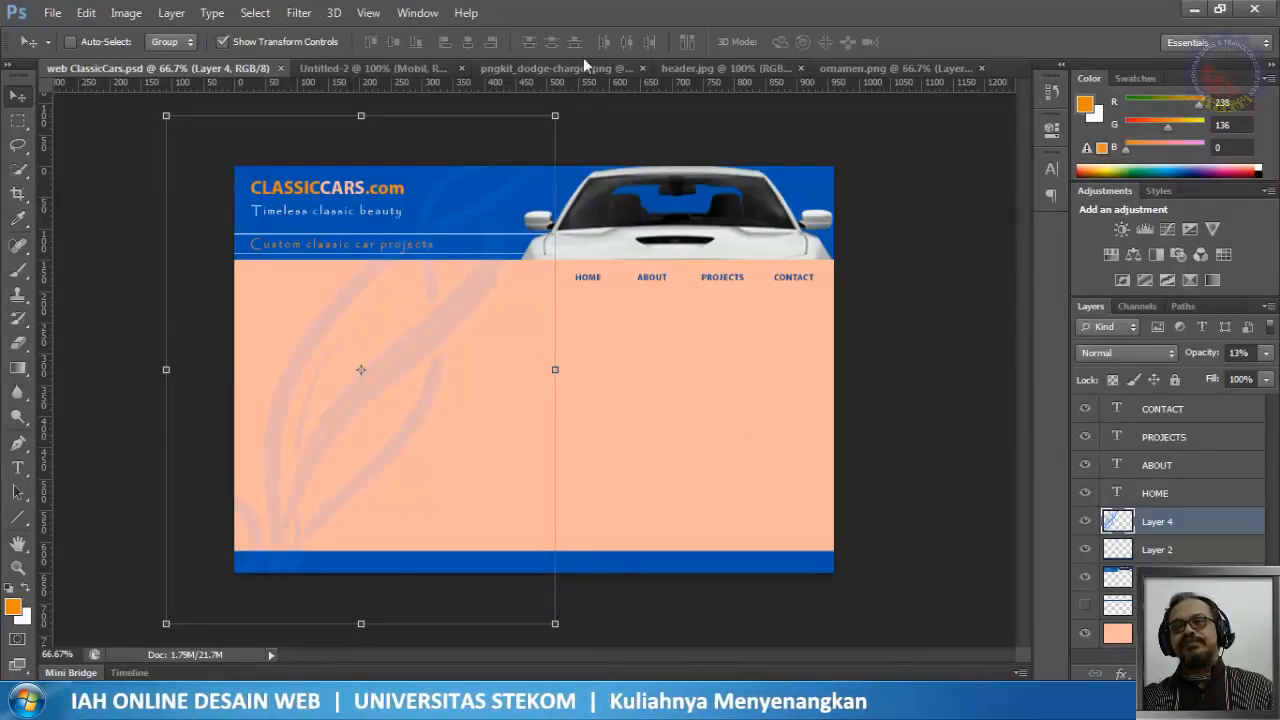
Step: Hide the transform controls around the ornament and switch to the web ClassicCars image in Windows Photo Viewer
left_click(313, 41)
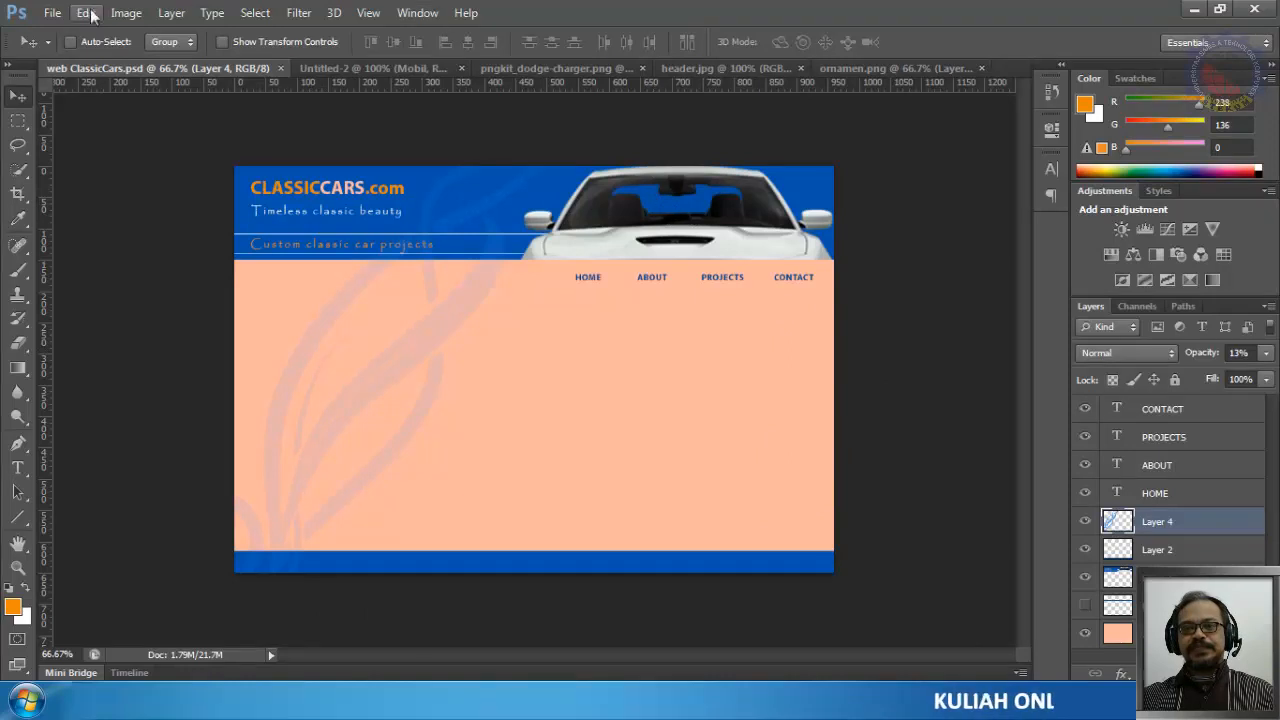
left_click(52, 13)
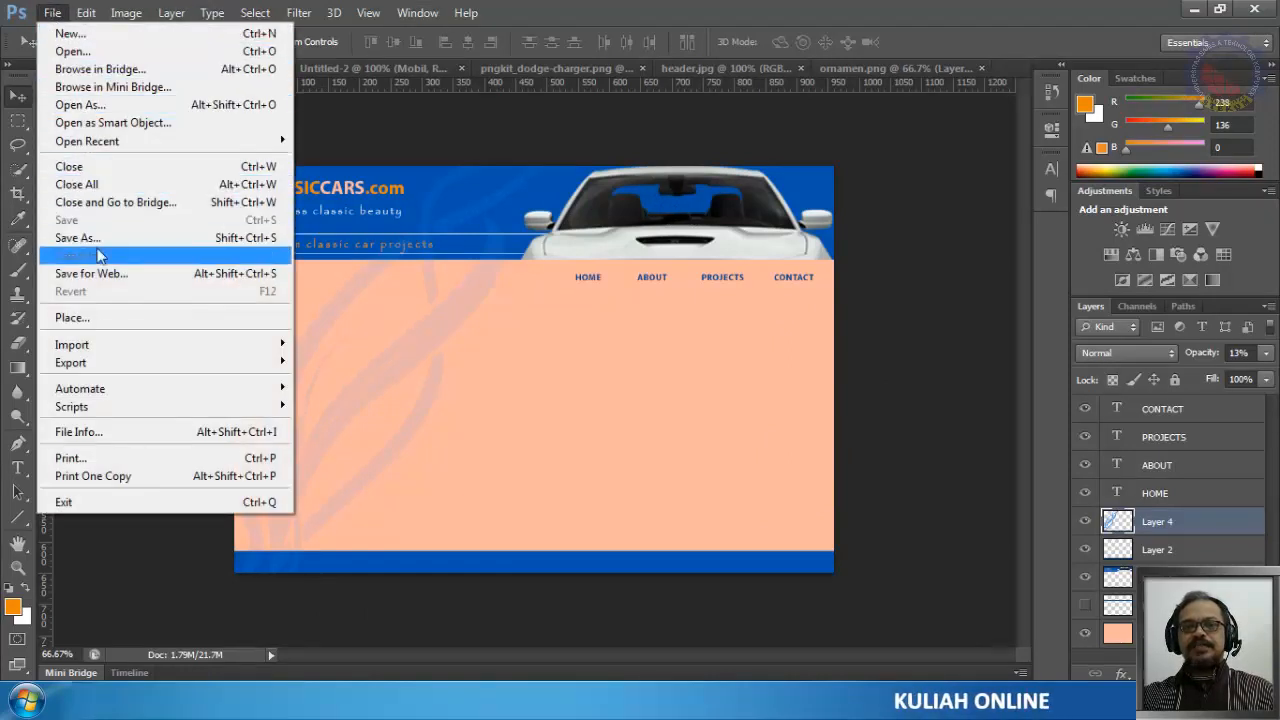
left_click(615, 95)
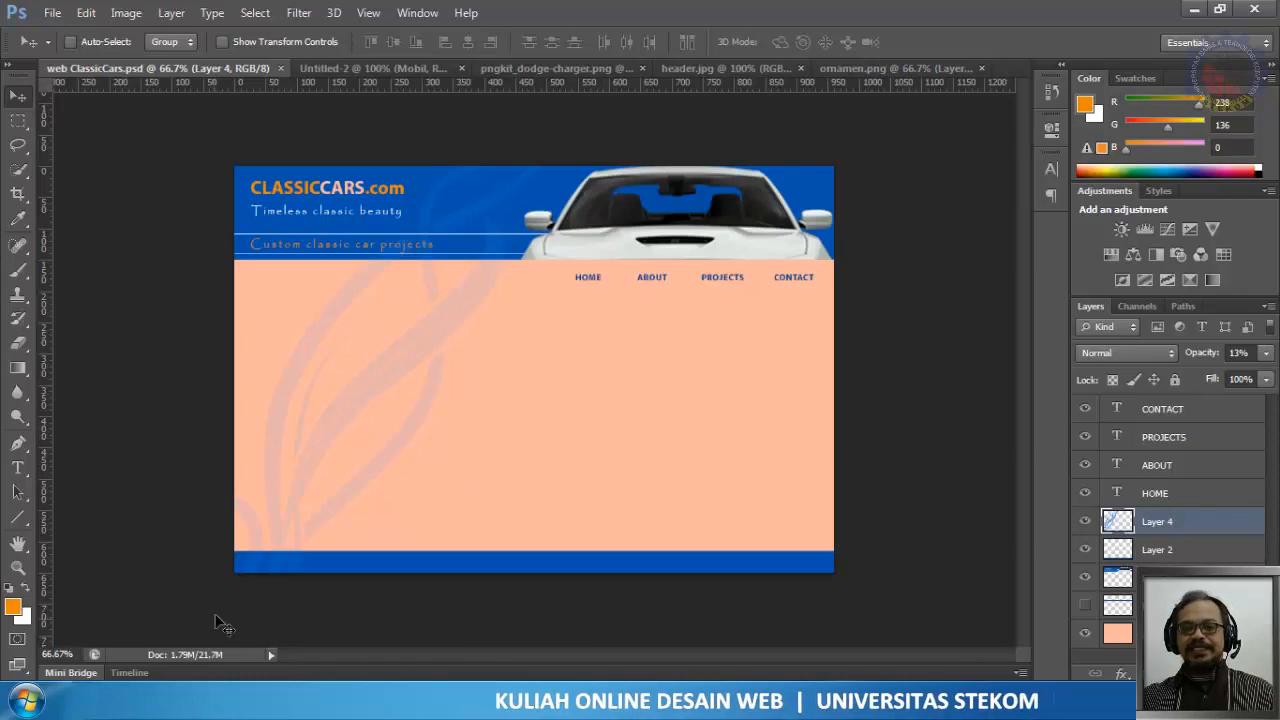
left_click(205, 701)
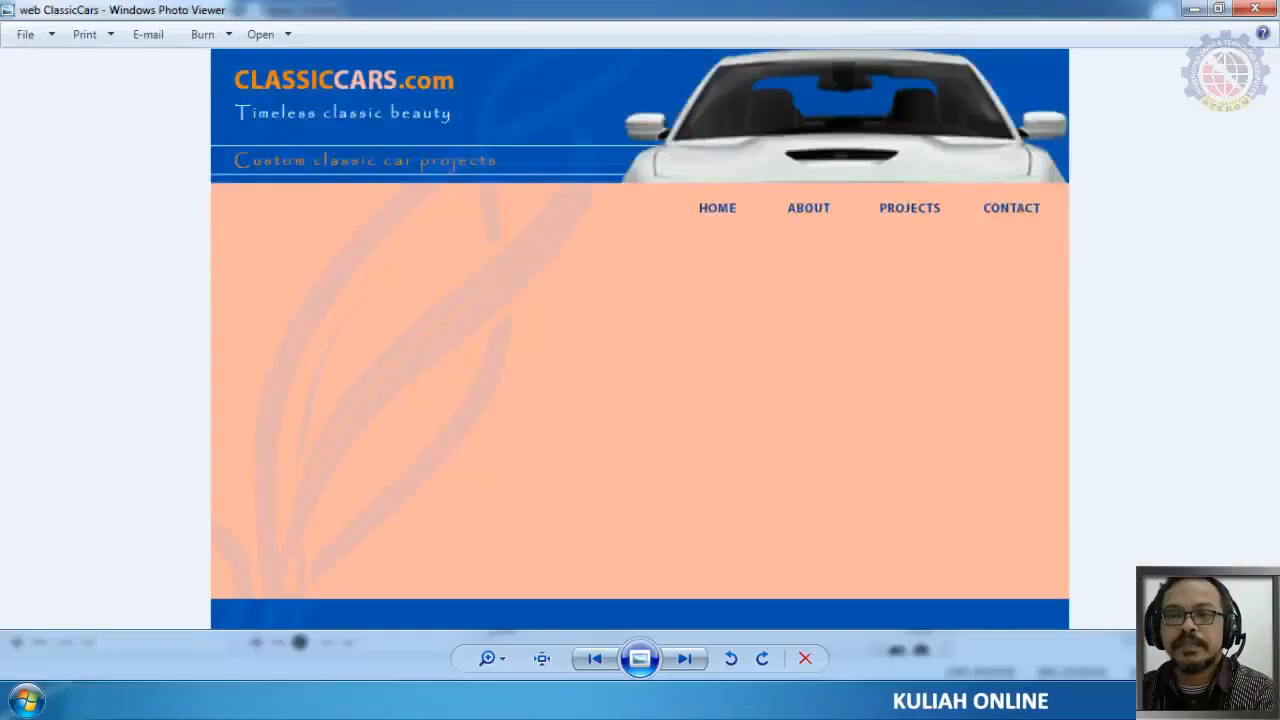